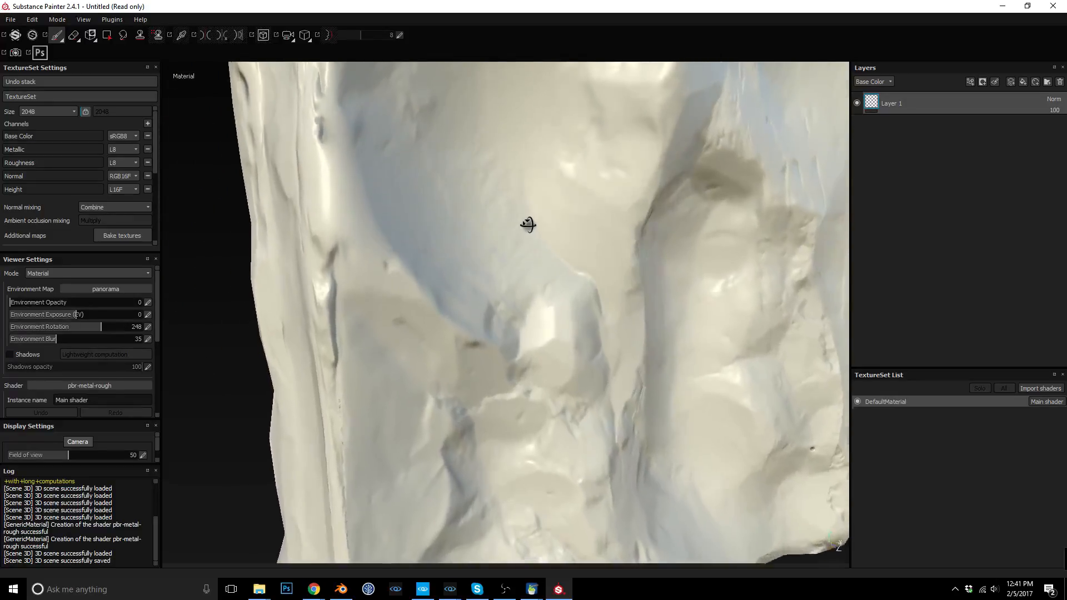
Bake the cave wall's DefaultMaterial textures with Max Frontal Distance and Max Rear Distance both set to 0.05.
left_click(121, 236)
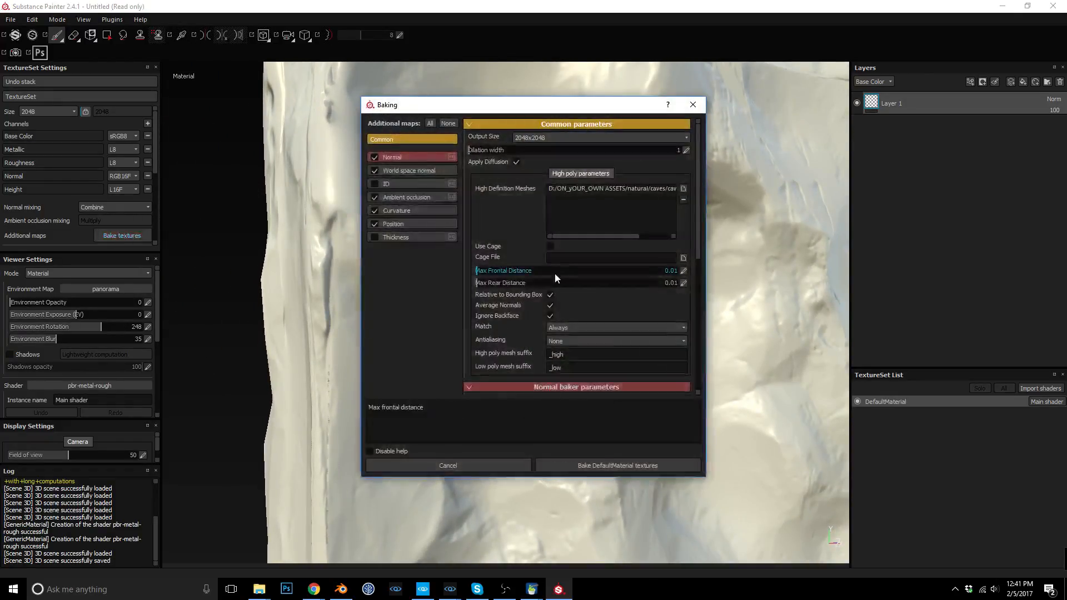
left_click(683, 272)
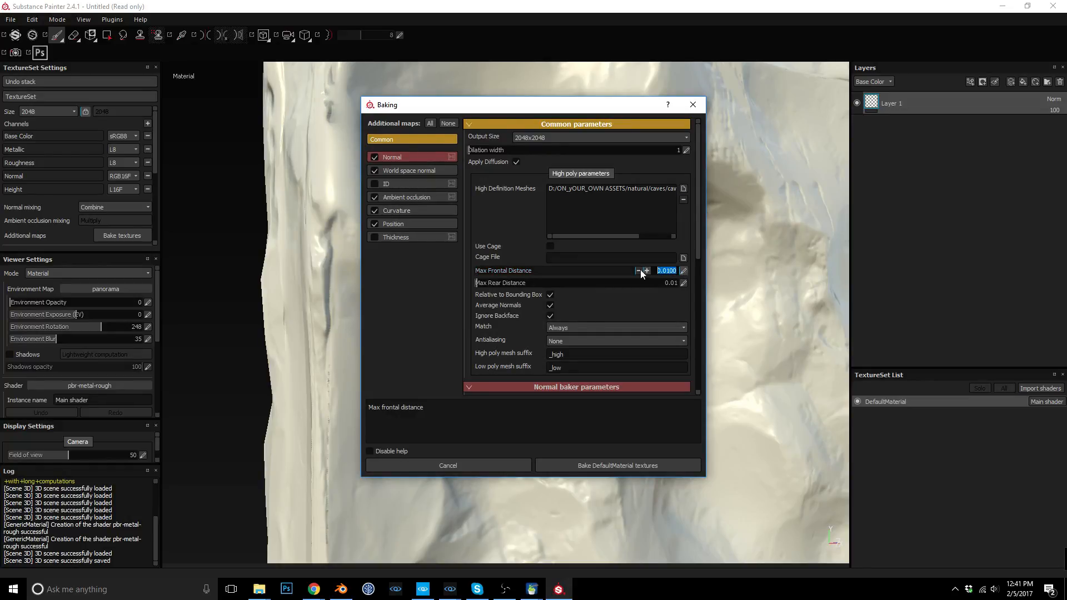
type("0.05")
key("Return")
left_click(682, 283)
type("0.05")
key("Return")
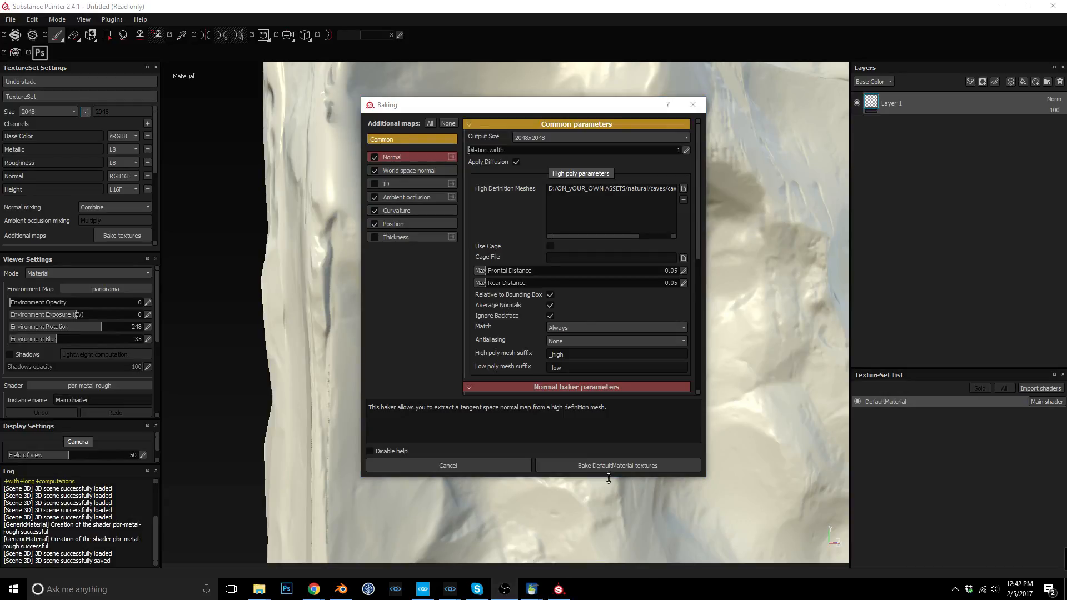
left_click(606, 466)
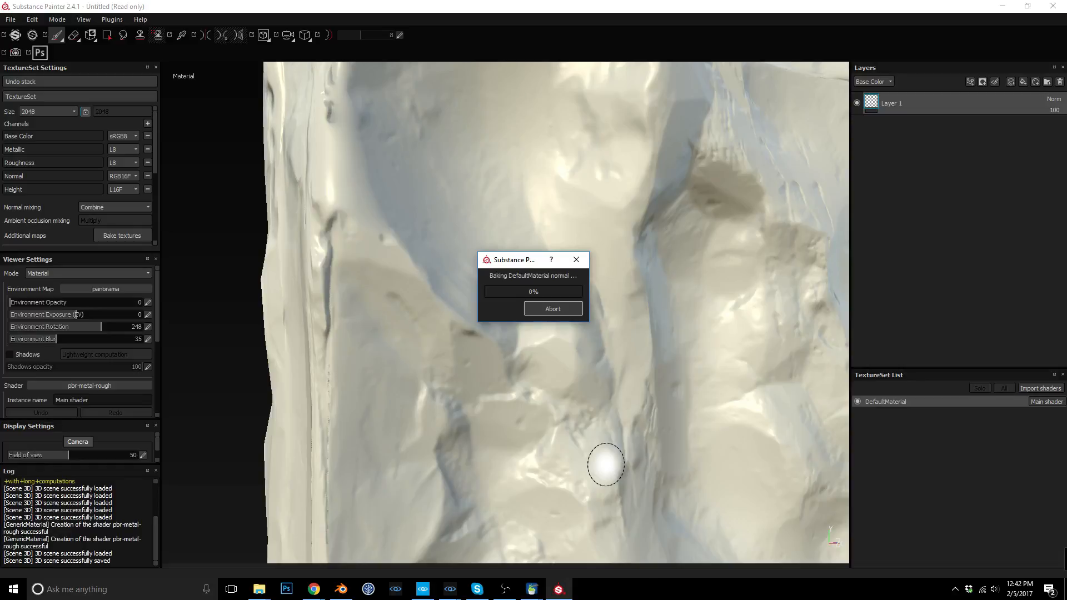
key("alt+Tab")
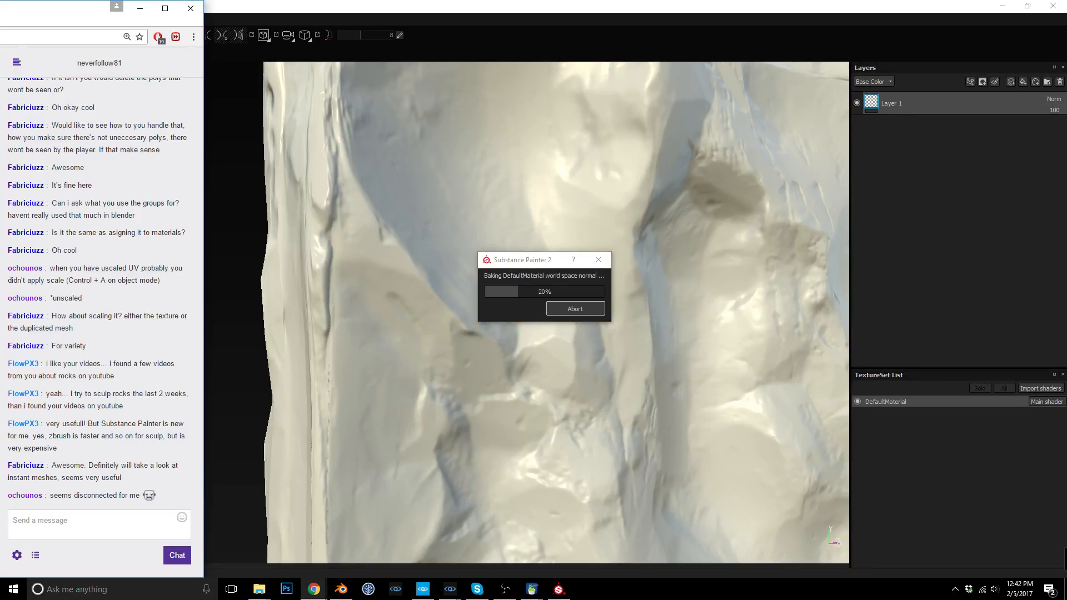
left_click(76, 525)
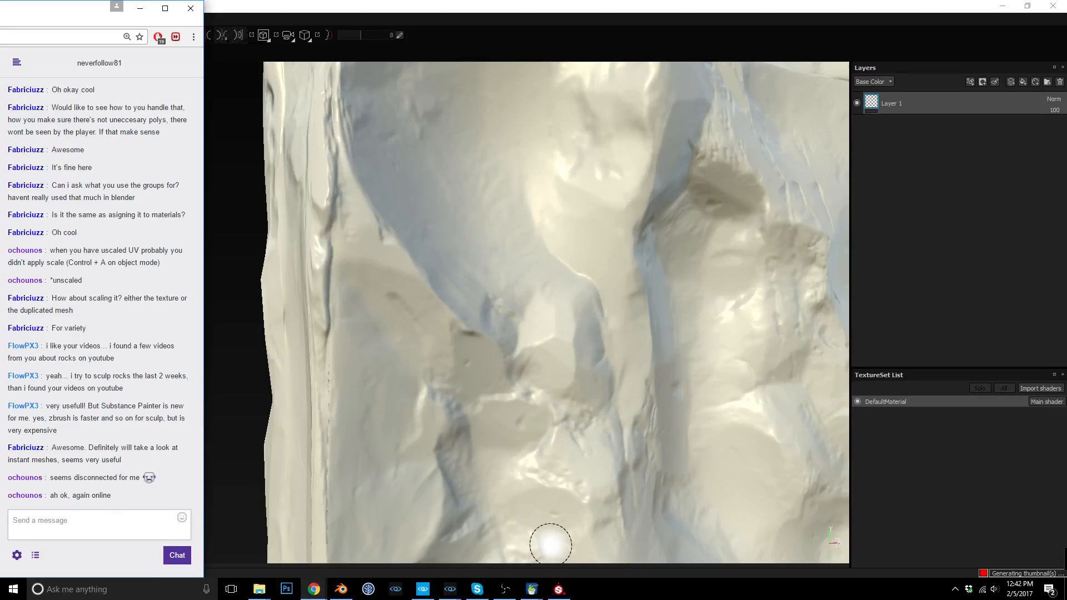
scroll(552, 361, "down", 5)
mouse_move(586, 276)
left_mouse_down("alt")
mouse_move(662, 329)
mouse_move(619, 289)
mouse_move(579, 332)
mouse_move(269, 326)
mouse_move(495, 274)
mouse_move(550, 241)
mouse_move(508, 250)
left_mouse_up("alt")
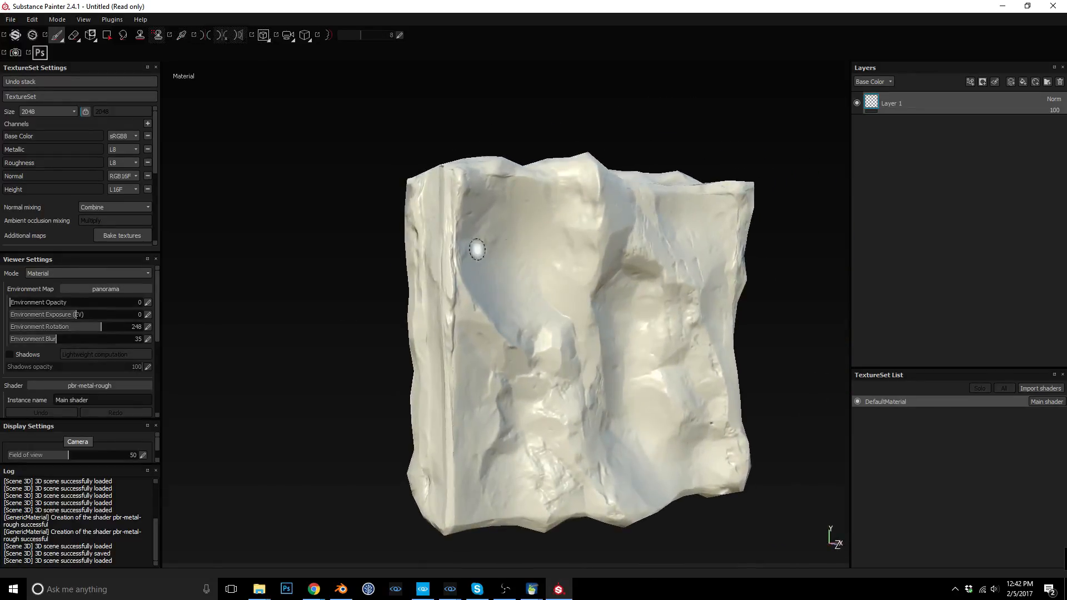
Start a texture export and browse for its destination to the ON_yOUR_OWN ASSETS/natural/caves folder on drive D.
key("ctrl+shift+e")
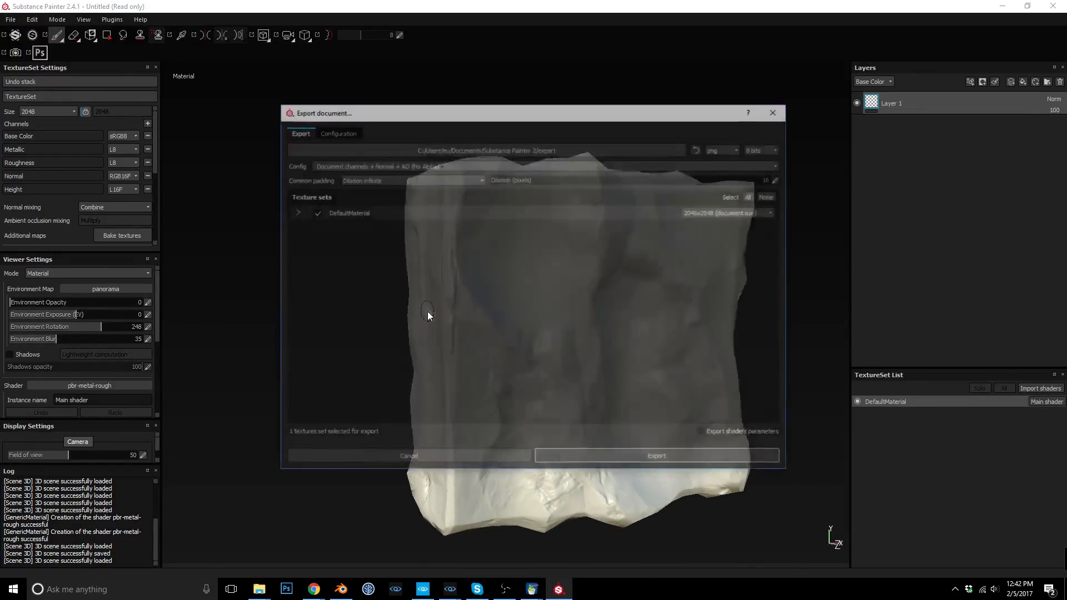
left_click(543, 156)
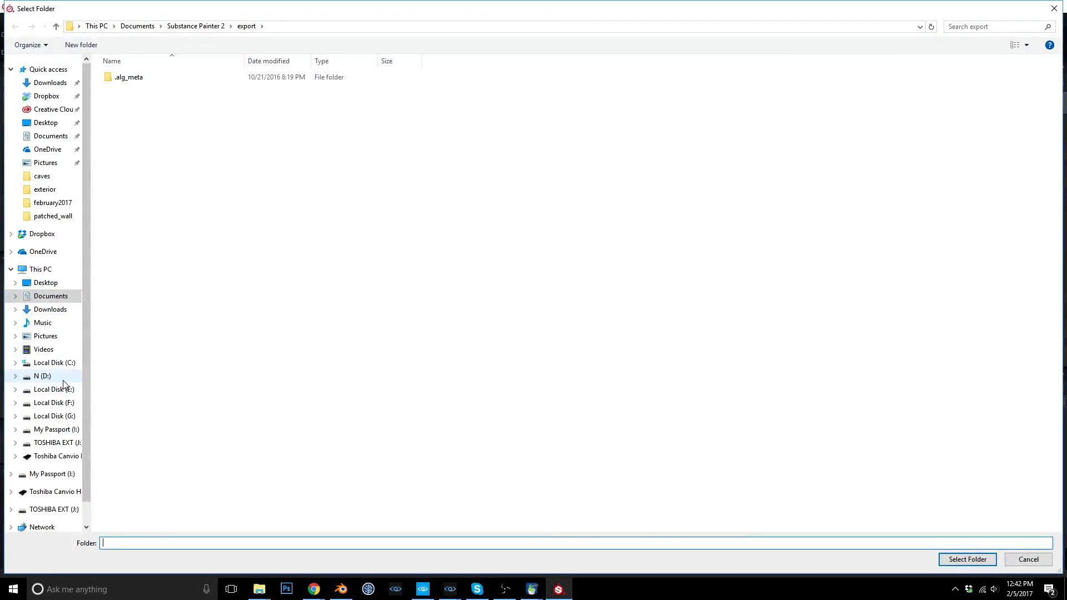
left_click(60, 377)
double_click(187, 233)
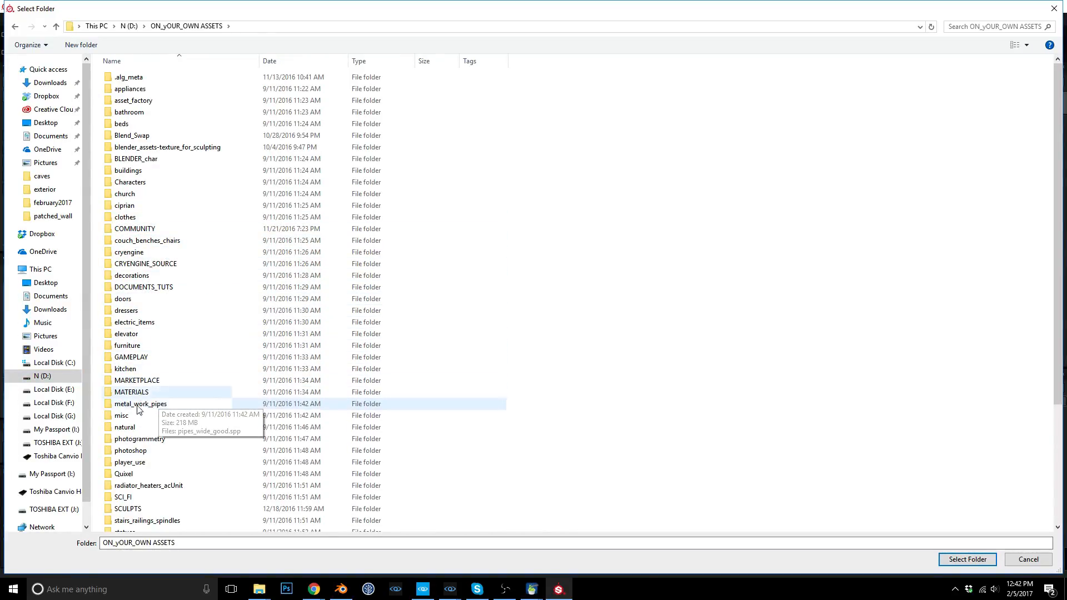
double_click(124, 427)
double_click(143, 110)
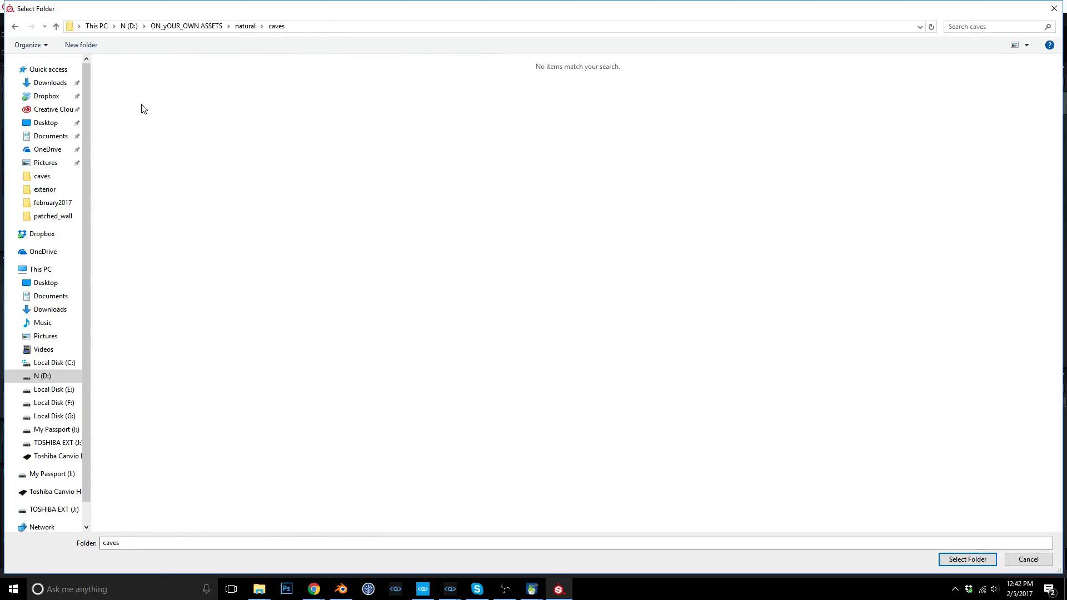
Create a cave_walls folder there and export the DefaultMaterial textures into it.
left_click(83, 44)
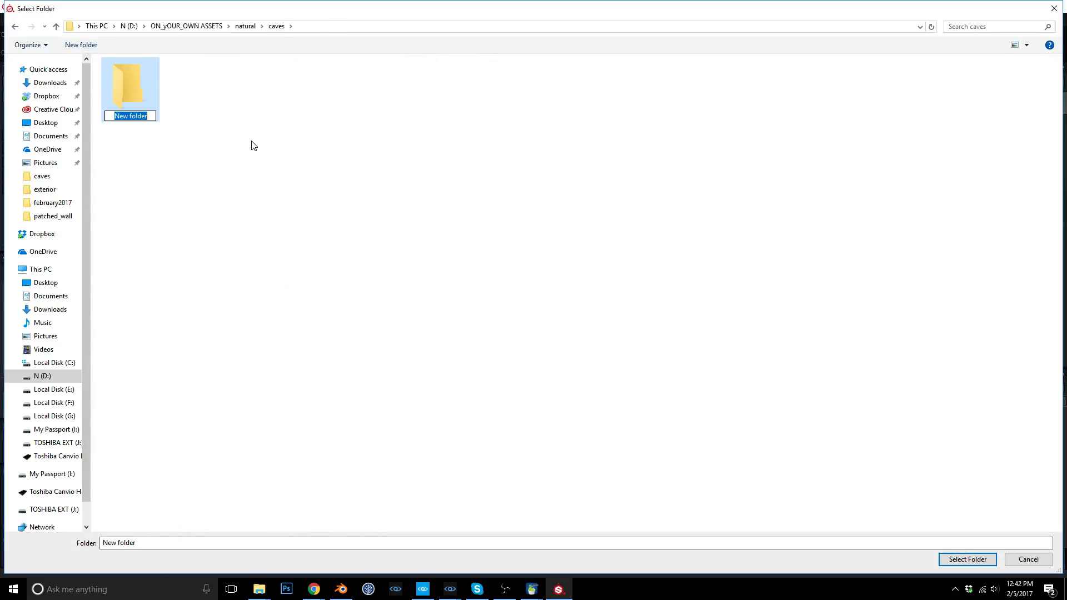
type("cave_walls")
key("Return")
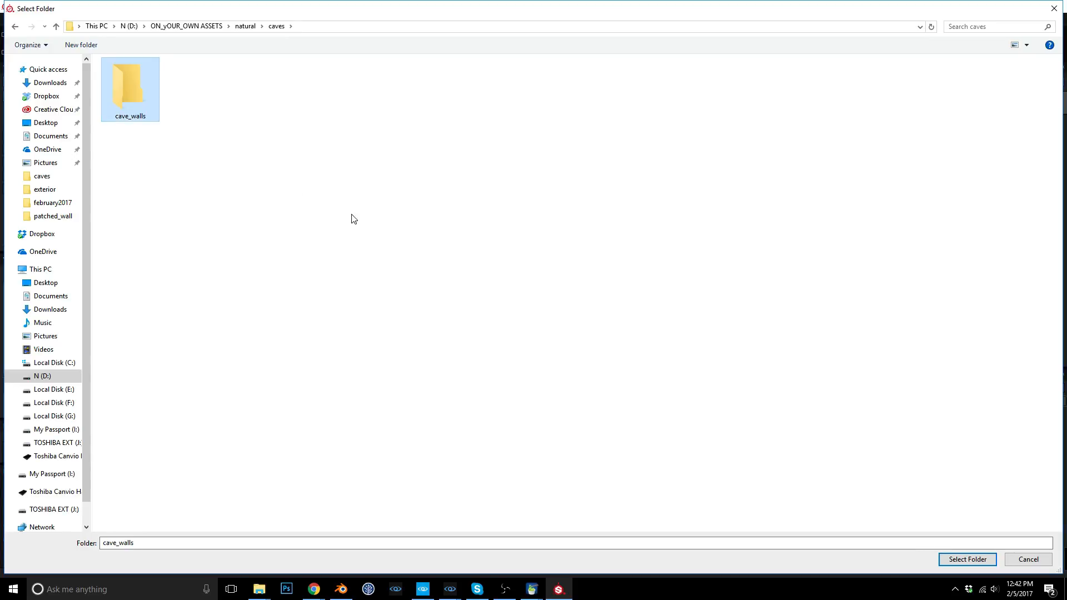
key("Return")
left_click(967, 560)
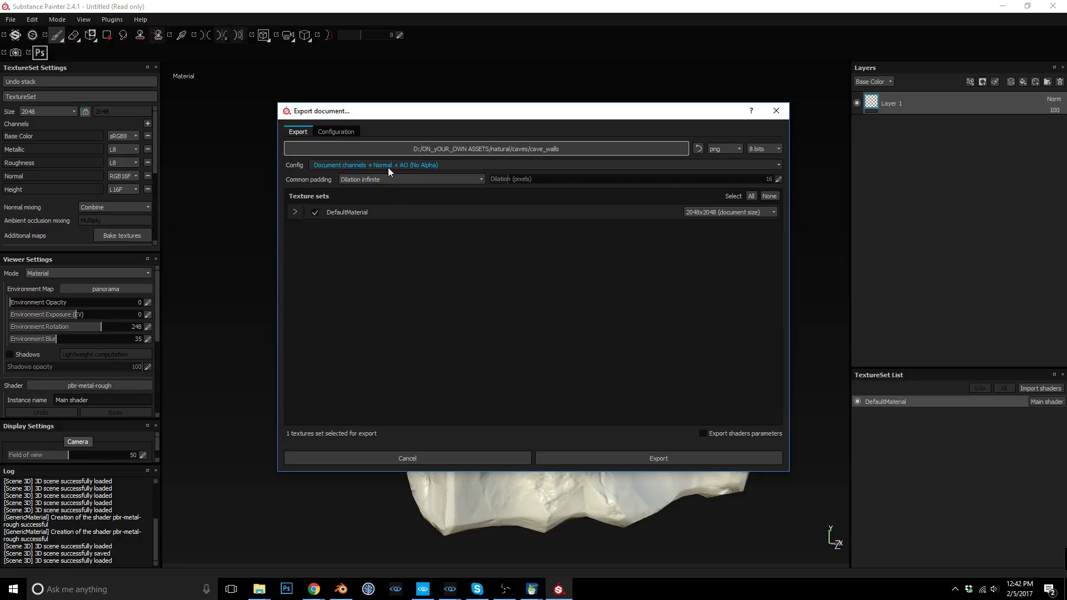
left_click(651, 460)
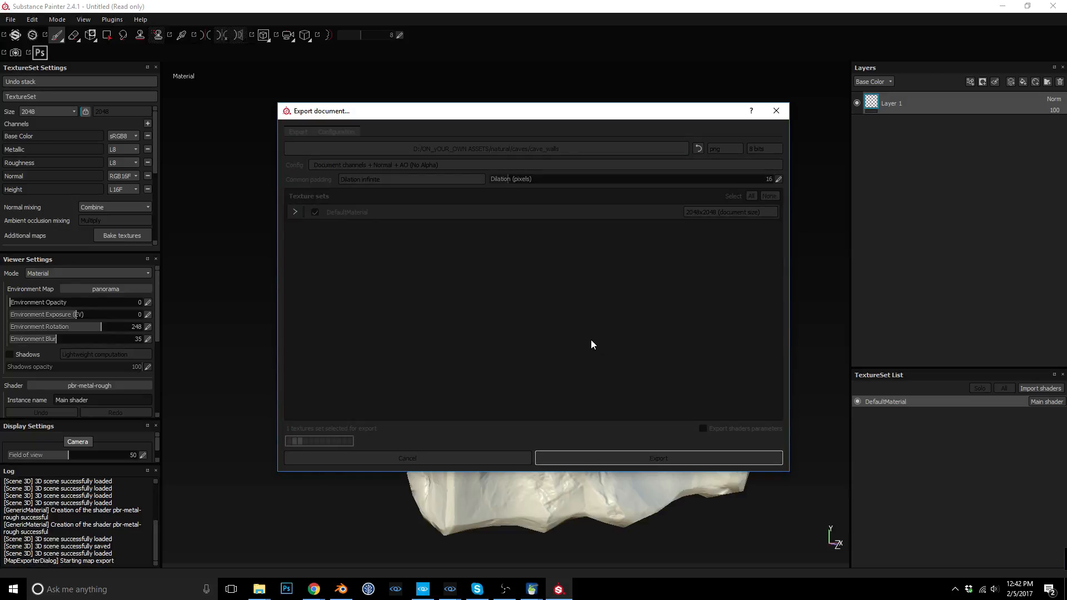
Open the export folder and examine the DefaultMaterial_Normal_DirectX.png map.
left_click(505, 302)
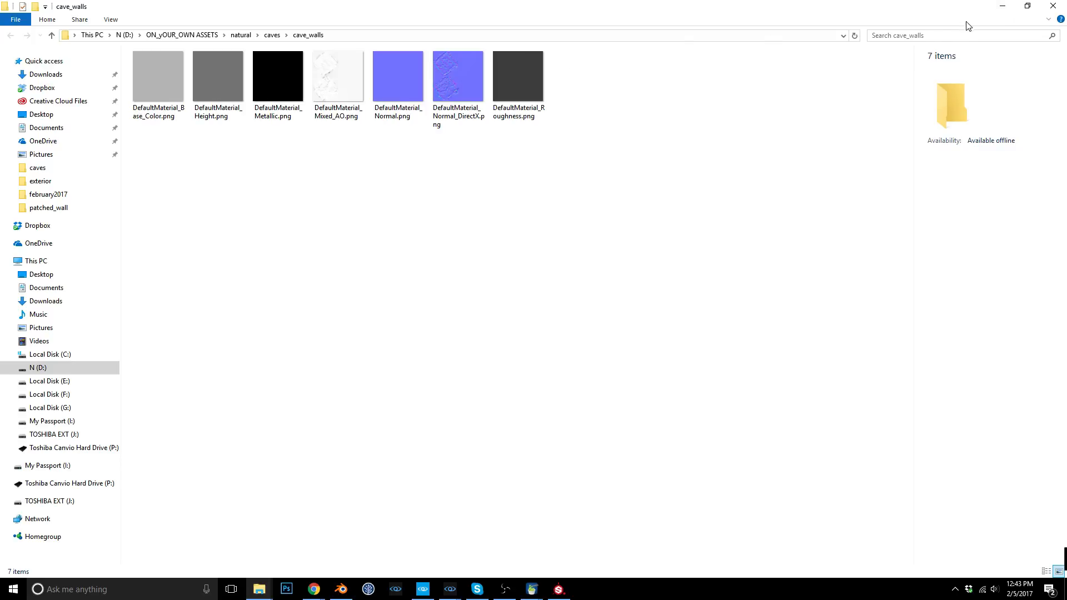
double_click(471, 88)
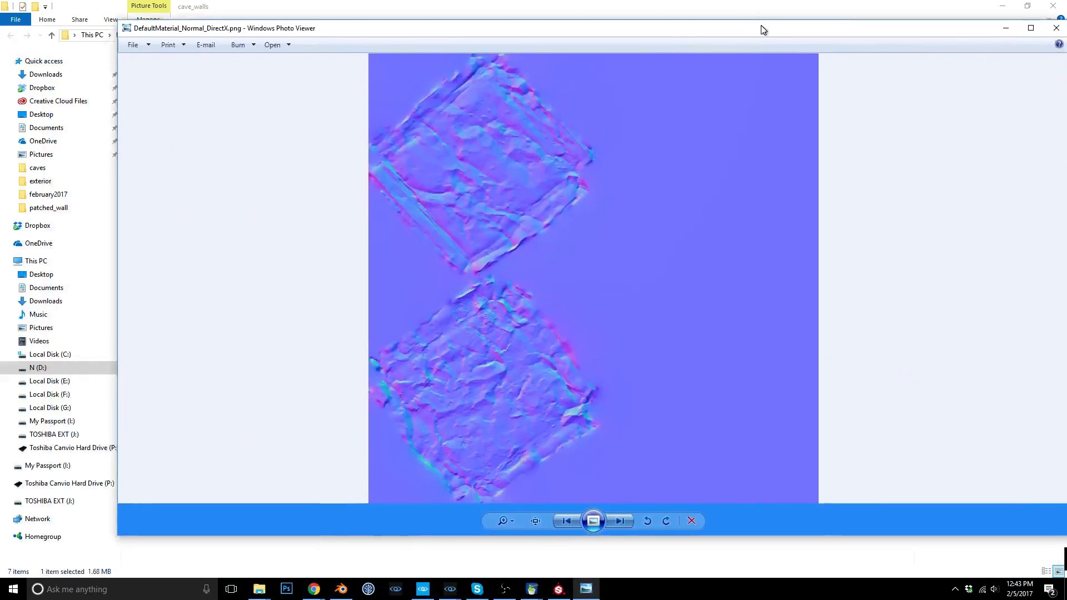
left_click_drag(762, 28, 750, 5)
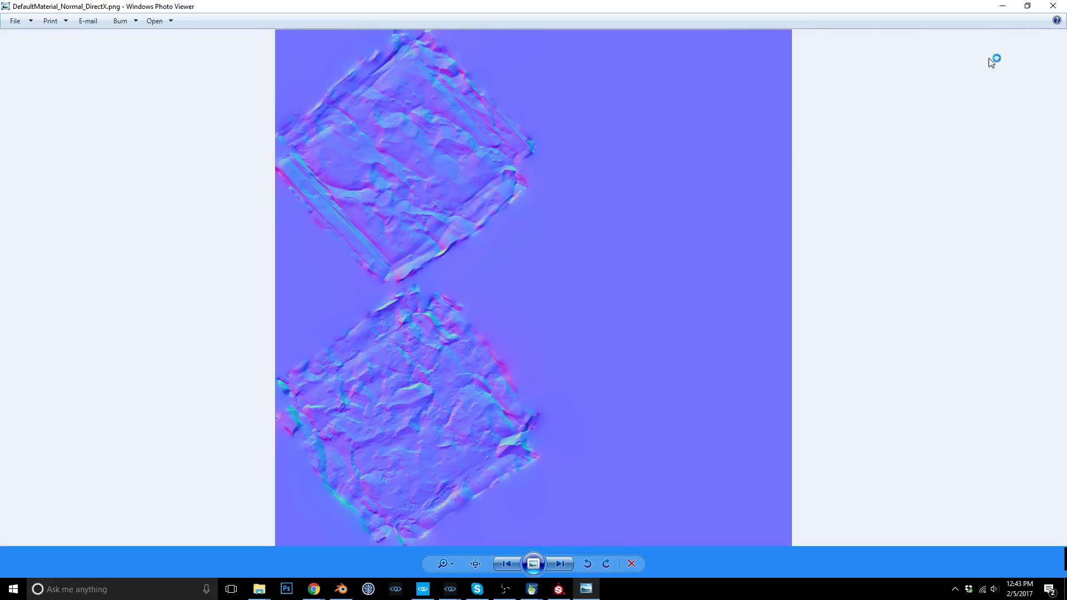
left_click(1053, 6)
key("alt+Tab")
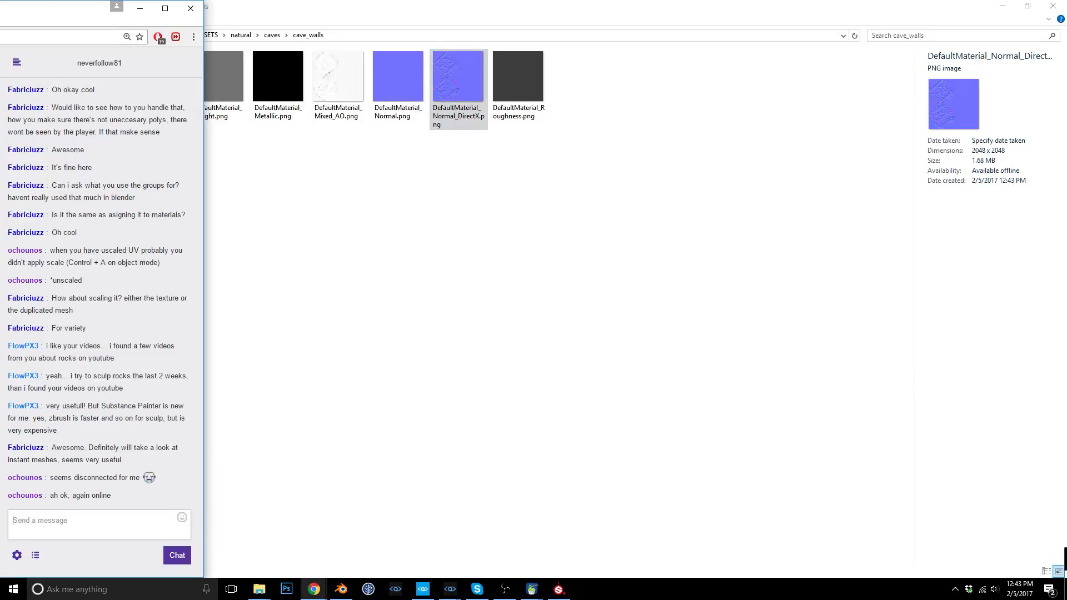
left_click(505, 589)
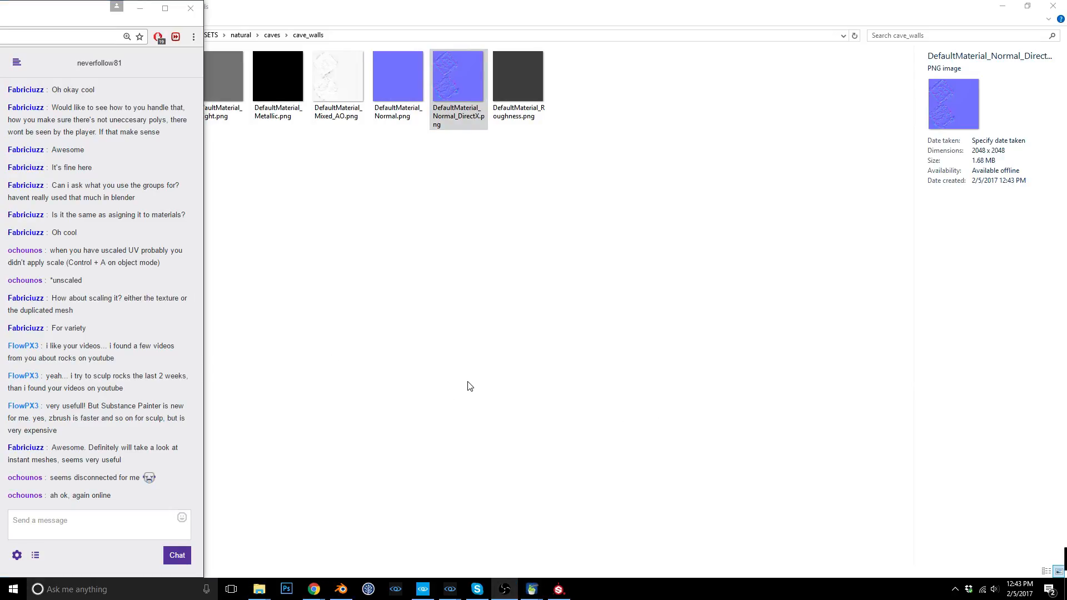
left_click(549, 591)
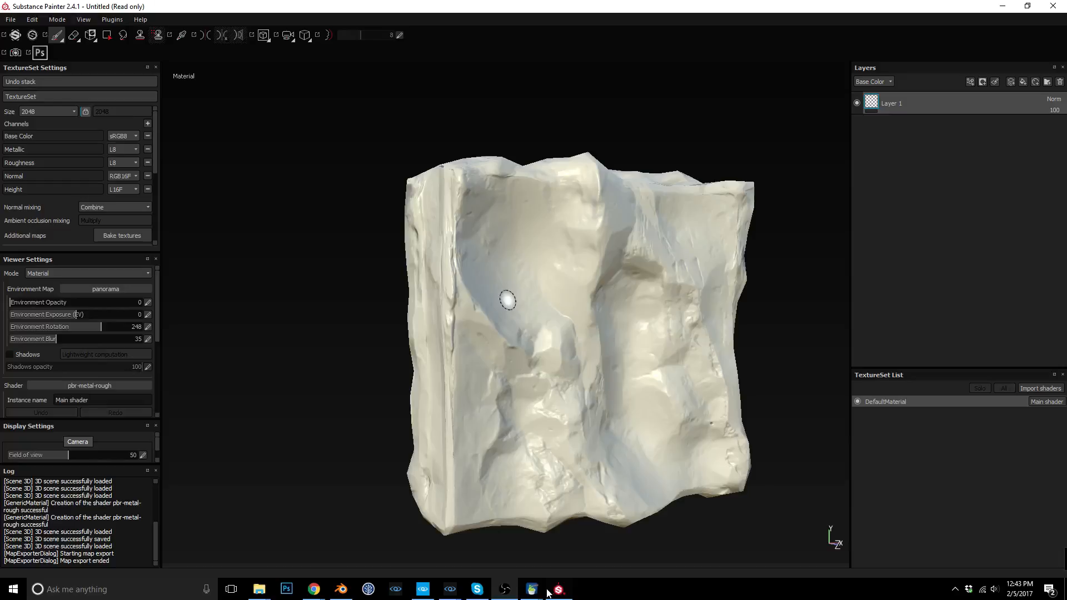
Save the project as cave_walls in the natural/caves/cave_walls folder of ON_yOUR_OWN ASSETS.
left_click(10, 20)
left_click(46, 122)
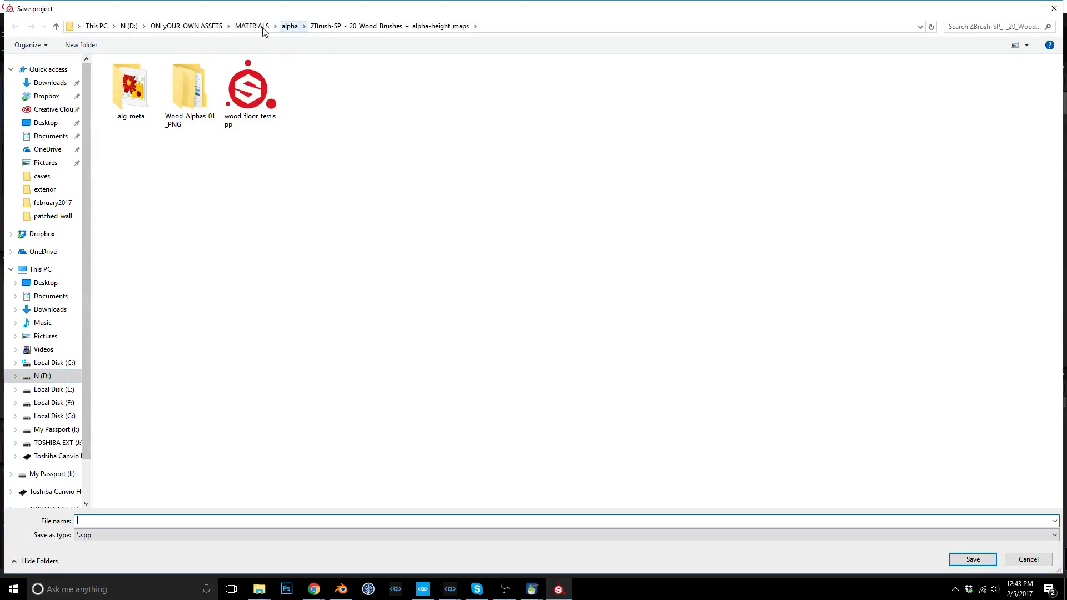
left_click(189, 26)
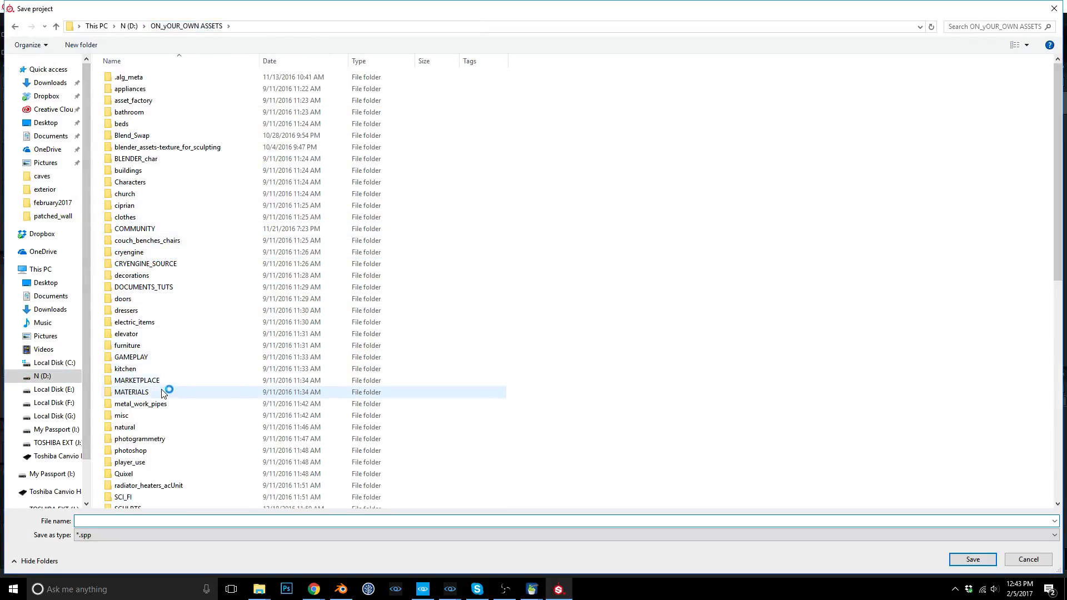
double_click(146, 426)
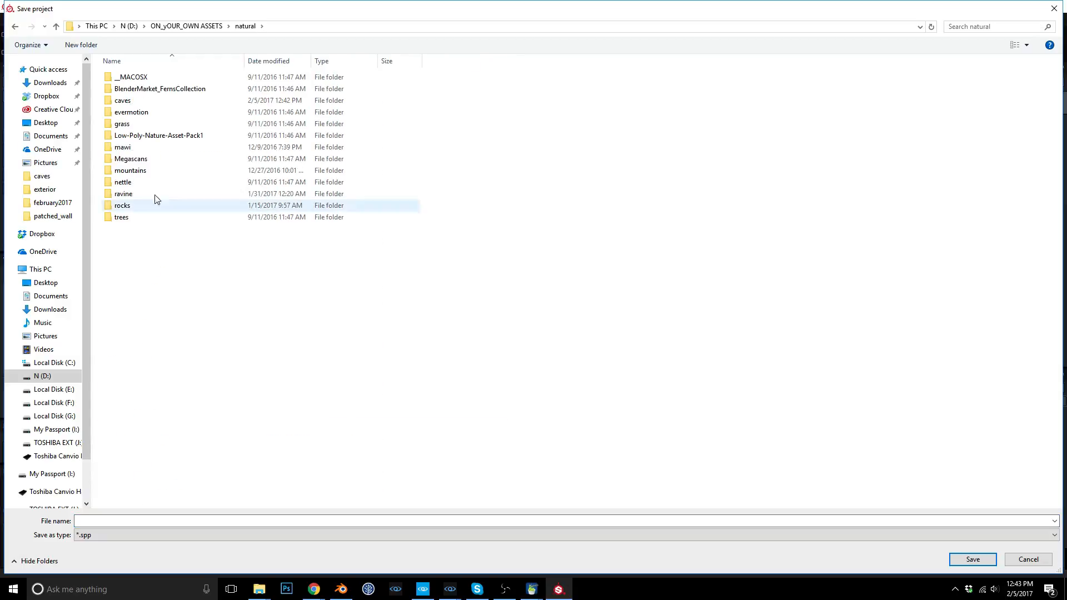
double_click(158, 102)
left_click(139, 97)
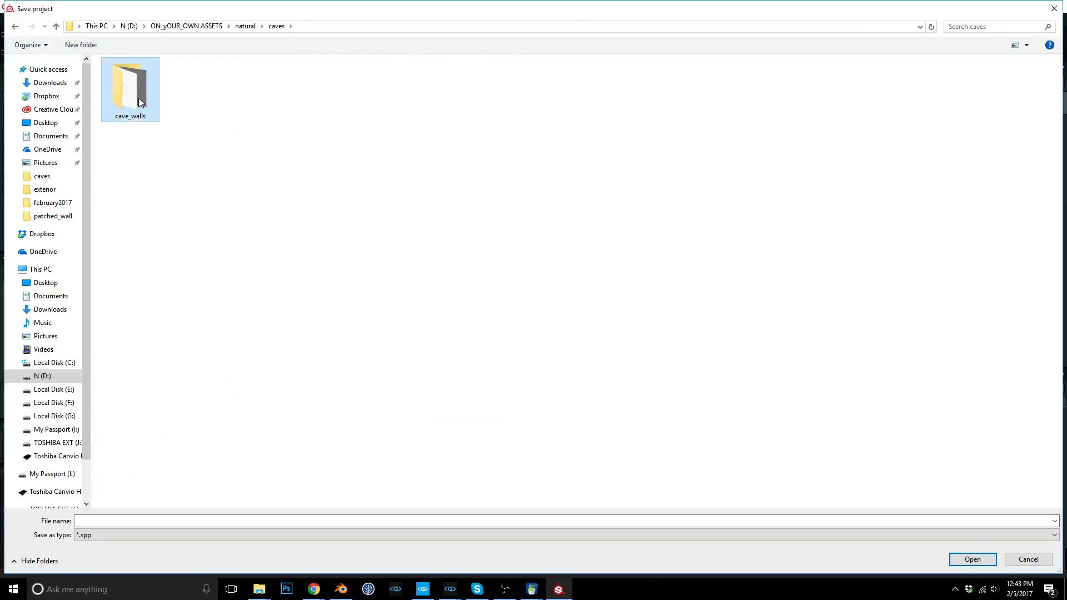
double_click(139, 98)
left_click(154, 520)
type("cave")
key("Return")
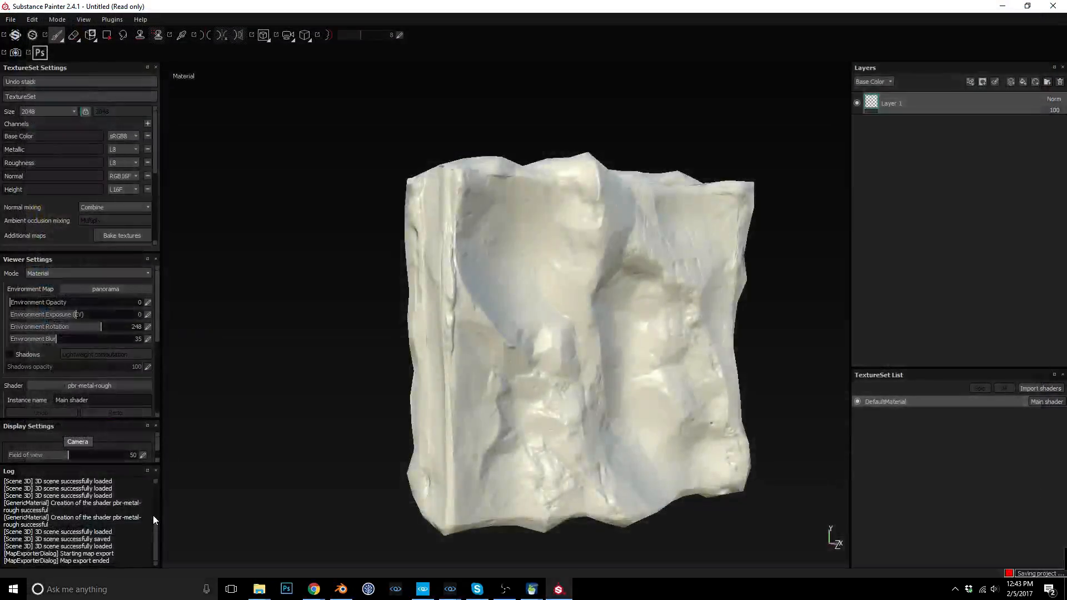
Create a new project from the caves_floor.obj mesh.
left_click(11, 19)
left_click(51, 35)
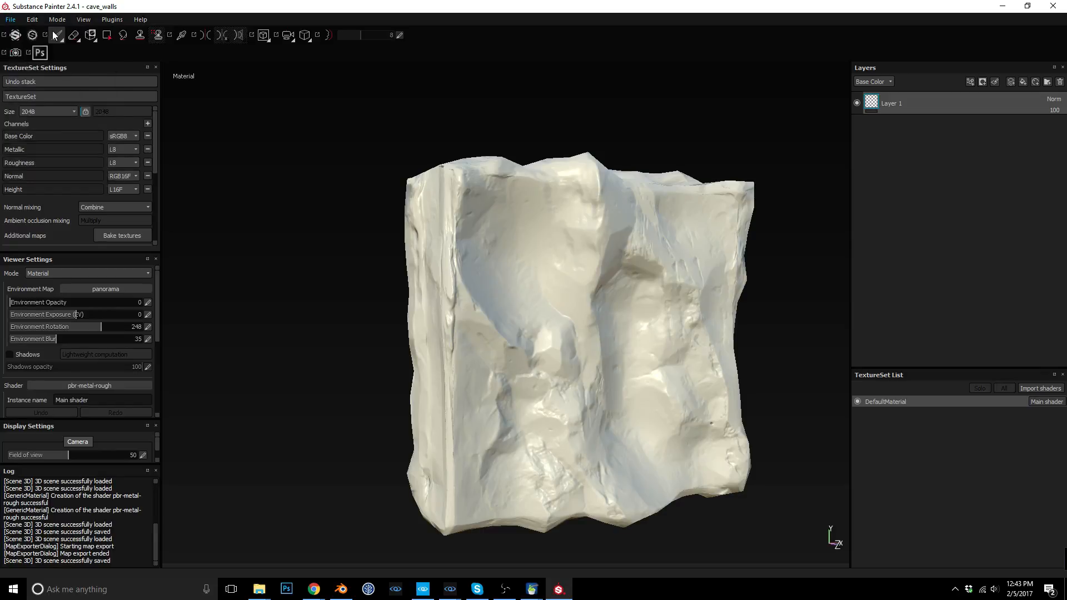
left_click(642, 193)
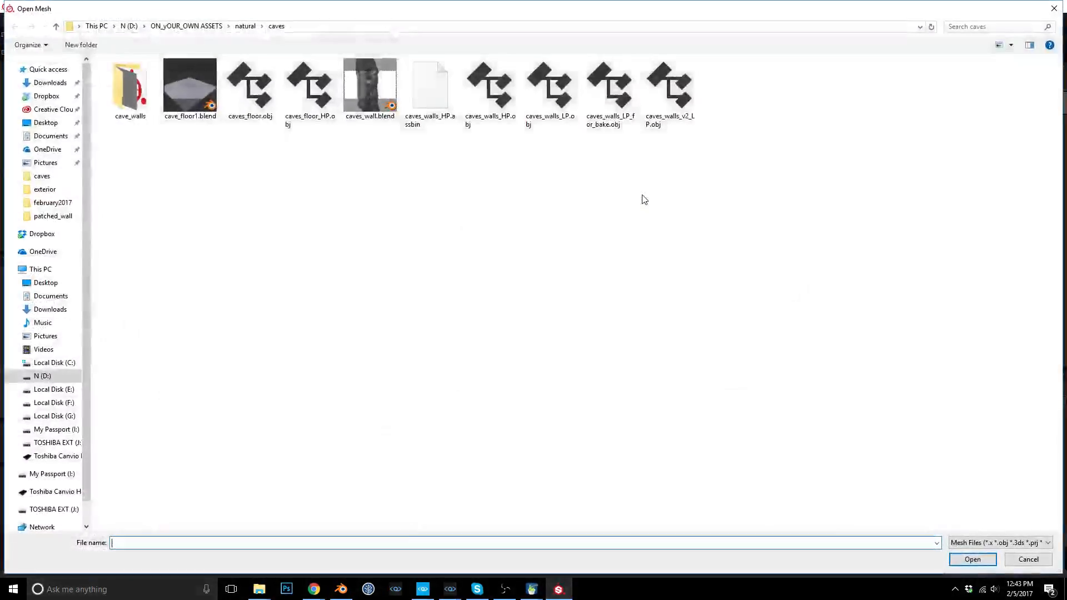
double_click(250, 89)
left_click(576, 413)
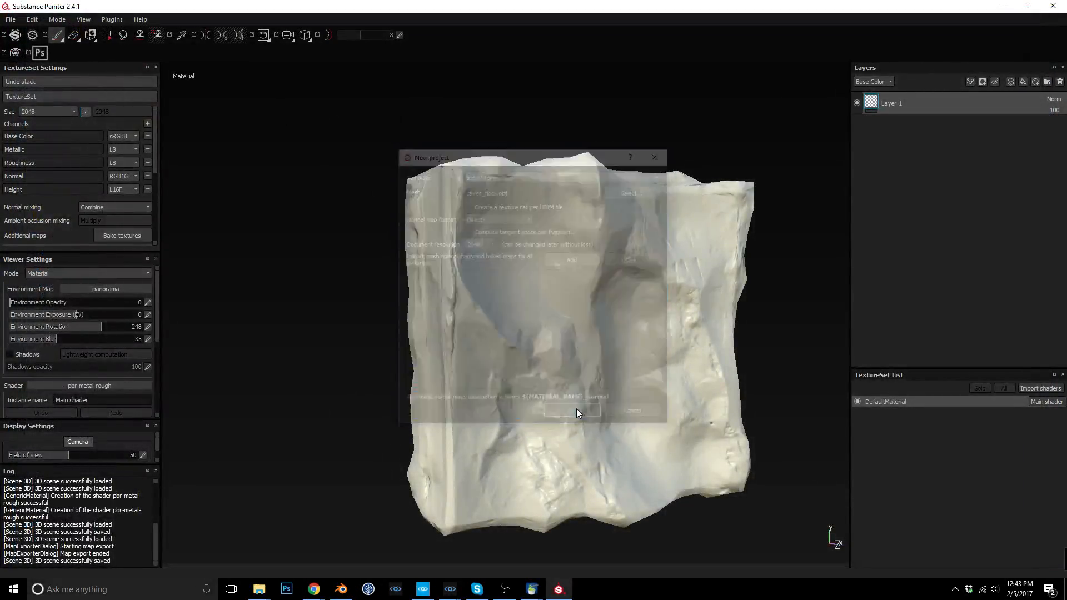
left_click_drag(476, 312, 525, 381, "alt")
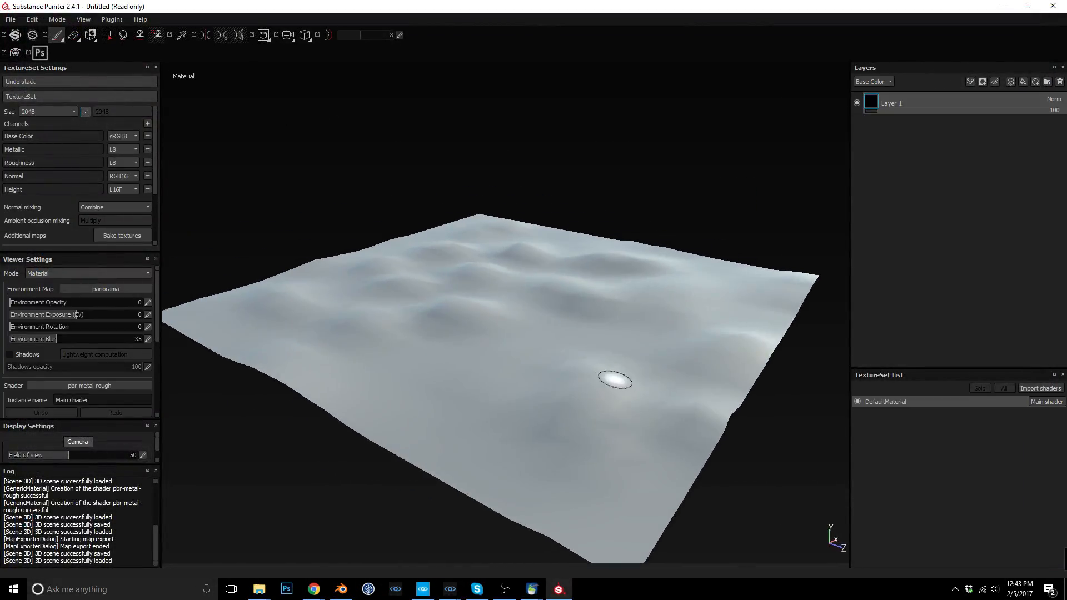
Set up the floor's texture bake with a 2048x2048 output size, excluding the ID and Thickness maps.
left_click(136, 236)
left_click(603, 136)
left_click(553, 190)
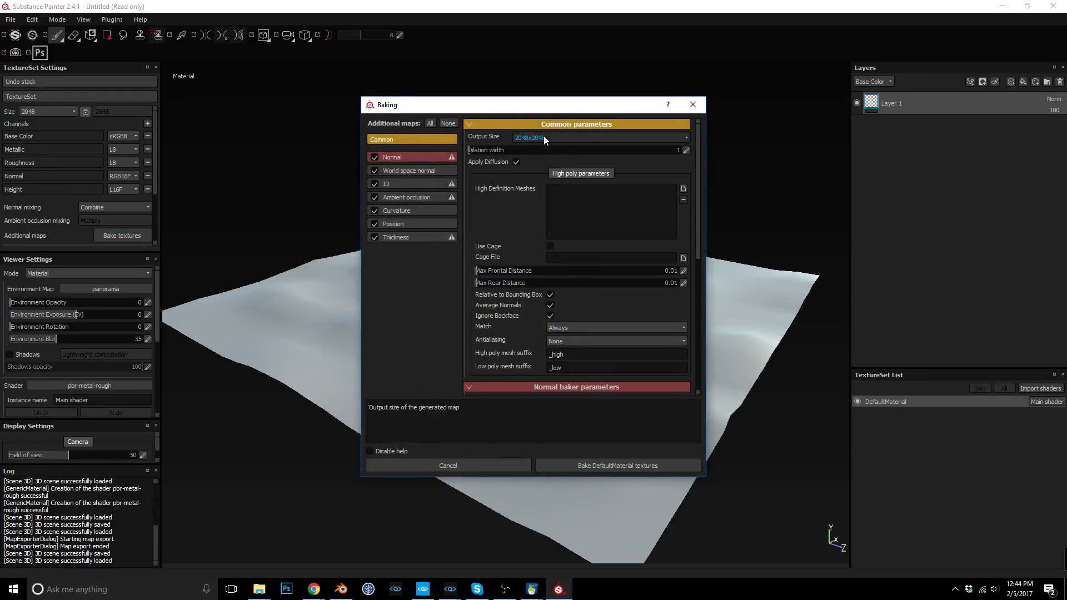
left_click(374, 183)
left_click(374, 237)
Load caves_floor_HP.obj as the high definition mesh for the bake.
left_click(682, 191)
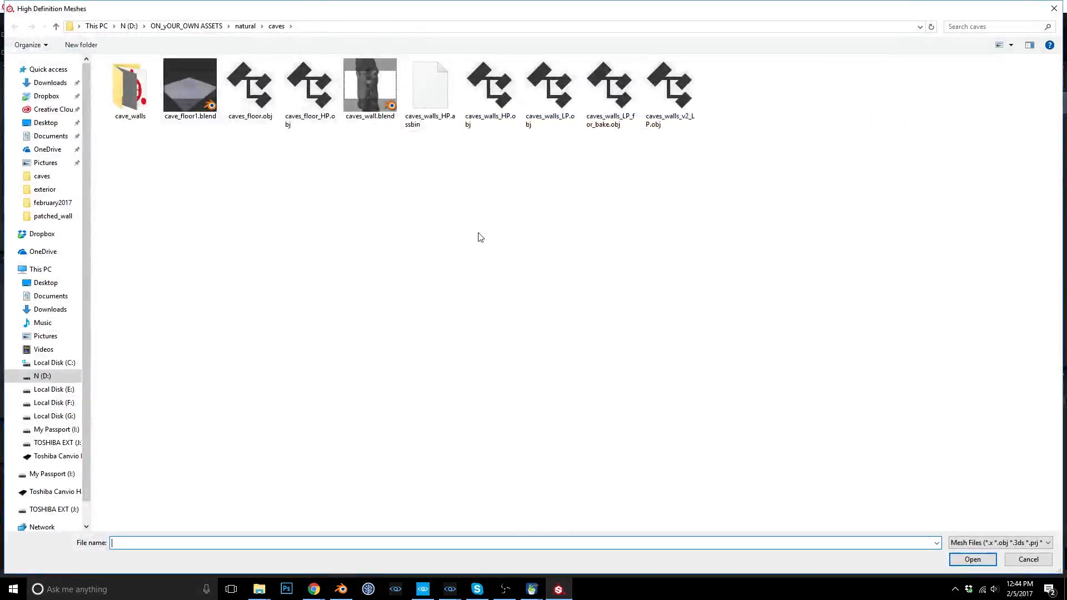
left_click(309, 96)
double_click(308, 96)
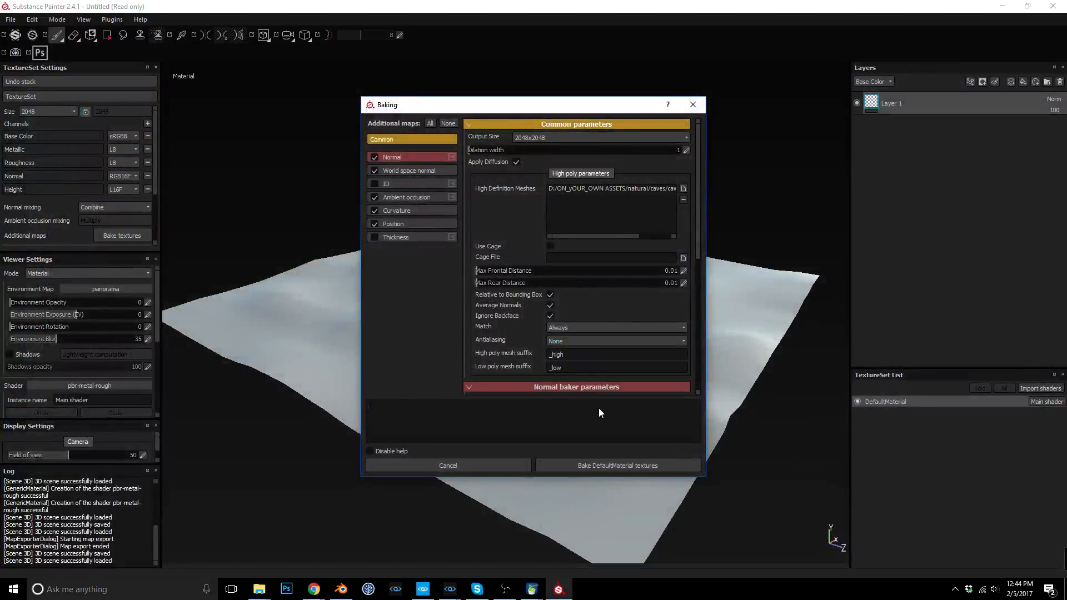
Set the floor bake's Max Frontal Distance to 0.05.
left_click(684, 272)
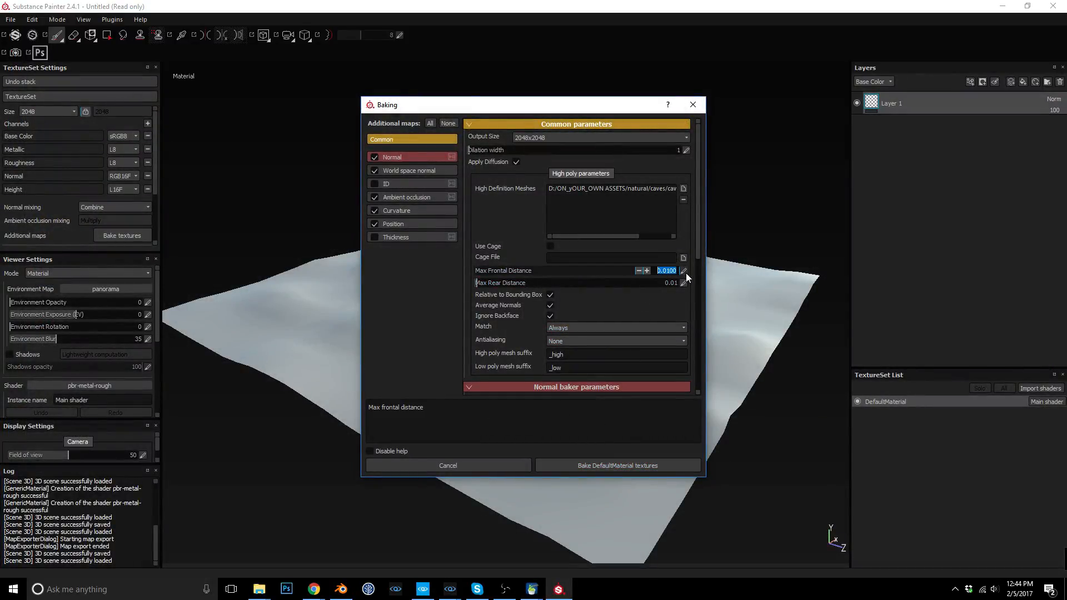
type(".05")
key("Return")
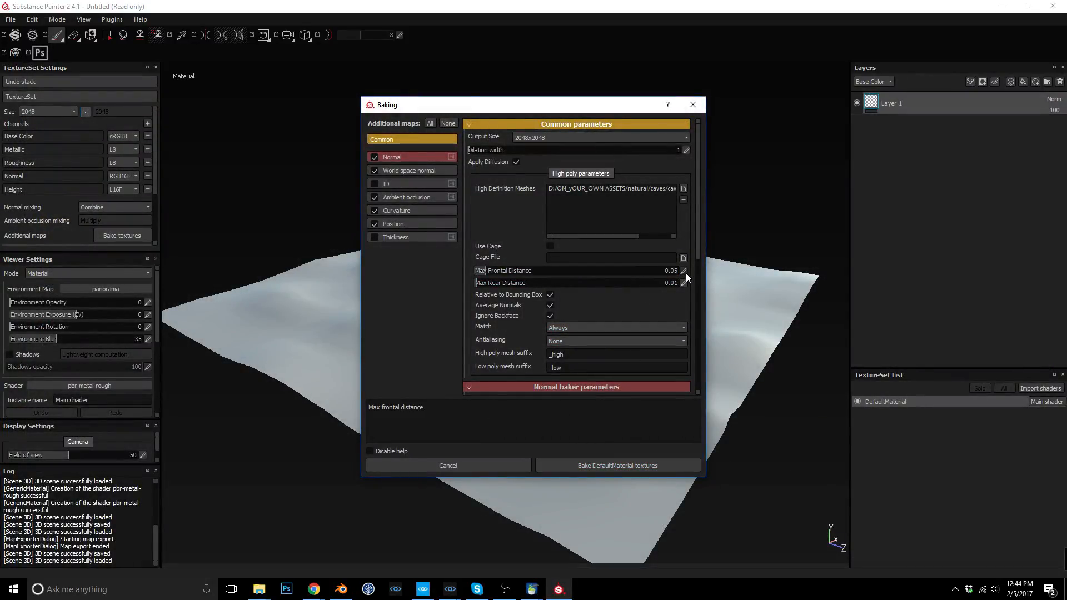
Set the floor bake's Max Rear Distance to 0.05 and bake the DefaultMaterial textures.
left_click(683, 283)
type(".05")
key("Return")
left_click(627, 462)
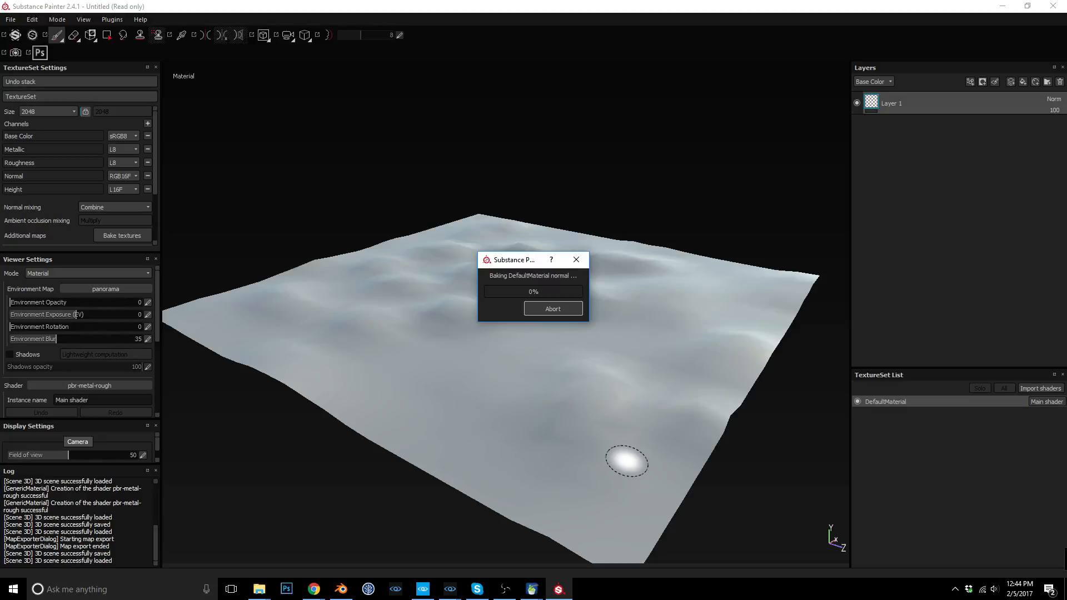
key("alt+Tab")
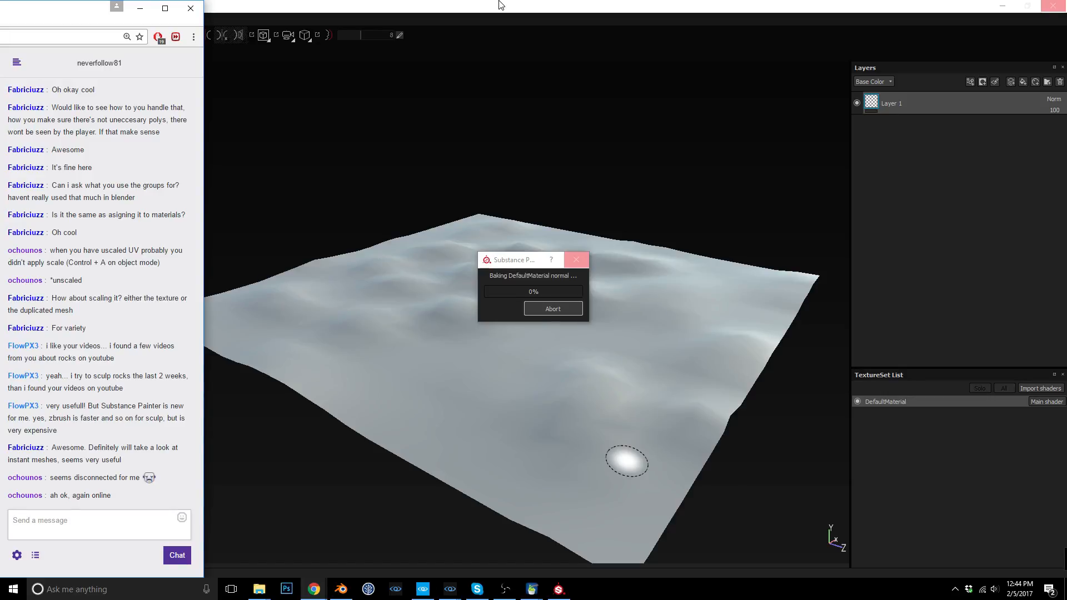
left_click(500, 6)
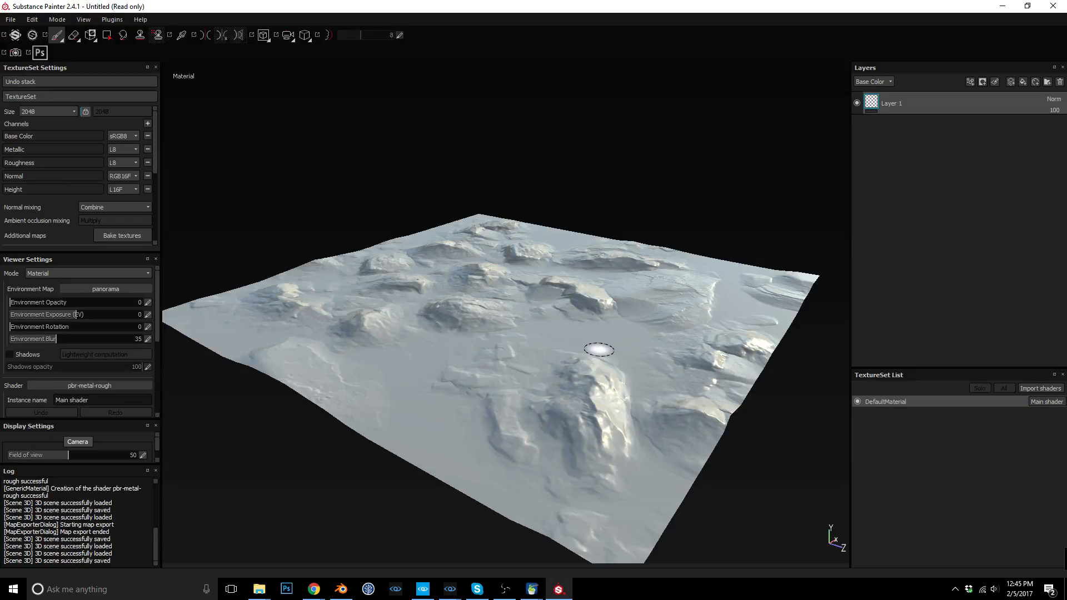
Rebake the floor textures with Max Frontal Distance raised to 0.38 and Max Rear Distance to about 0.335.
mouse_move(616, 329)
left_mouse_down("alt")
mouse_move(643, 432)
mouse_move(727, 341)
left_mouse_up("alt")
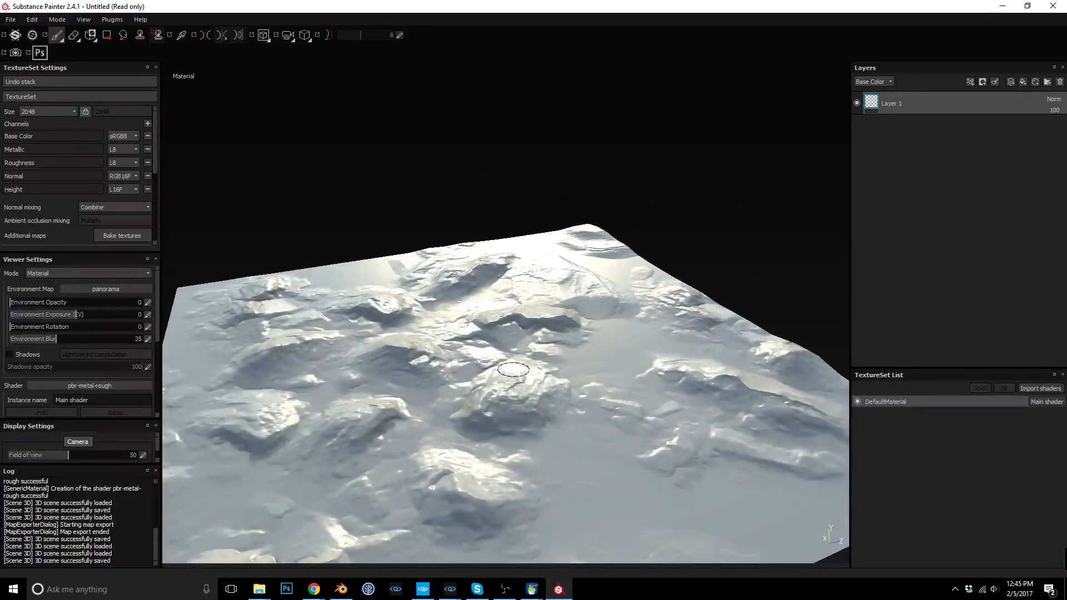
mouse_move(557, 341)
left_mouse_down("alt")
mouse_move(563, 351)
mouse_move(549, 357)
left_mouse_up("alt")
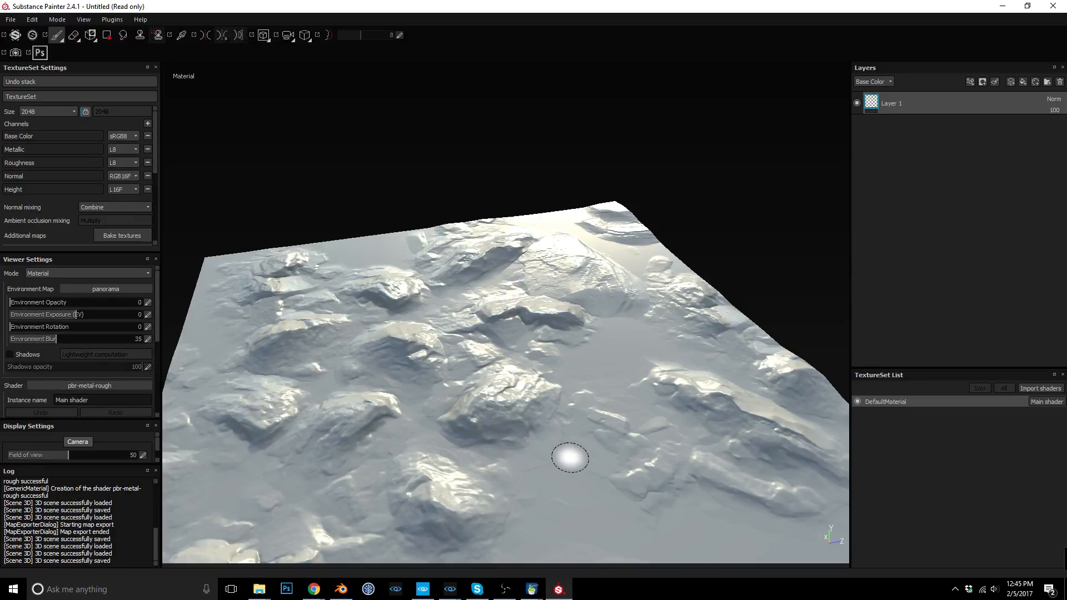
mouse_move(562, 467)
left_mouse_down("alt")
mouse_move(602, 361)
mouse_move(491, 354)
left_mouse_up("alt")
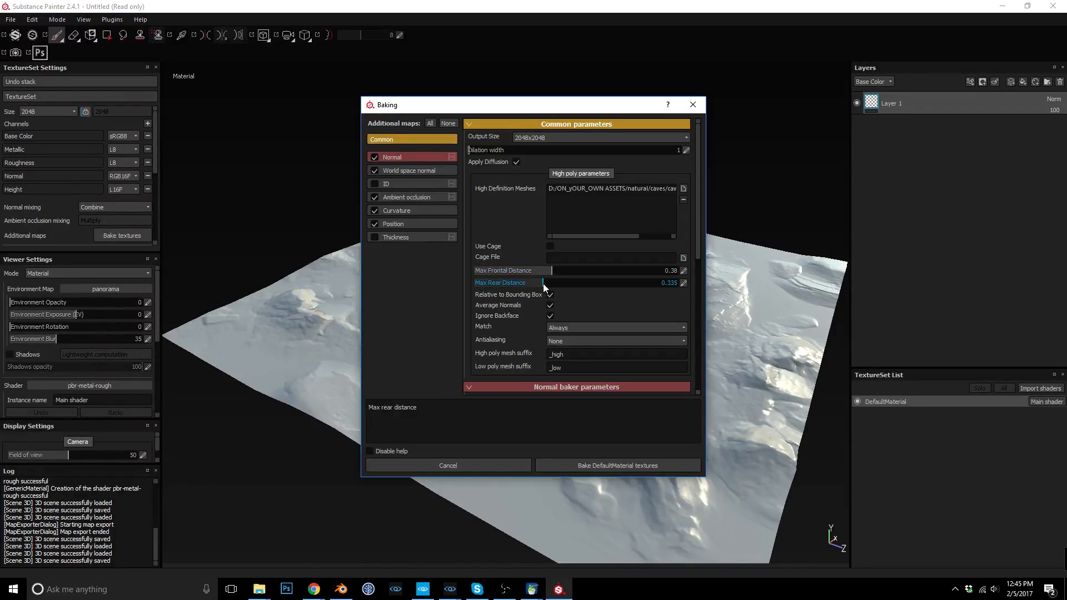
left_click(595, 465)
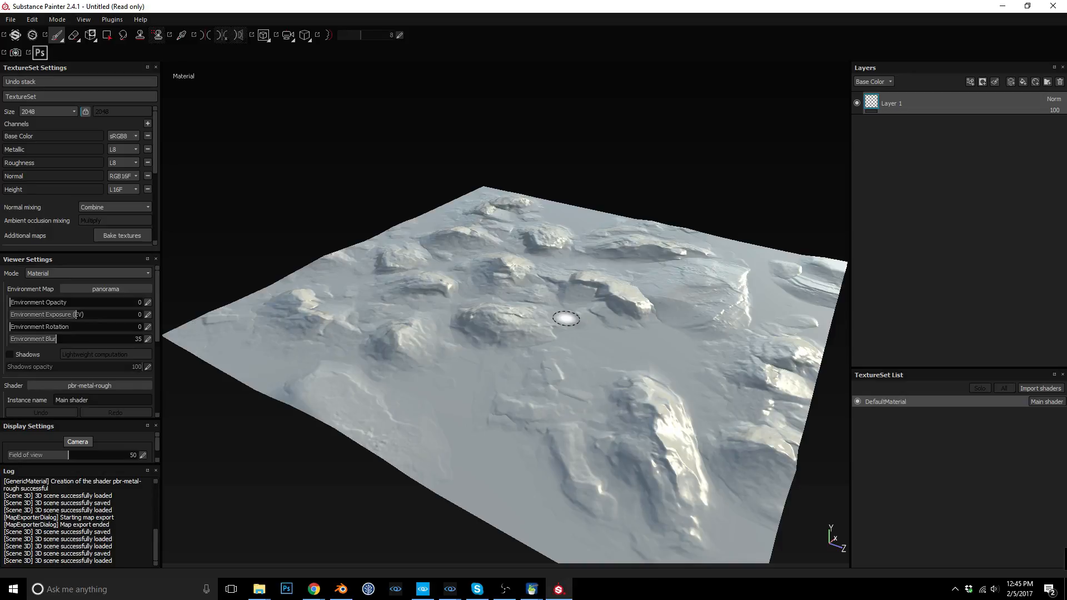
Start exporting the floor textures and browse to D:/ON_yOUR_OWN ASSETS/natural/caves for the output location.
key("ctrl+shift+e")
left_click(554, 144)
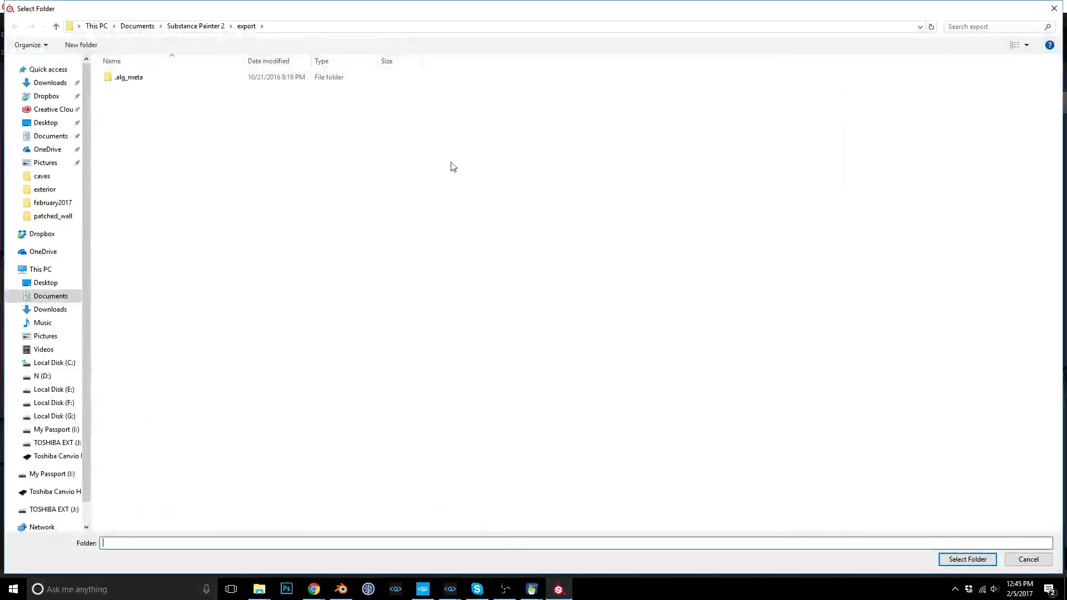
left_click(43, 377)
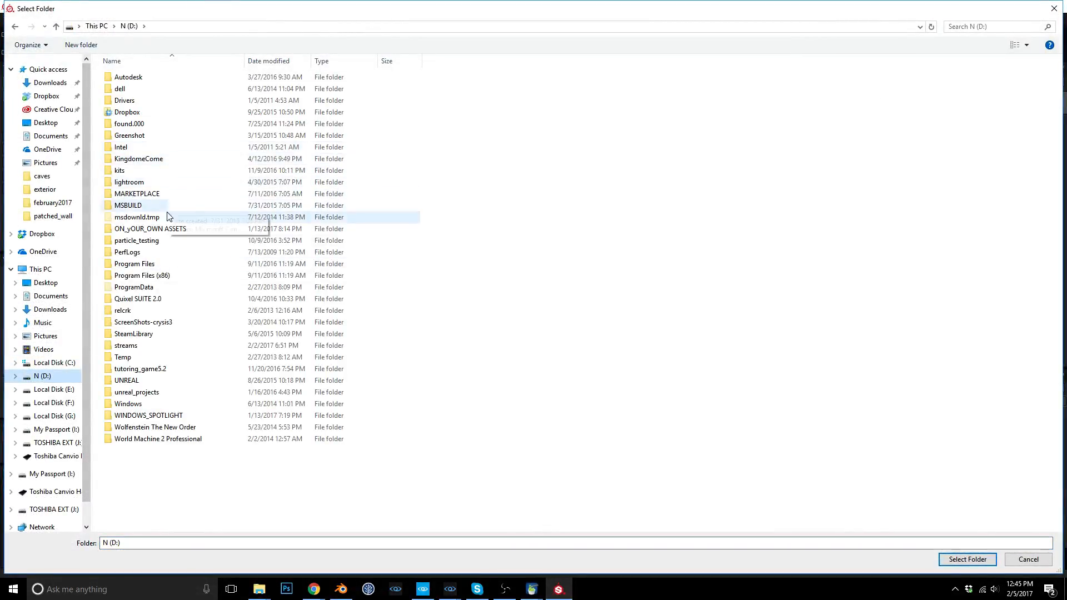
left_click(166, 230)
double_click(165, 234)
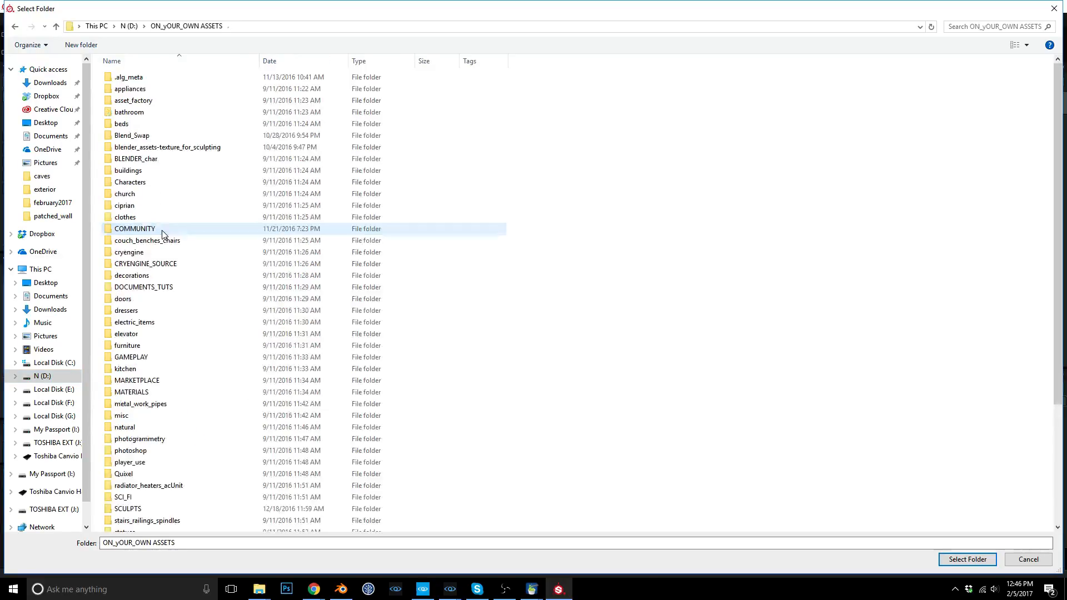
double_click(138, 429)
double_click(148, 101)
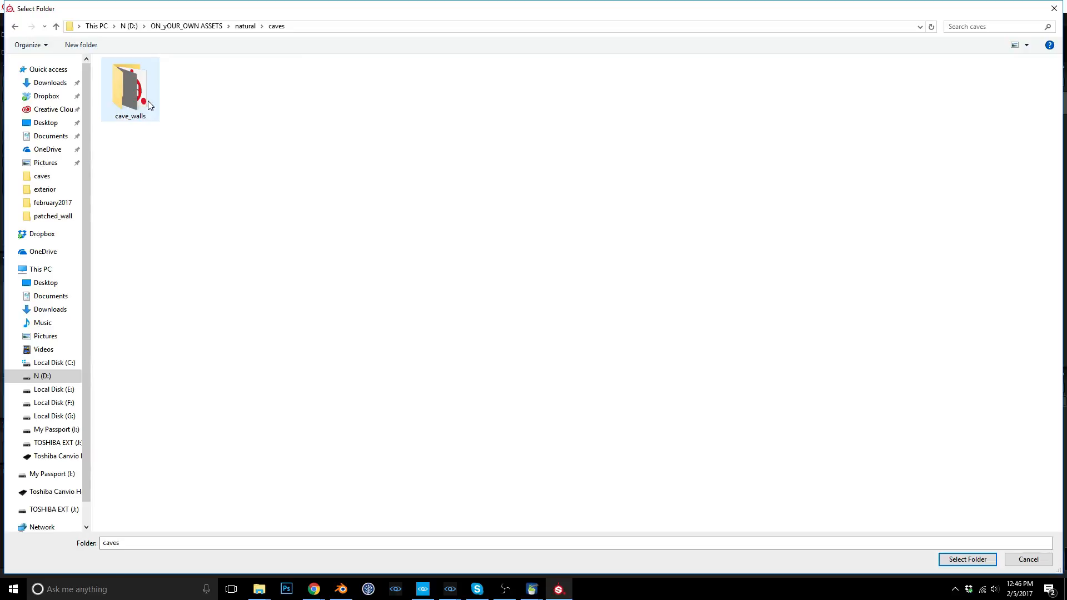
Create a folder named cave_floor inside caves and choose it as the export destination.
left_click(85, 45)
type("cave_floor")
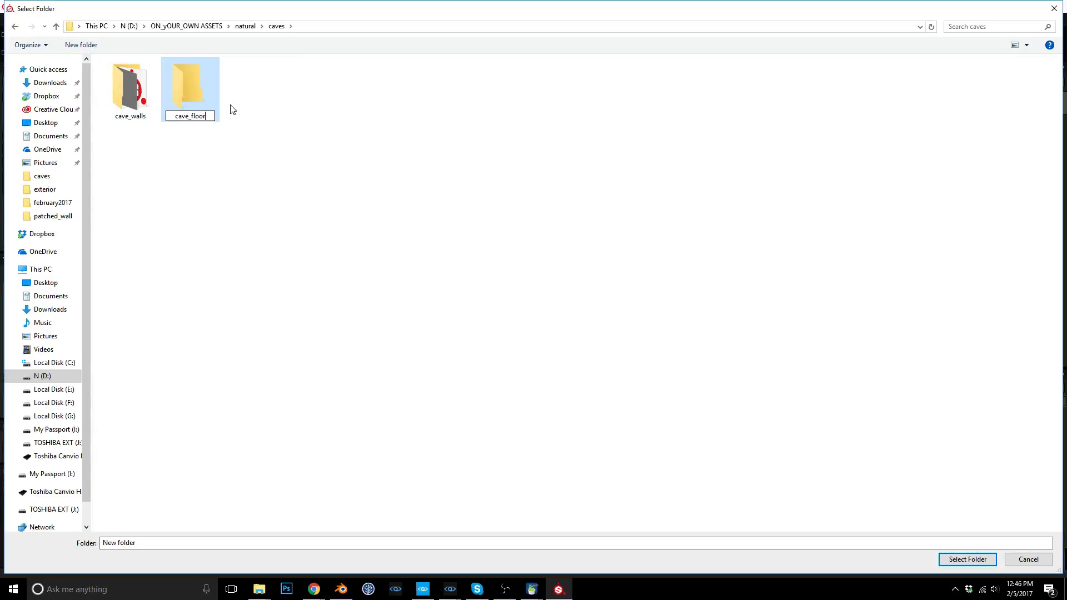
key("Return")
key("Return")
key("Return")
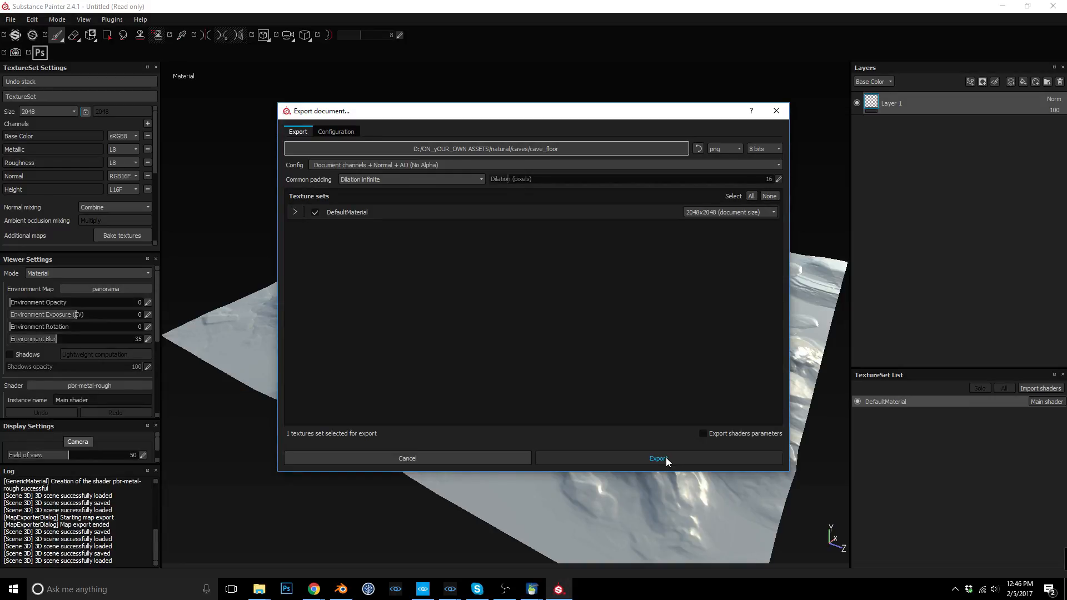
Export the DefaultMaterial texture set as 8-bit PNG files at the 2048x2048 document size.
left_click(765, 149)
left_click(765, 148)
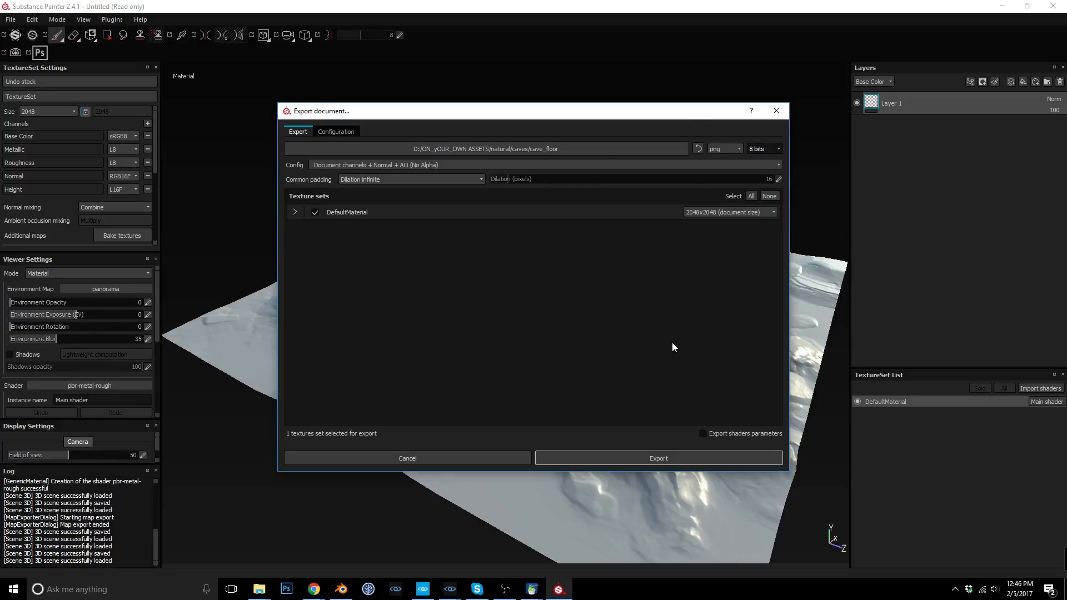
key("Return")
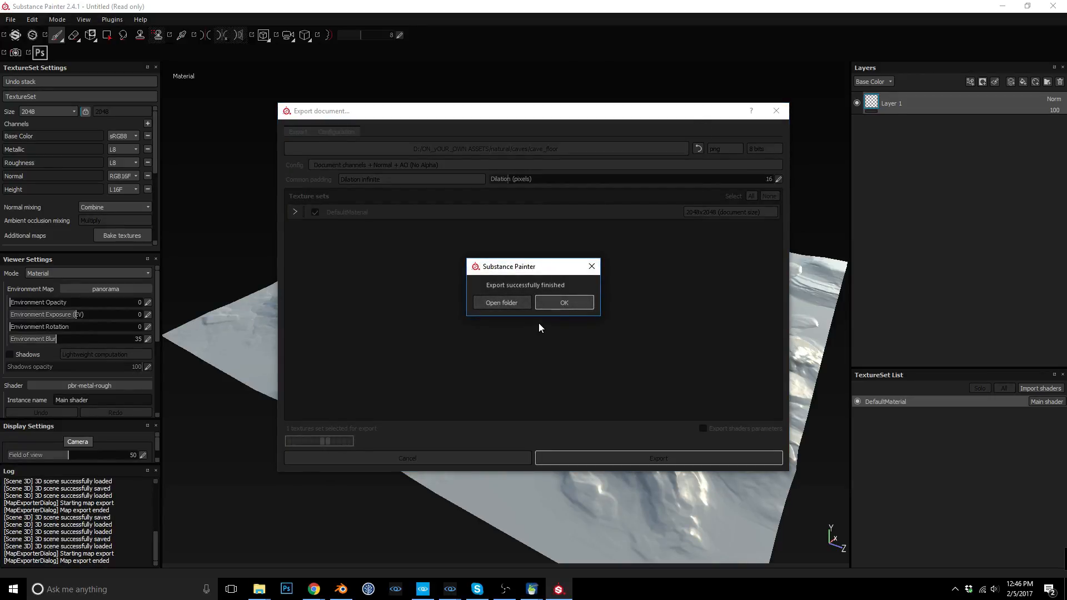
left_click(561, 302)
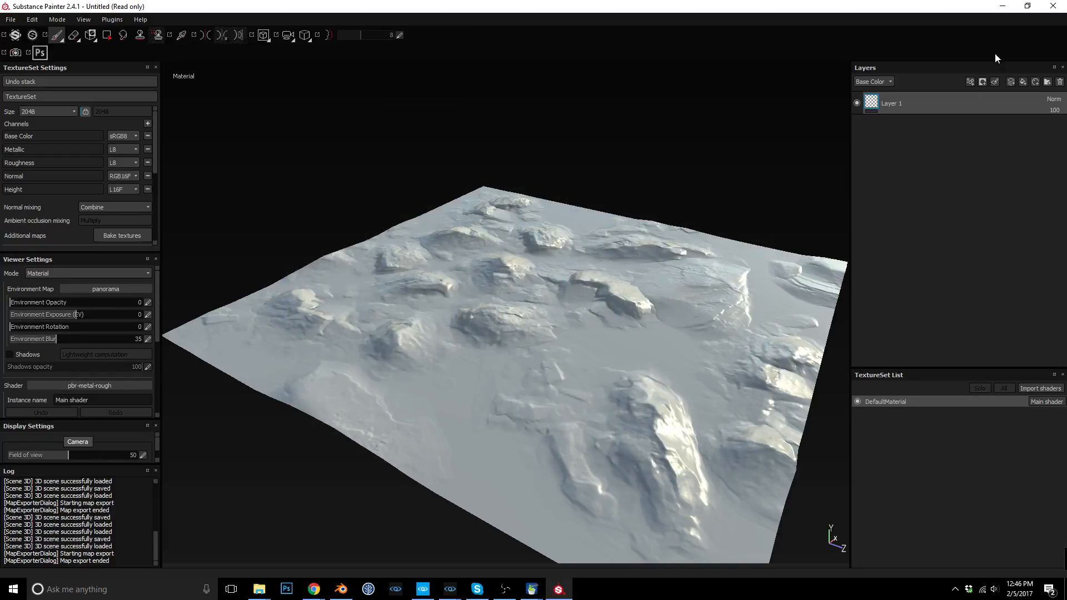
Save the project as cave_floor in the cave_floor folder and close Substance Painter.
left_click(11, 21)
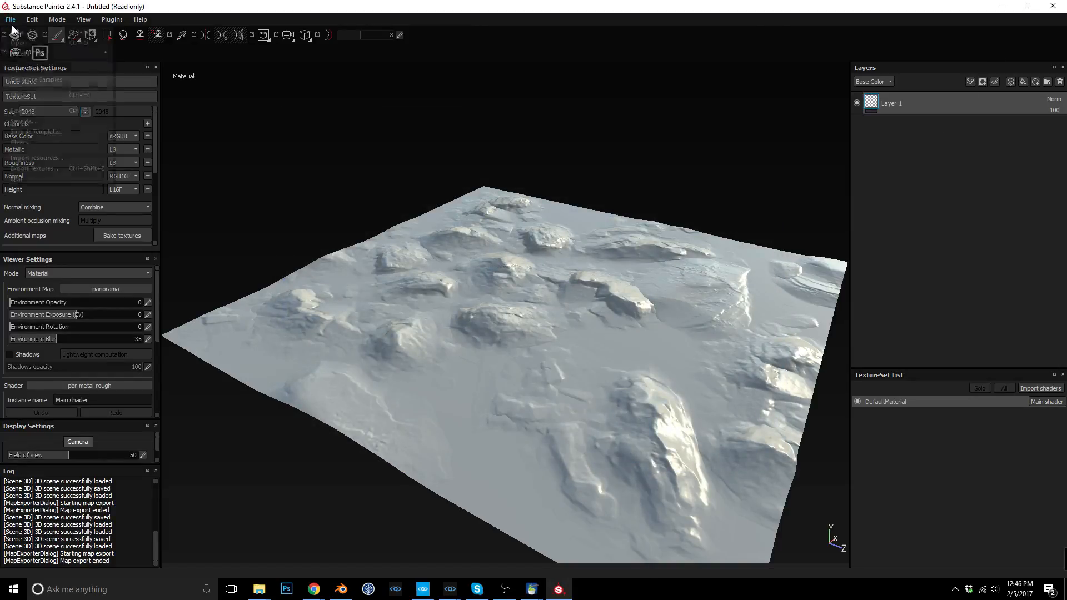
left_click(22, 111)
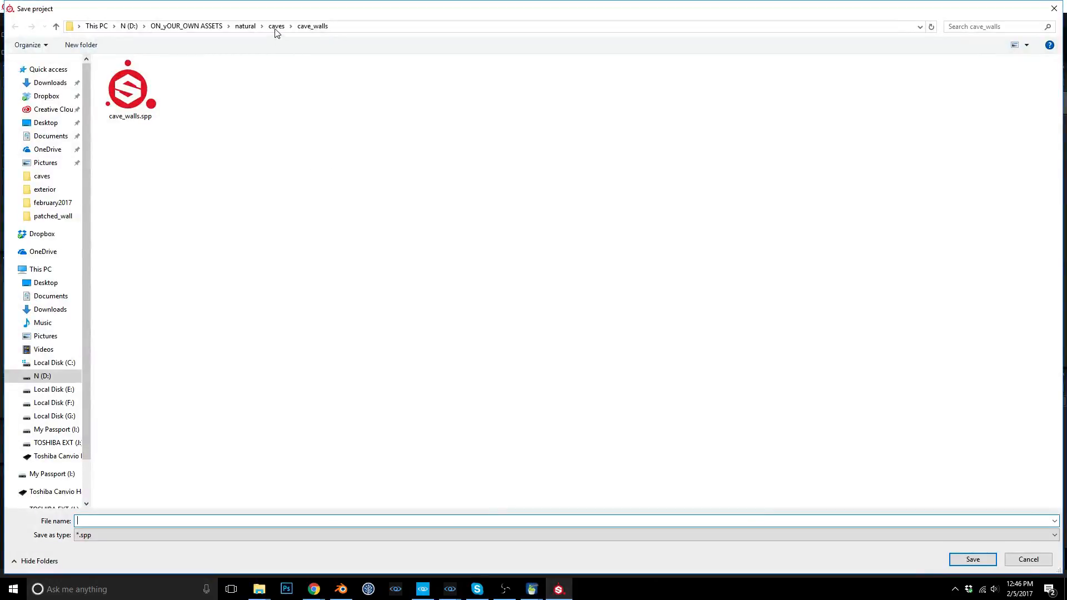
double_click(132, 92)
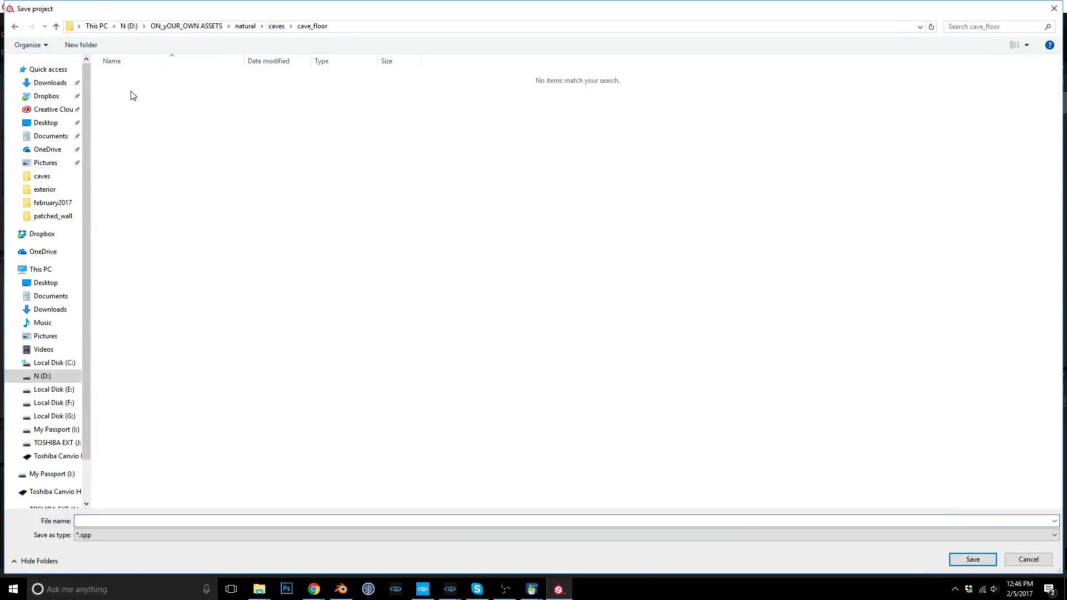
left_click(175, 522)
type("ca")
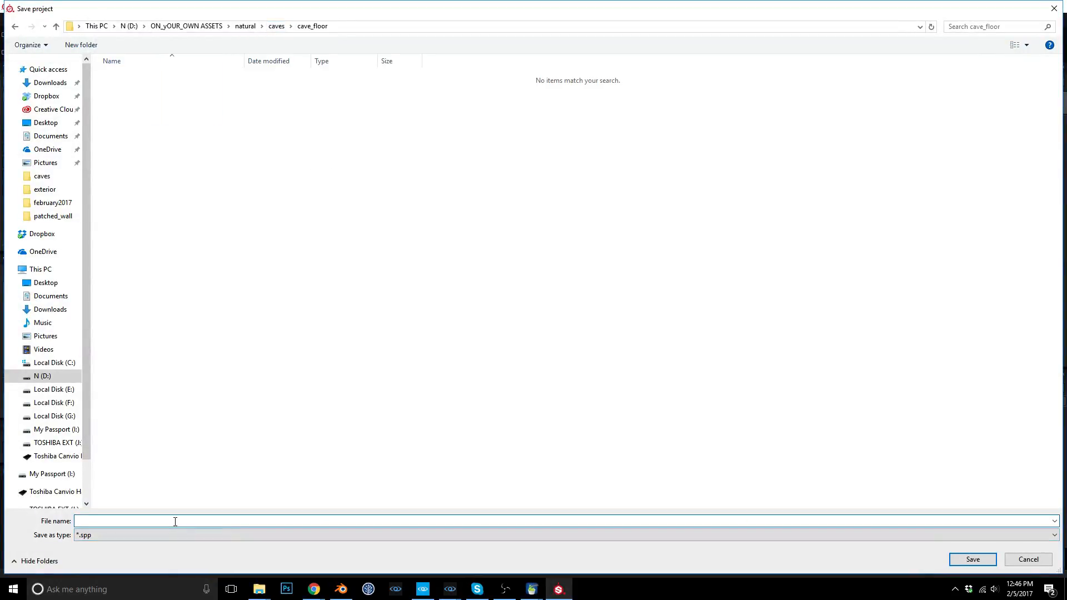
type("ve_floor")
left_click(972, 558)
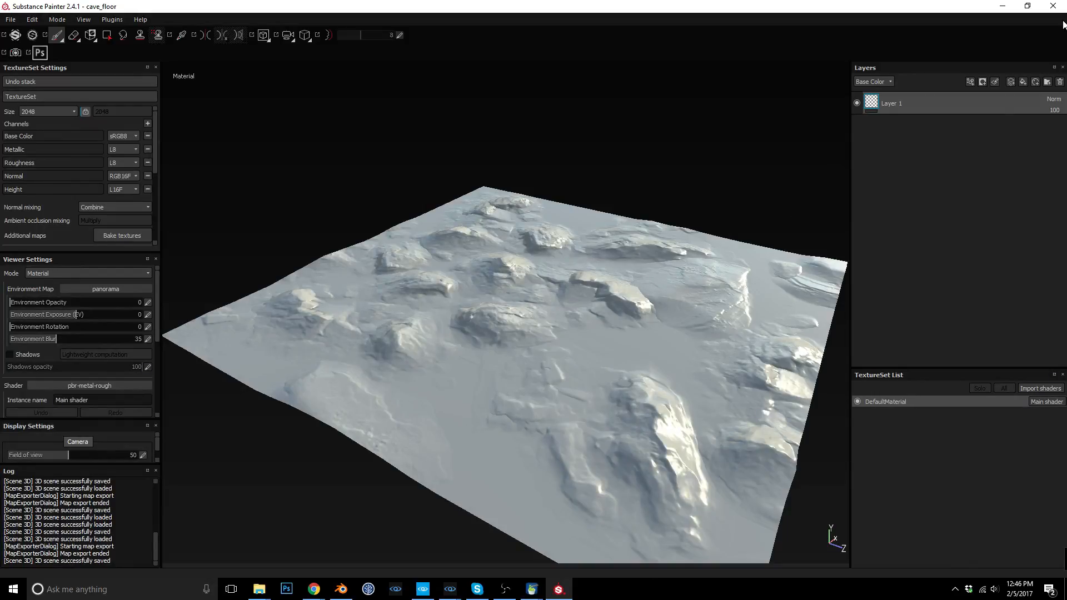
left_click(1054, 6)
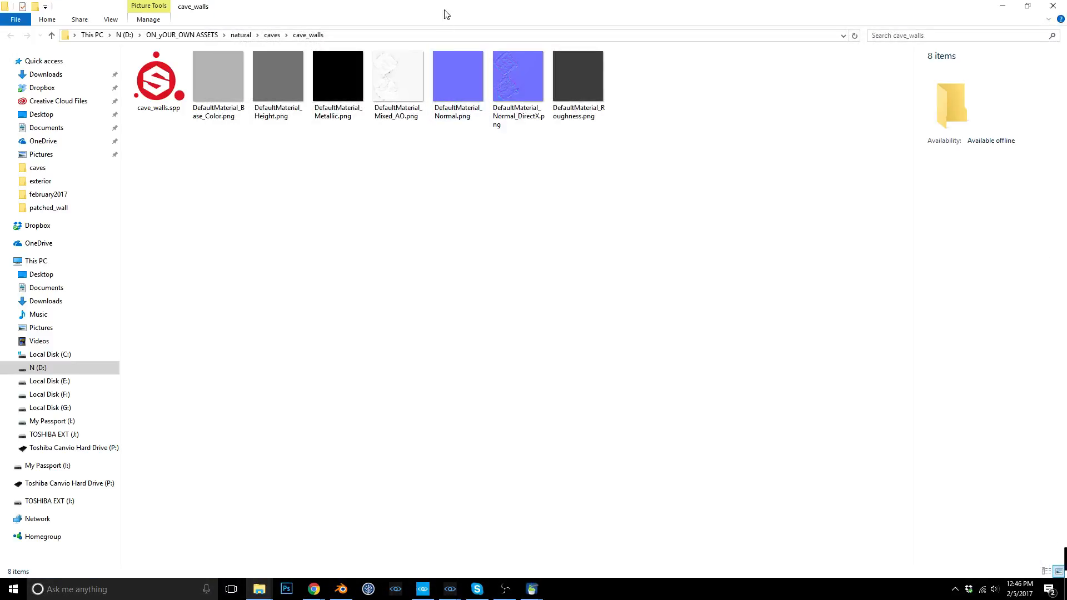
Move the cave_walls folder window off full screen and start Photoshop.
mouse_move(648, 6)
left_mouse_down()
mouse_move(652, 33)
mouse_move(641, 26)
left_mouse_up()
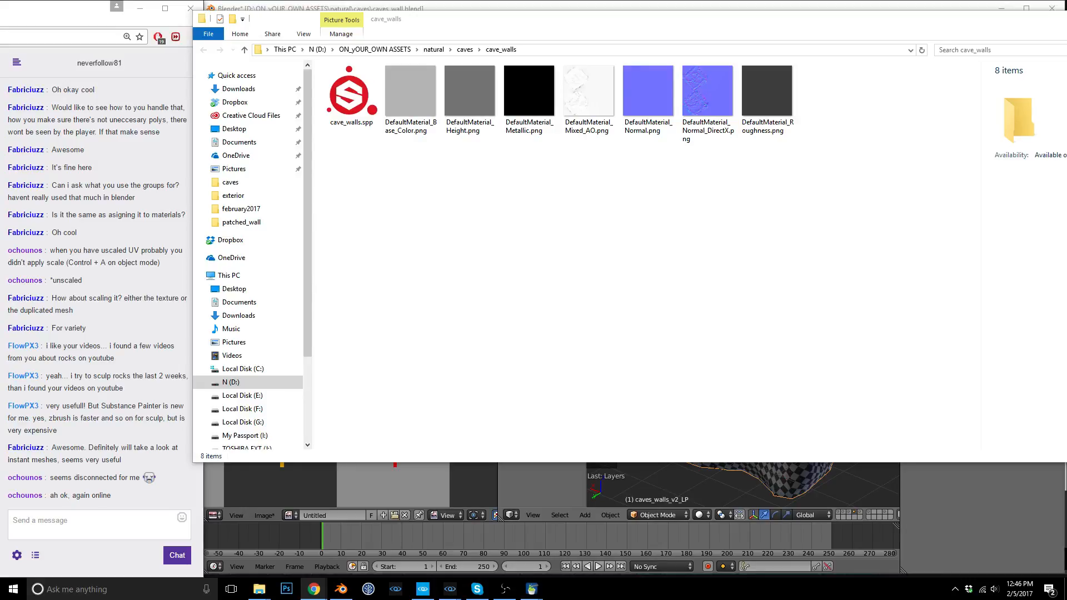
left_click_drag(581, 23, 567, 22)
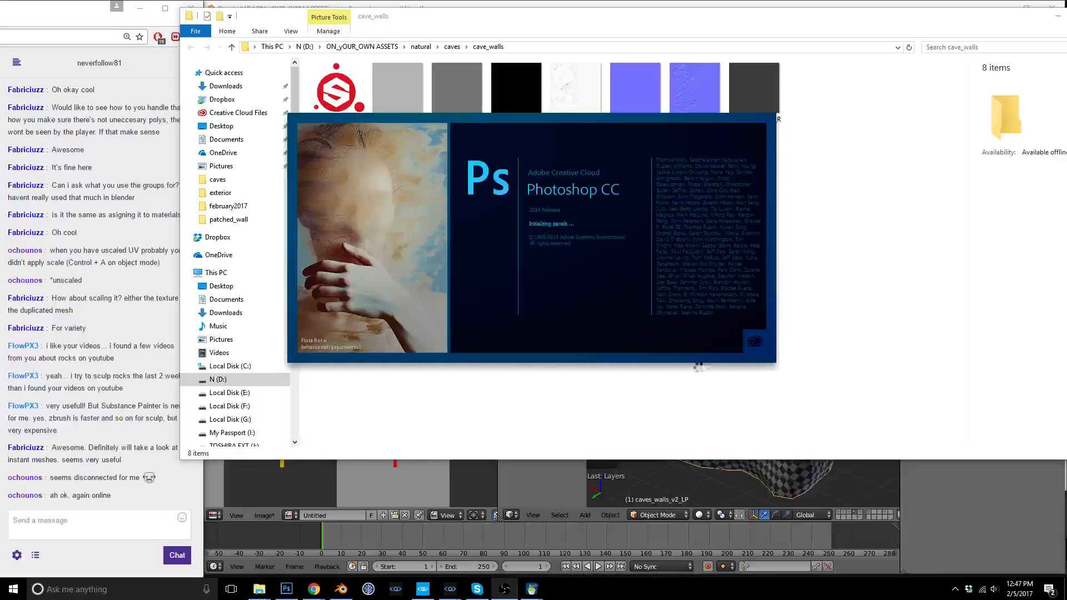
key("alt+Tab")
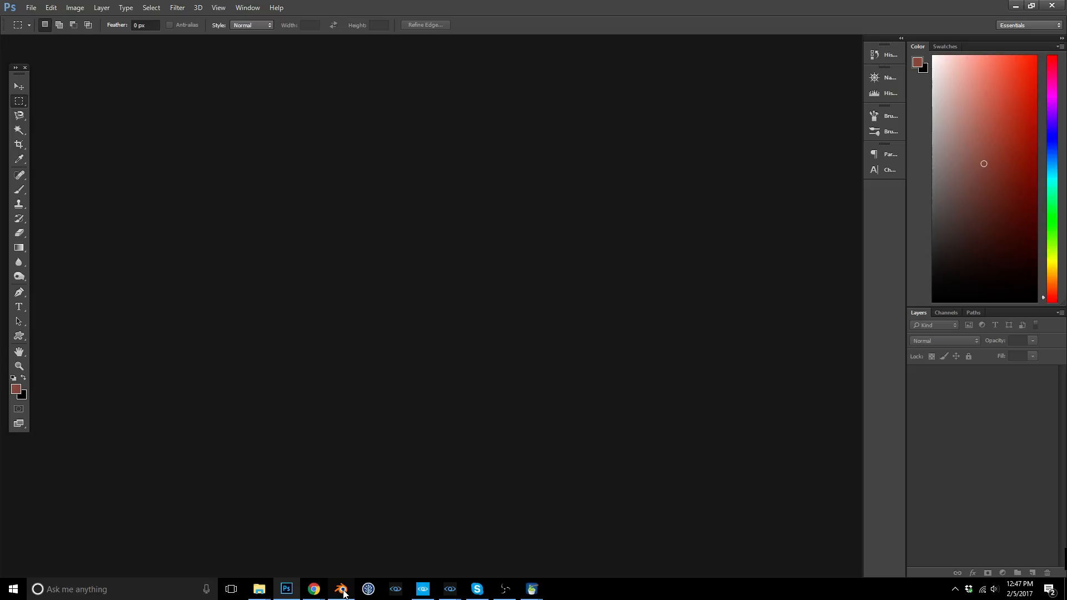
Switch to Blender and add a new material to the caves_walls_v2_LP object.
left_click(342, 590)
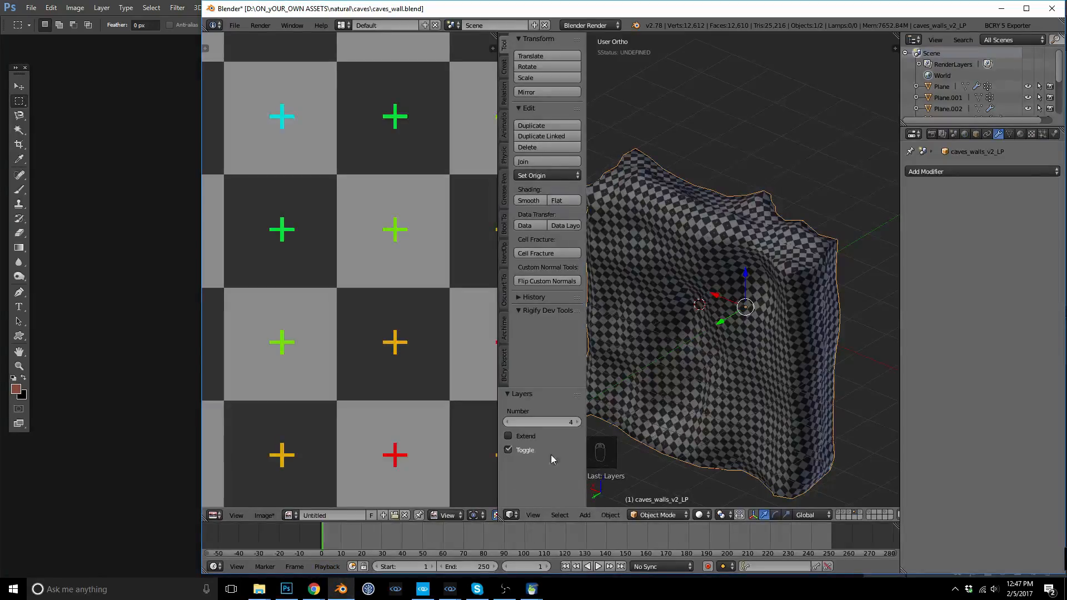
key("Home")
left_click(1023, 134)
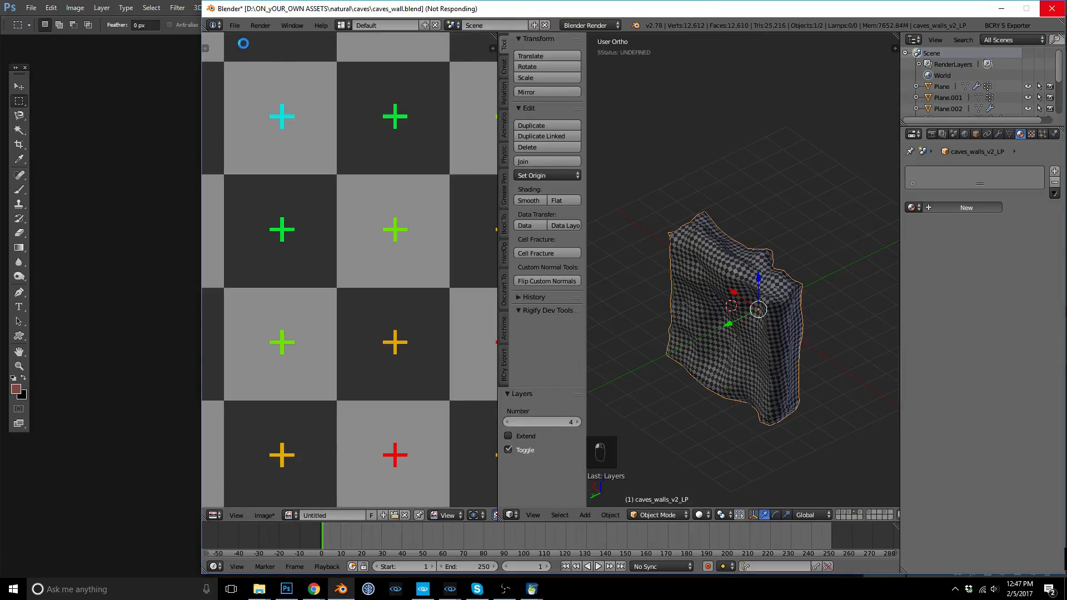
Open DefaultMaterial_Mixed_AO.png and DefaultMaterial_Normal_DirectX.png from the cave_walls folder in Photoshop.
left_click(197, 127)
mouse_move(399, 8)
left_mouse_down()
mouse_move(444, 27)
mouse_move(401, 6)
left_mouse_up()
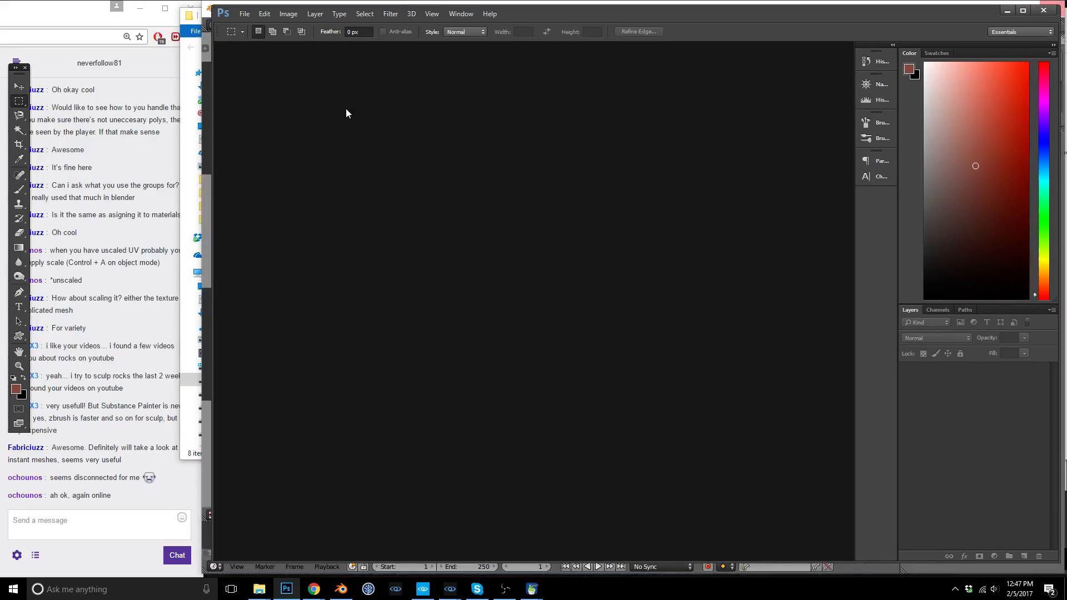
mouse_move(264, 589)
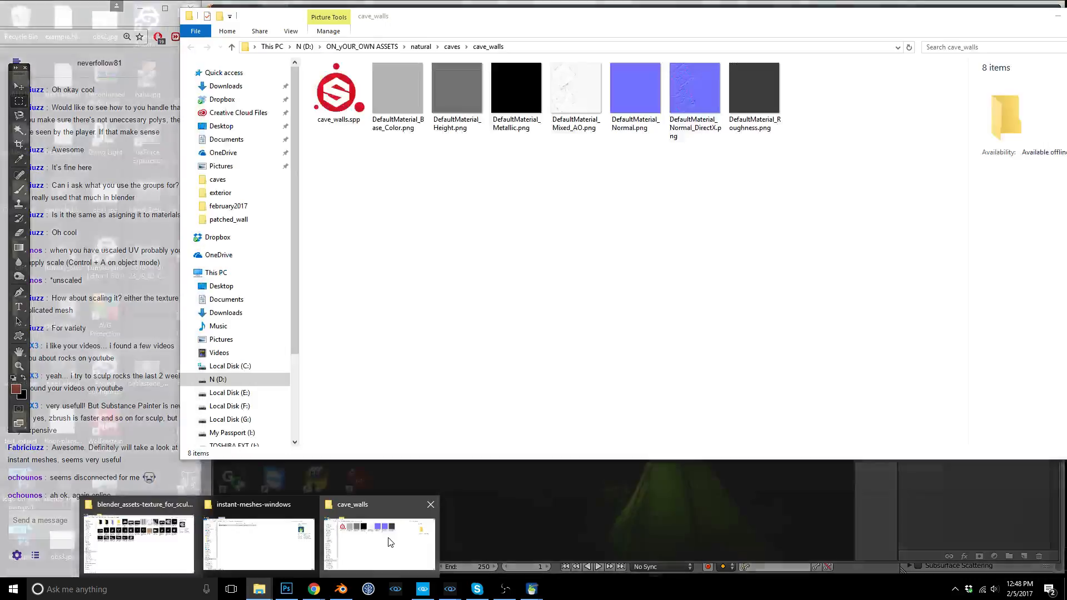
left_click(380, 534)
left_click(687, 134)
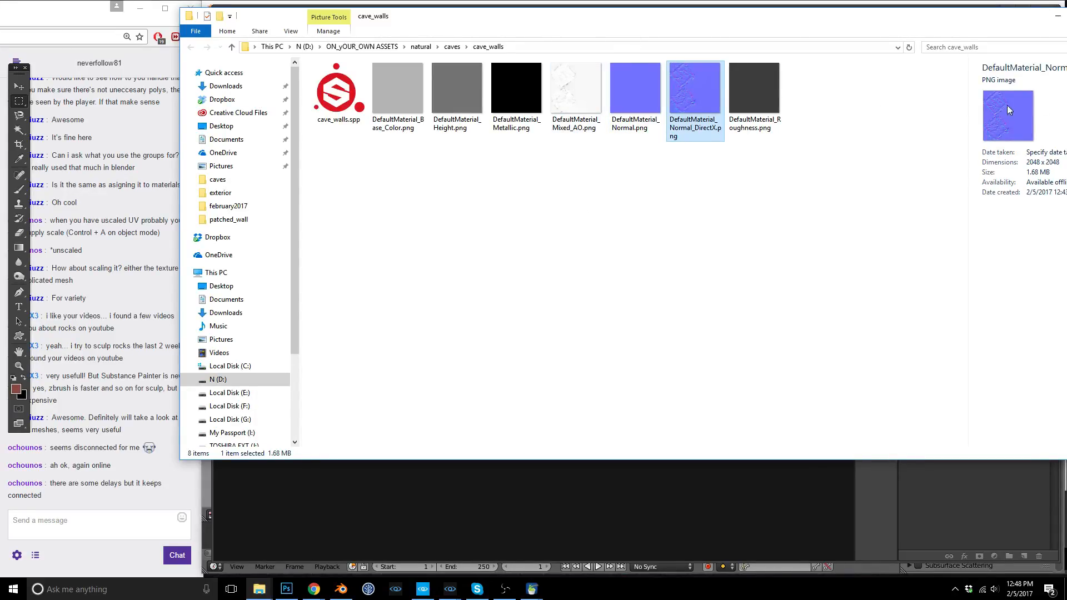
left_click_drag(620, 18, 649, 114)
left_click(606, 186, "ctrl")
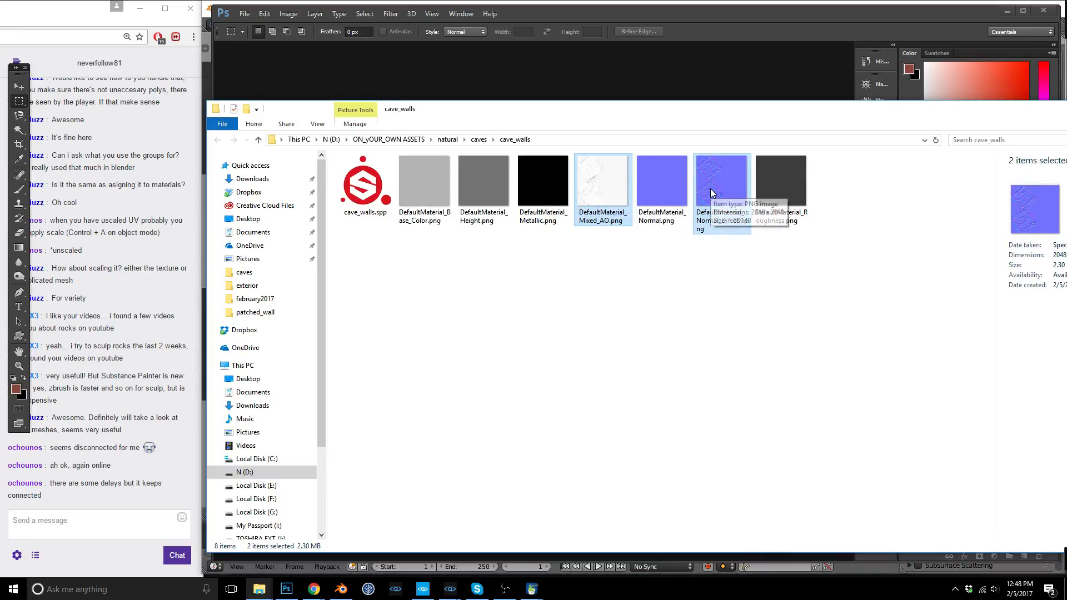
left_click_drag(599, 179, 572, 92)
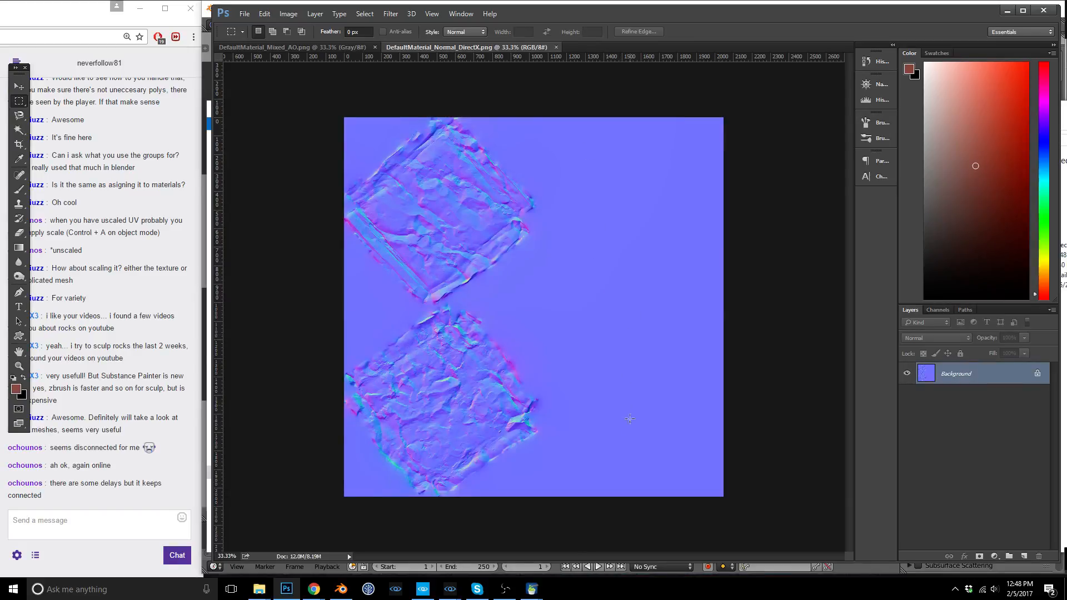
Switch to Blender and rename the wall object's new material to cave_Wall.
left_click(341, 588)
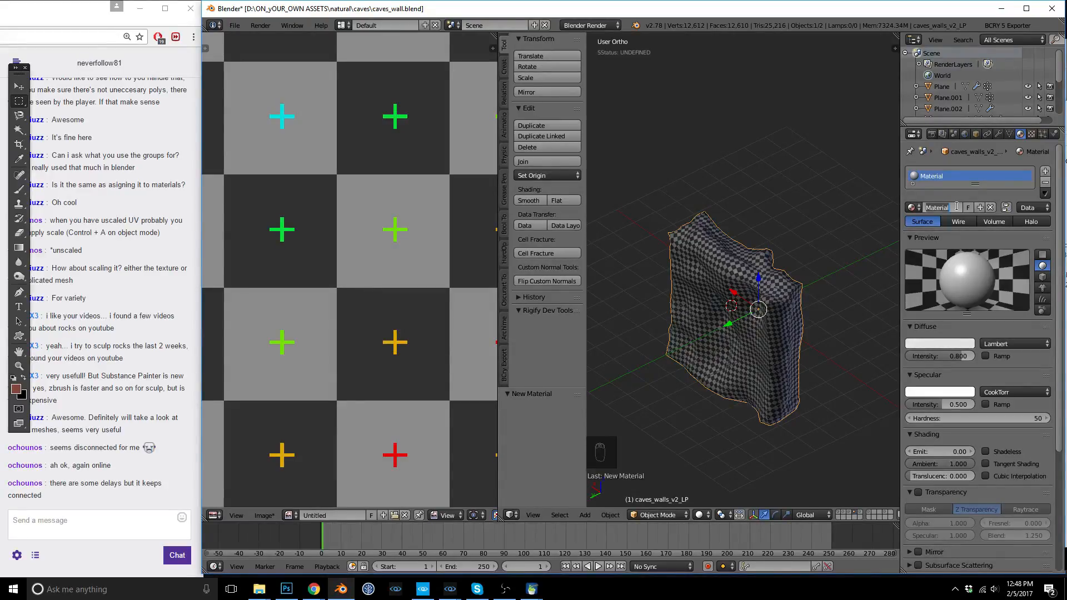
type("cave_Wall")
key("Return")
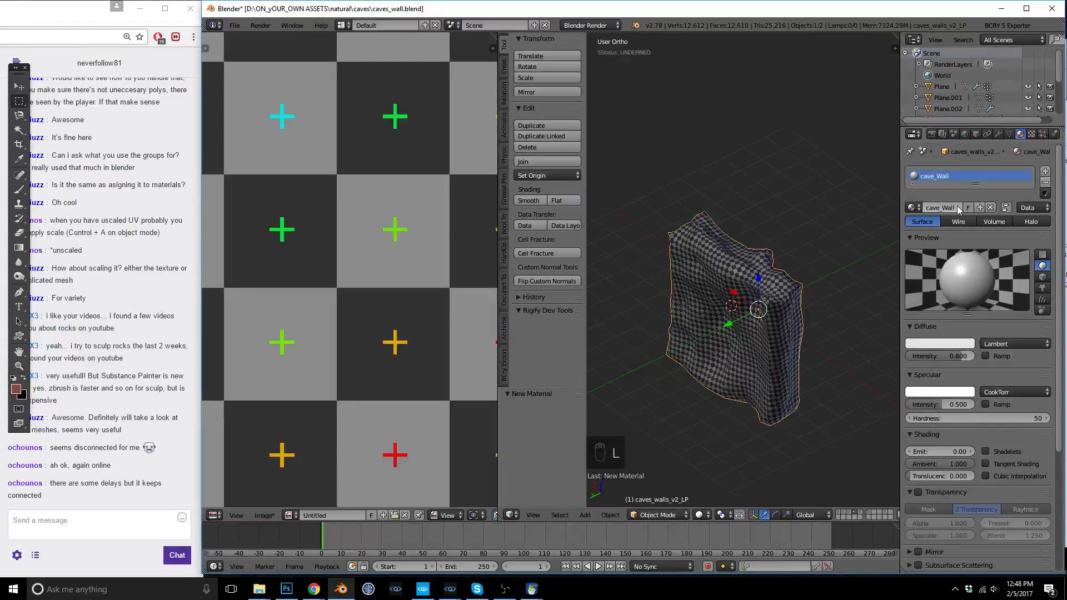
scroll(795, 283, "up", 2)
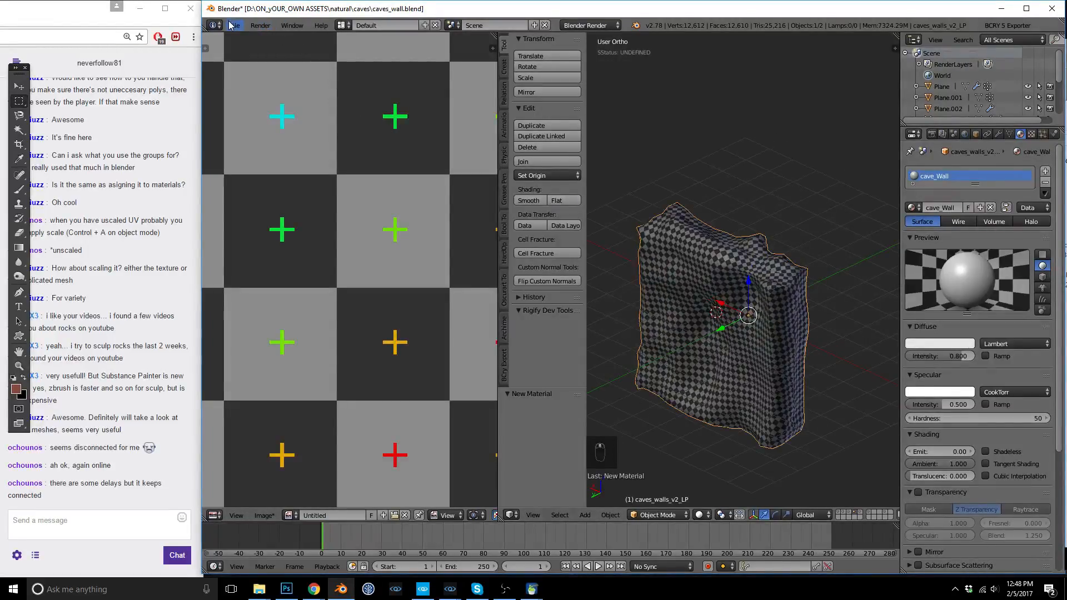
left_click(234, 26)
mouse_move(281, 238)
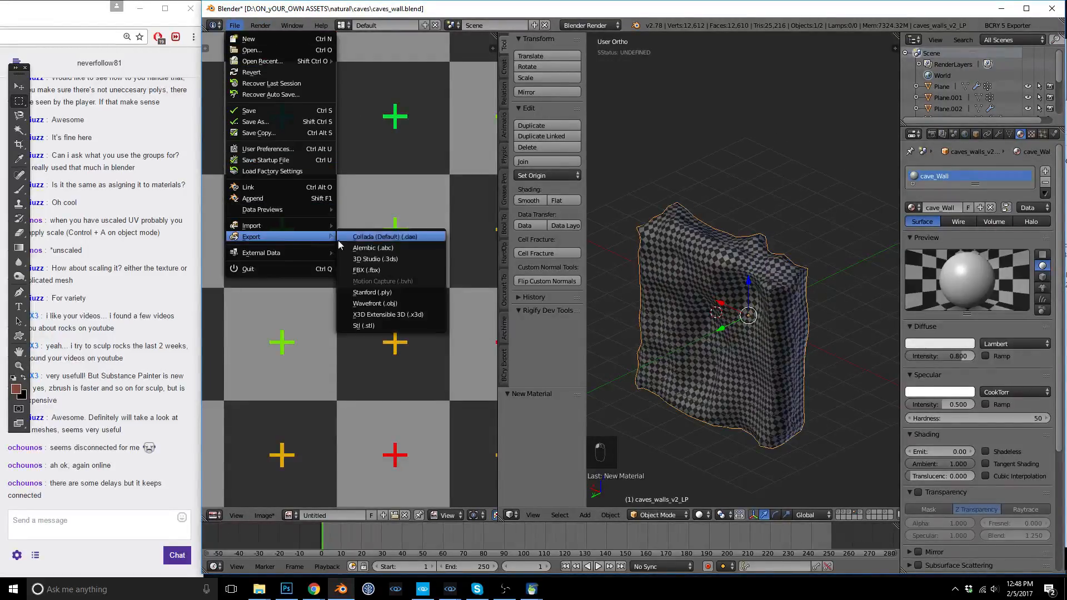
left_click(381, 266)
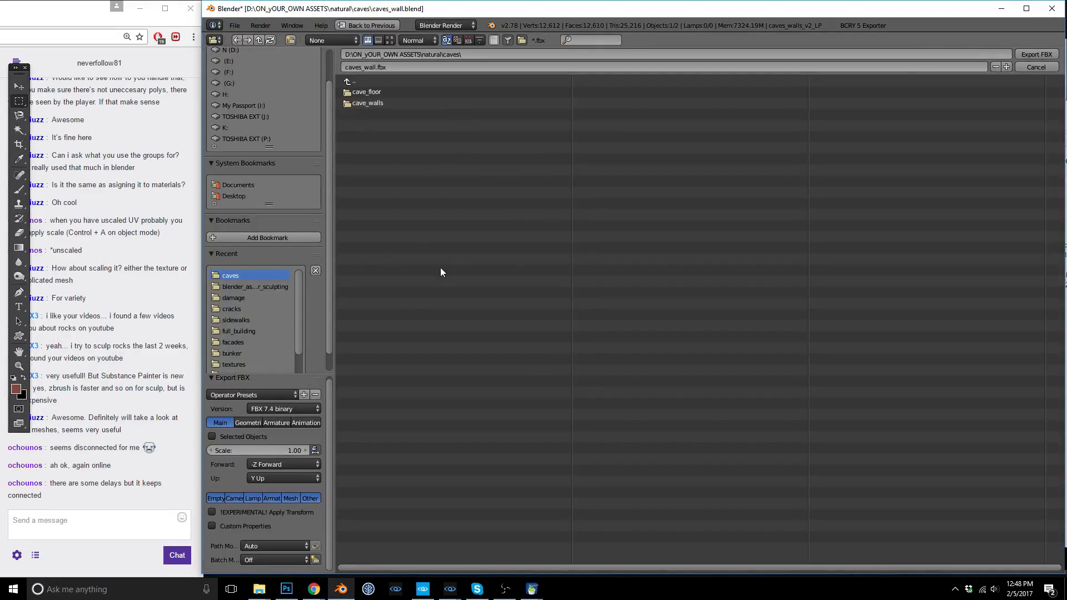
left_click(245, 437)
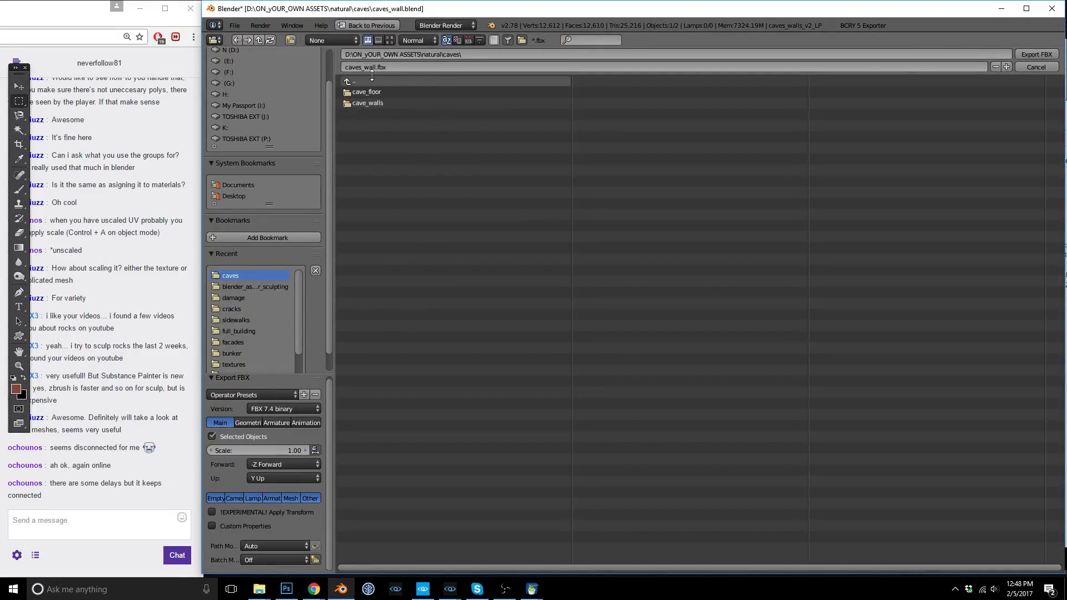
left_click(1037, 68)
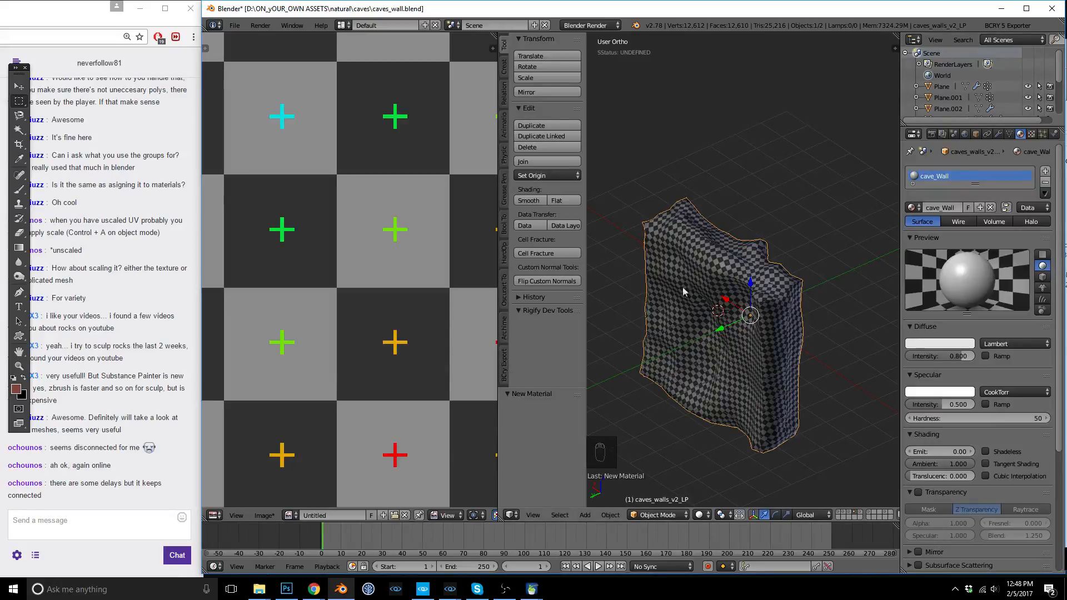
Enter Edit Mode on the caves_walls_v2_LP mesh and switch to face selection.
mouse_move(448, 594)
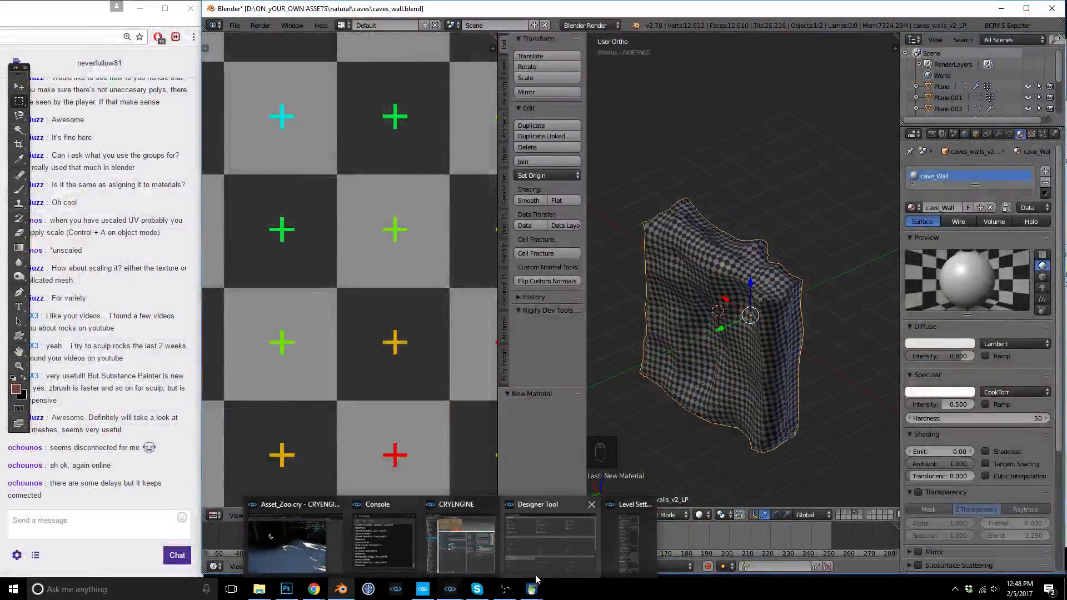
middle_click_drag(789, 332, 772, 277)
key("Tab")
scroll(717, 422, "up", 5)
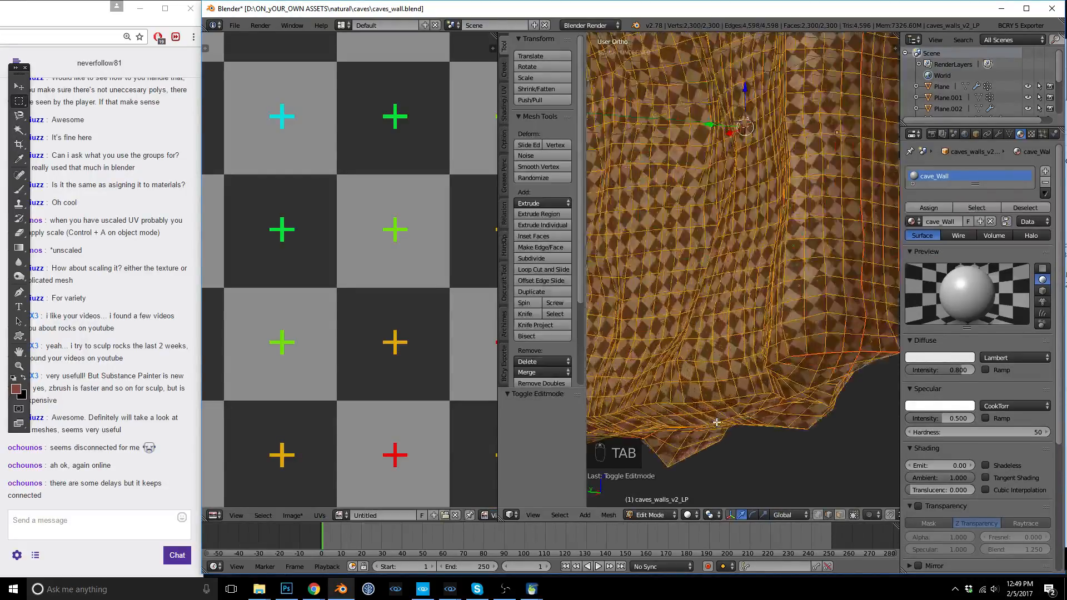
scroll(717, 423, "up", 4)
key("ctrl+Tab")
Select a single face near the wall's lower edge and snap the 3D cursor to it.
left_click(688, 434)
middle_click_drag(688, 434, 739, 425)
right_click(759, 399)
key("shift+s")
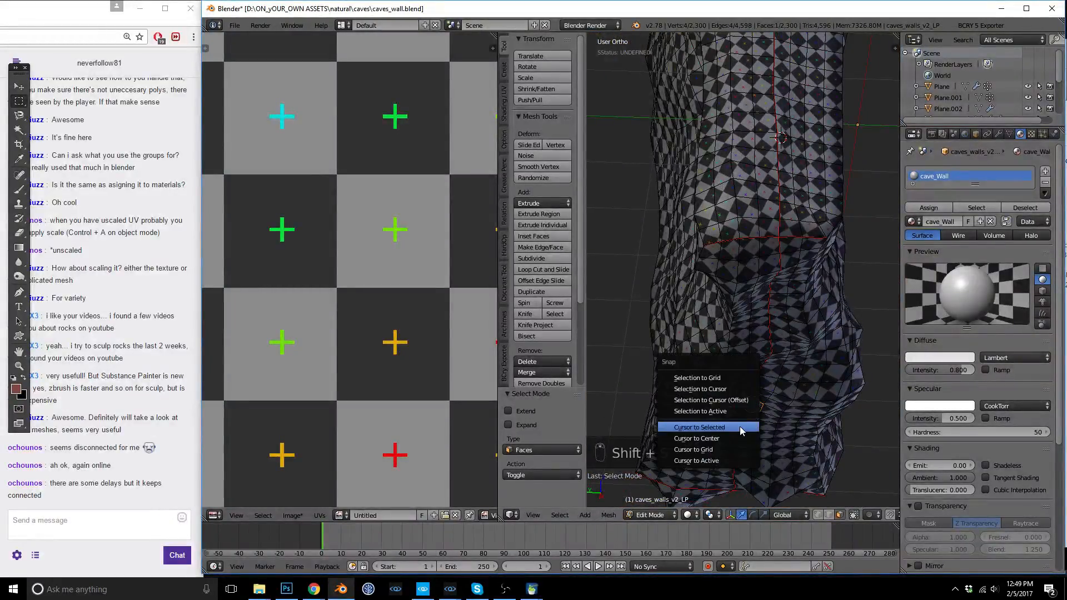
left_click(739, 426)
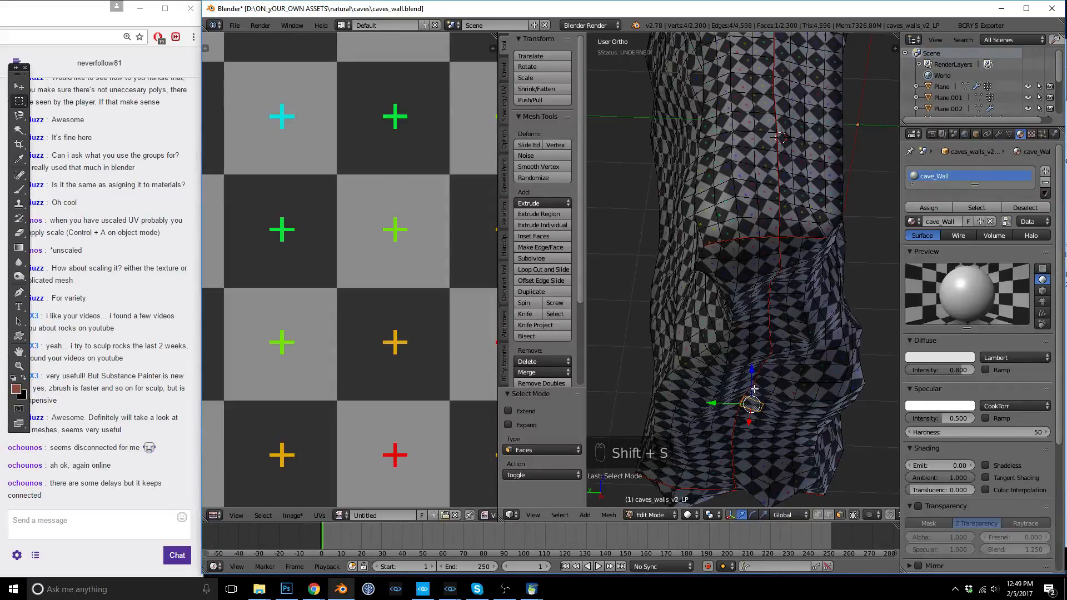
key("shift+s")
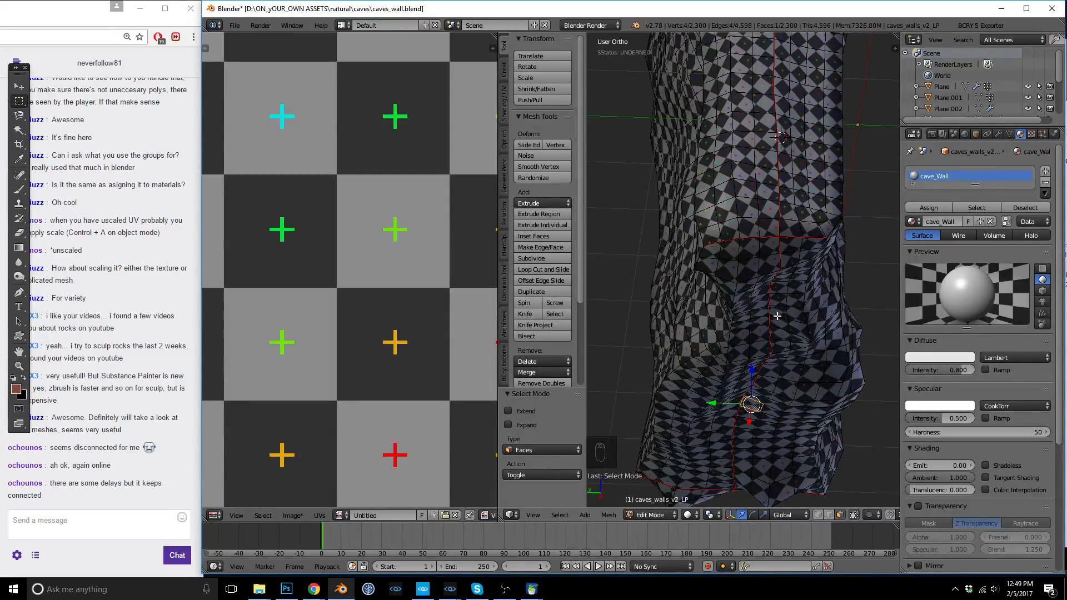
key("shift+s")
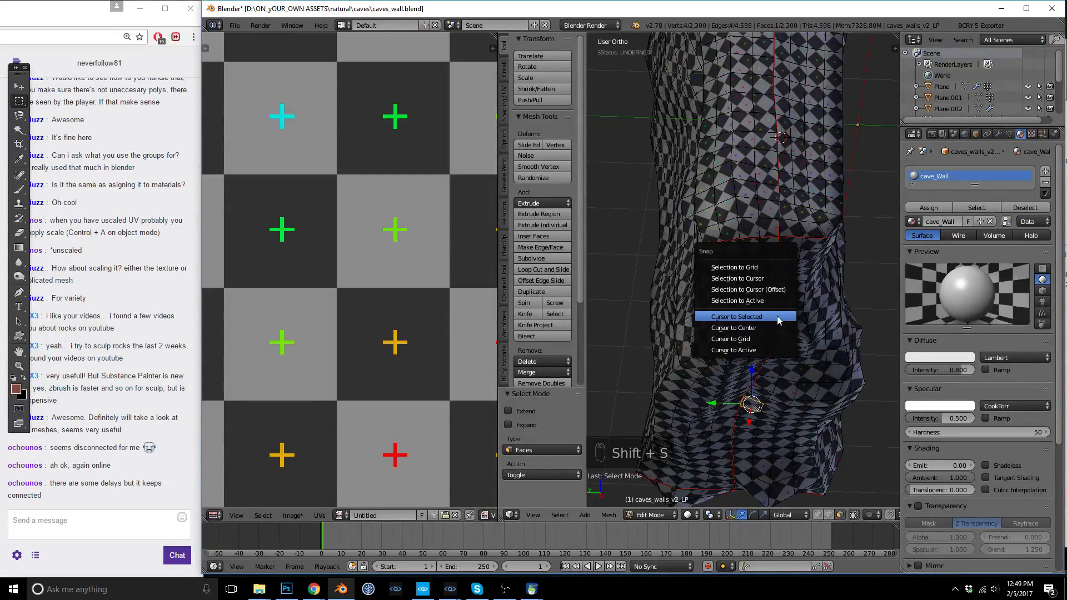
left_click(777, 316)
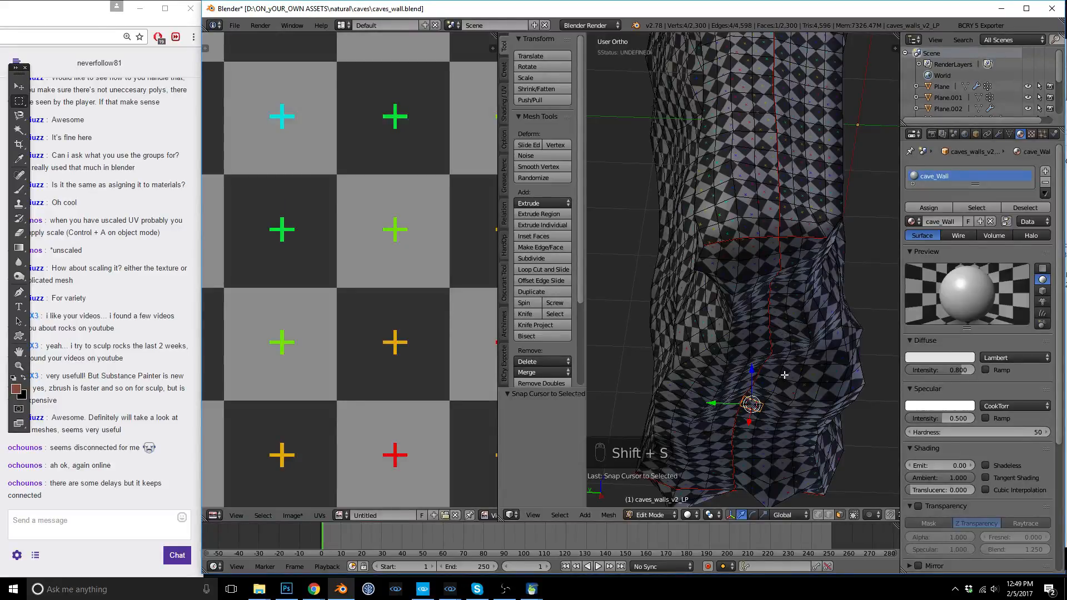
Examine the wall's lower edge, sides and top, comparing the mesh in Object Mode and Edit Mode.
key("Tab")
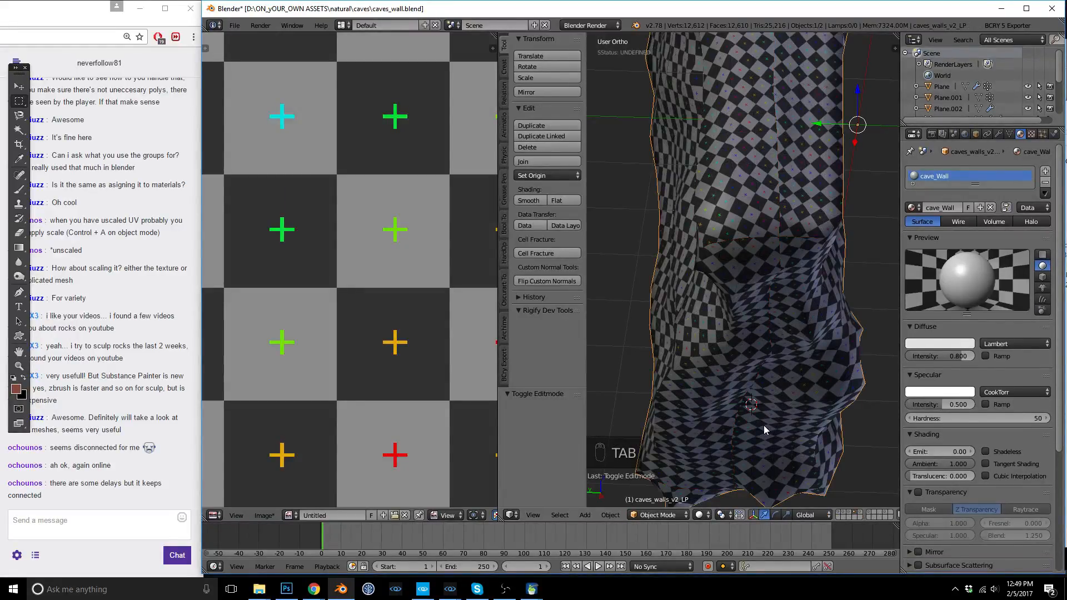
key("Tab")
key("Tab")
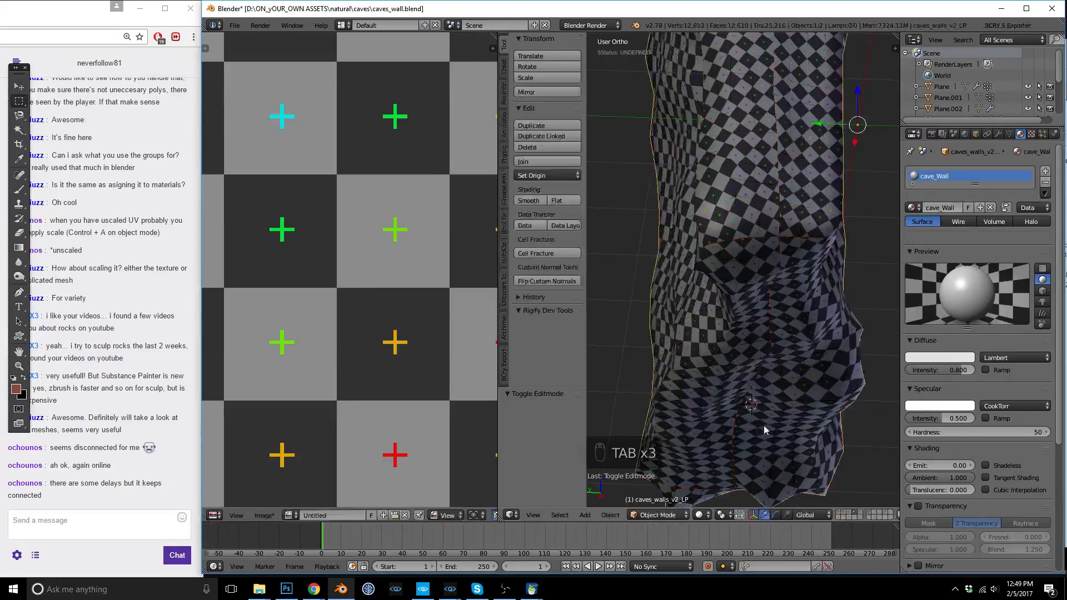
key("Tab")
scroll(764, 425, "up", 3)
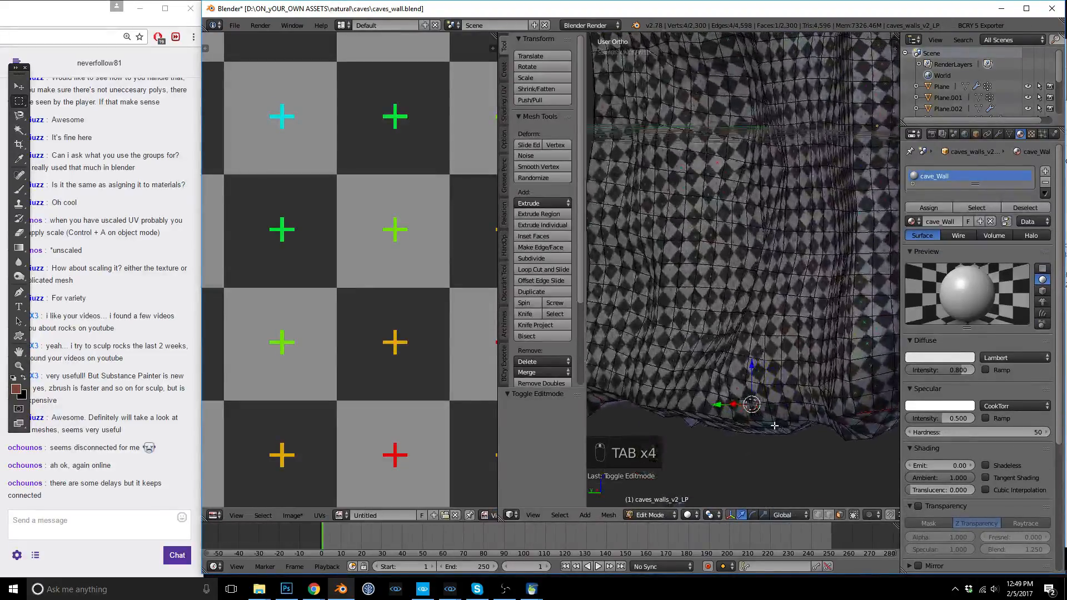
scroll(792, 435, "down", 5)
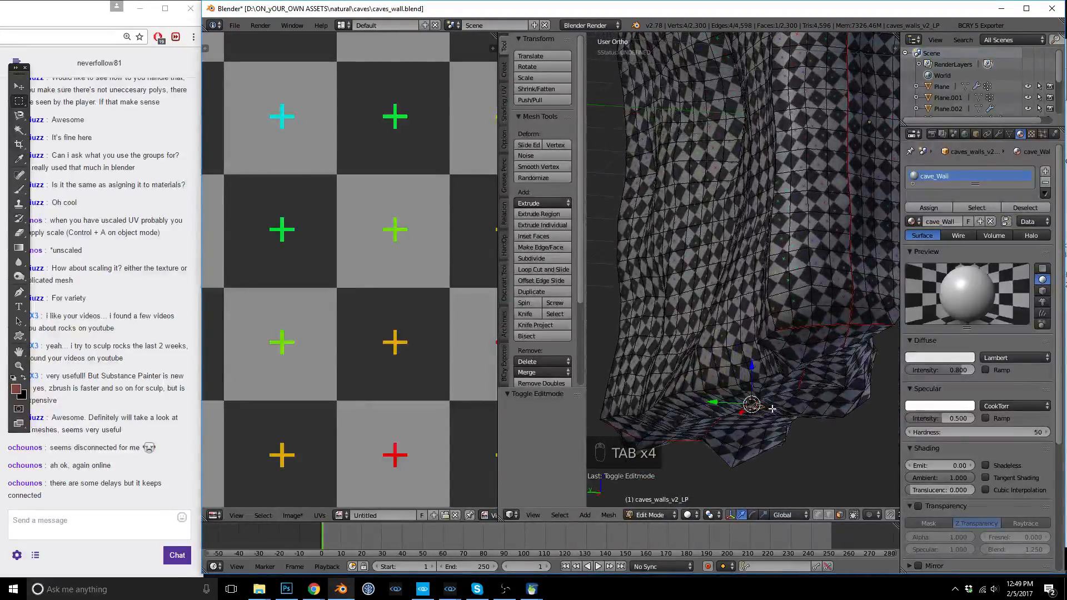
key("Tab")
scroll(773, 409, "down", 6)
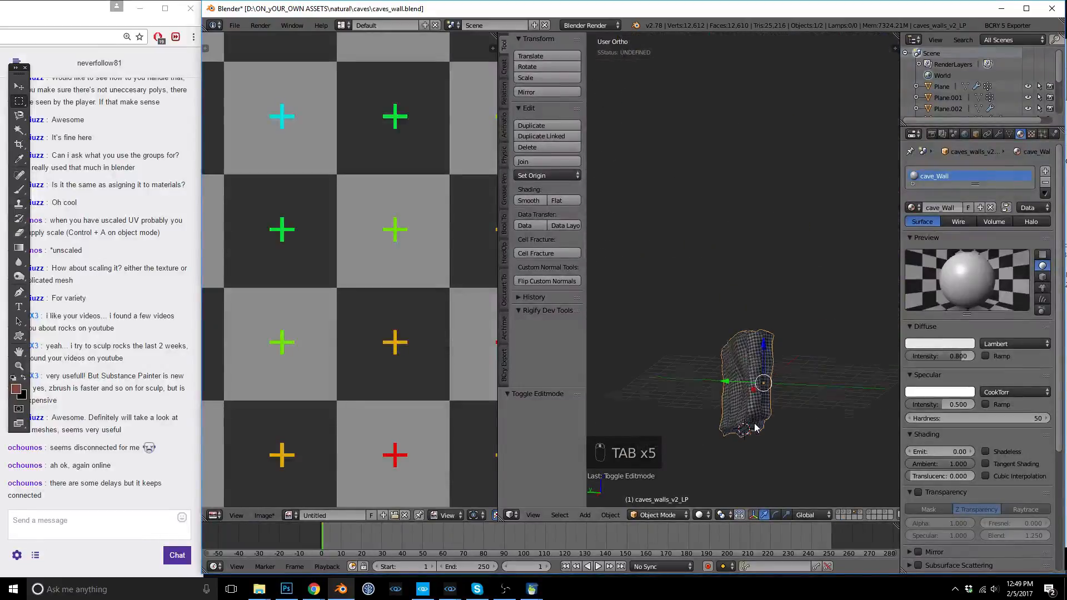
scroll(751, 366, "up", 6)
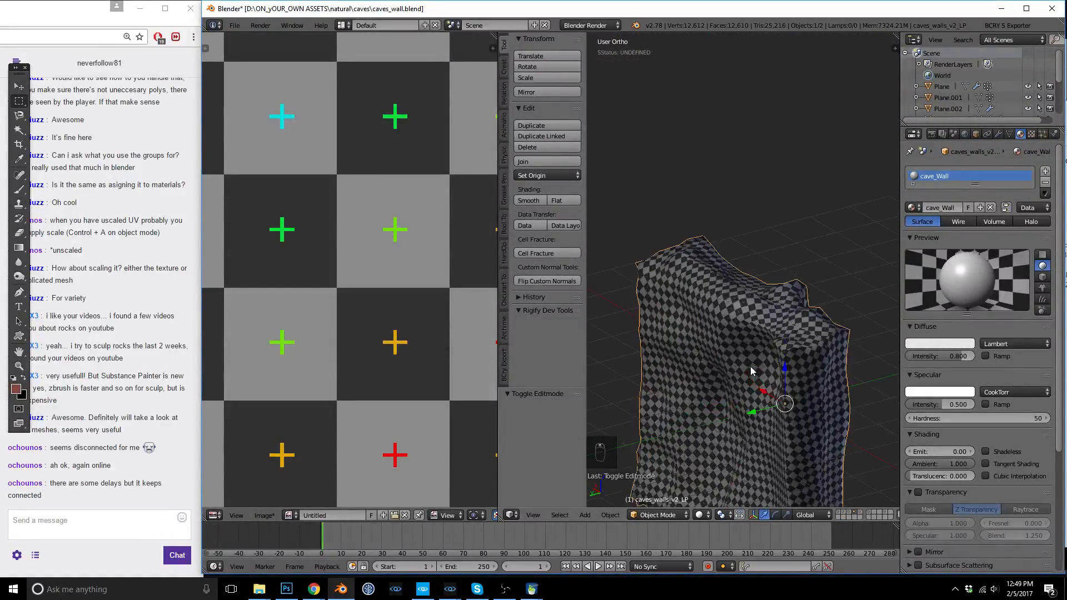
middle_click_drag(750, 365, 869, 396)
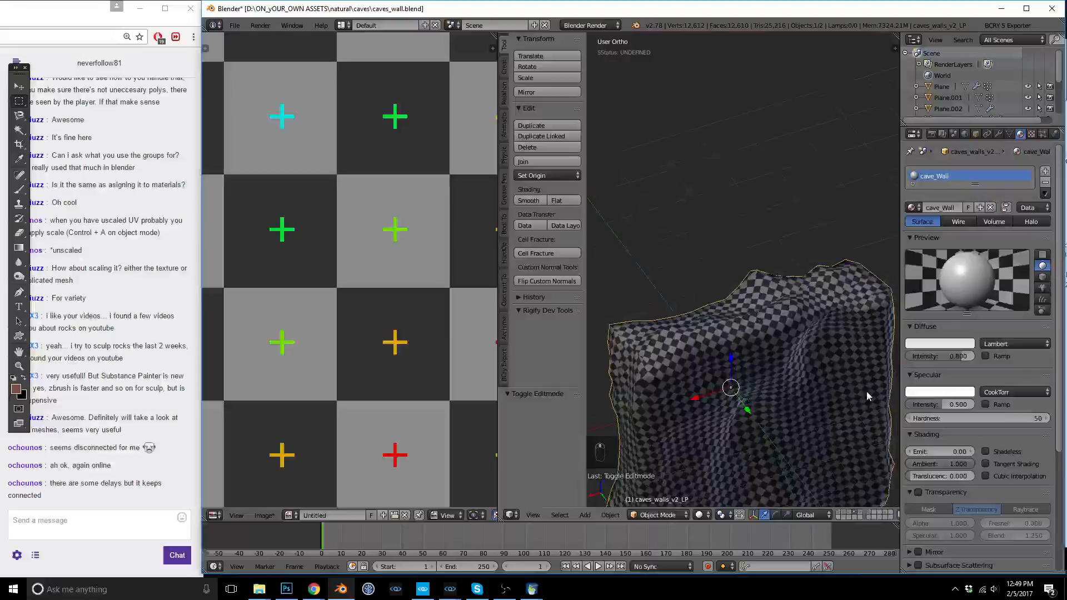
key("Tab")
scroll(794, 364, "up", 2)
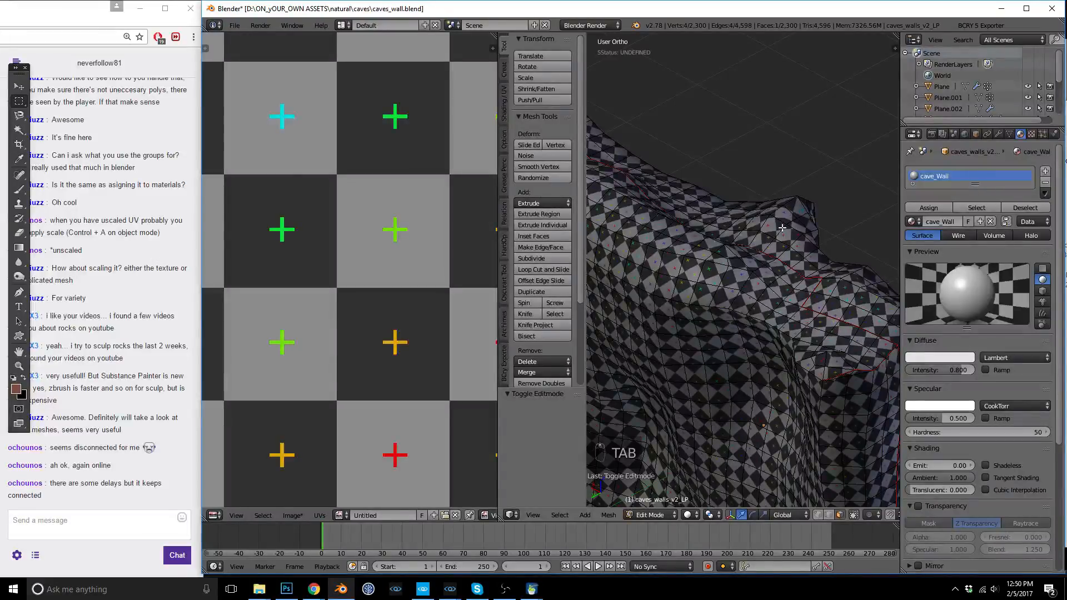
Switch to Photoshop and create a new document with a black background, the same size as the normal map.
left_click(285, 591)
left_click(285, 590)
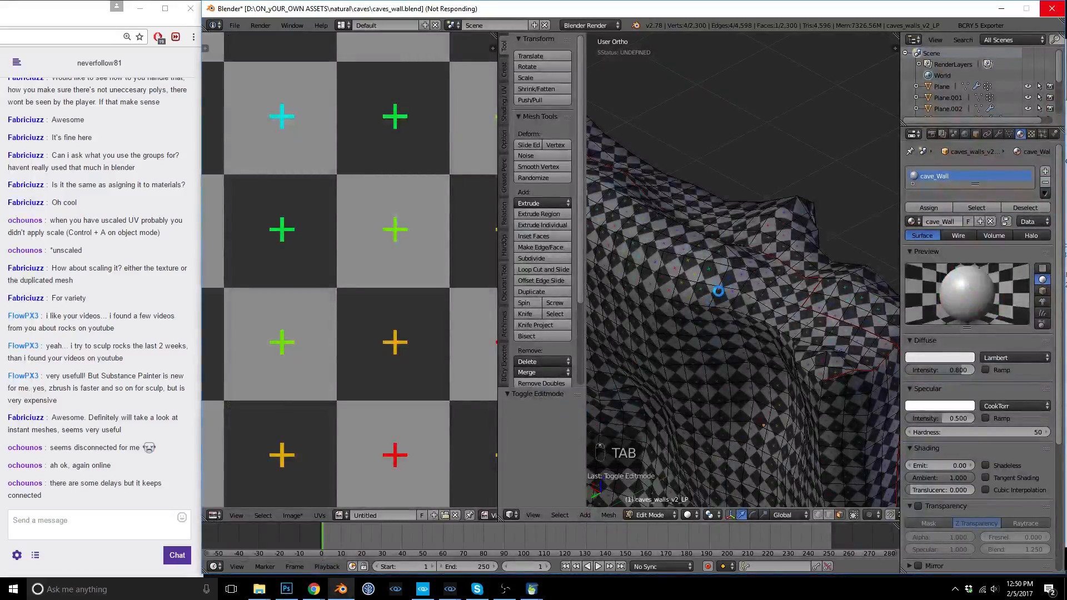
left_click(287, 590)
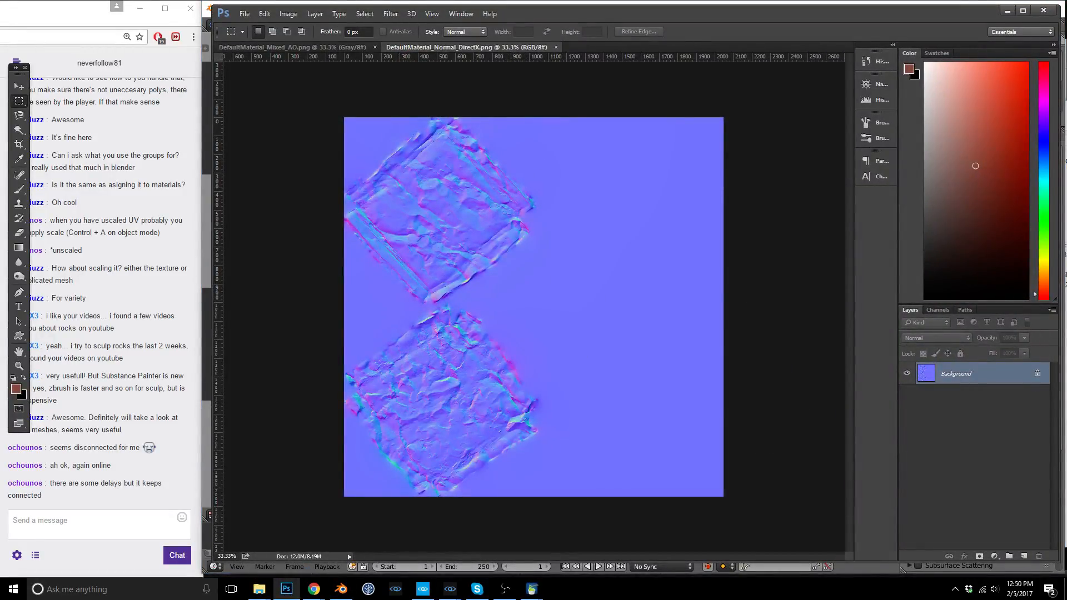
key("alt+Tab")
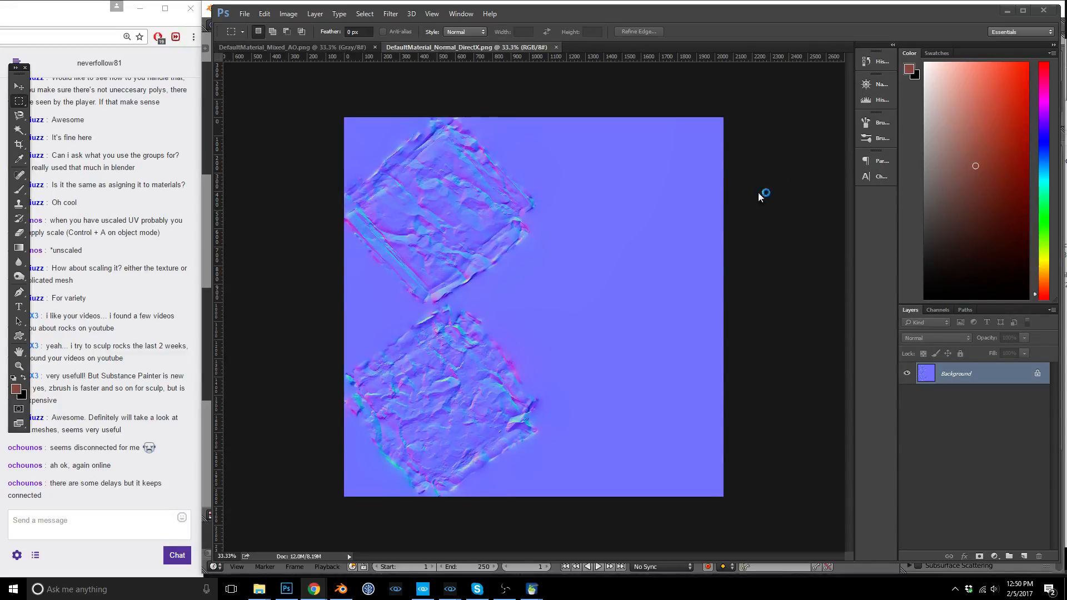
left_click(245, 14)
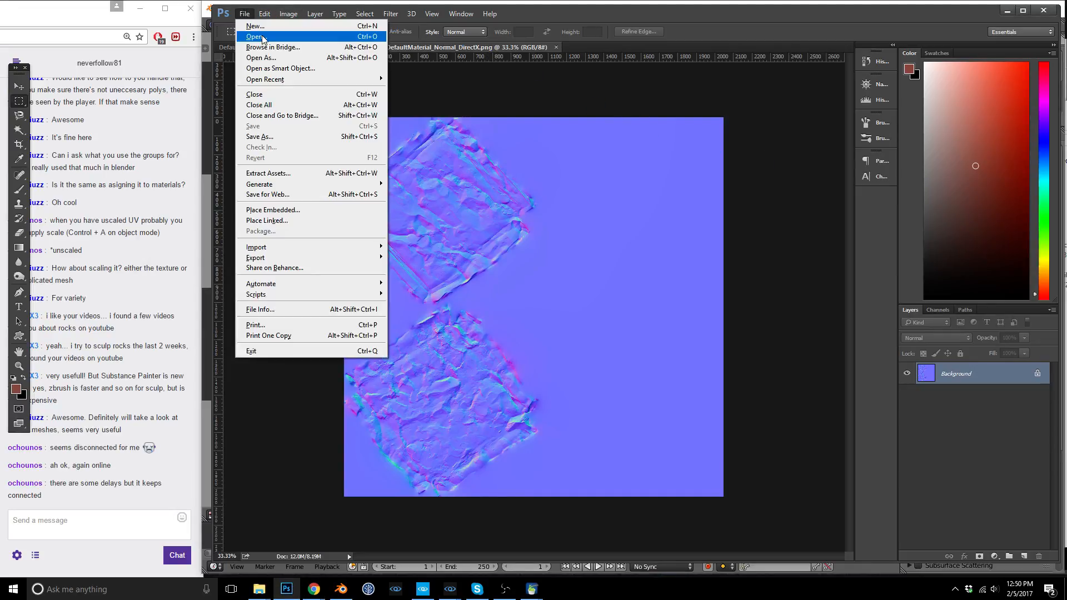
key("Escape")
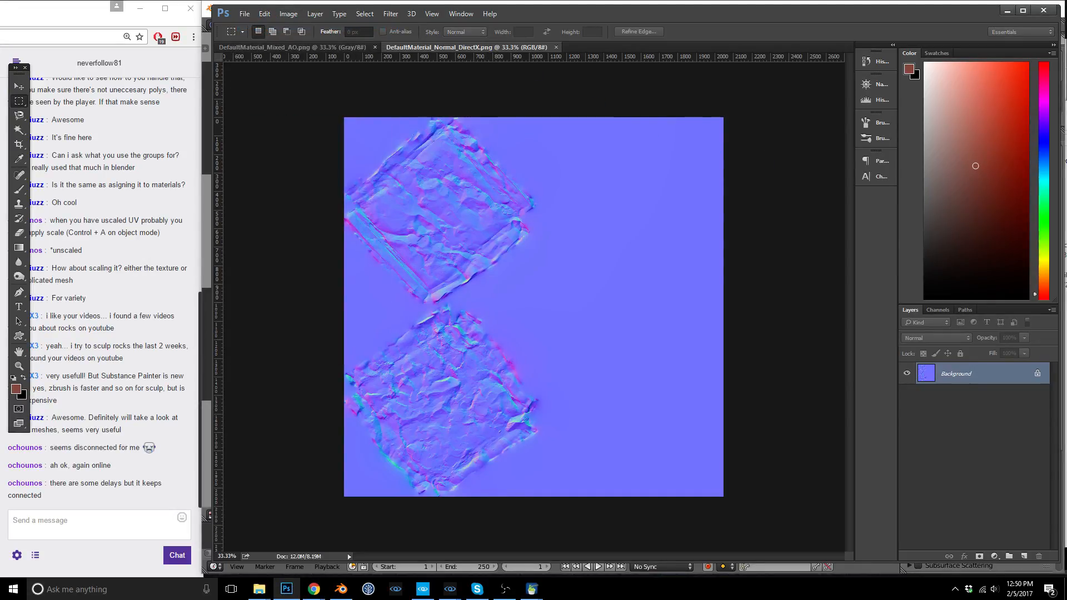
key("ctrl+alt+n")
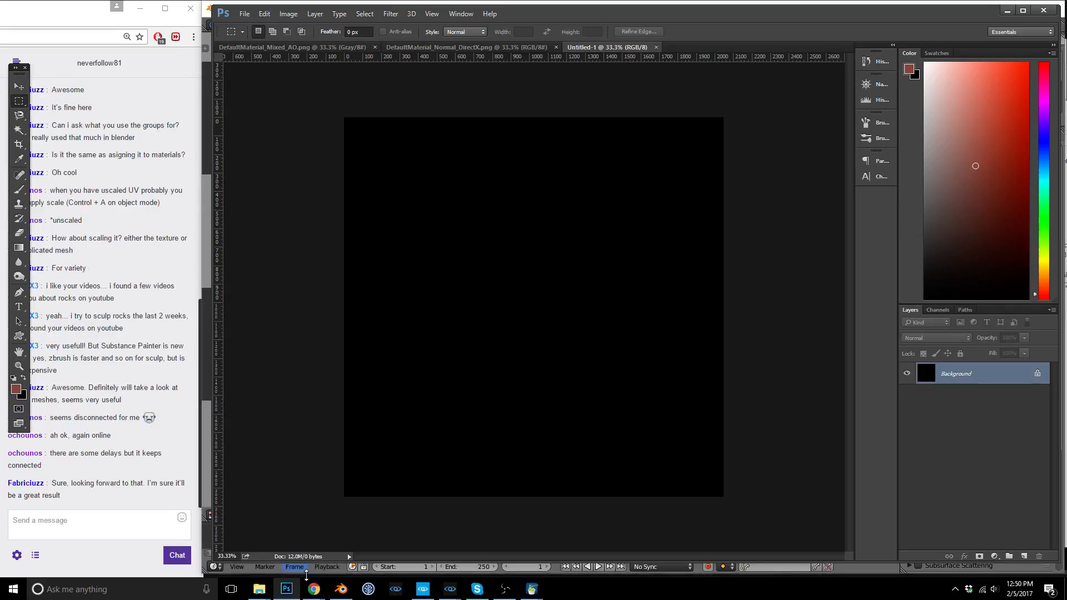
Switch to Blender and select the wall's entire mesh in Edit Mode to examine its two UV islands.
mouse_move(331, 594)
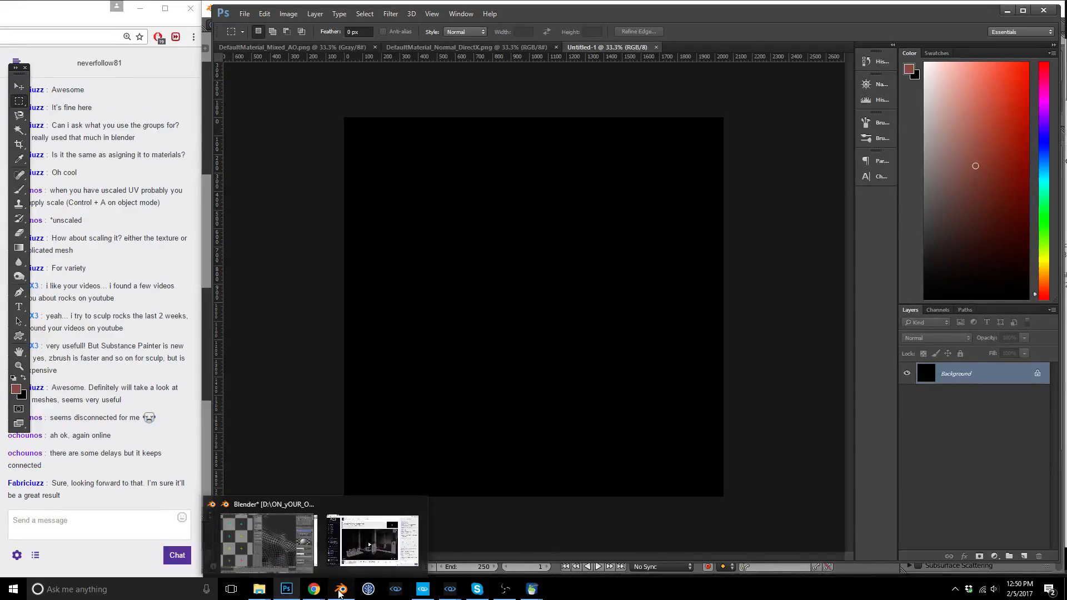
left_click(268, 542)
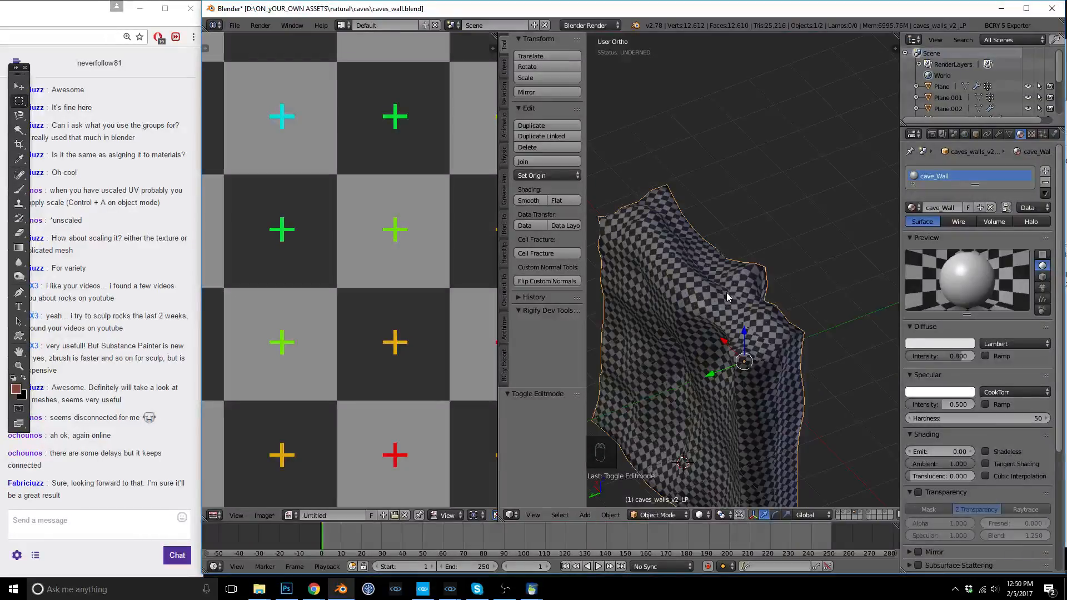
key("Tab")
key("a")
key("a")
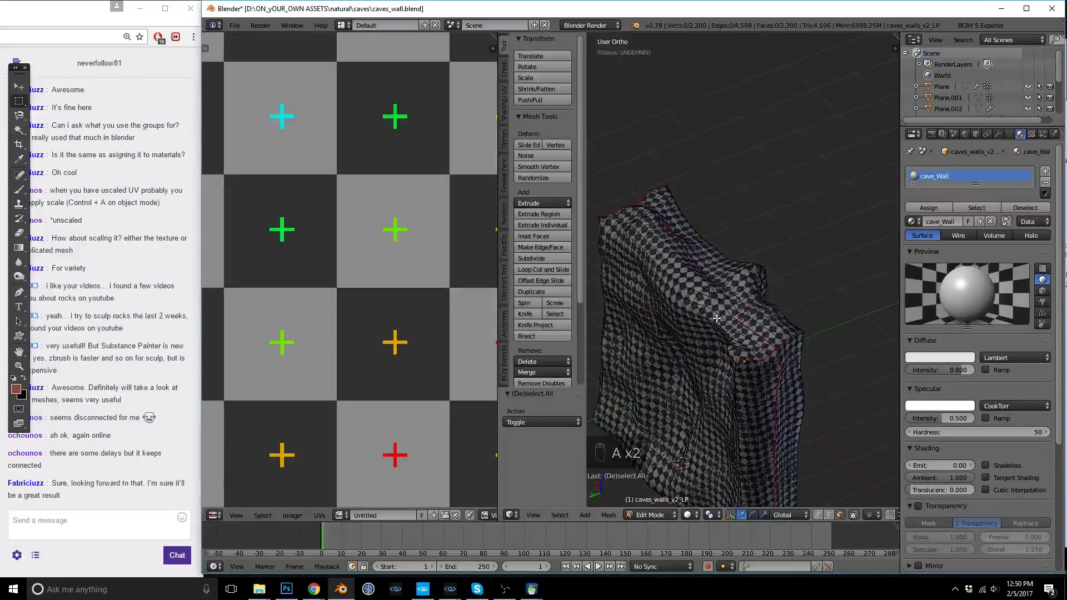
key("a")
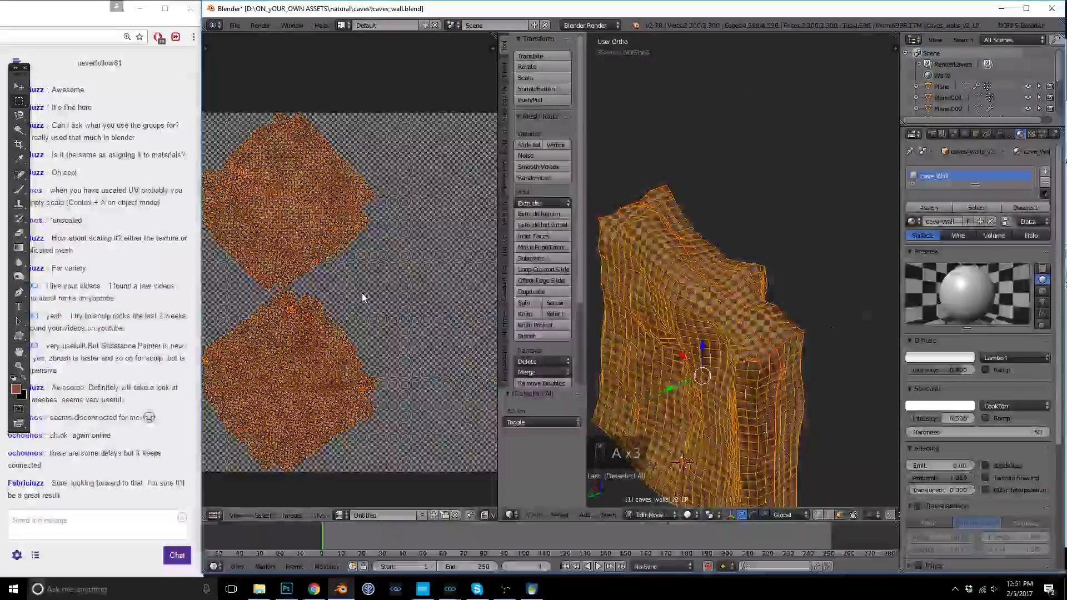
scroll(362, 292, "up", 3)
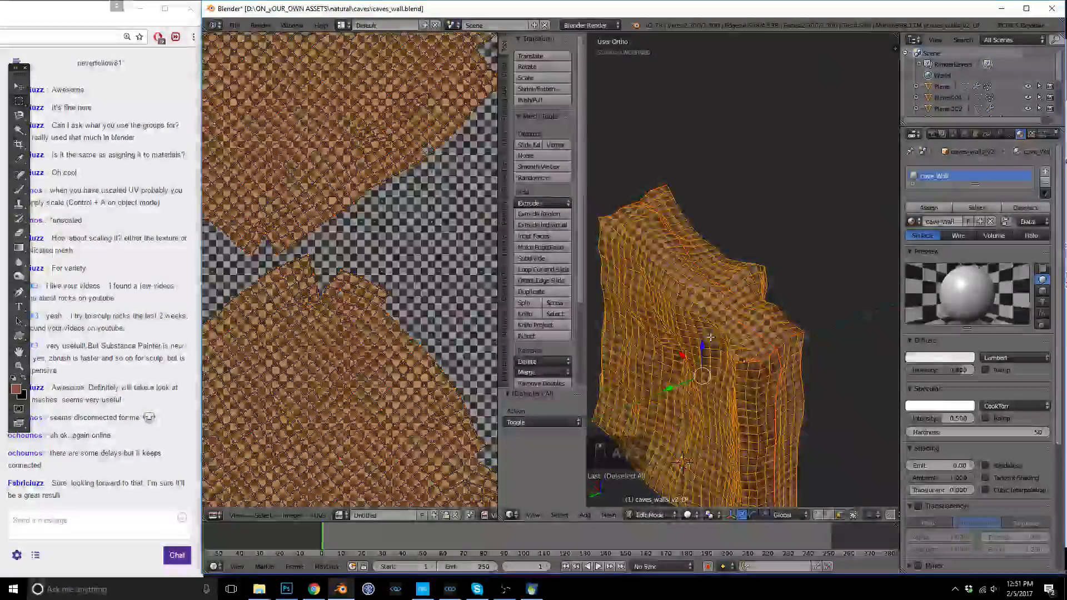
key("Tab")
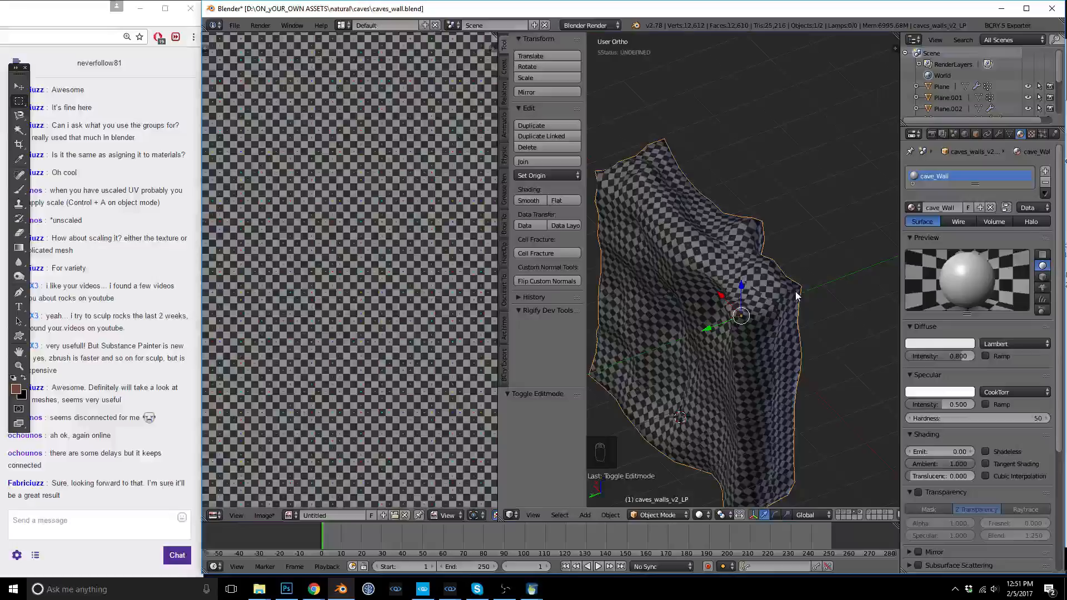
Look through the scene's layers to examine the sculpted rock planes and the high-poly versions of the cave wall.
left_click(840, 512)
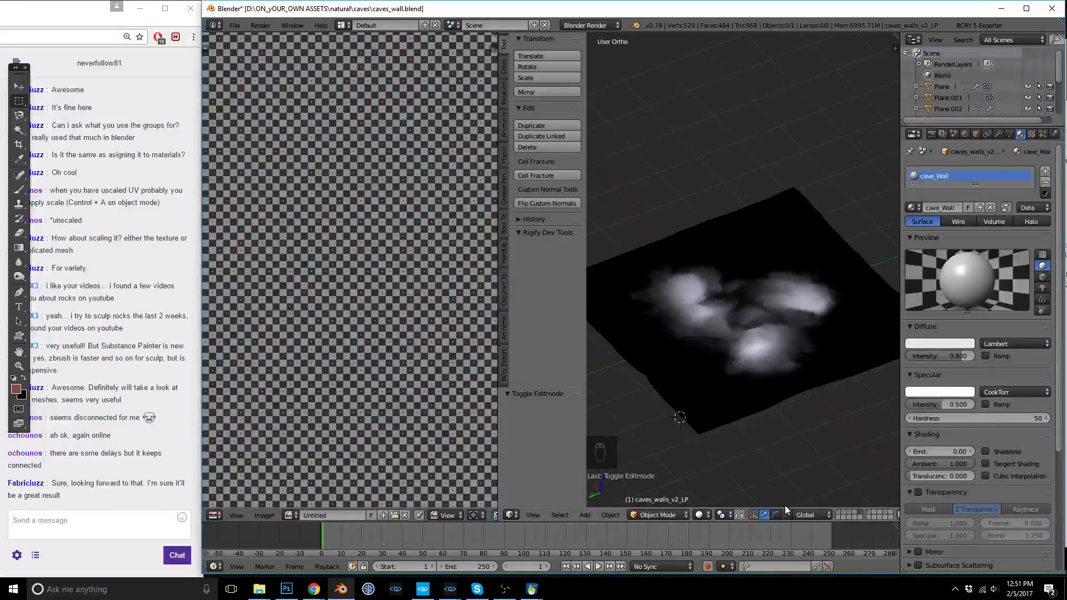
left_click(846, 513)
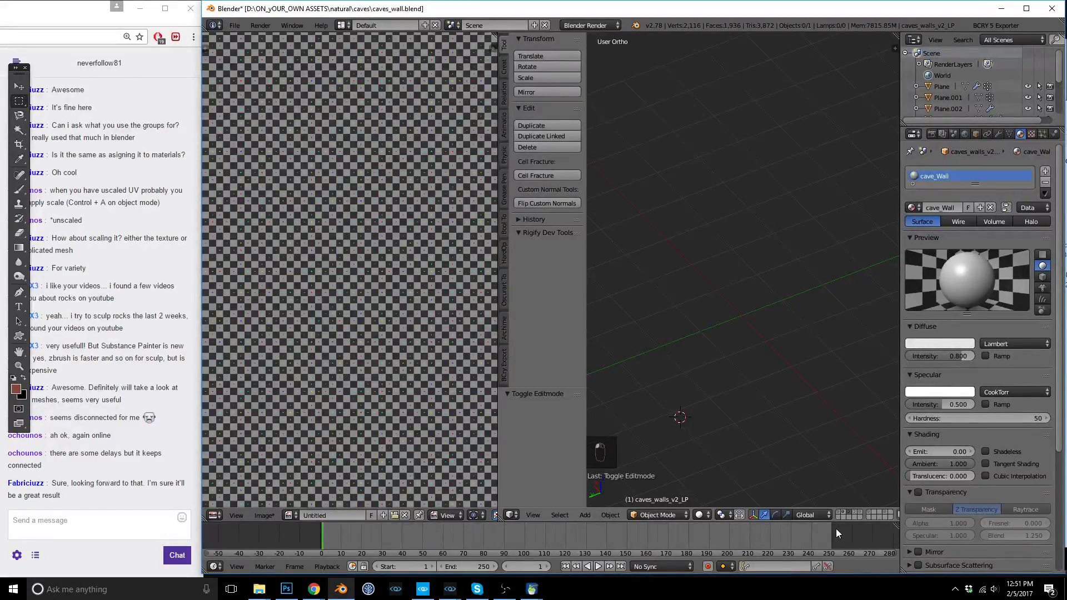
left_click(840, 512)
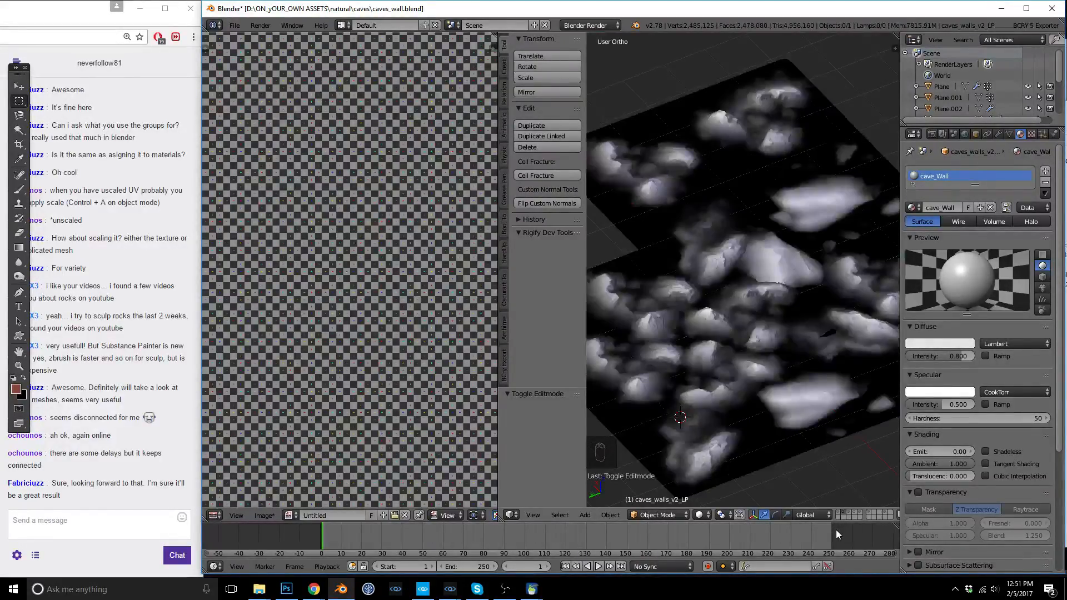
left_click(842, 514)
left_click(841, 514)
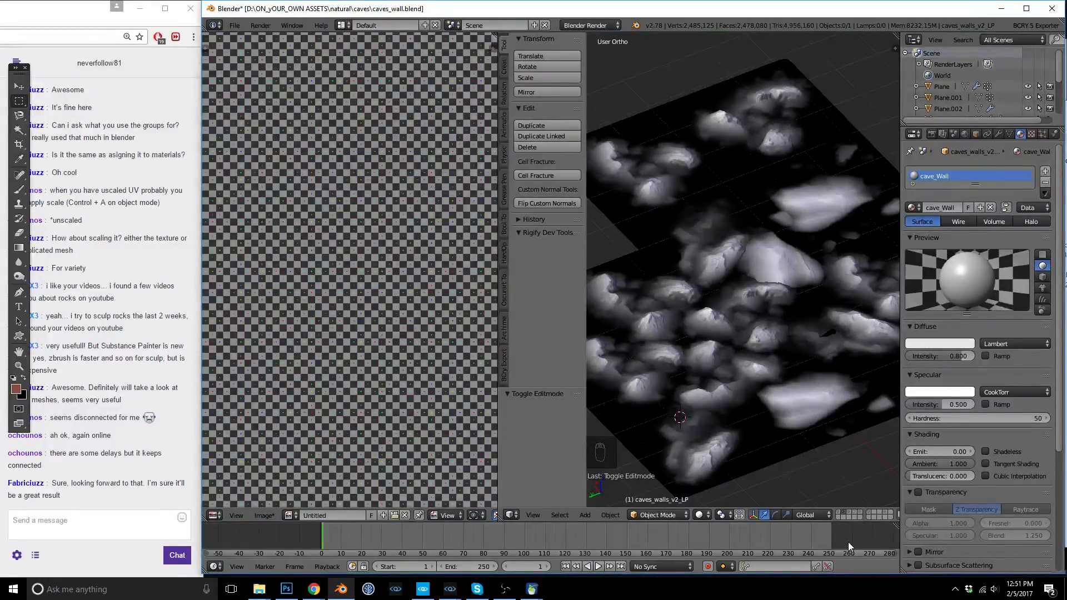
left_click(842, 514)
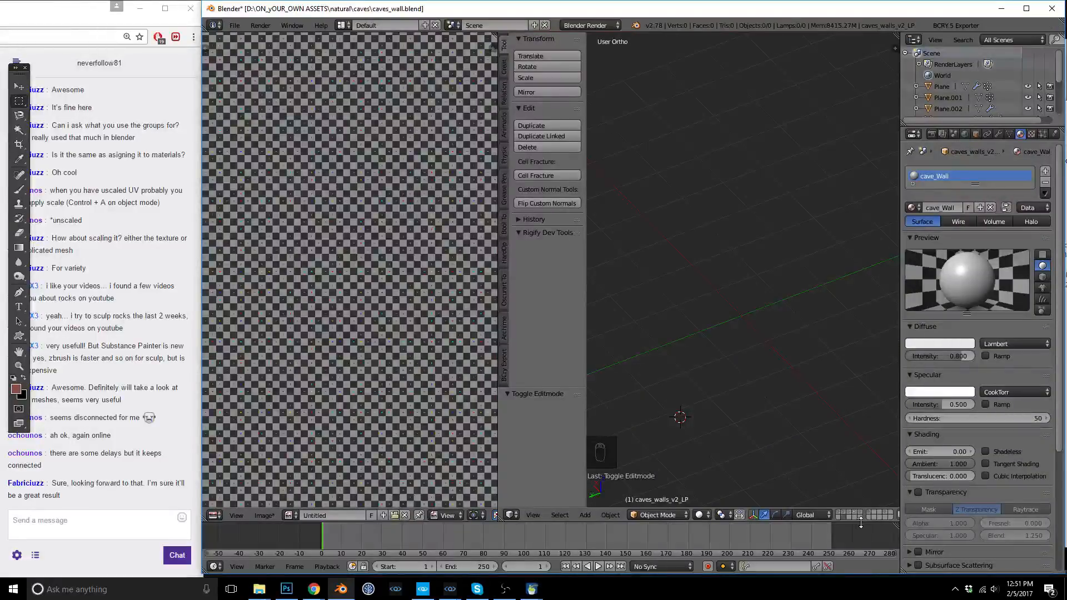
left_click(836, 515)
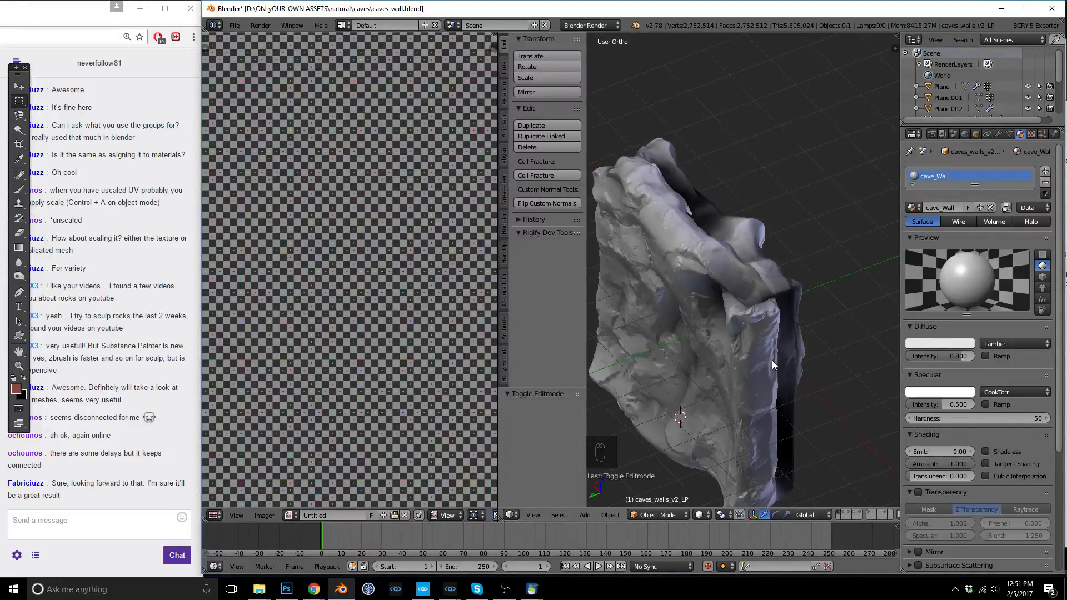
key("2")
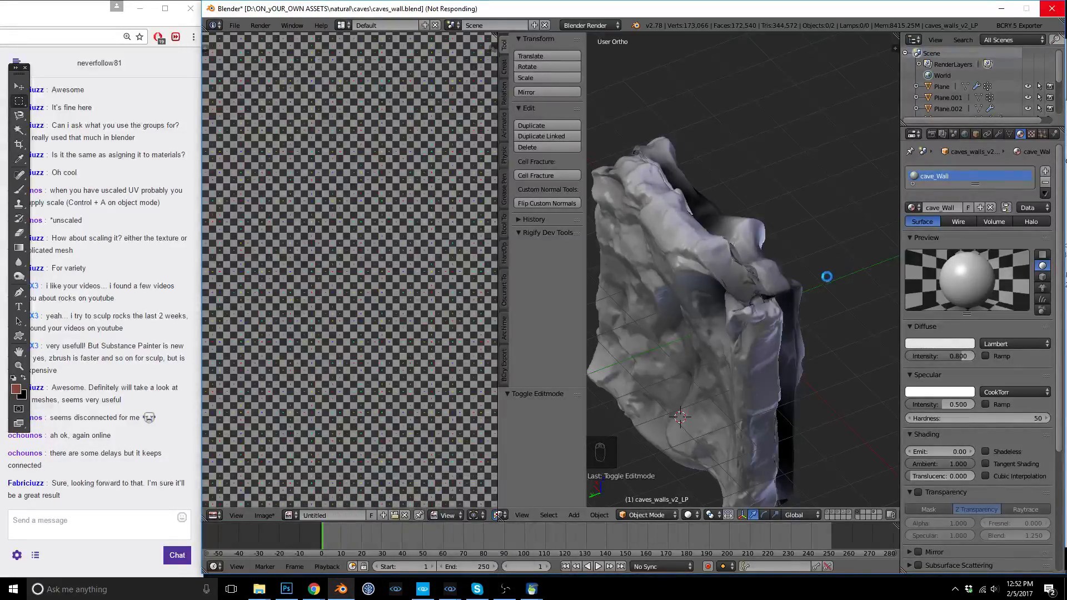
Switch to Photoshop and duplicate the background layer of the ambient occlusion map.
left_click(287, 590)
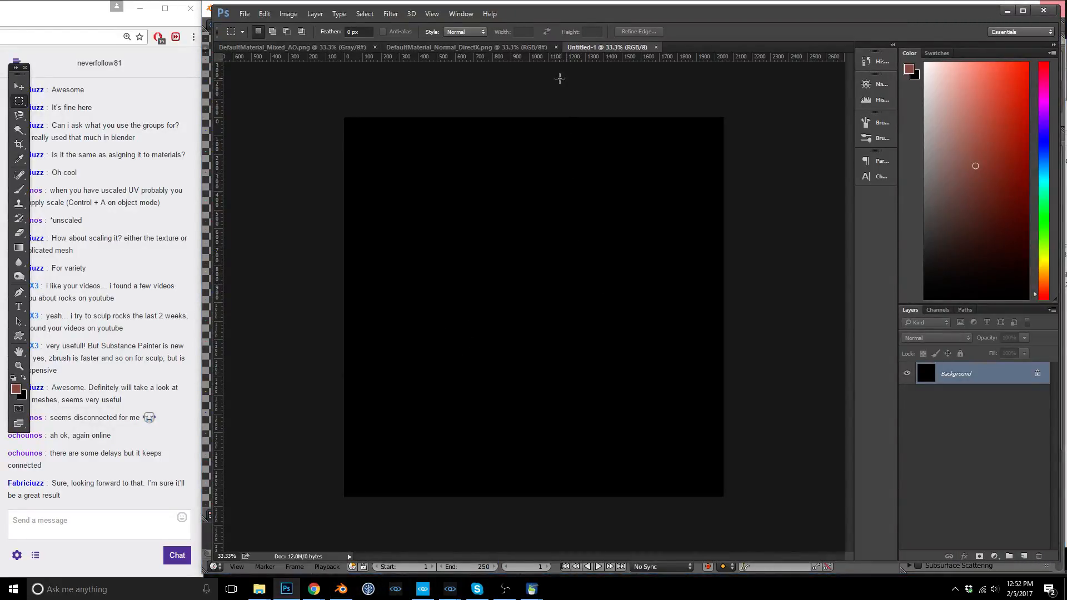
left_click(524, 47)
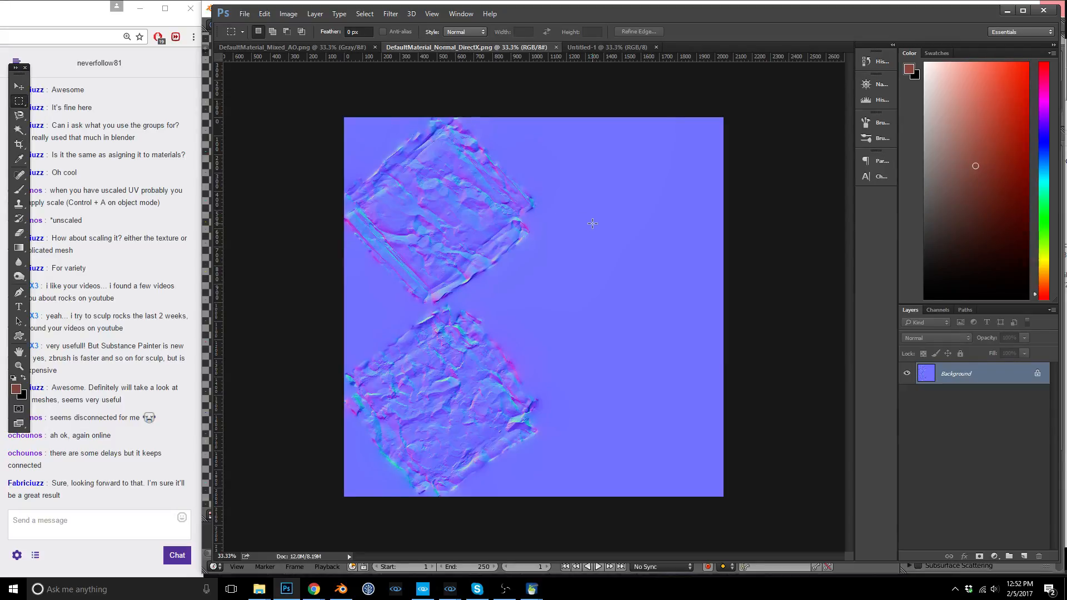
left_click(292, 48)
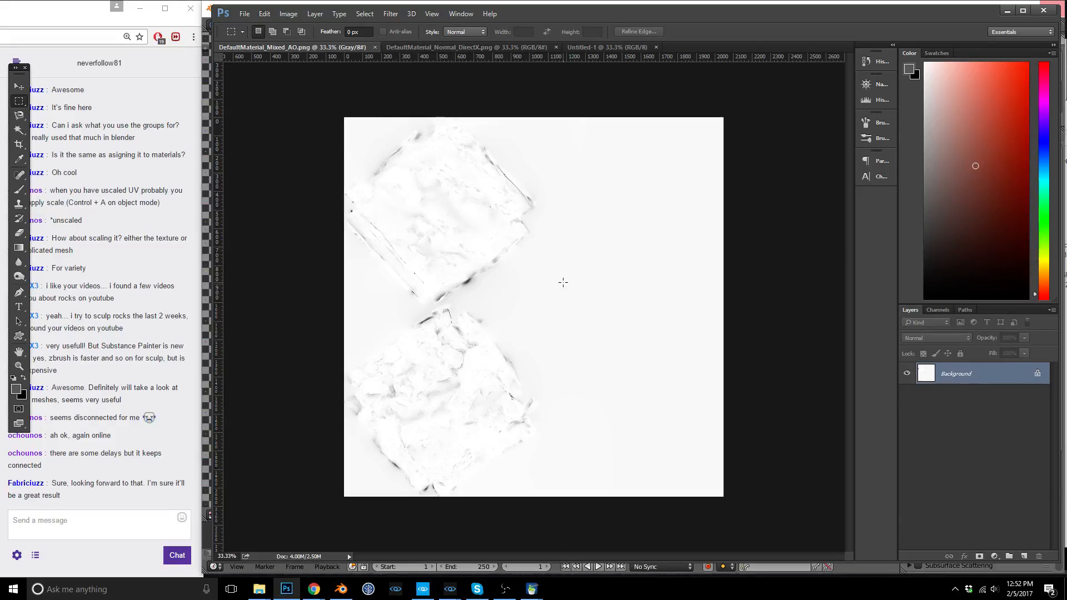
right_click(930, 368)
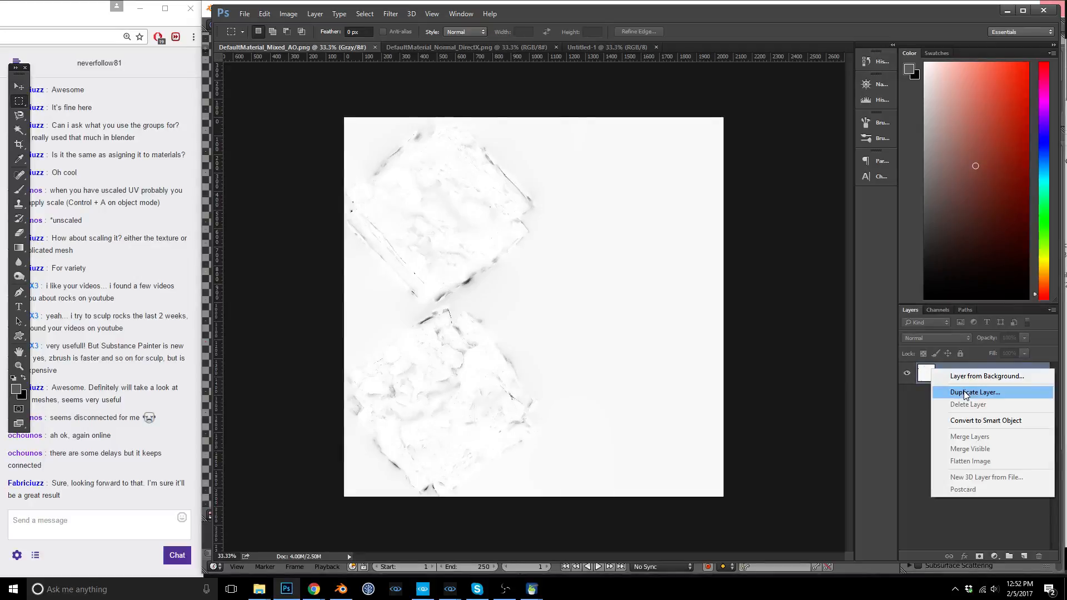
left_click(957, 389)
left_click(442, 199)
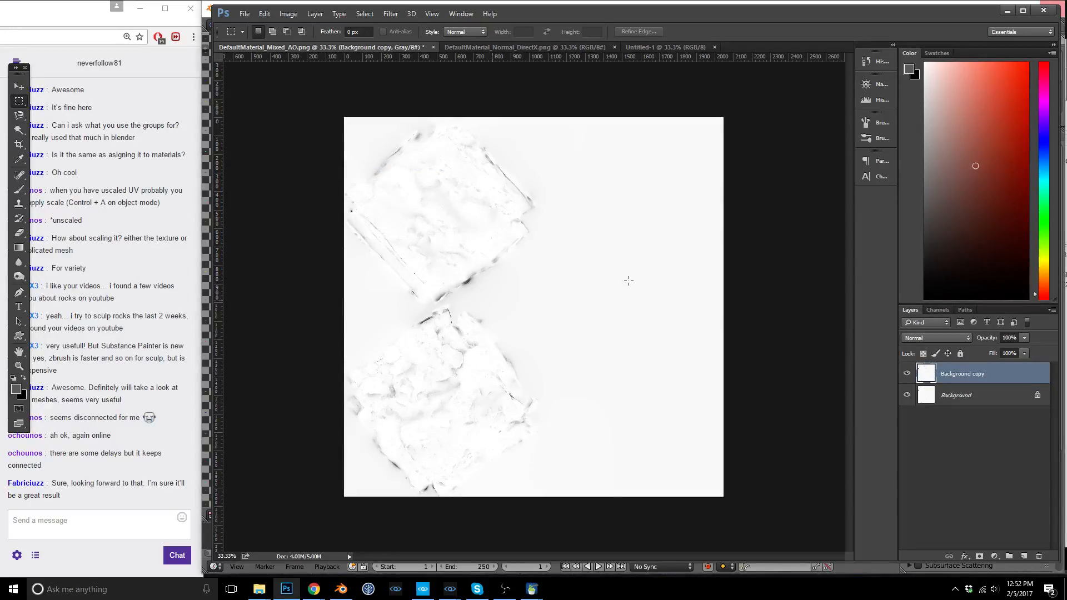
Darken the duplicated ambient occlusion layer with Levels, setting the white output level to 128.
key("ctrl+l")
double_click(754, 425)
type("12")
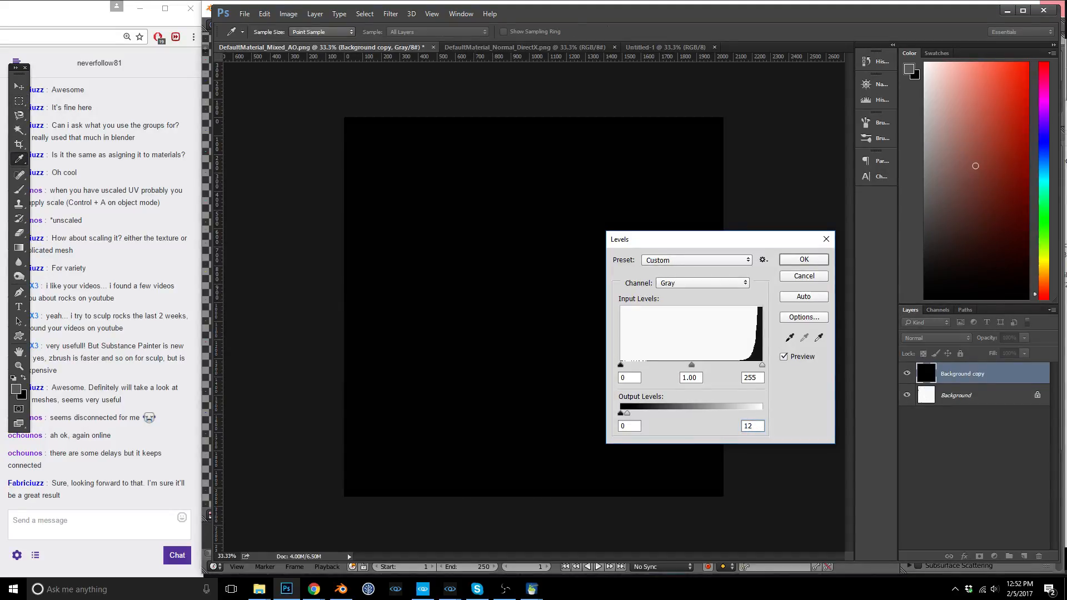
type("8")
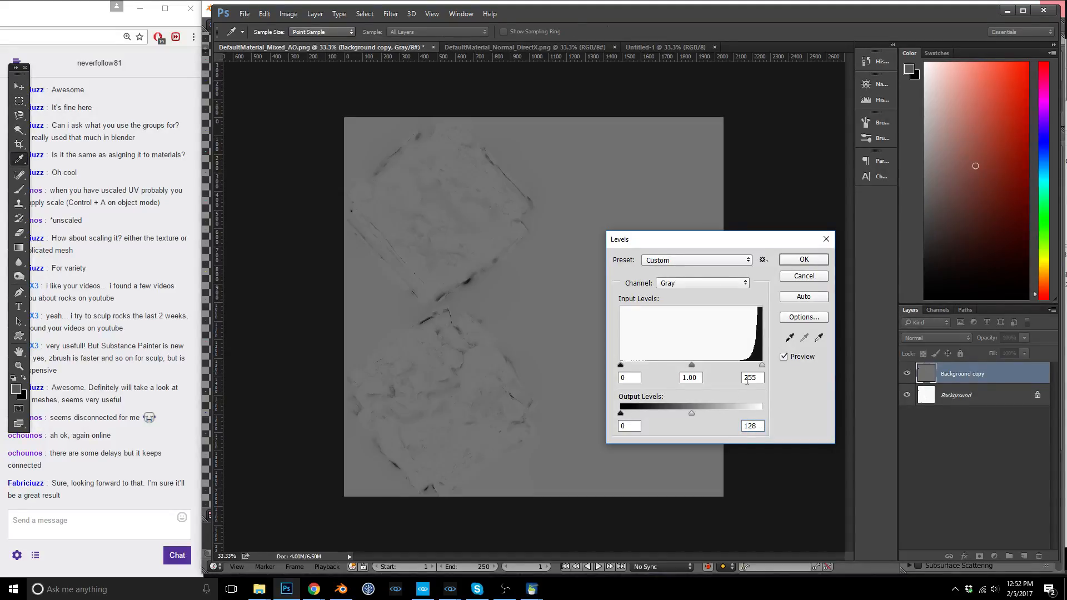
left_click(803, 260)
key("m")
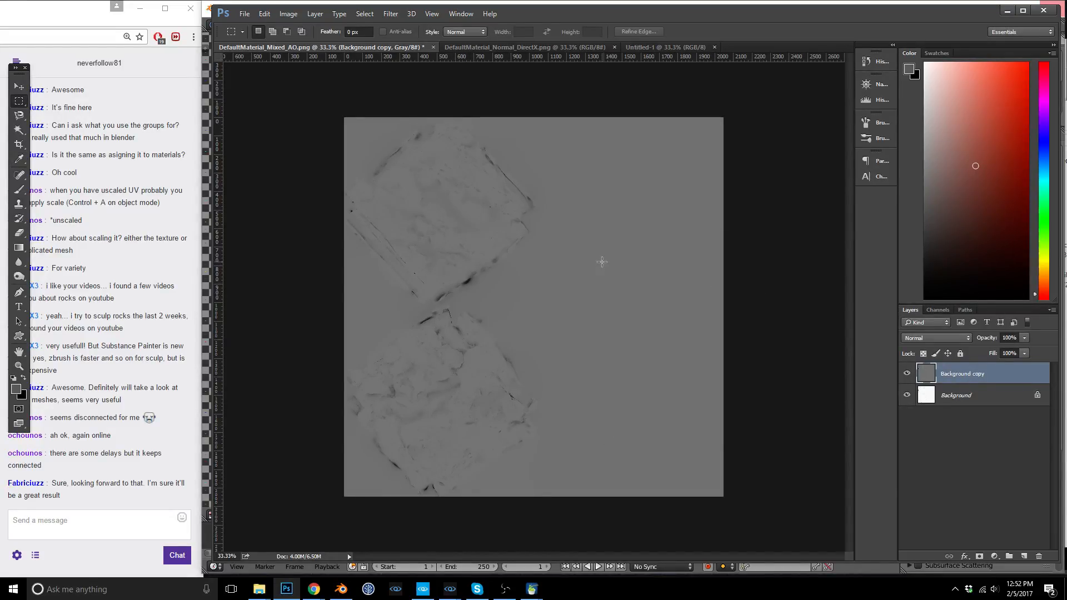
Copy the whole darkened ambient occlusion layer into the Red channel of the new black document.
key("ctrl+a")
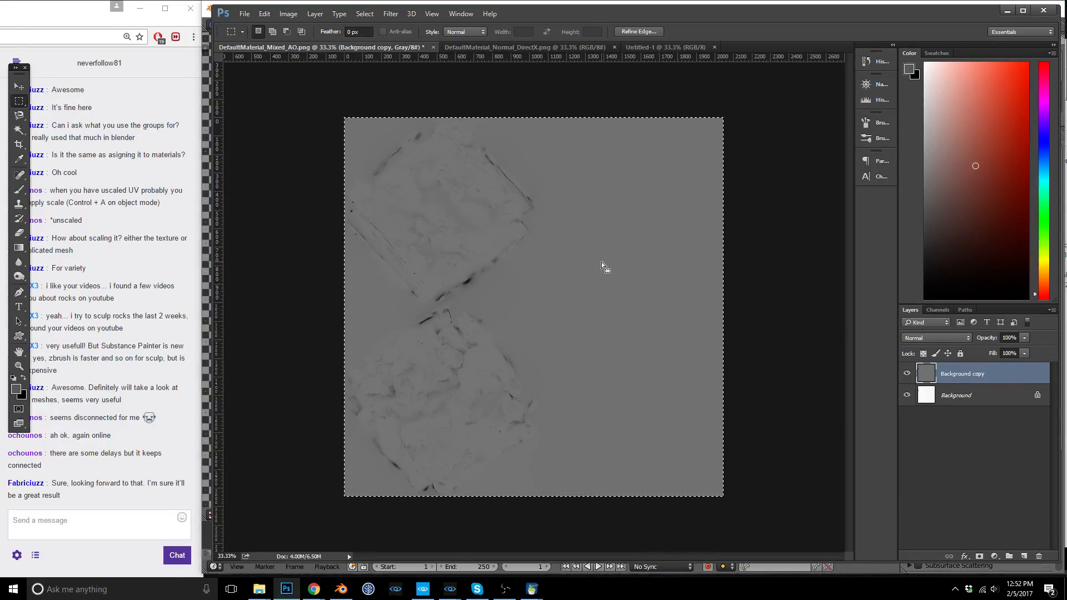
left_click(649, 46)
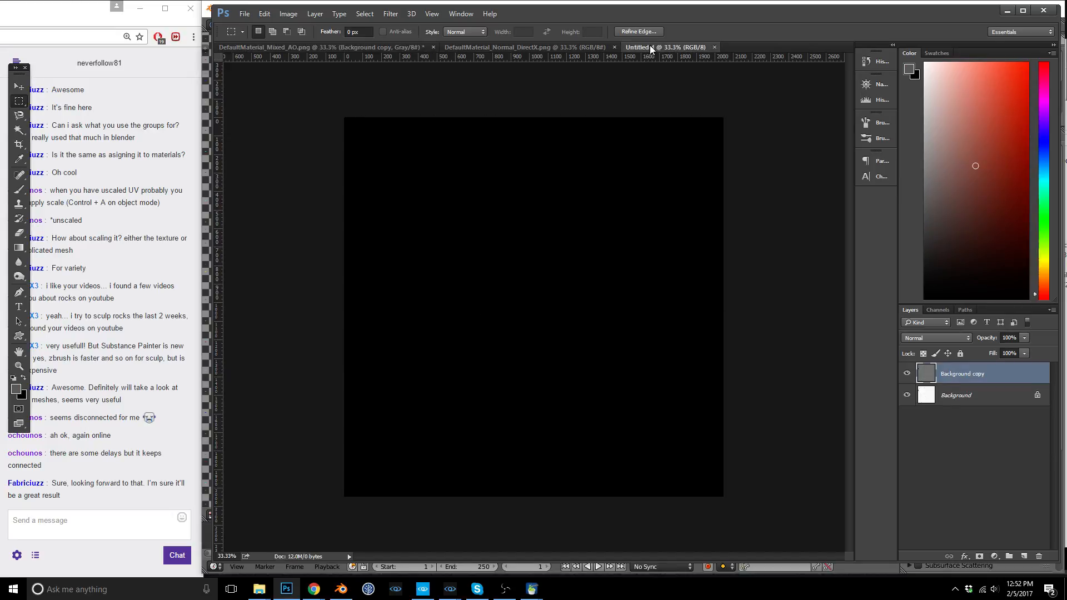
left_click(945, 310)
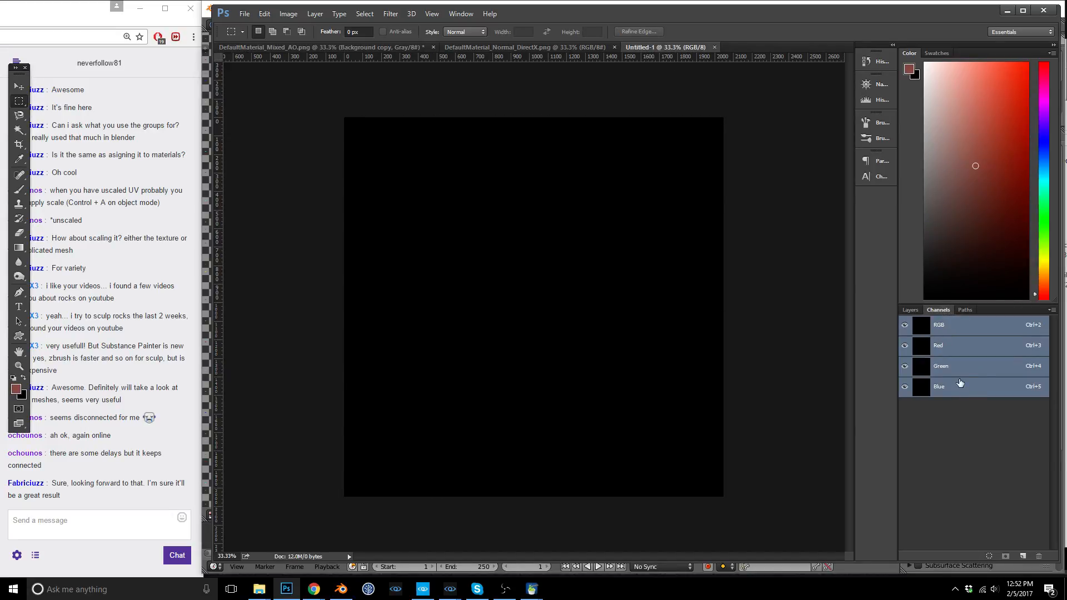
left_click(956, 350)
key("ctrl+v")
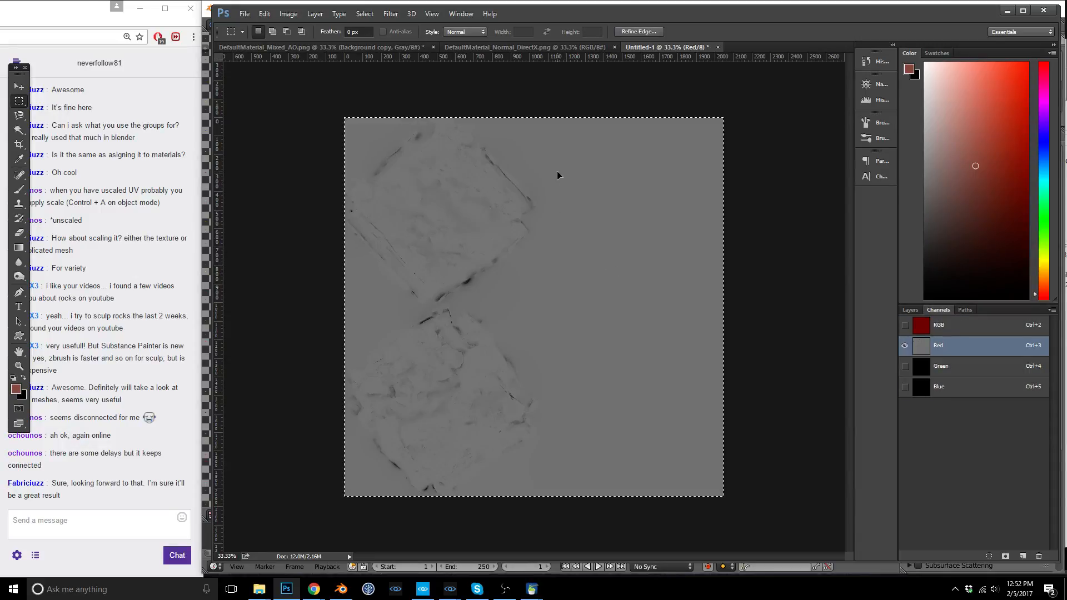
Copy the normal map's whole Red channel into the Green channel of the new document.
left_click(508, 48)
left_click(931, 343)
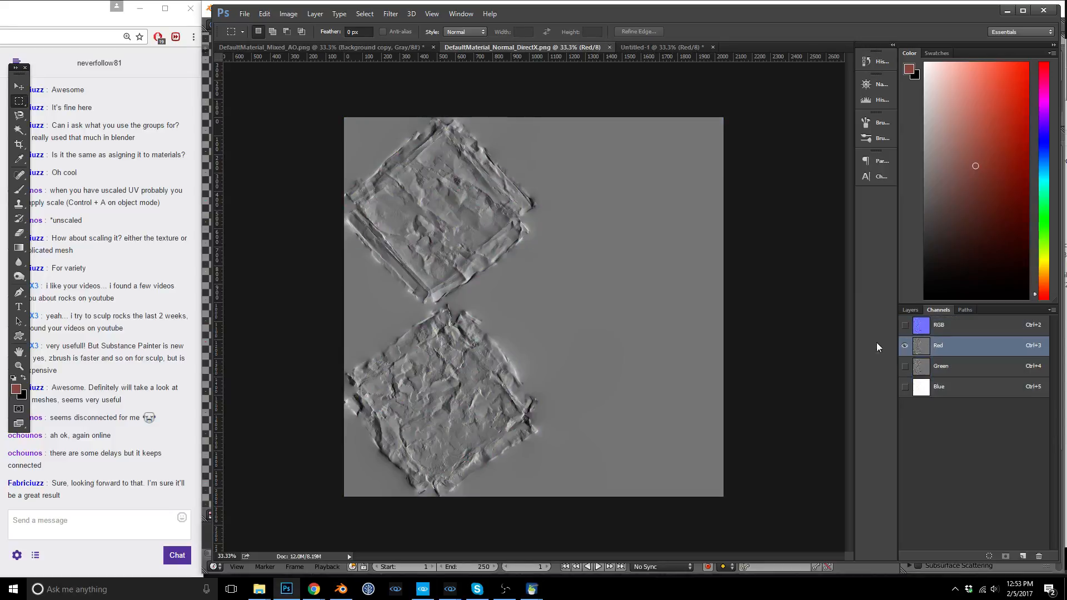
key("ctrl+a")
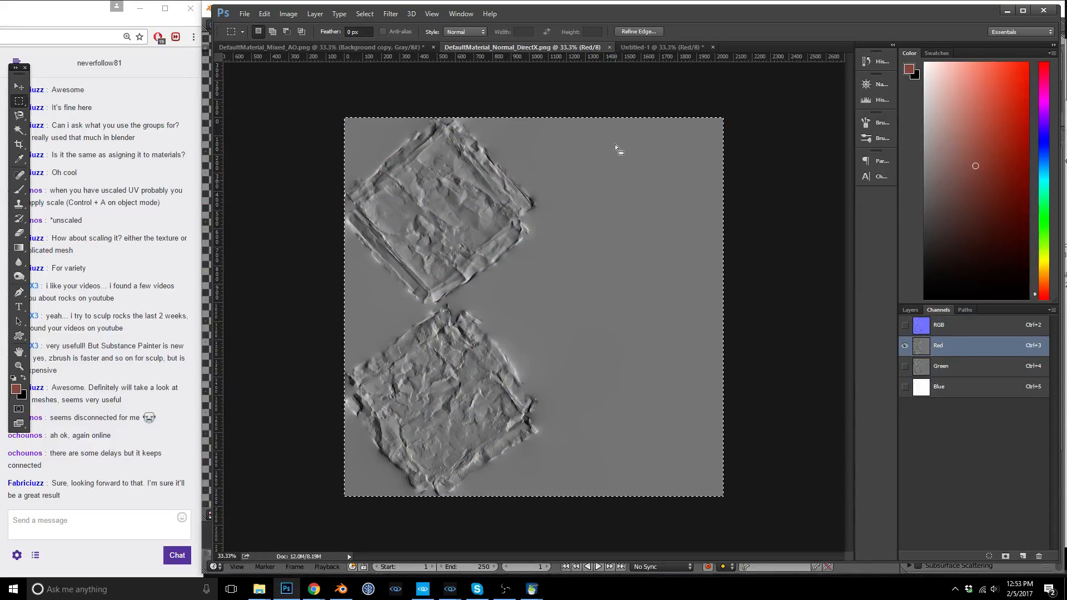
key("ctrl+Tab")
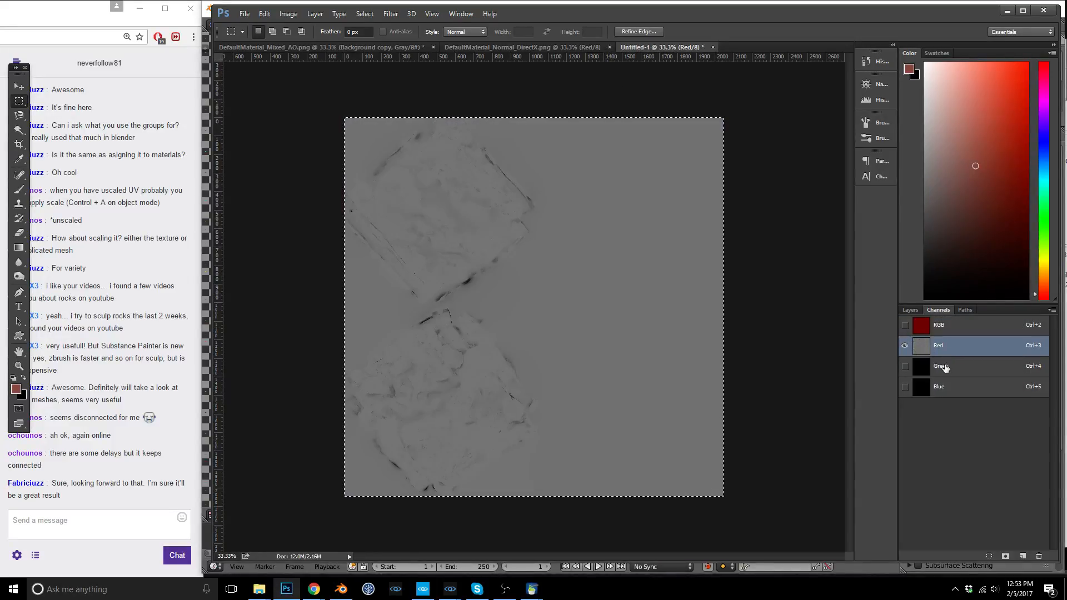
left_click(951, 376)
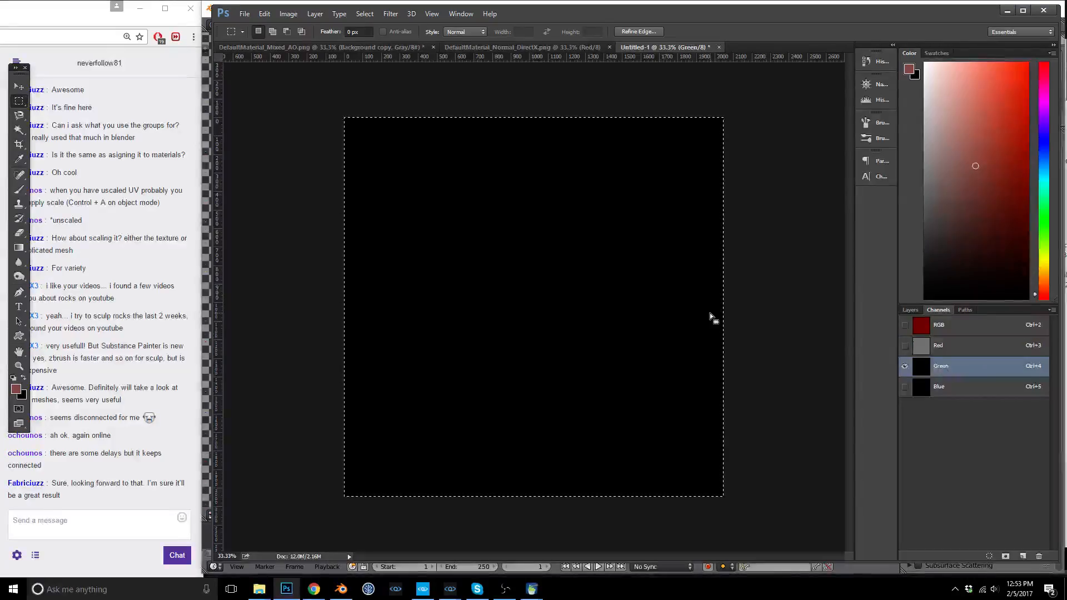
key("ctrl+v")
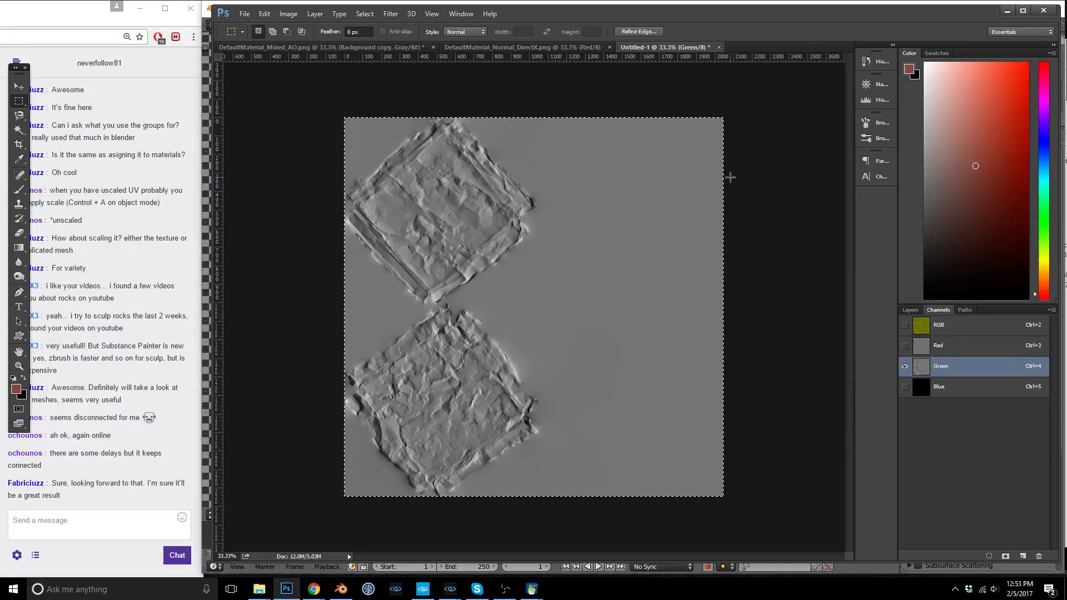
Duplicate the darkened ambient occlusion layer and adjust the copy with Levels, using midtone 0.33 and white input 173.
left_click(540, 49)
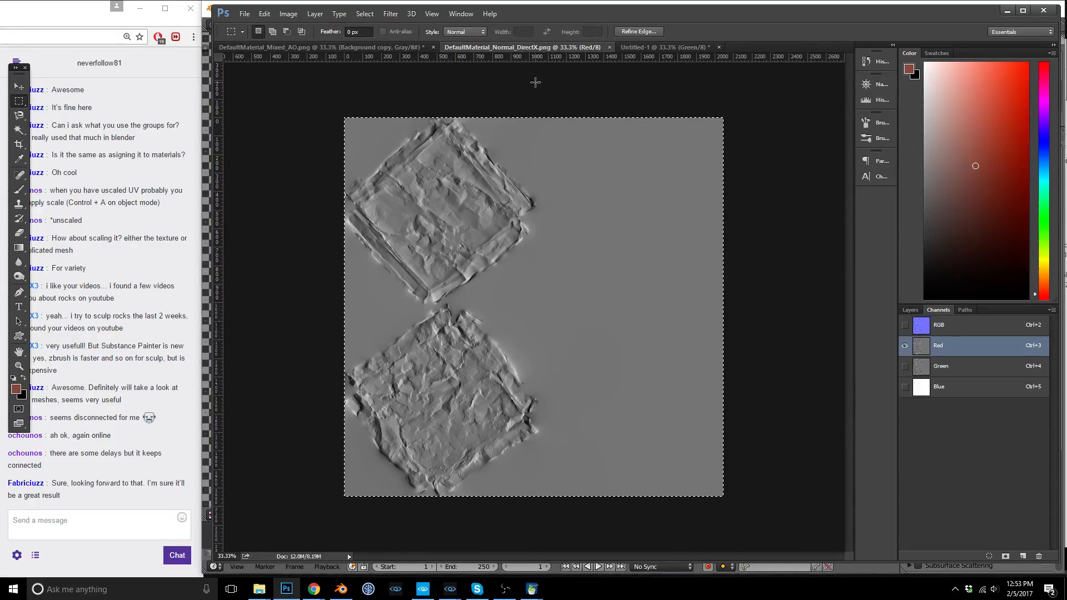
left_click(372, 47)
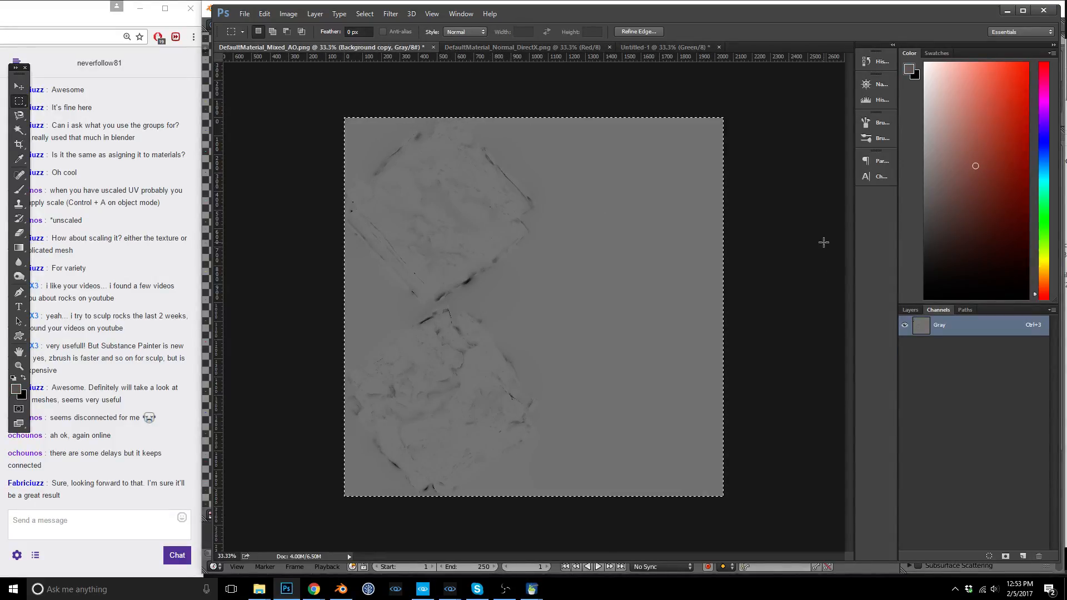
left_click(908, 311)
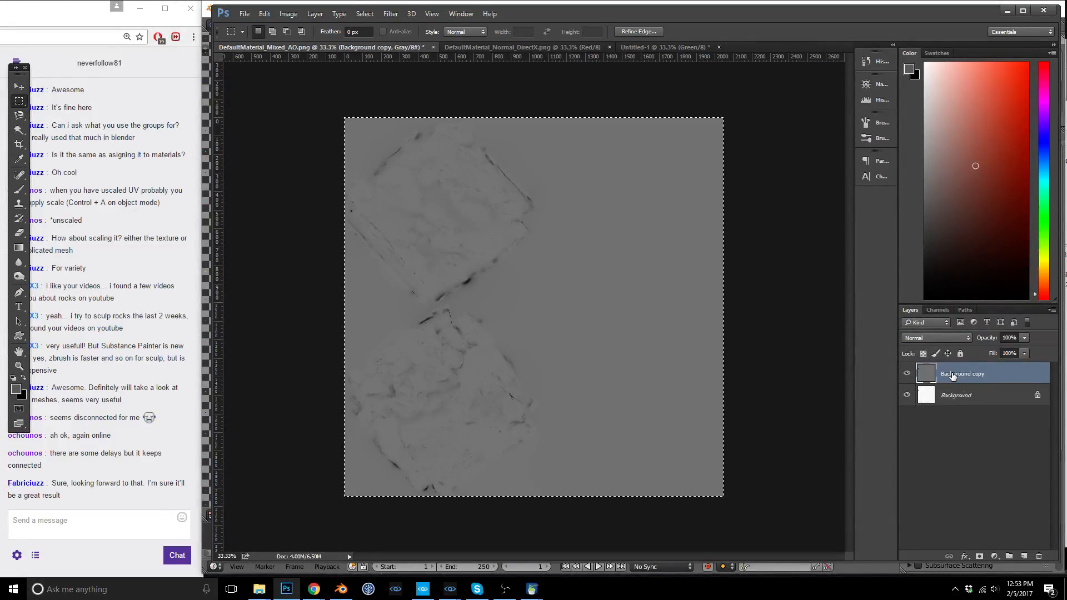
key("ctrl+j")
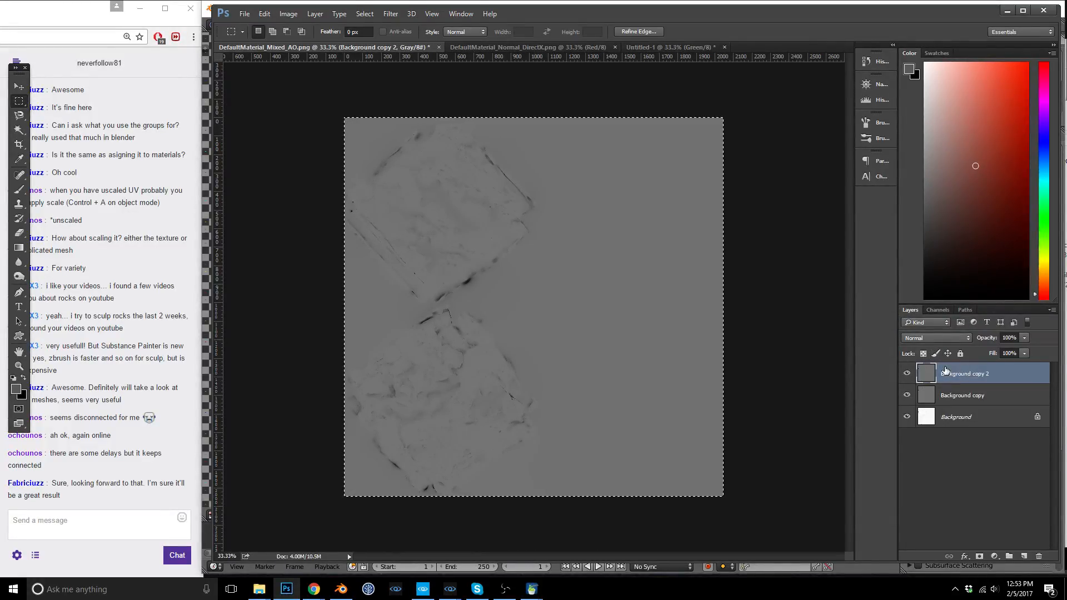
key("ctrl+l")
mouse_move(691, 367)
left_mouse_down()
mouse_move(733, 368)
mouse_move(671, 367)
left_mouse_up()
left_click_drag(762, 366, 715, 366)
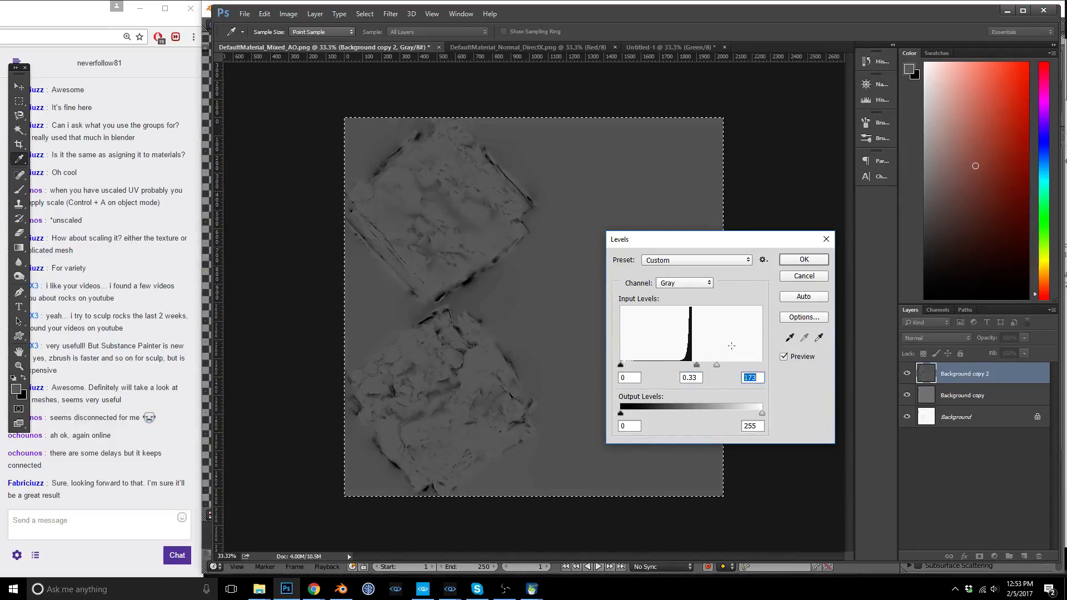
left_click(788, 261)
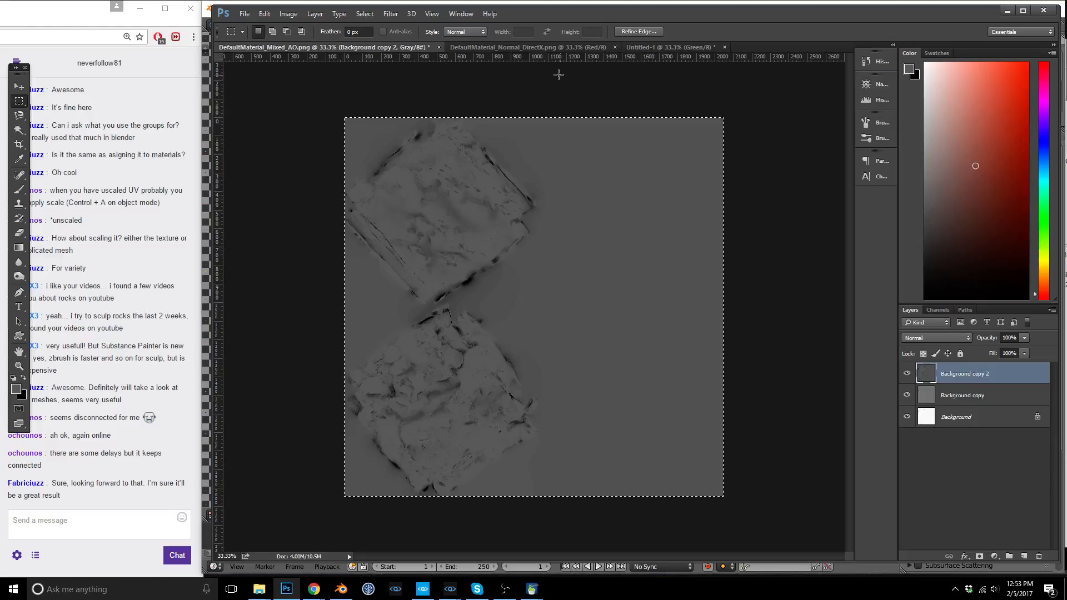
Paste the adjusted ambient occlusion image into the normal map's Blue channel.
left_click(586, 47)
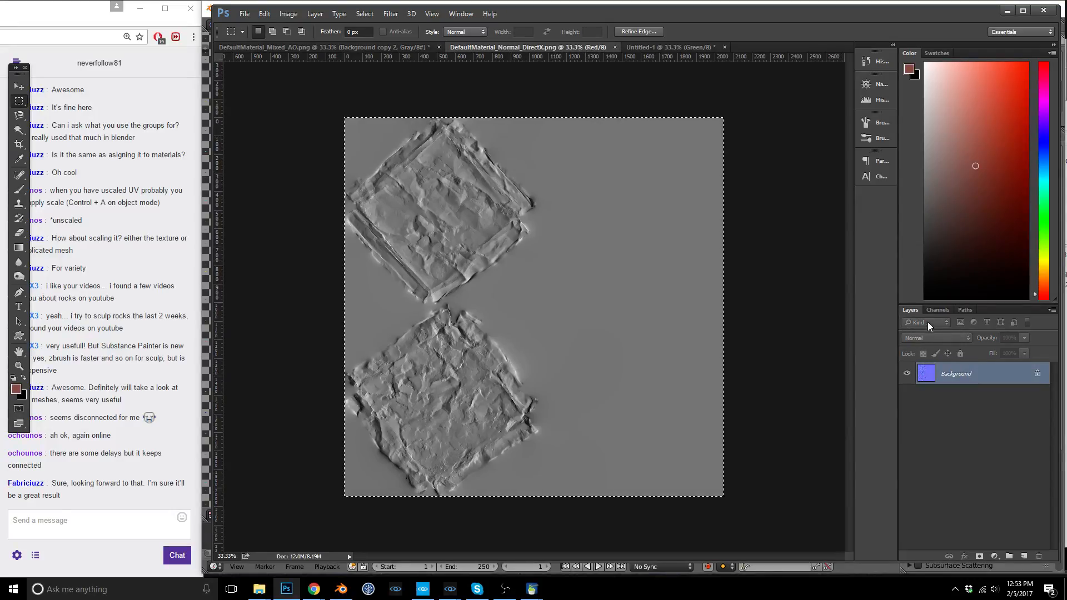
left_click(939, 309)
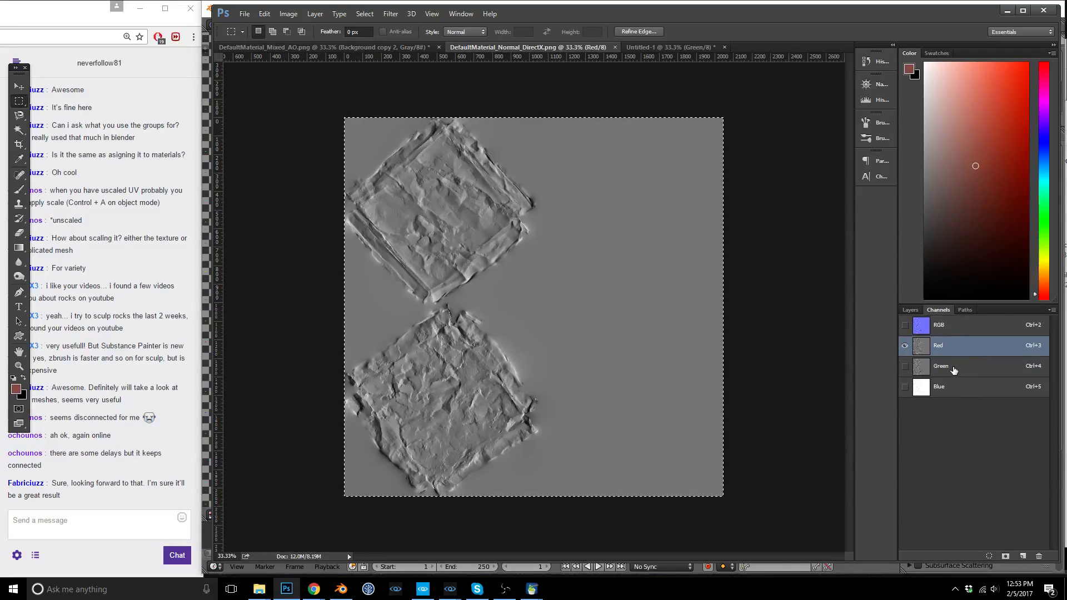
left_click(954, 370)
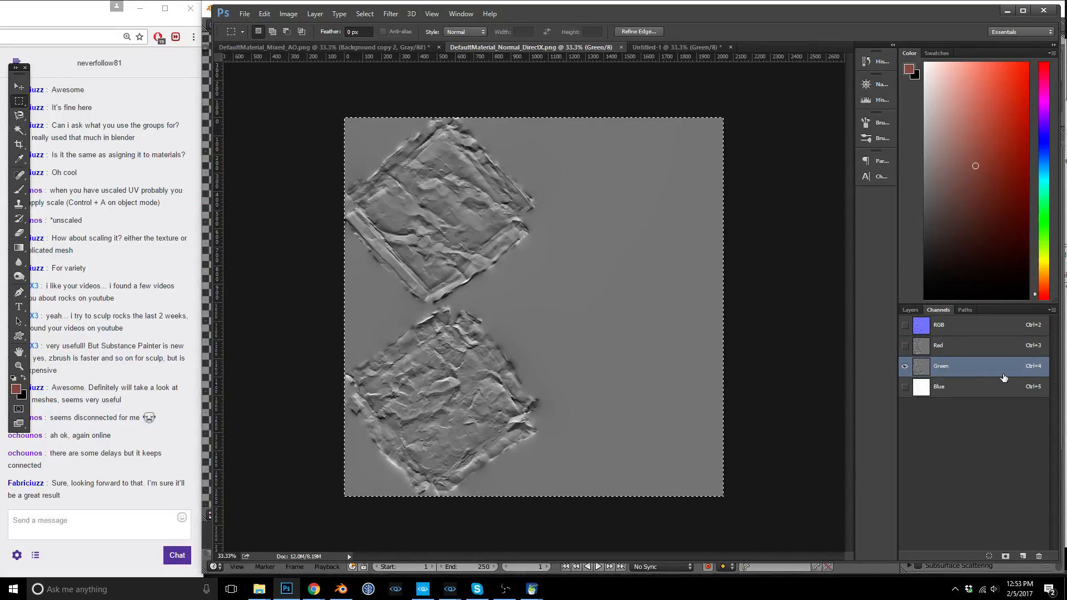
left_click(949, 389)
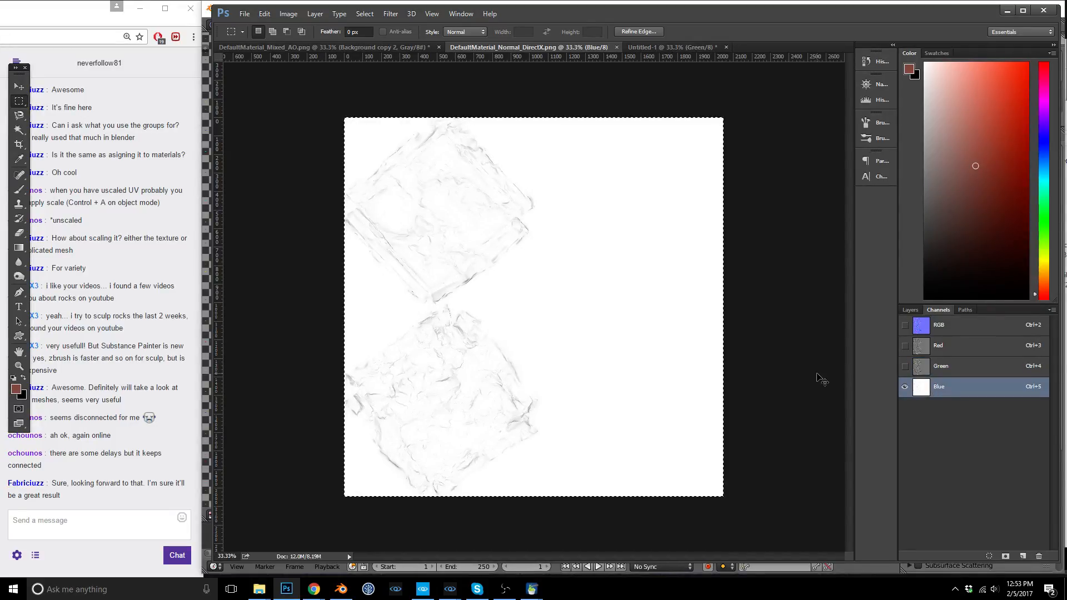
key("ctrl+v")
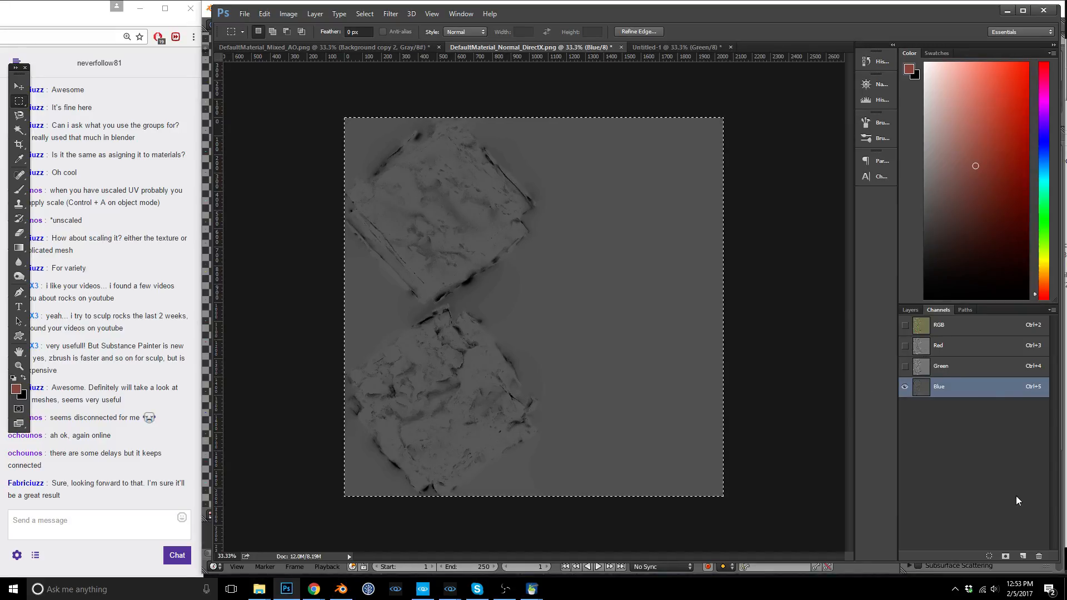
Undo the added alpha channel and the ambient occlusion paste in the normal map's Blue channel.
left_click(1023, 556)
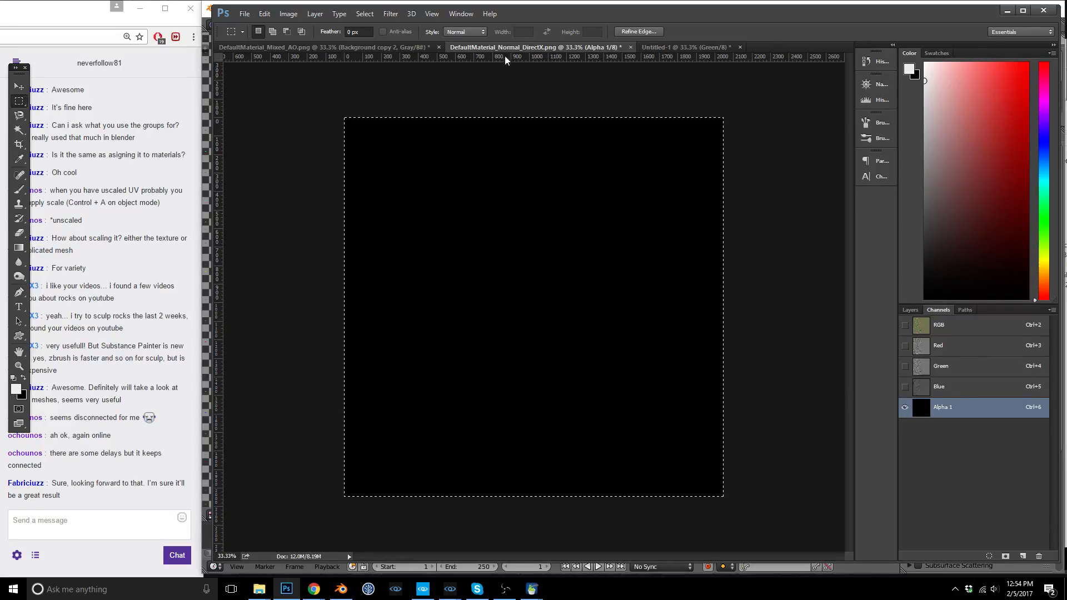
key("ctrl+5")
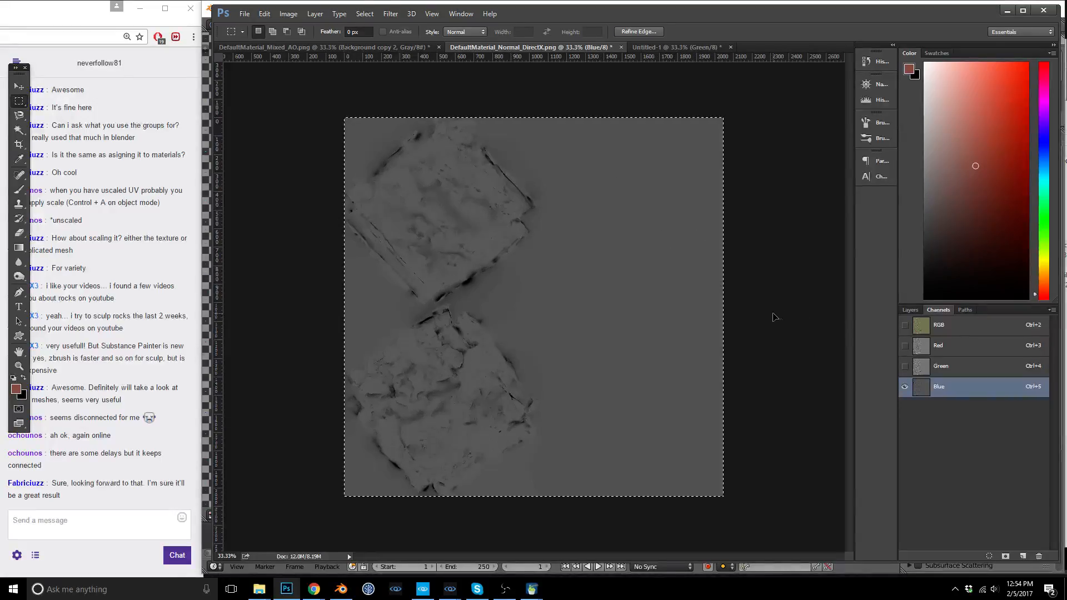
key("ctrl+v")
left_click(905, 326)
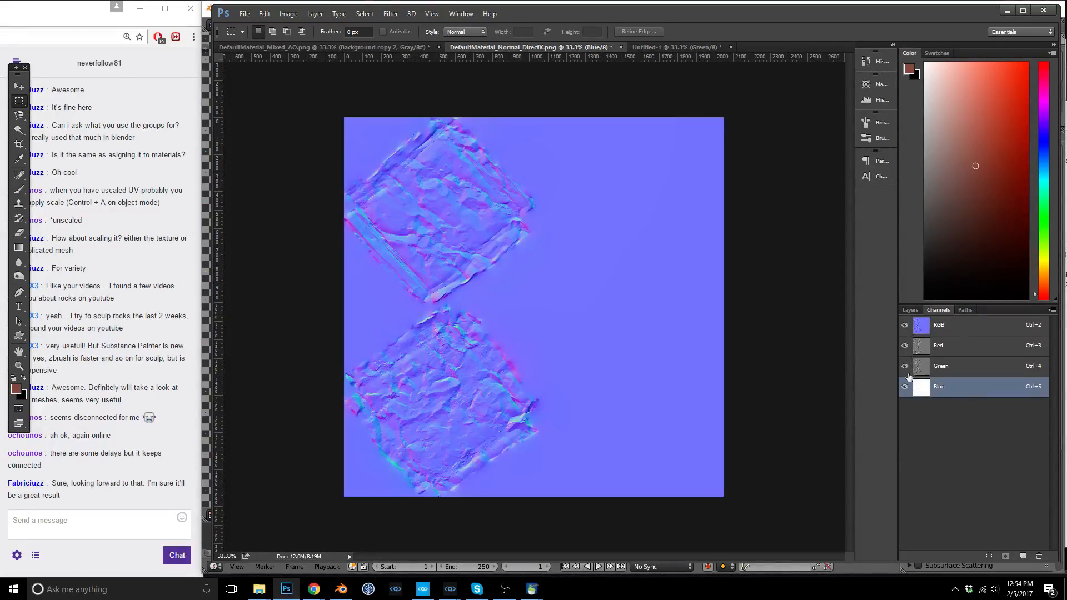
left_click(904, 387)
left_click(905, 387)
Paste the adjusted ambient occlusion image into the Blue channel of the Untitled-1 document and display its RGB composite.
left_click(382, 44)
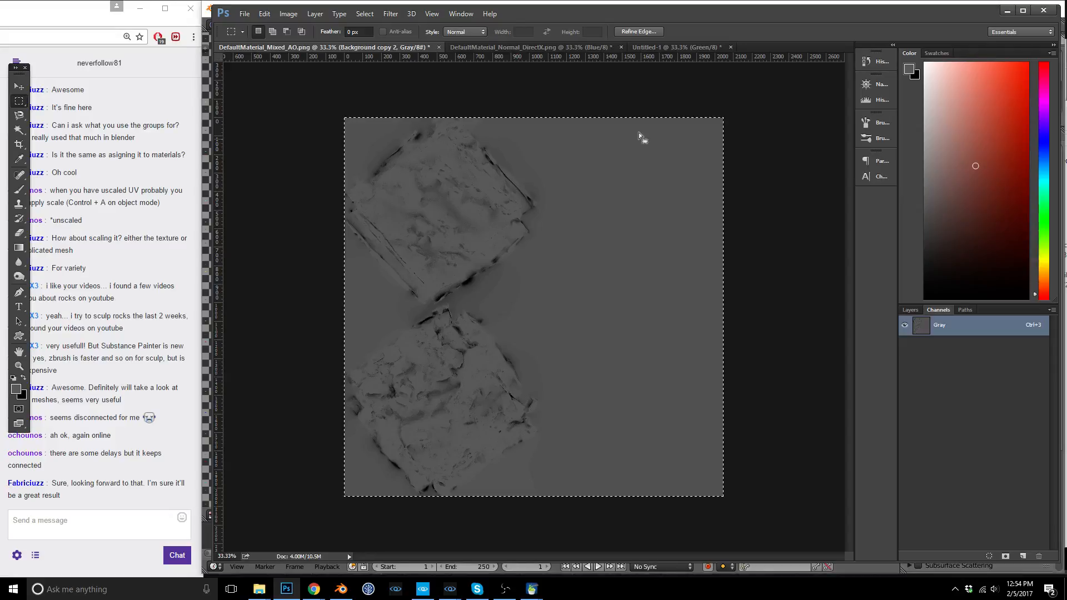
left_click(672, 49)
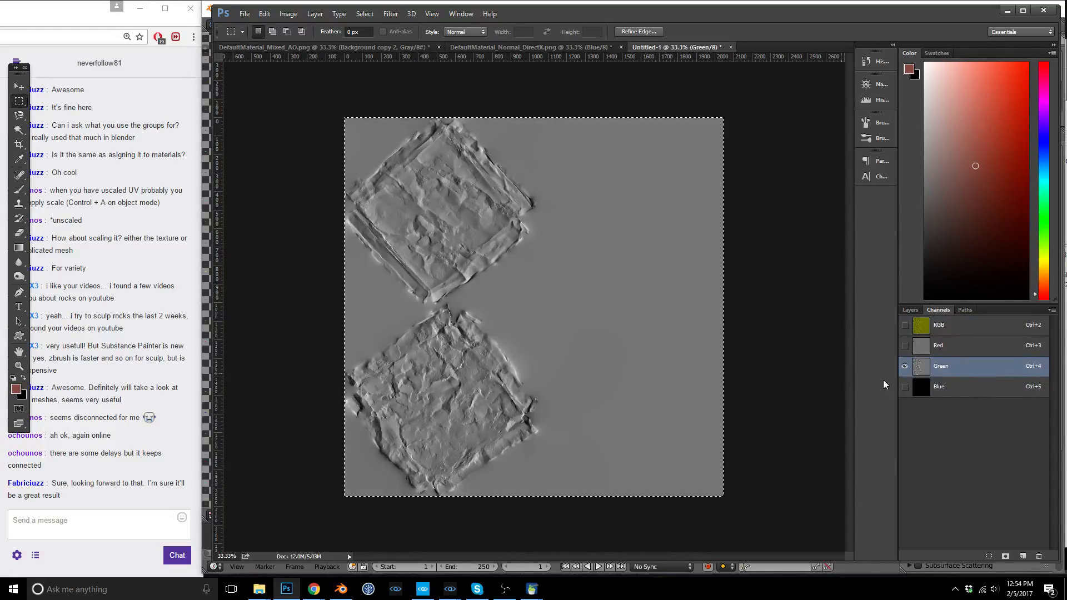
left_click(943, 390)
key("ctrl+v")
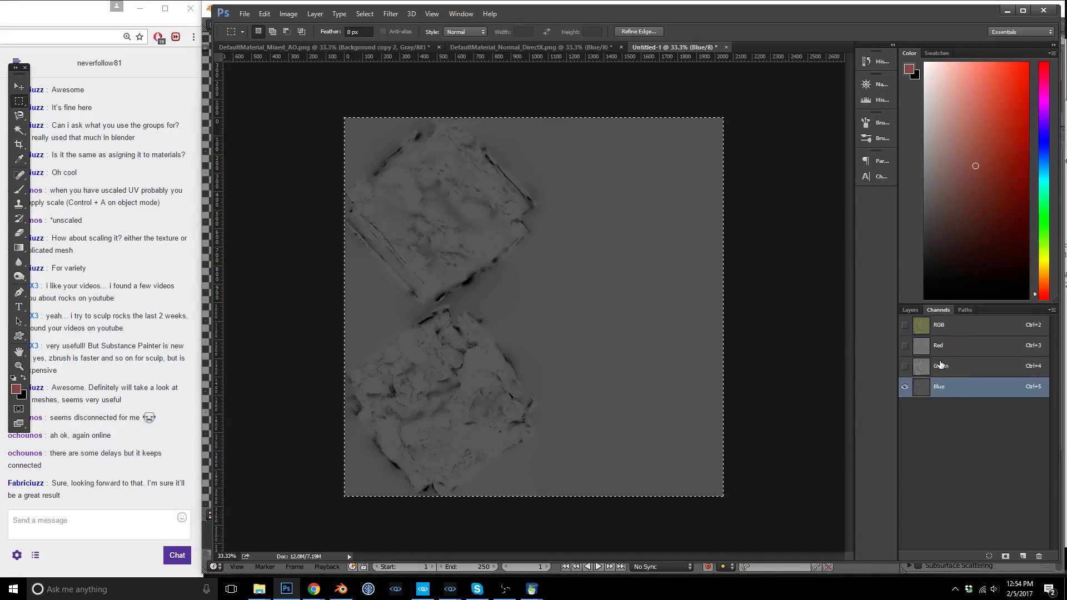
left_click(905, 326)
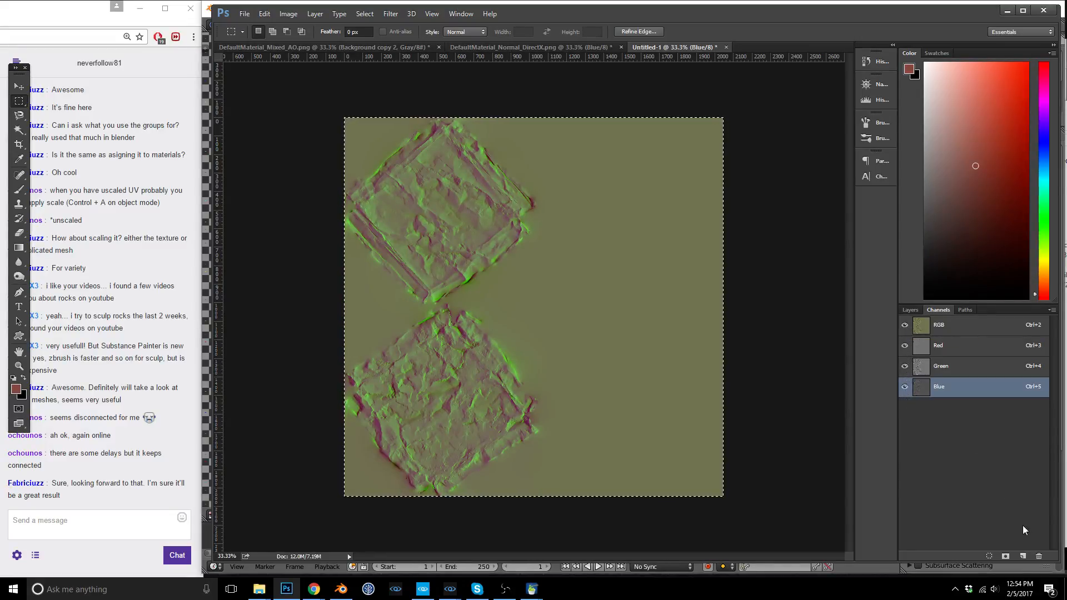
Add an alpha channel to the Untitled-1 document and copy the normal map's whole Green channel.
left_click(1023, 556)
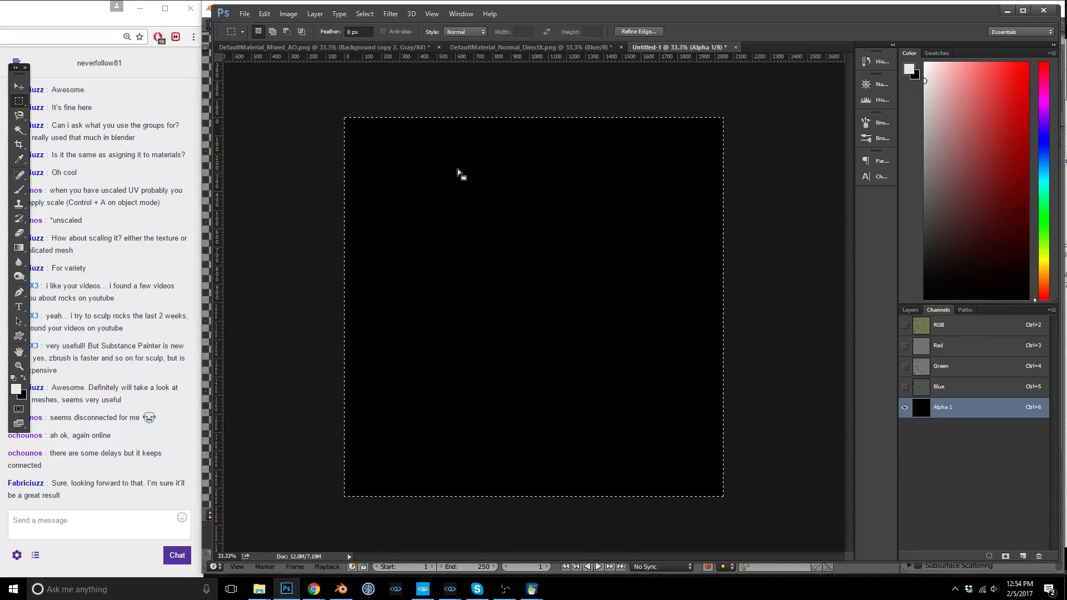
left_click(498, 48)
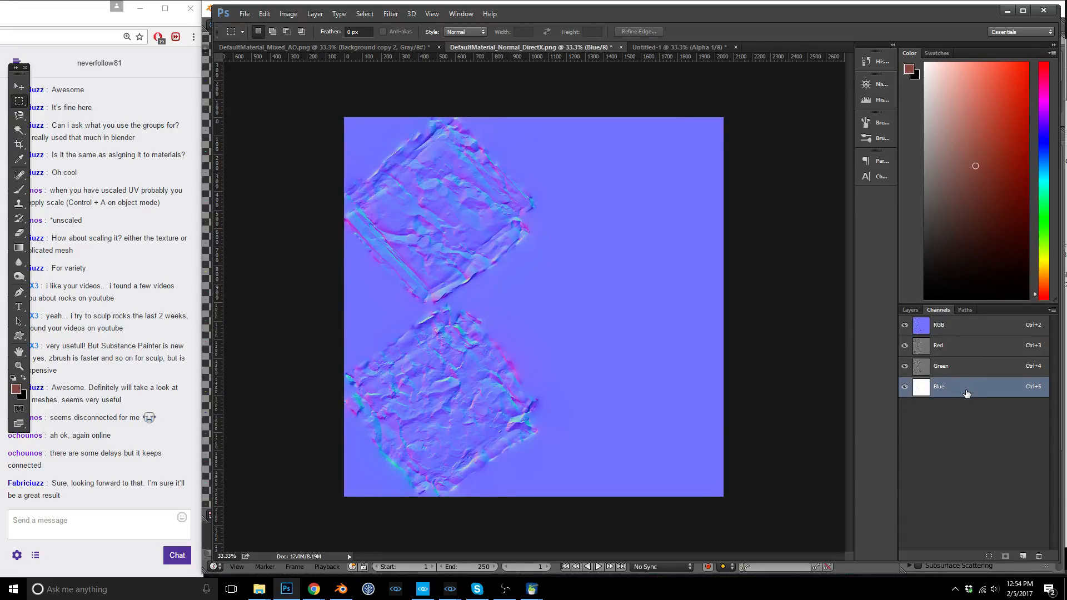
left_click(959, 371)
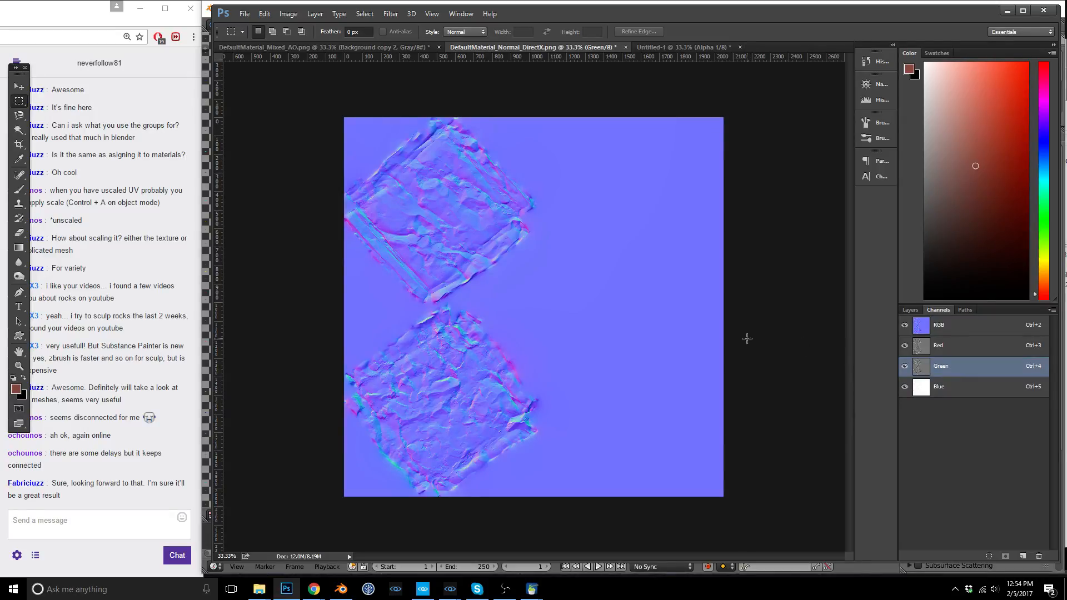
left_click(910, 310)
left_click(939, 310)
left_click(936, 343)
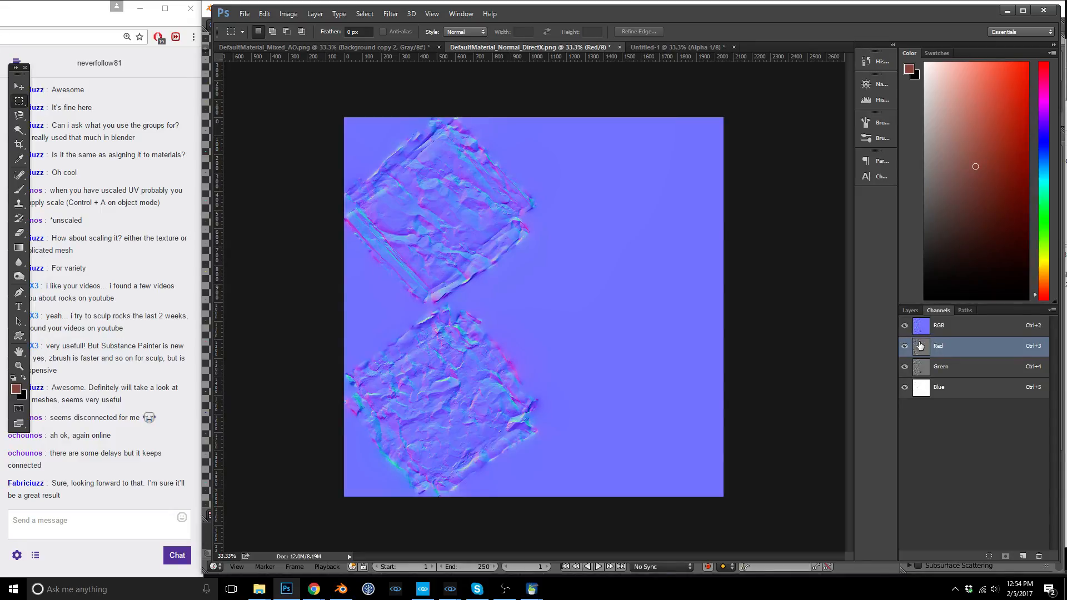
left_click(904, 368)
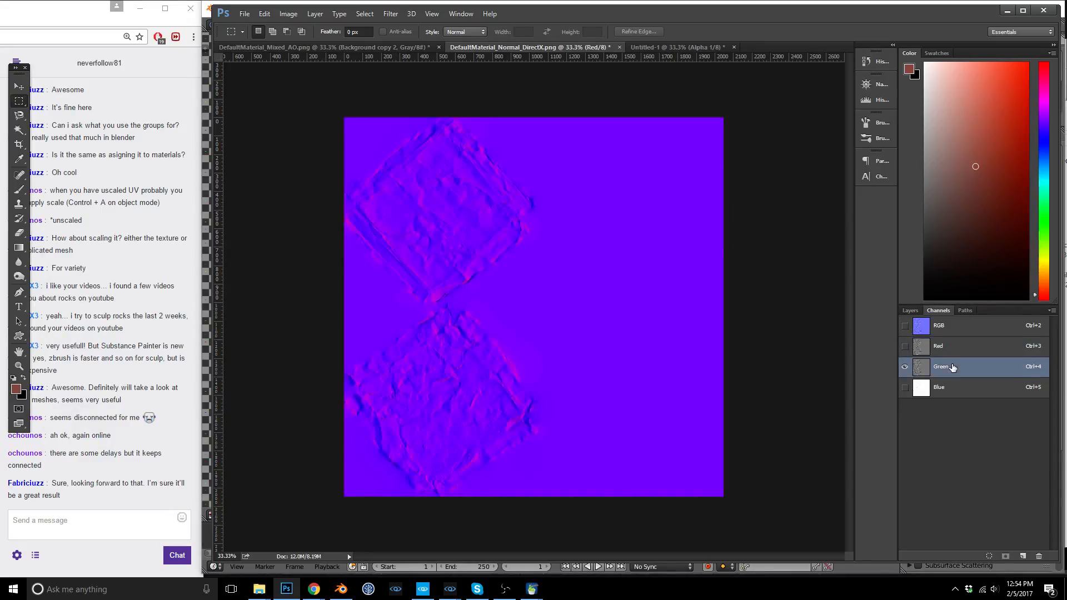
left_click(949, 369)
key("ctrl+a")
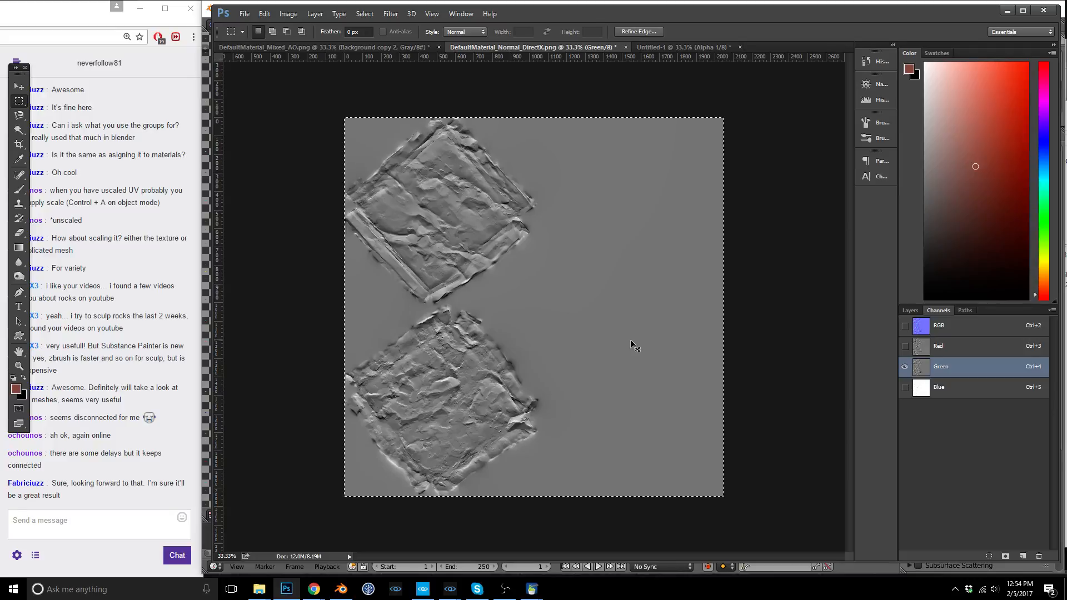
Paste the copied green channel into Untitled-1's alpha channel, displaying the RGB composite with the alpha hidden.
left_click(662, 49)
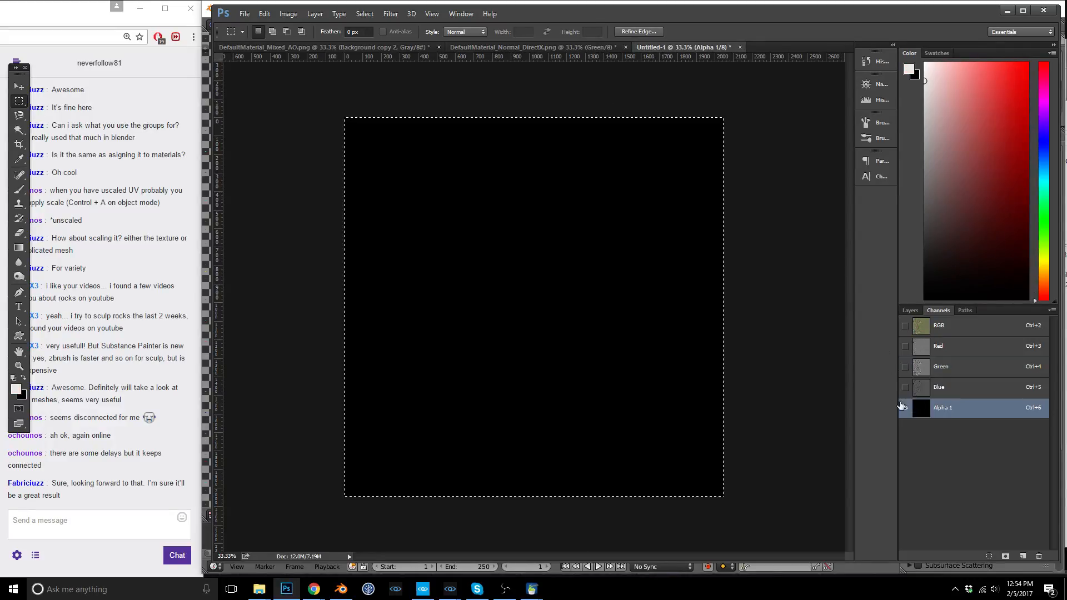
key("ctrl+v")
left_click(905, 325)
left_click(905, 408)
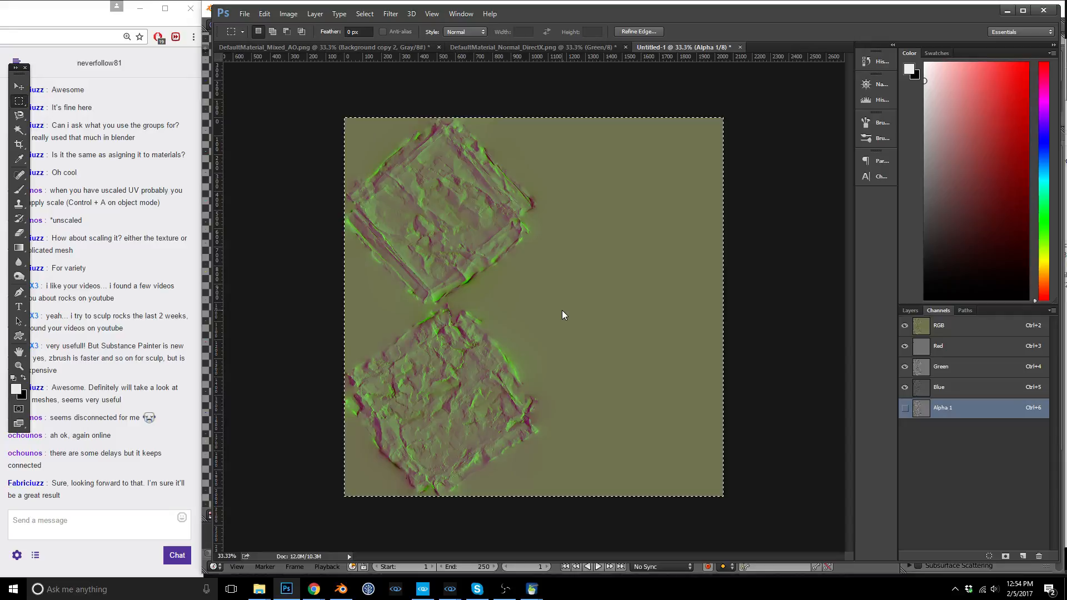
Start saving the packed texture under a new name and create the folder cave_second_attemp in Objects\natural\cave.
key("ctrl+shift+s")
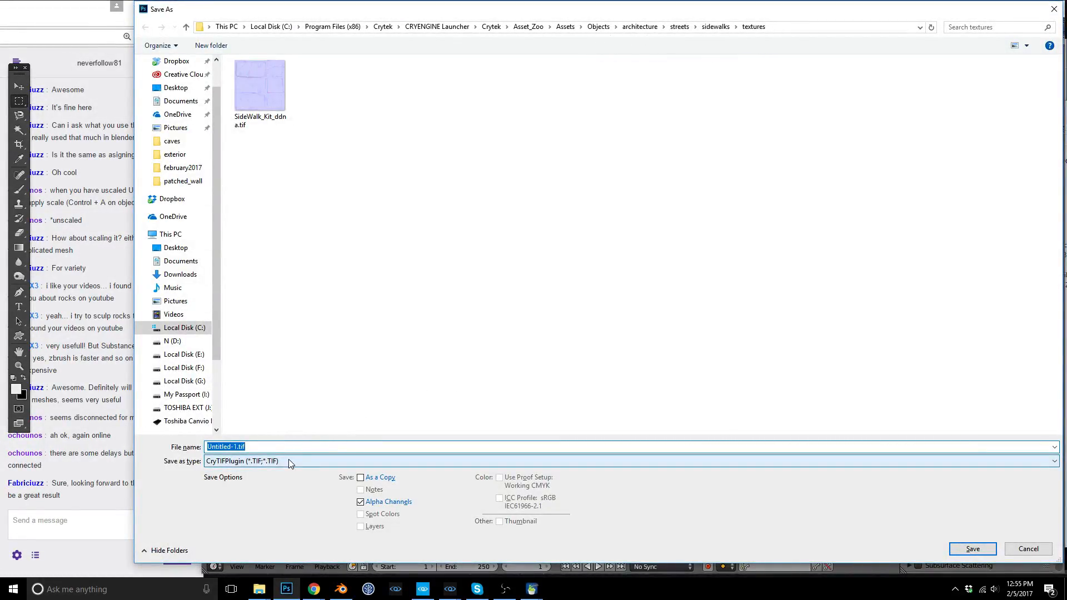
left_click(599, 27)
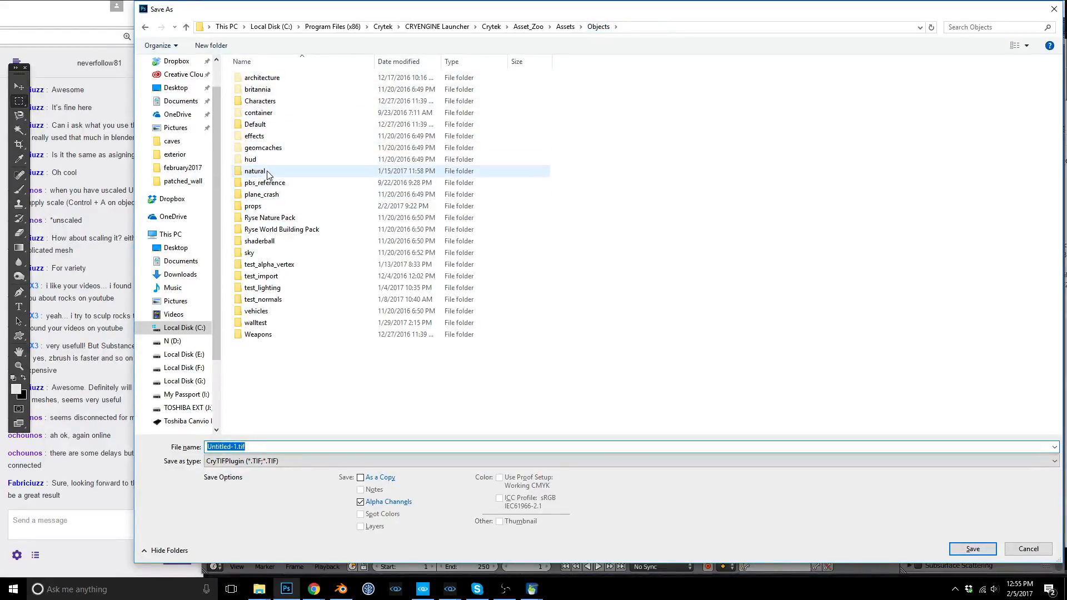
double_click(255, 171)
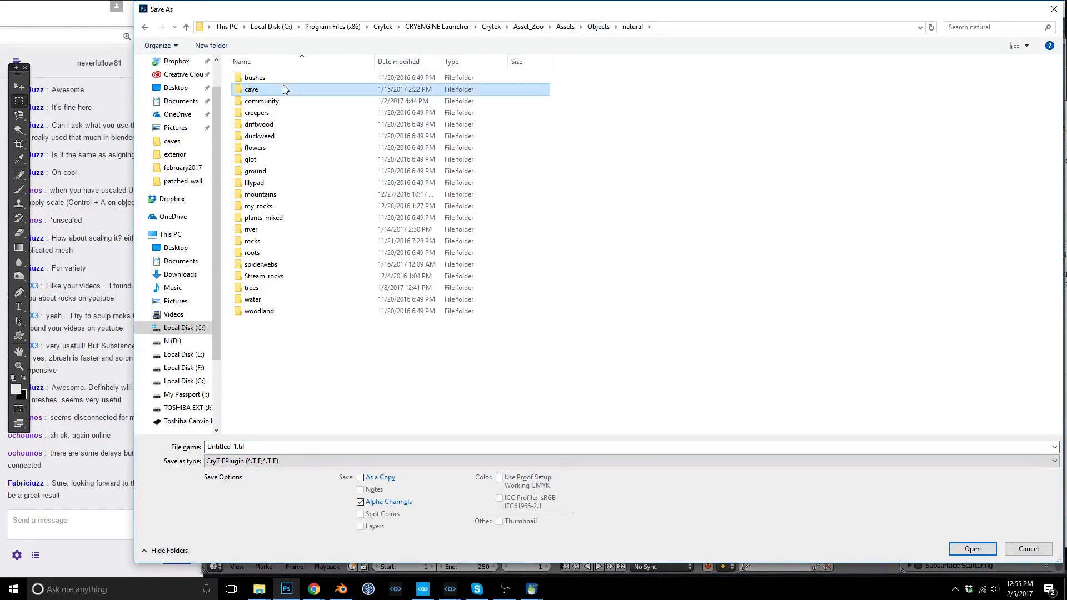
double_click(283, 87)
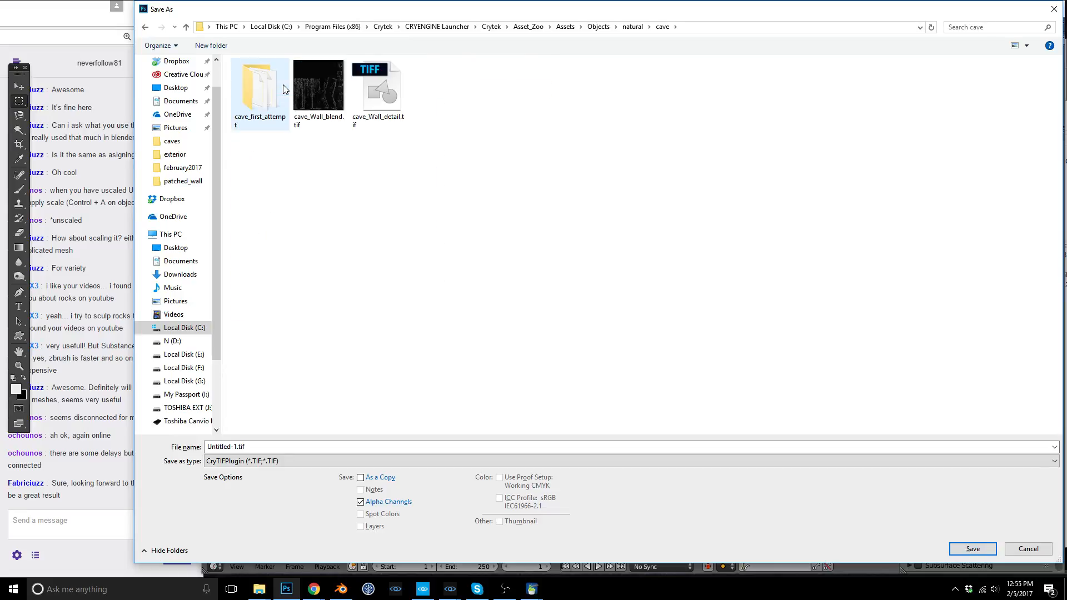
left_click(211, 45)
type("cave_second")
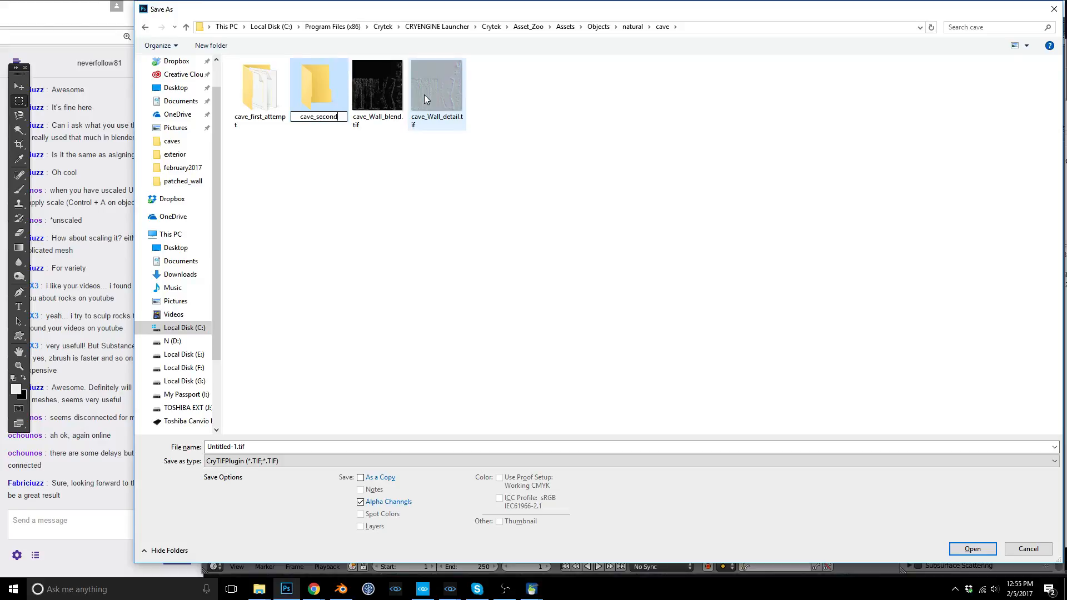
type("_attemp")
key("Return")
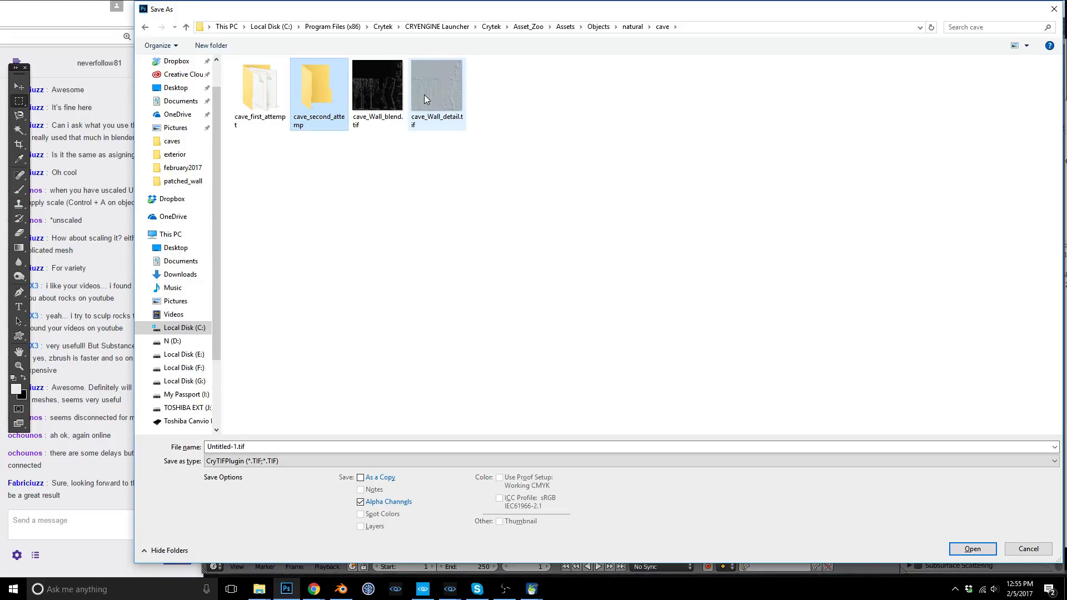
Save the packed texture as cave_Walls_detail in the cave_second_attemp folder, using the CryTIFPlugin format with alpha channels.
key("Return")
left_click(285, 448)
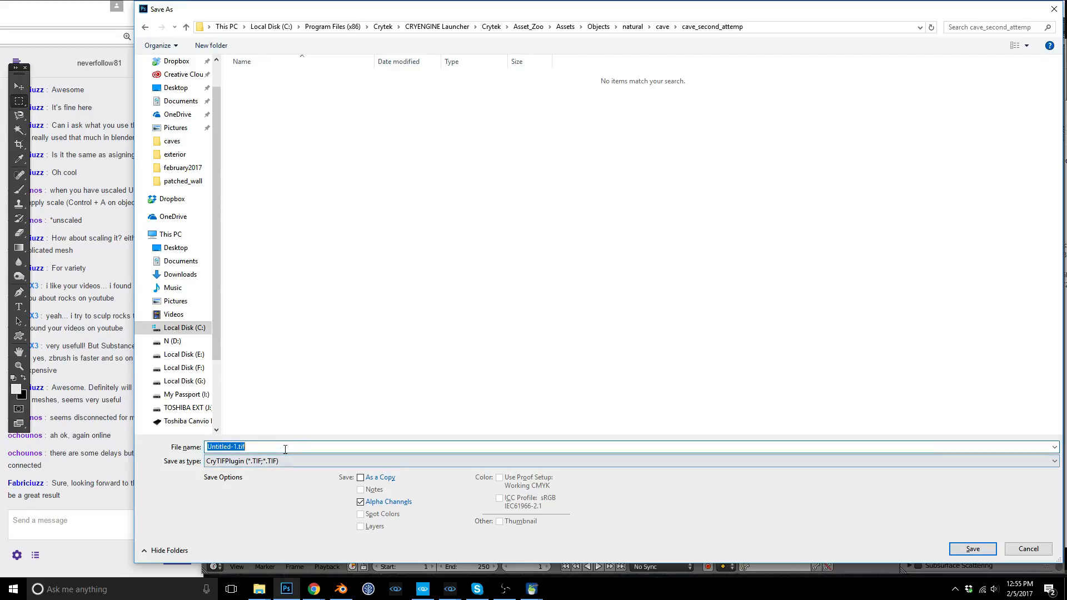
type("cave")
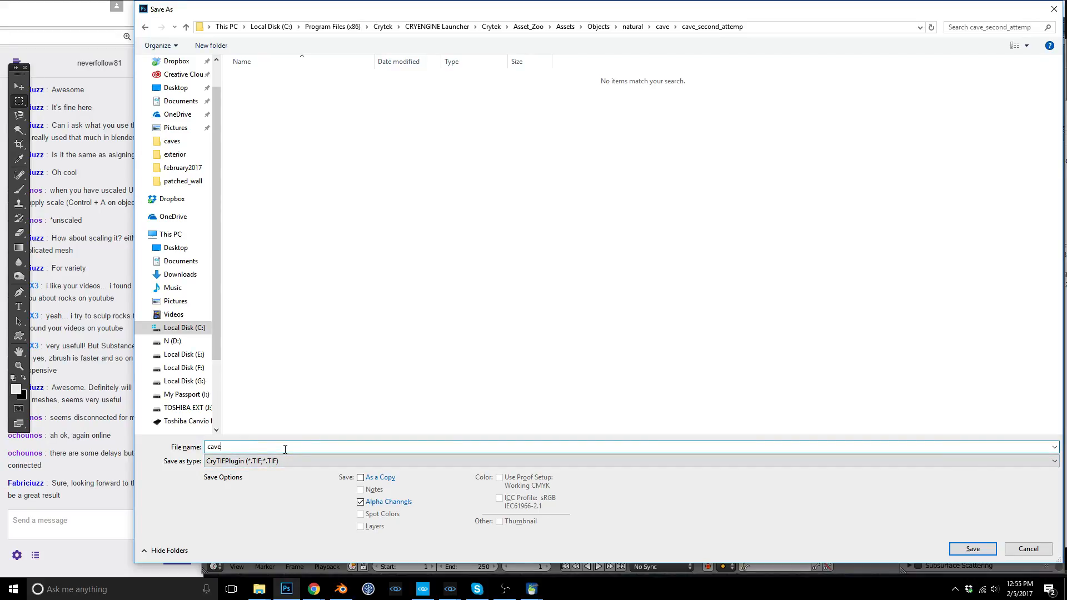
type("_Walls_detail")
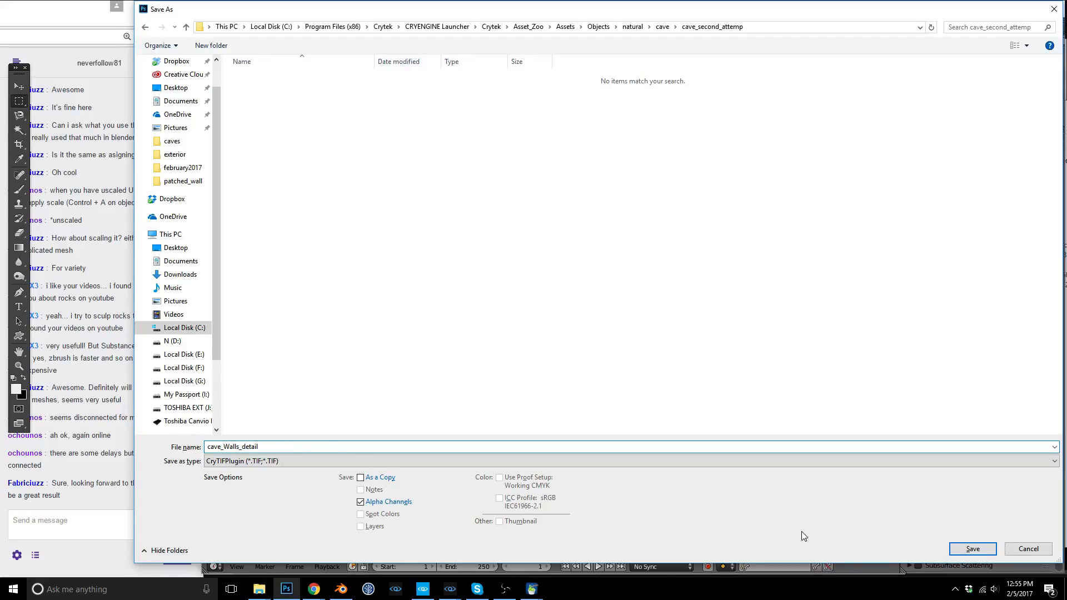
left_click(971, 550)
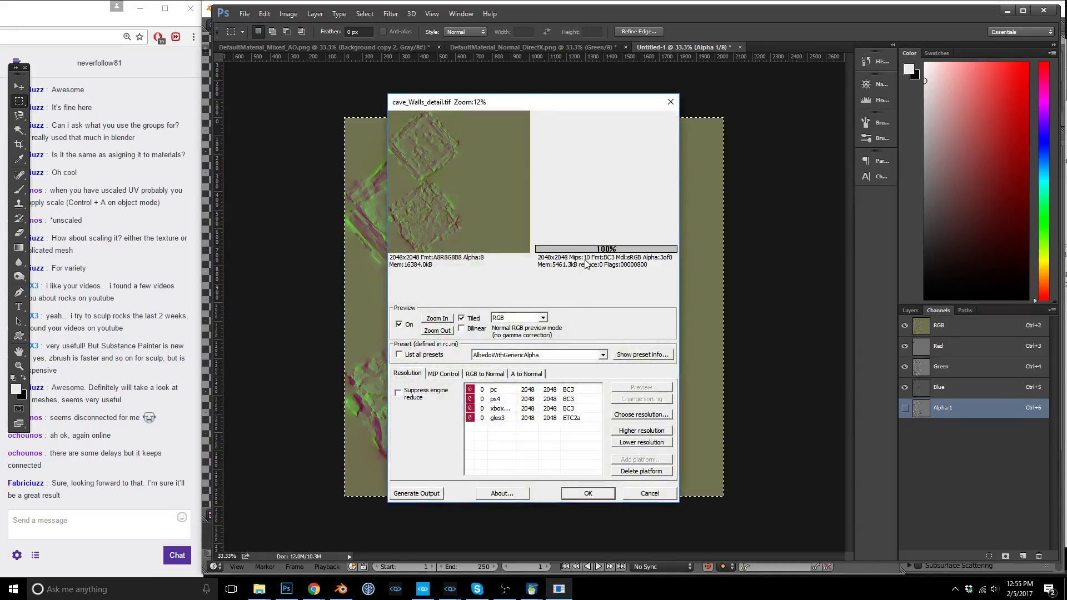
Apply the Detail_MergedAlbedoNormalsSmoothness preset to the CryTIF export and confirm it.
left_click(603, 356)
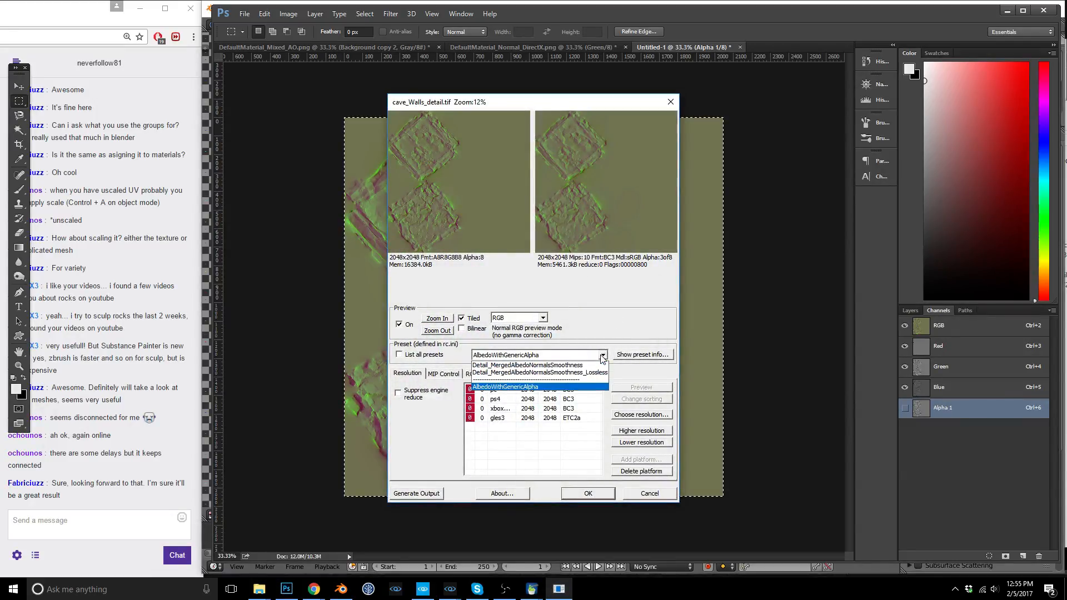
left_click(573, 366)
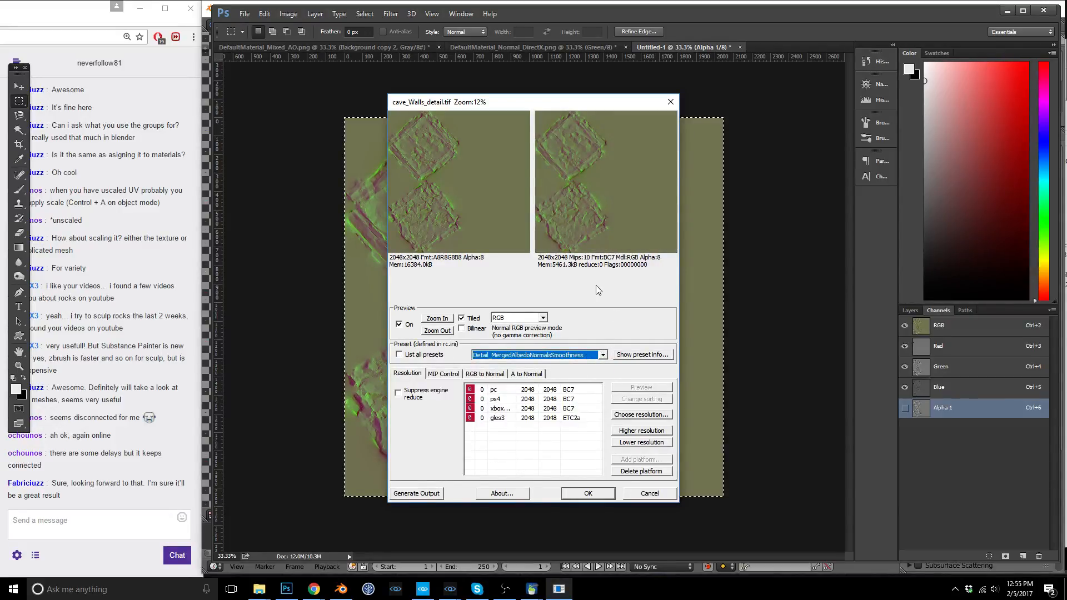
left_click(591, 491)
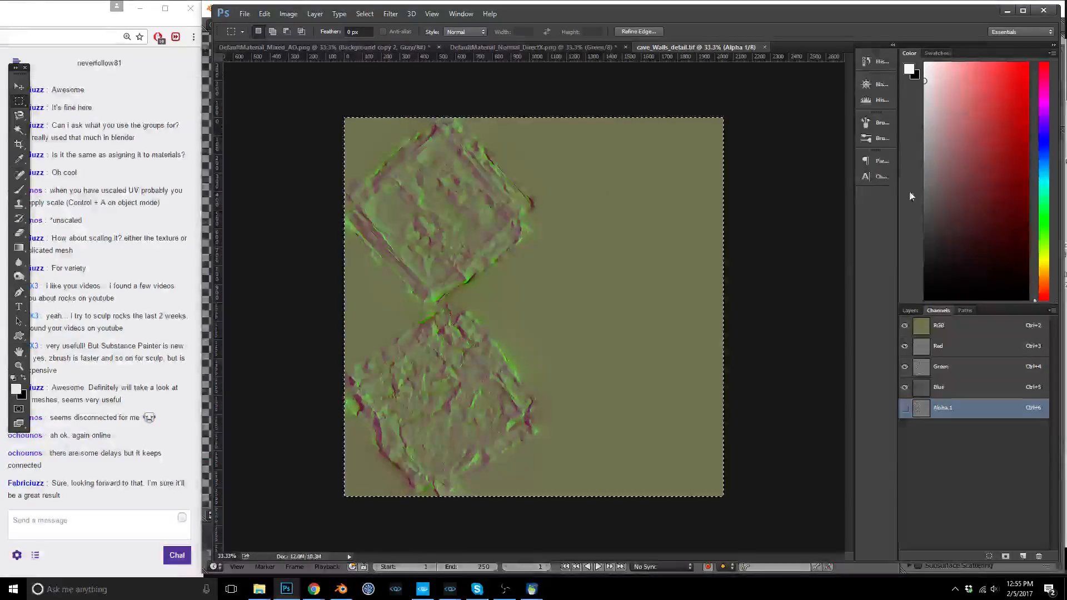
Switch to Blender and show only the second scene layer, which holds the low-poly cave wall.
left_click(341, 589)
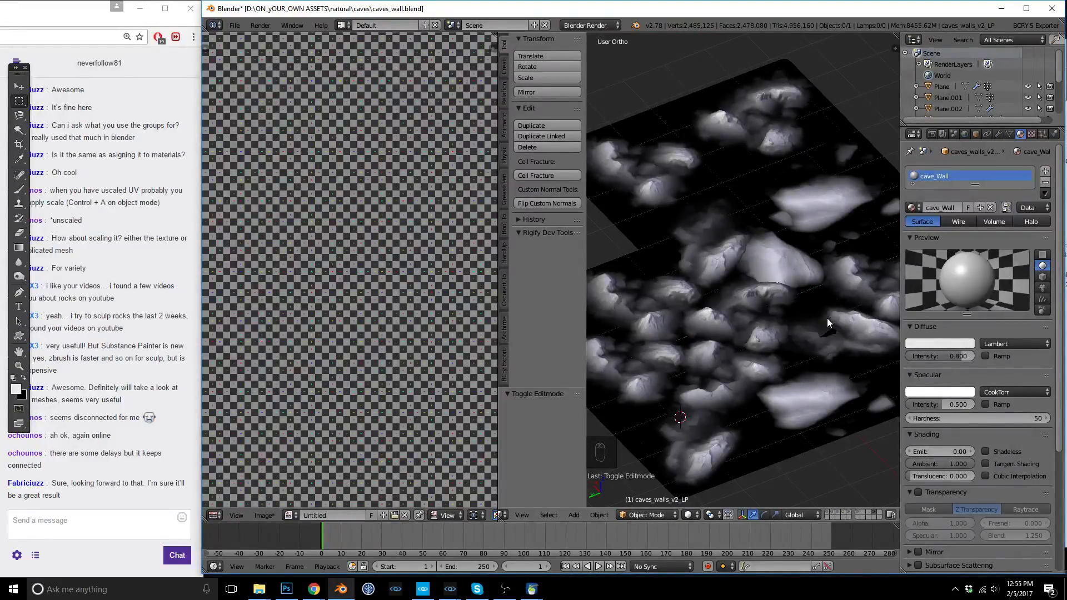
scroll(789, 306, "down", 1)
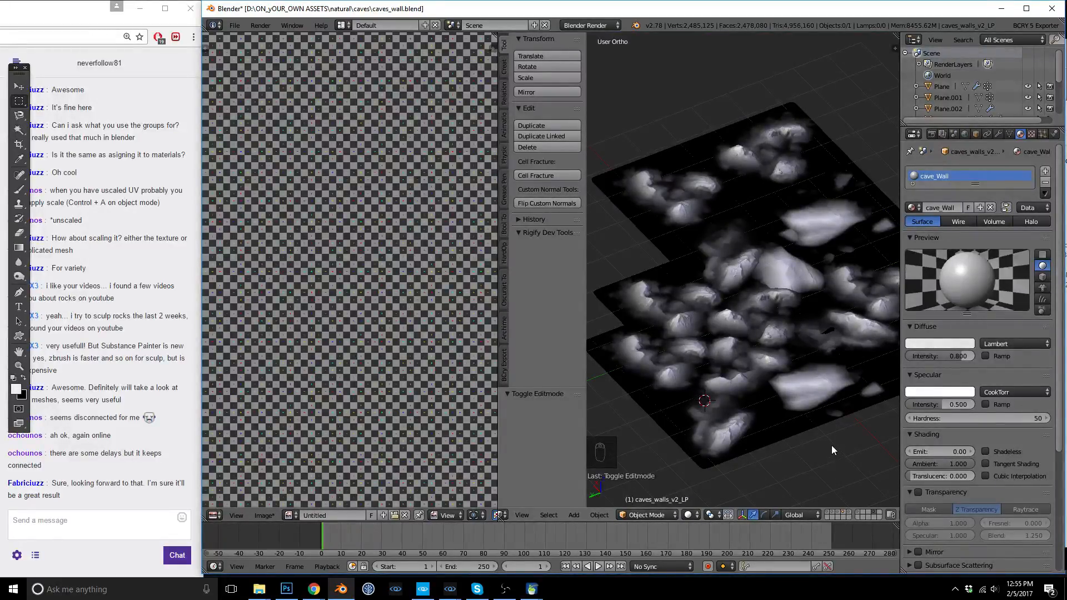
key("2")
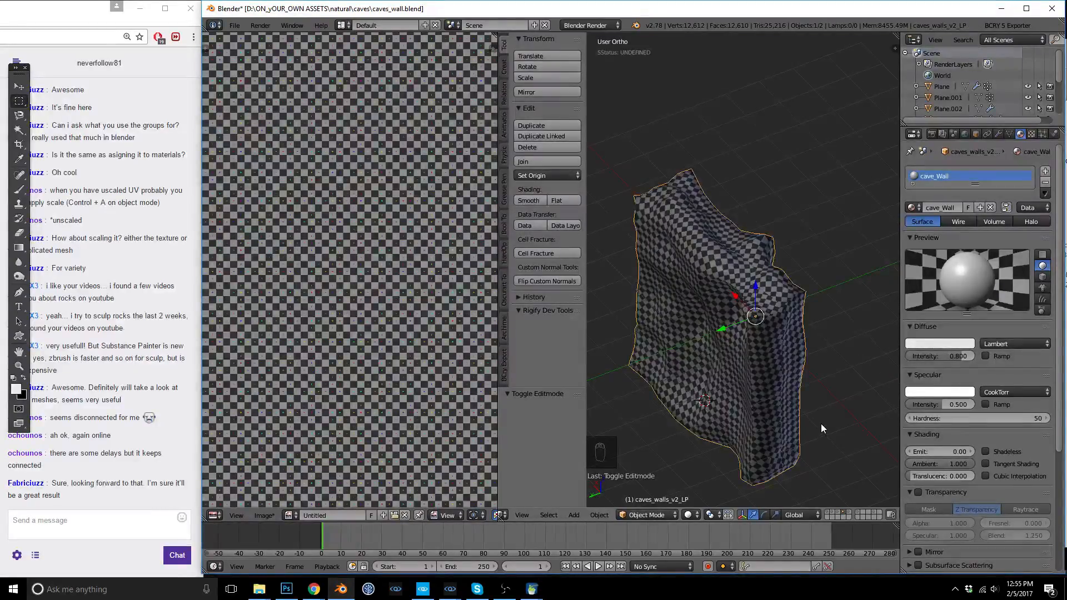
Examine the checker-textured low-poly cave wall mesh up close and from several sides.
middle_click_drag(769, 296, 775, 290)
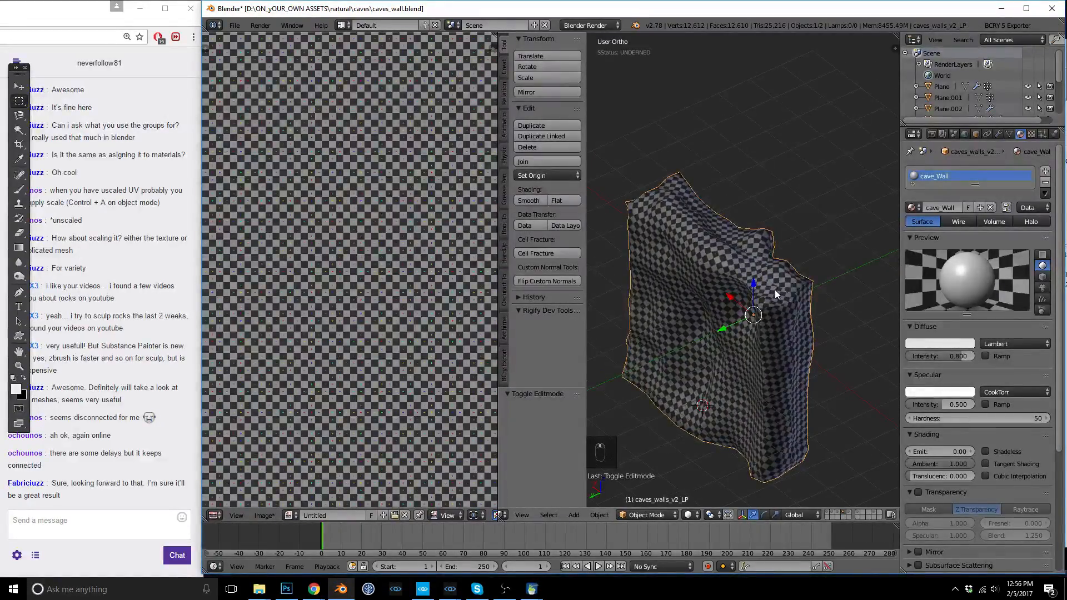
scroll(752, 321, "down", 2)
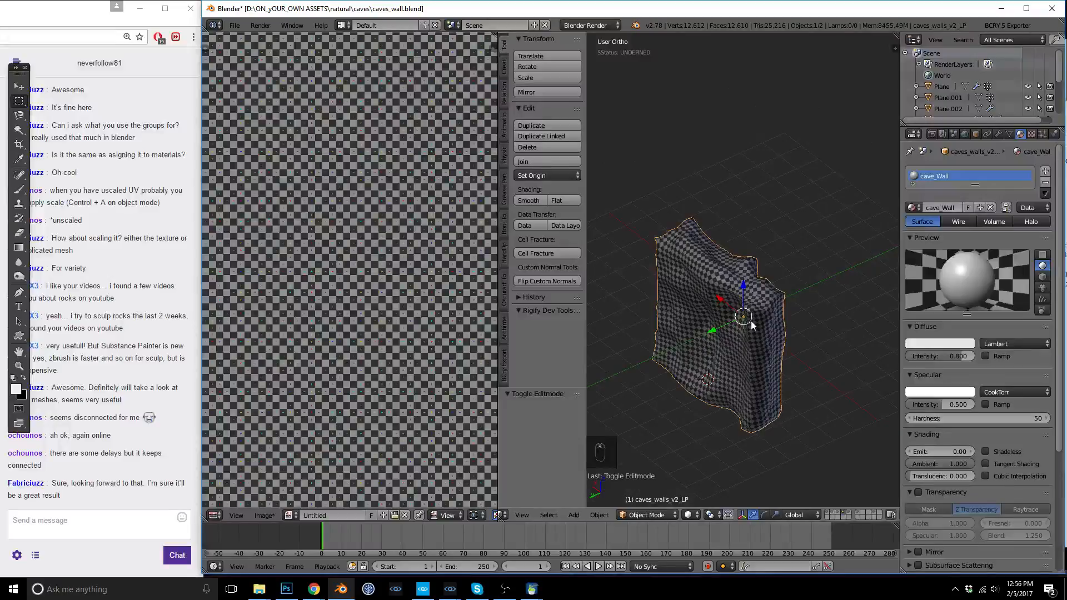
key("g")
right_click(828, 291)
key("Tab")
scroll(740, 303, "up", 4)
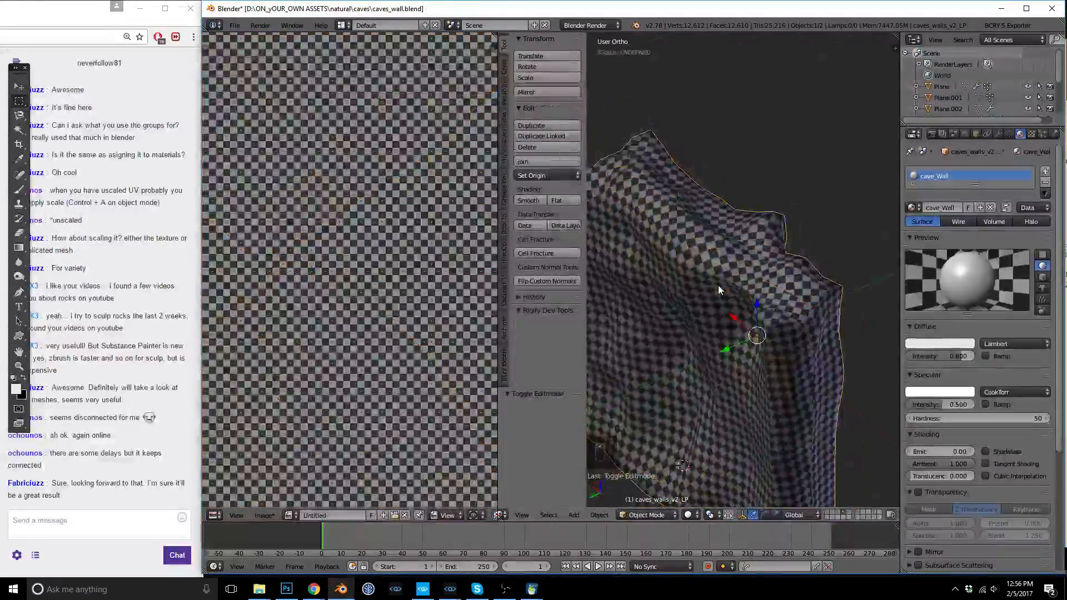
scroll(797, 269, "down", 5)
mouse_move(813, 311)
middle_mouse_down()
mouse_move(828, 264)
mouse_move(819, 252)
mouse_move(801, 319)
middle_mouse_up()
key("KP_Decimal")
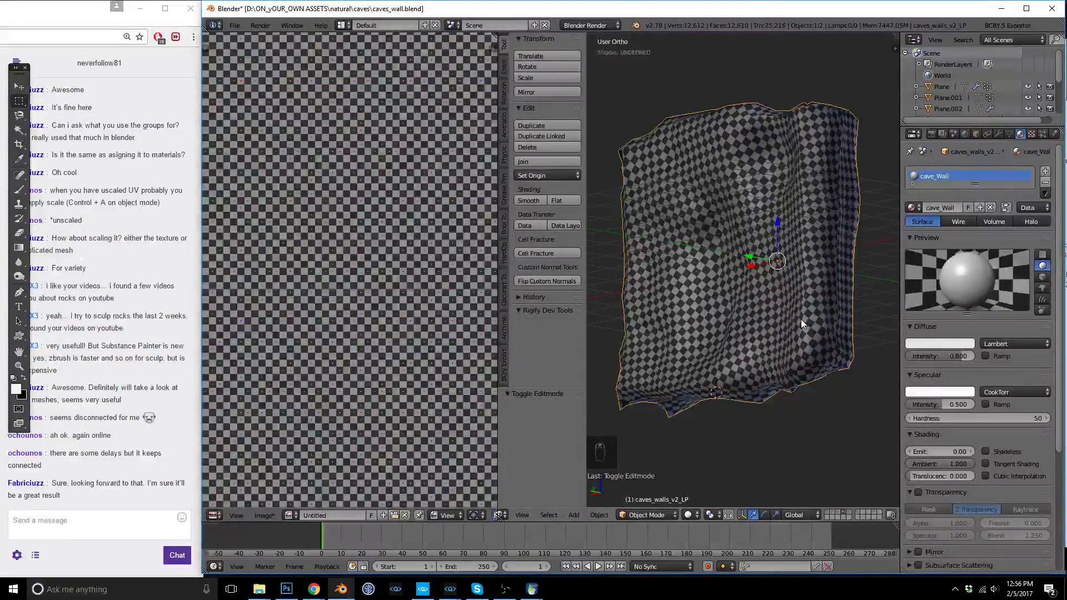
Show only the first scene layer, which holds the high-poly cave wall, and examine its mesh density in wireframe against the low-poly version.
mouse_move(504, 588)
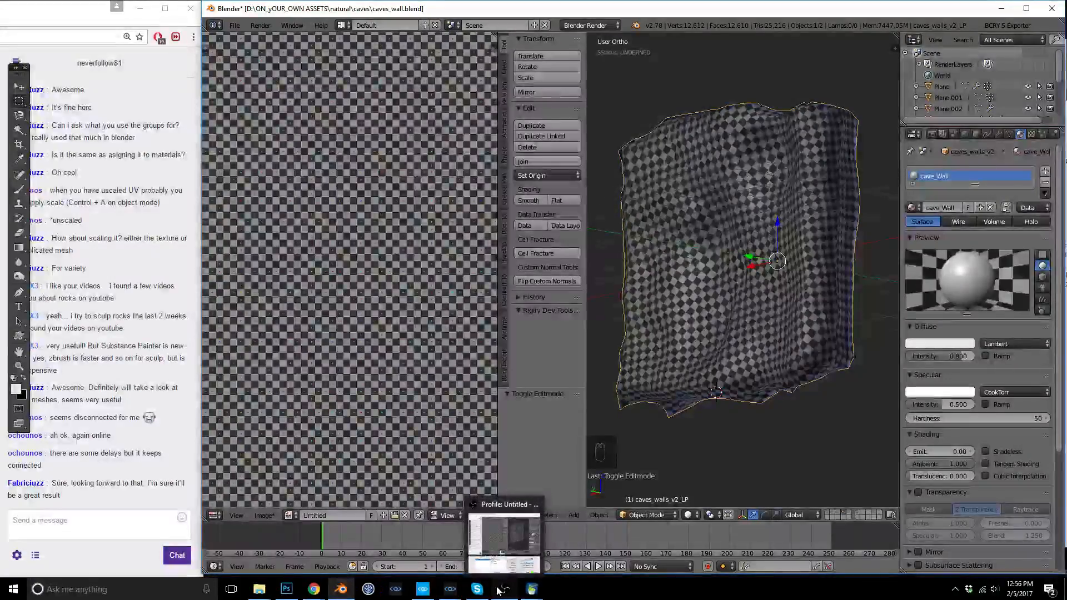
scroll(804, 296, "down", 3)
middle_click_drag(805, 295, 794, 325)
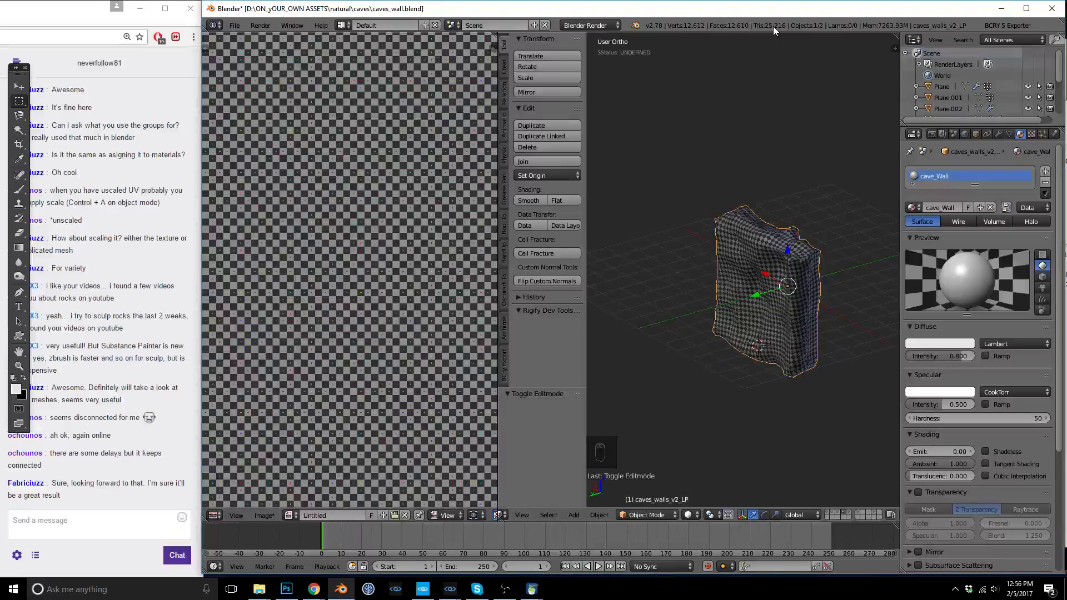
scroll(811, 258, "up", 10)
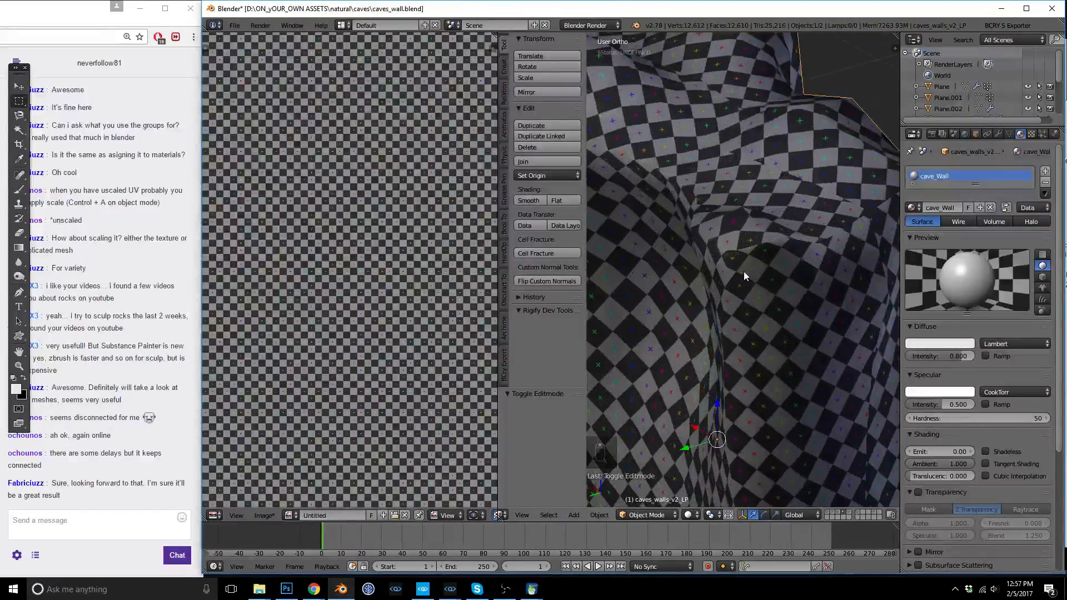
scroll(745, 276, "down", 10)
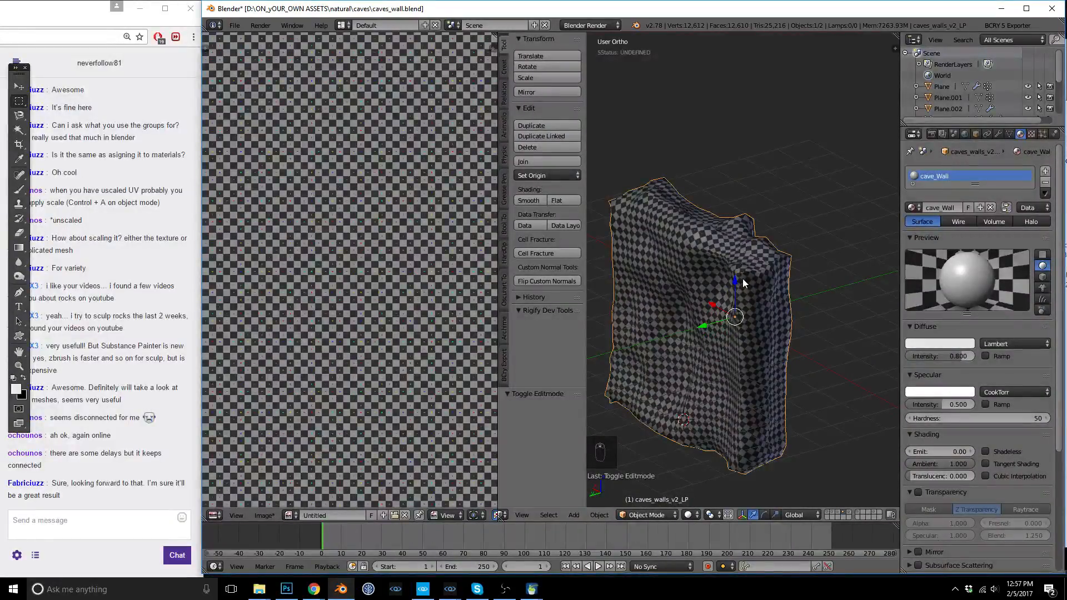
key("1")
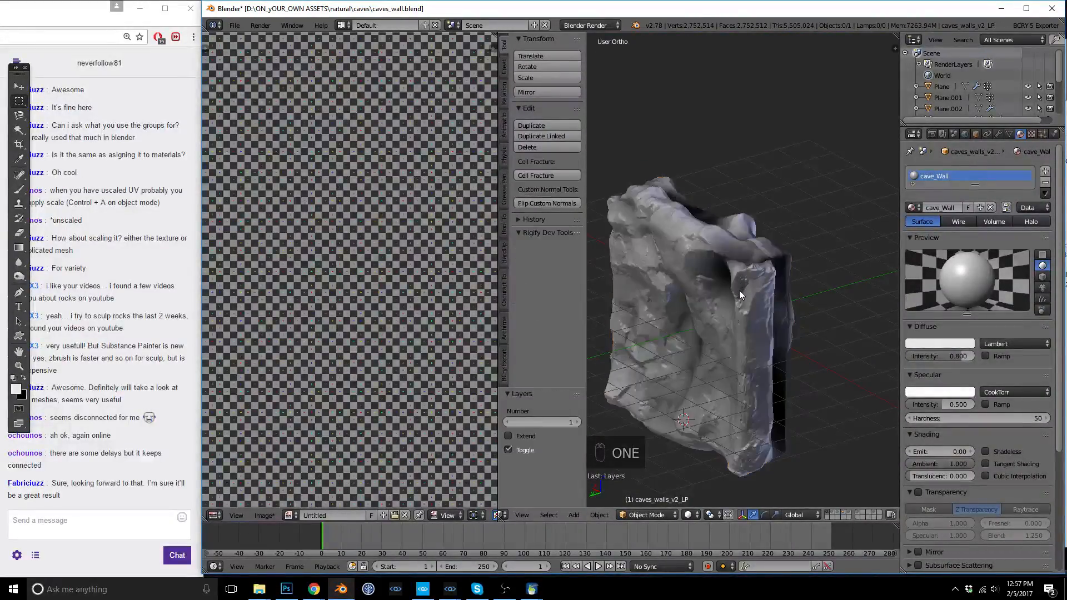
scroll(739, 290, "up", 1)
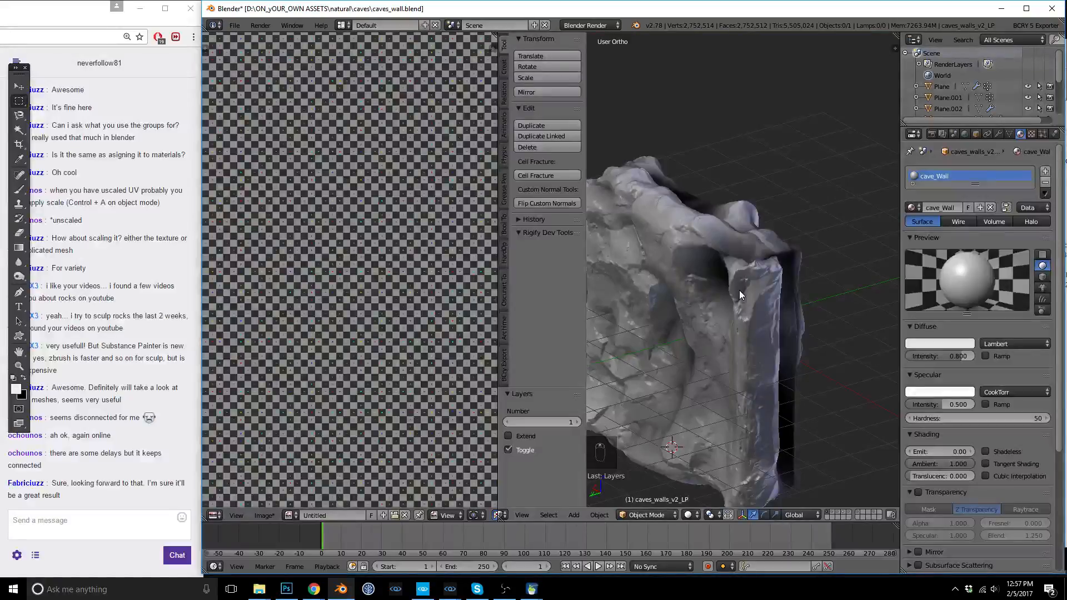
key("z")
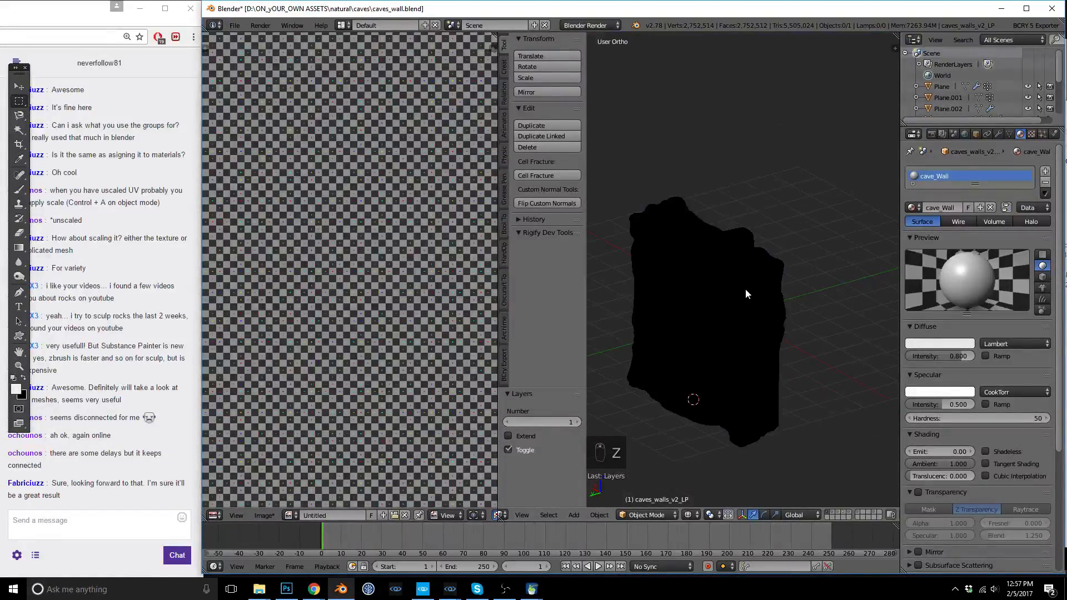
scroll(746, 290, "up", 3)
scroll(764, 307, "up", 4)
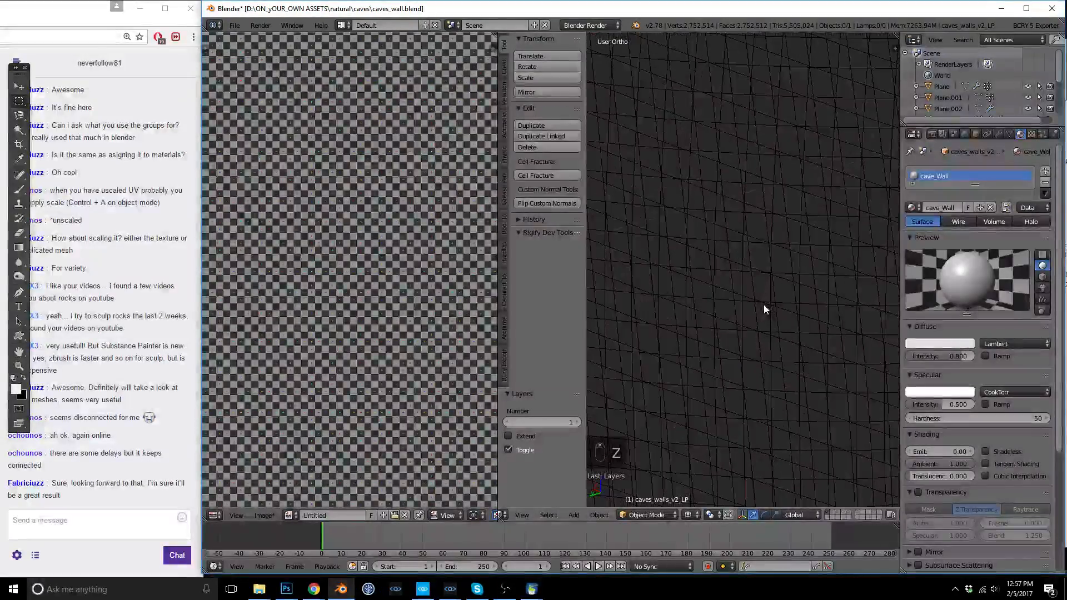
Select the high-poly cave wall sculpt and try to hide it.
right_click(798, 292)
key("g")
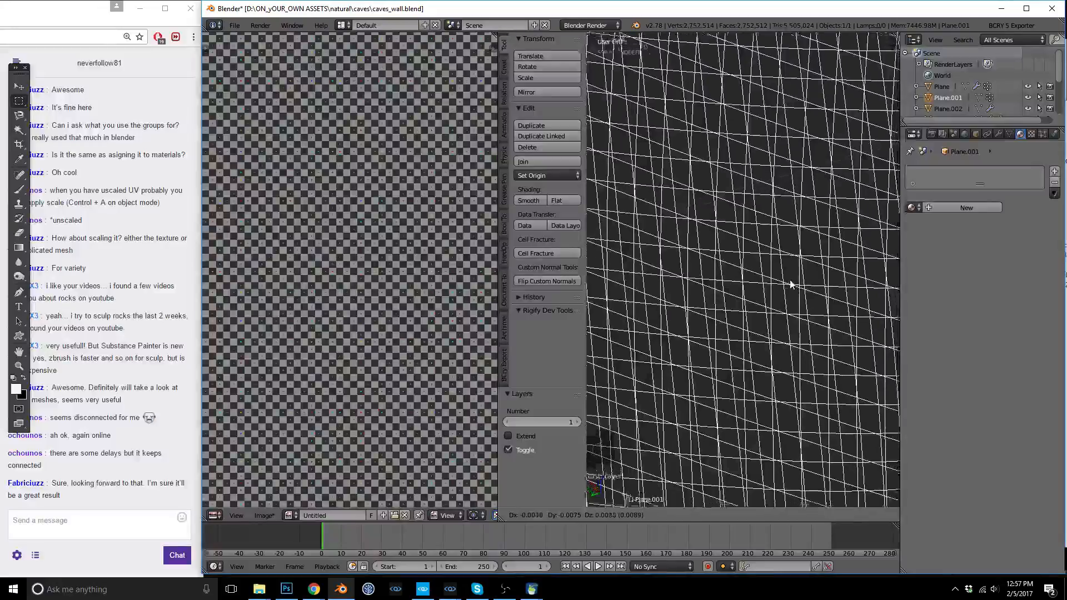
right_click(792, 287)
scroll(786, 262, "down", 8)
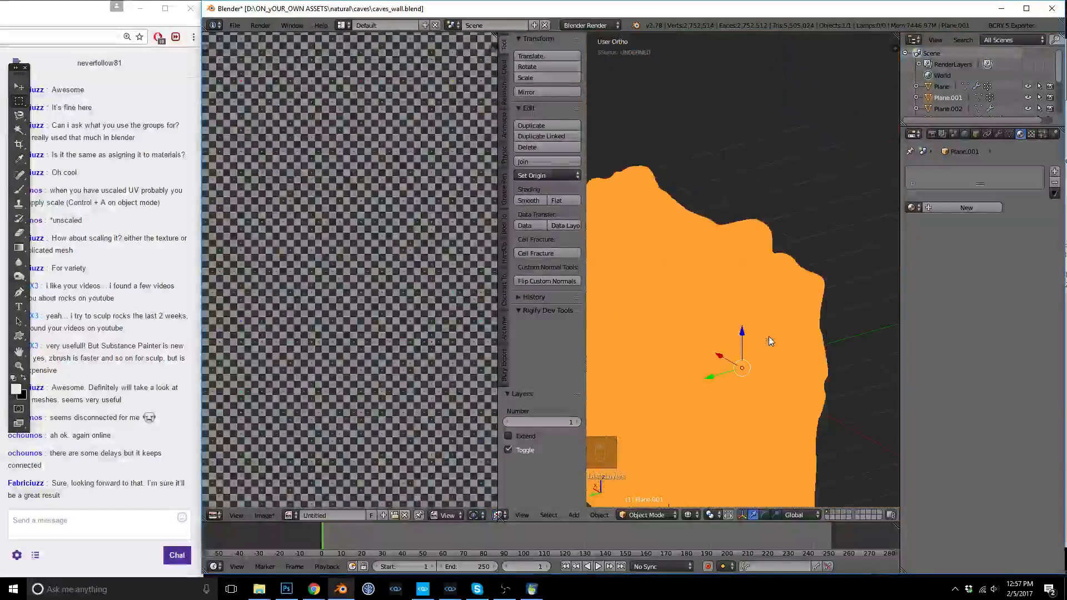
scroll(769, 336, "down", 2)
key("h")
scroll(773, 318, "down", 2)
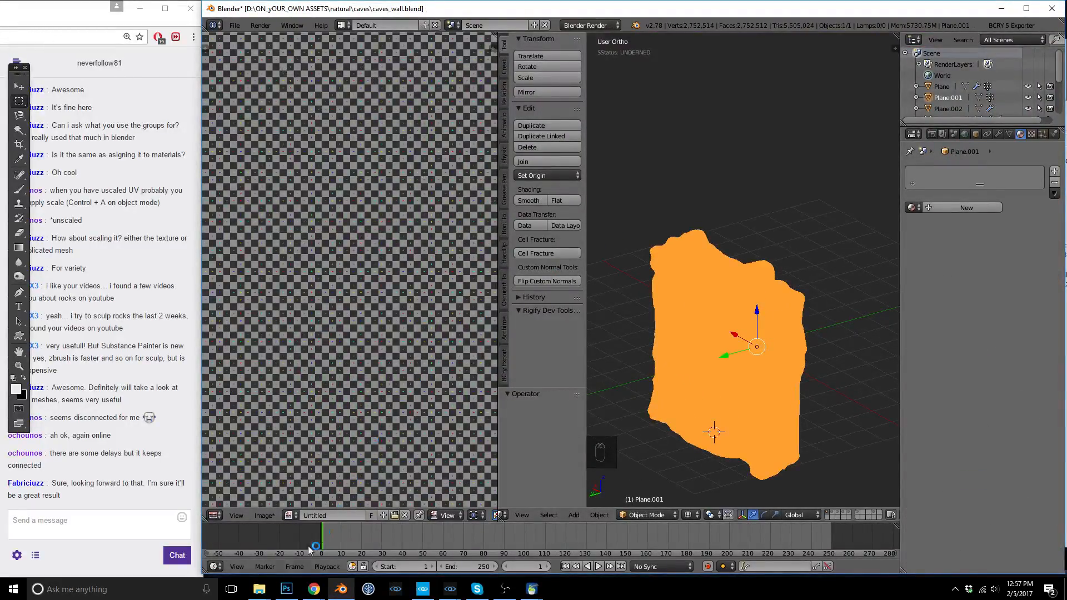
Launch a second Blender instance, fit its window beside the chat, and dismiss the splash screen.
left_click(118, 592)
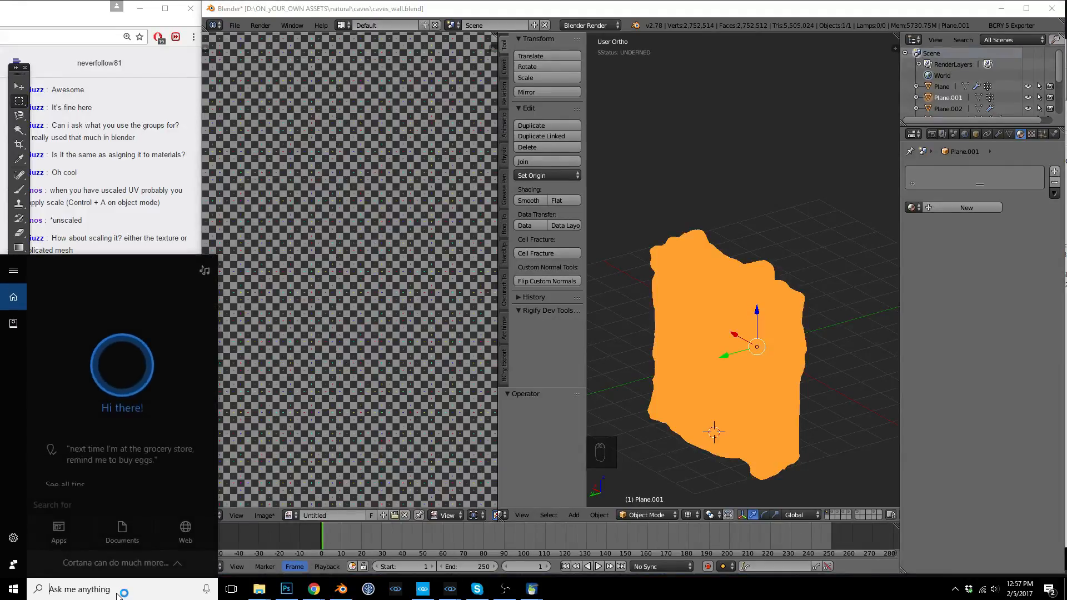
type("ble")
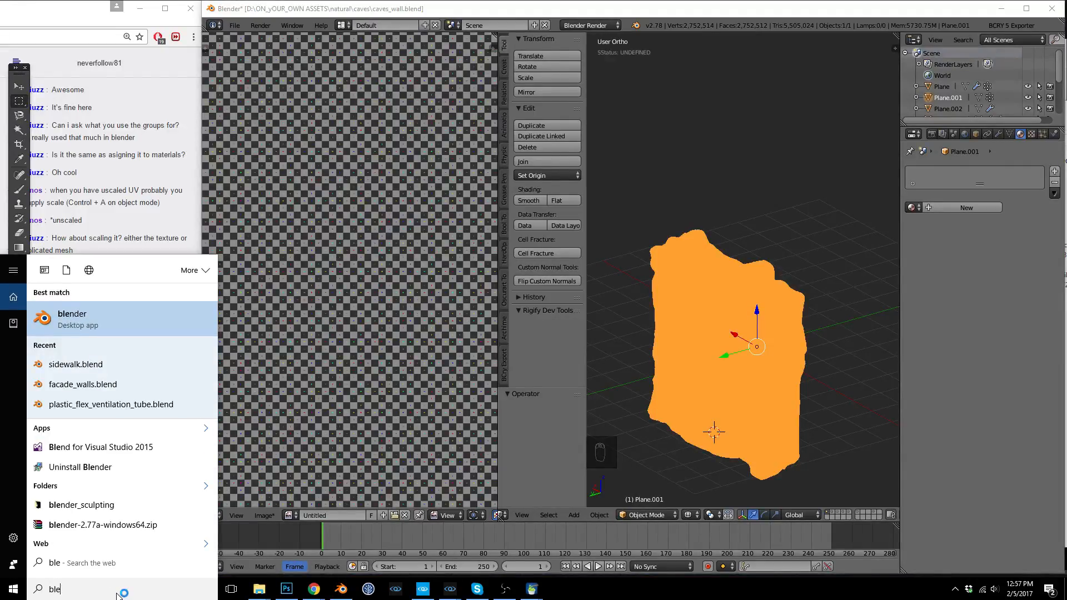
left_click(83, 309)
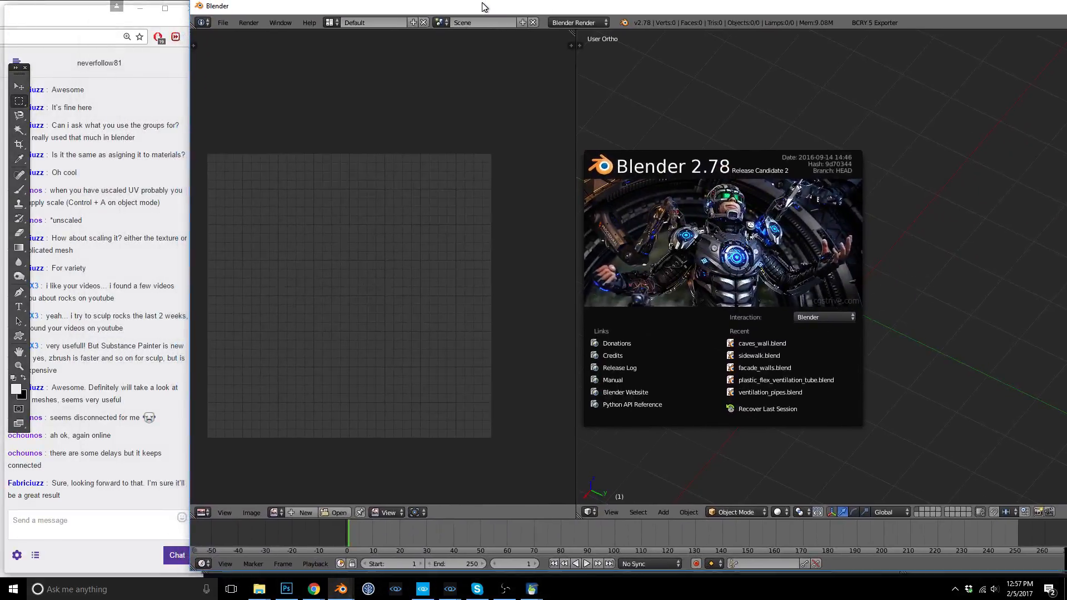
double_click(482, 7)
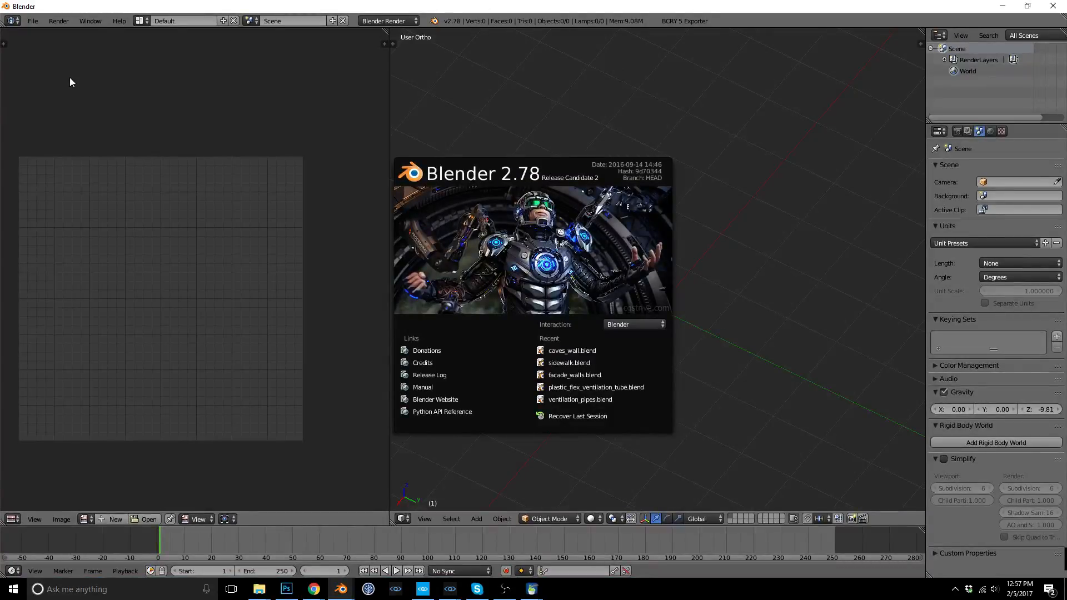
left_click_drag(155, 8, 361, 15)
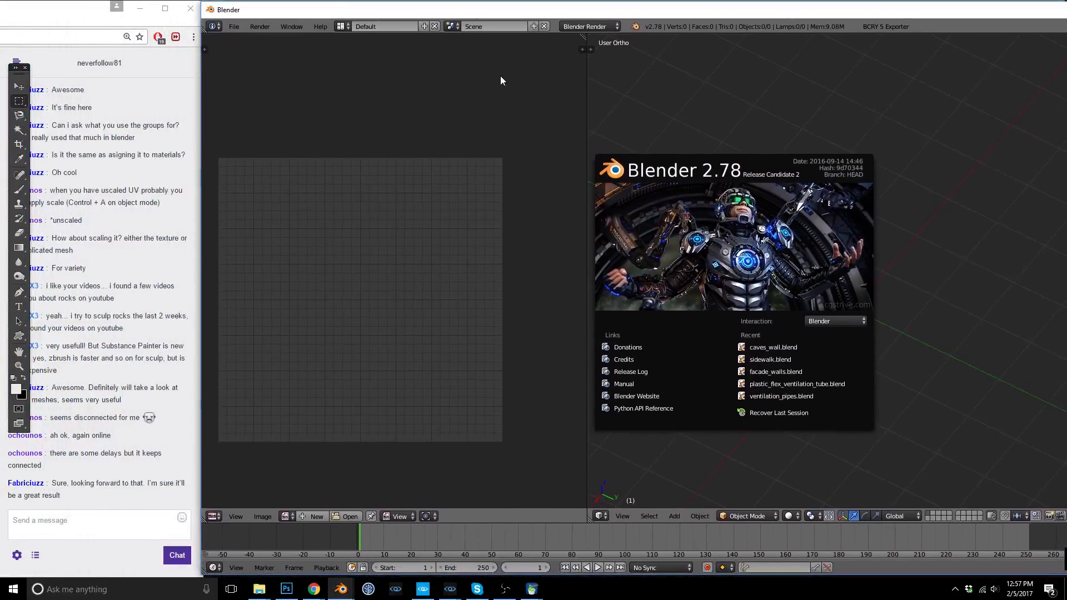
left_click_drag(1066, 248, 1064, 247)
left_click(230, 25)
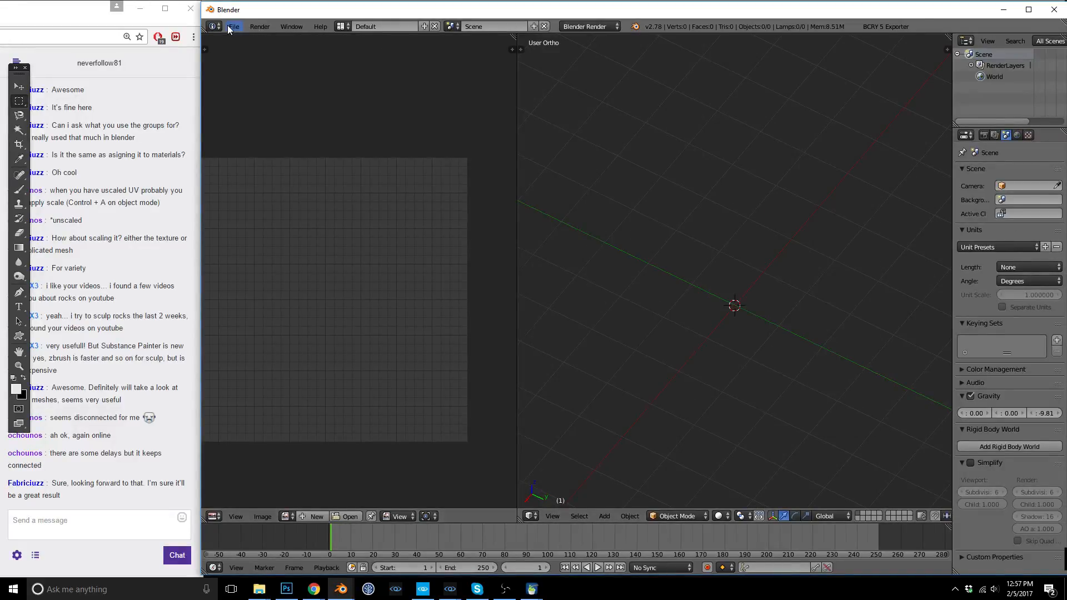
Import the Wavefront file caves_walls_LP_for_bake.obj from the caves folder into the empty scene.
left_click(234, 26)
mouse_move(274, 228)
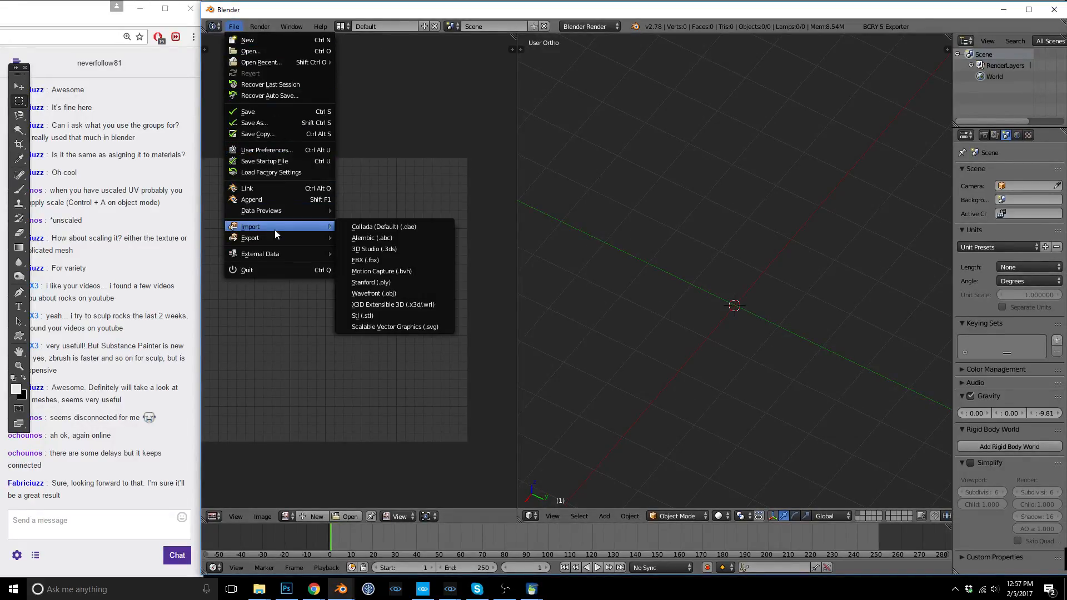
left_click(395, 296)
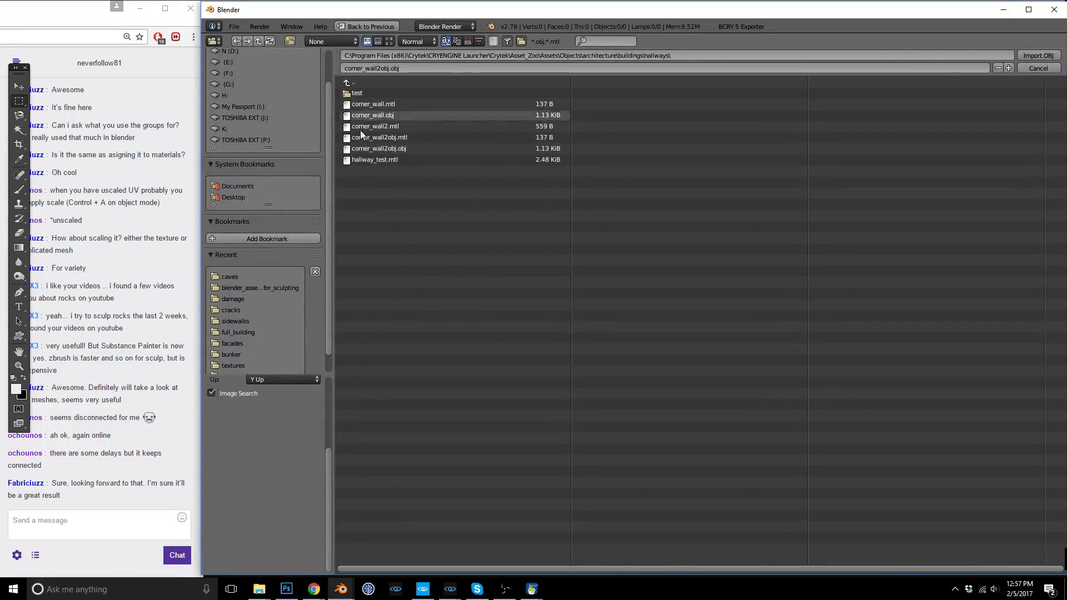
left_click(233, 276)
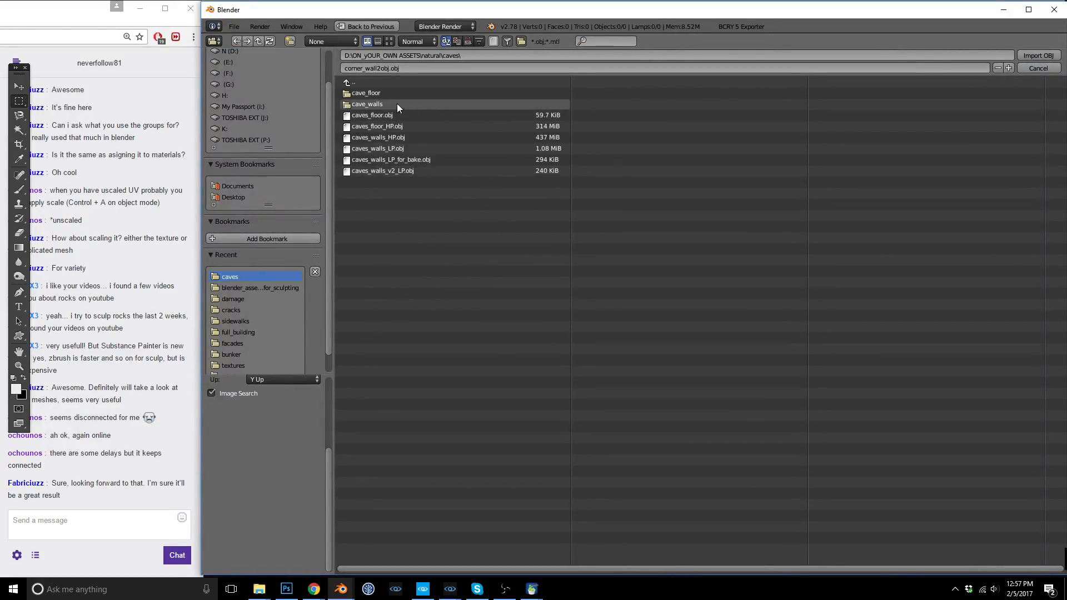
double_click(412, 160)
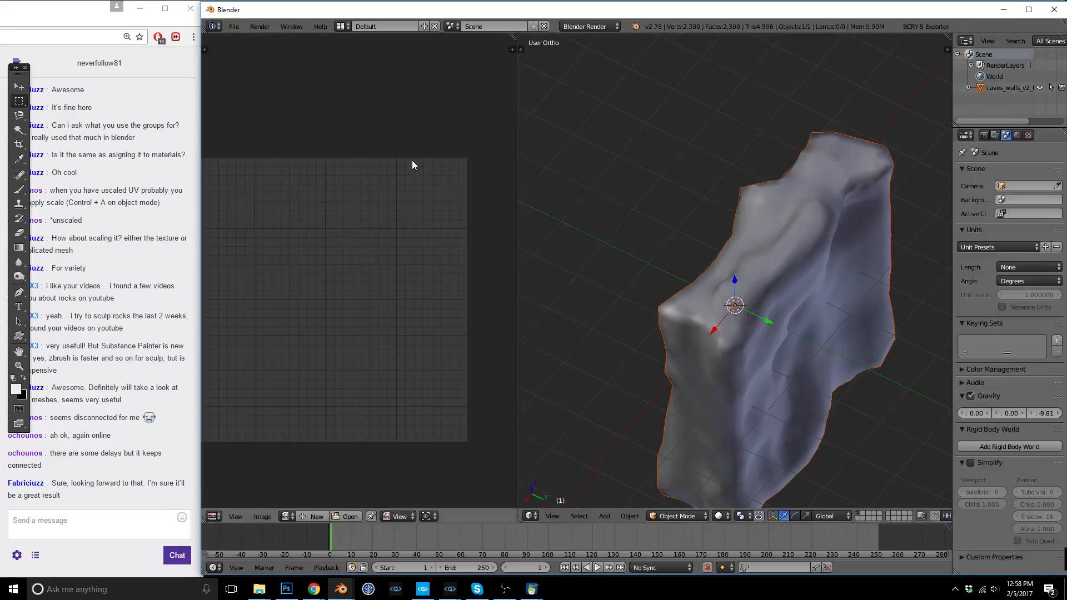
Select the imported low-poly cave wall and examine its mesh in Edit Mode and from several sides.
scroll(722, 293, "down", 2)
scroll(722, 302, "up", 3)
right_click(722, 303)
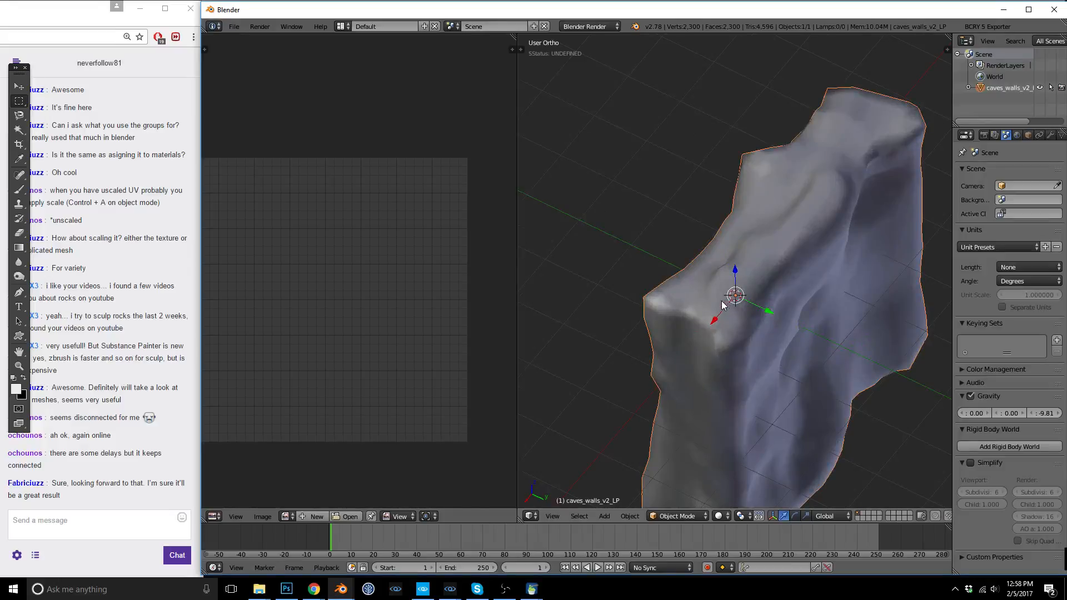
key("Tab")
scroll(744, 287, "up", 4)
key("Tab")
scroll(744, 290, "down", 3)
middle_click_drag(689, 326, 801, 274)
scroll(802, 274, "down", 3)
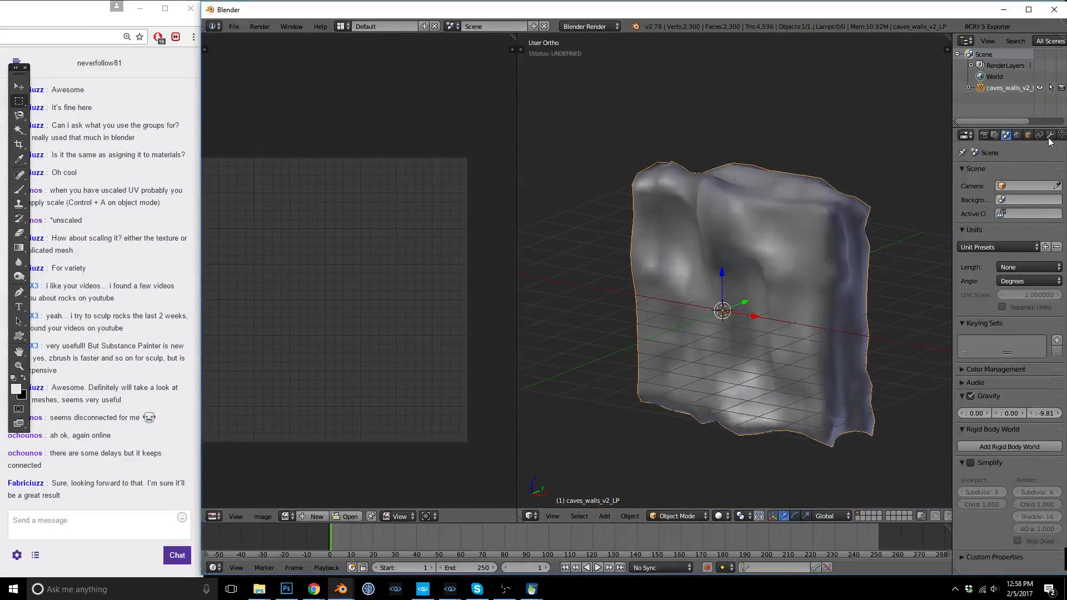
Widen the properties area and give the cave wall a new material named walls.
left_click_drag(950, 159, 889, 160)
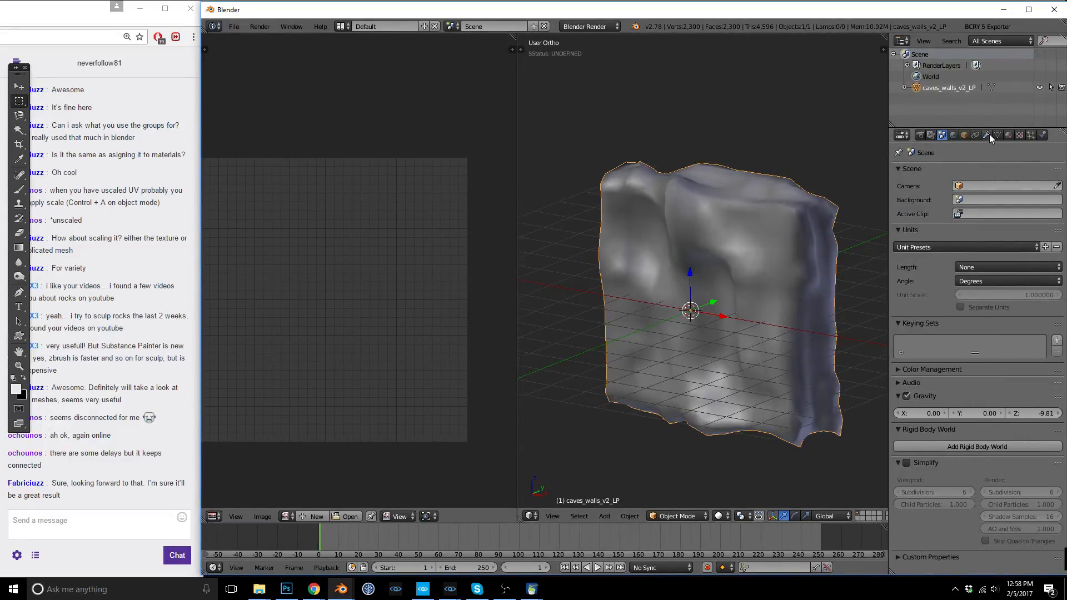
left_click(1008, 135)
left_click(943, 208)
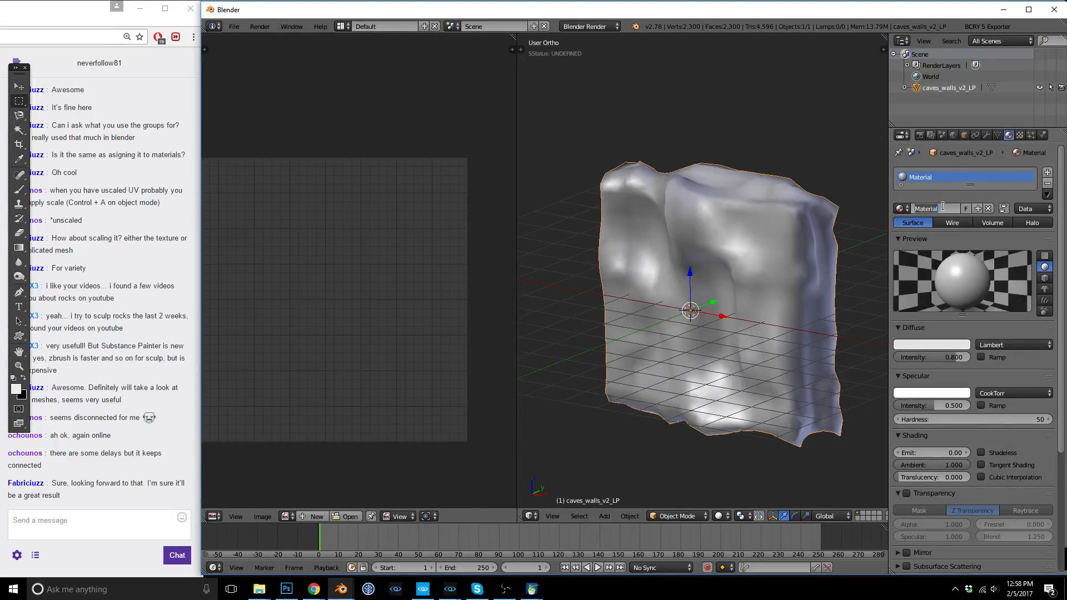
type("ca")
Hide the cave wall and import the Wavefront file caves_floor.obj from the caves folder.
middle_click_drag(755, 259, 741, 264)
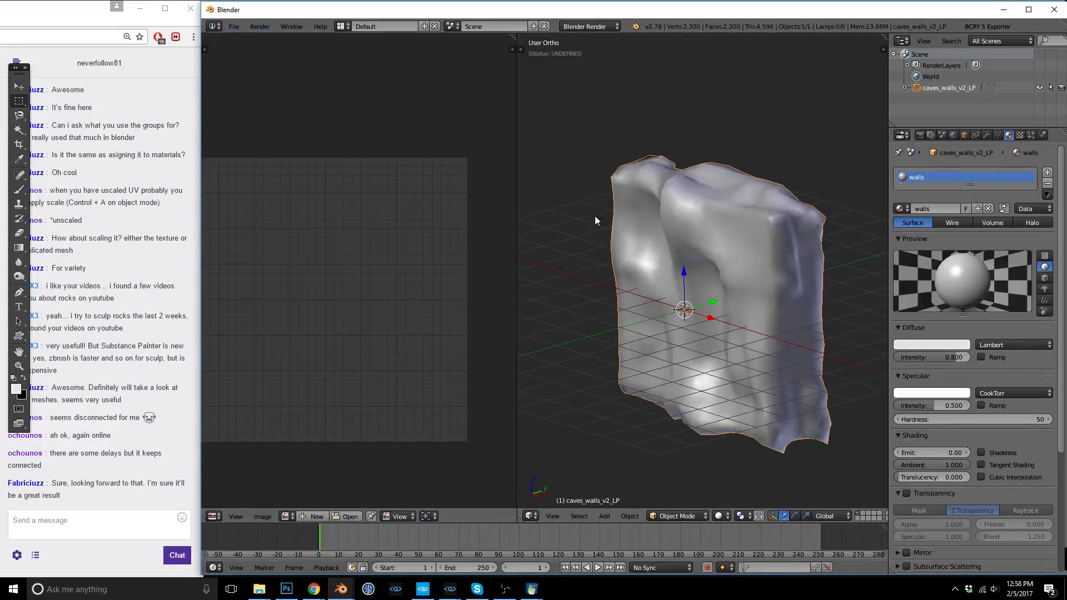
key("h")
left_click(234, 27)
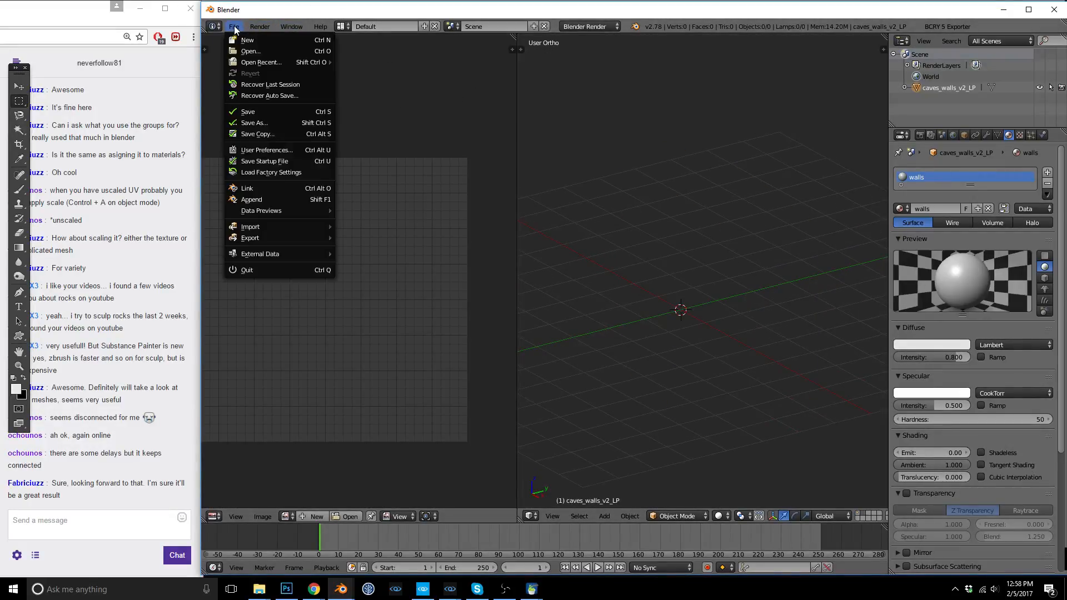
mouse_move(284, 225)
left_click(390, 293)
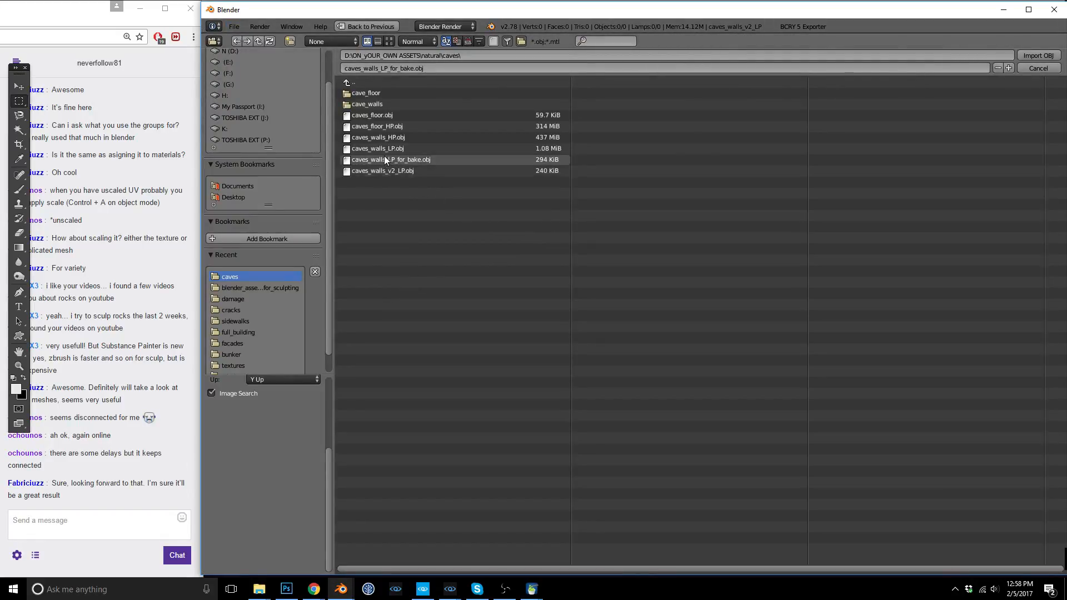
double_click(378, 116)
Select the imported cave floor and give it a new material named floor.
middle_click_drag(656, 291, 772, 298)
scroll(675, 307, "up", 3)
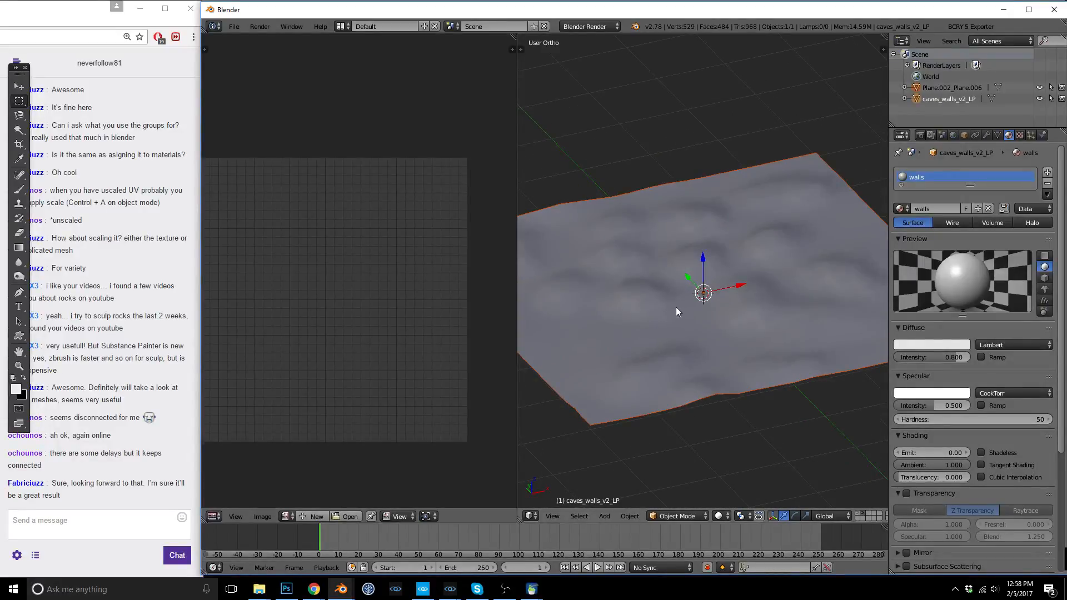
middle_click_drag(676, 307, 712, 304)
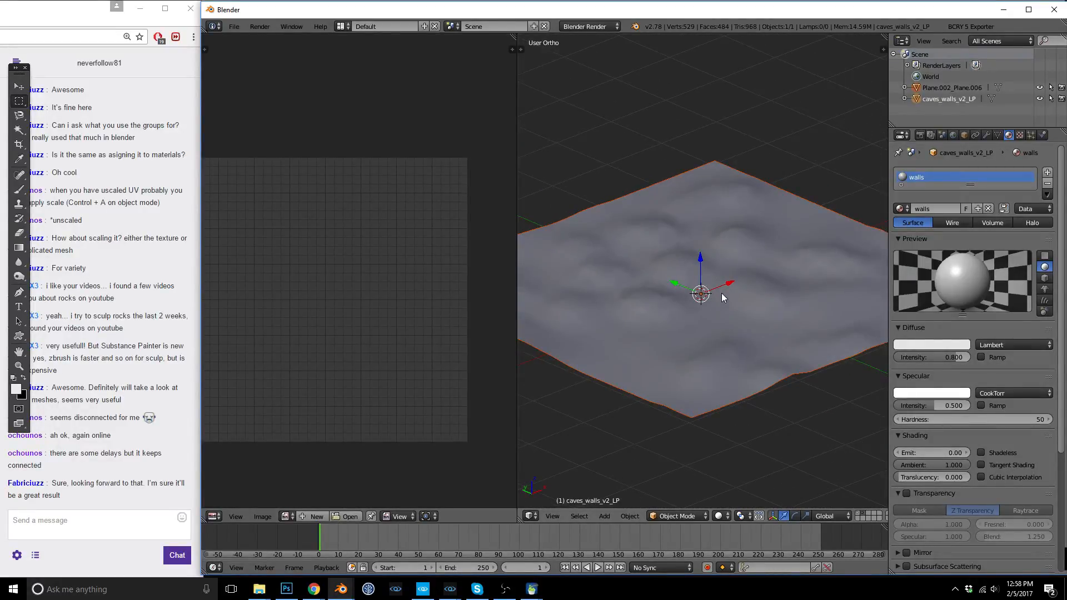
scroll(694, 304, "down", 2)
scroll(693, 305, "up", 3)
right_click(693, 305)
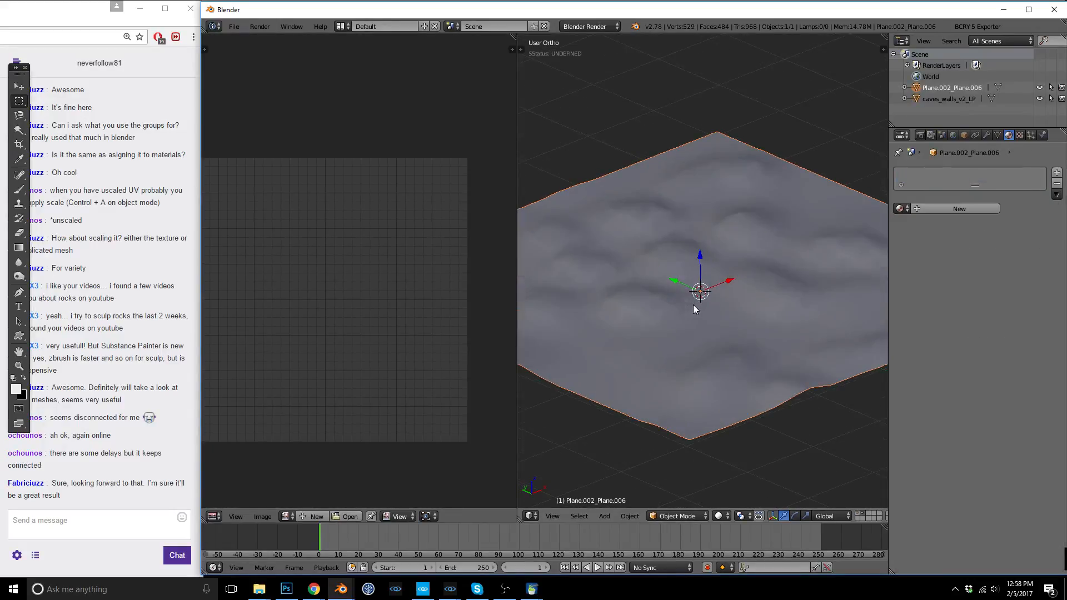
left_click(959, 208)
type("floor")
key("Return")
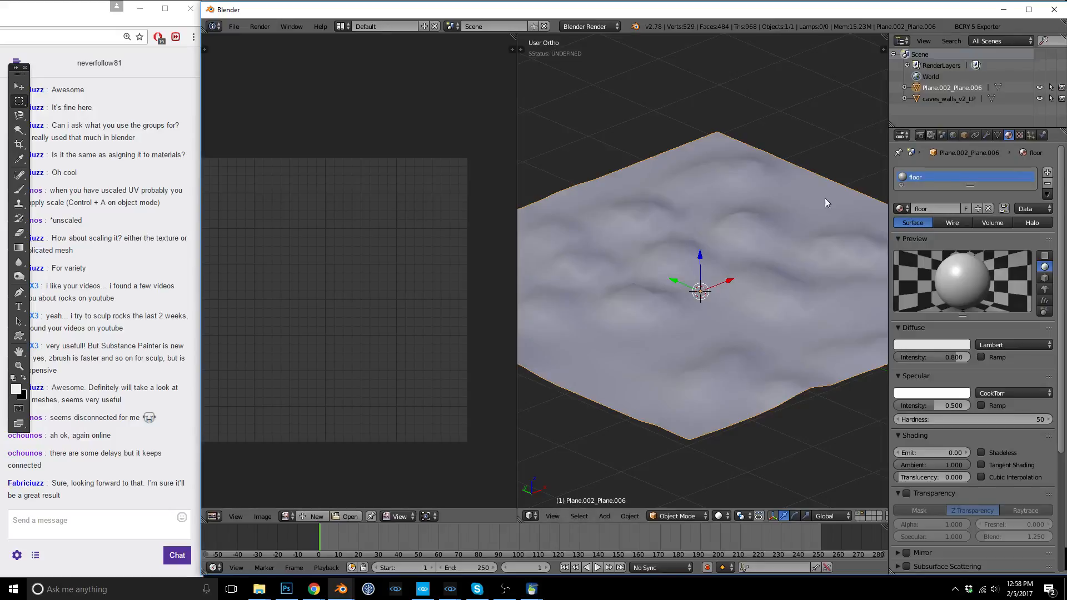
middle_click_drag(727, 252, 705, 251)
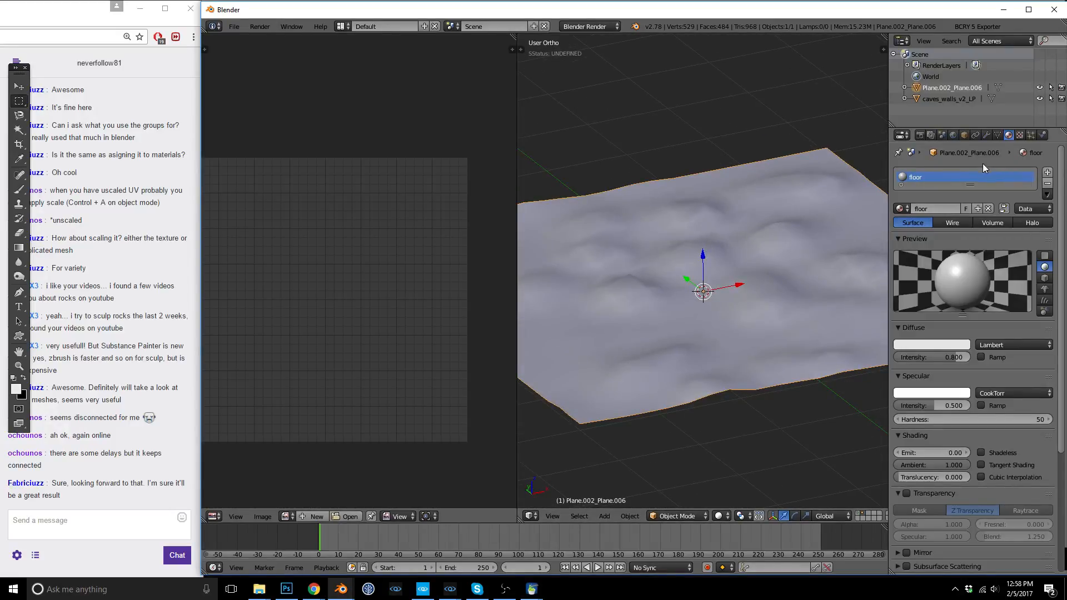
middle_click_drag(798, 214, 752, 260)
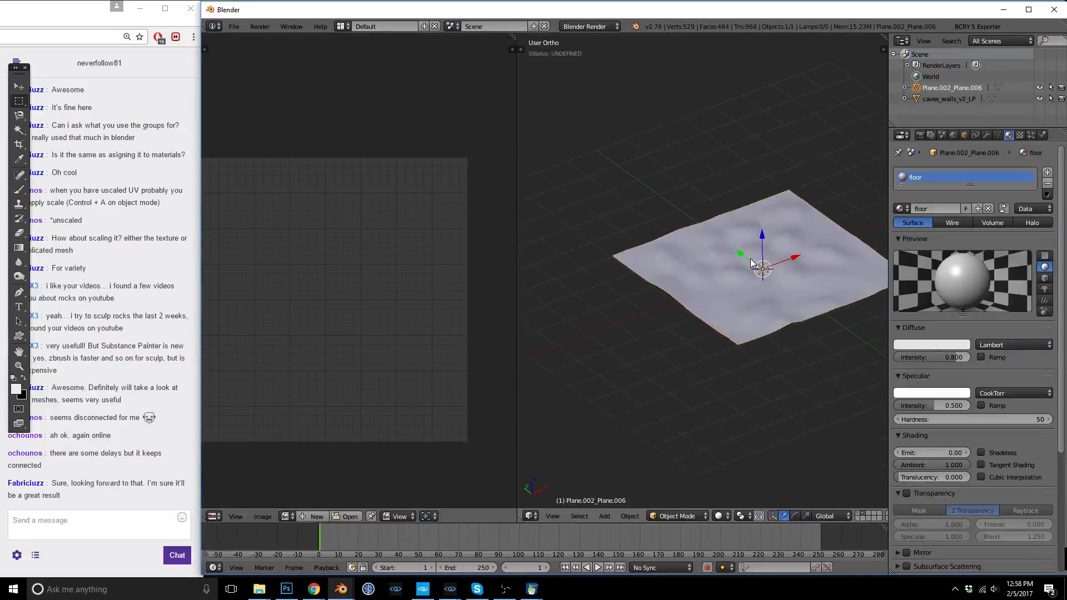
scroll(749, 258, "up", 3)
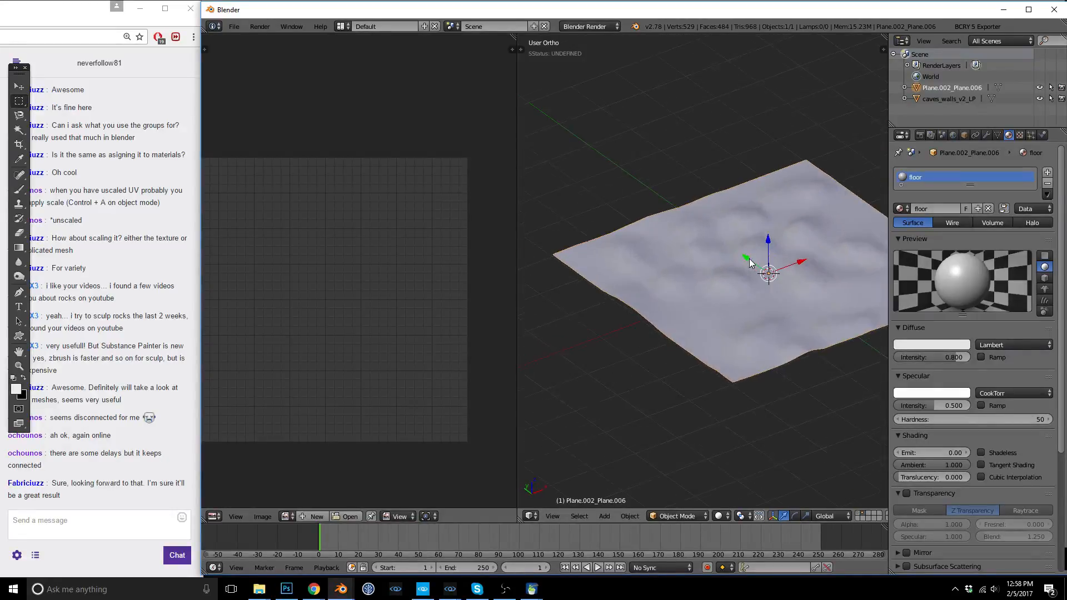
Add a CGF export node named cave_floor for the selected cave floor.
left_click(973, 26)
left_click(950, 55)
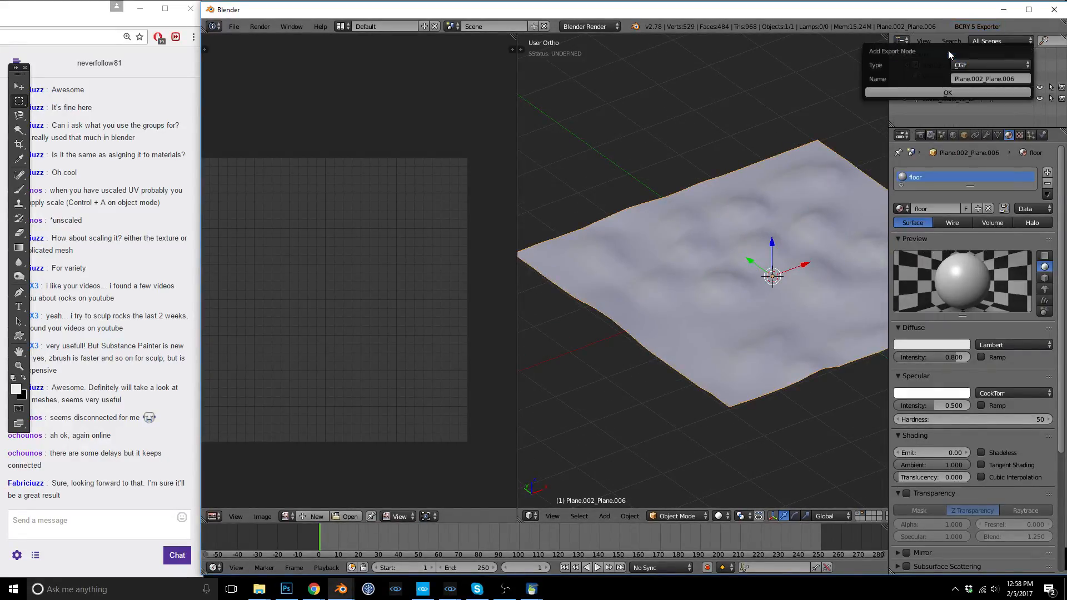
left_click(1019, 79)
type("cave")
left_click(952, 91)
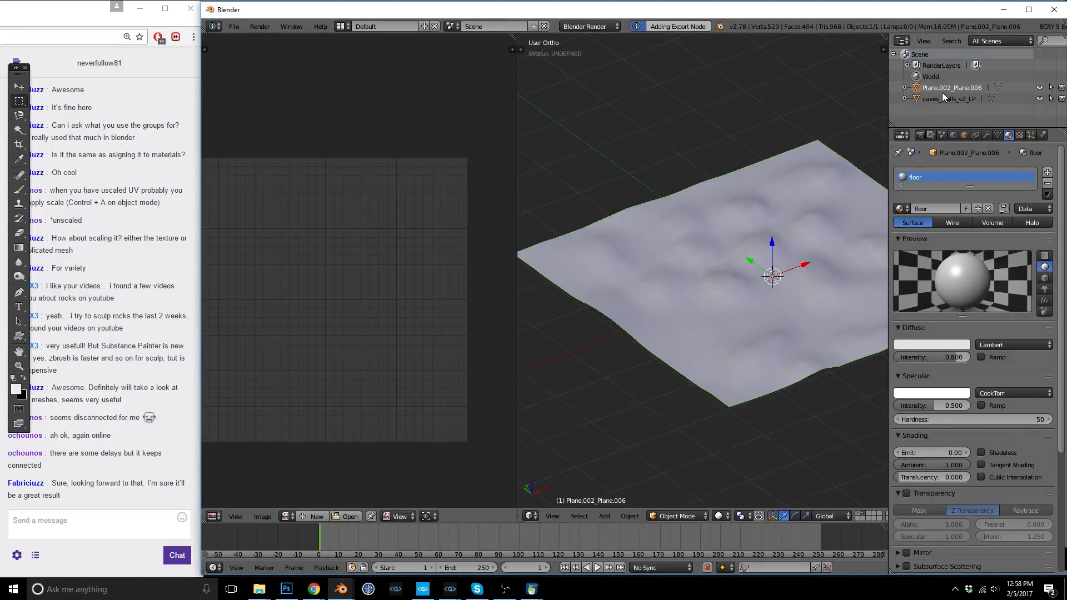
Update the floor's material name for the export node cave_floor, with the physics proxy set to None.
left_click(1045, 26)
mouse_move(1017, 114)
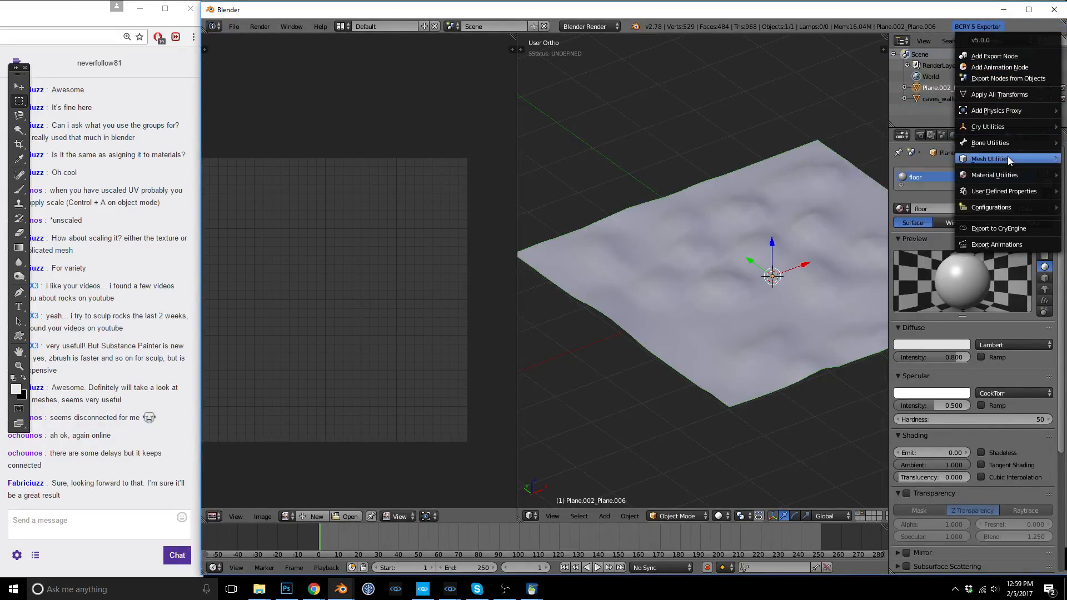
mouse_move(1009, 160)
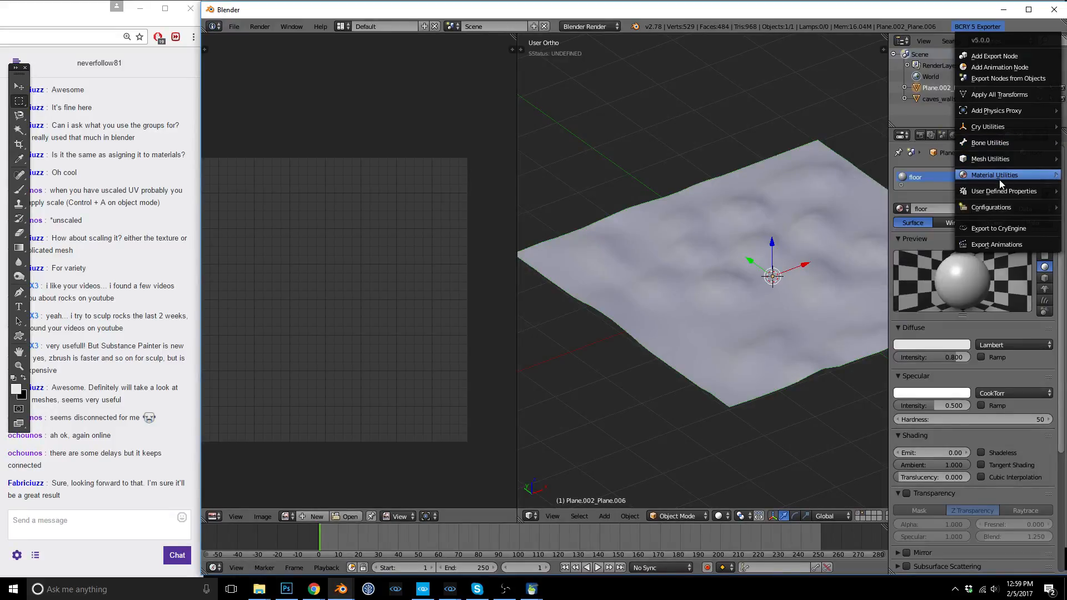
mouse_move(999, 179)
left_click(905, 187)
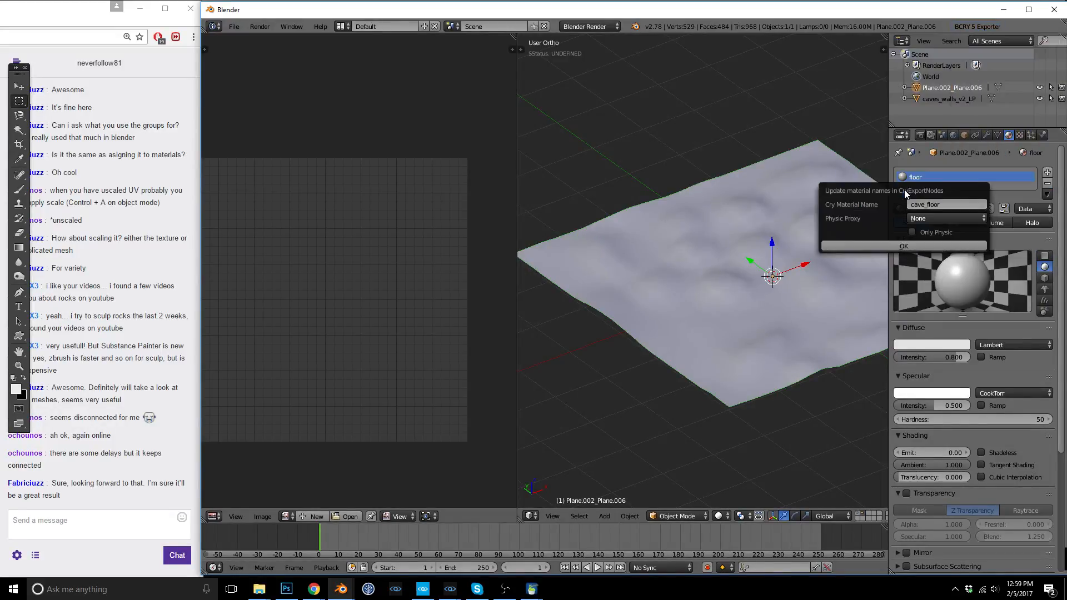
left_click(904, 246)
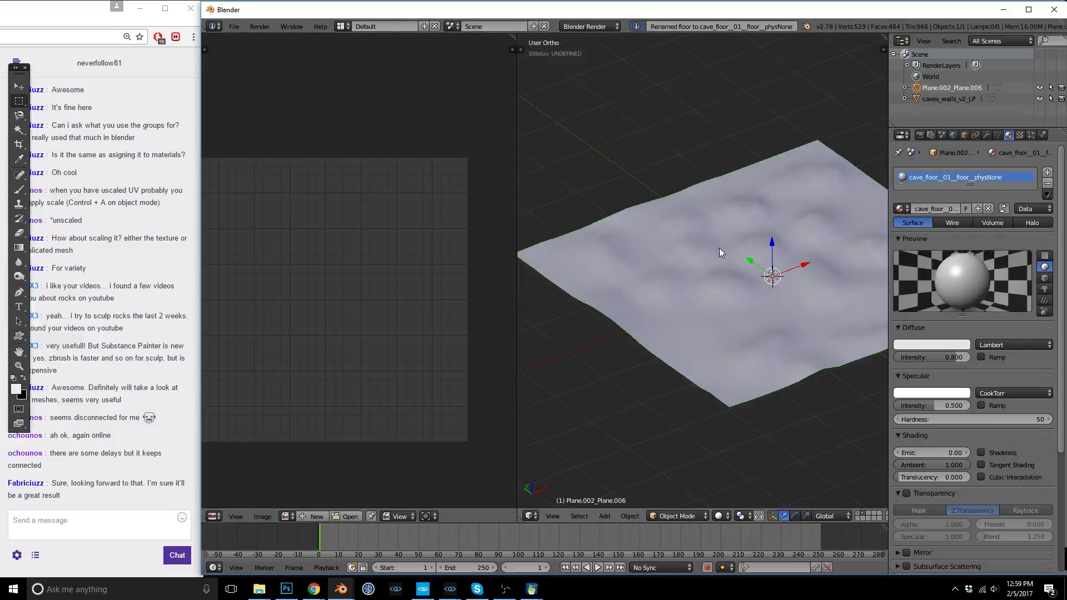
Add a box physics proxy to the cave floor, add the floor to the selection and inspect both.
scroll(1010, 29, "down", 5)
left_click(1005, 26)
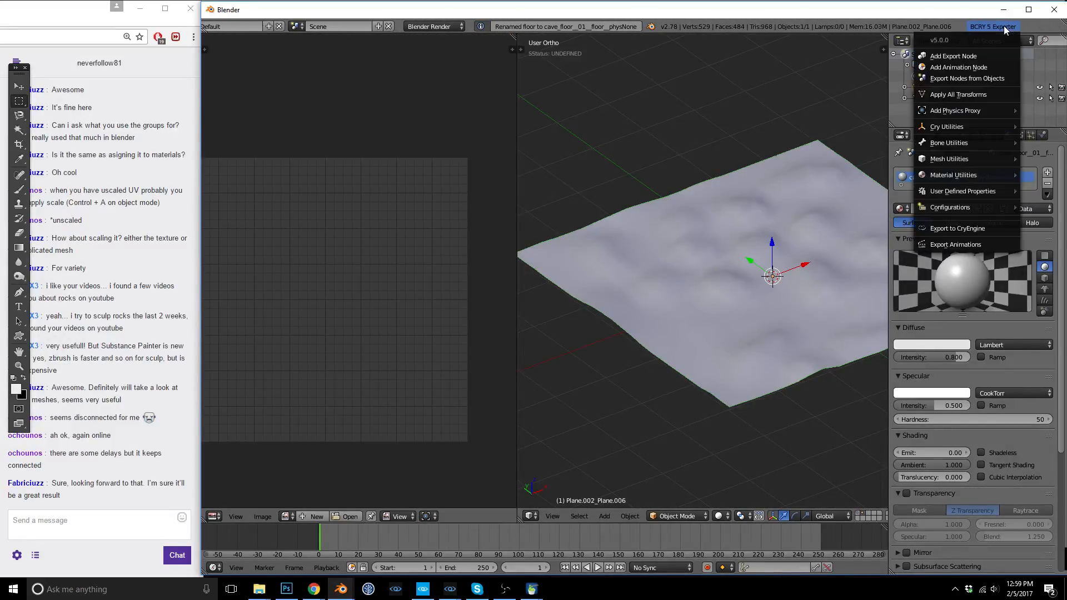
mouse_move(969, 110)
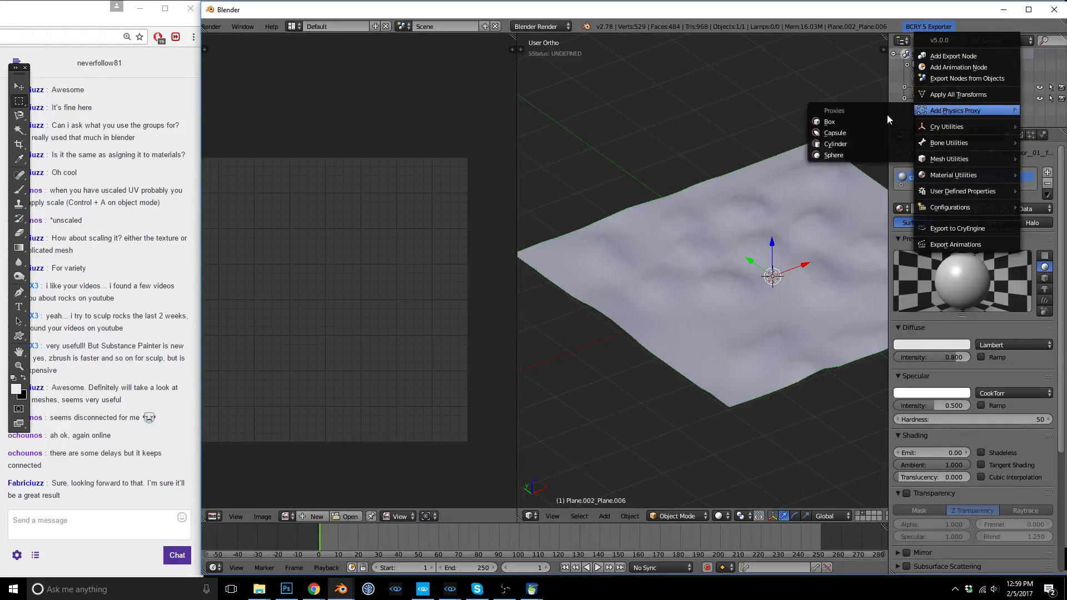
left_click(834, 122)
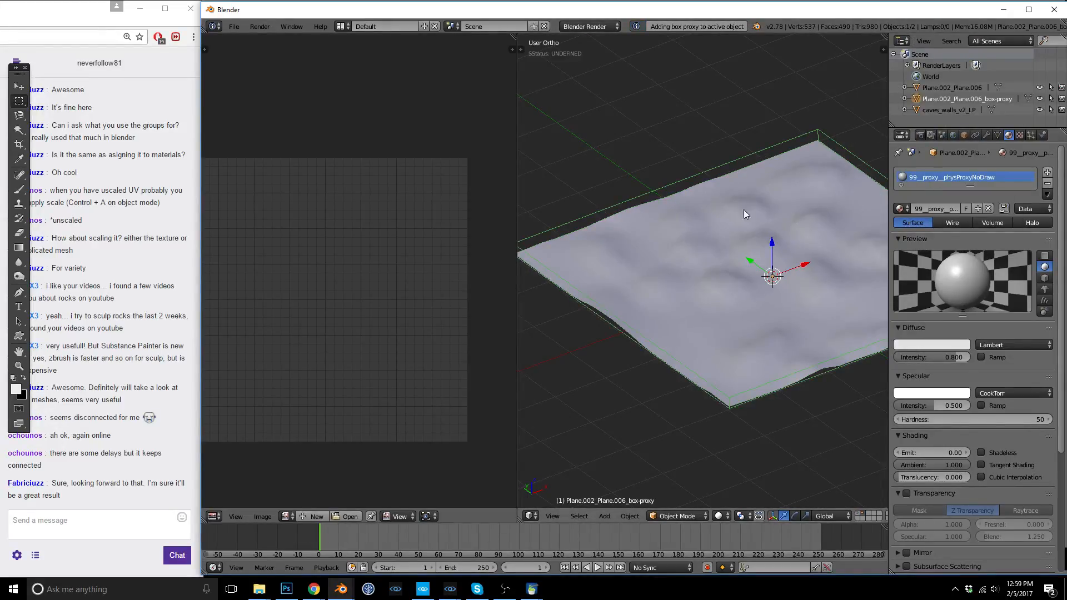
right_click(763, 222, "shift")
scroll(761, 223, "down", 2)
mouse_move(747, 223)
middle_mouse_down()
mouse_move(740, 187)
mouse_move(734, 239)
middle_mouse_up()
key("z")
key("z")
Start the CryEngine export of the cave floor and enable Generate Materials.
left_click(290, 28)
left_click(317, 94)
left_click_drag(340, 83, 298, 94)
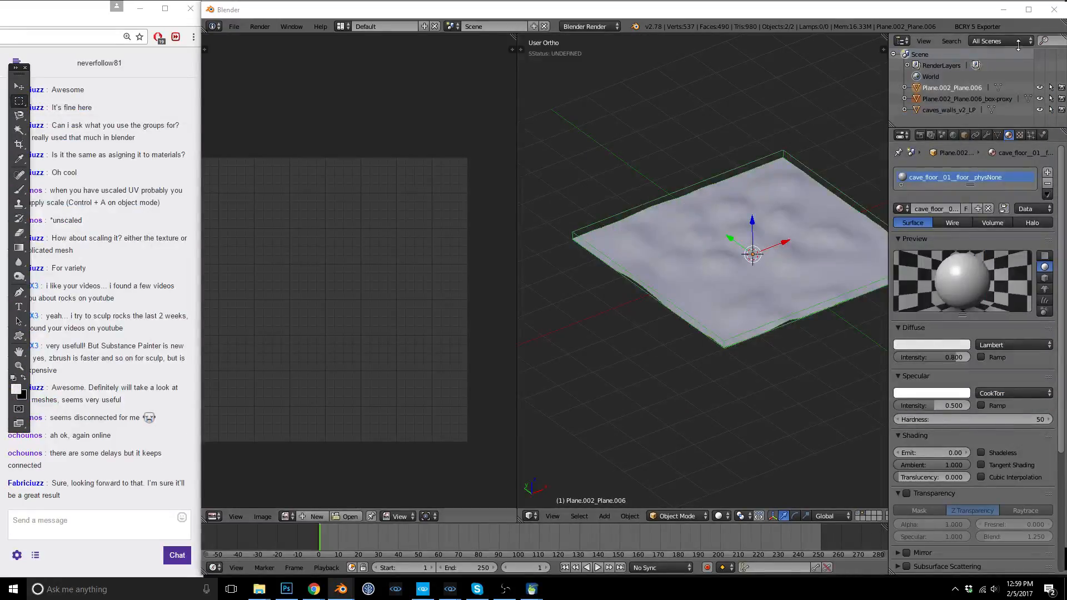
left_click(977, 28)
left_click(957, 232)
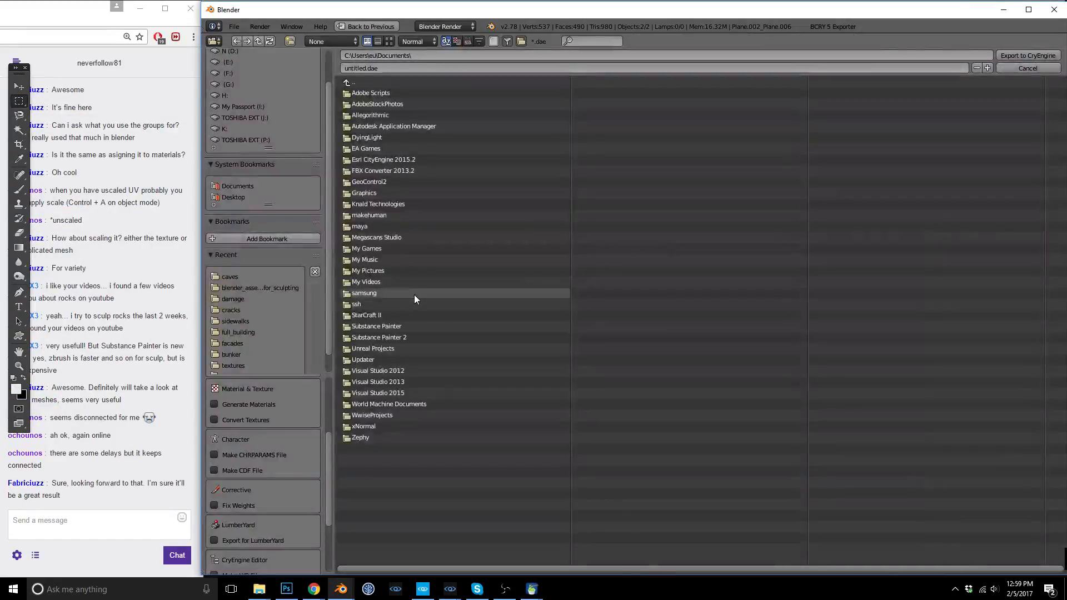
left_click(253, 515)
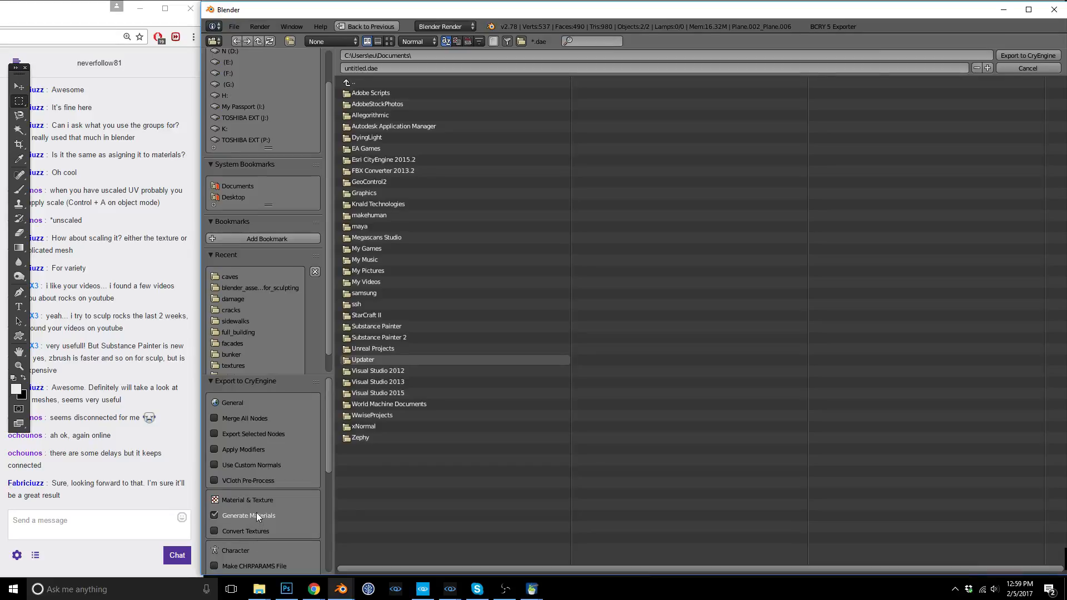
Enable Export Selected Nodes and export the floor to the Asset_Zoo folder Objects\natural\cave\cave_second_attemp.
left_click(231, 274)
left_click(239, 288)
left_click(228, 309)
left_click(232, 319)
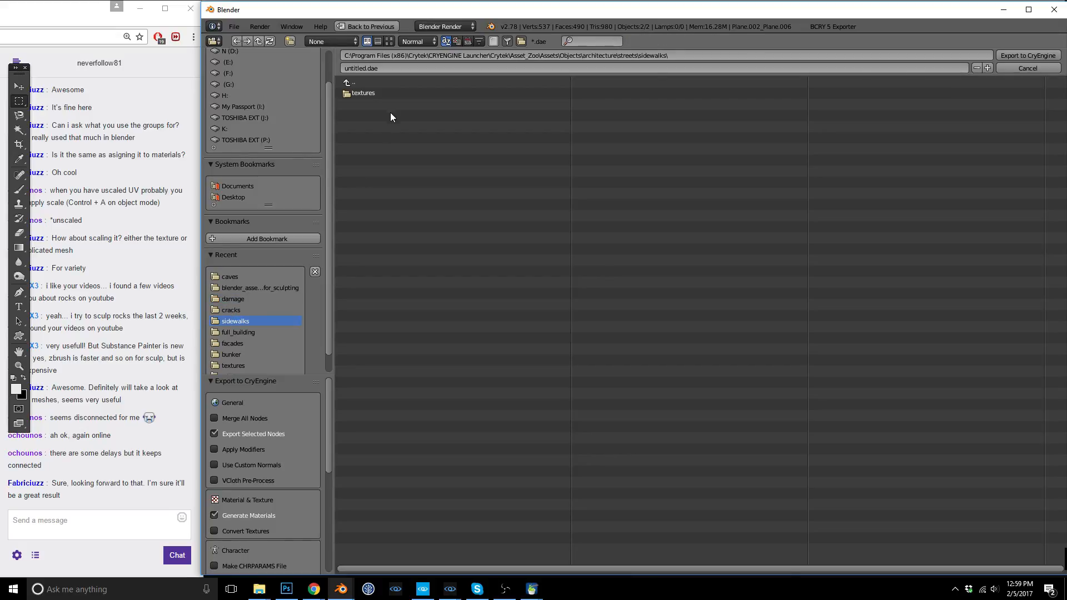
left_click(355, 85)
left_click(355, 85)
left_click(355, 85)
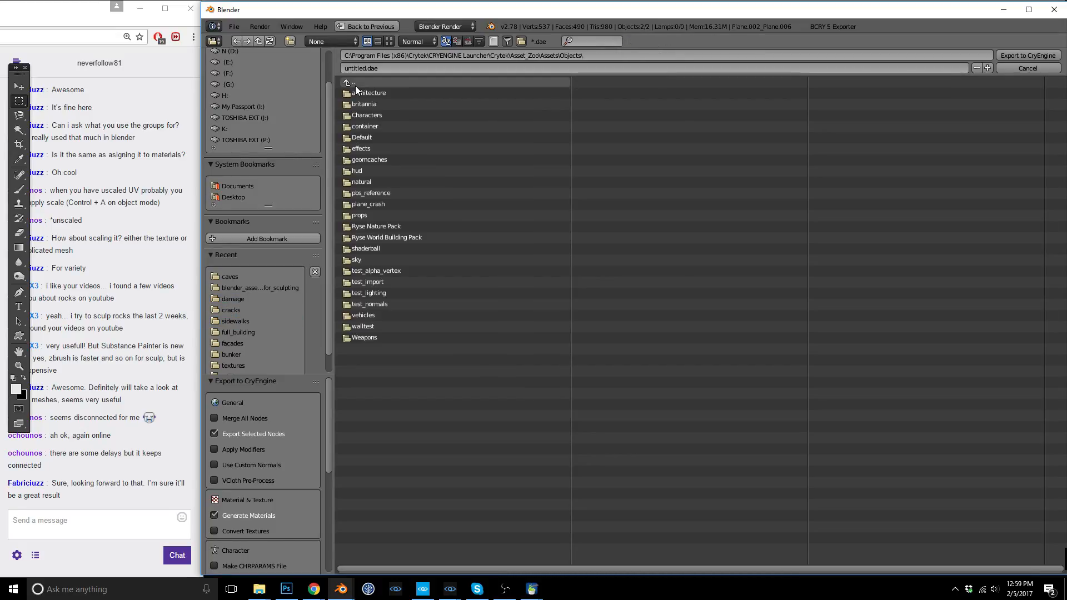
left_click(375, 183)
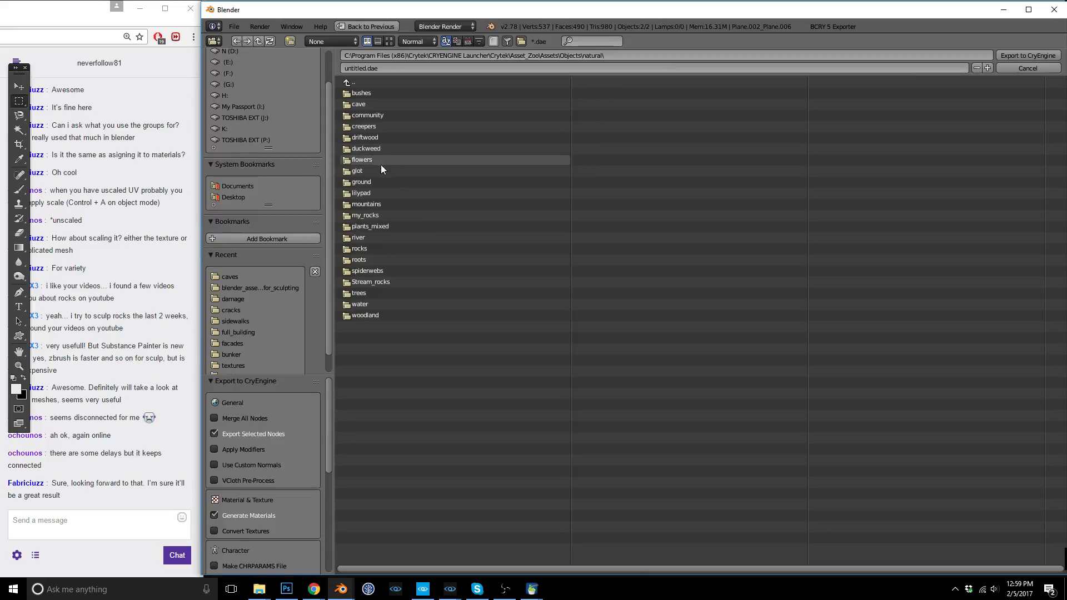
left_click(373, 105)
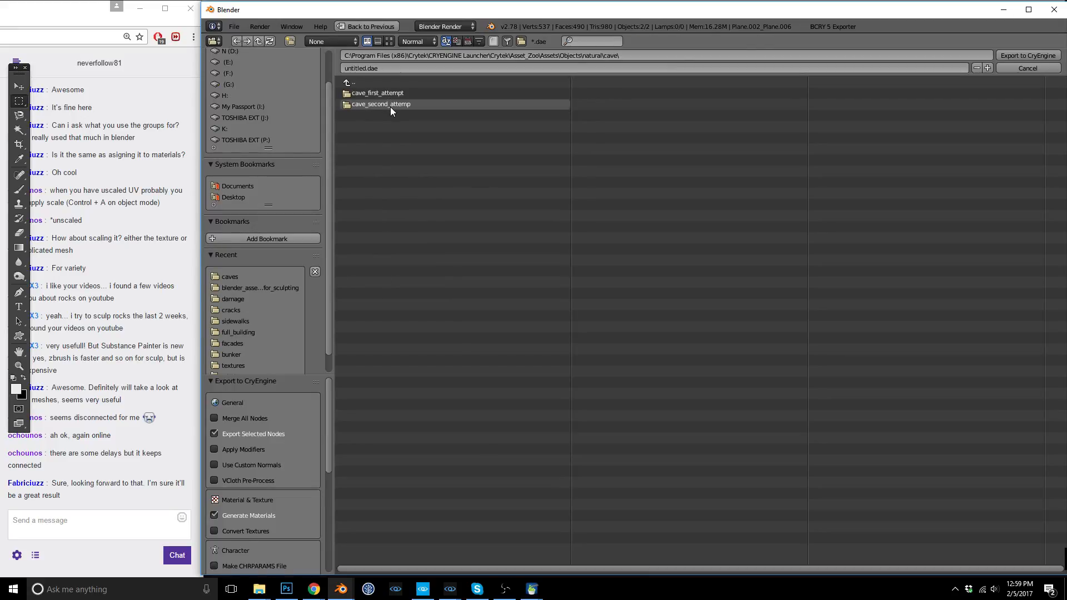
left_click(390, 106)
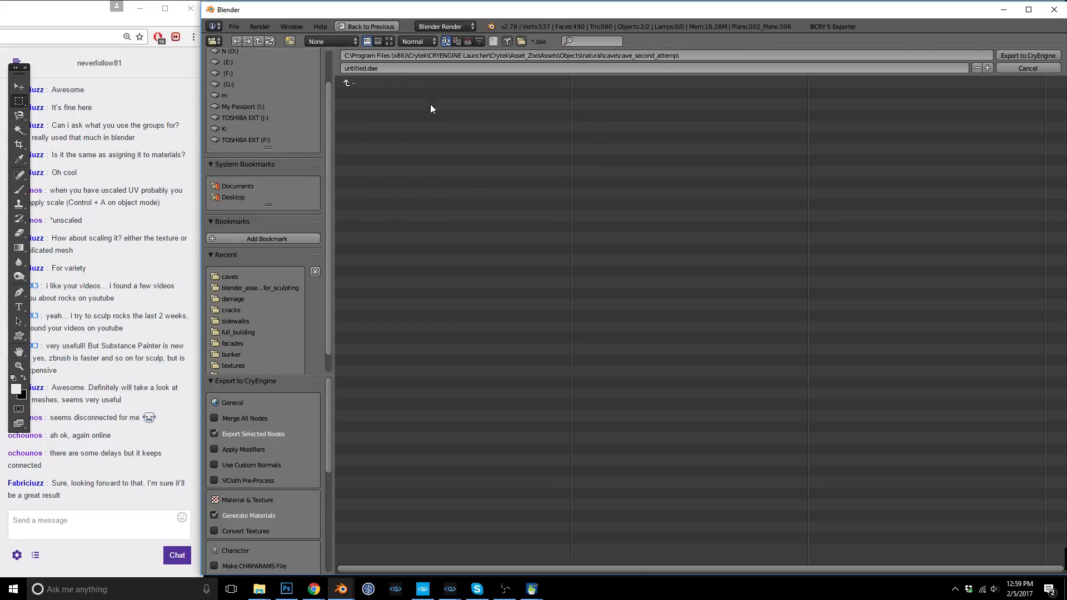
left_click(1029, 55)
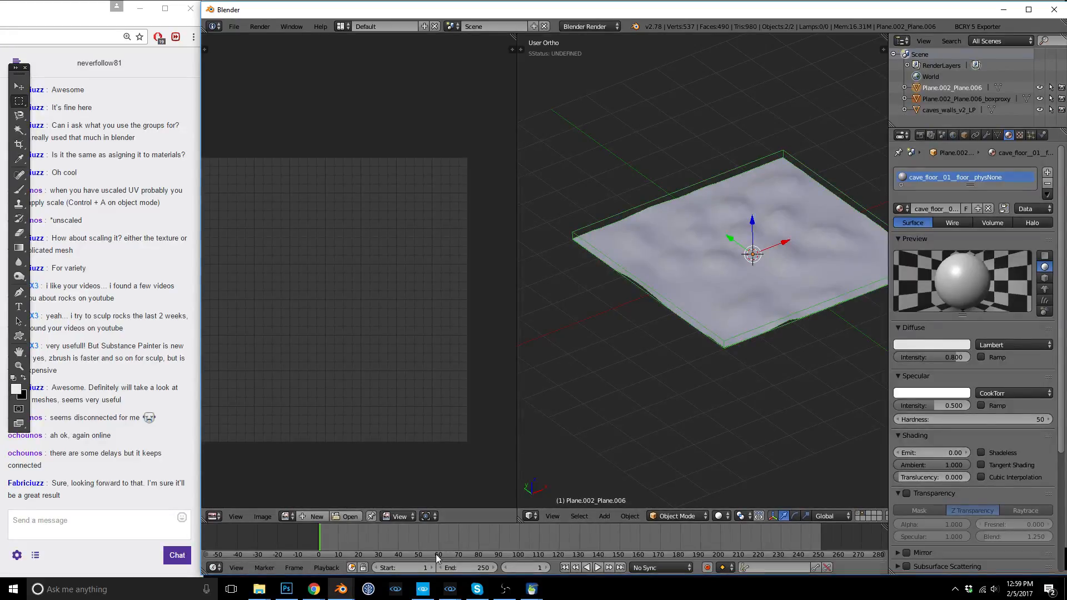
Switch to CRYENGINE Sandbox, search the brushes for cave and preview cave_floor.cgf in cave_second_attemp.
mouse_move(447, 589)
left_click(308, 545)
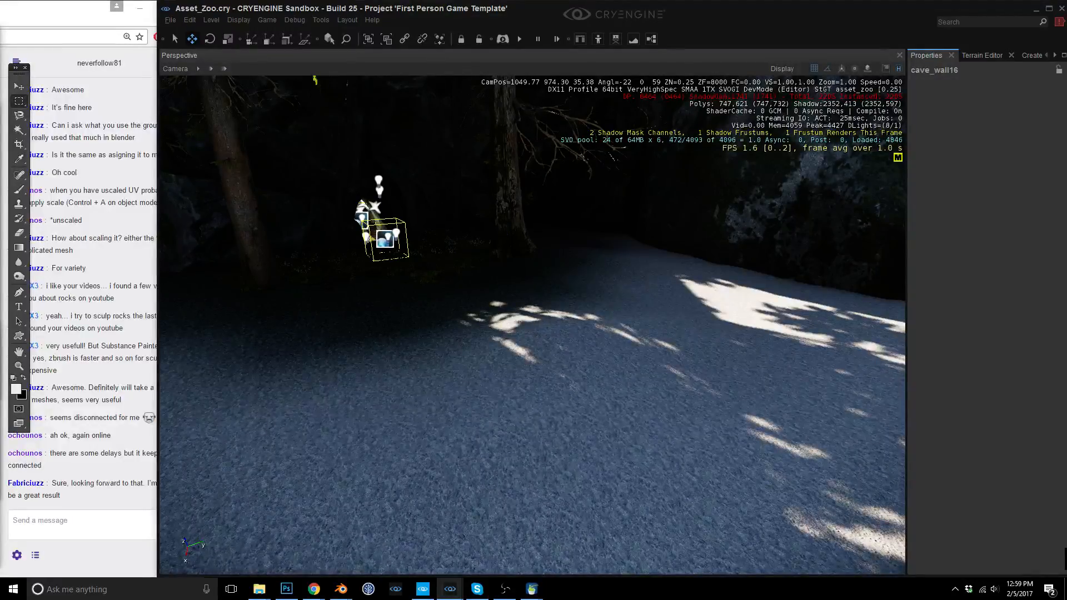
right_click_drag(533, 325, 550, 346)
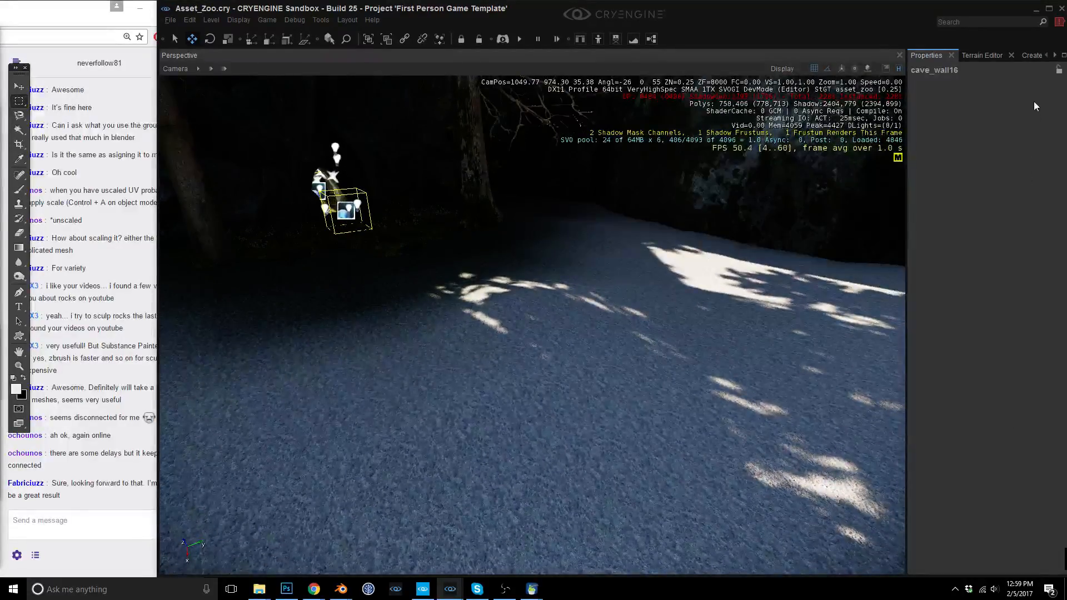
left_click(1032, 55)
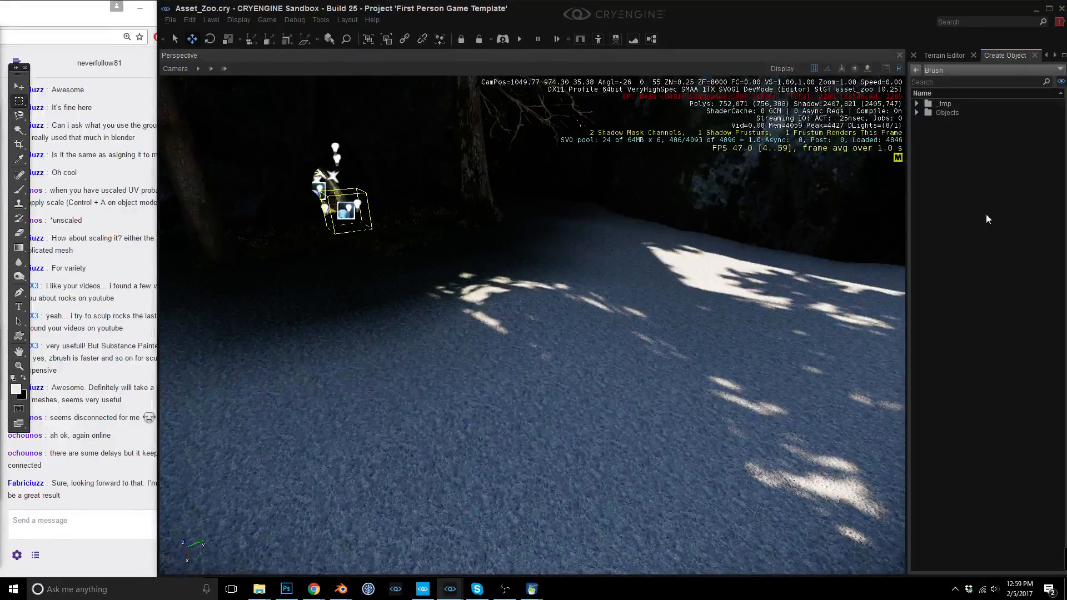
left_click(953, 83)
type("ca")
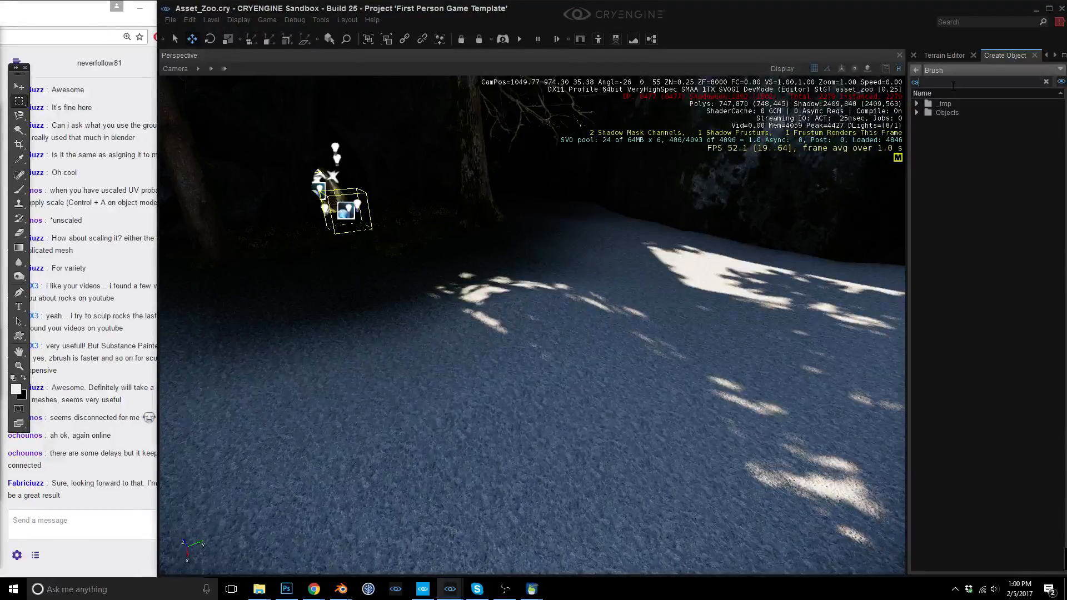
type("ve")
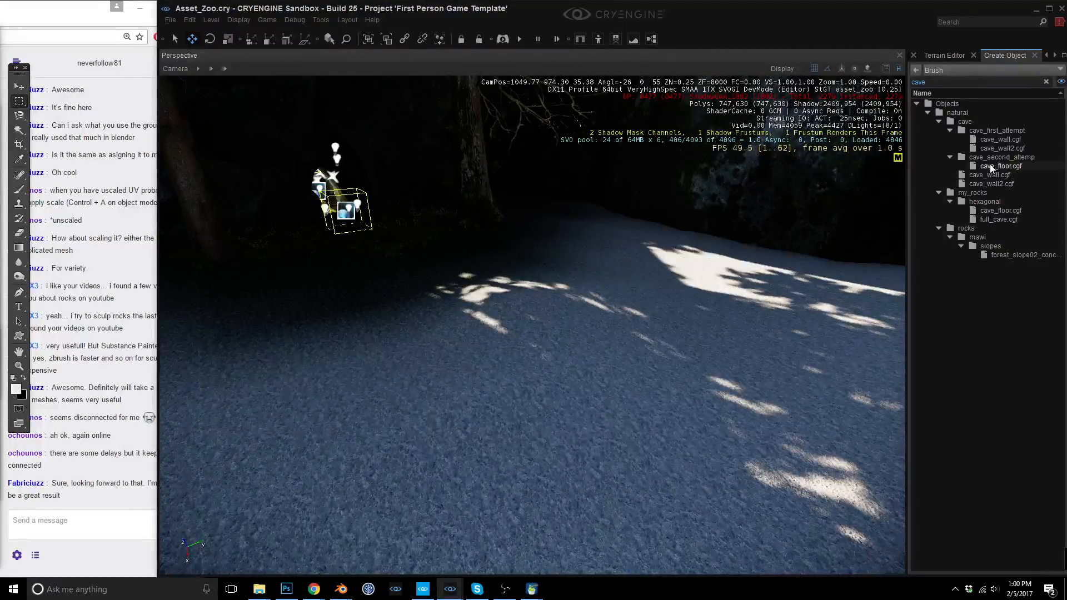
left_click(1021, 166)
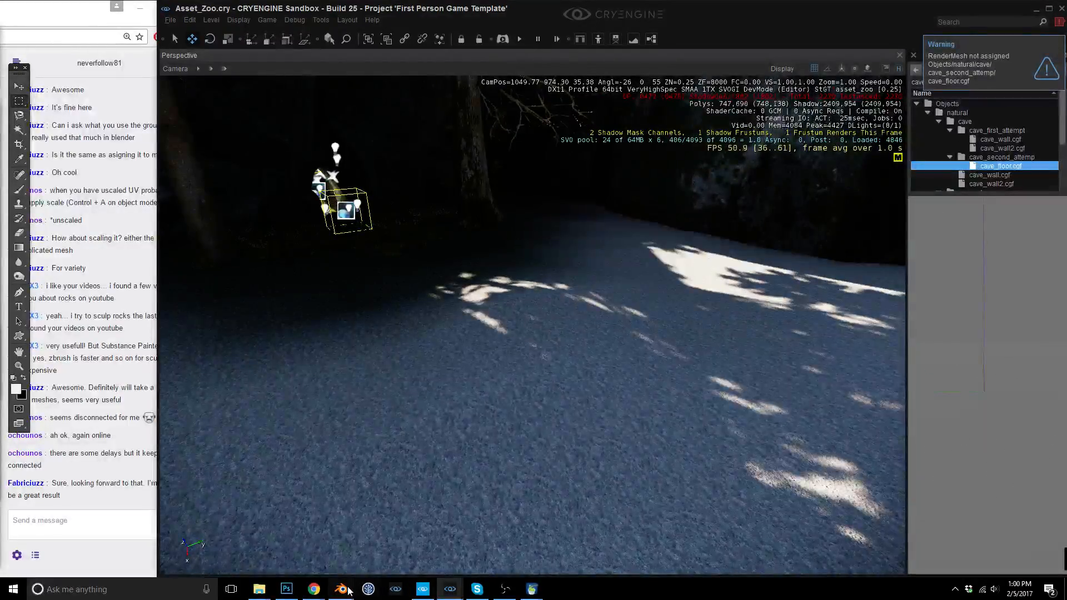
Switch to Blender, widen the properties area and copy the cave_floor prefix from the floor's material name.
mouse_move(349, 591)
left_click(358, 545)
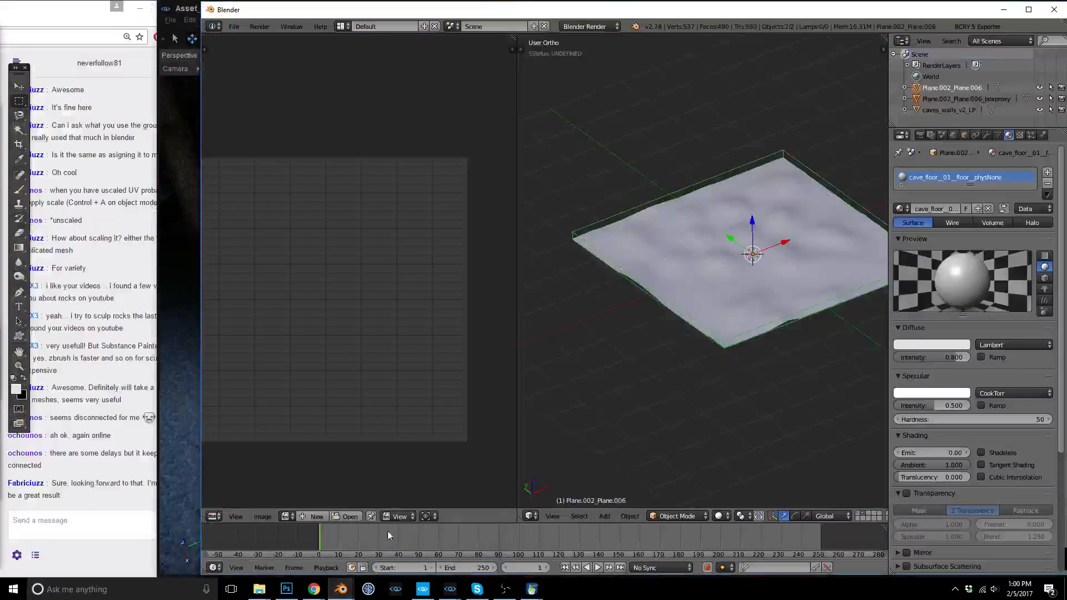
right_click(678, 190)
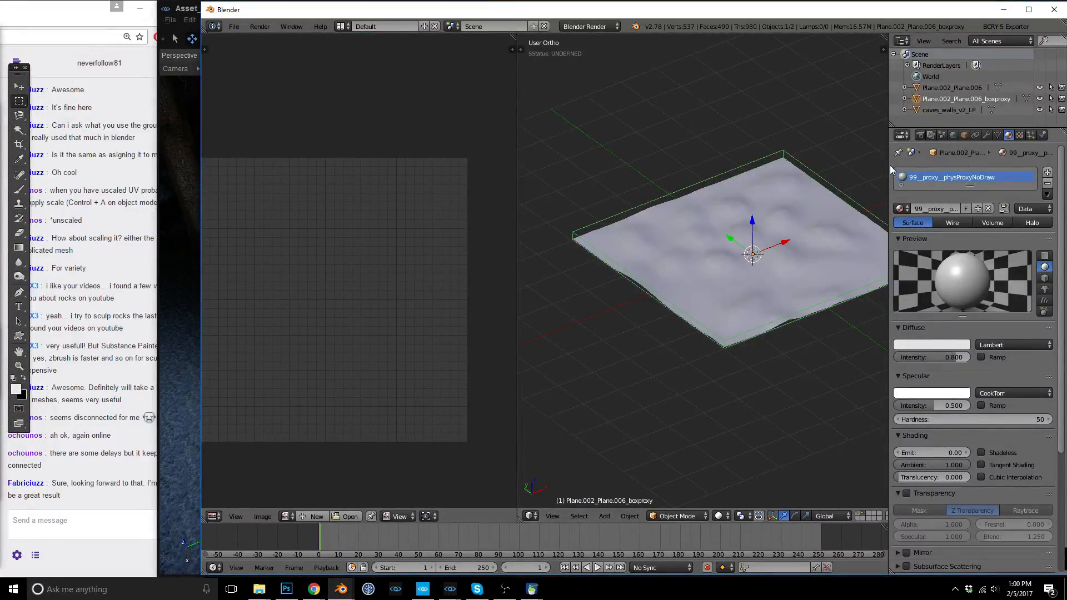
left_click_drag(888, 164, 844, 168)
right_click(752, 239)
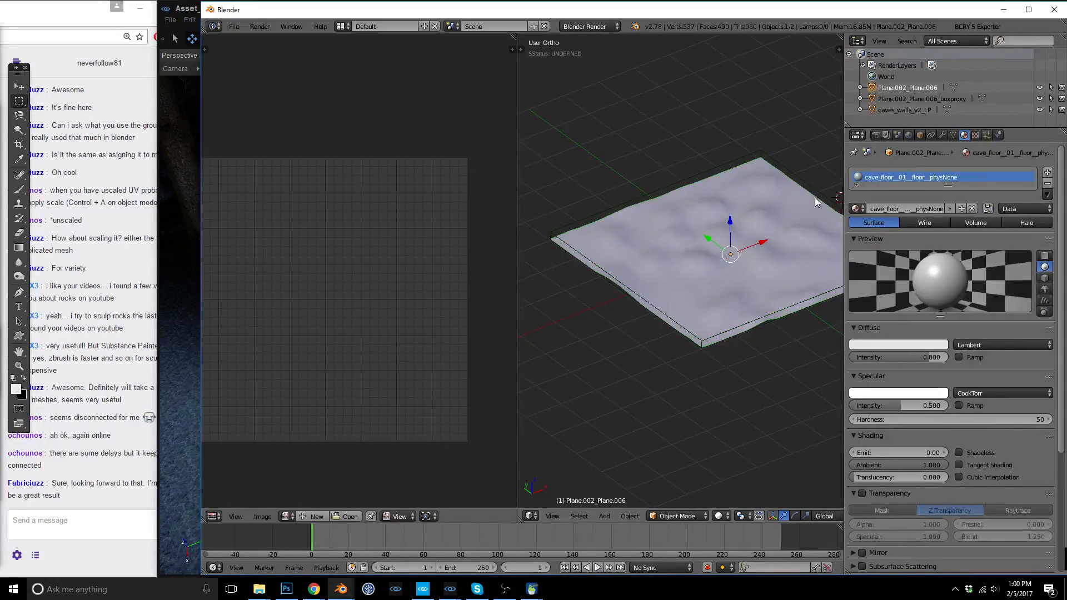
left_click_drag(844, 194, 765, 209)
key("ctrl+c")
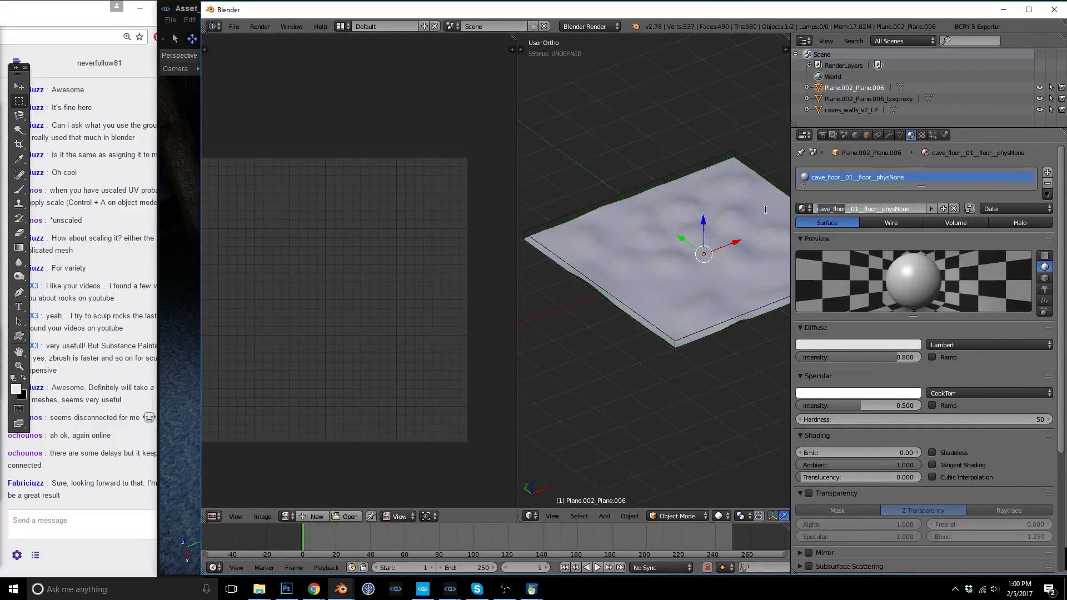
Rename the box proxy's material to cave_floor__02__proxy__physProxyNoDraw.
right_click(688, 169)
left_click(815, 209)
left_click(818, 209)
key("ctrl+v")
type("__02")
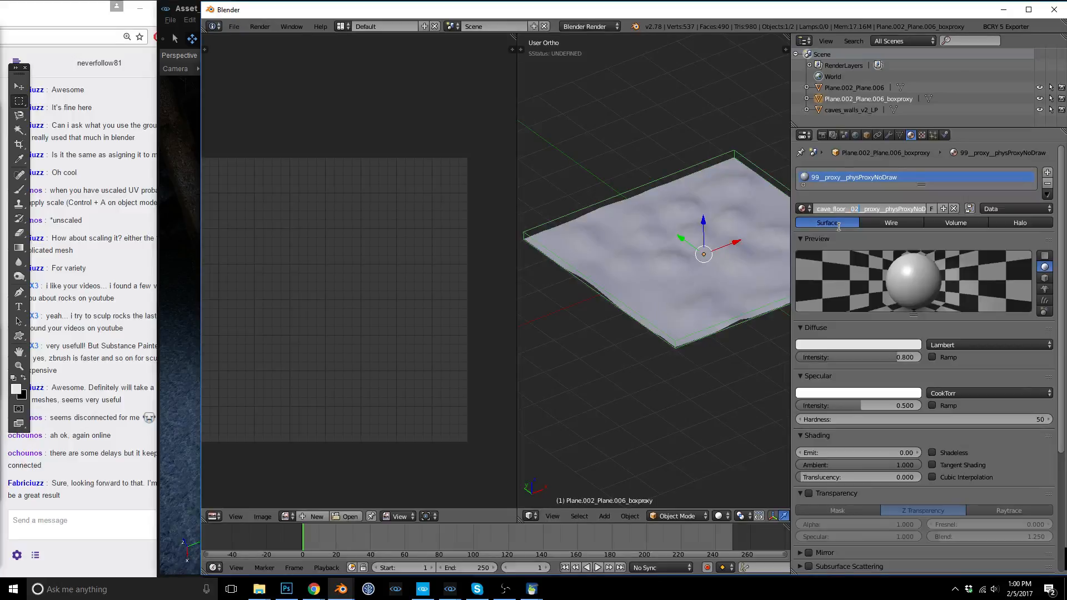
key("Return")
Select the box proxy and export to CryEngine again into the cave_second_attemp folder.
right_click(699, 228)
right_click(648, 189)
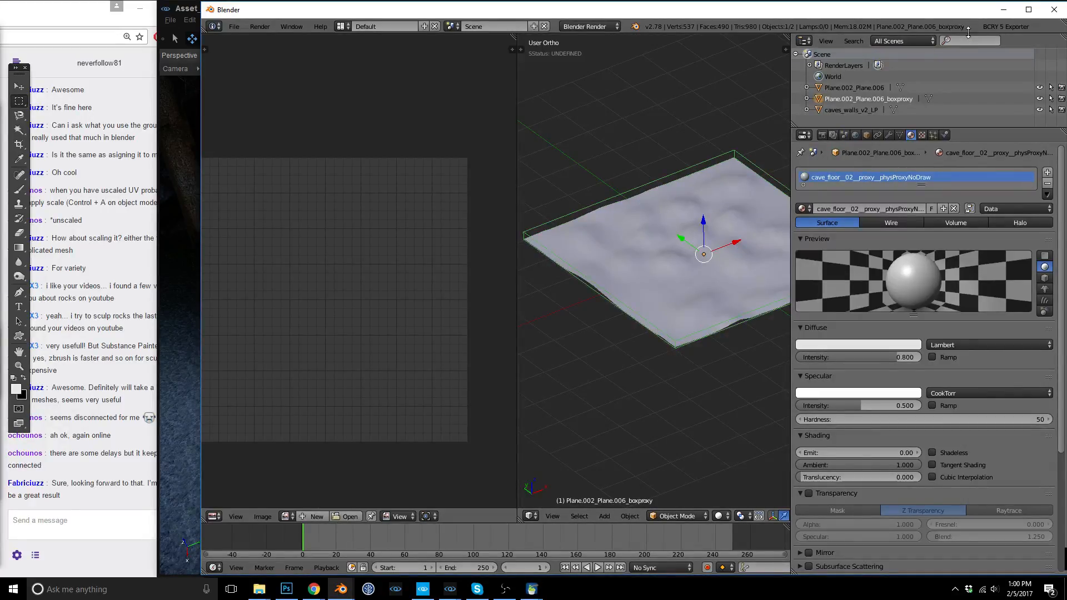
left_click(1005, 26)
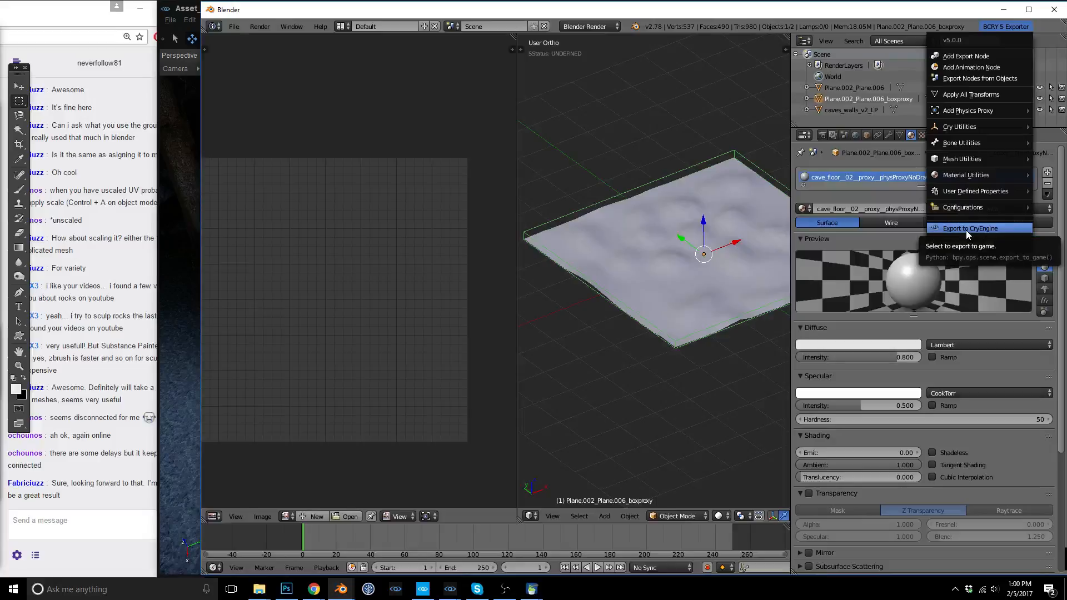
left_click(967, 229)
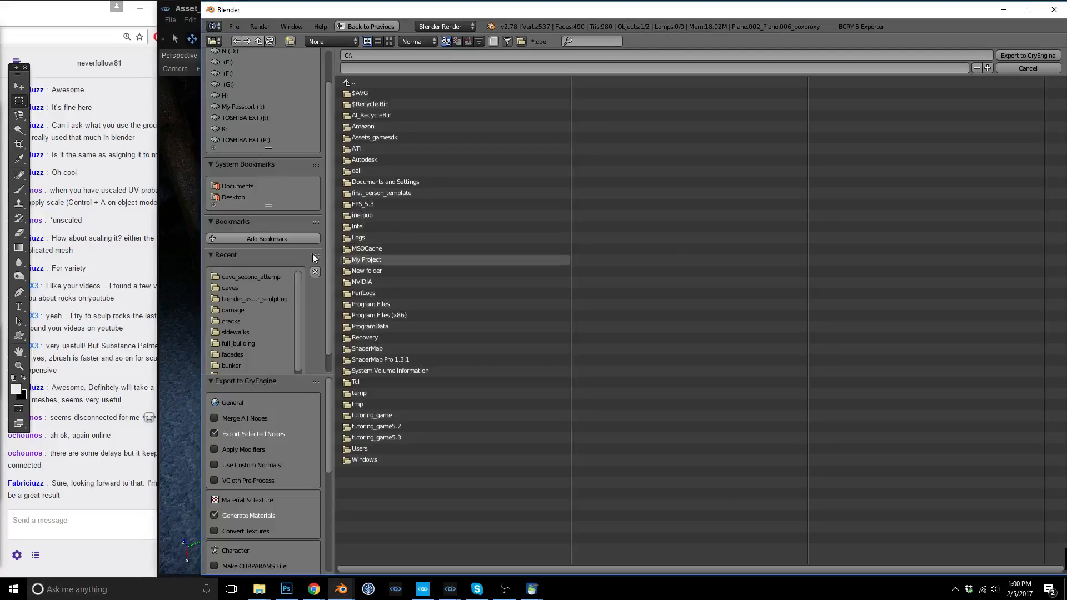
left_click(248, 276)
left_click(1022, 56)
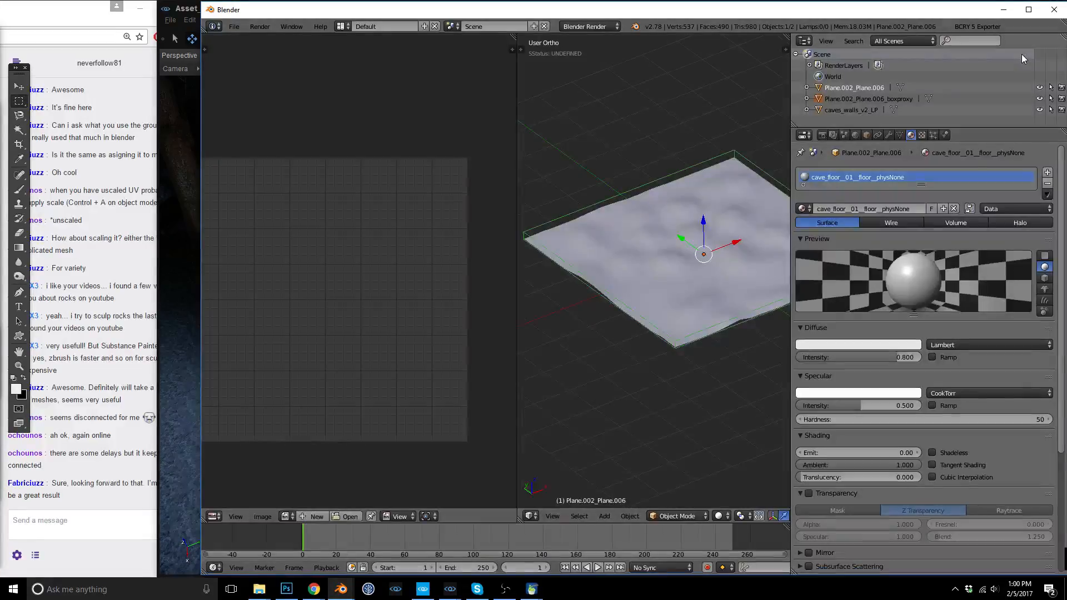
Switch to CRYENGINE Sandbox and preview the re-exported cave_floor.cgf in cave_second_attemp.
left_click(189, 8)
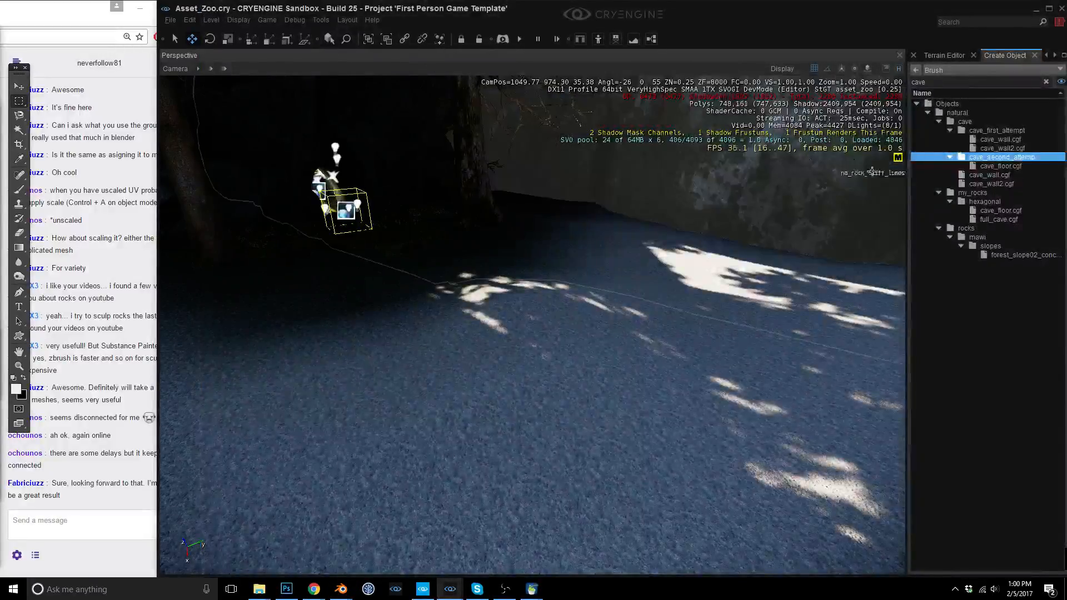
left_click(1003, 166)
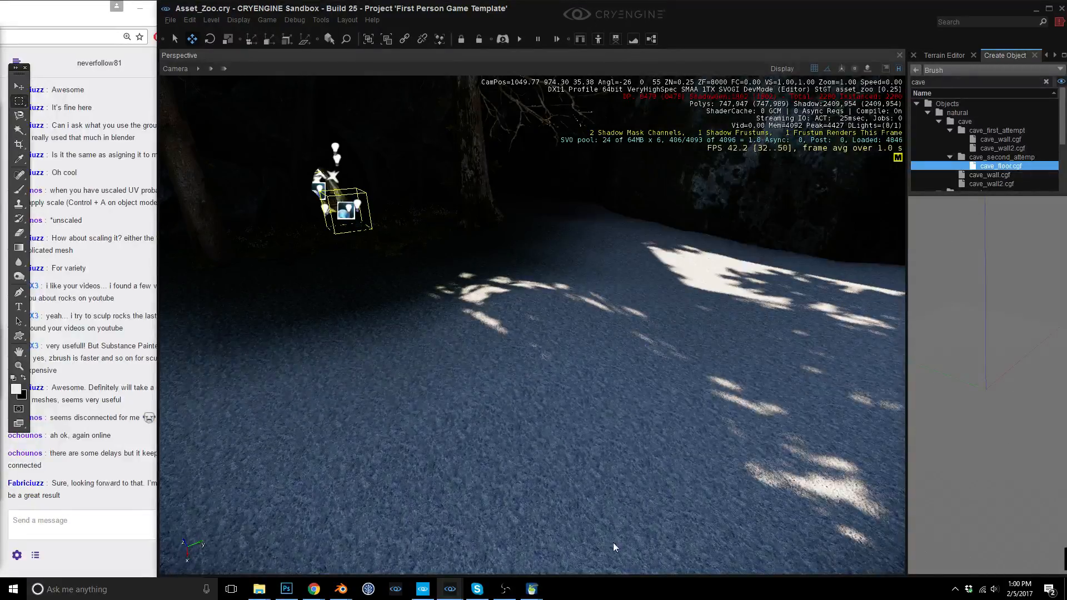
Switch to Blender, show the transform properties, and apply Rotation & Scale to the floor plane and its box proxy.
mouse_move(341, 588)
left_click(344, 538)
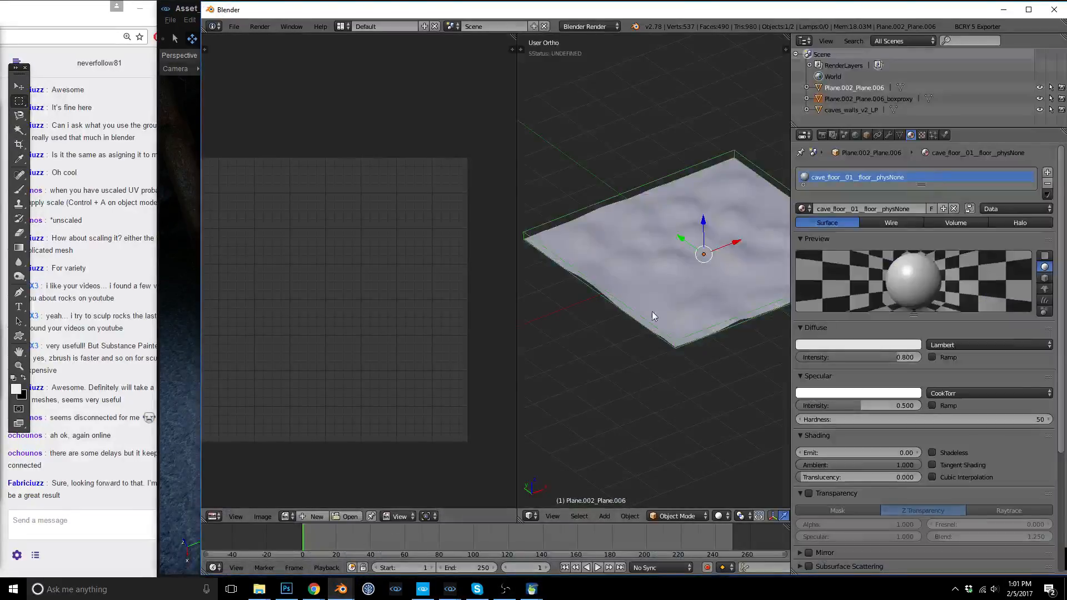
key("n")
right_click(629, 250)
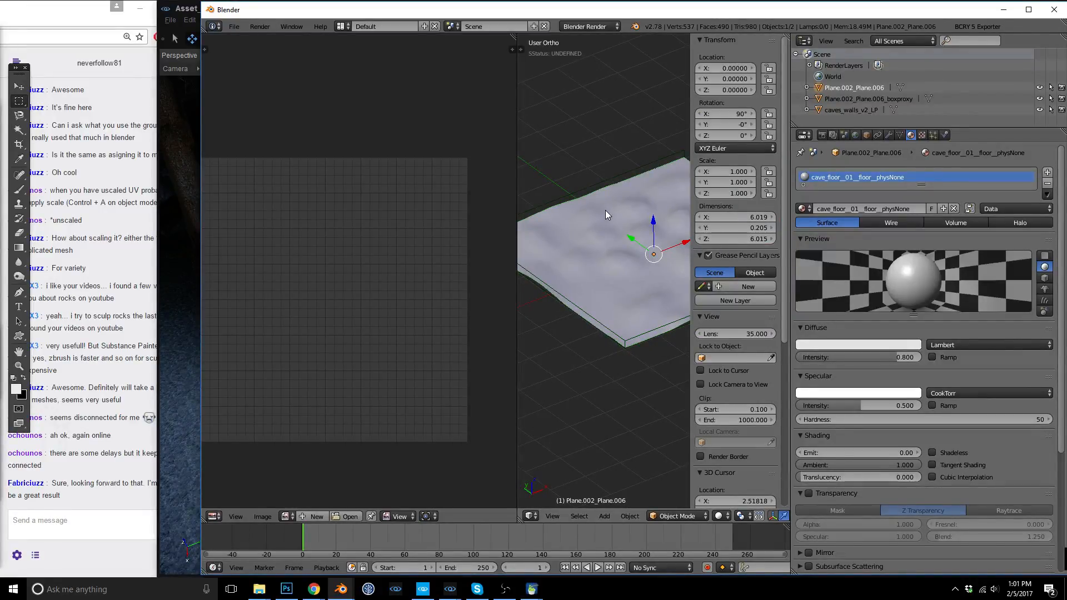
scroll(620, 235, "down", 2)
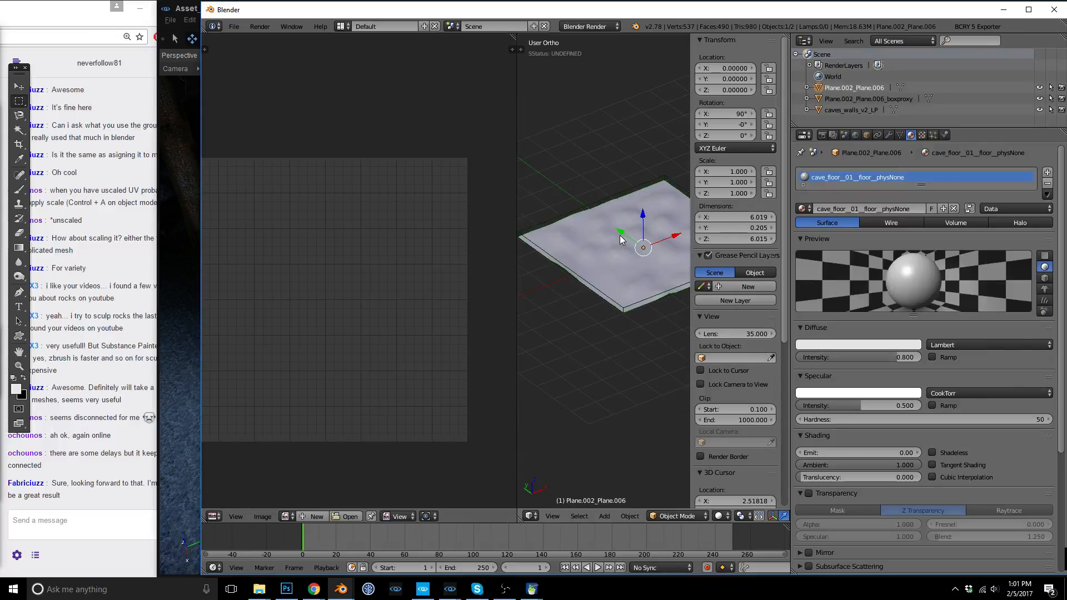
key("ctrl+a")
left_click(589, 262)
key("a")
key("a")
key("ctrl+a")
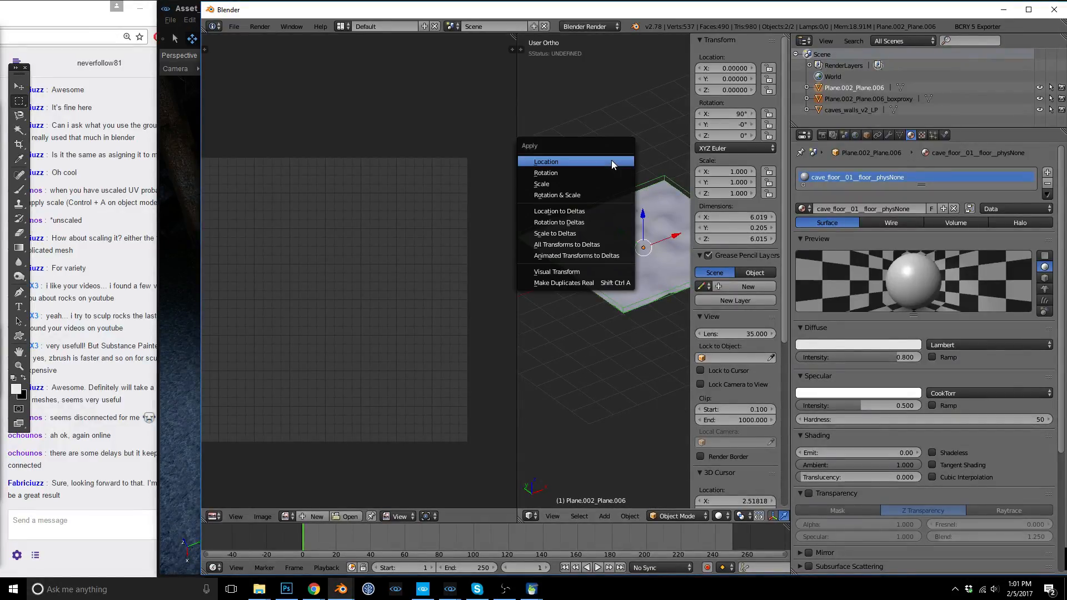
left_click(586, 195)
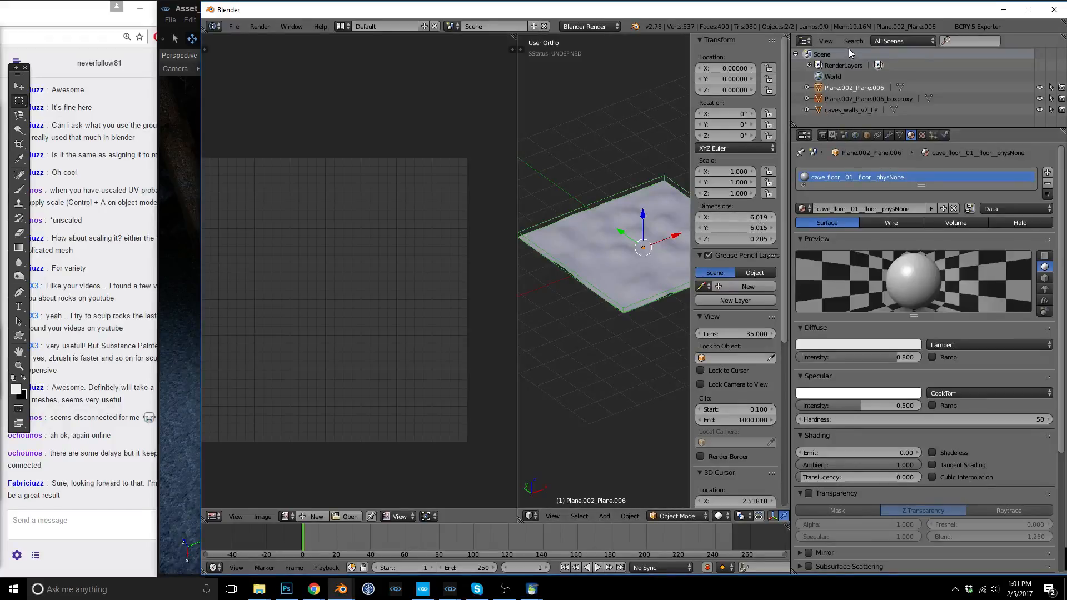
Export both objects to CryEngine in the cave_second_attemp folder and preview cave_floor.cgf in CRYENGINE Sandbox.
left_click(974, 24)
left_click(934, 227)
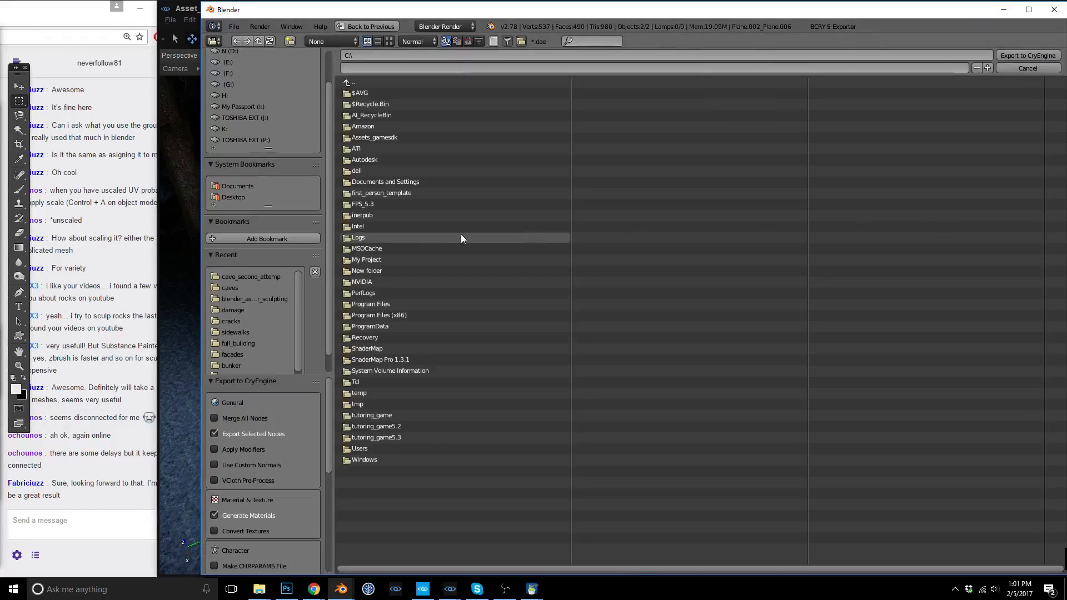
left_click(264, 277)
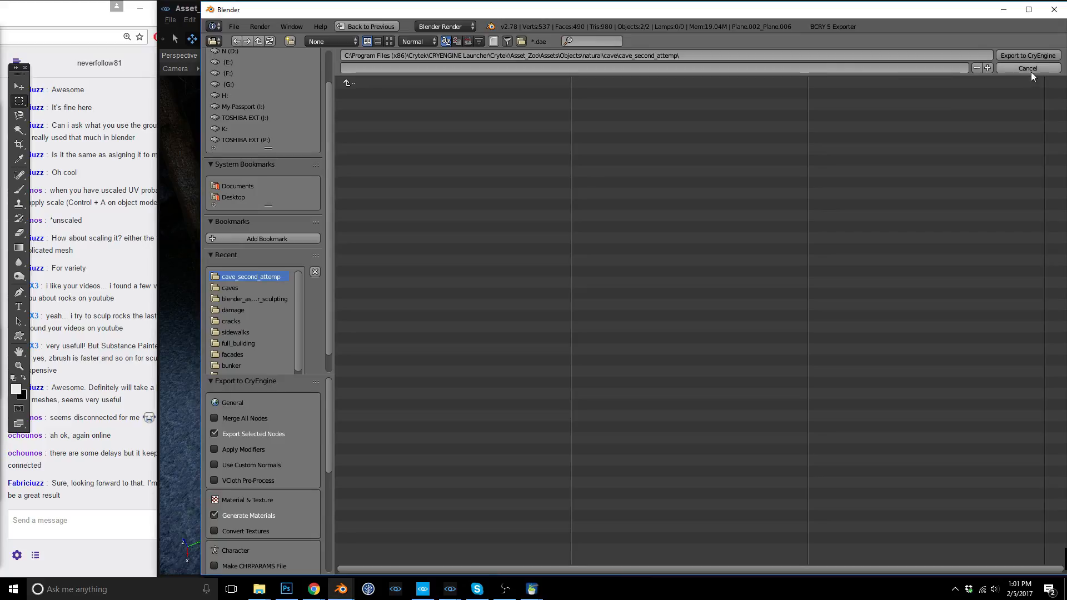
left_click(1031, 56)
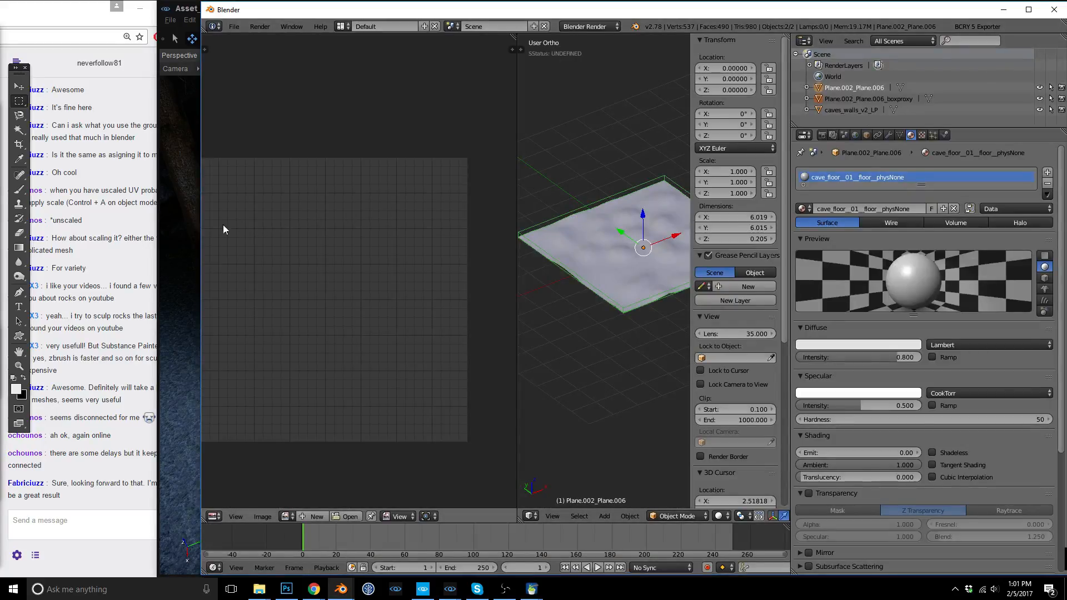
left_click(185, 223)
left_click(1015, 165)
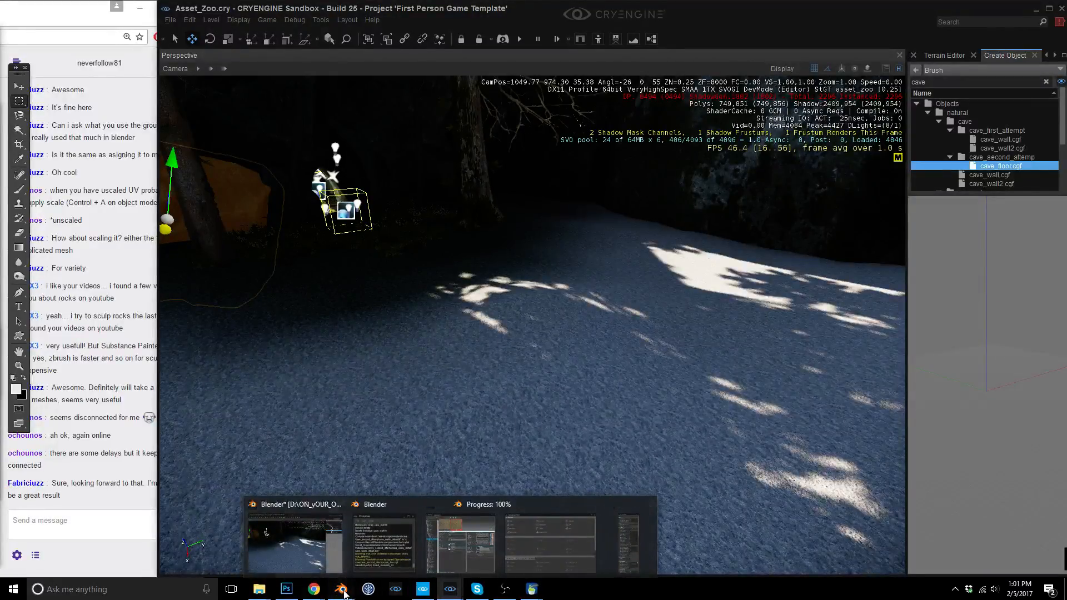
Switch to Blender and compare the transforms and material names of the floor plane and its box proxy.
mouse_move(344, 592)
left_click(338, 542)
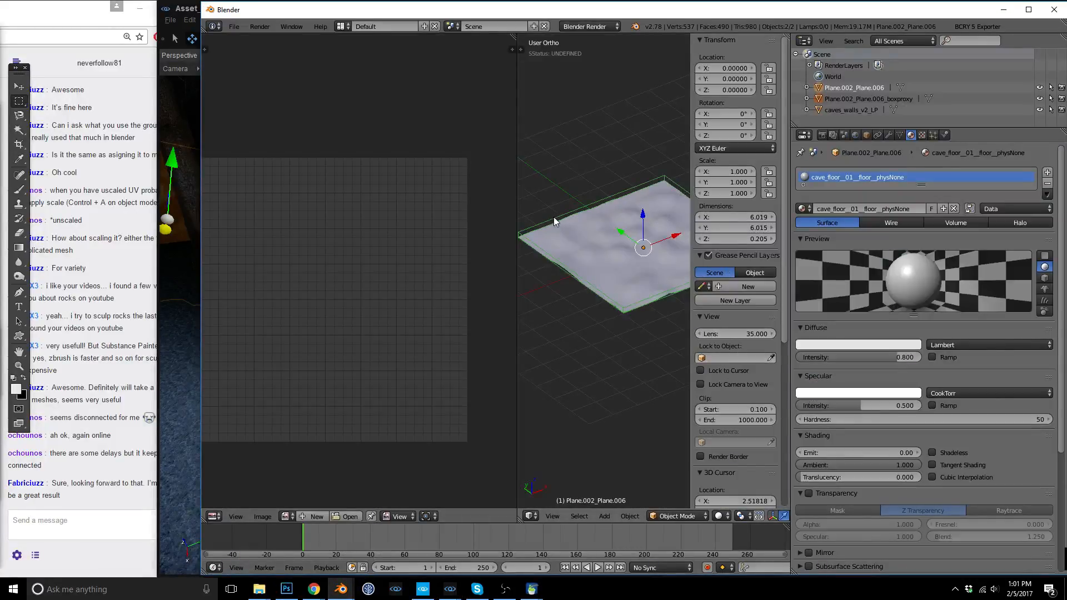
scroll(599, 246, "up", 4)
right_click(631, 231)
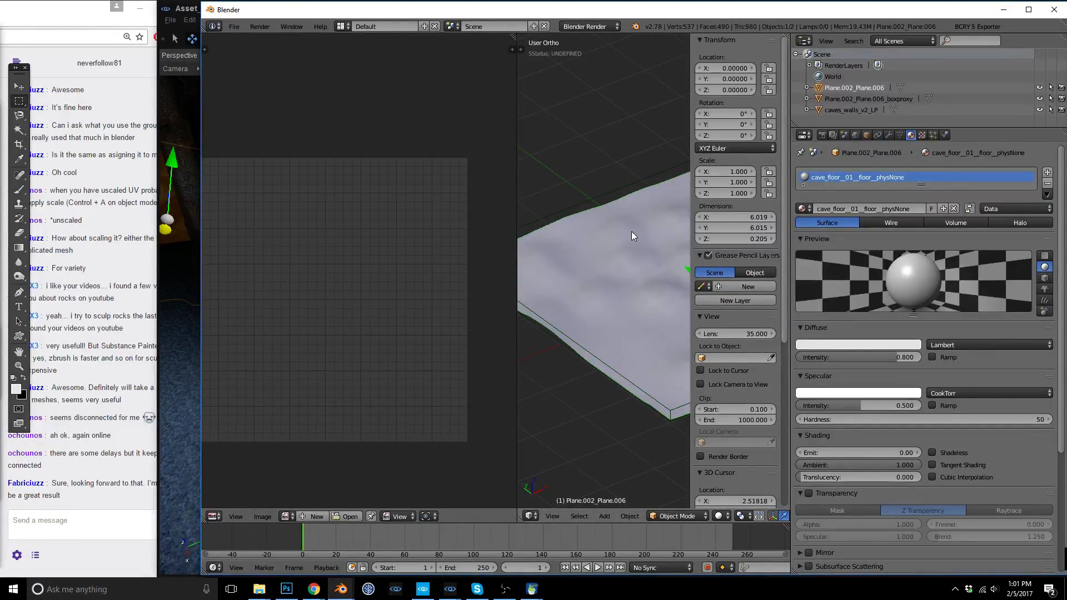
right_click(589, 198)
right_click(598, 243)
right_click(592, 209)
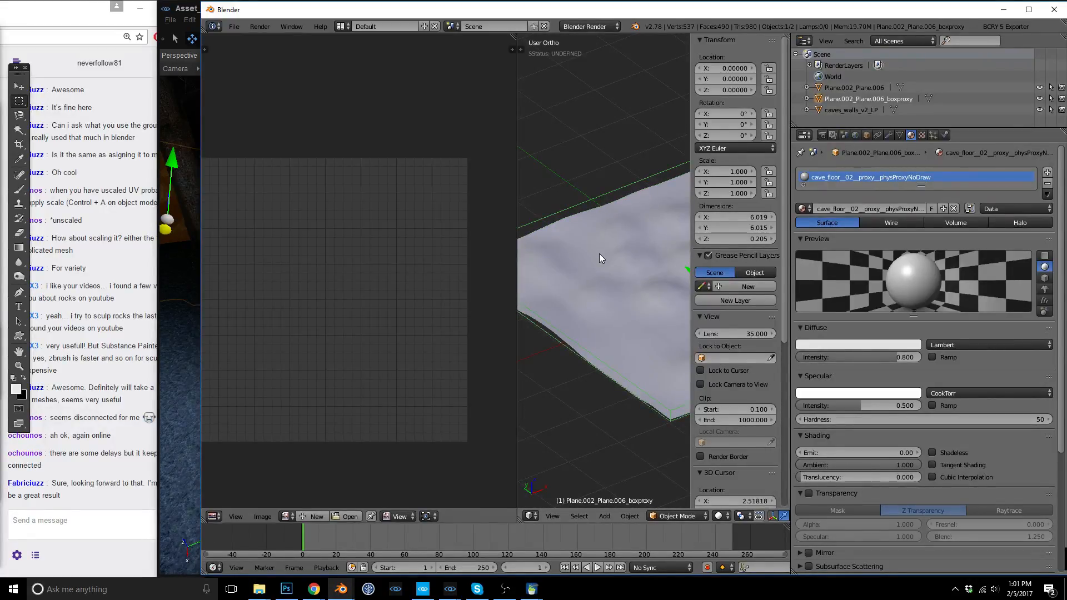
right_click(600, 253)
right_click(588, 212)
right_click(595, 251)
right_click(585, 216)
right_click(589, 242)
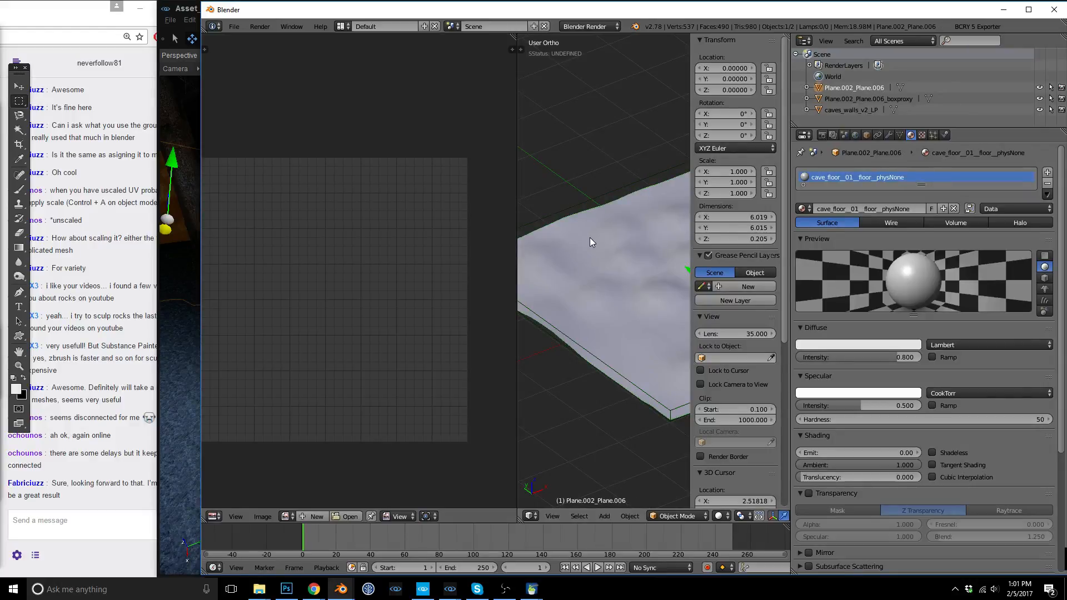
Select the floor plane and box proxy and export only the selected objects as an FBX named cave_floor into cave_second_attemp.
right_click(600, 201)
right_click(605, 238)
right_click(595, 195)
left_click(234, 26)
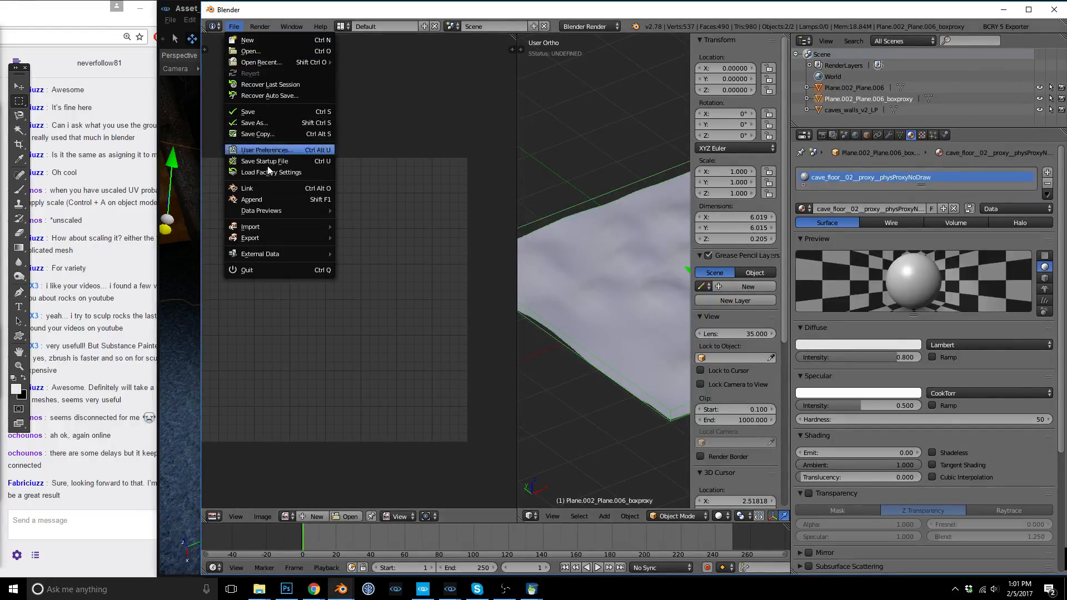
mouse_move(260, 241)
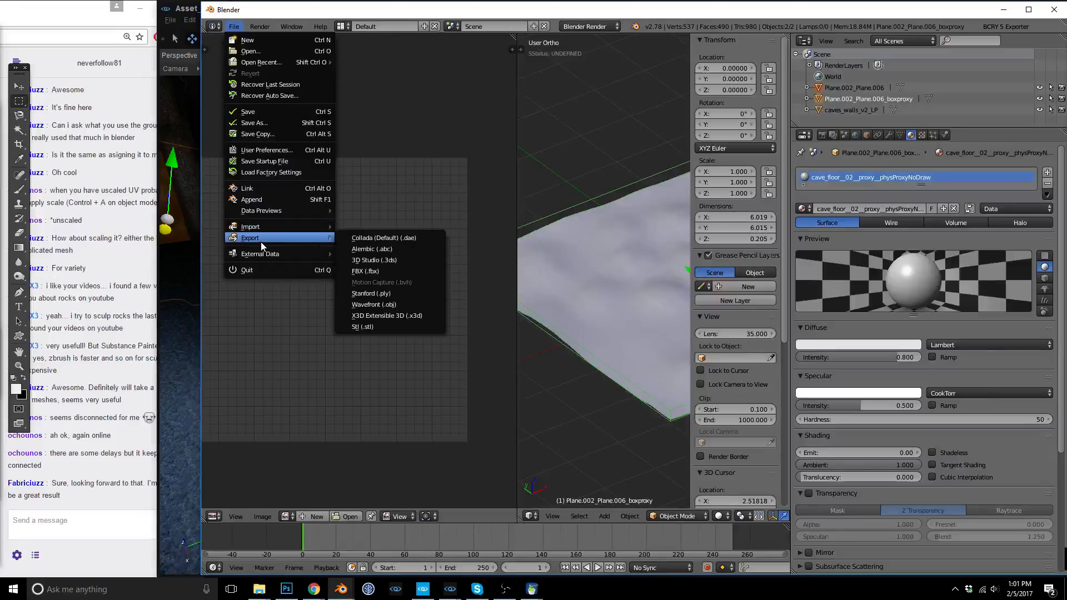
left_click(384, 272)
left_click(256, 276)
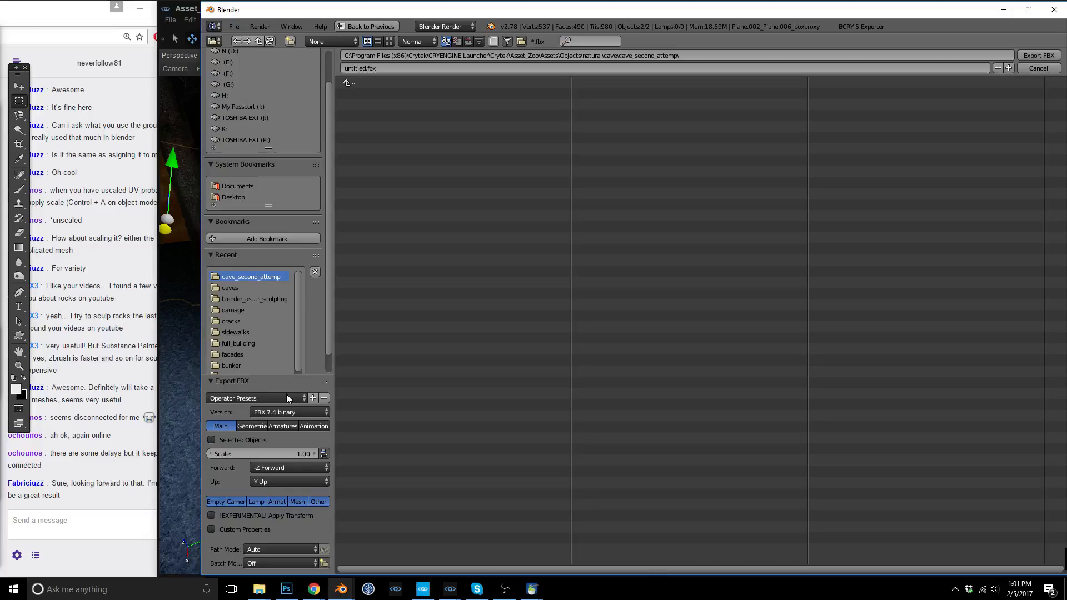
left_click(211, 439)
left_click(384, 68)
type("cave_floor")
left_click(1039, 55)
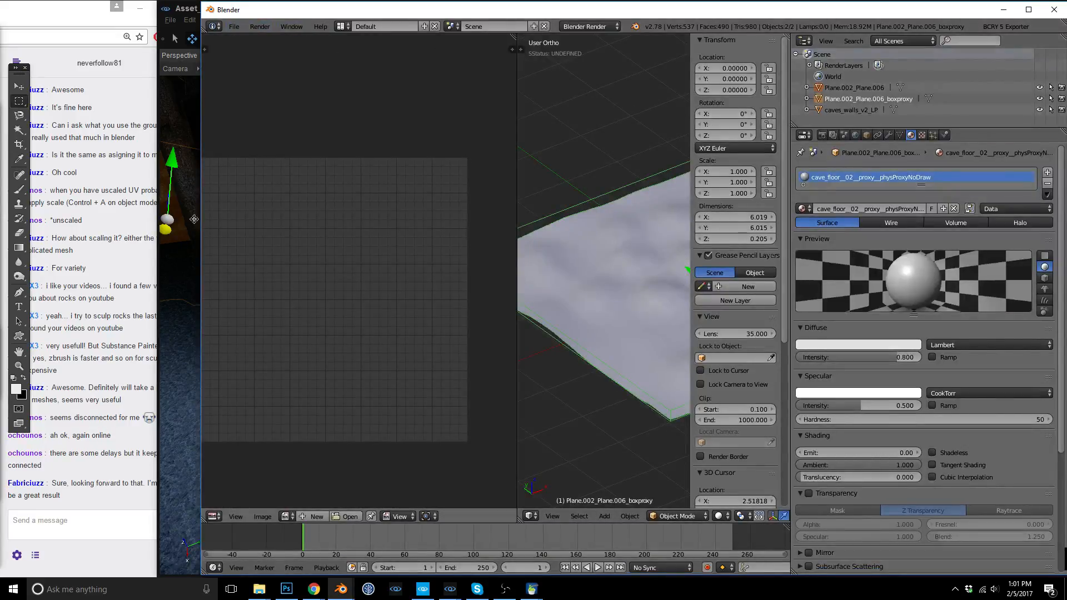
Switch to CRYENGINE Sandbox and open the FBX mesh importer, placing its window over the viewport.
left_click(190, 275)
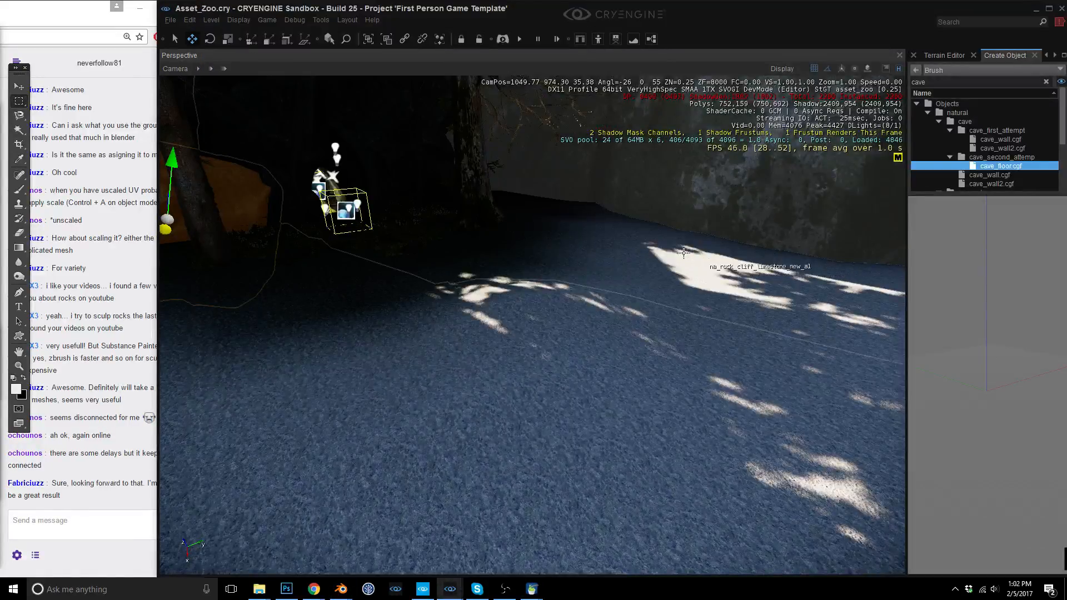
left_click(321, 21)
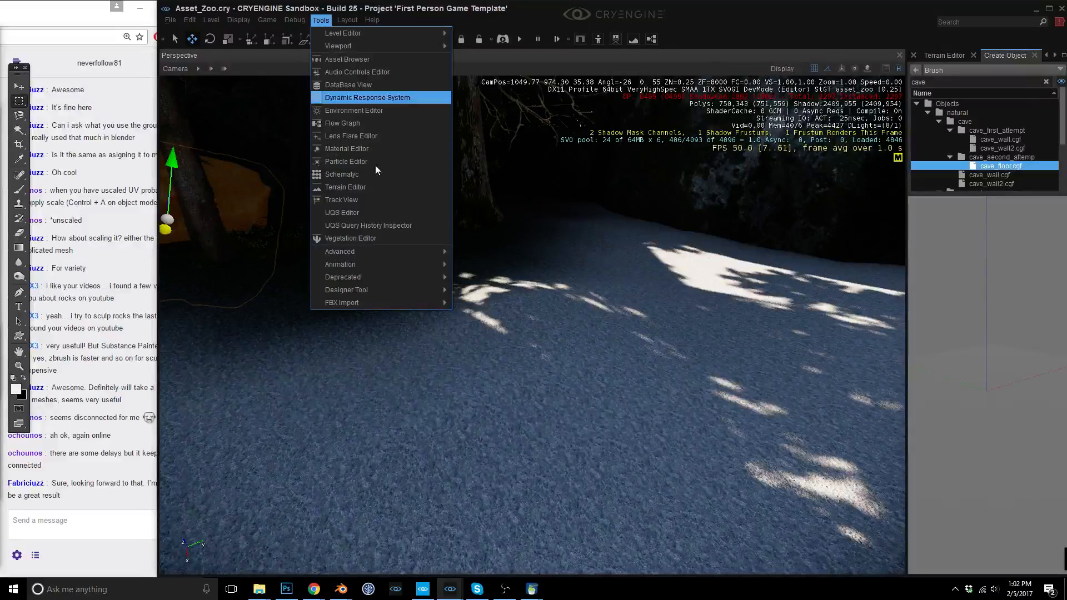
mouse_move(372, 301)
left_click(491, 314)
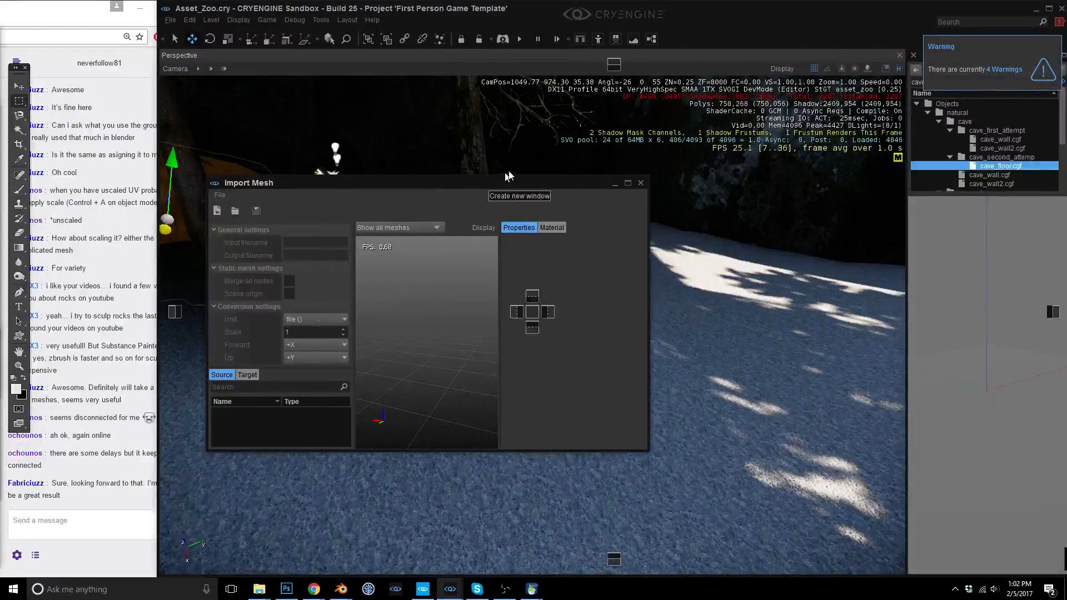
left_click_drag(466, 186, 529, 158)
Import cave_floor.fbx from the Objects/natural/cave/cave_second_attemp folder into the mesh importer.
left_click(279, 168)
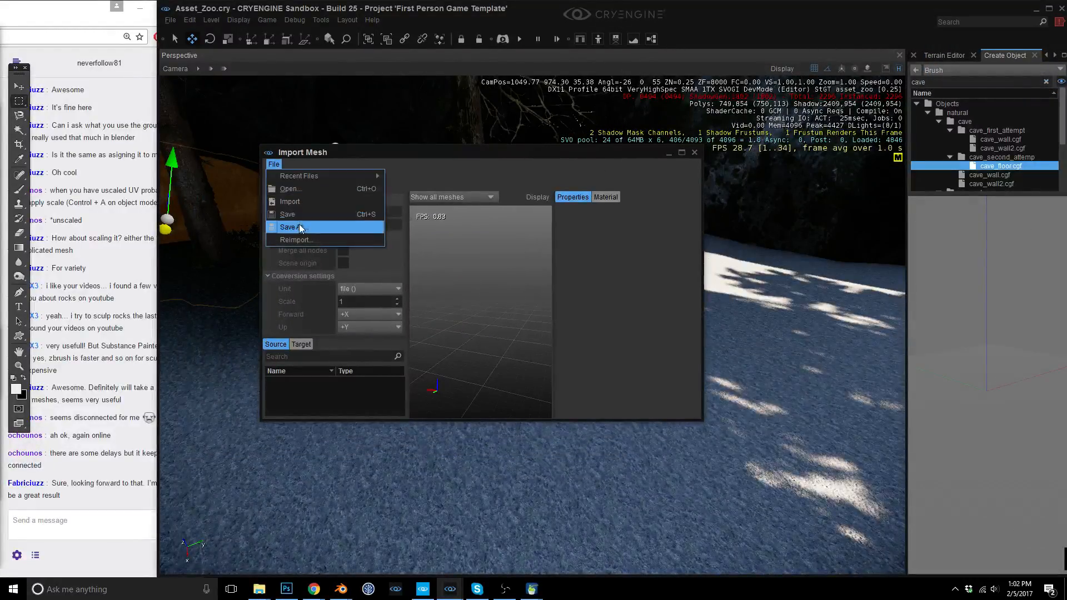
left_click(299, 202)
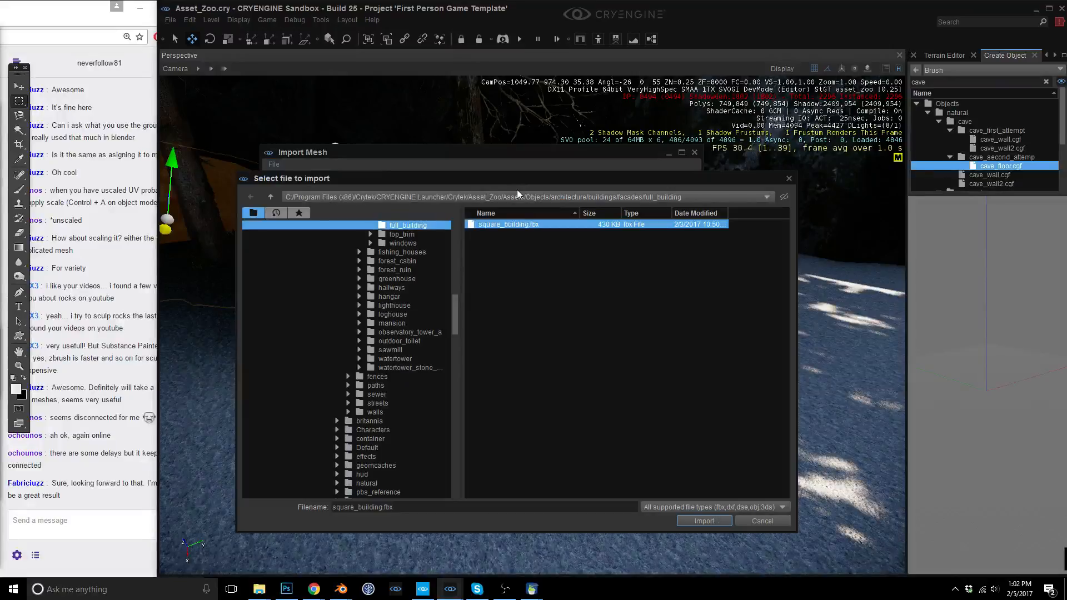
scroll(440, 315, "up", 3)
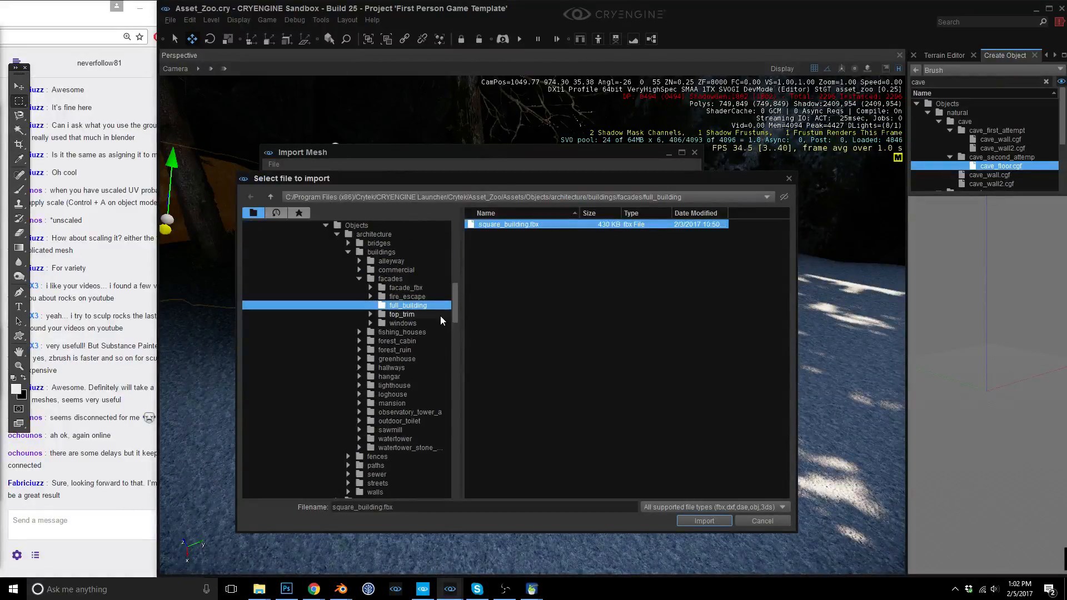
left_click(336, 234)
left_click(366, 306)
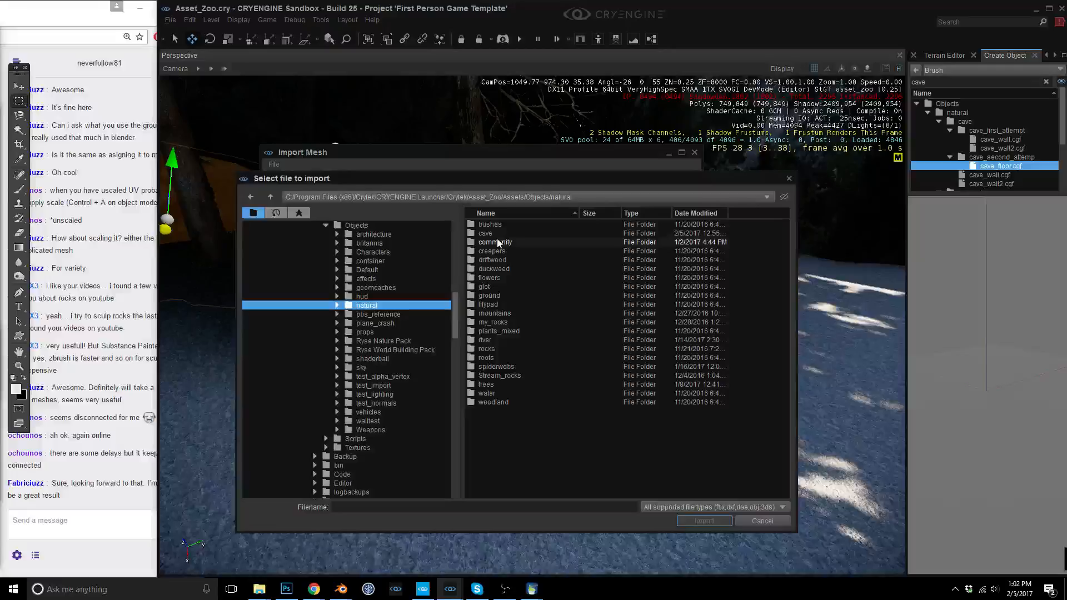
double_click(497, 235)
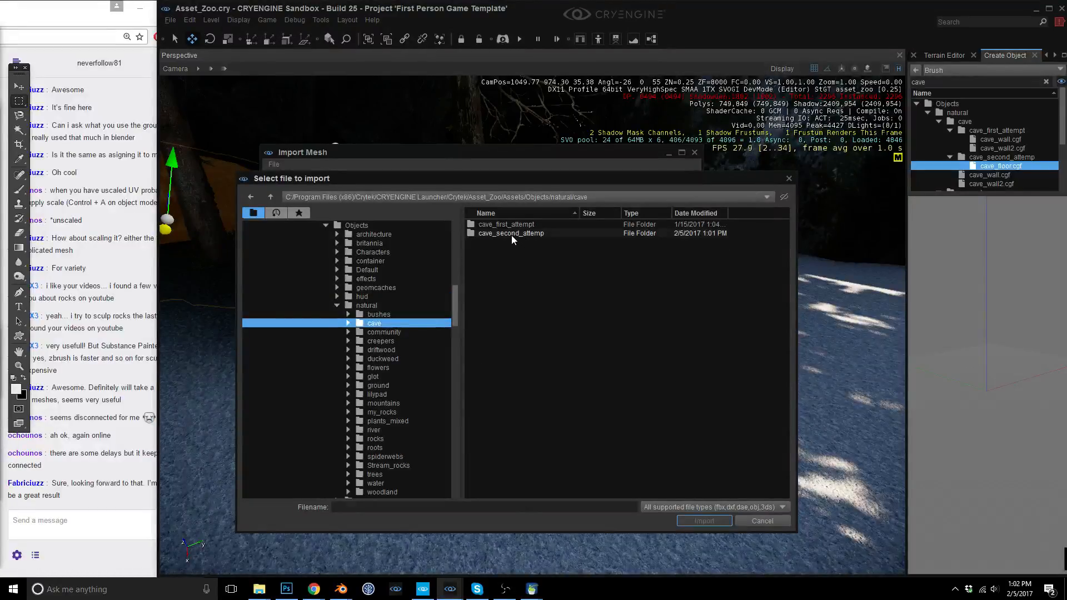
double_click(511, 234)
double_click(502, 223)
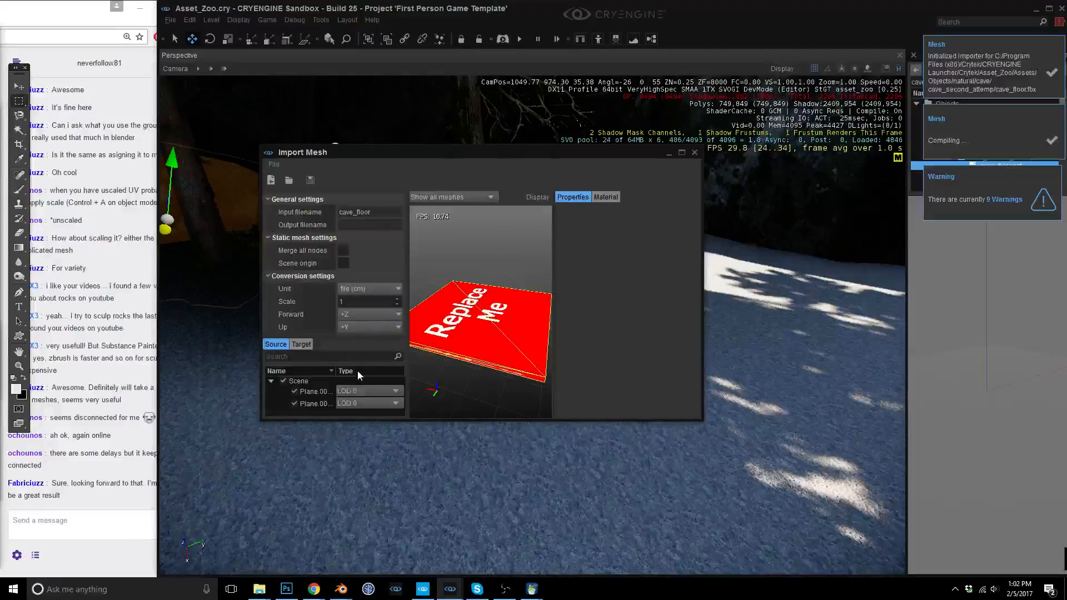
Widen the source node list to read the names and set the second plane node's type to Physics Proxy.
left_click_drag(407, 375, 490, 376)
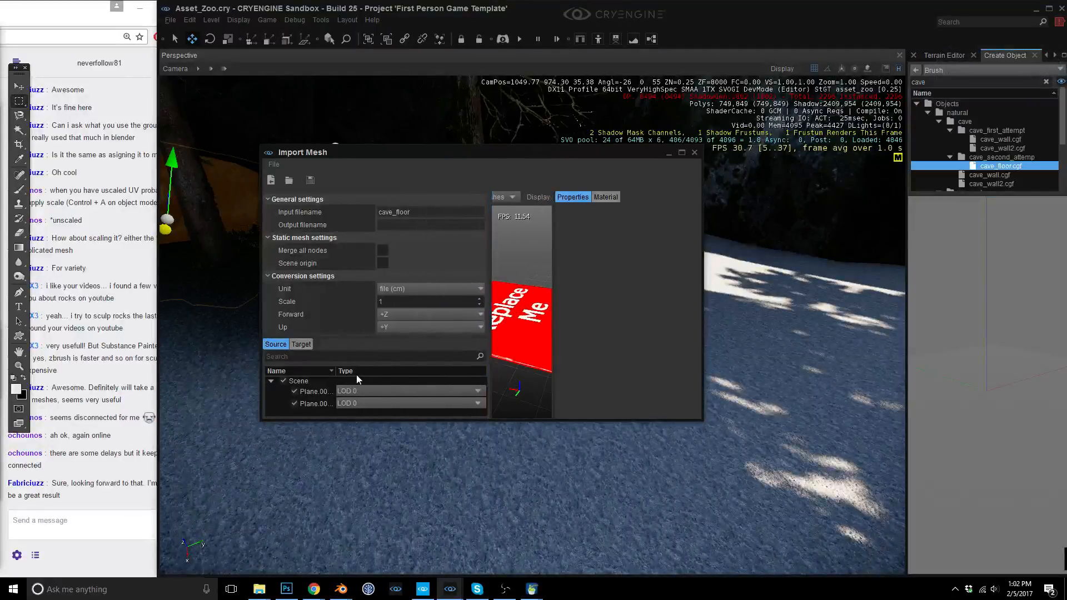
left_click_drag(336, 372, 368, 368)
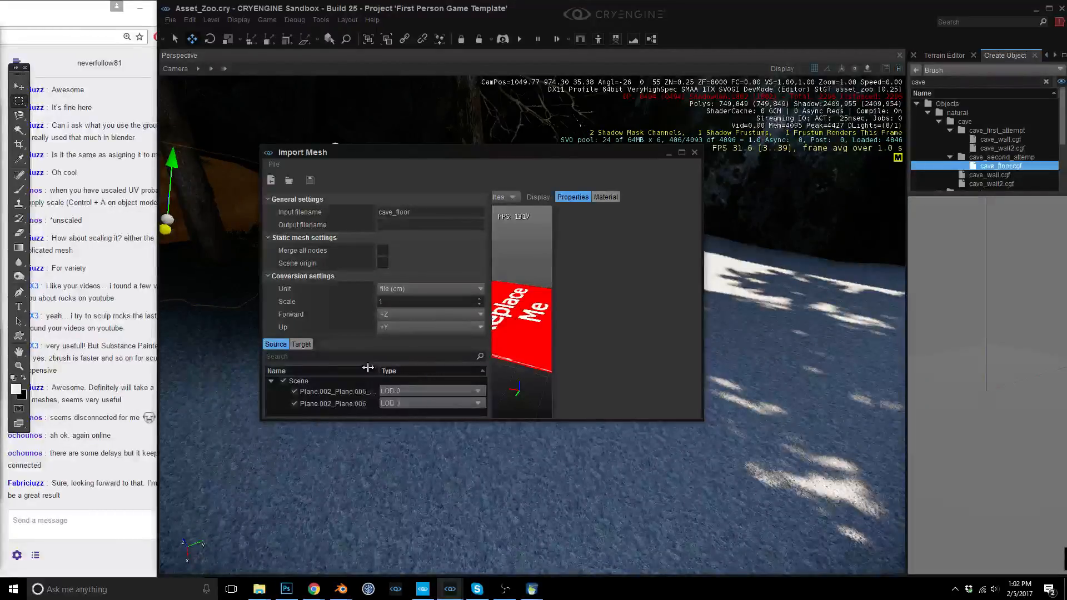
left_click(428, 404)
left_click(394, 468)
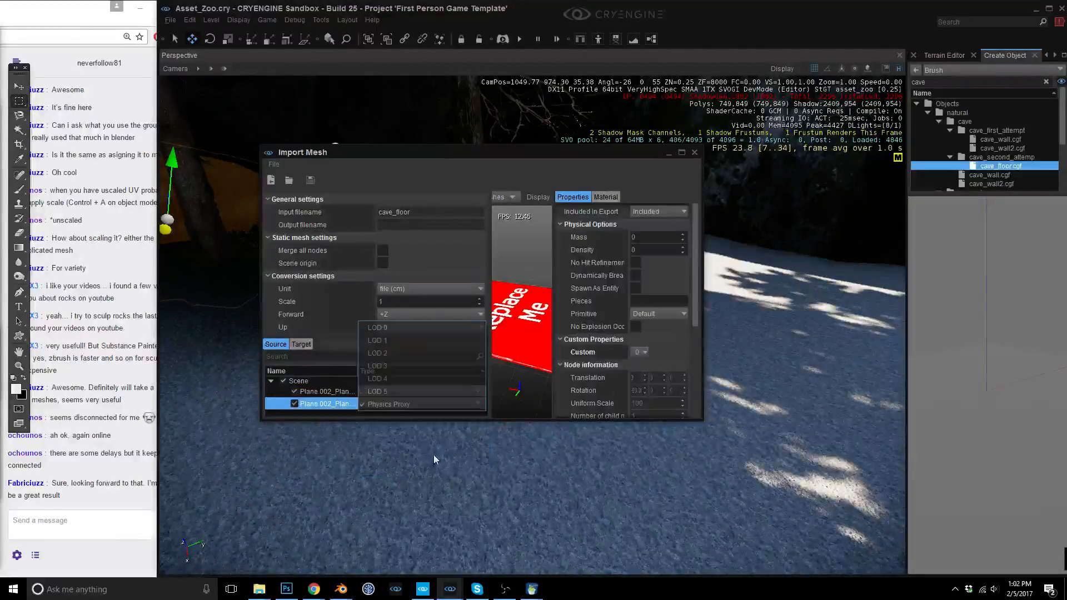
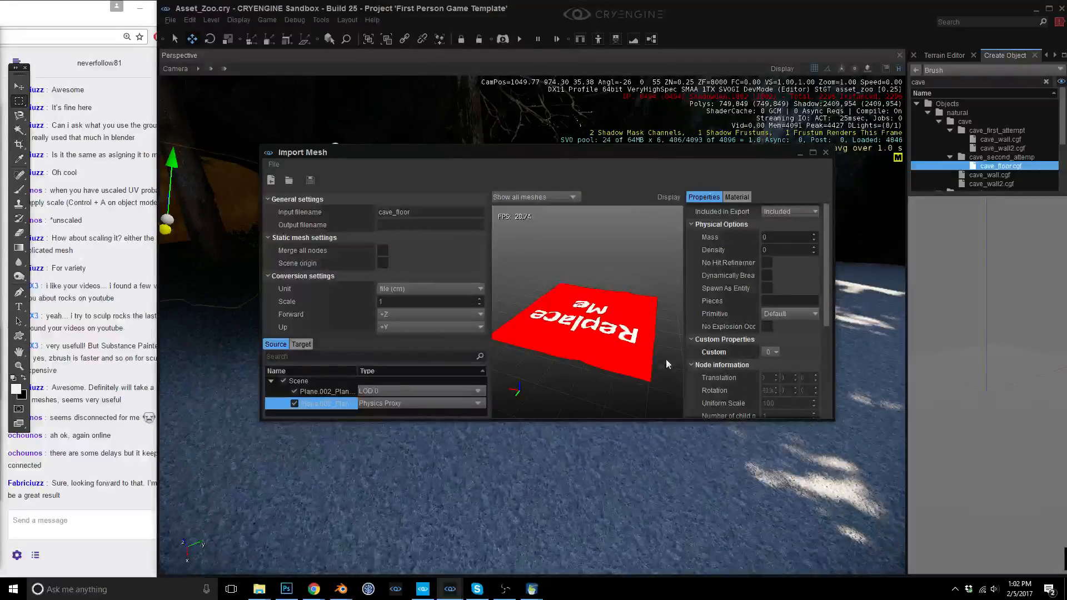
Set the physicalization of the cave_floor__02 proxy material to proxy only (no draw), widening the material list to read the names.
left_click(747, 197)
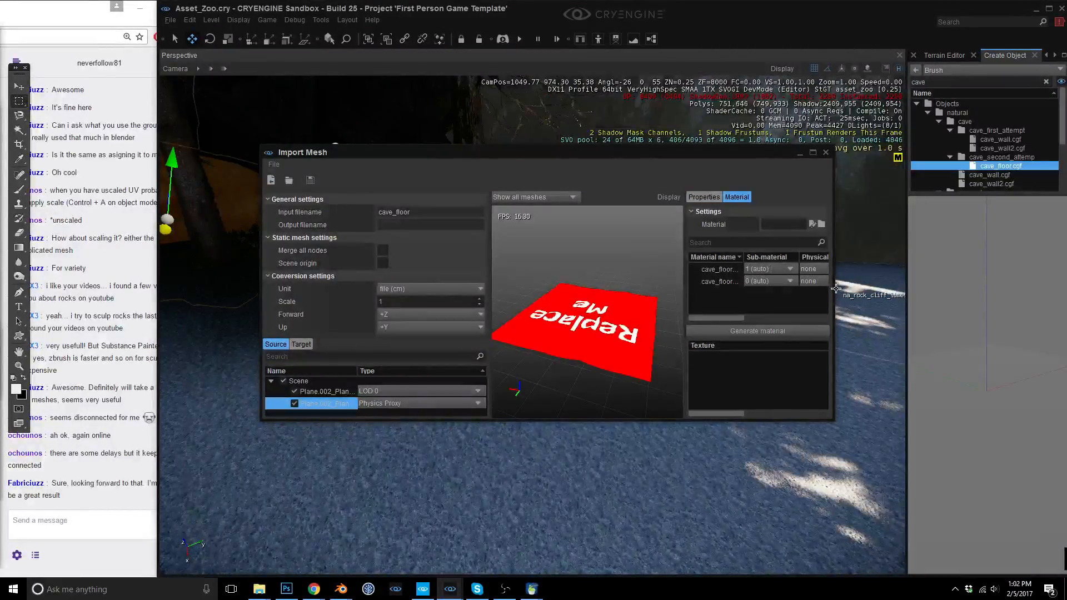
left_click_drag(837, 288, 939, 292)
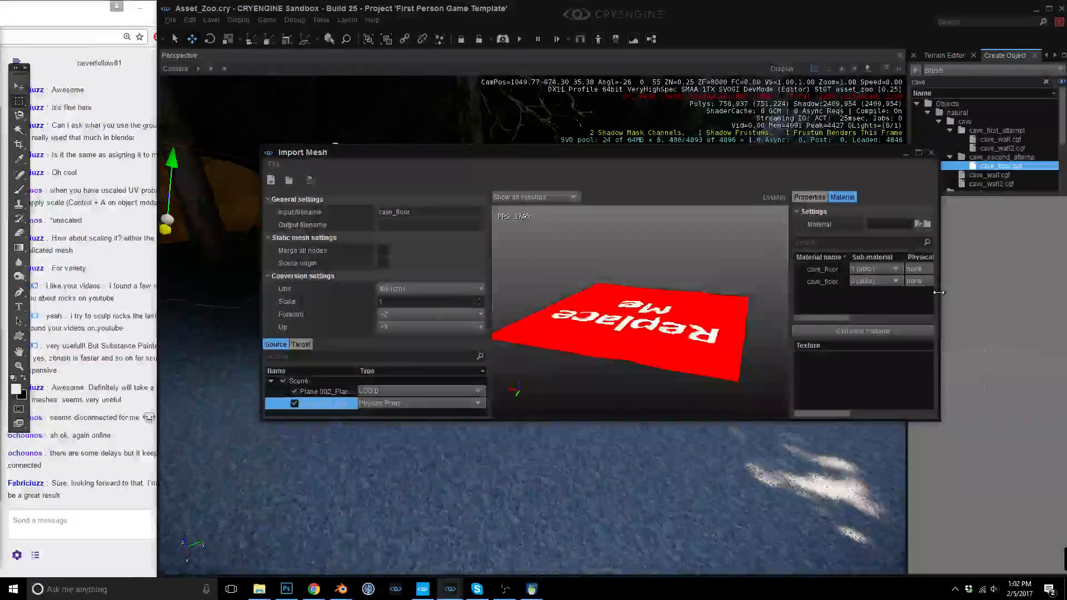
left_click_drag(790, 289, 680, 281)
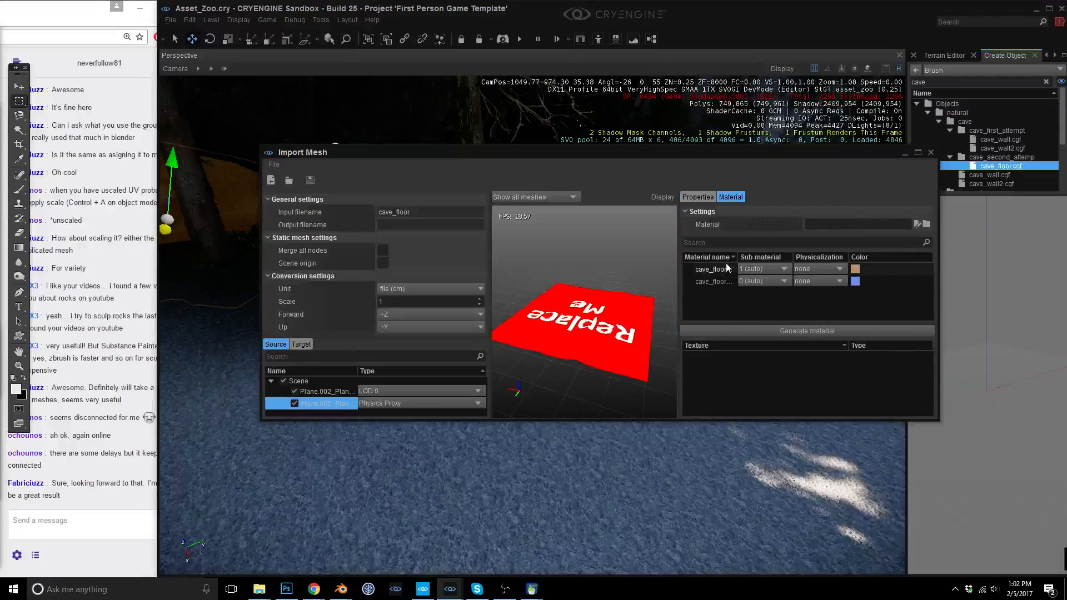
left_click_drag(737, 256, 810, 256)
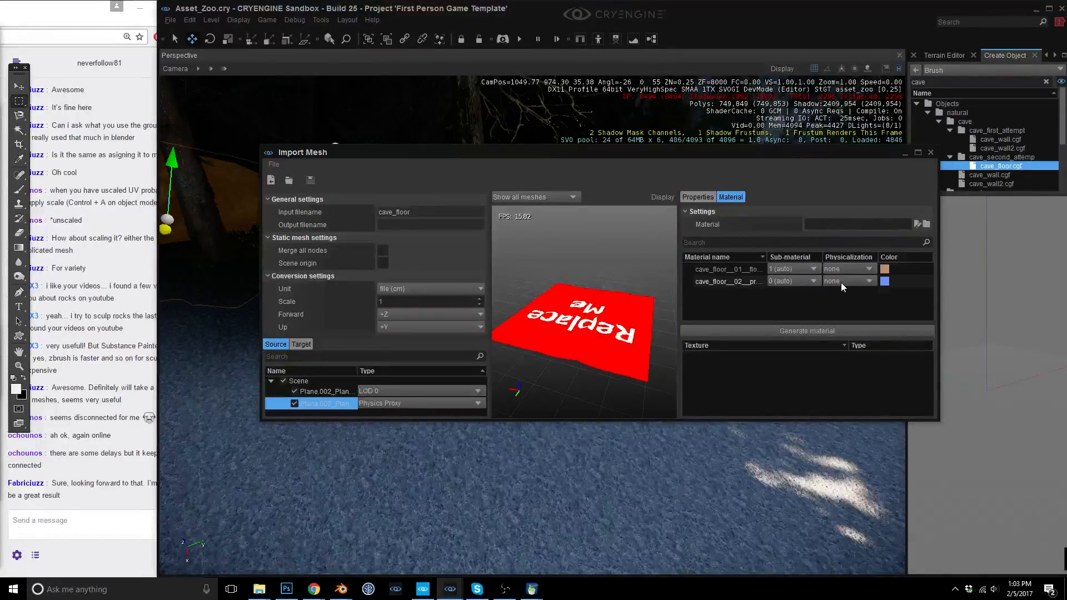
left_click(842, 282)
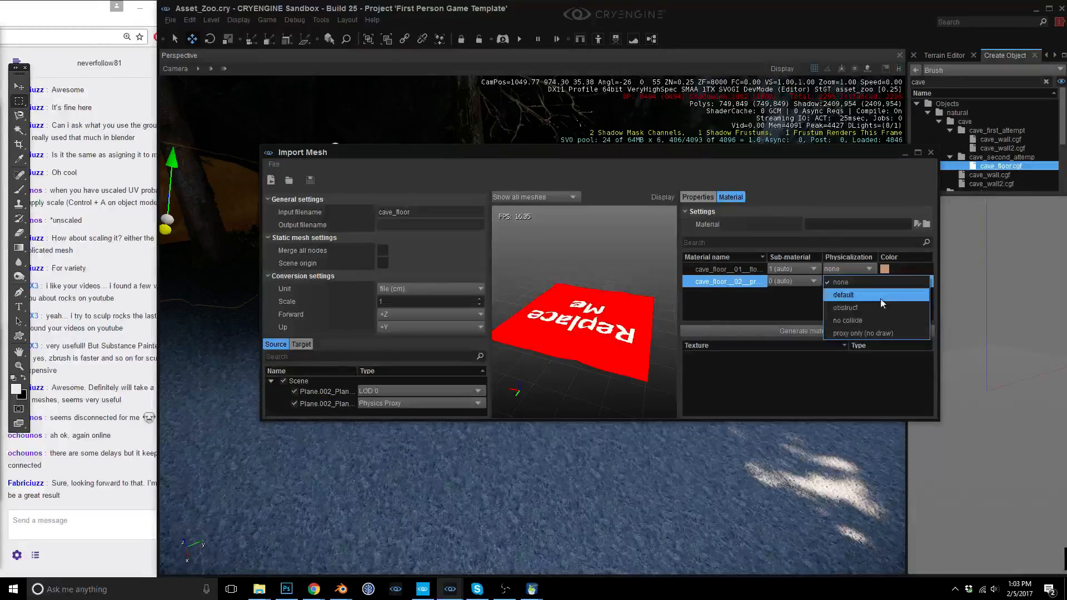
left_click(862, 333)
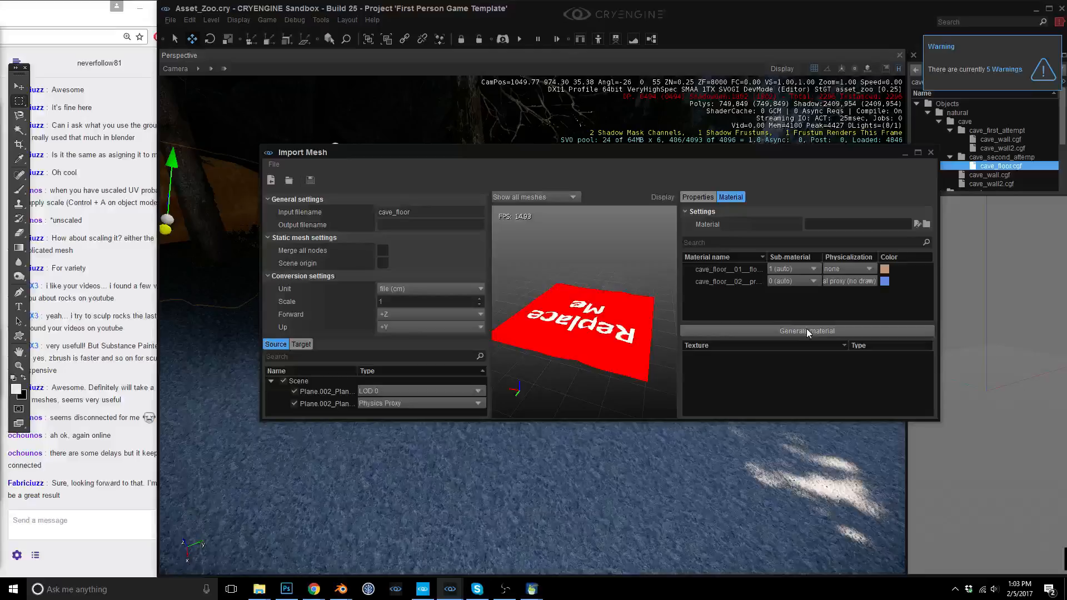
Generate the material for the imported floor mesh, saving it over cave_floor.mtl in the cave_second_attemp folder.
left_click(808, 332)
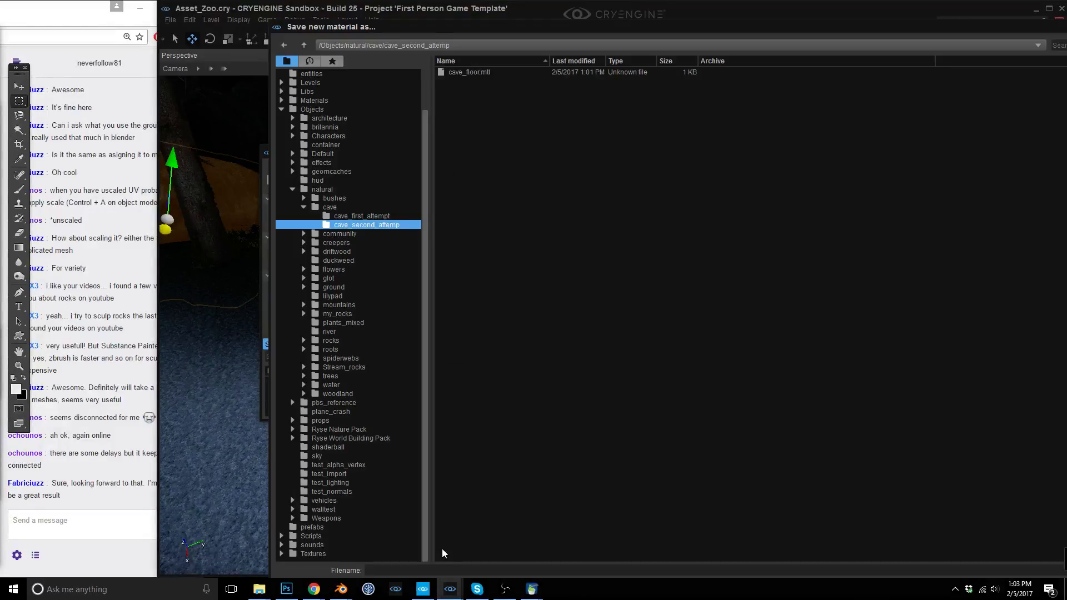
left_click(489, 72)
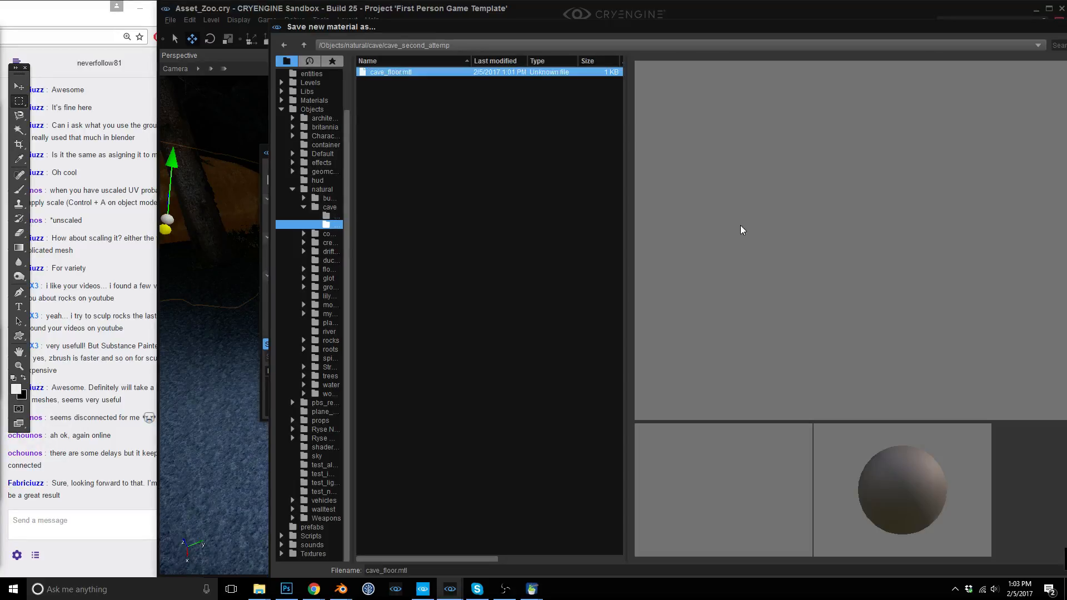
double_click(398, 74)
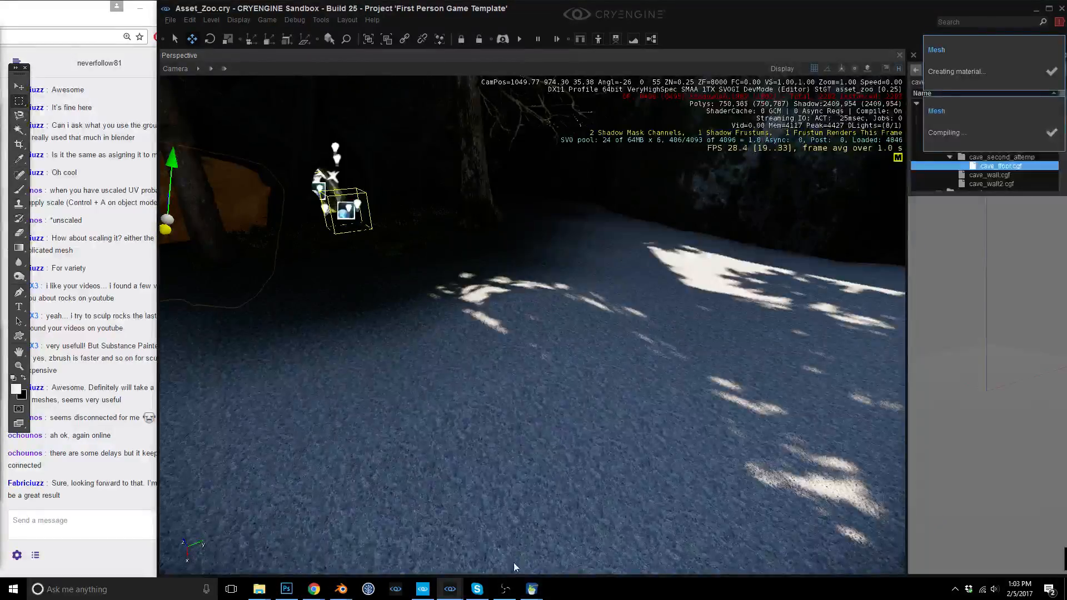
mouse_move(508, 574)
left_click(640, 534)
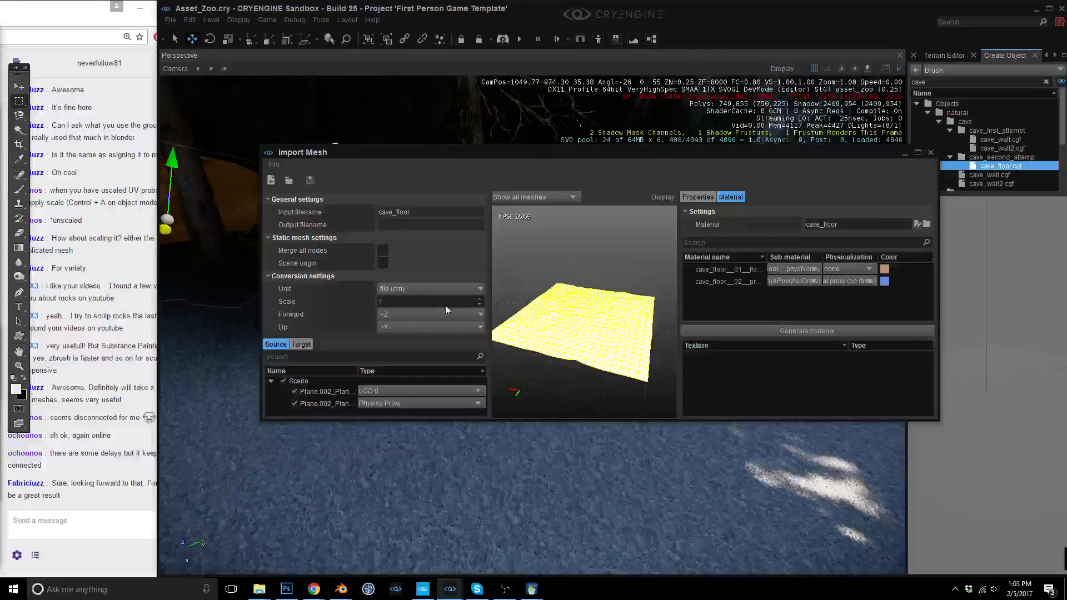
Save the imported mesh as cave_floor in the cave_second_attemp folder, overwriting the existing cave_floor.cgf.
left_click(272, 165)
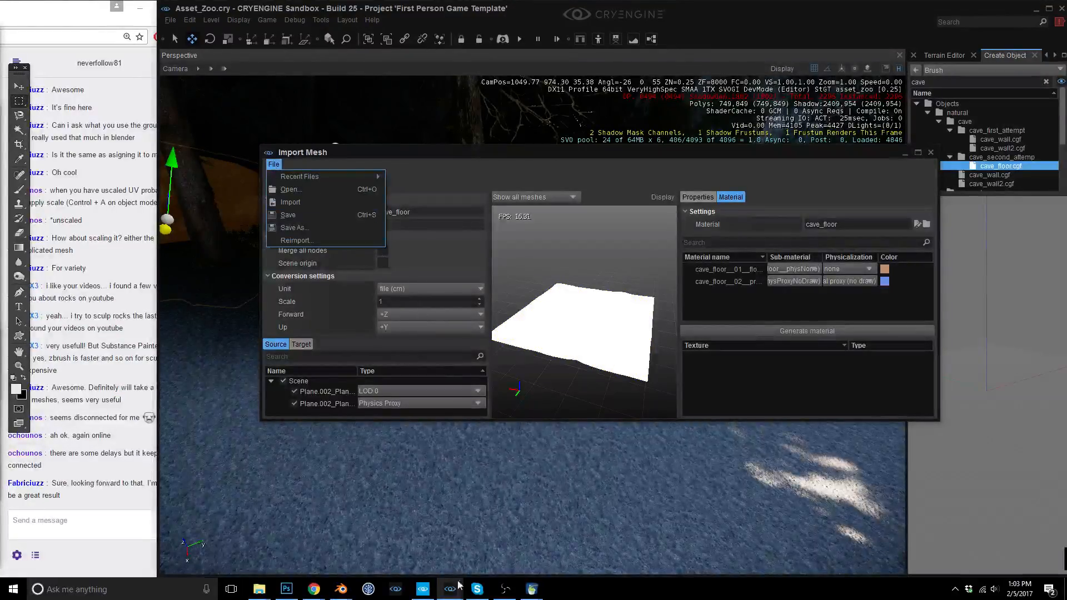
left_click(505, 588)
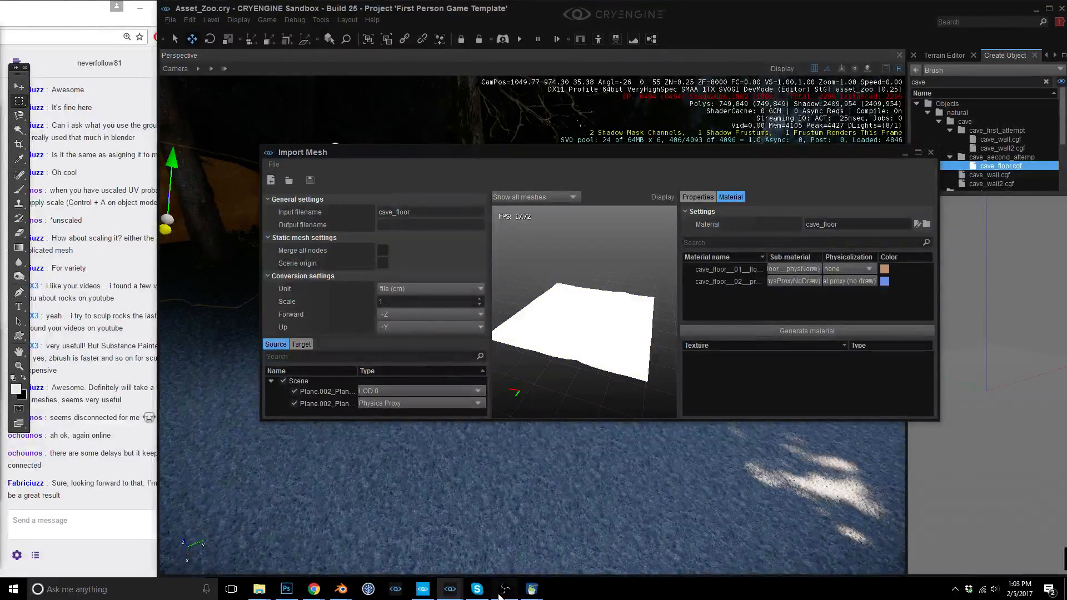
left_click(272, 166)
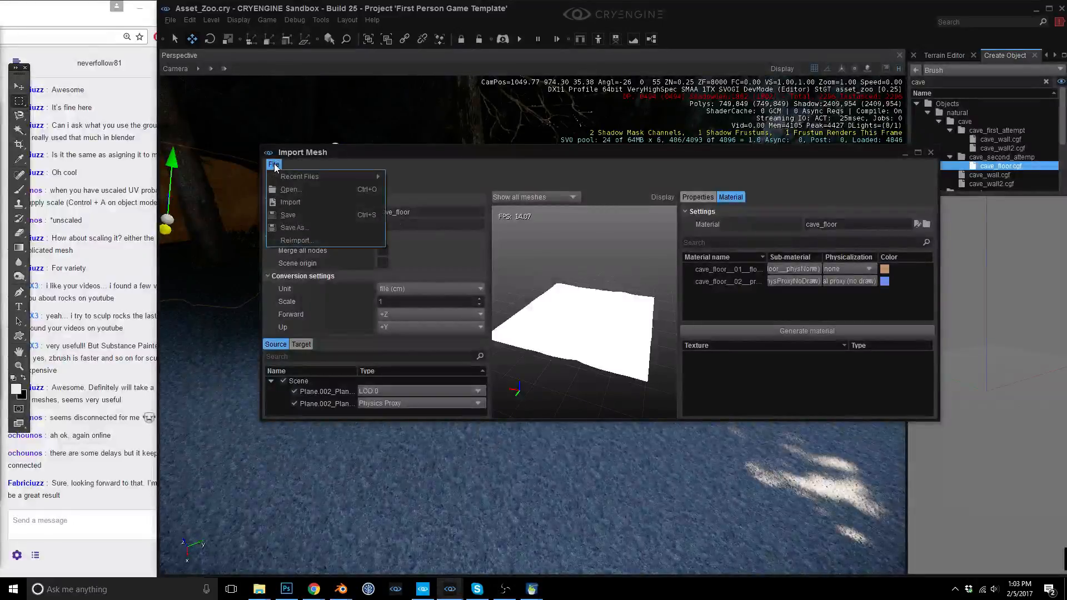
left_click(301, 215)
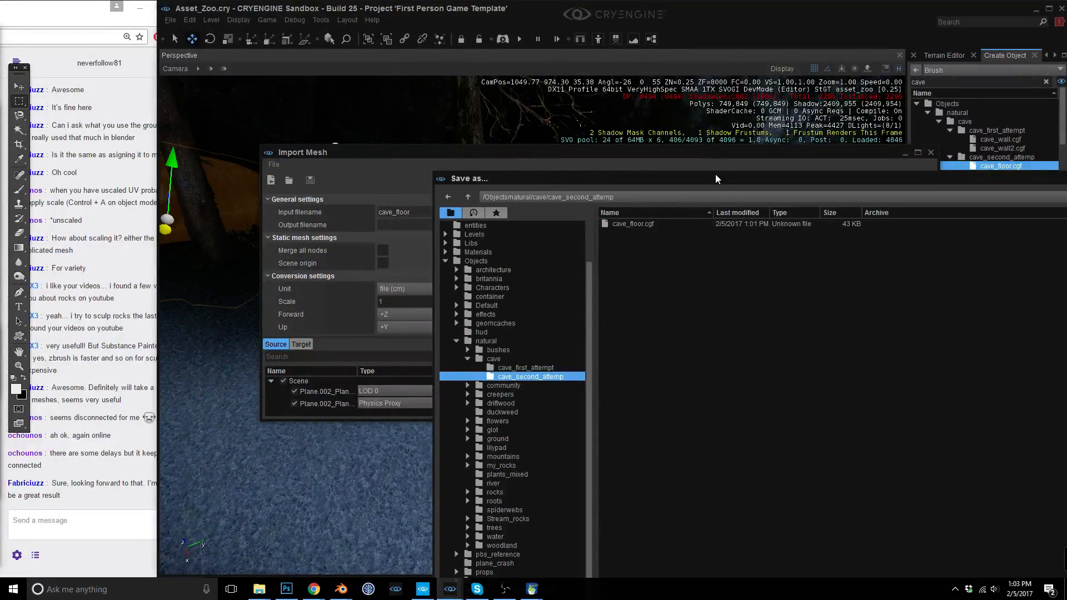
left_click_drag(715, 178, 458, 1)
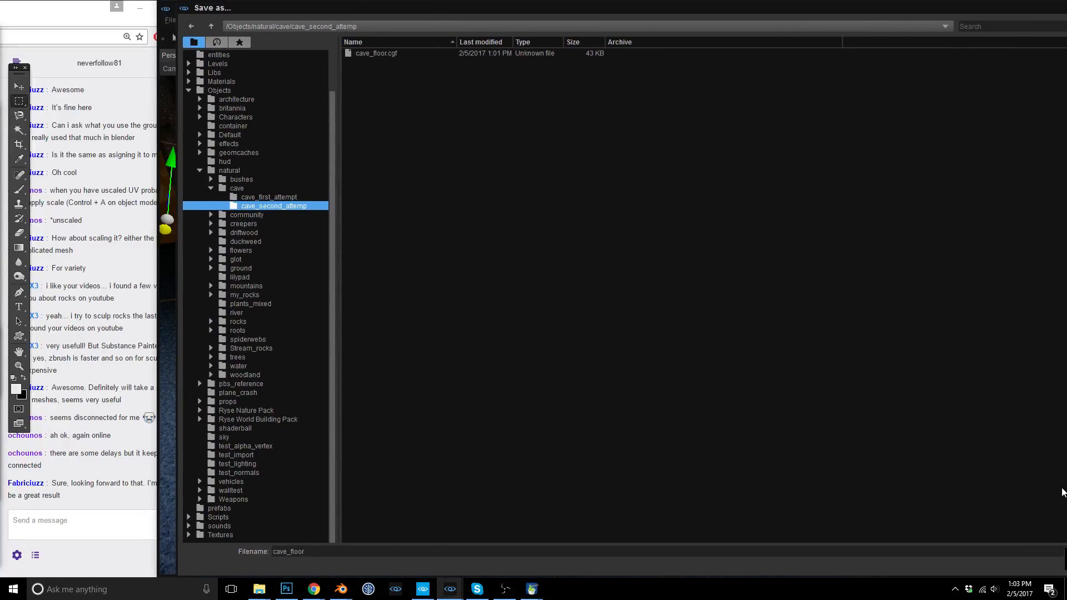
key("Return")
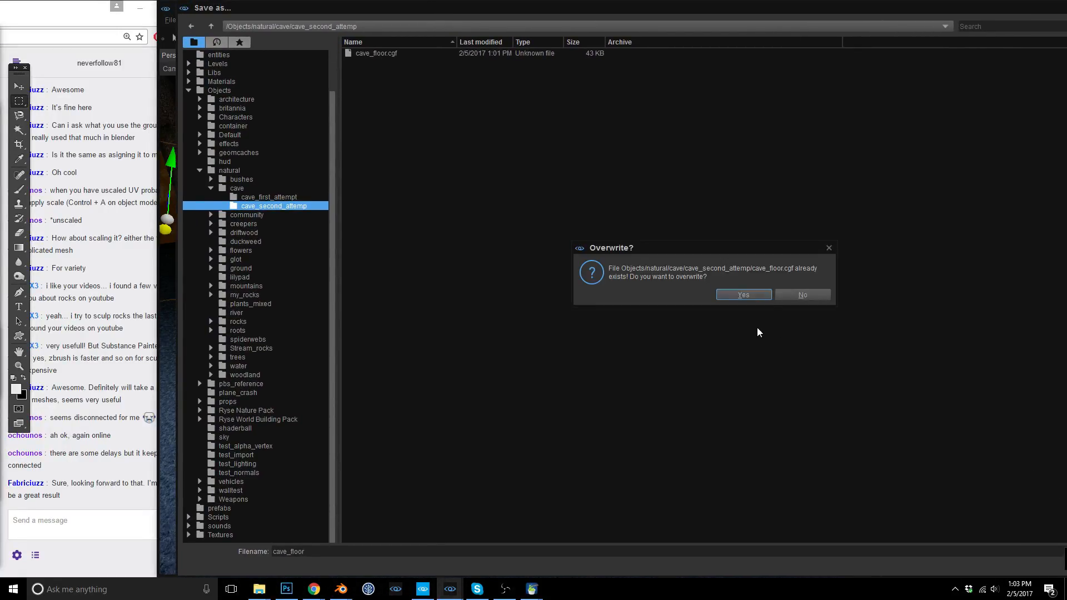
left_click(755, 295)
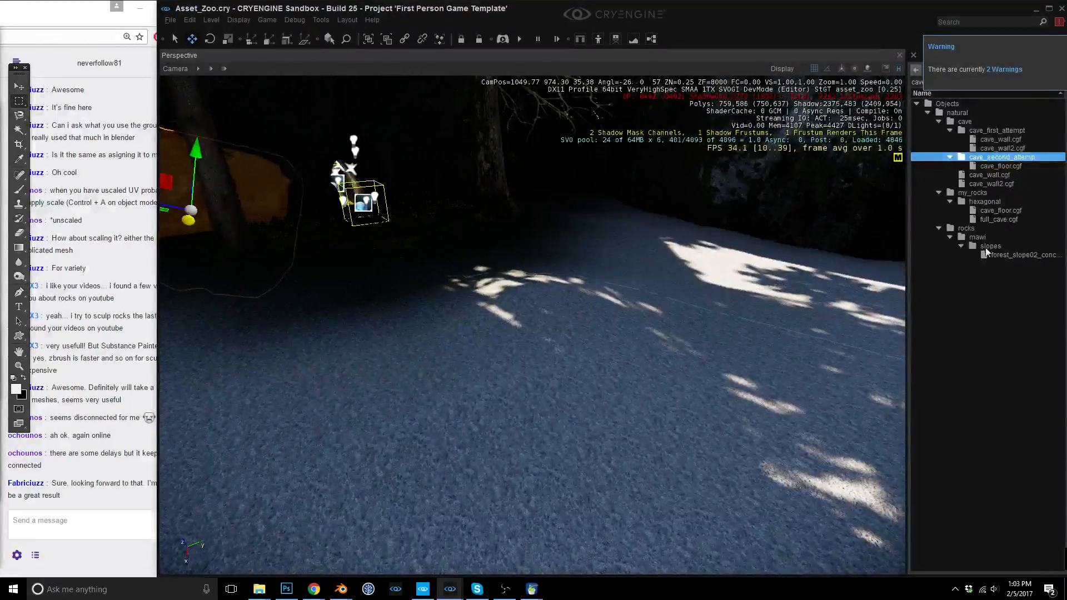
Place the cave_floor.cgf brush from cave_second_attemp into the level on the open ground.
left_click(1006, 166)
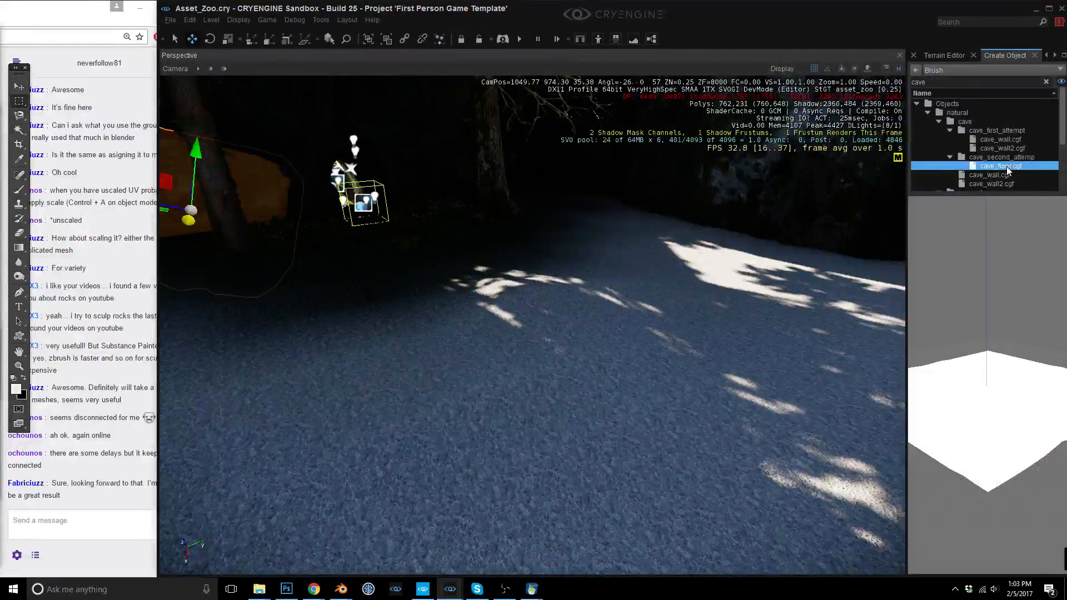
left_click_drag(1006, 167, 584, 265)
key("w")
right_click_drag(583, 265, 578, 325)
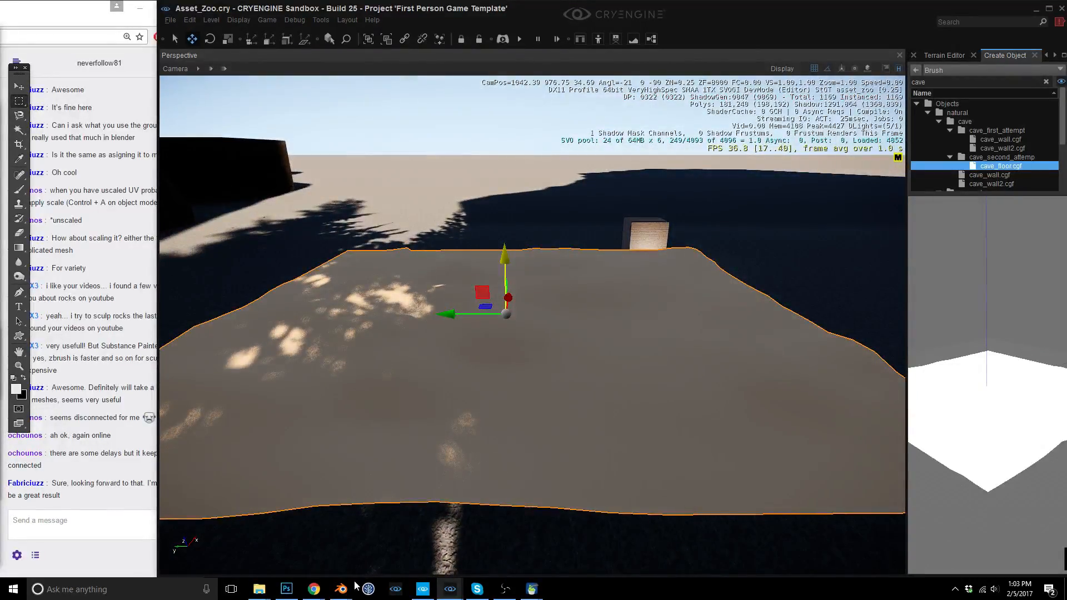
Visit the cave wall to pick up its material and return to the placed floor brush, selecting it.
right_click_drag(389, 444, 762, 256)
key("w")
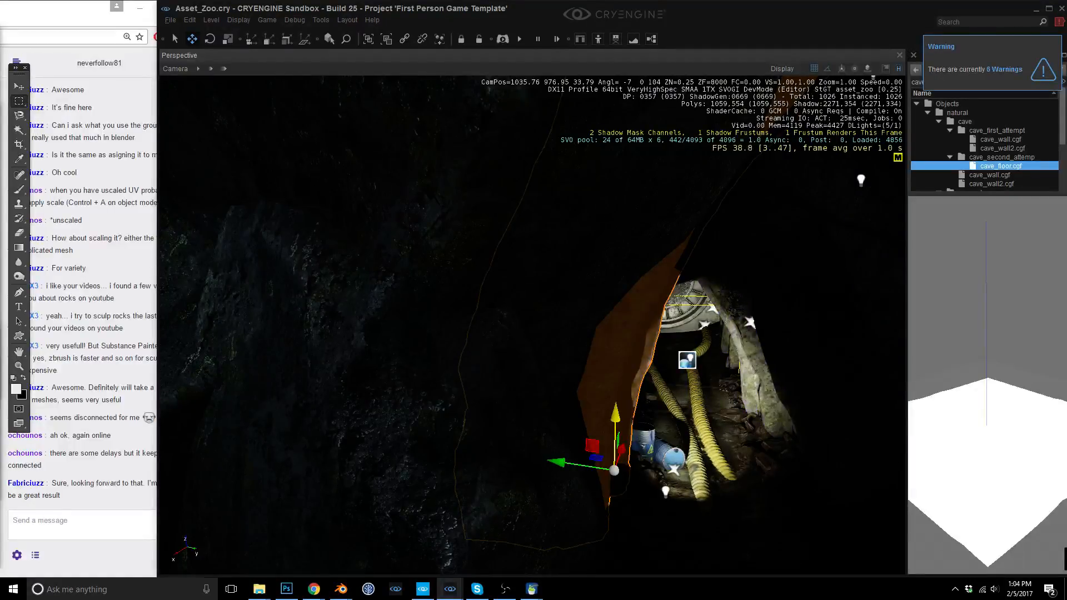
key("s")
right_click_drag(466, 374, 167, 411)
key("w")
left_click(542, 392)
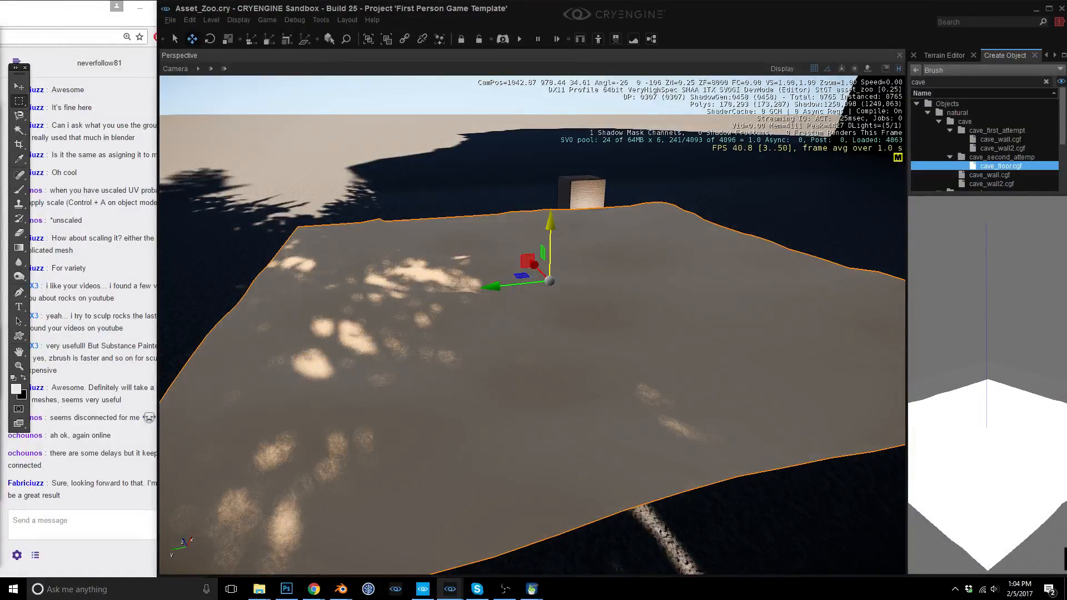
Open the floor's material in the Material Editor and set the proxy sub-material's shader to Nodraw.
key("m")
left_click_drag(542, 103, 675, 106)
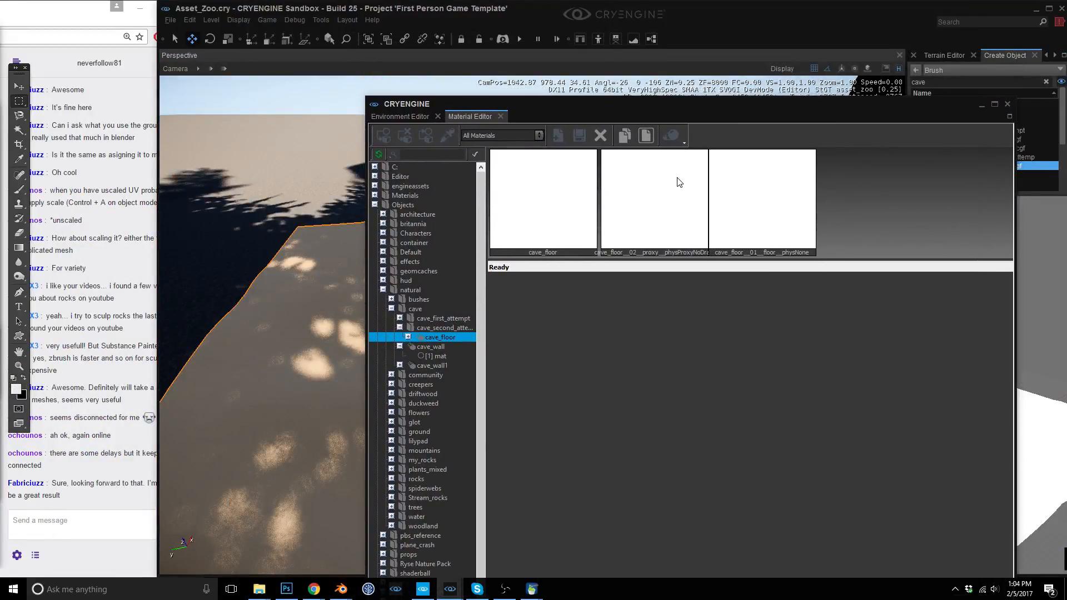
left_click(654, 206)
left_click(681, 307)
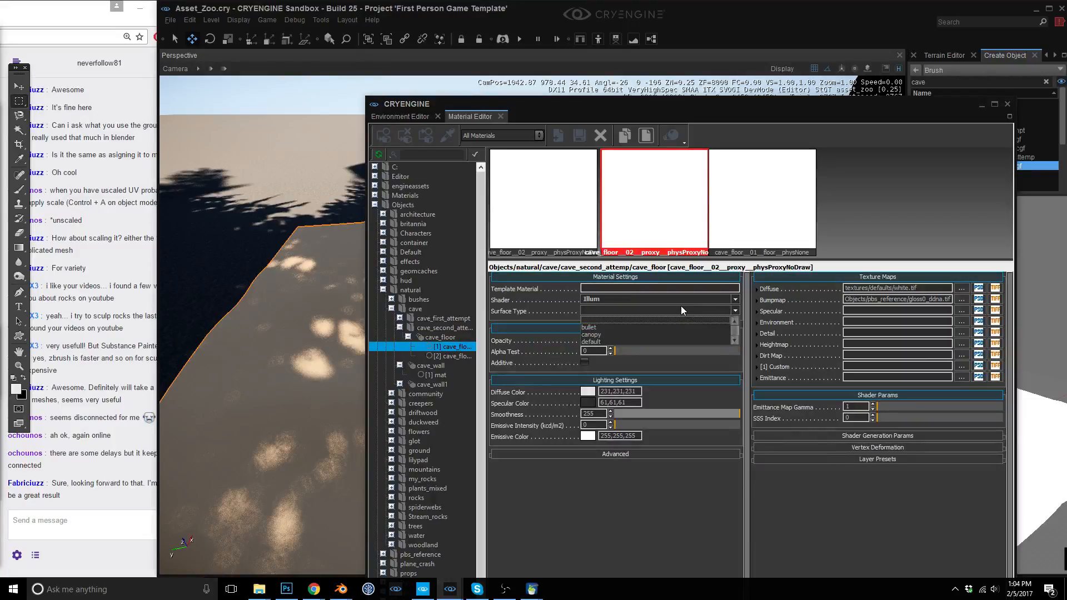
left_click(680, 305)
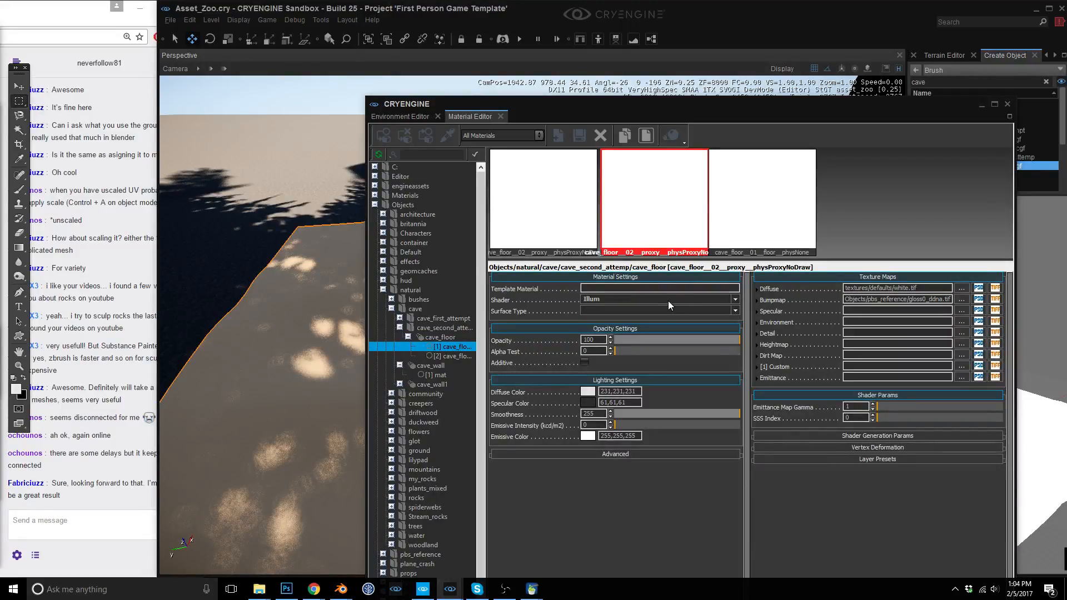
left_click(668, 300)
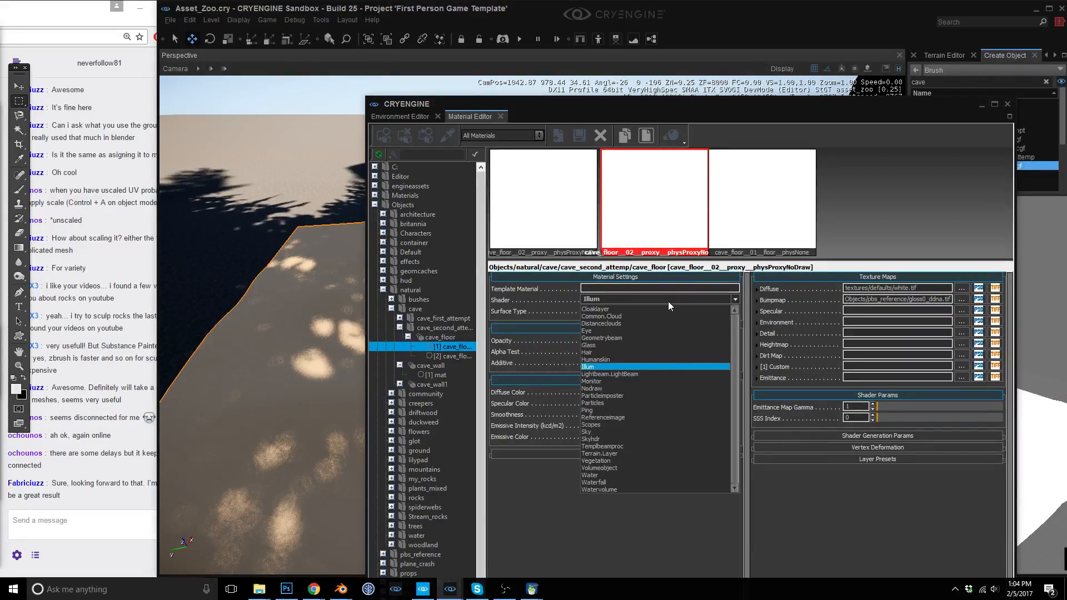
left_click(623, 386)
Paste the copied cave wall material onto the cave_floor__01 floor sub-material, cancelling the separate file save.
left_click(763, 200)
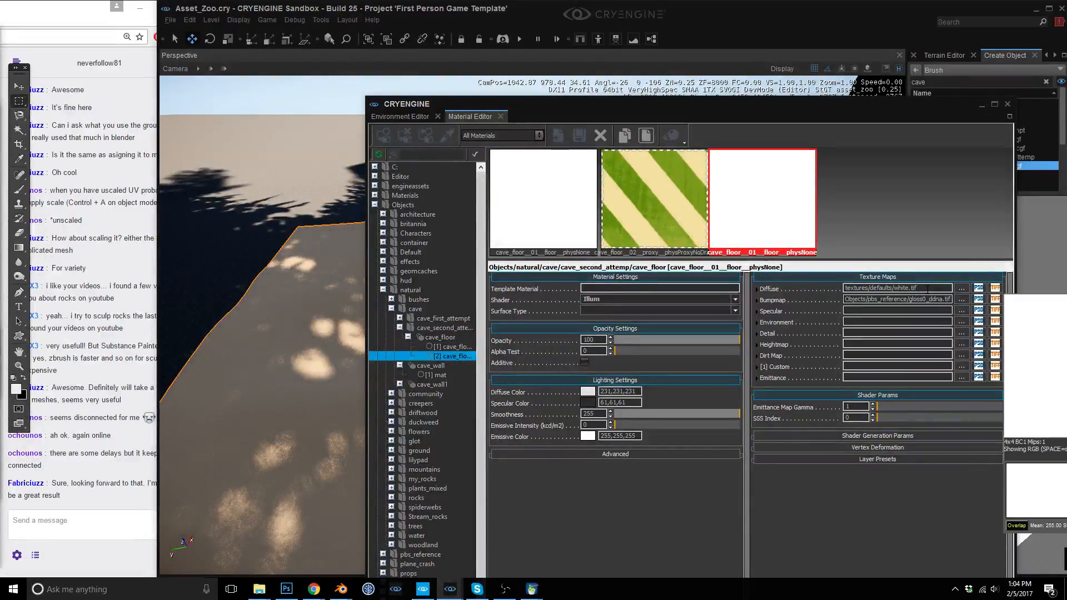
right_click(455, 358)
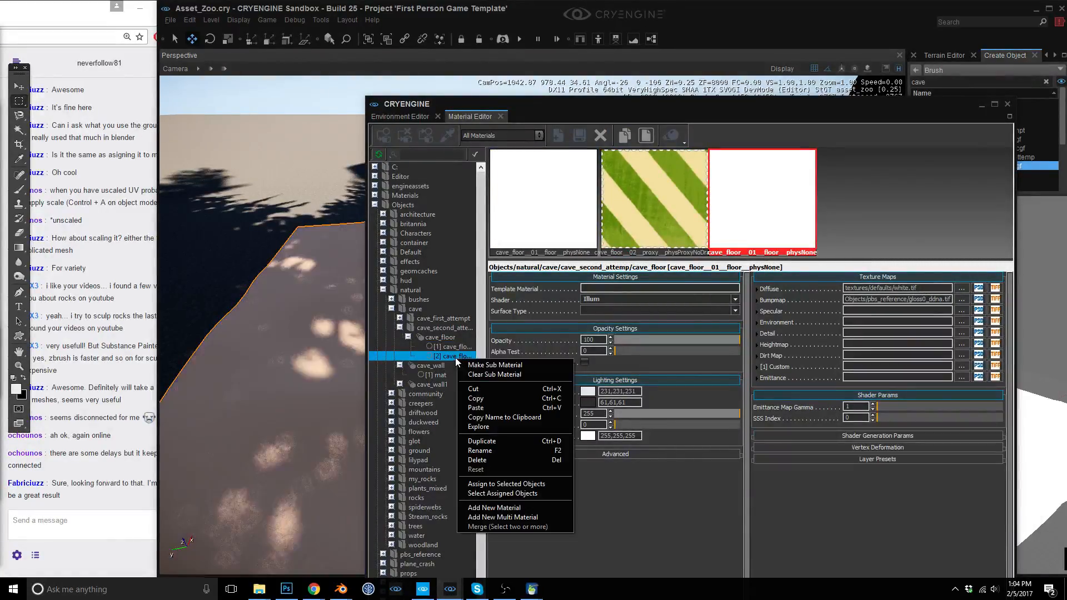
left_click(483, 409)
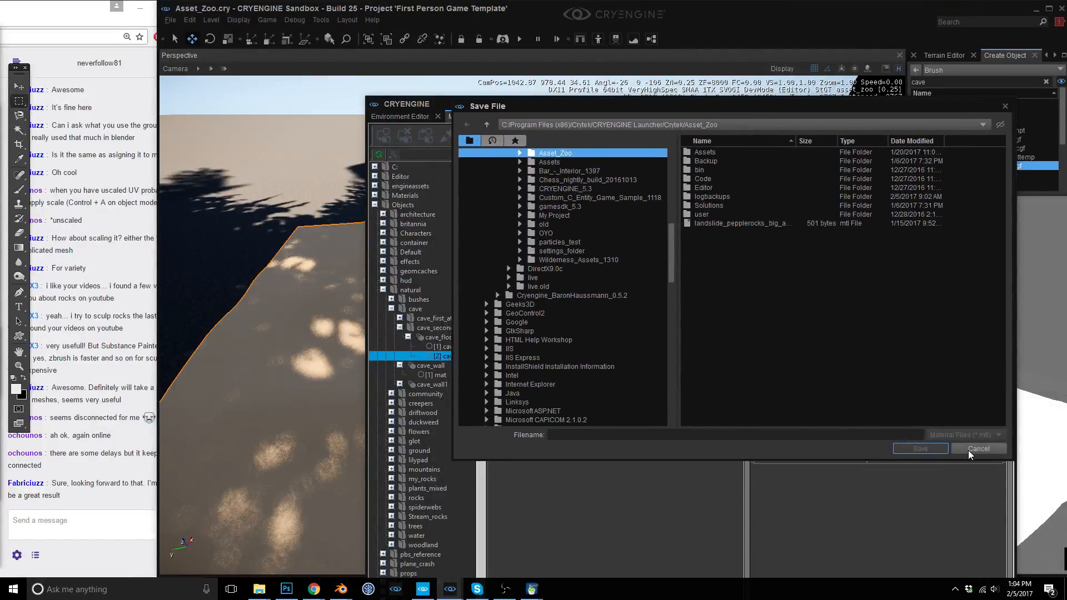
left_click(977, 449)
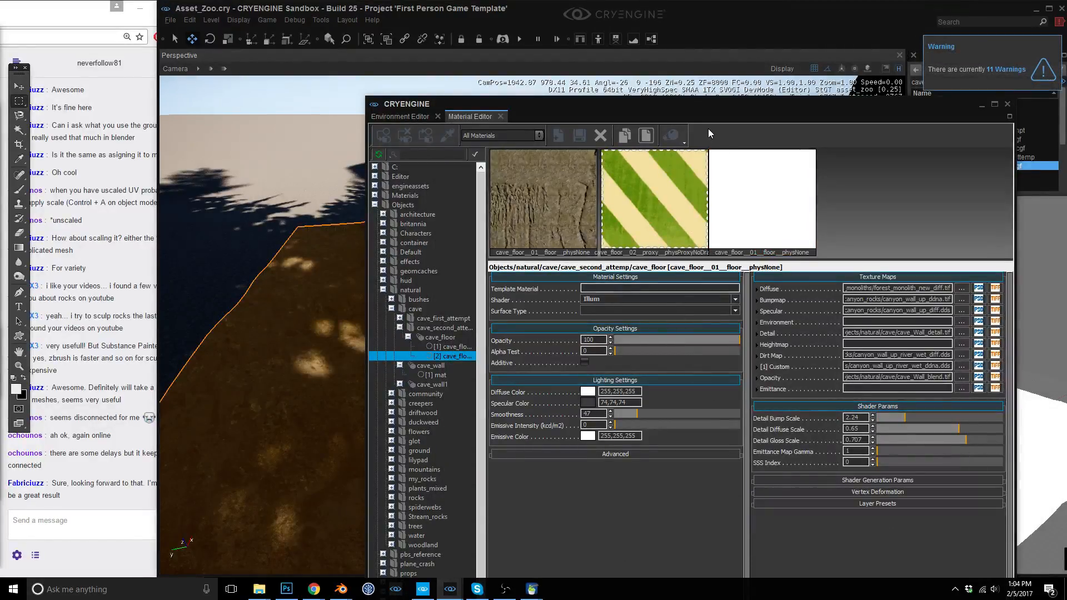
Put the Material Editor away and move the floor brush out of the shade onto the sunlit ground.
left_click_drag(711, 110, 1066, 114)
mouse_move(739, 245)
right_mouse_down()
mouse_move(723, 264)
mouse_move(742, 262)
right_mouse_up()
left_click(739, 100)
right_click_drag(656, 267, 611, 272)
key("w")
key("s")
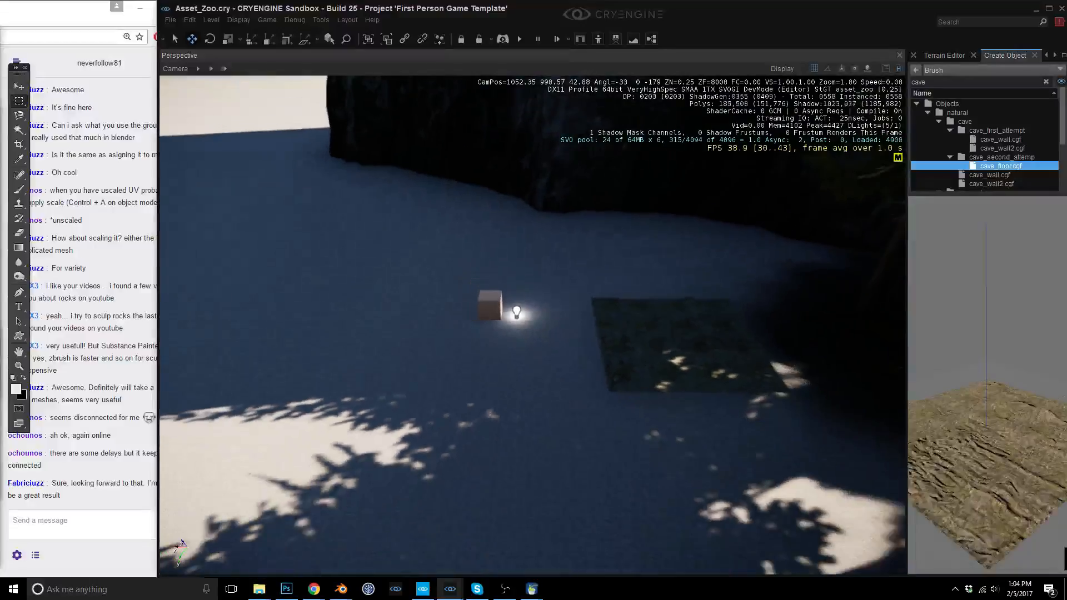
key("a")
left_click(811, 336)
left_click_drag(812, 336, 189, 322)
right_click_drag(189, 322, 192, 289)
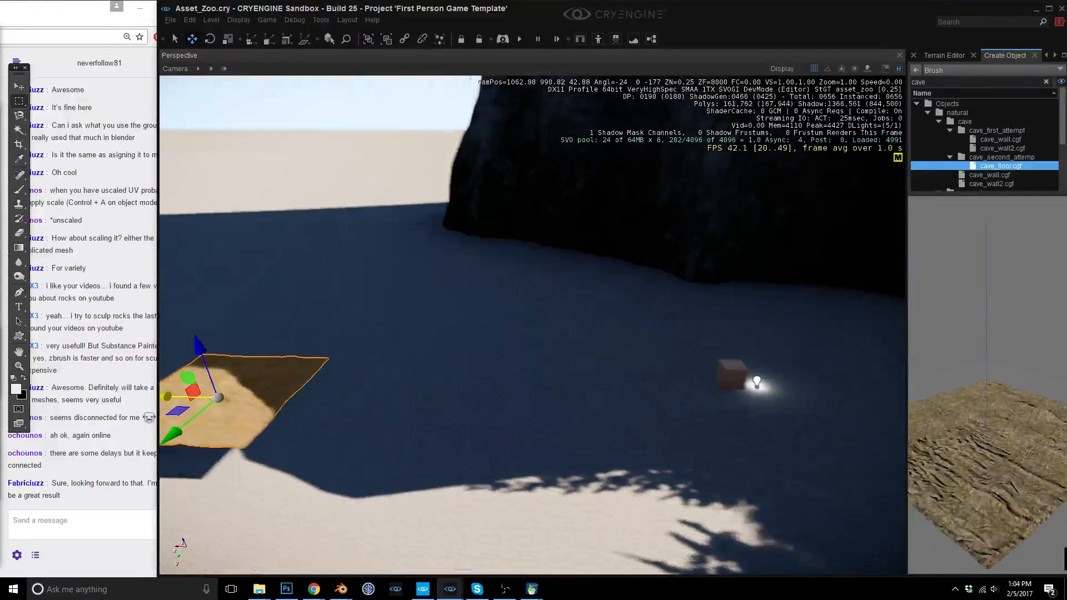
Assign cave_Walls_detail.tif from the cave_second_attemp folder as the Detail texture of the floor's rock sub-material.
key("z")
scroll(531, 368, "up", 2)
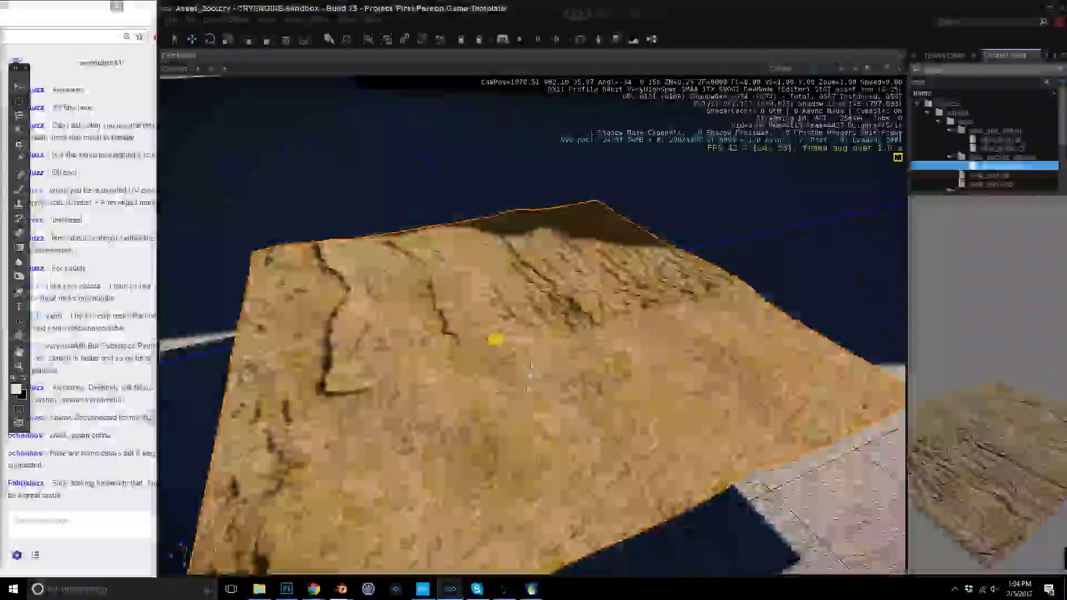
left_click_drag(531, 368, 524, 433)
key("z")
scroll(524, 434, "up", 2)
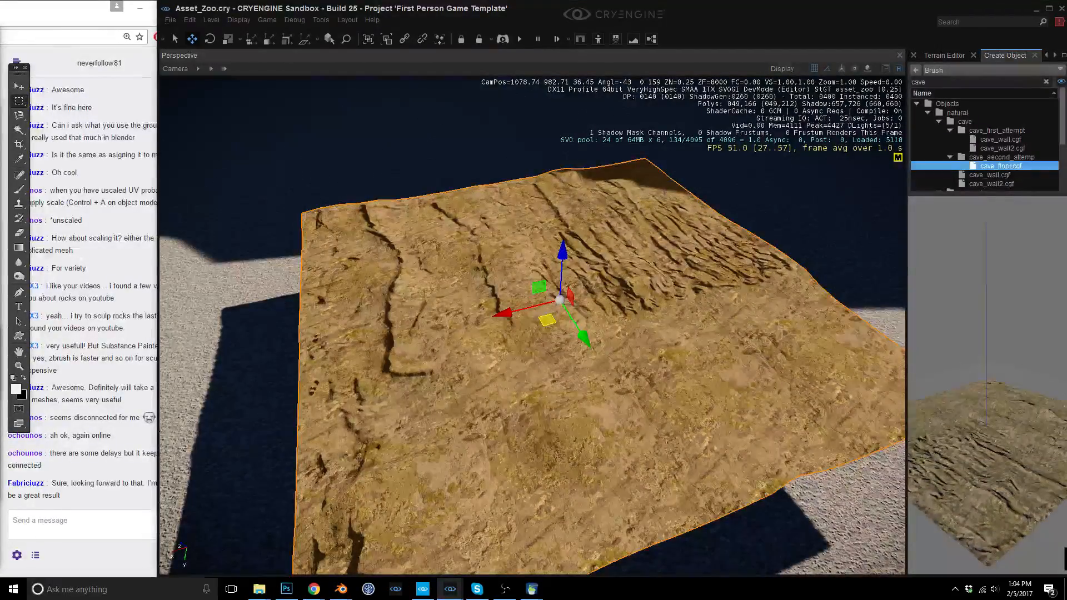
key("m")
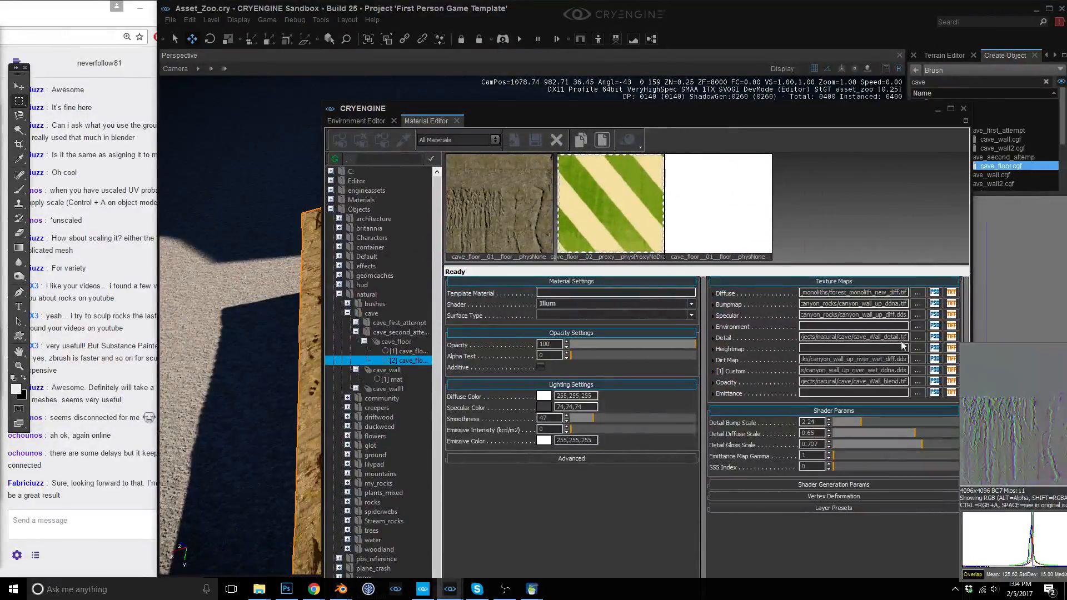
left_click(917, 338)
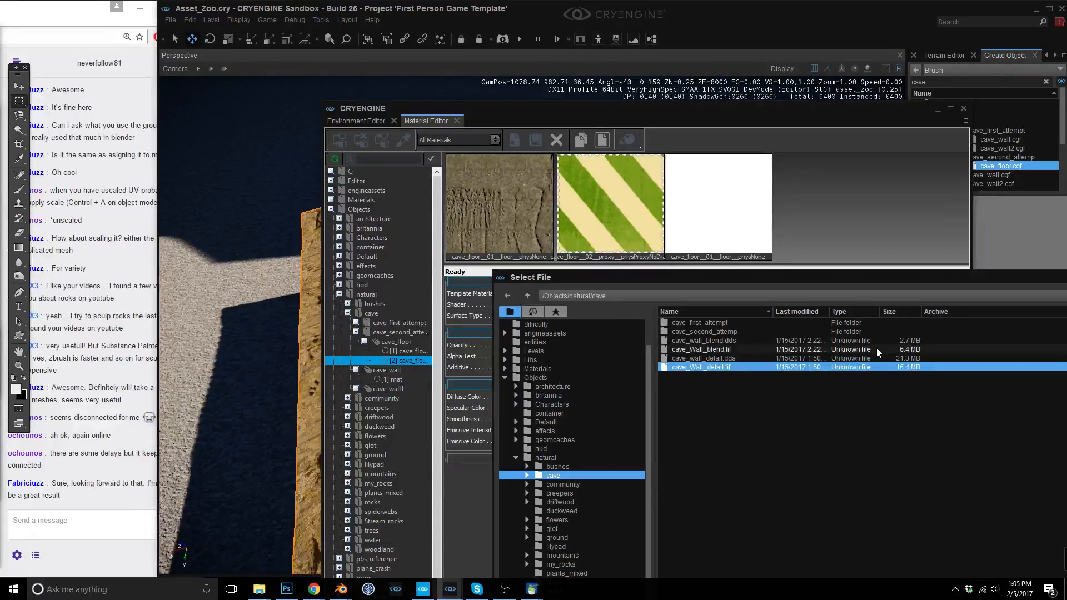
double_click(708, 333)
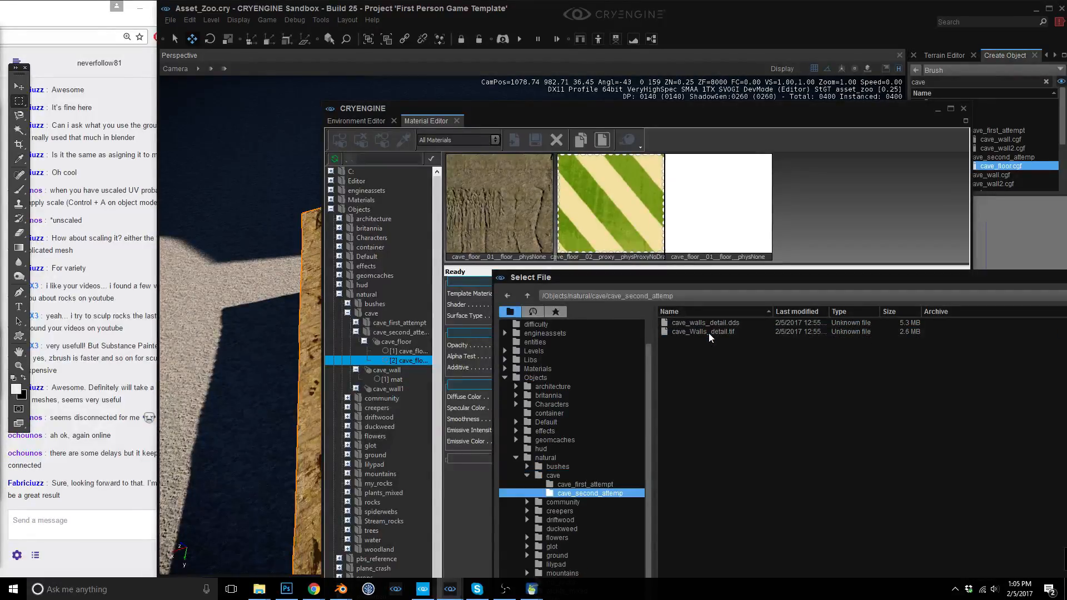
double_click(722, 331)
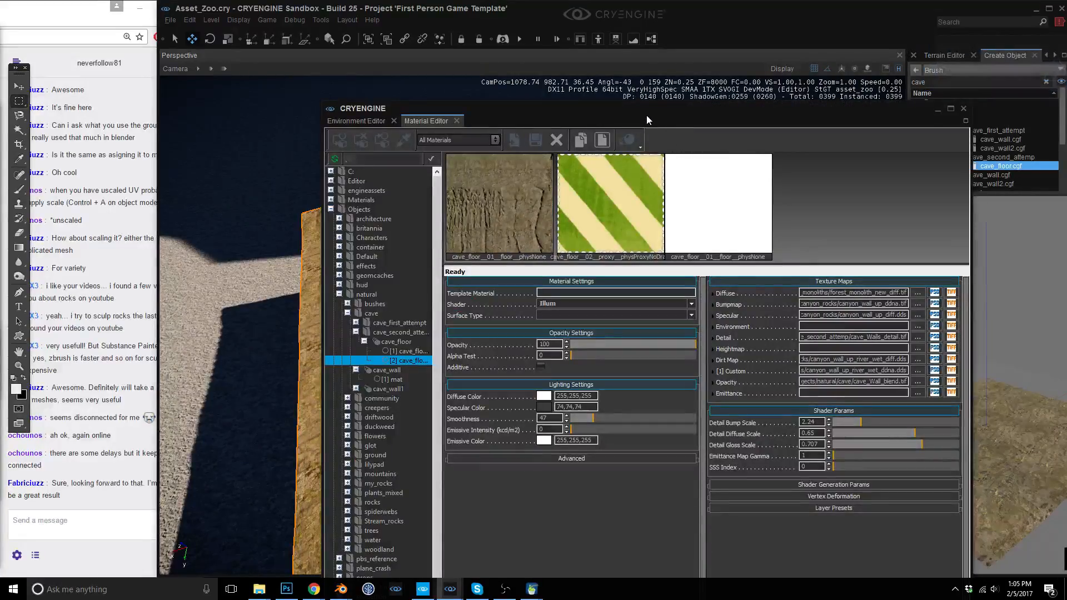
Move the Material Editor out of the way and examine the detail texture across the floor brush's surface.
left_click_drag(744, 113, 1066, 244)
right_click_drag(667, 345, 679, 361)
right_click_drag(632, 278, 648, 283)
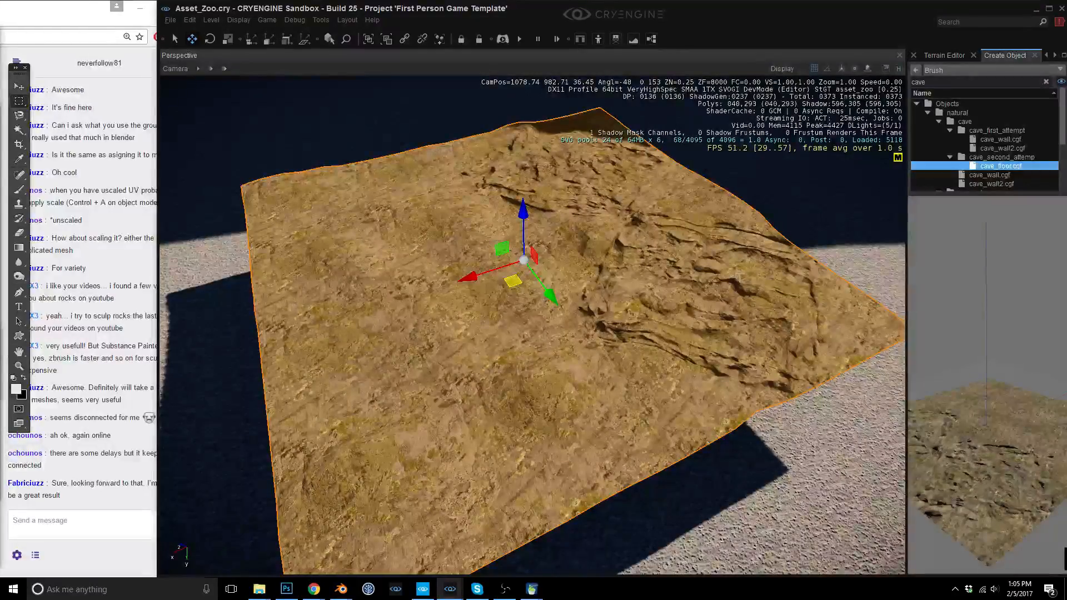
mouse_move(639, 328)
right_mouse_down()
mouse_move(619, 326)
mouse_move(637, 322)
right_mouse_up()
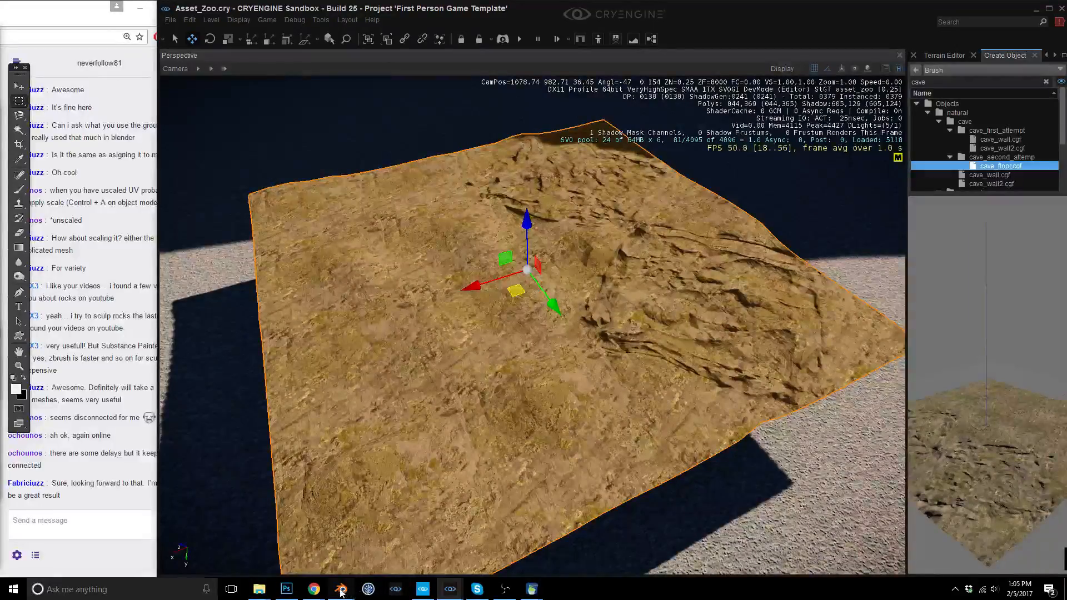
Switch to Photoshop and close DefaultMaterial_Mixed_AO.png, cave_Walls_detail.tif and DefaultMaterial_Normal_DirectX.png, discarding unsaved changes.
mouse_move(342, 592)
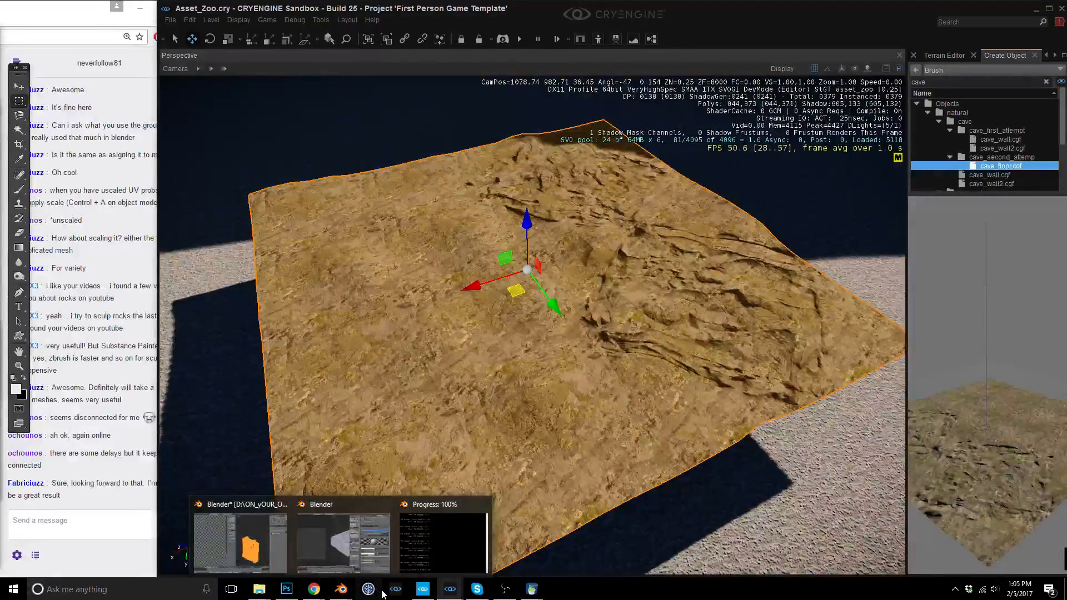
left_click(295, 591)
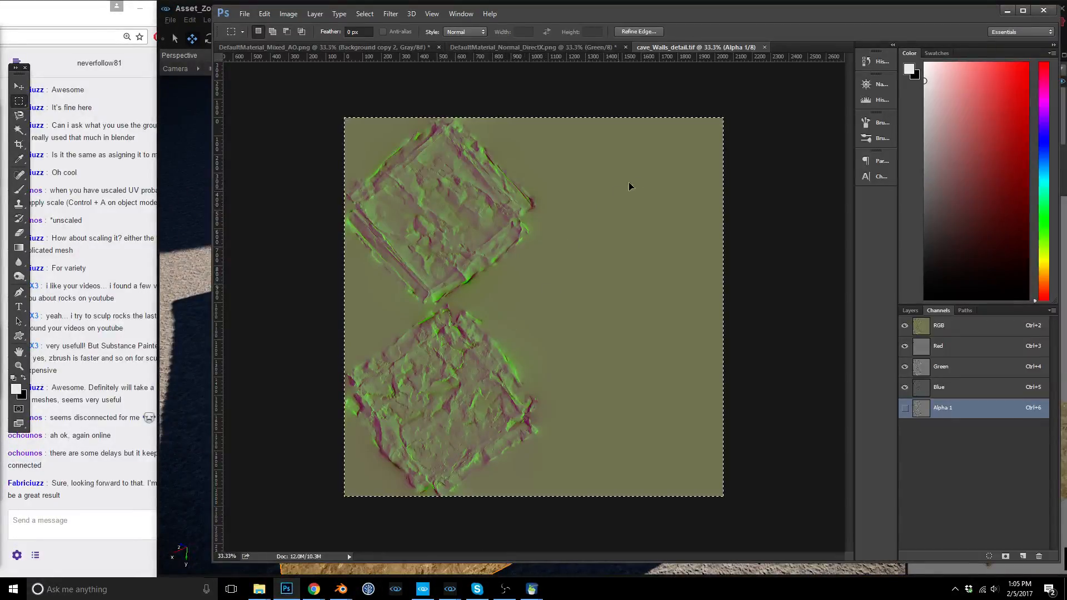
key("ctrl+d")
left_click(439, 46)
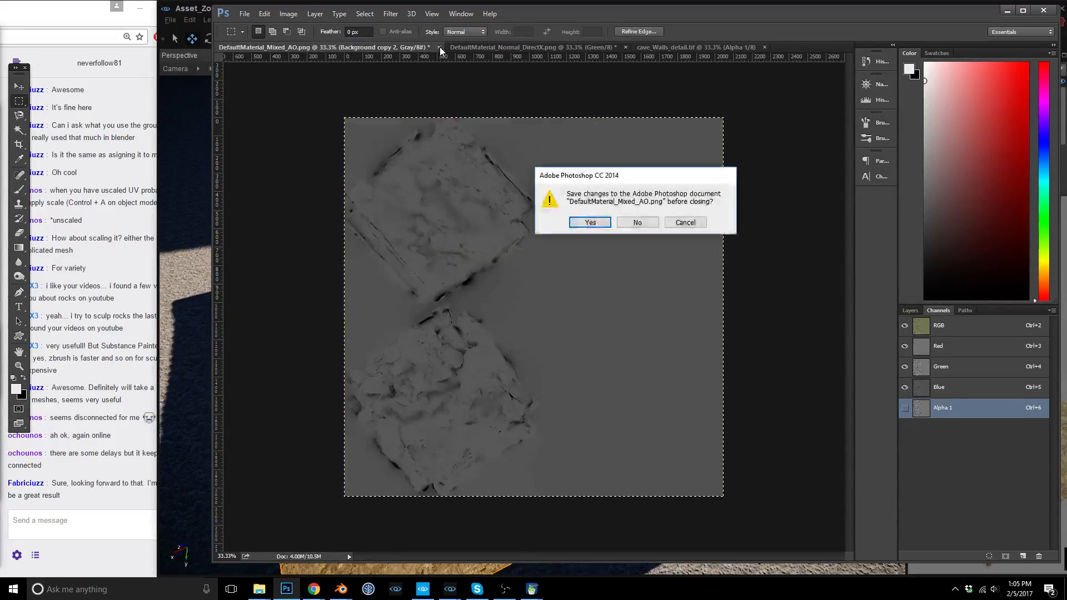
left_click(639, 220)
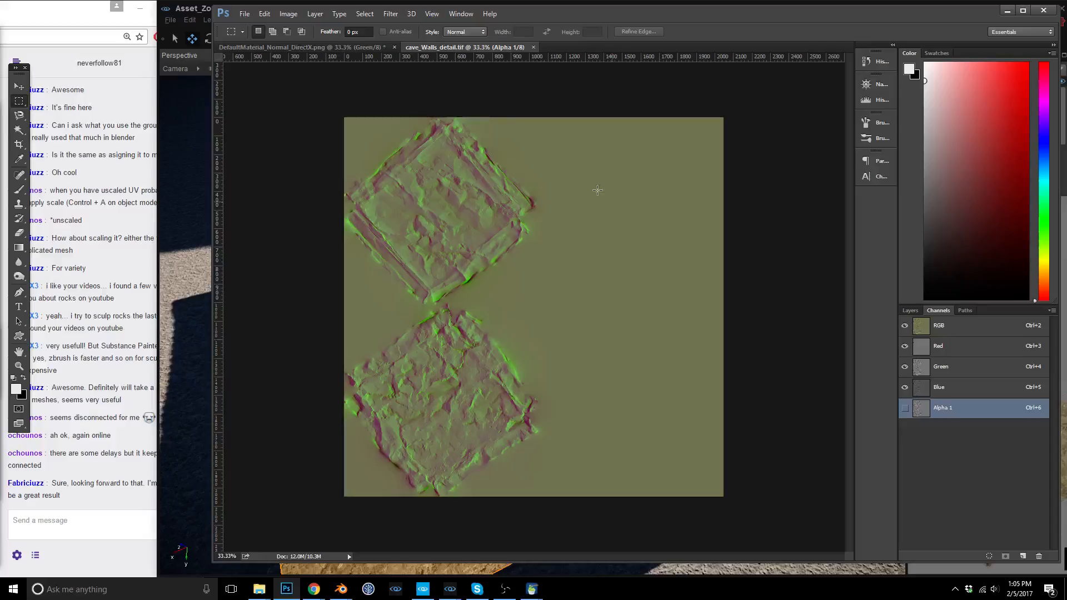
left_click(533, 46)
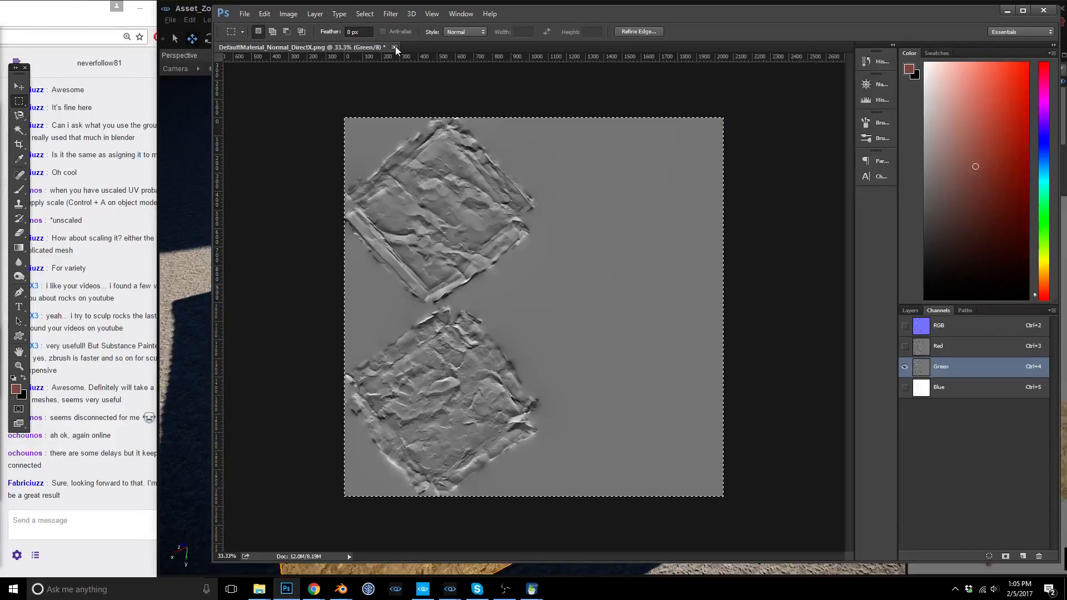
left_click(395, 47)
left_click(640, 232)
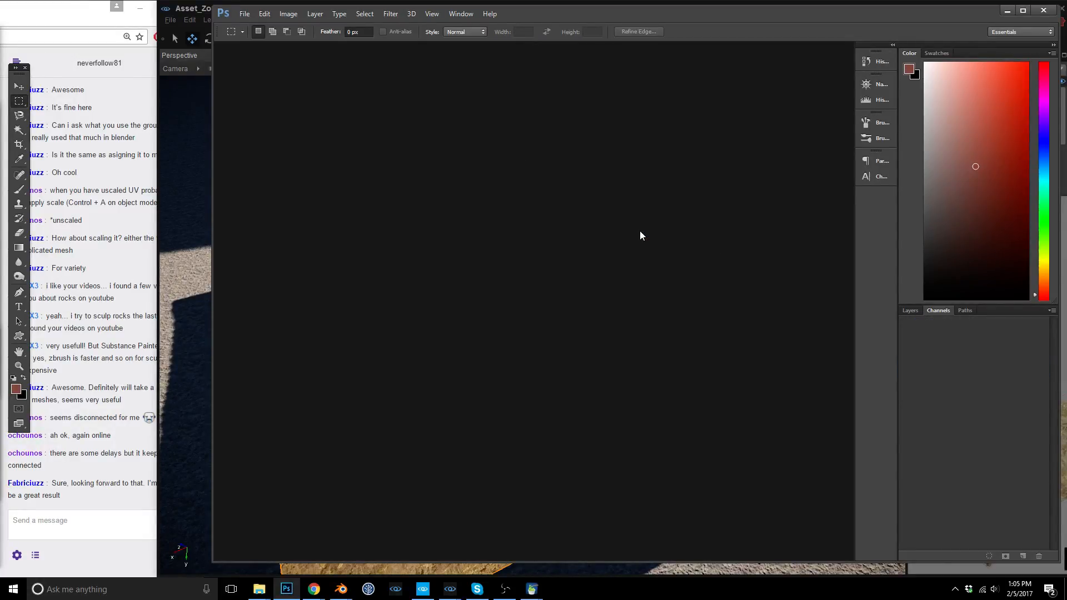
Switch to File Explorer and go up from the cave_walls folder to its parent folder, caves.
left_click(259, 589)
left_click(376, 525)
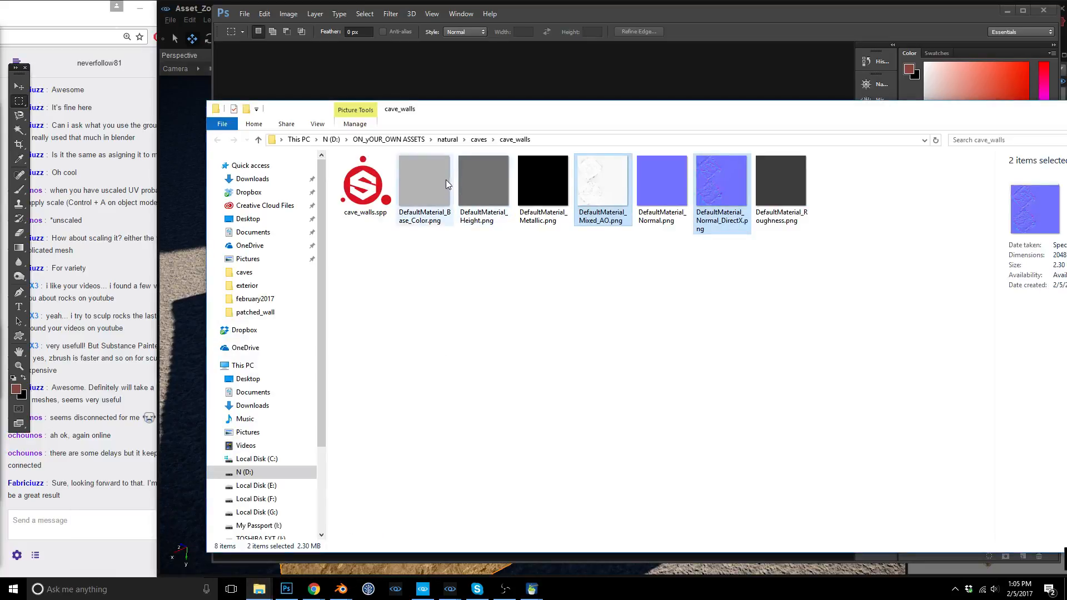
left_click(479, 139)
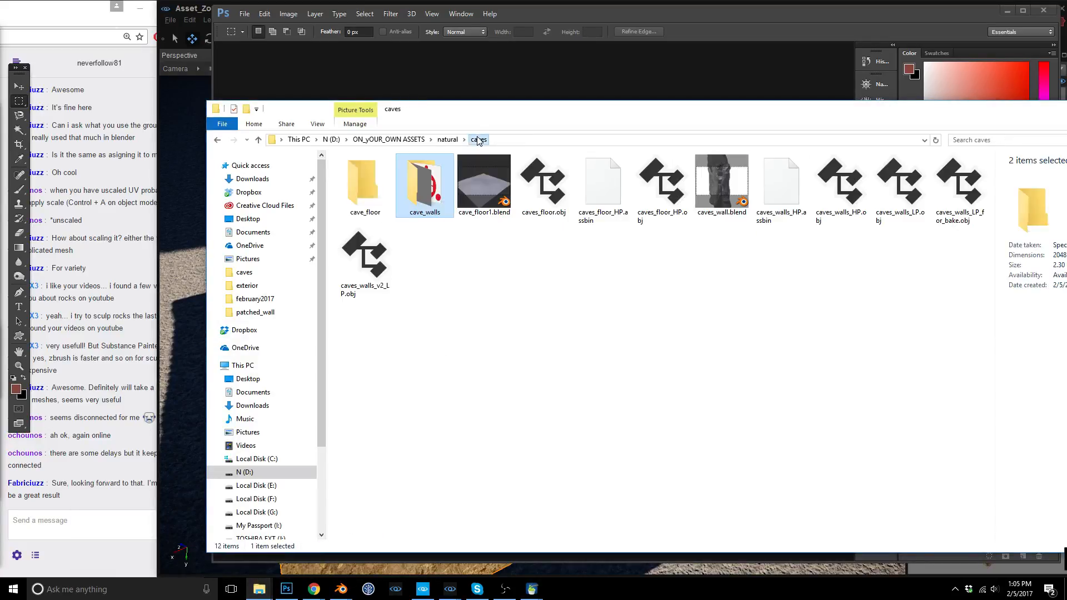
From the cave_floor folder, open DefaultMaterial_Mixed_AO.png and DefaultMaterial_Normal_DirectX.png in Photoshop.
double_click(372, 200)
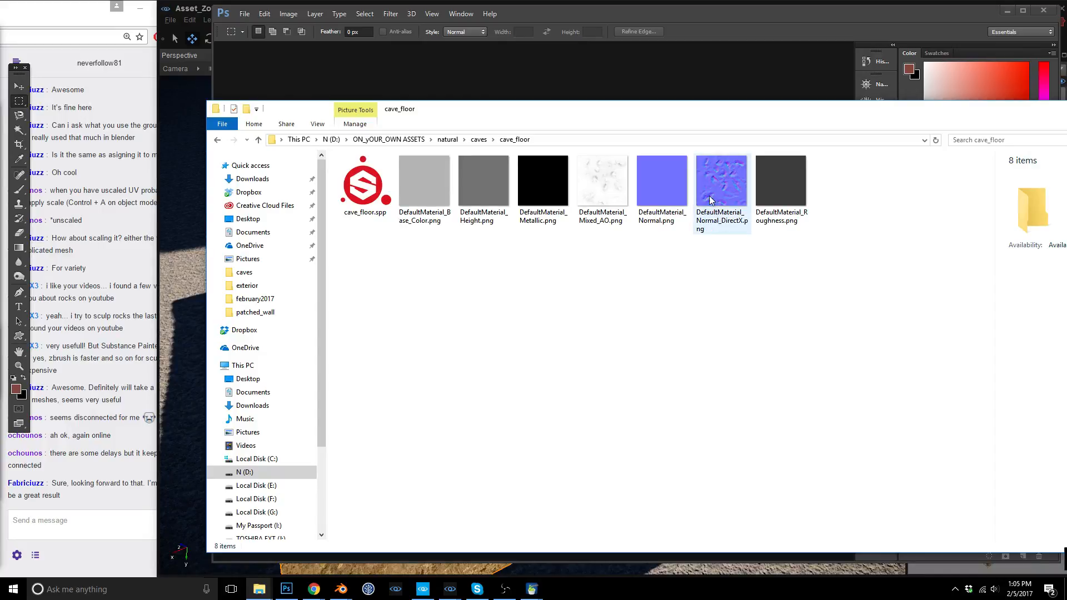
left_click(711, 200)
left_click(602, 183, "ctrl")
left_click_drag(602, 183, 622, 85)
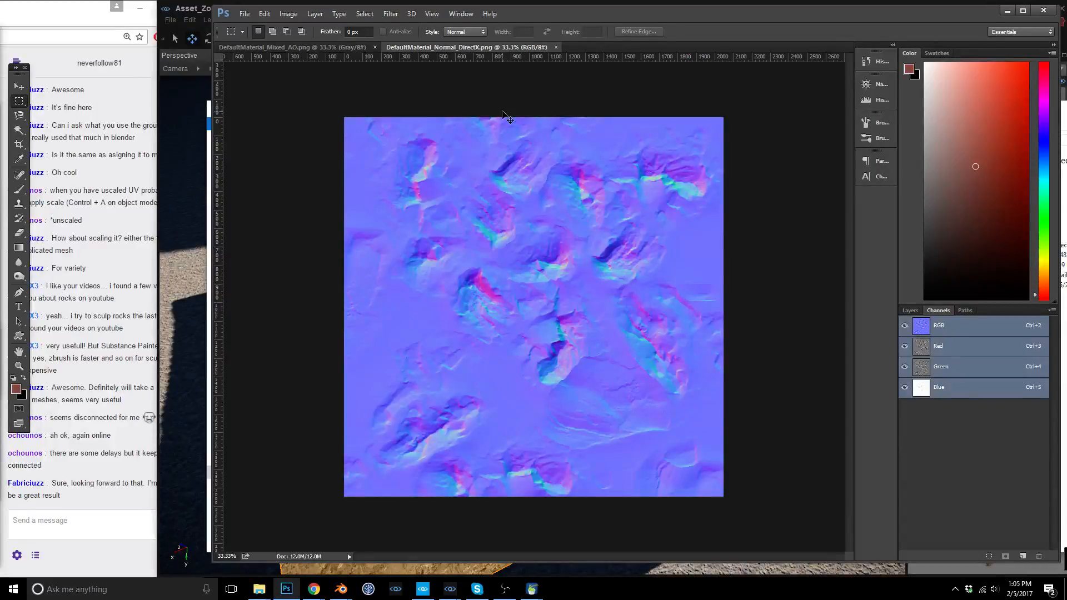
Create a new black RGB document at the textures' size and float it in a separate window away from the texture documents.
key("ctrl+alt+n")
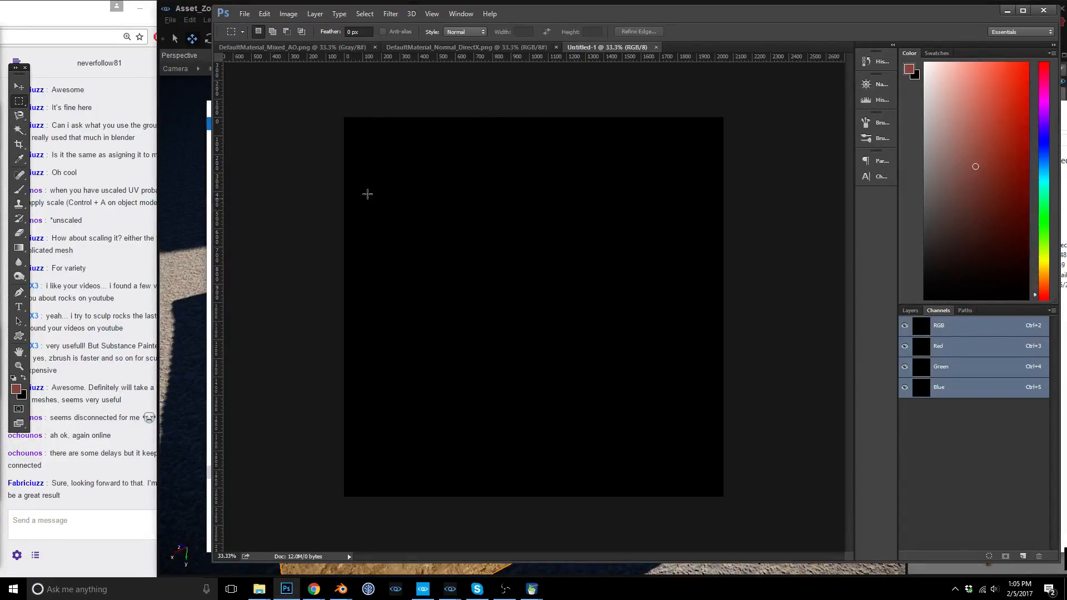
key("ctrl+w")
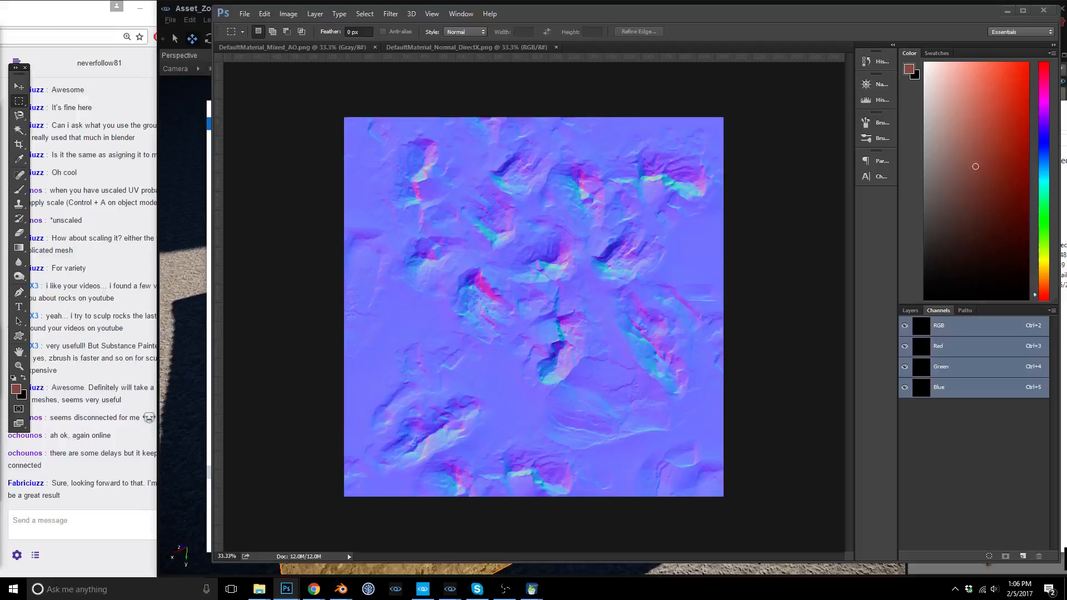
left_click_drag(1066, 84, 0, 115)
In the DefaultMaterial_Mixed_AO.png document, duplicate the Background layer as Background copy.
left_click(311, 47)
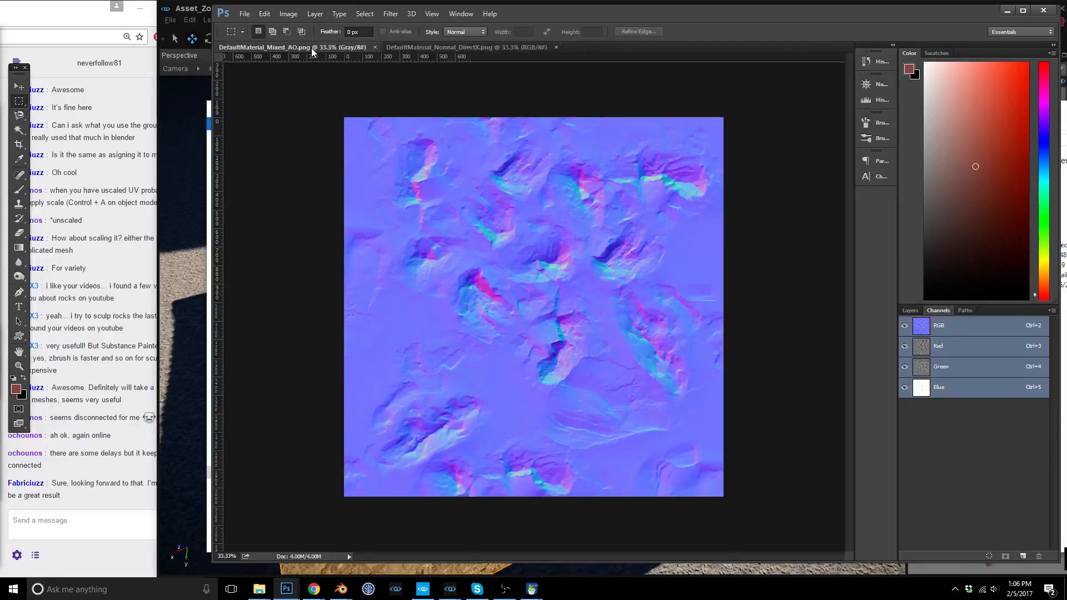
left_click(910, 310)
right_click(943, 371)
left_click(988, 394)
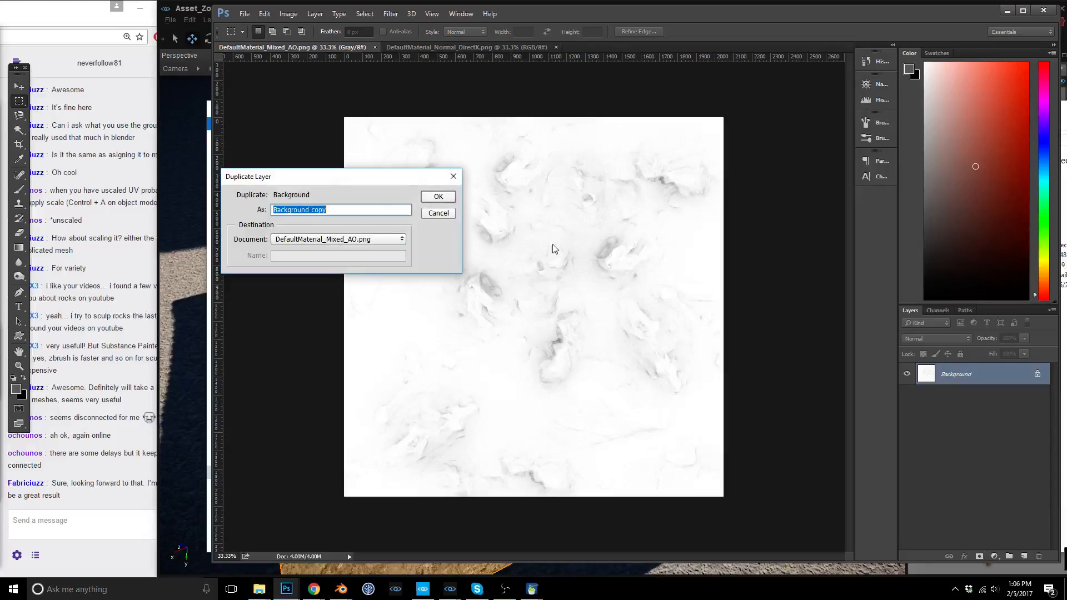
left_click(447, 195)
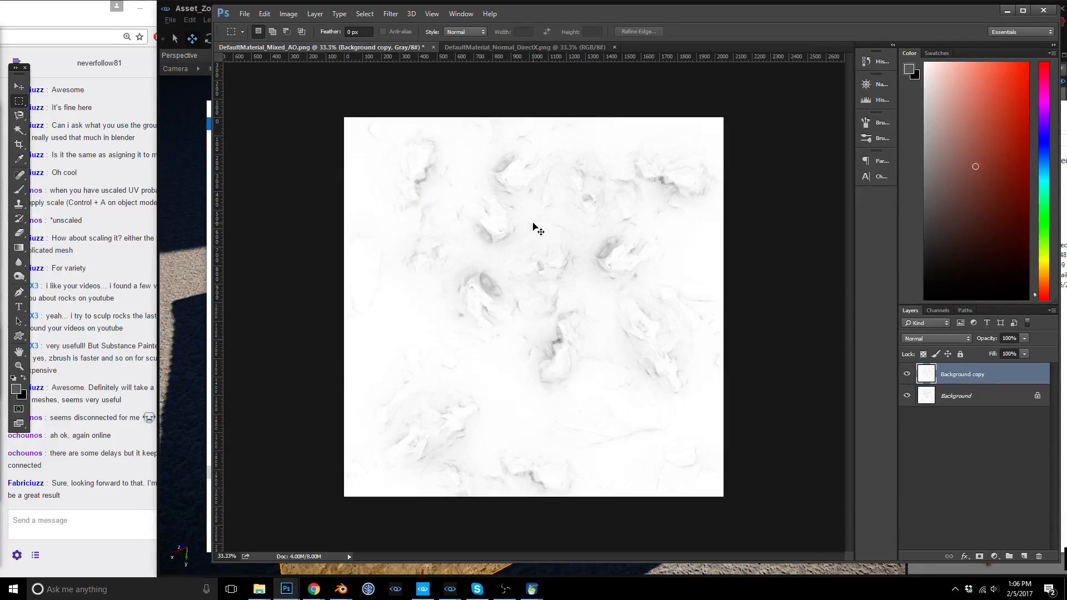
Apply Levels to the duplicated AO layer with the white output level set to 128.
key("ctrl+l")
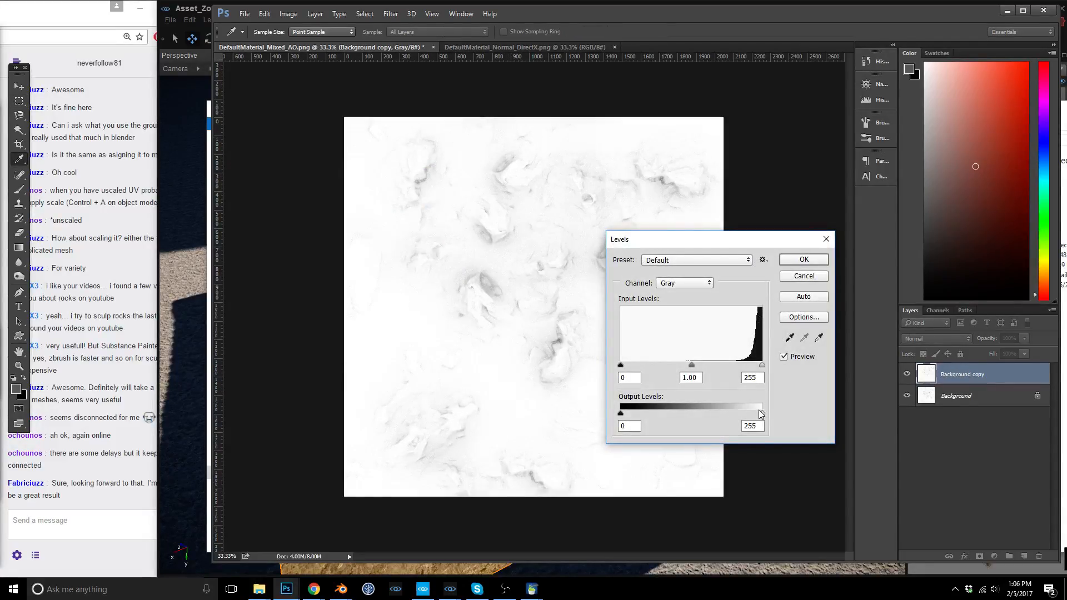
double_click(753, 425)
type("128")
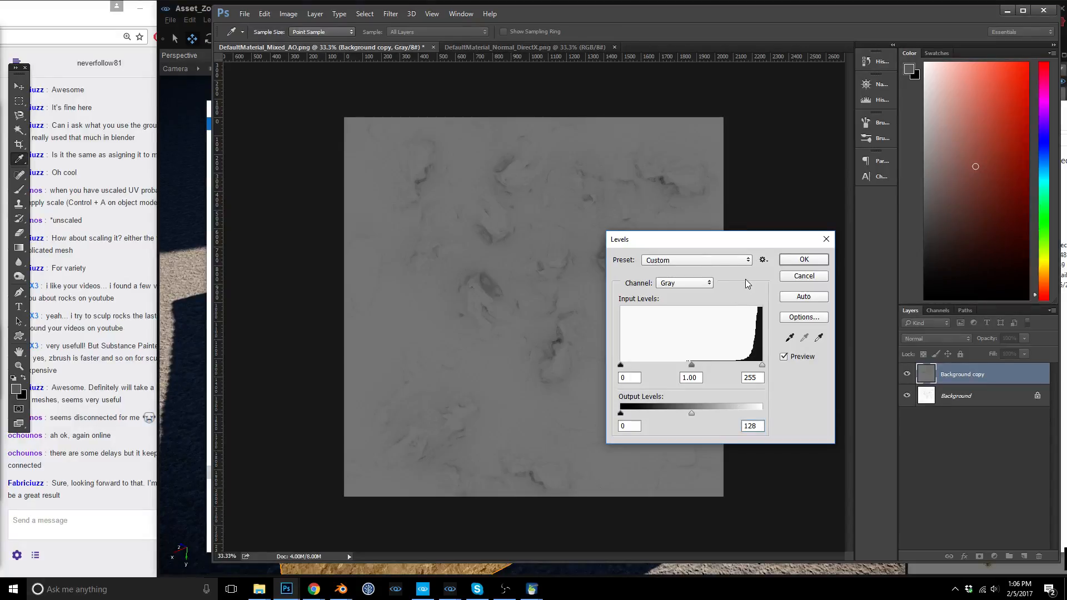
key("Return")
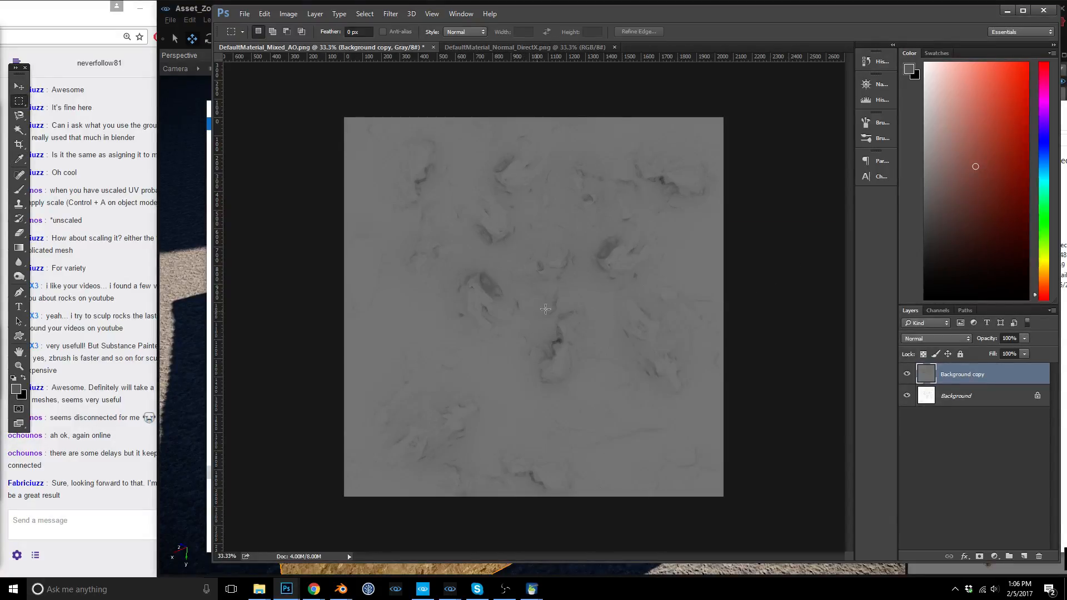
Copy the entire mid-grey AO layer into the Red channel of the new document.
key("ctrl+a")
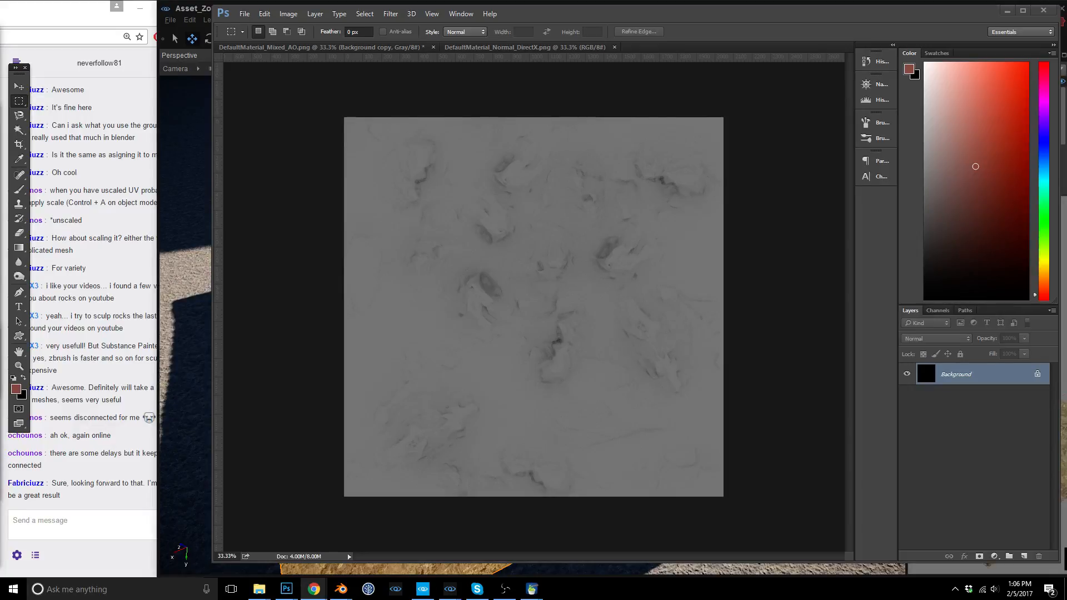
left_click(219, 221)
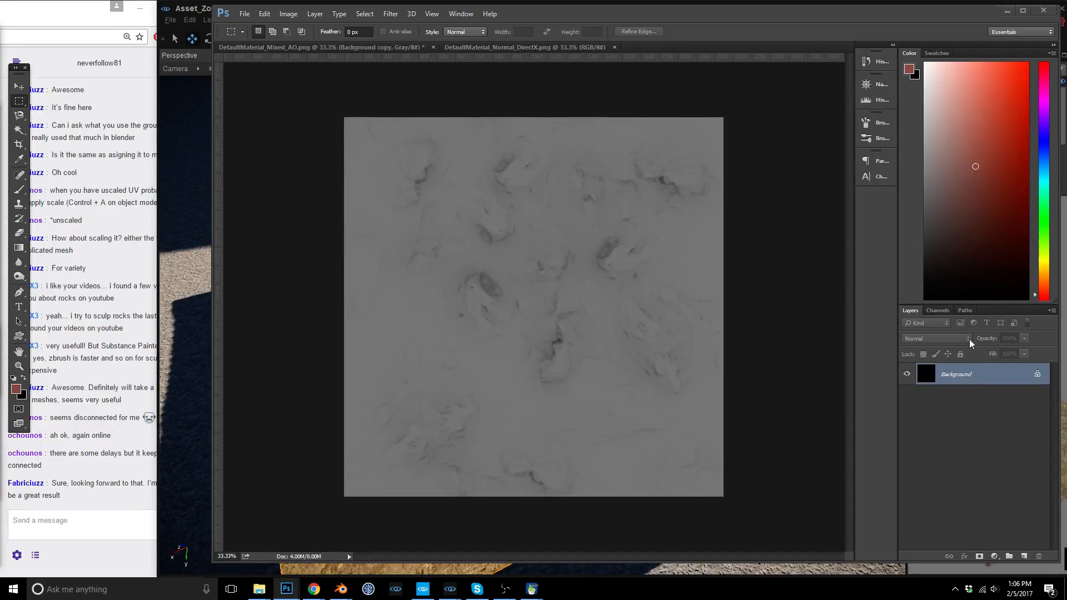
left_click(938, 311)
left_click(945, 345)
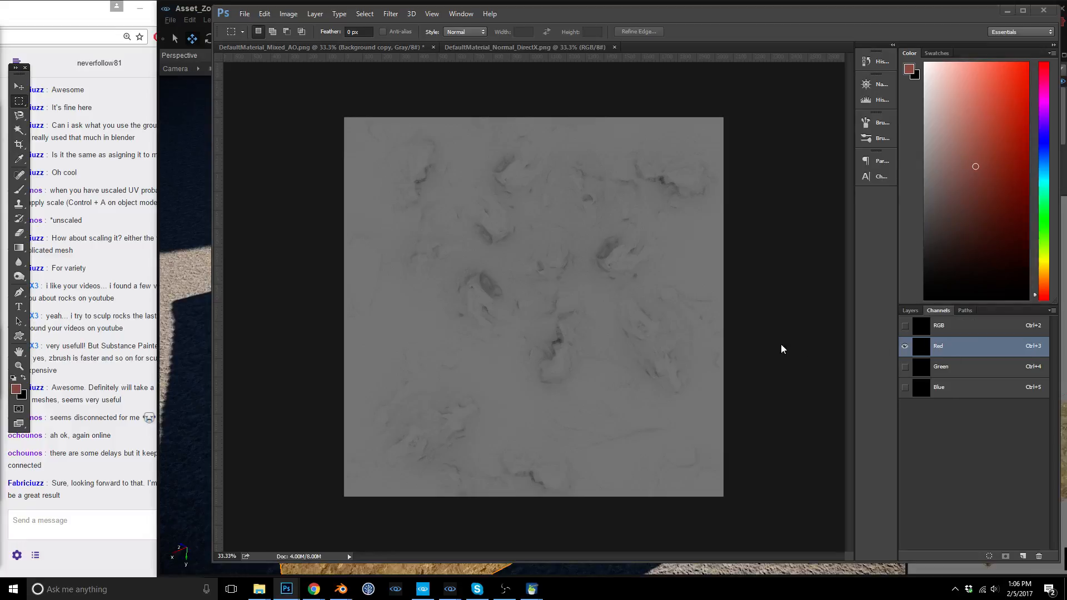
key("ctrl+v")
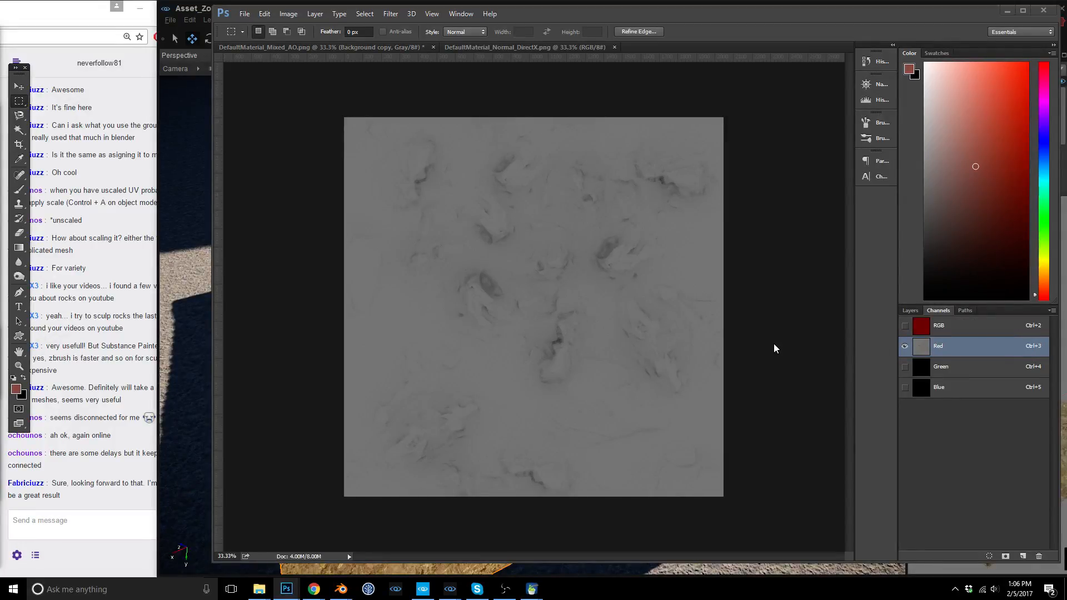
Copy the Red channel of DefaultMaterial_Normal_DirectX.png into the Green channel of the new document.
left_click(512, 49)
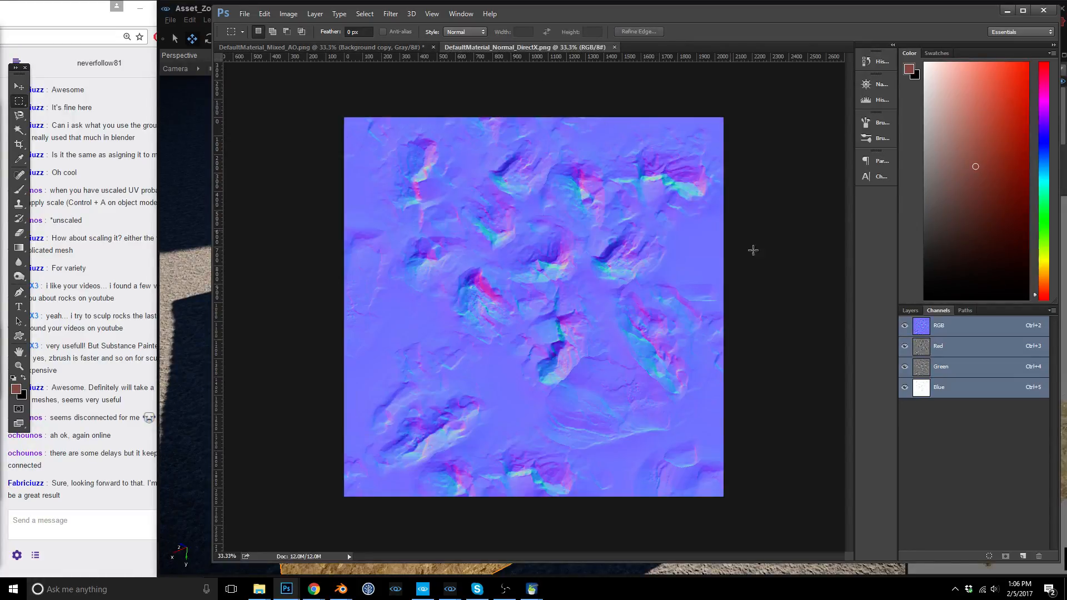
left_click(966, 345)
key("ctrl+a")
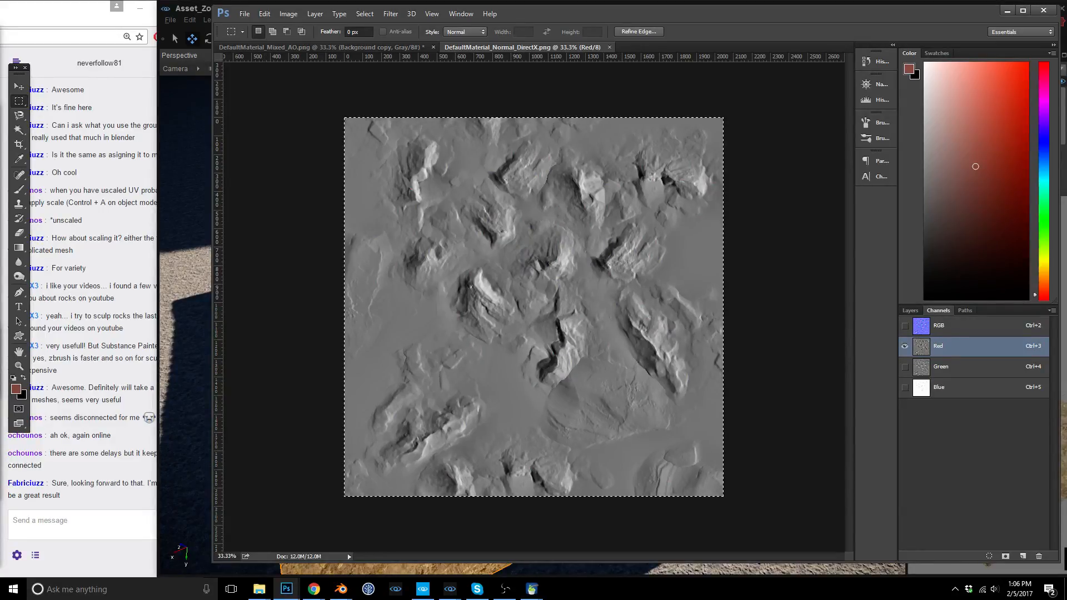
key("ctrl+Tab")
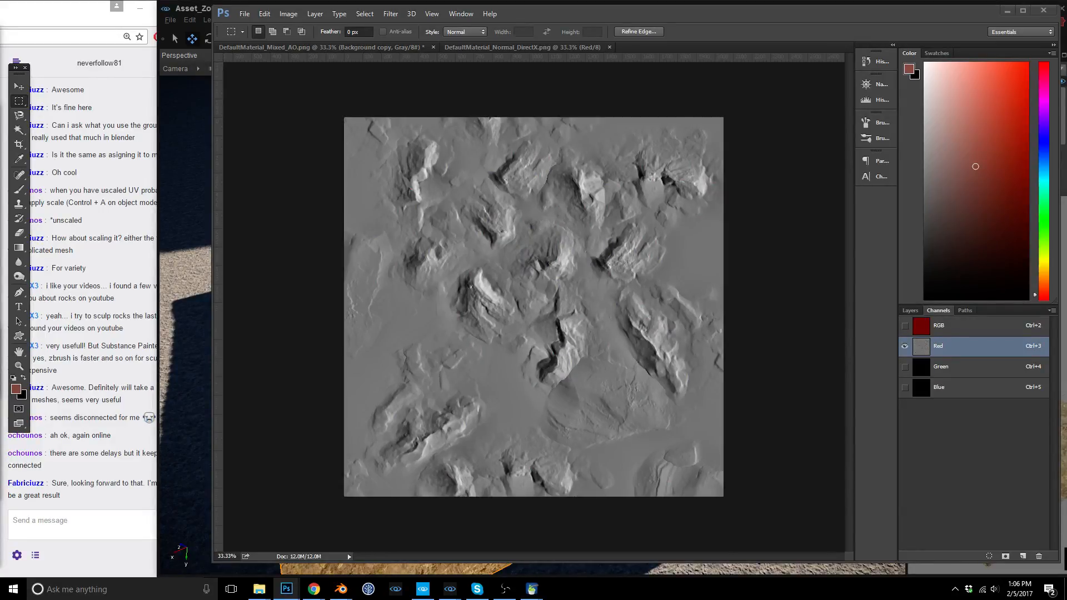
left_click(961, 369)
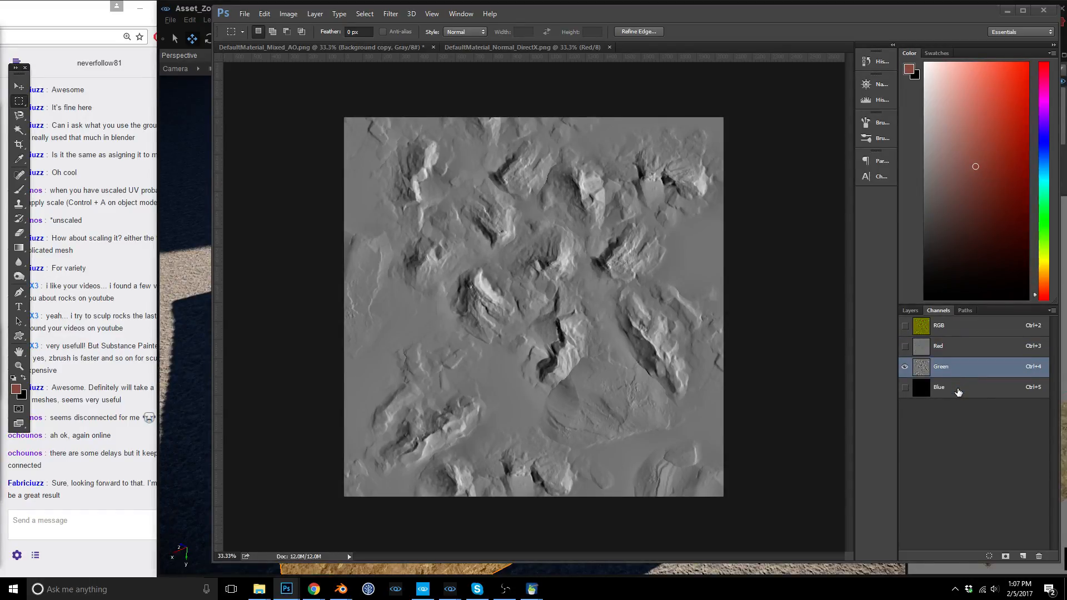
Duplicate the Background copy layer in the AO document and darken it with Levels, using midtone input 0.41 and white input 203.
left_click(356, 45)
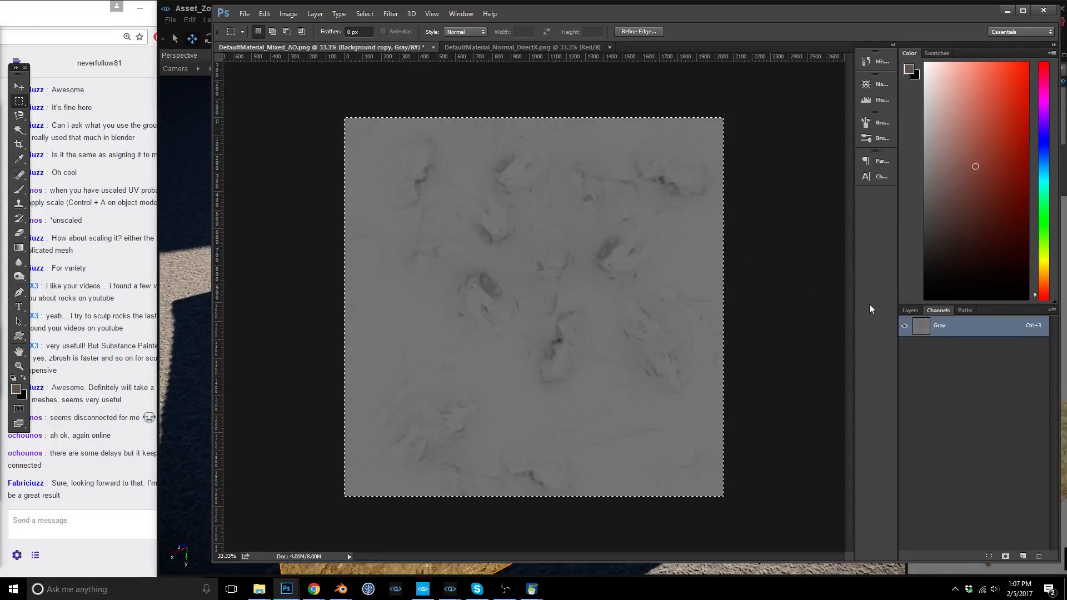
left_click(910, 310)
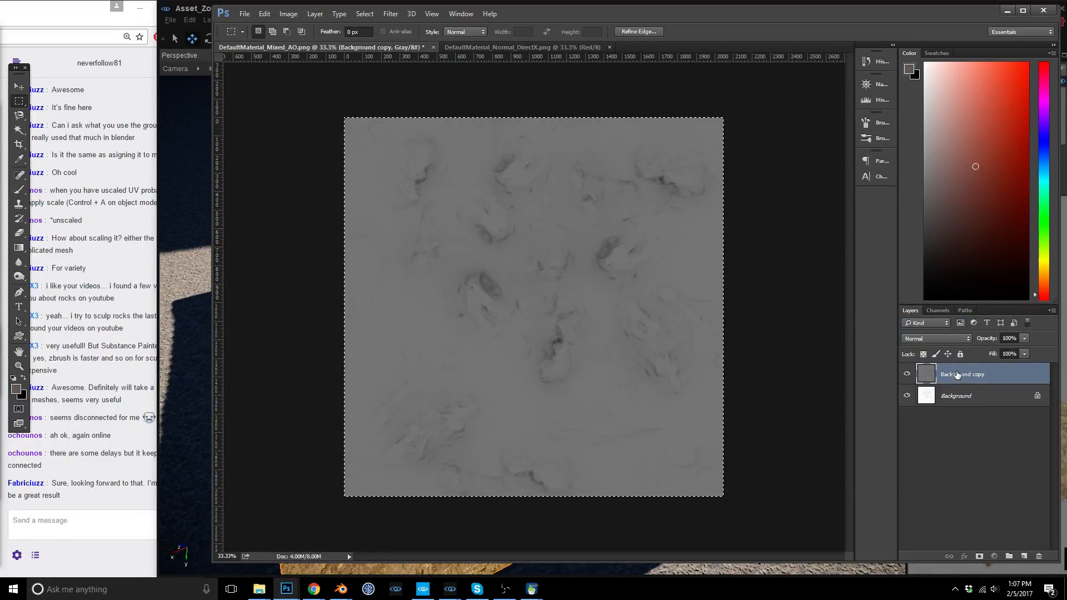
key("ctrl+j")
key("ctrl+l")
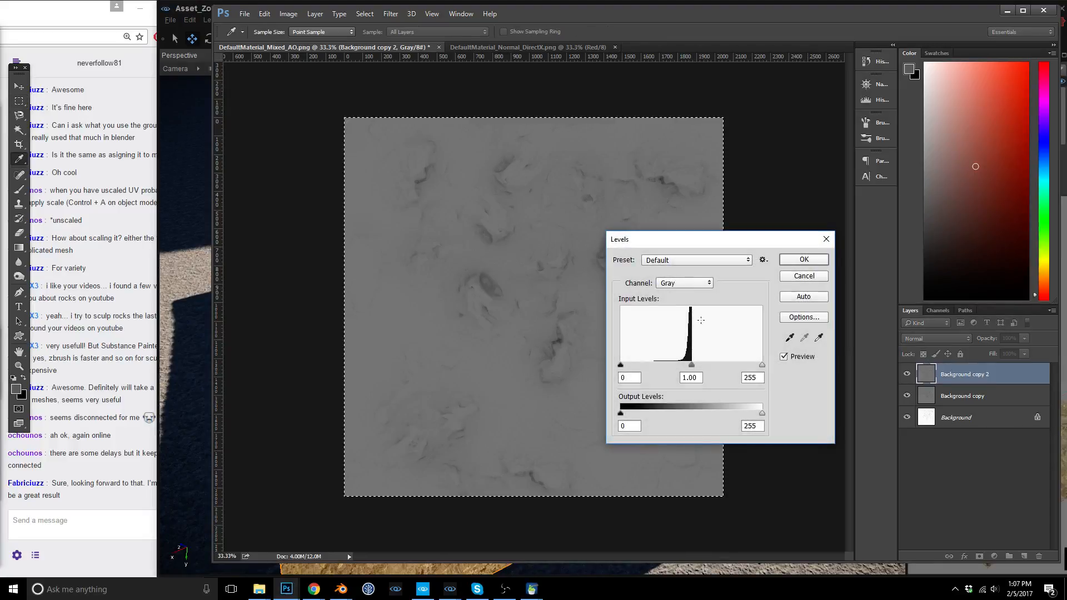
mouse_move(692, 365)
left_mouse_down()
mouse_move(726, 368)
mouse_move(683, 366)
mouse_move(736, 366)
mouse_move(705, 362)
left_mouse_up()
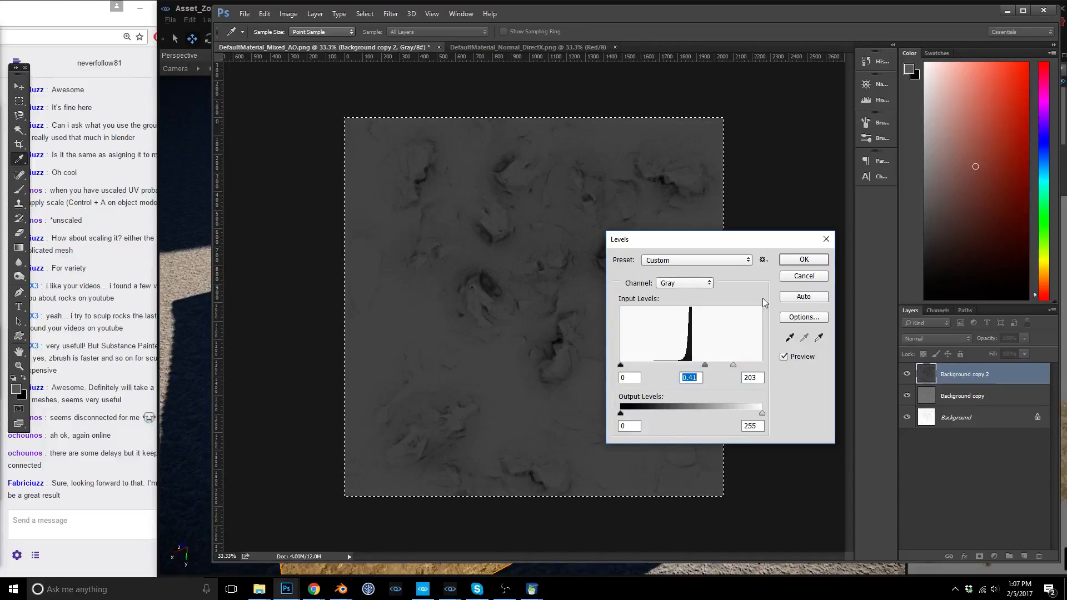
left_click(804, 260)
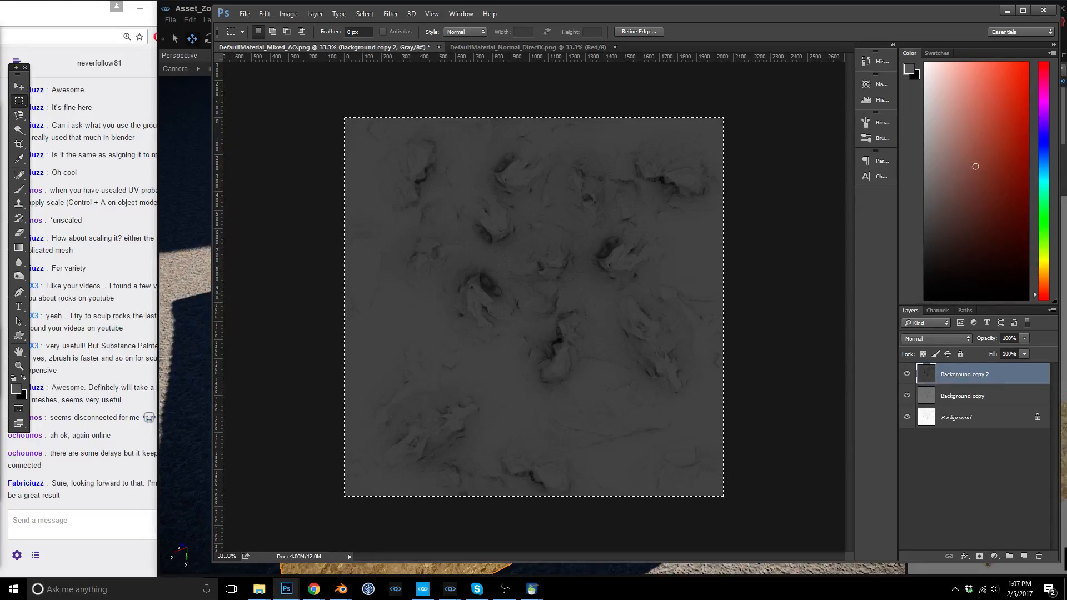
Copy the darkened AO layer into the Blue channel of the new document.
key("ctrl+Tab")
left_click(938, 311)
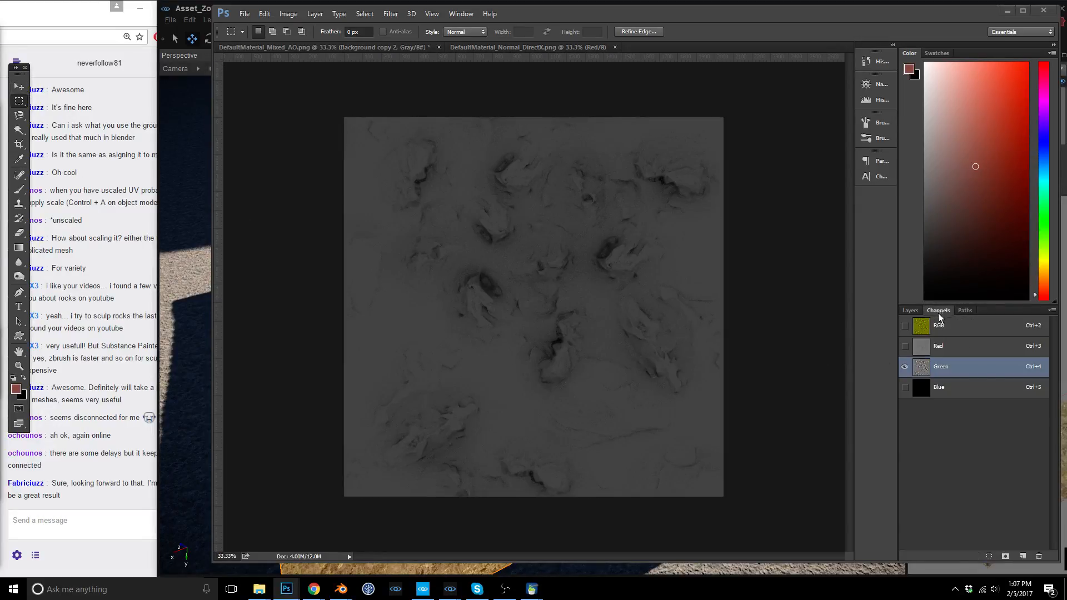
left_click(962, 389)
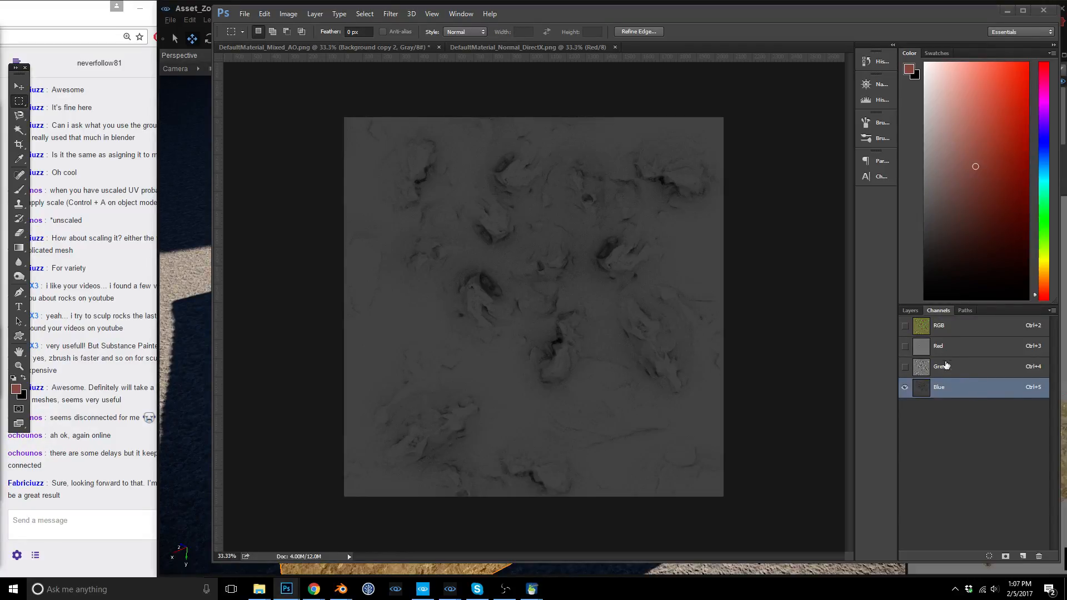
Add an alpha channel to the new document and copy the DirectX normal map's Green channel into it.
left_click(1023, 556)
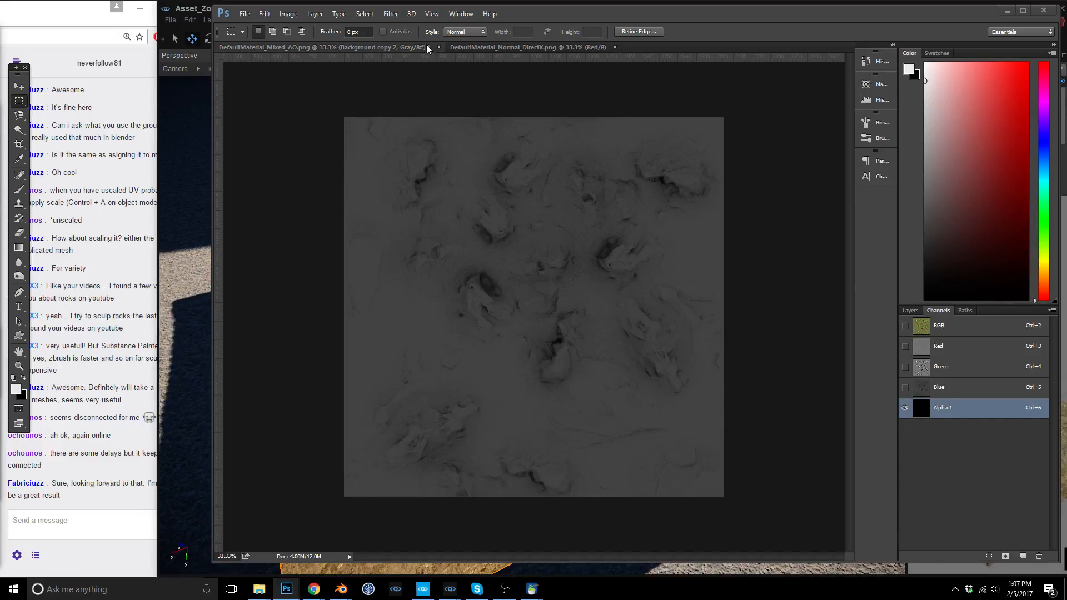
left_click(482, 47)
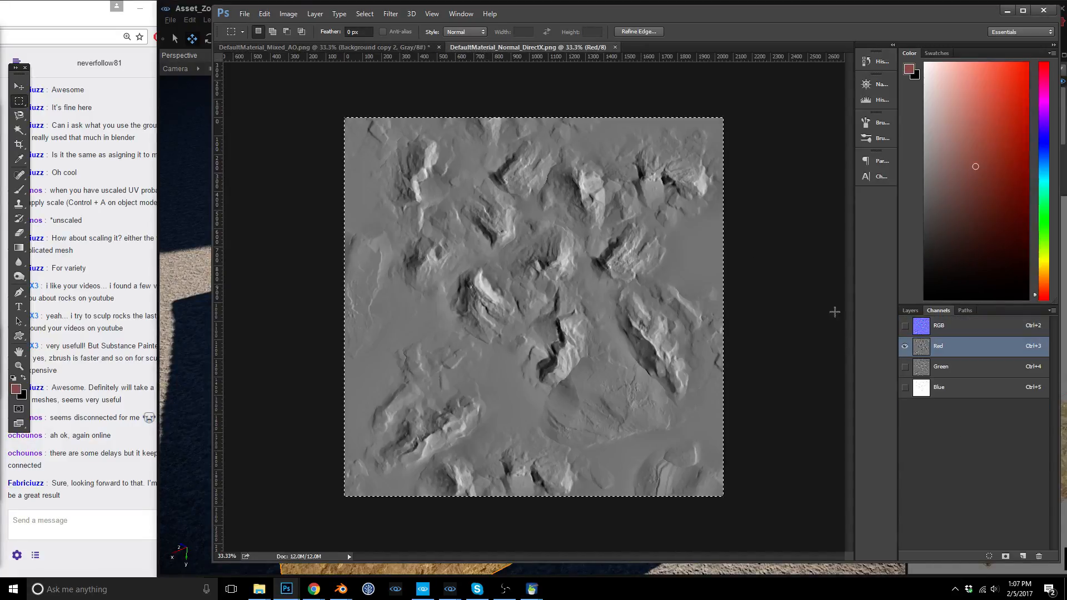
left_click(950, 371)
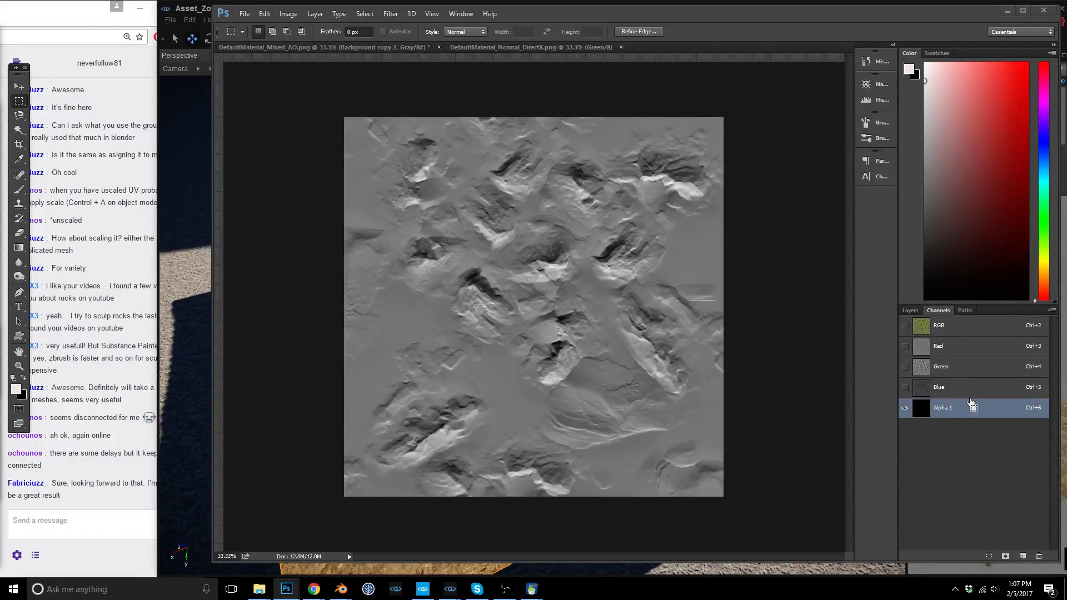
Show the composite RGB channels with the alpha channel hidden, bring the packed document's window into view, and clear the selection.
left_click(905, 327)
key("d")
left_click(905, 407)
key("x")
left_click_drag(3, 167, 733, 122)
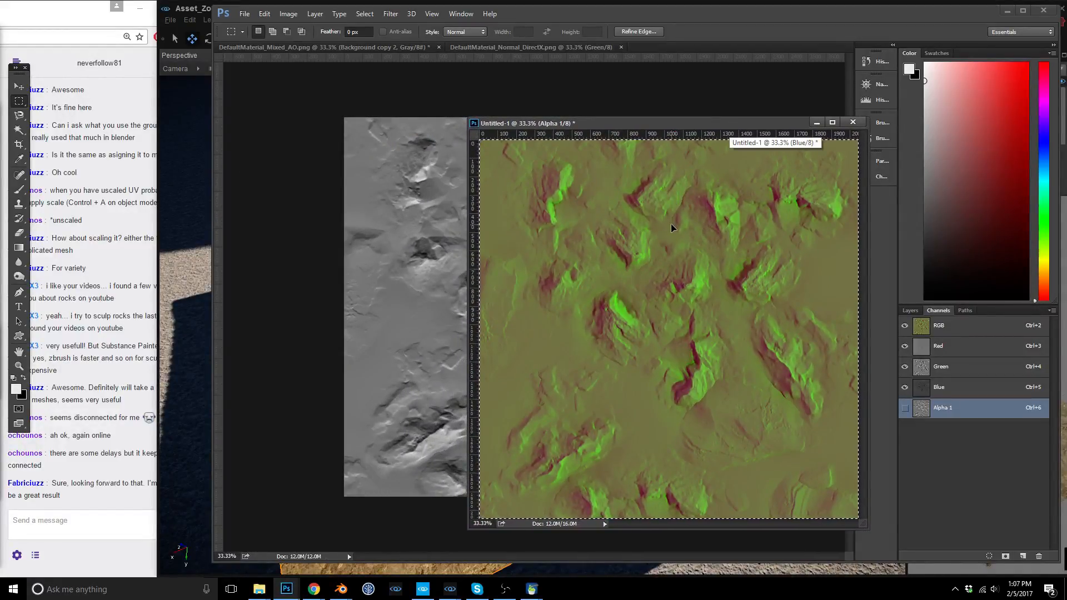
key("ctrl+d")
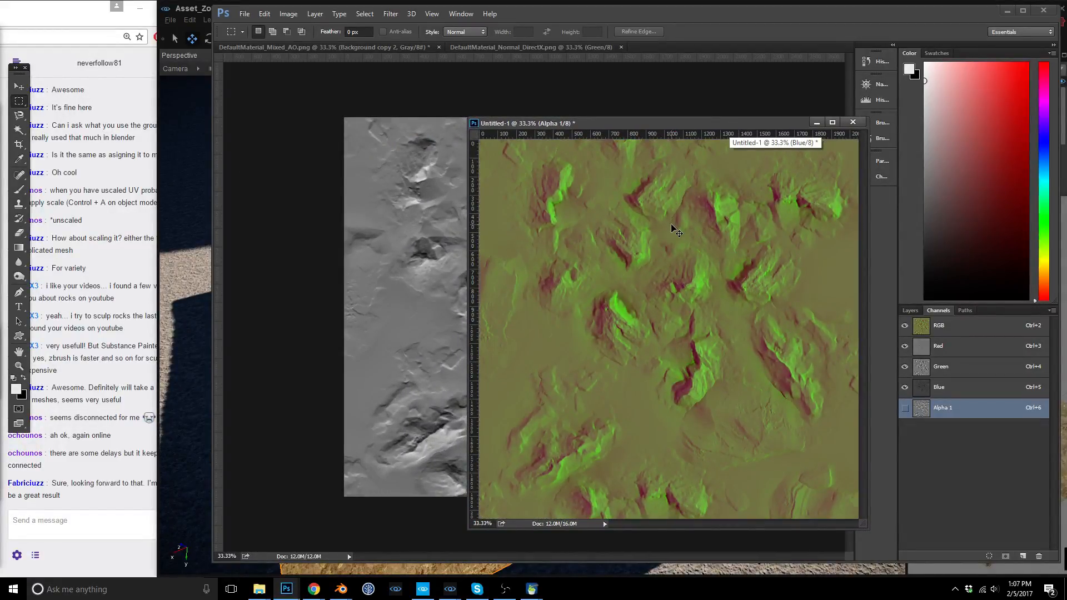
Save the packed texture as cave_Floor_detail.tif in CryTIFPlugin format with alpha channels, in the cave_second_attemp folder.
key("ctrl+shift+s")
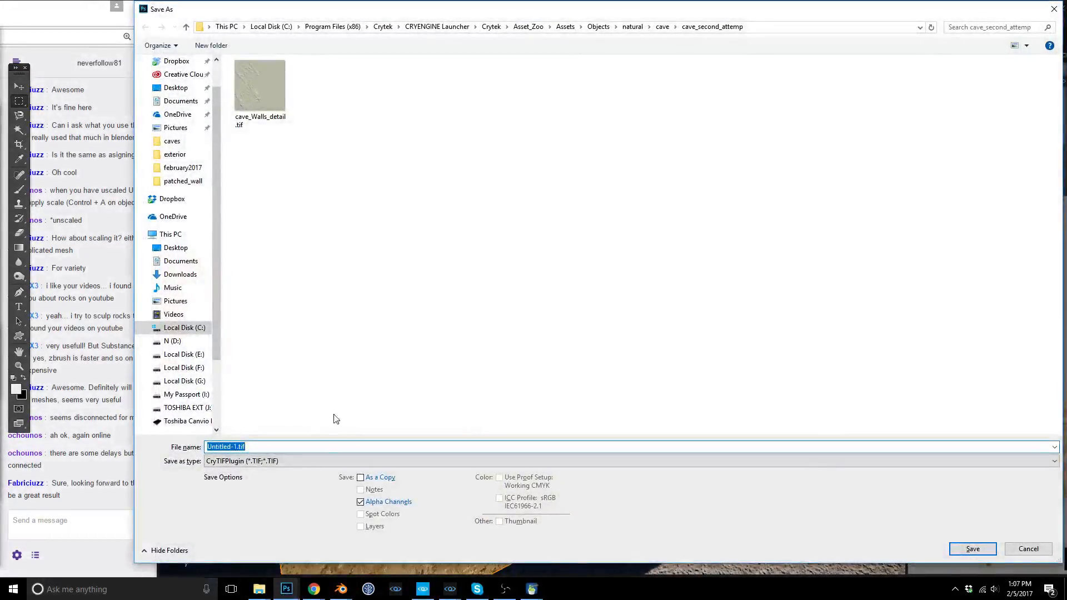
left_click(265, 126)
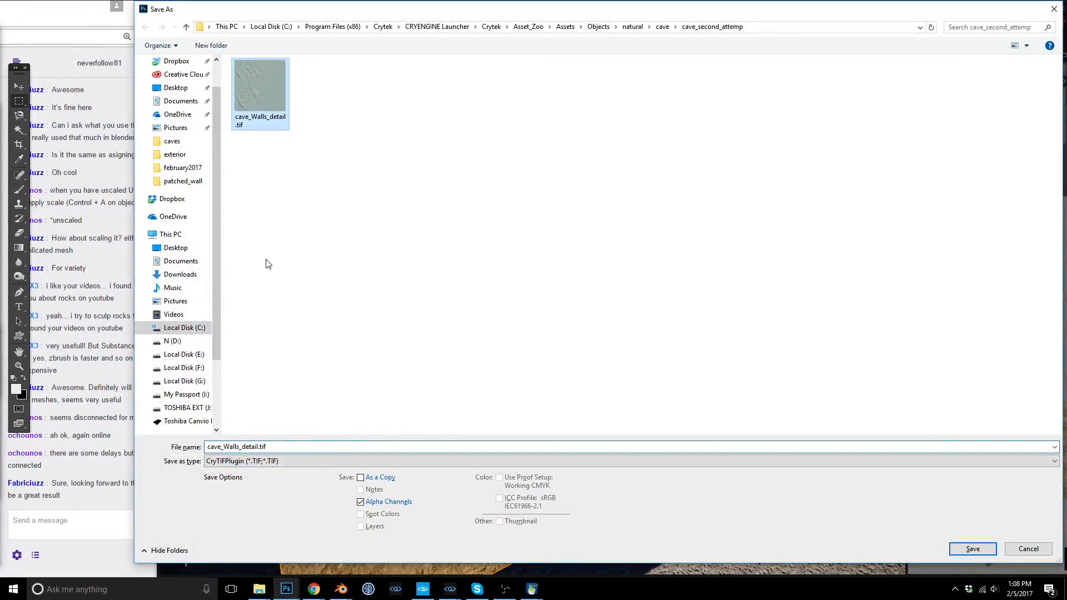
left_click(259, 448)
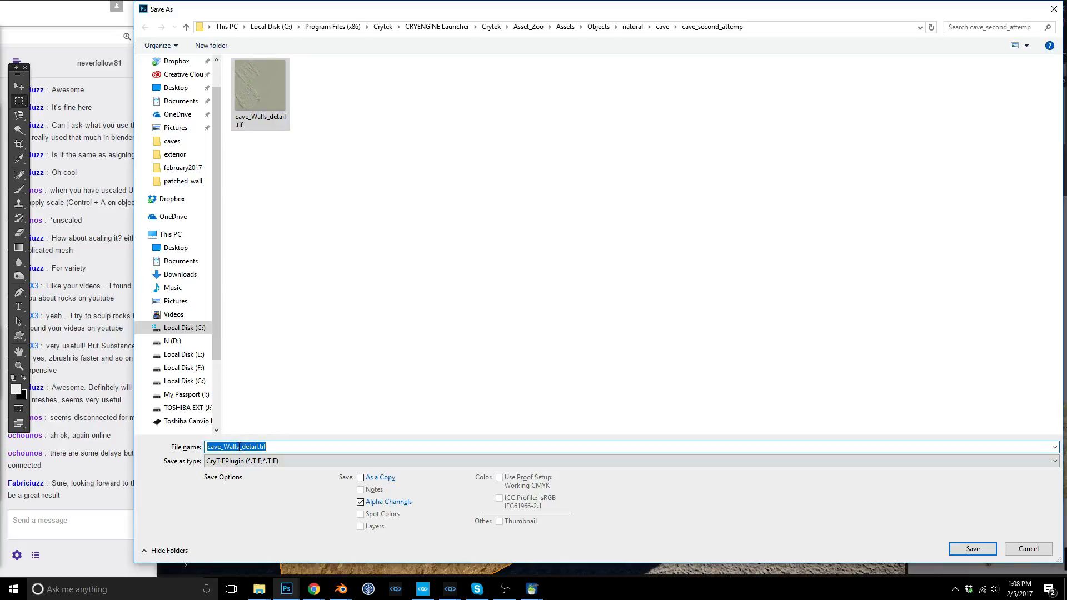
left_click(239, 448)
key("BackSpace")
key("BackSpace")
key("BackSpace")
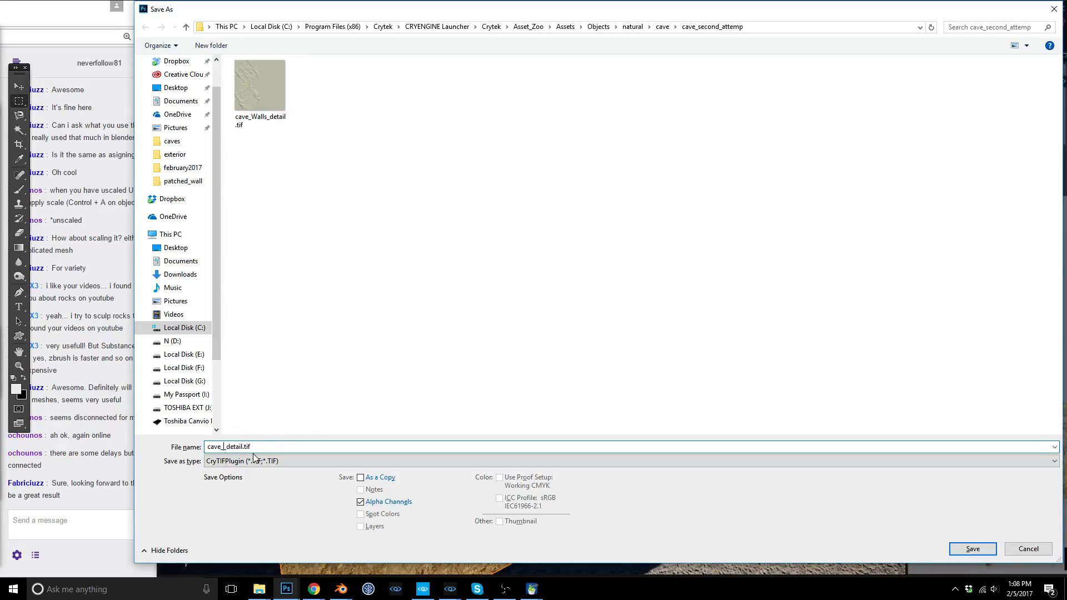
type("Floor")
left_click(971, 549)
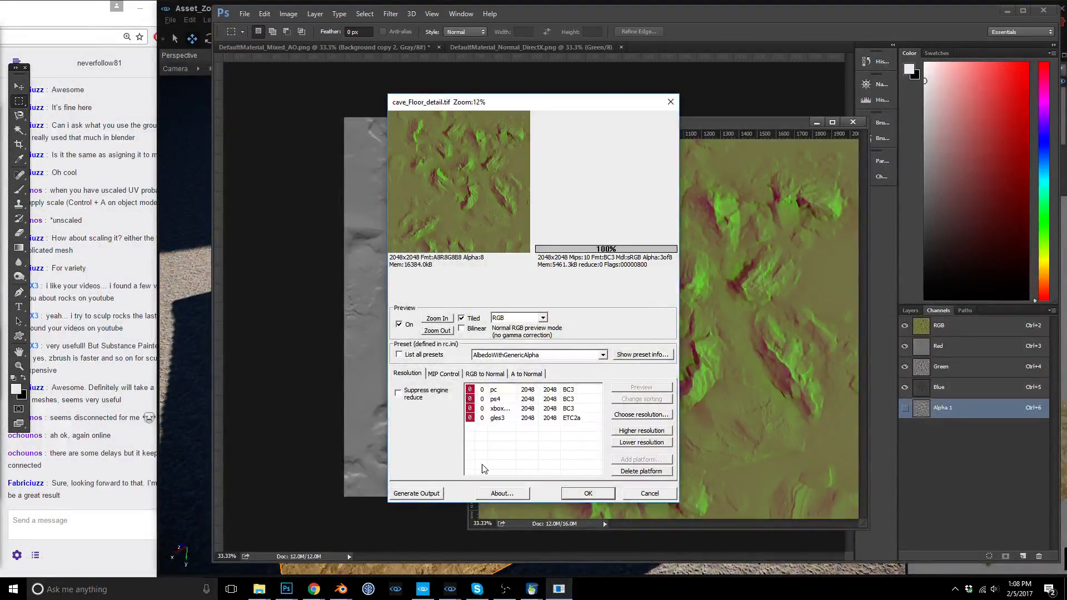
Apply the Detail_MergedAlbedoNormalsSmoothness preset to cave_Floor_detail.tif and confirm the CryTIF export.
left_click(603, 355)
left_click(538, 371)
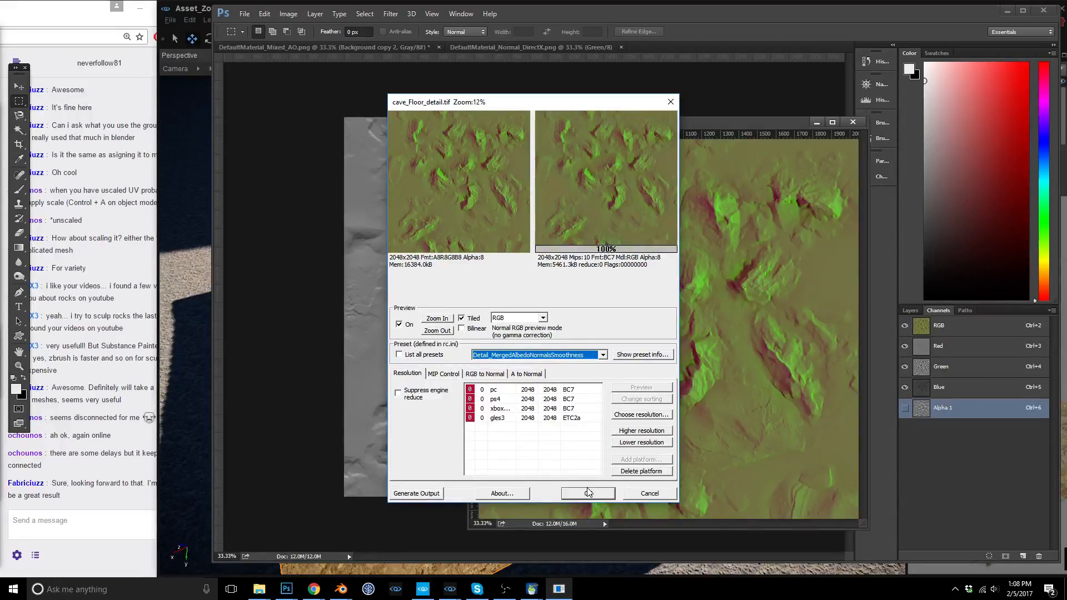
left_click(588, 493)
Switch to CRYENGINE Sandbox and examine the updated detail texture on the cave floor from several angles and distances.
left_click(474, 568)
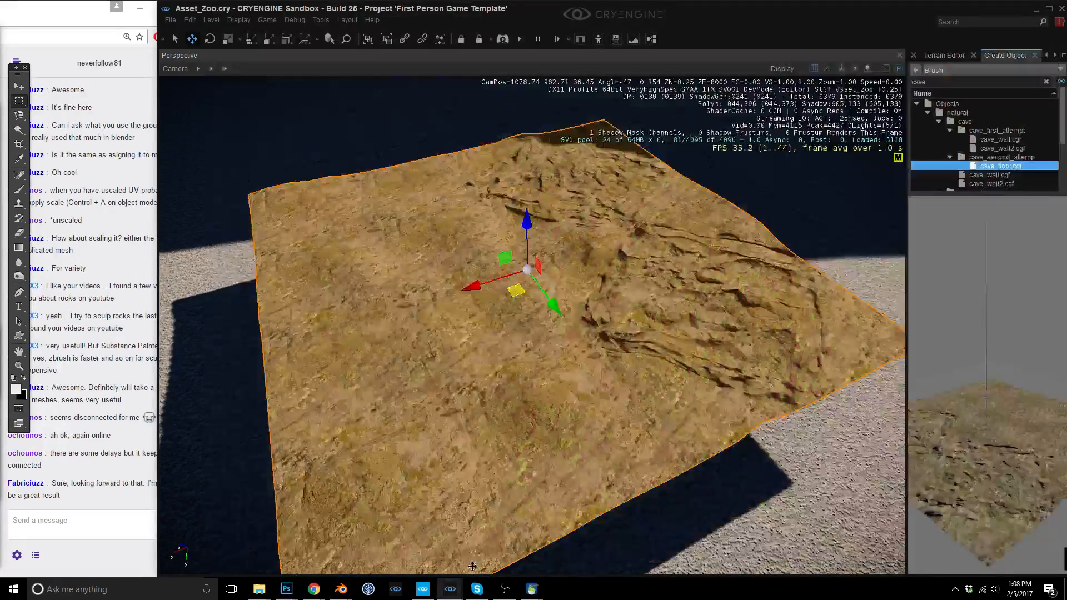
right_click_drag(472, 566, 468, 572)
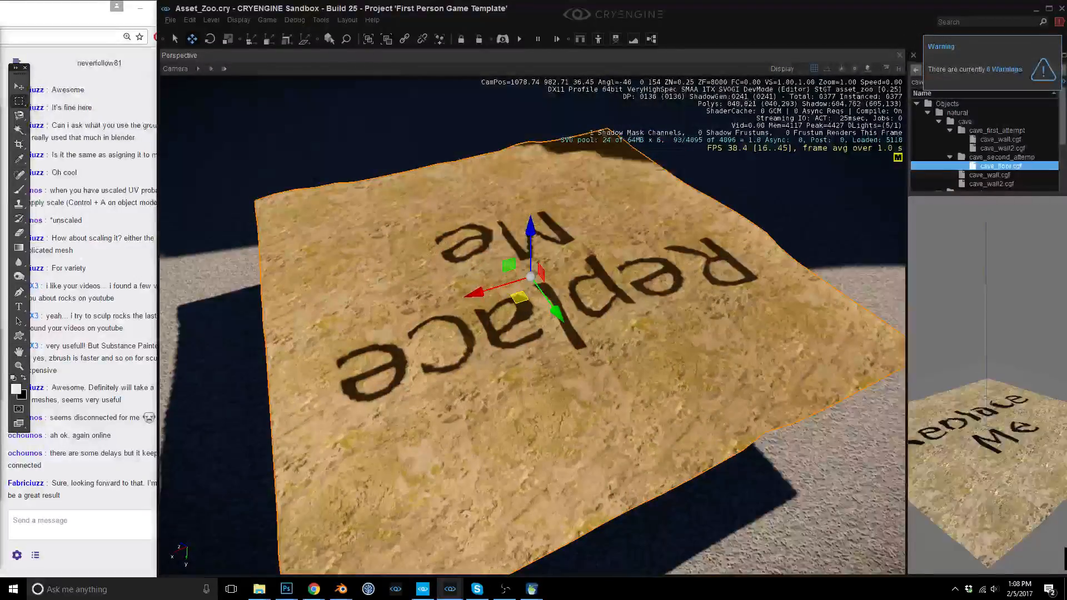
right_click_drag(532, 325, 538, 320)
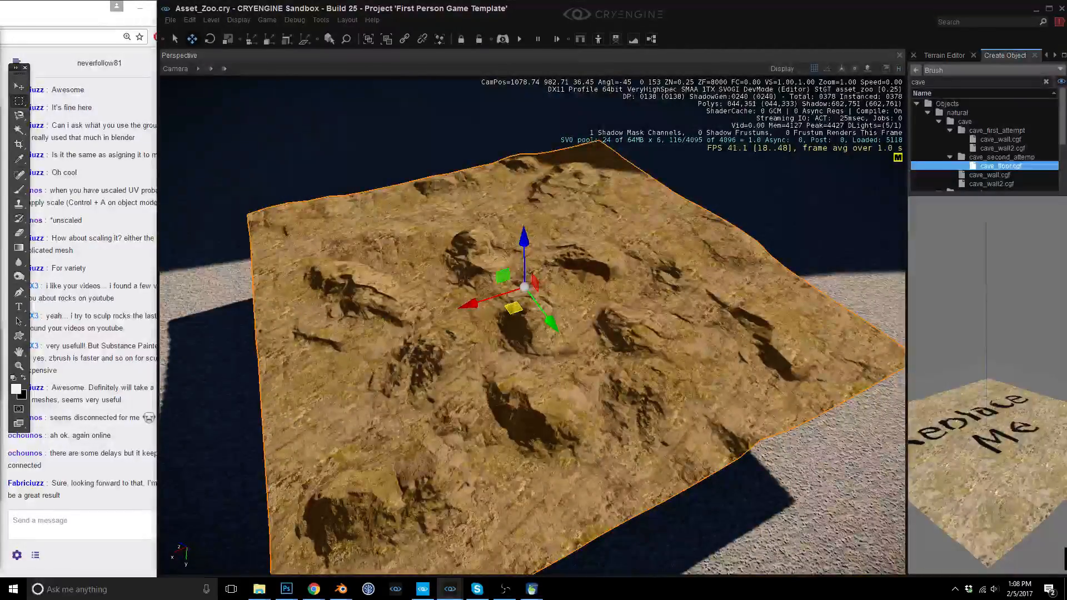
left_click(25, 7)
right_click_drag(526, 315, 656, 284)
key("a")
key("w")
key("s")
right_click_drag(531, 319, 538, 325)
middle_click_drag(538, 321, 683, 281)
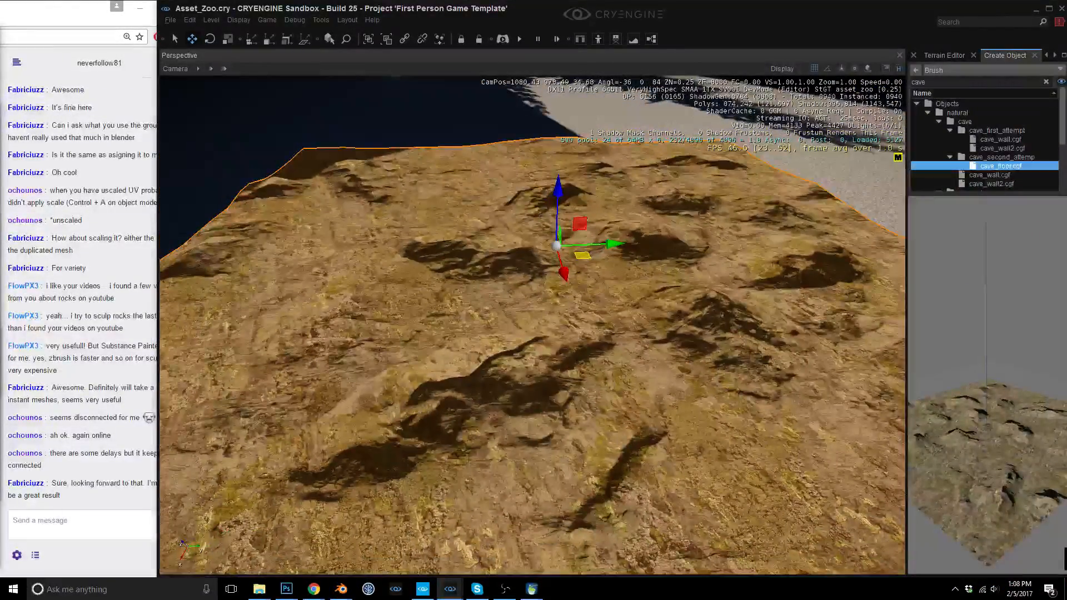
middle_click_drag(554, 284, 542, 322)
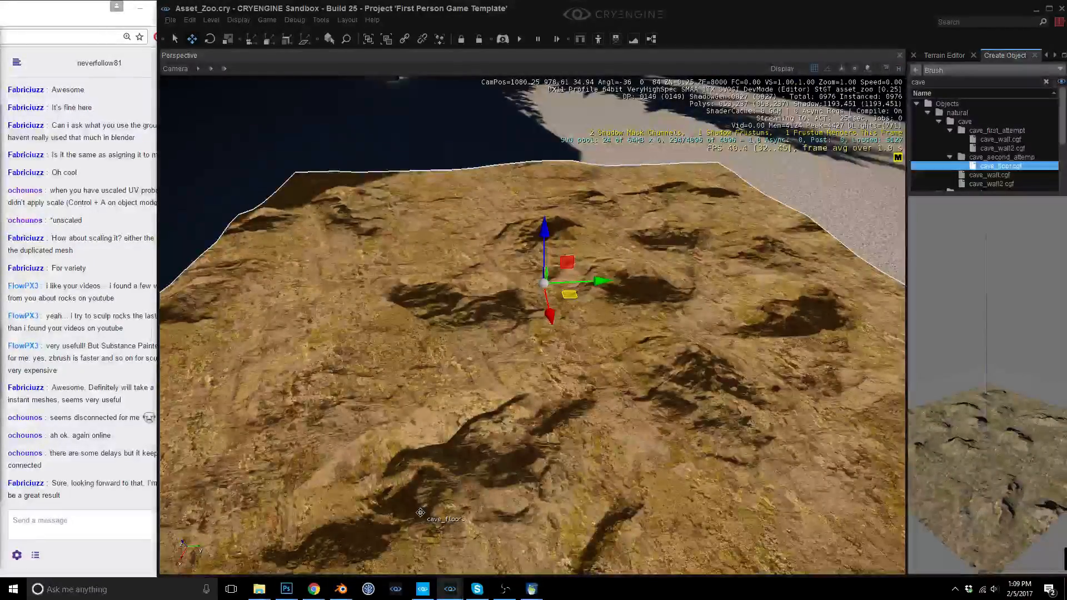
Switch to the Blender window holding the low-poly cave assets, show the second layer, and select the caves_walls_v2_LP mesh.
mouse_move(343, 588)
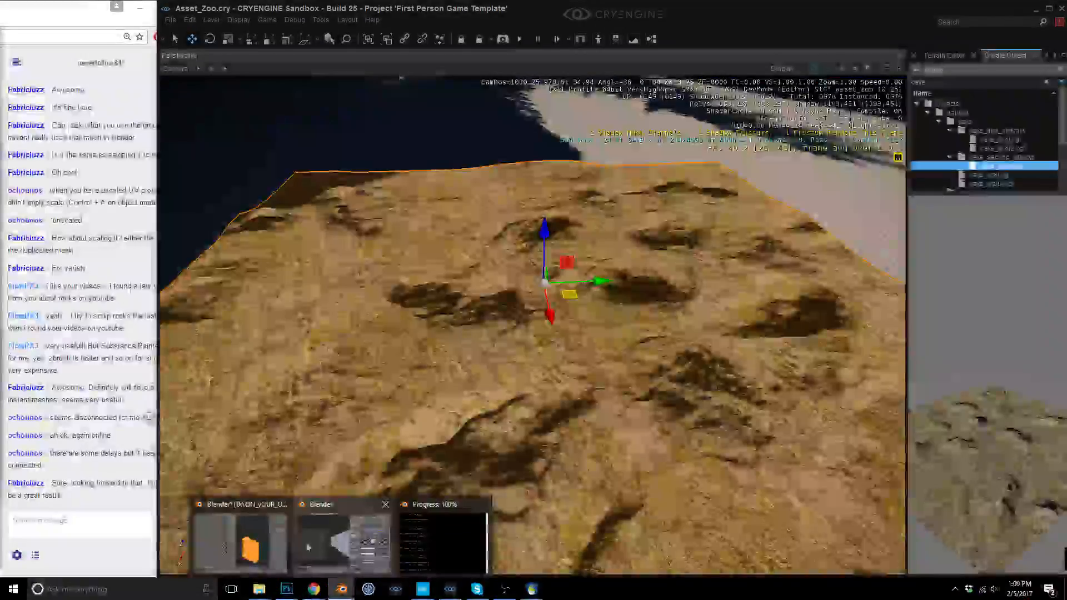
mouse_move(259, 542)
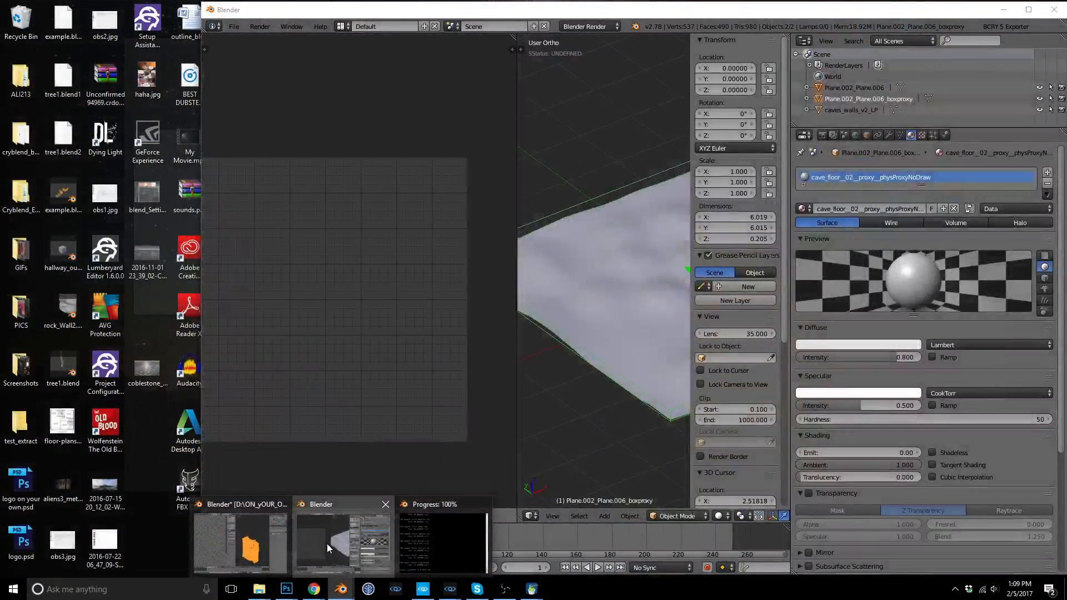
left_click(327, 544)
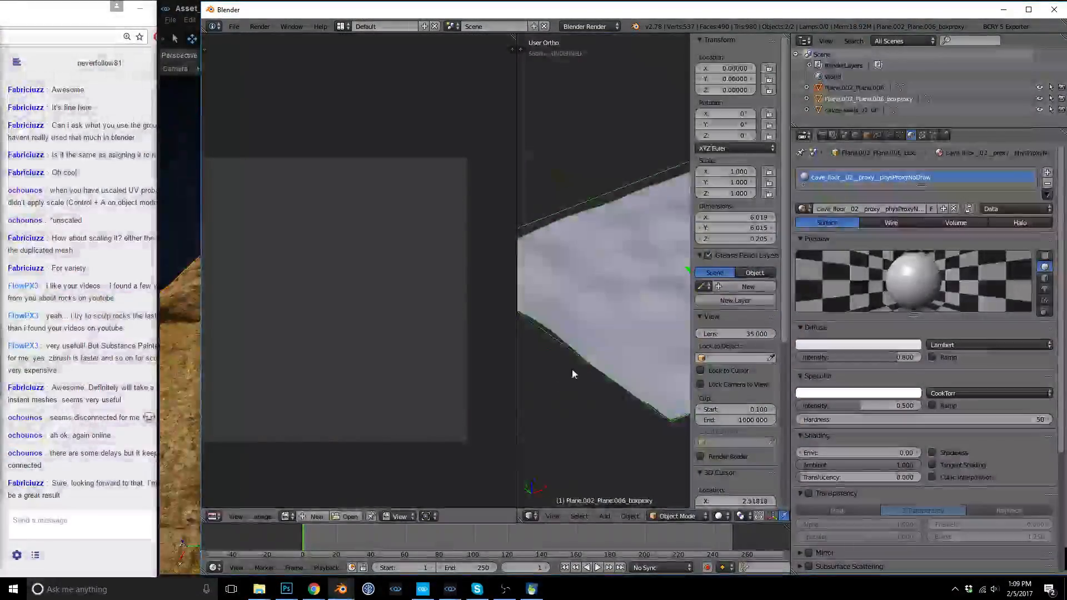
middle_click_drag(669, 340, 631, 338, "shift")
key("n")
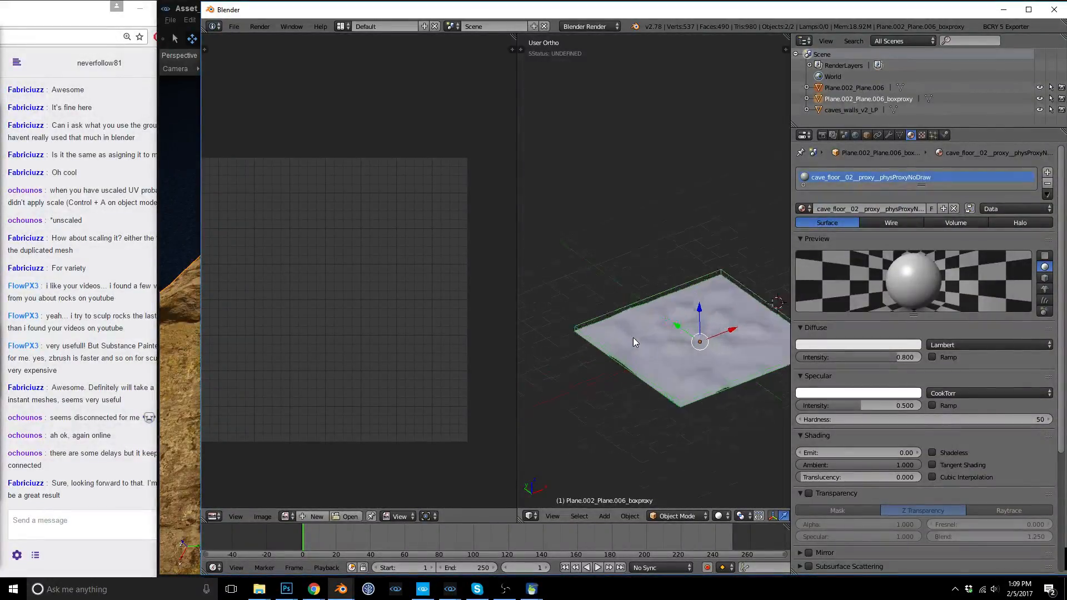
key("2")
right_click(668, 317)
middle_click_drag(576, 313, 677, 327)
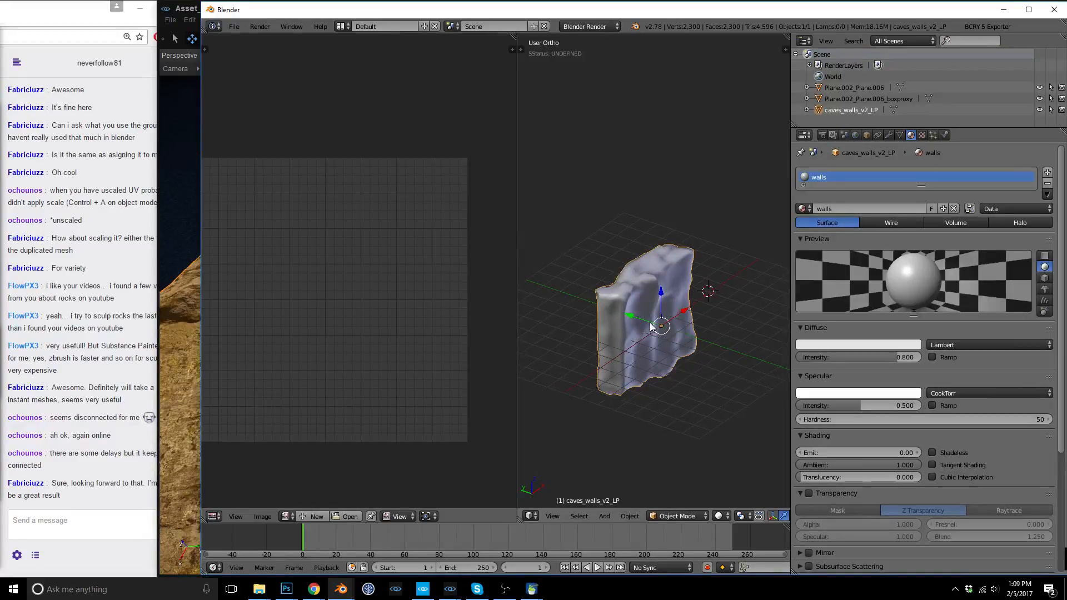
scroll(677, 323, "up", 4)
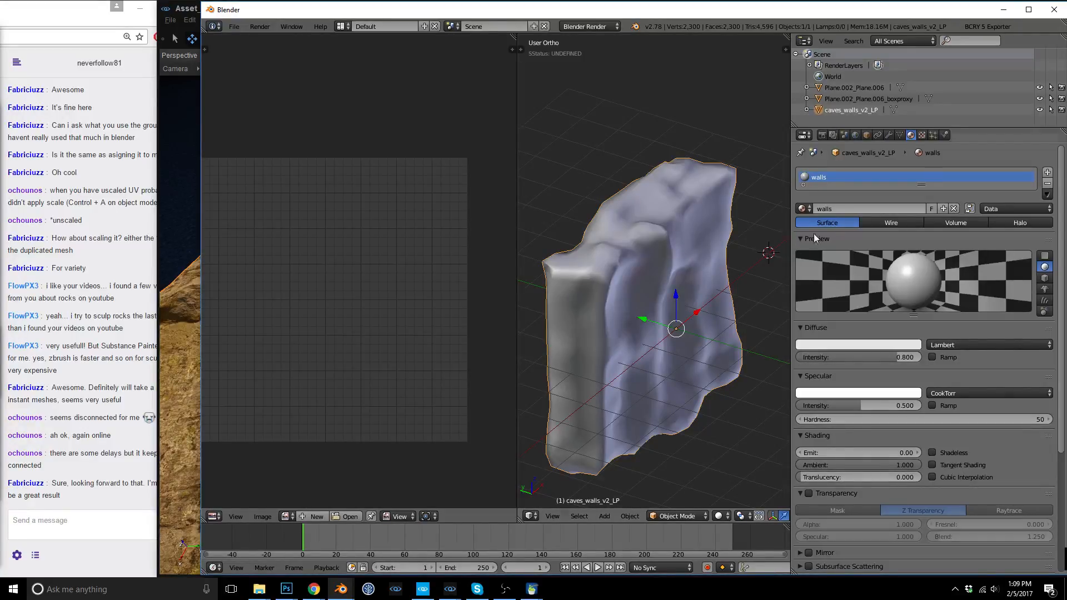
Add a box physics proxy to the cave wall mesh with the BCRY exporter.
left_click(979, 25)
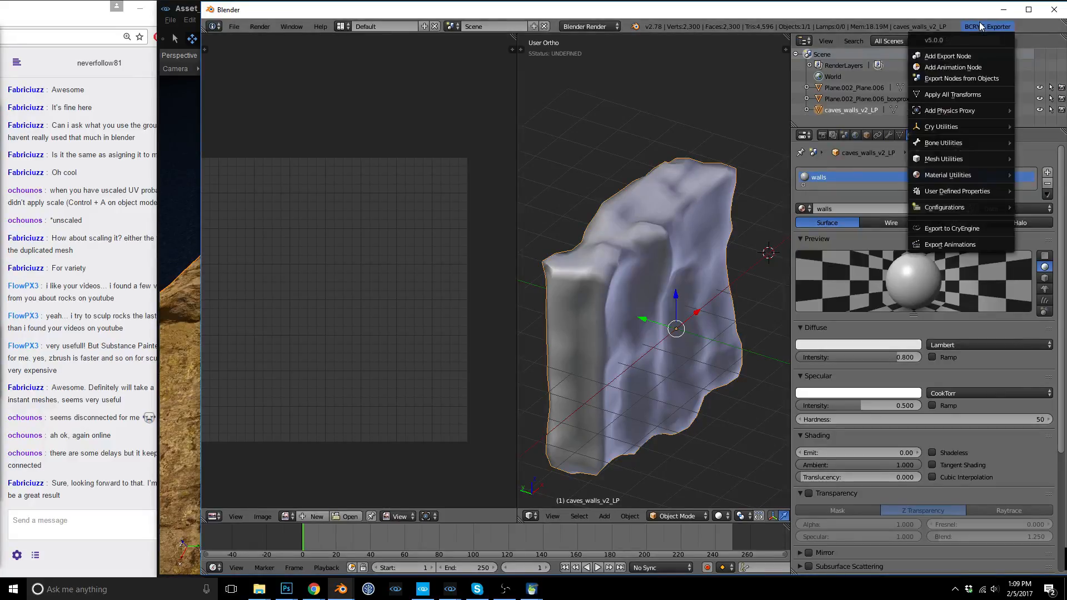
mouse_move(955, 110)
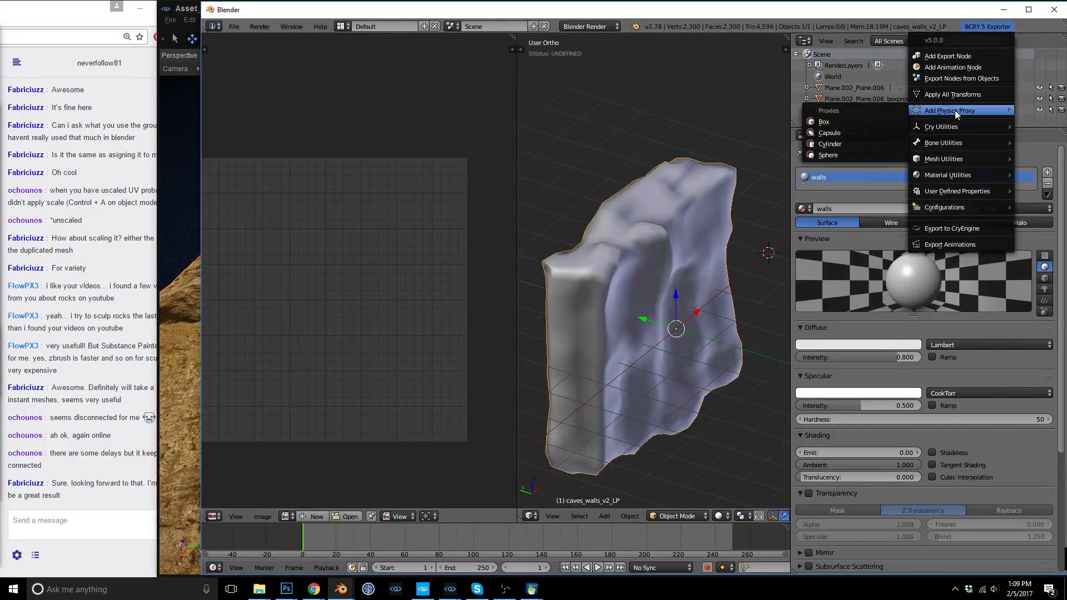
left_click(826, 116)
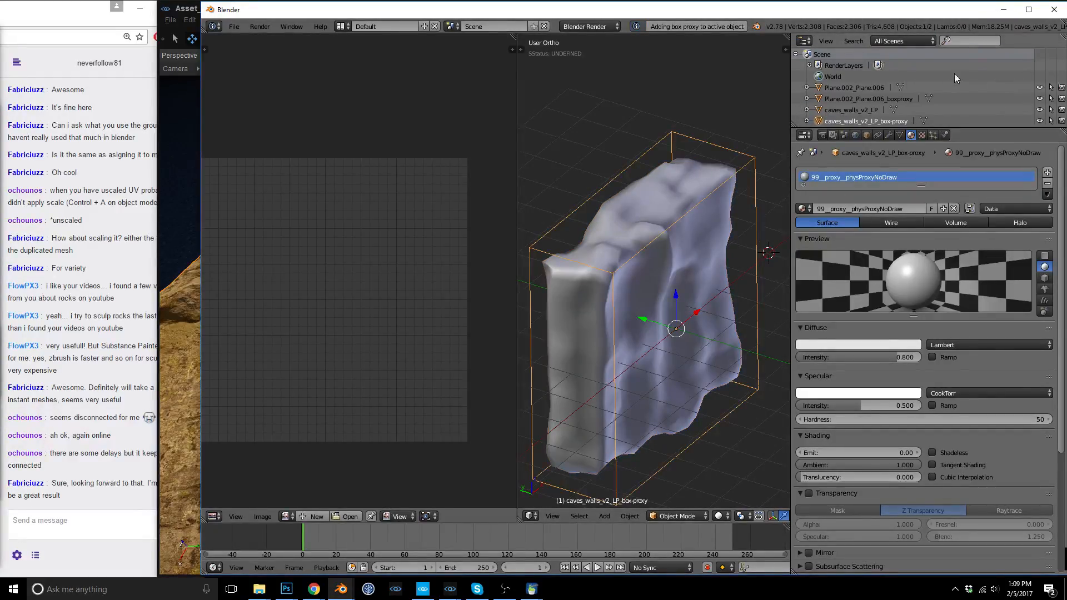
middle_click_drag(676, 278, 661, 280)
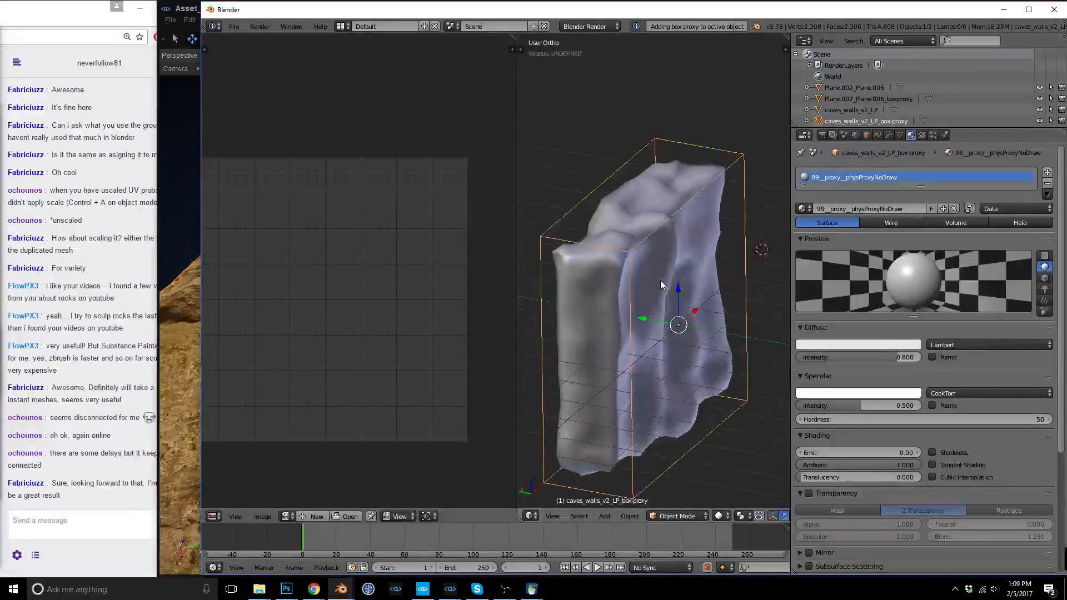
Export the cave wall mesh together with its box proxy as cave_walls.fbx into the cave_second_attemp folder.
right_click(691, 276, "shift")
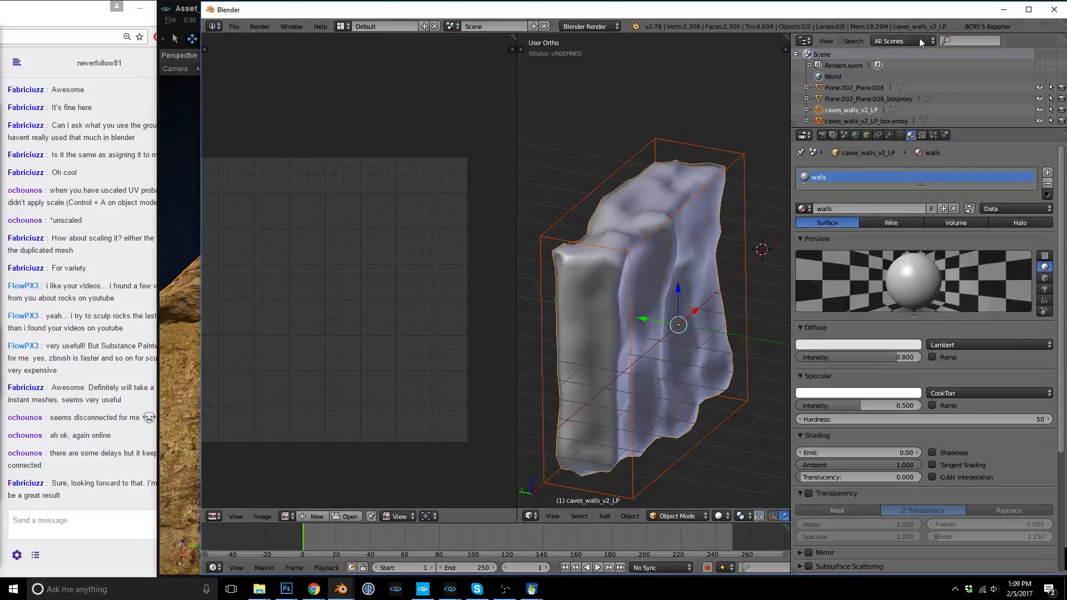
left_click(234, 27)
mouse_move(282, 235)
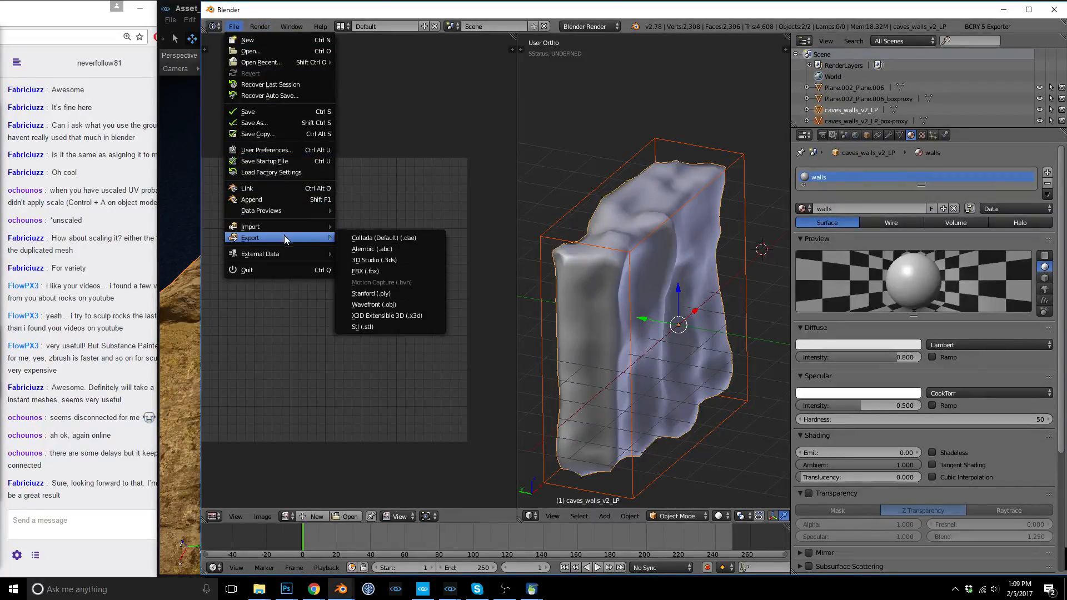
left_click(393, 272)
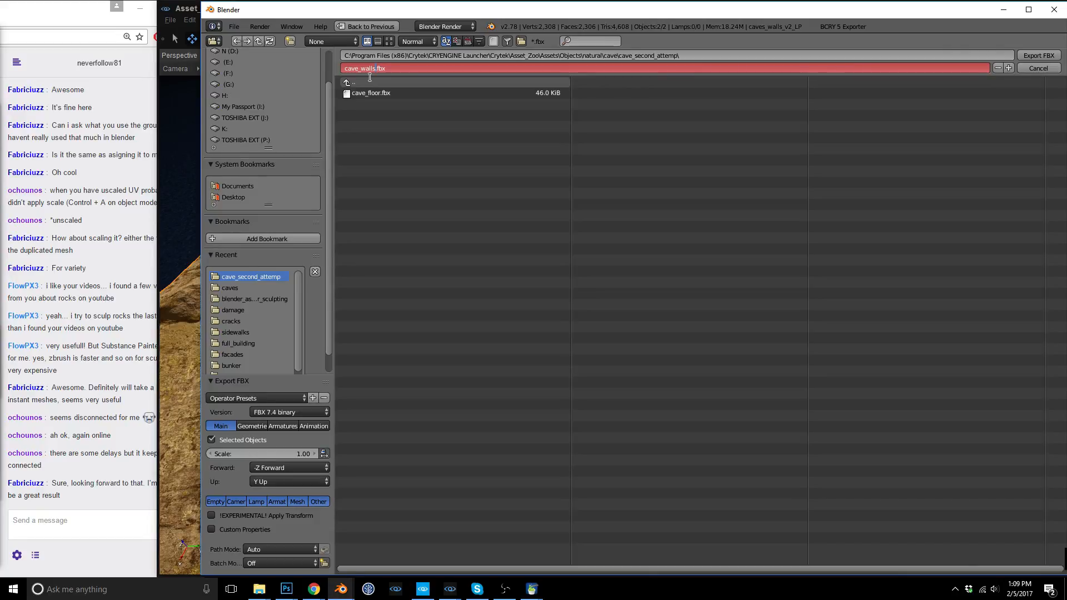
left_click(1039, 56)
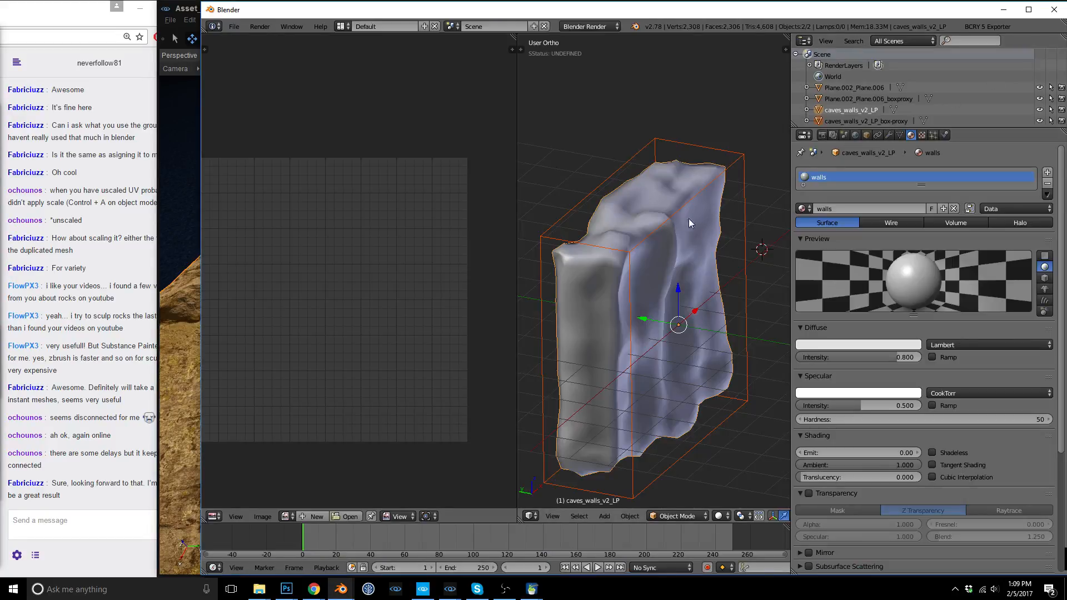
Return to CRYENGINE Sandbox's Import Mesh window and import the cave_walls FBX file.
left_click(188, 421)
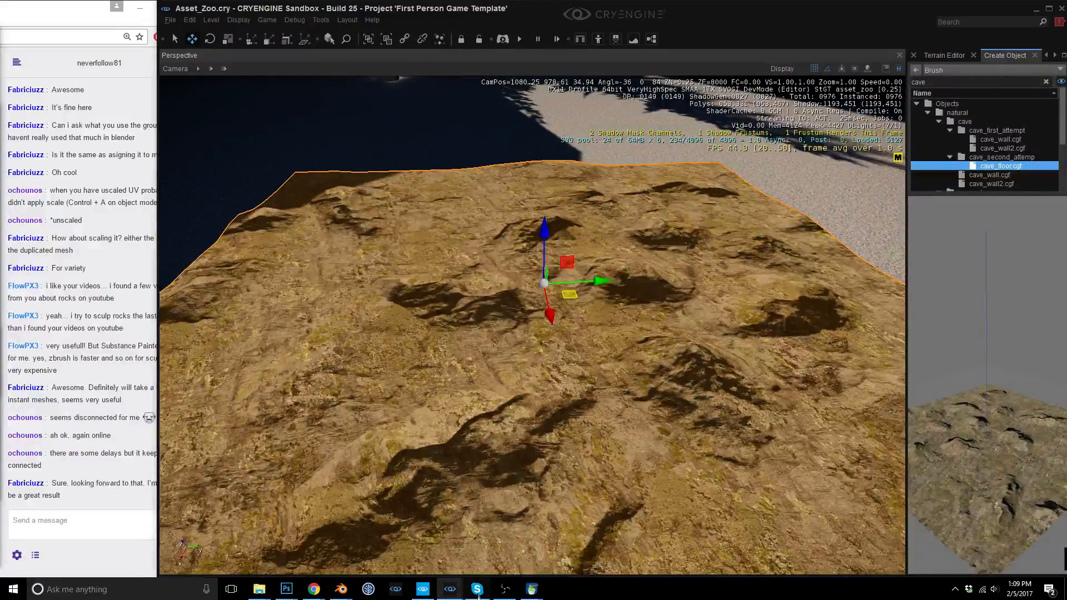
mouse_move(451, 590)
left_click(650, 537)
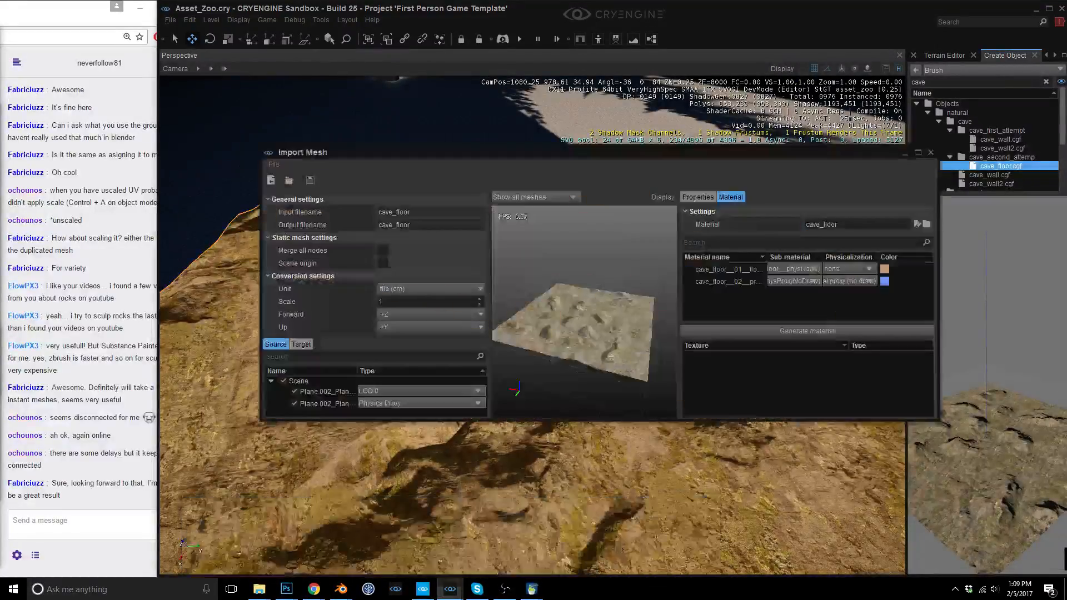
left_click(274, 165)
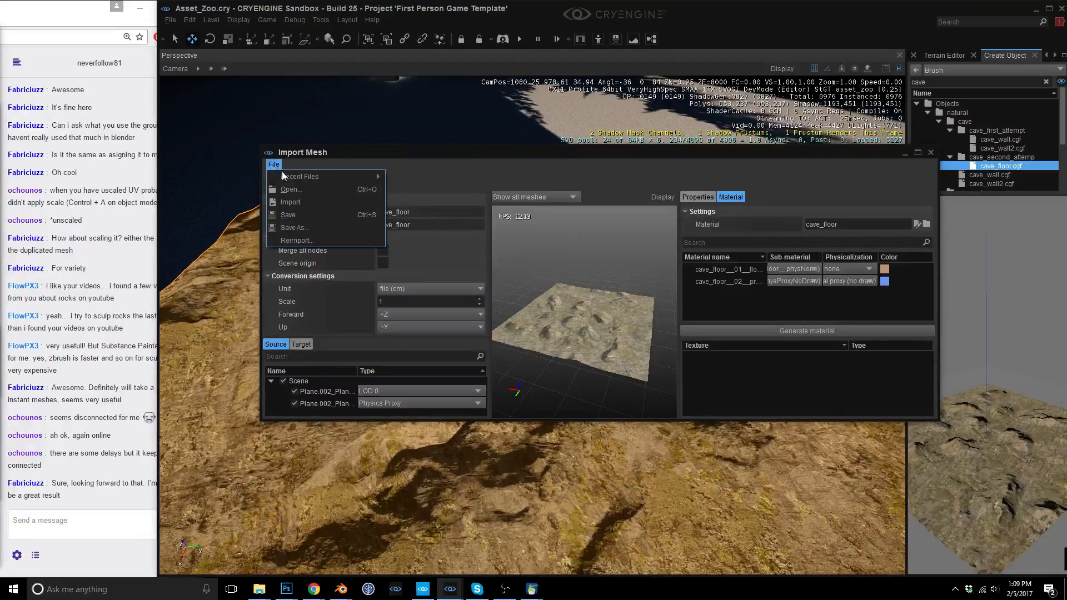
left_click(303, 204)
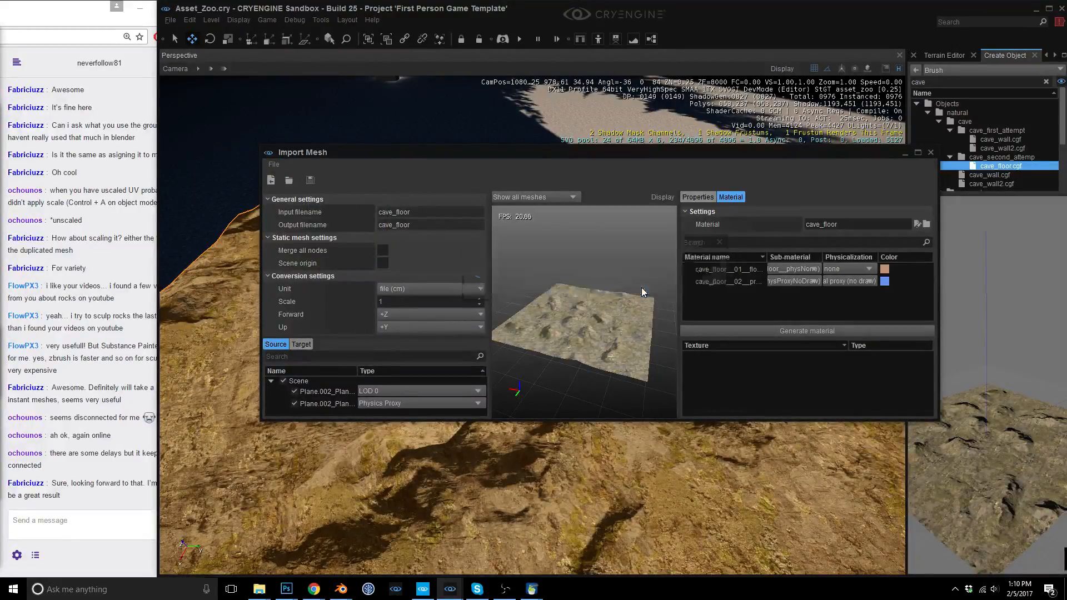
left_click(641, 288)
double_click(645, 234)
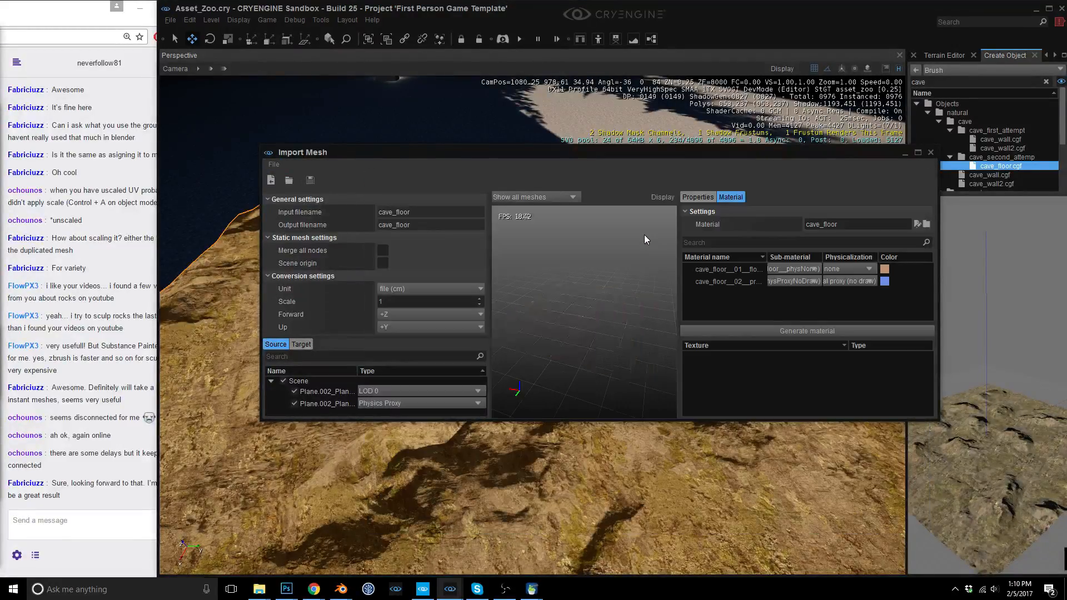
Widen the mesh name column and set the caves_walls_v2_LP box proxy's type to Physics Proxy.
double_click(358, 371)
left_click(431, 404)
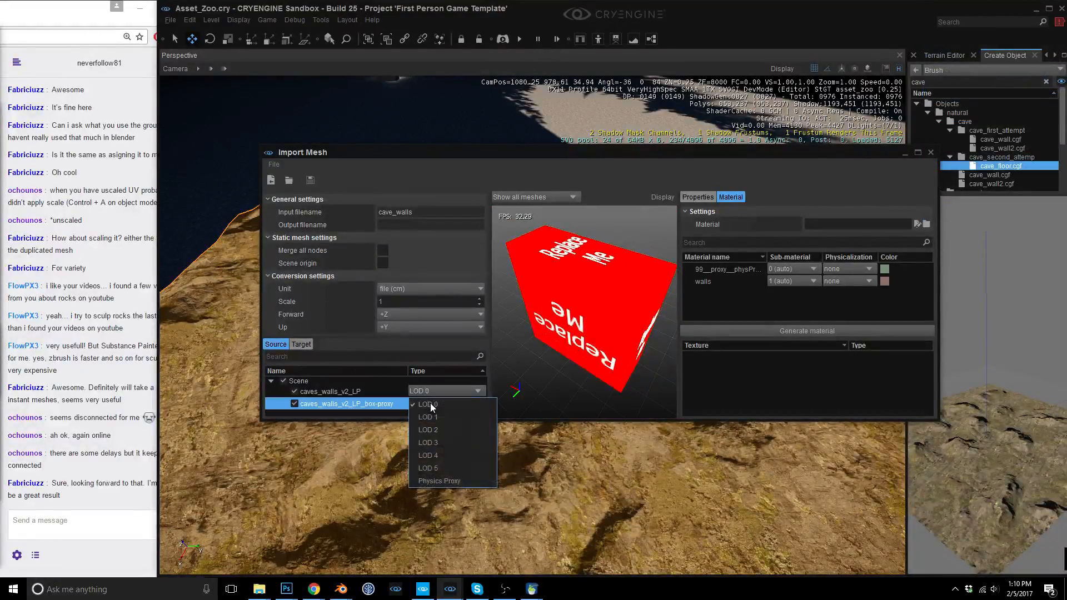
left_click(434, 480)
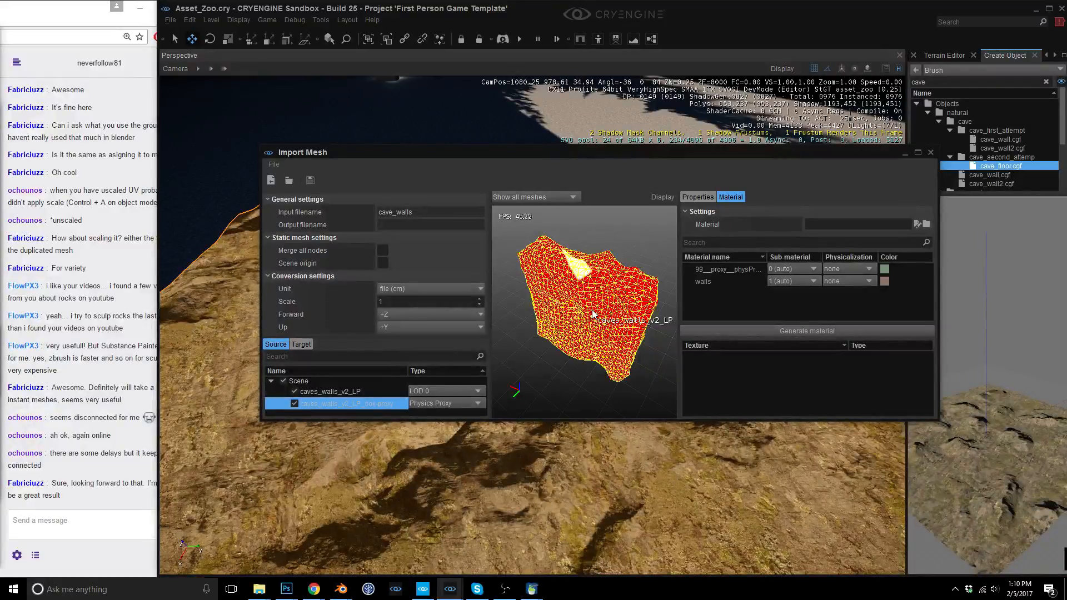
left_click(694, 197)
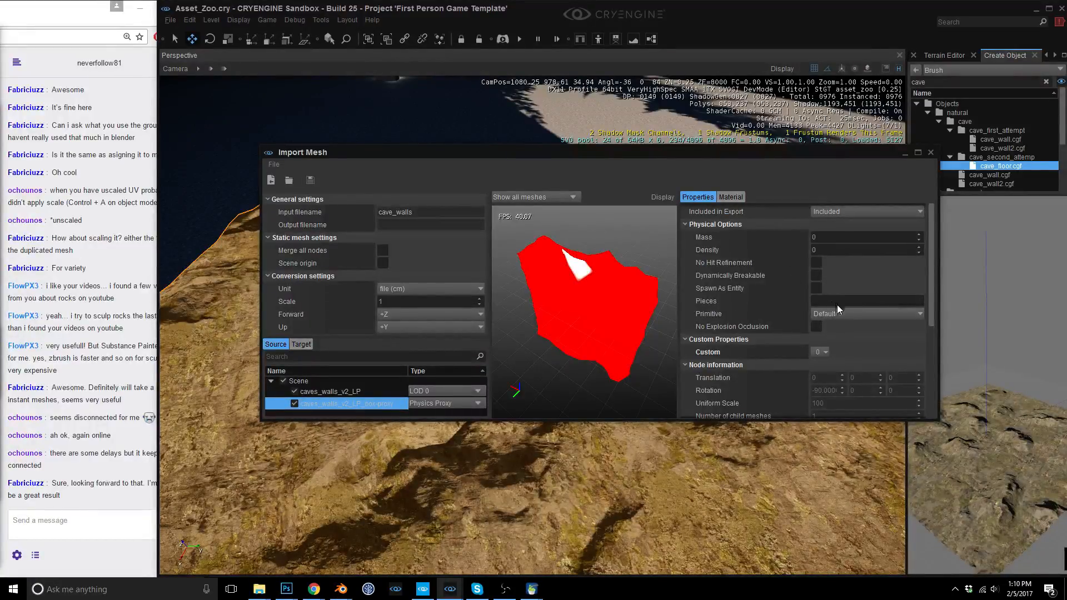
left_click(854, 314)
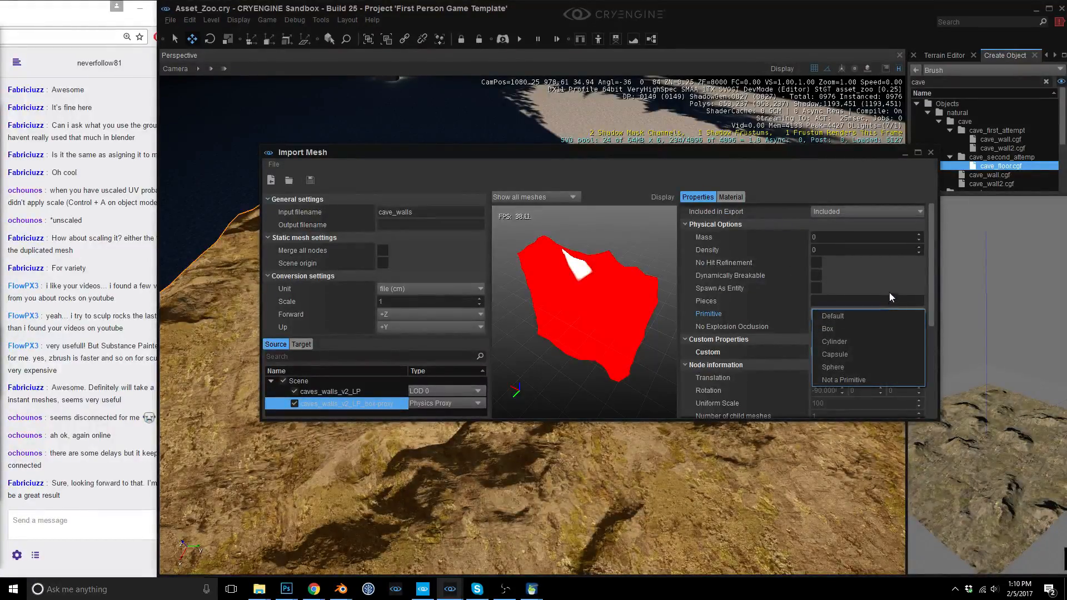
left_click(892, 277)
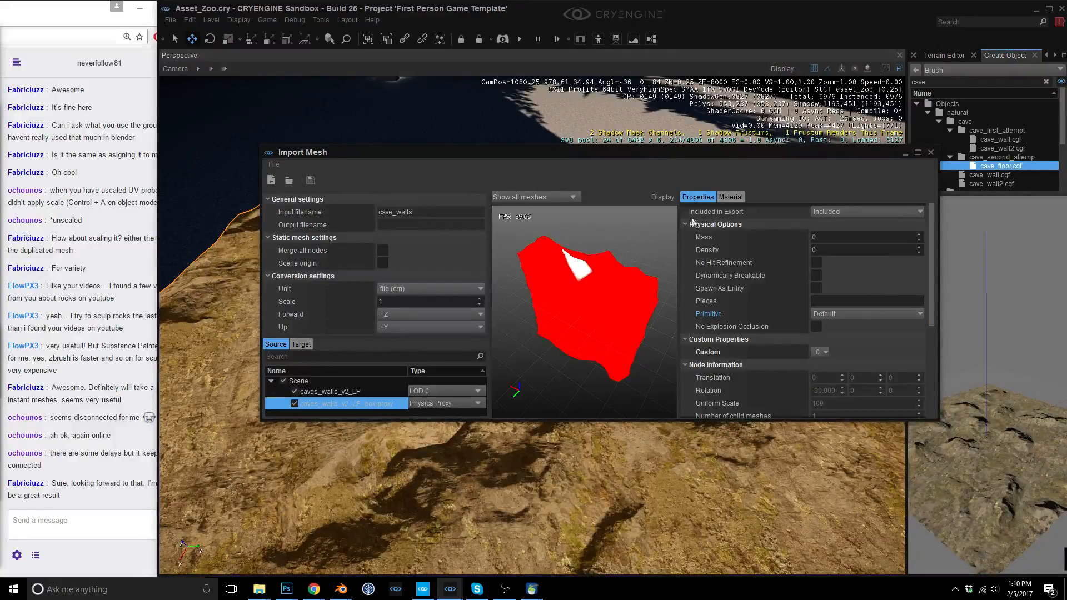
Set the physicalization of the proxy material to proxy (no draw).
left_click(728, 199)
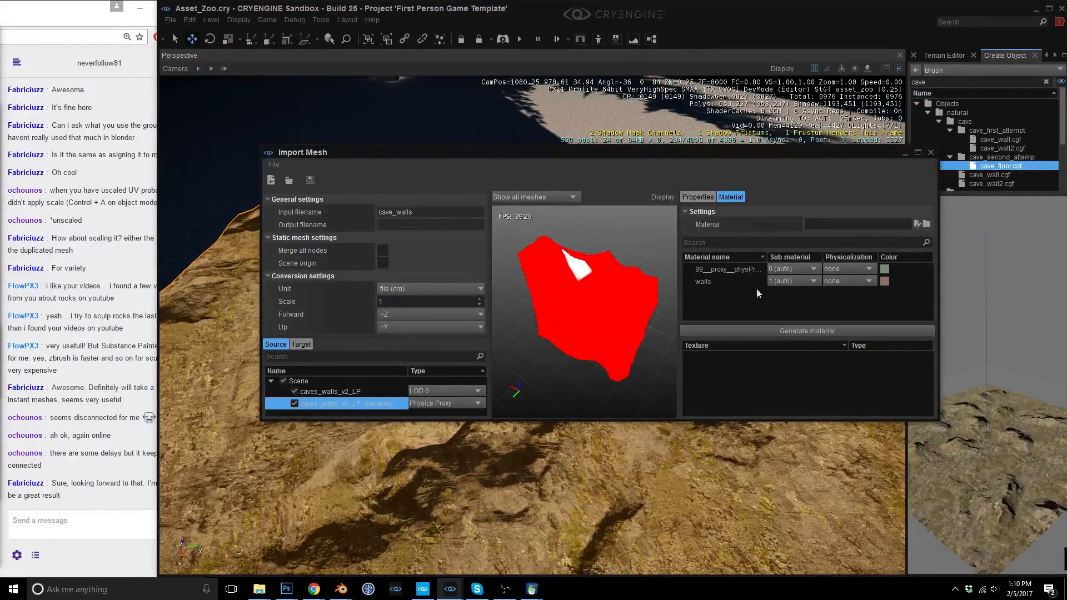
left_click(845, 268)
left_click(848, 319)
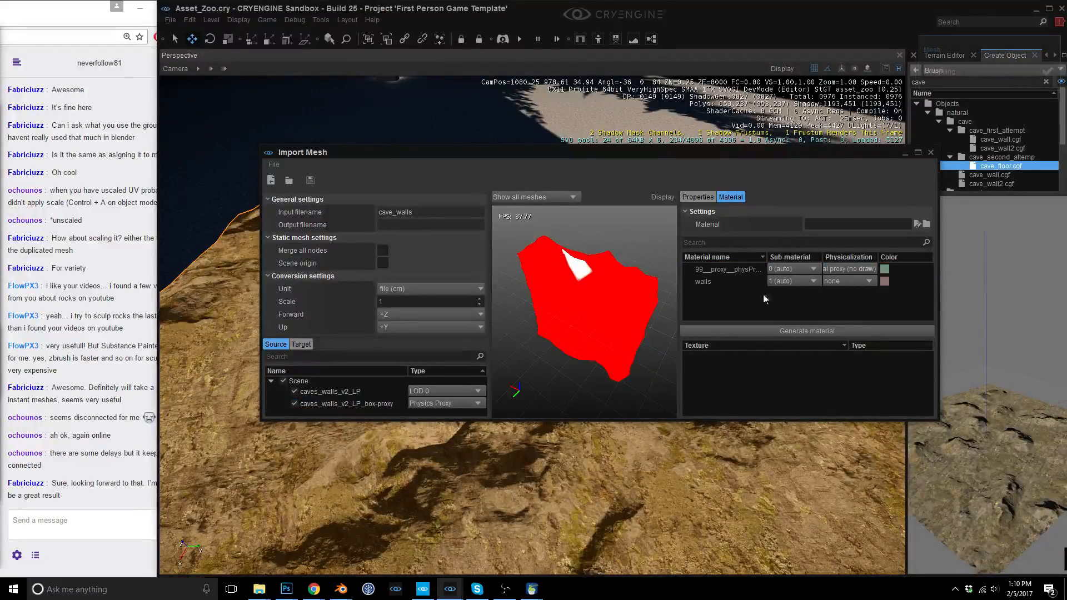
Generate a material for the wall mesh and save it as cave_Walls in the cave_second_attemp folder.
left_click(807, 331)
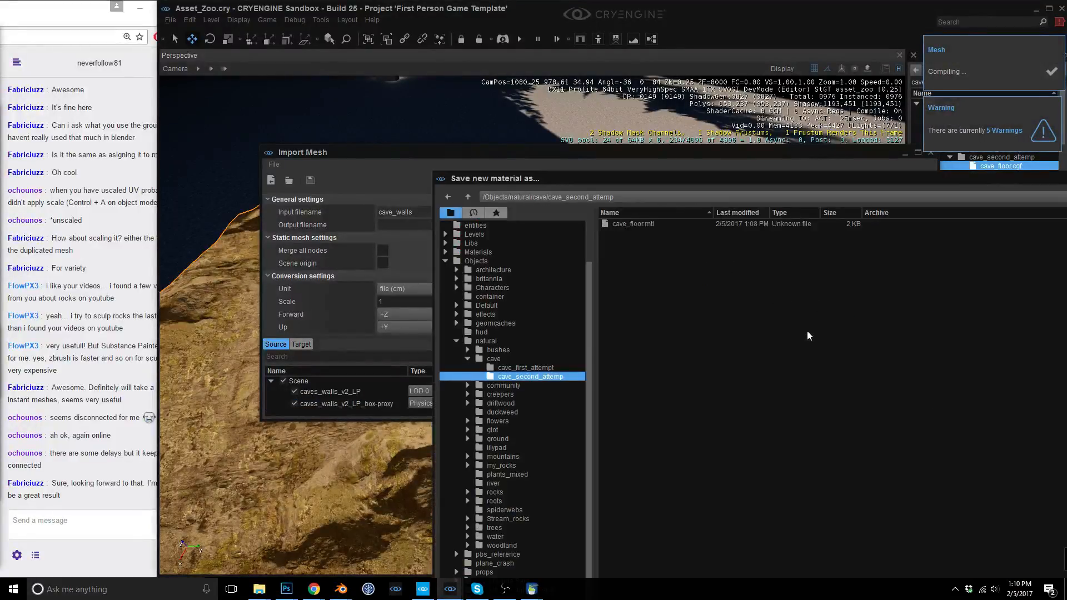
left_click_drag(692, 182, 498, 11)
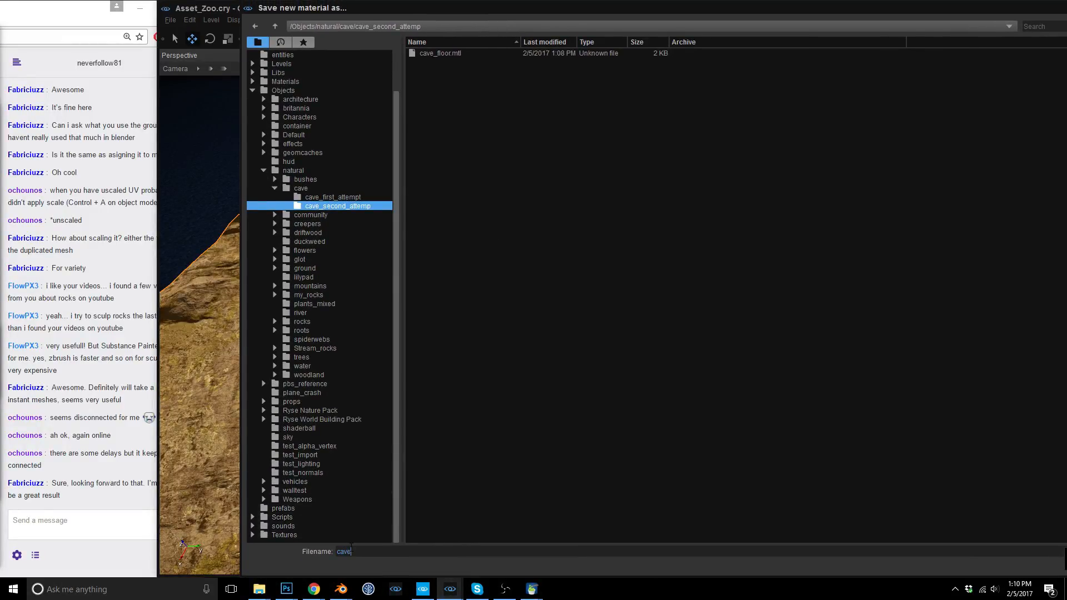
type("s")
key("Return")
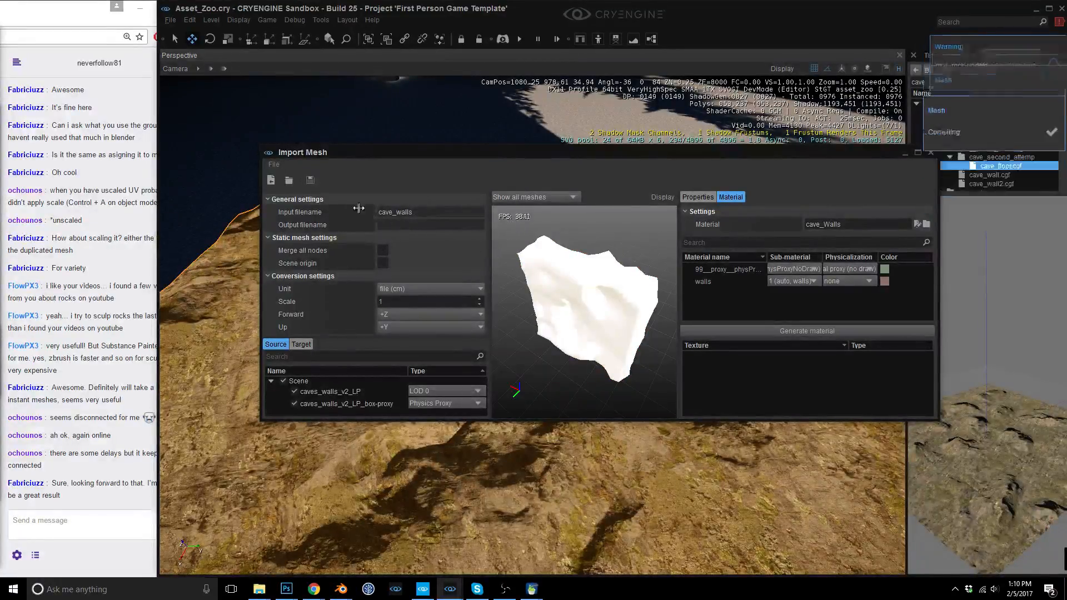
Save the imported wall mesh as cave_walls in the Objects/natural/cave/cave_second_attemp folder.
left_click(311, 180)
left_click_drag(622, 179, 374, 8)
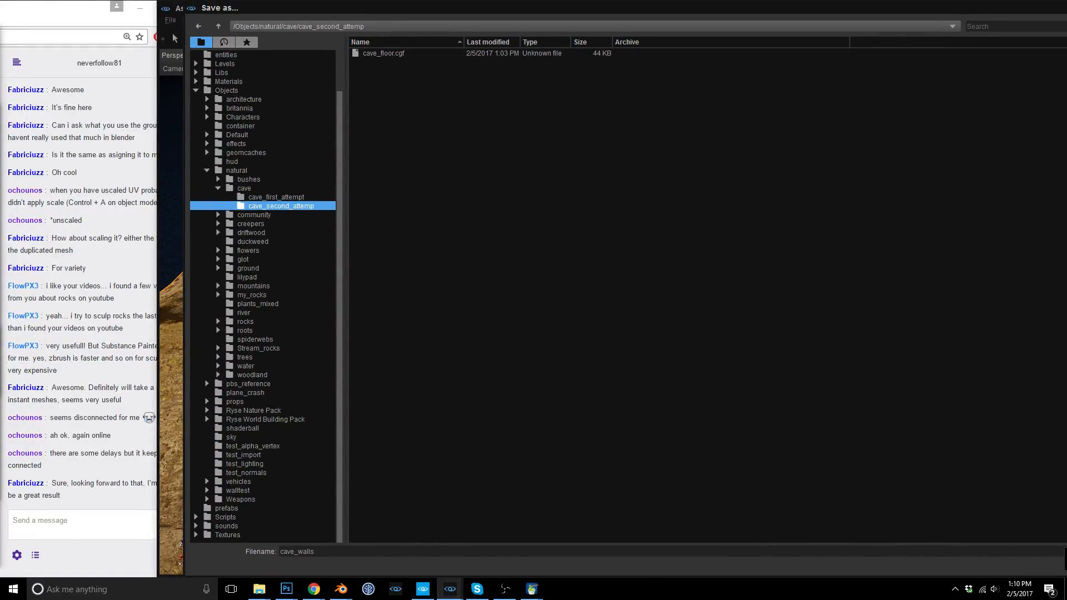
key("Return")
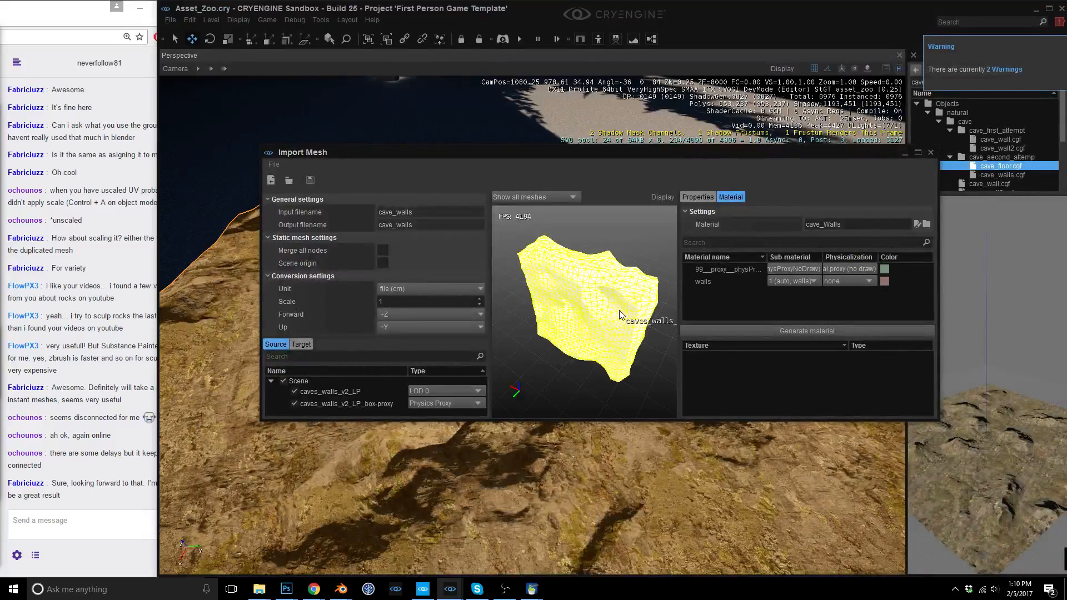
Place the cave_walls.cgf brush in the level beside the cave floor.
left_click_drag(585, 152, 962, 194)
left_click(1001, 174)
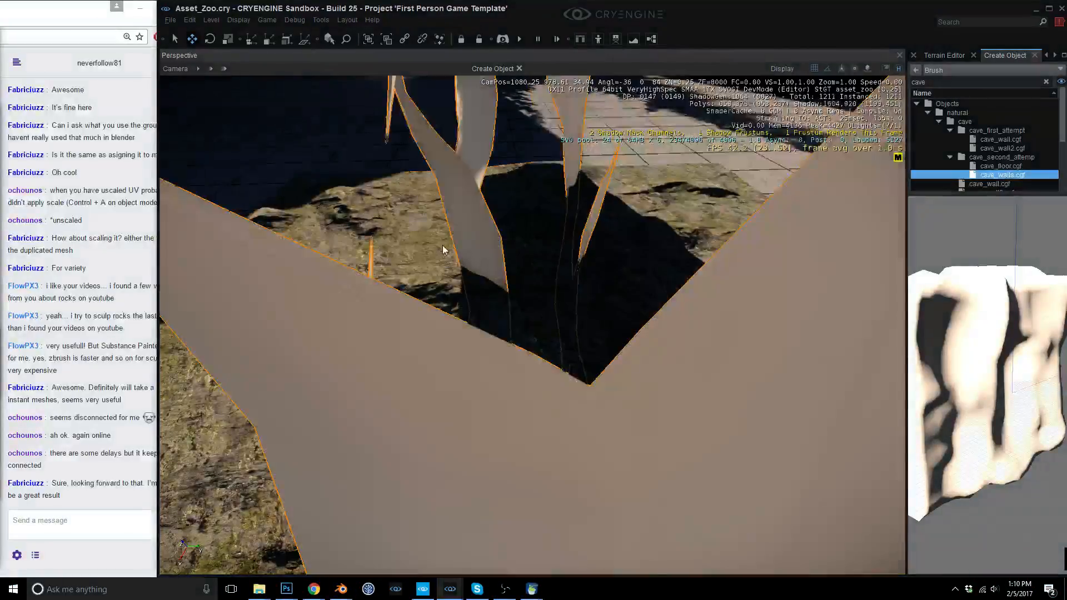
right_click_drag(443, 249, 475, 275)
left_click(476, 290)
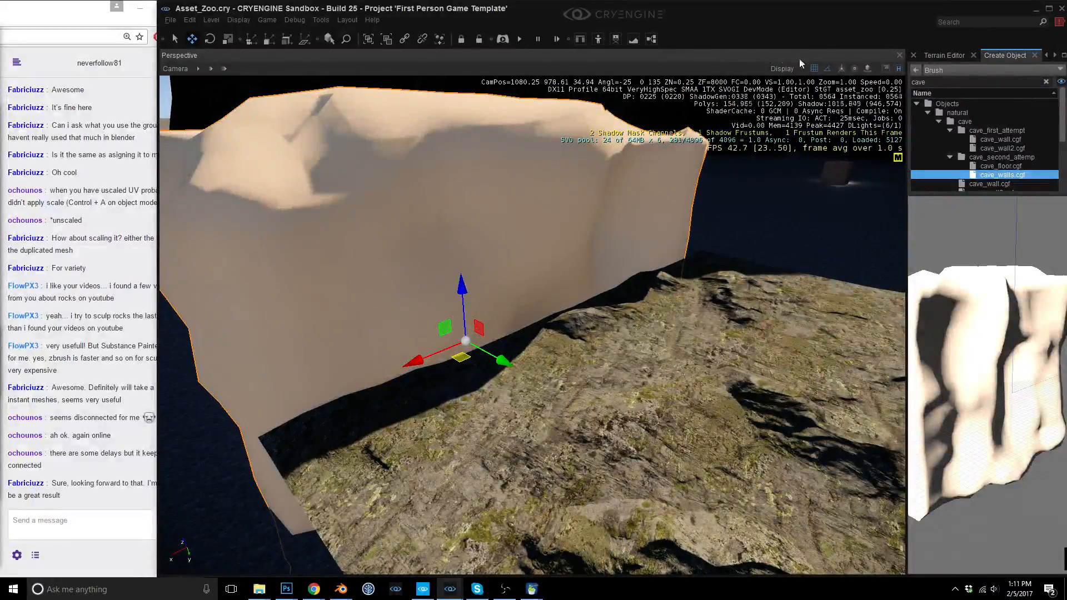
Set the grid snapping size to 0.5 and raise the cave wall along the floor's edge.
left_click(811, 68)
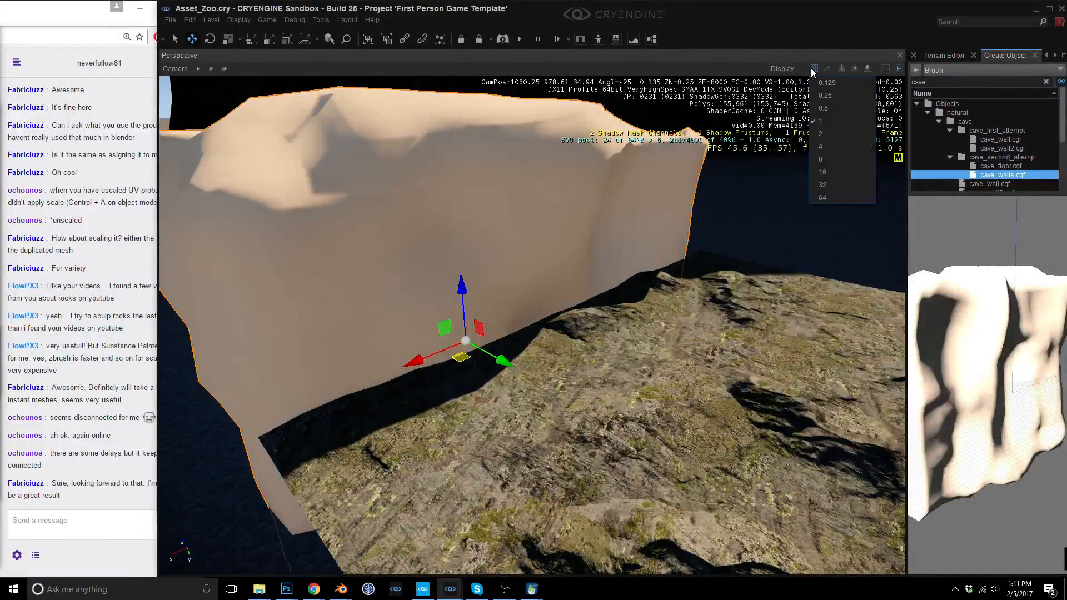
left_click(829, 108)
left_click_drag(465, 299, 451, 150)
right_click_drag(450, 150, 451, 93)
left_click_drag(461, 339, 460, 270)
right_click_drag(460, 270, 478, 241)
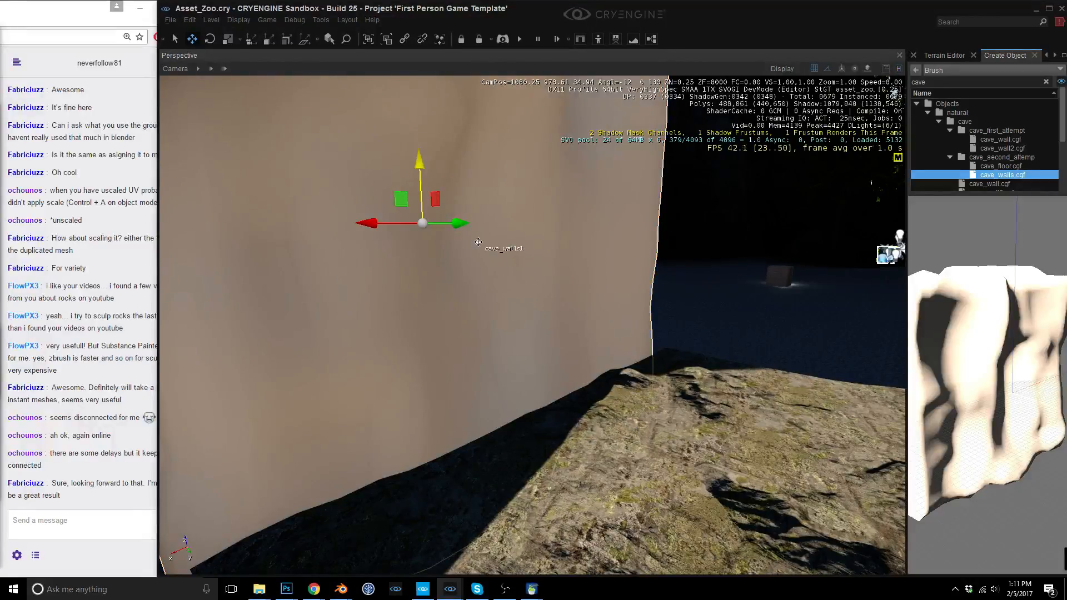
Examine the textured cave wall up close and from several angles around the floor piece.
left_click(646, 455)
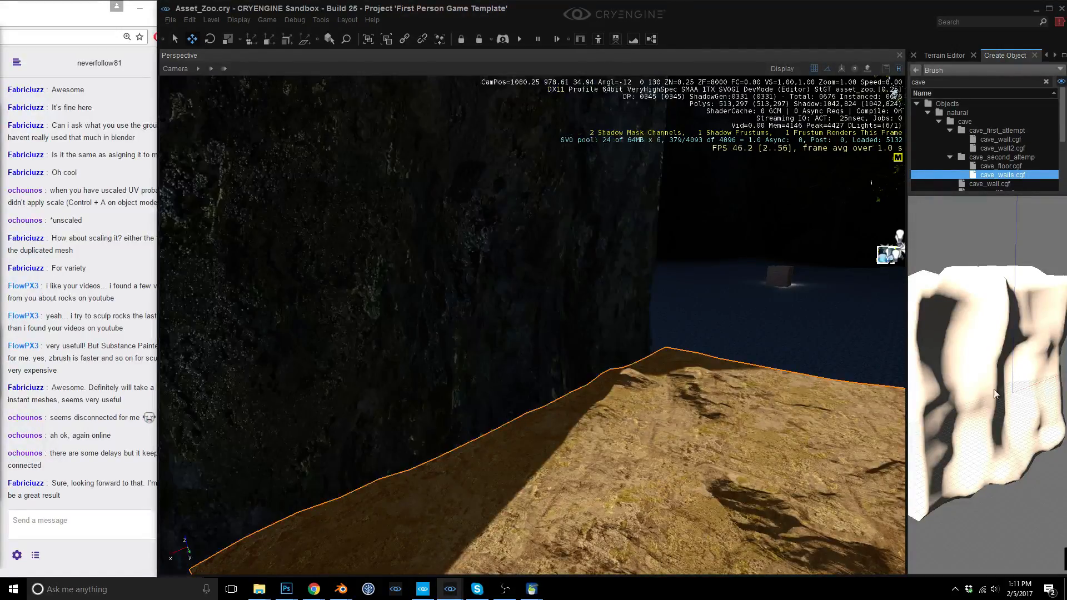
right_click_drag(867, 205, 833, 165)
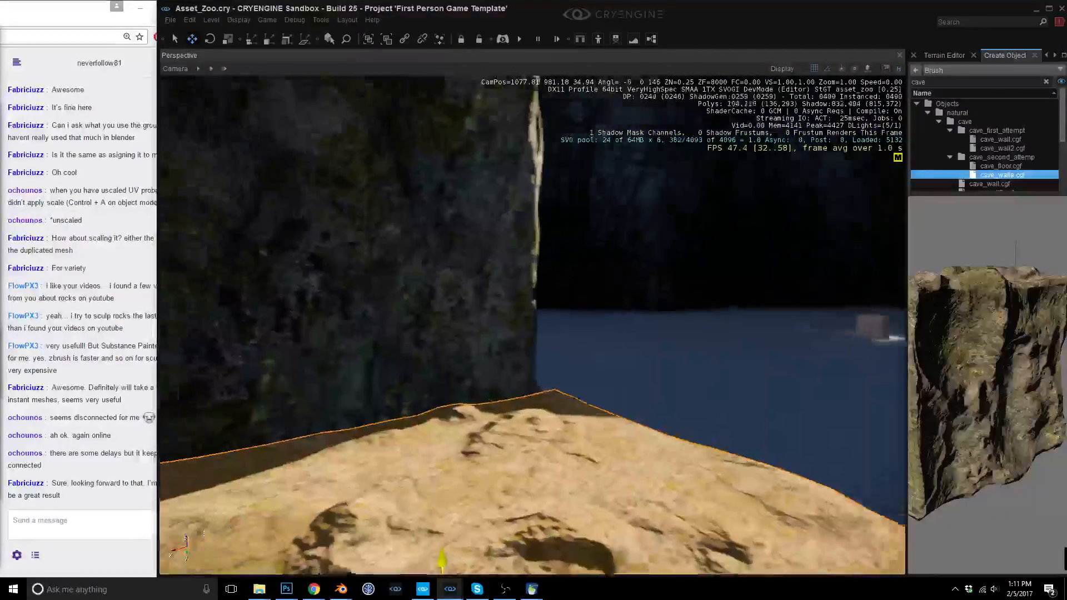
right_click_drag(533, 325, 472, 312)
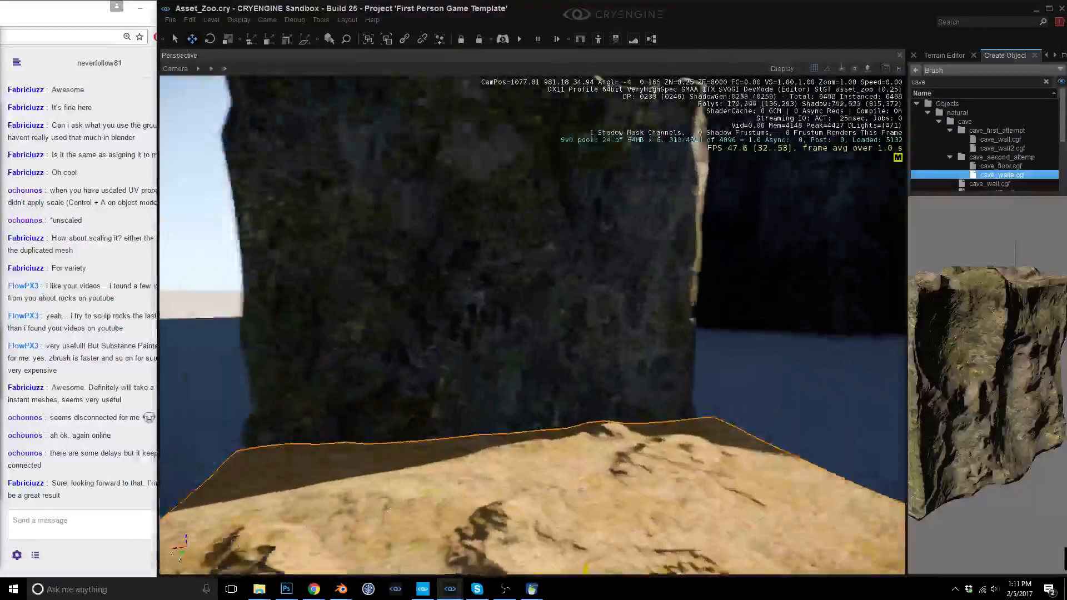
right_click_drag(658, 384, 556, 361)
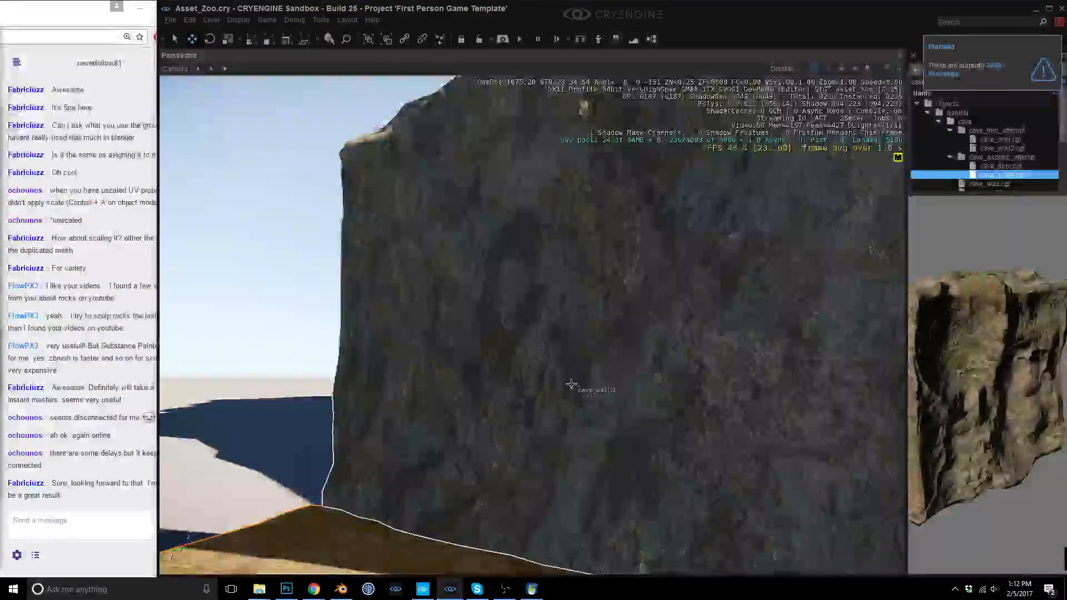
key("a")
right_click_drag(572, 384, 684, 389)
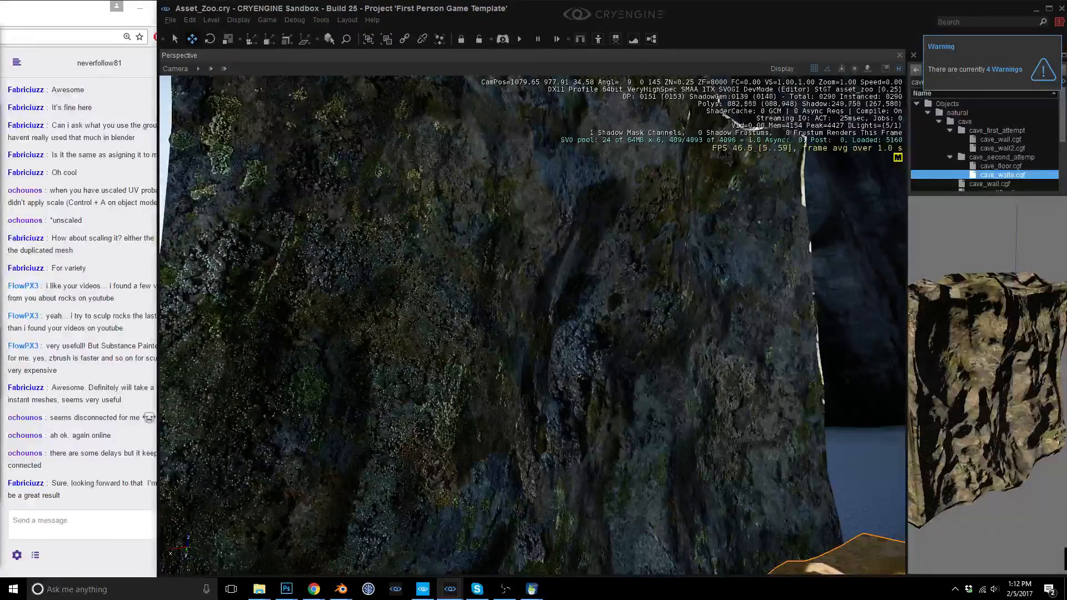
mouse_move(684, 389)
right_mouse_down()
mouse_move(684, 425)
mouse_move(538, 405)
mouse_move(528, 426)
mouse_move(672, 414)
mouse_move(678, 404)
right_mouse_up()
key("d")
key("a")
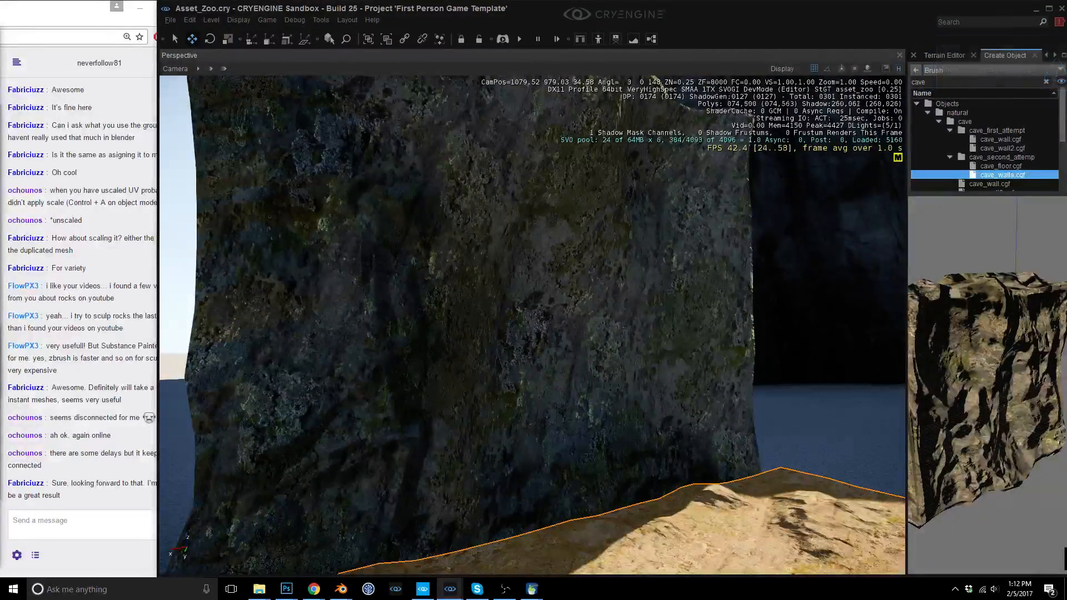
Set the detail map's TileU and TileV to 0.125 in the walls sub-material of cave_Walls.
key("m")
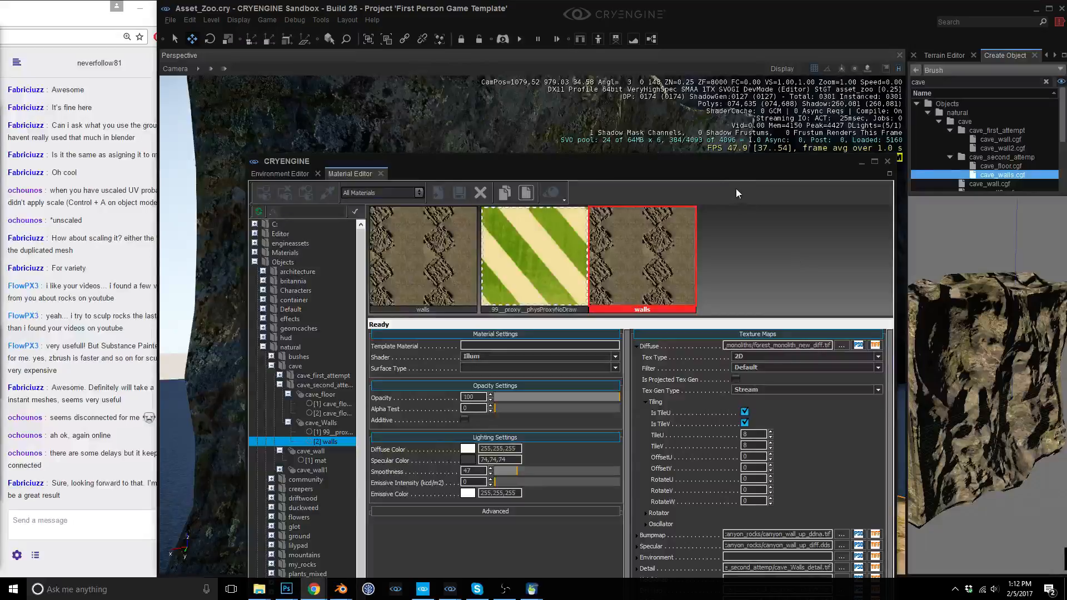
left_click_drag(715, 164, 697, 37)
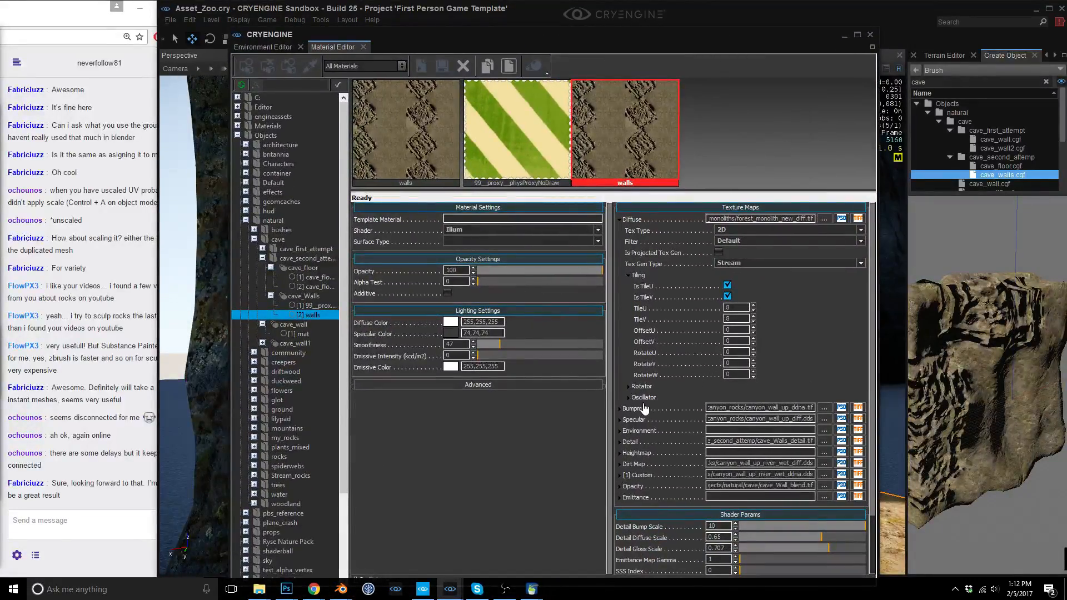
left_click(620, 443)
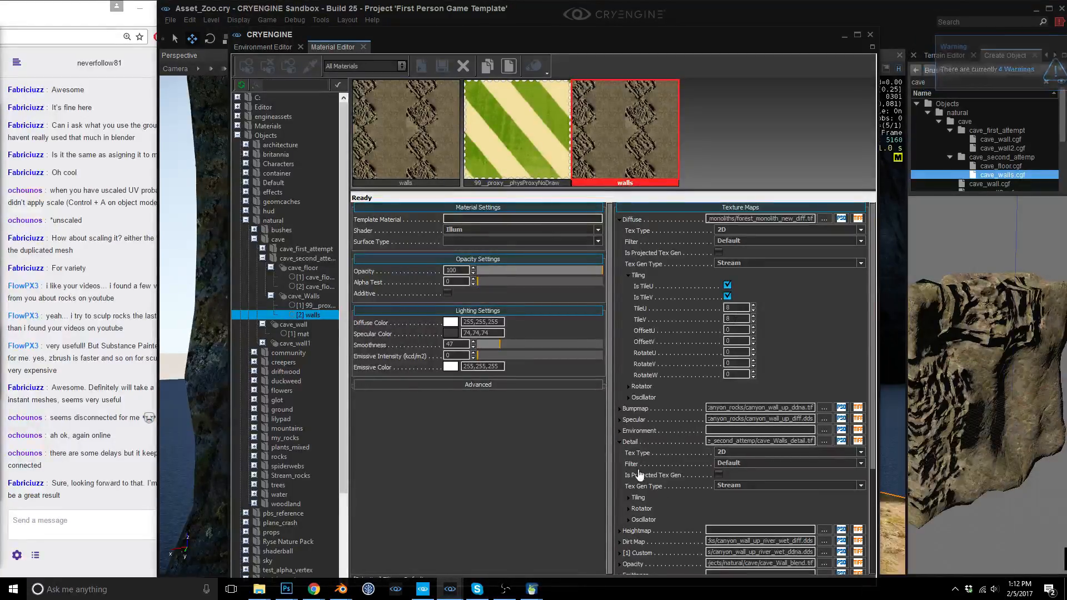
left_click(629, 497)
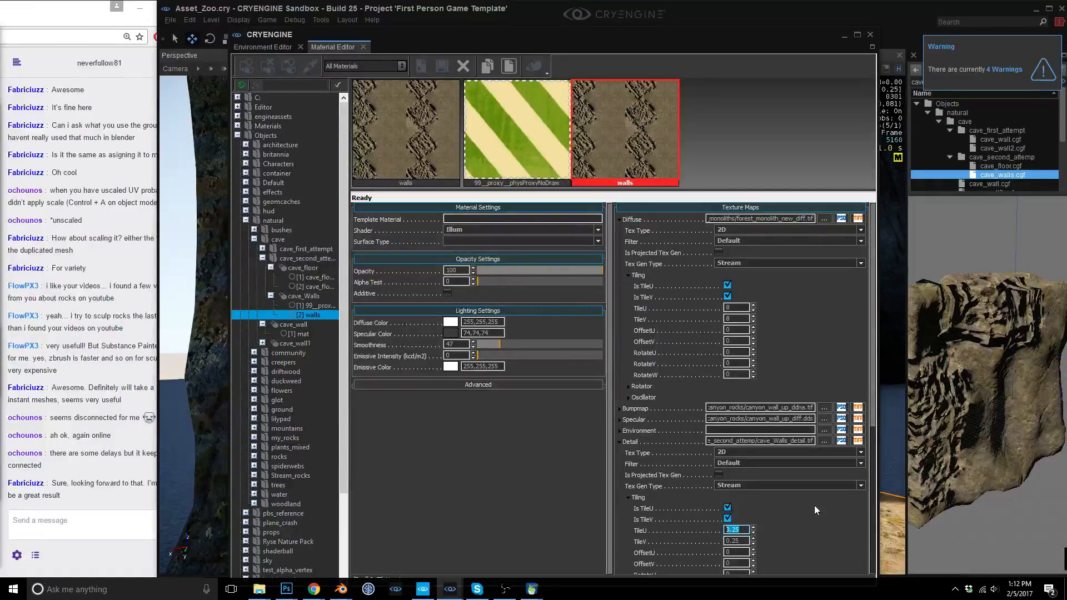
type("0.125")
key("Tab")
type(".125")
key("Return")
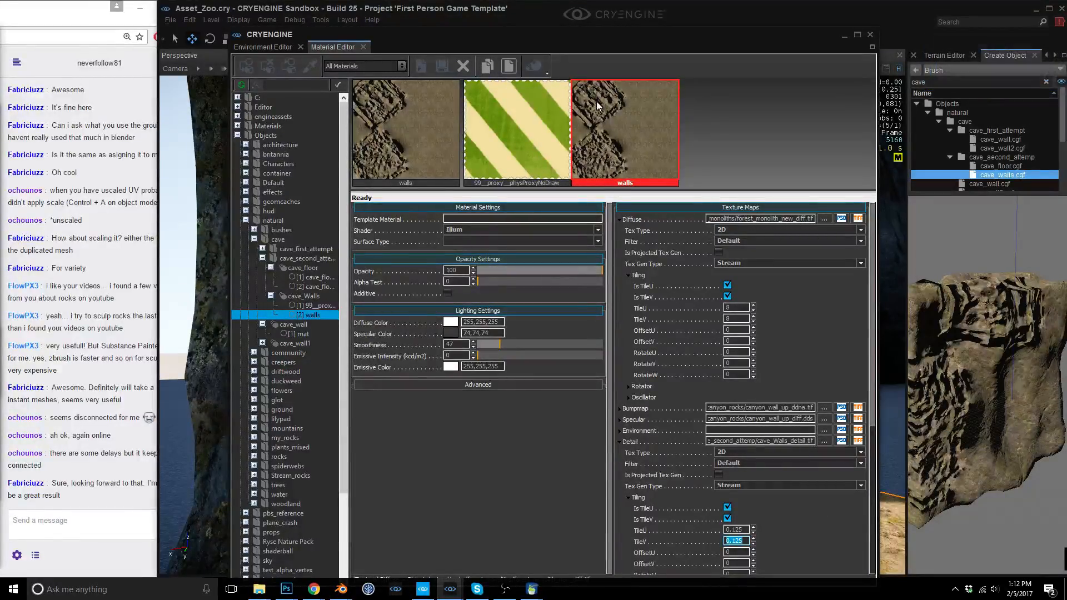
left_click_drag(540, 44, 1066, 80)
mouse_move(547, 383)
right_mouse_down()
mouse_move(548, 334)
mouse_move(538, 372)
right_mouse_up()
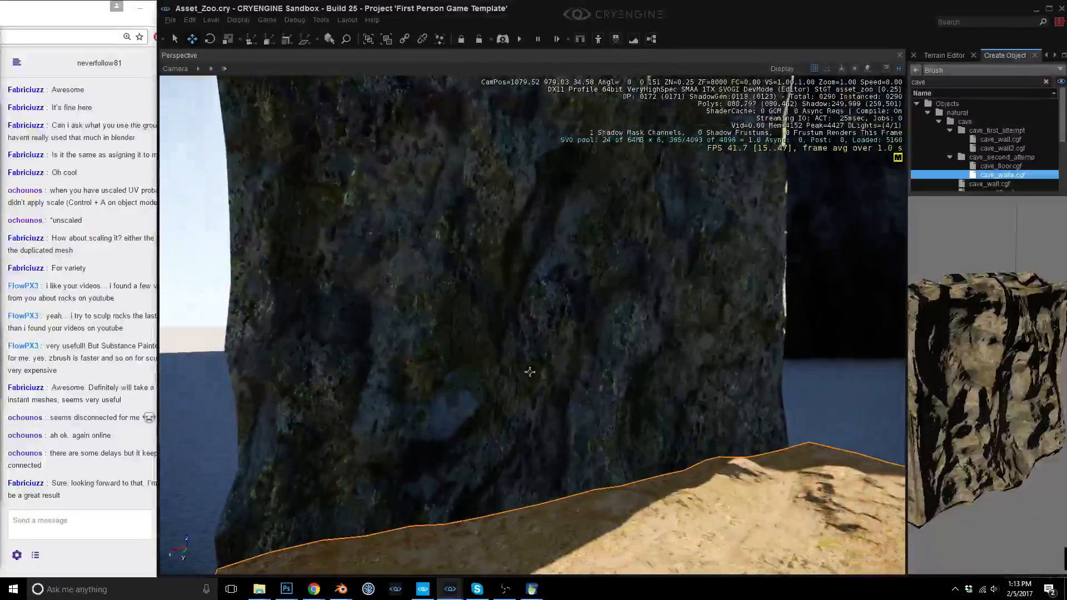
Rotate the cave wall so its rocky face catches the sunlight and inspect its surface detail.
left_click(536, 373)
key("3")
mouse_move(518, 291)
left_mouse_down()
mouse_move(584, 277)
mouse_move(623, 243)
mouse_move(472, 315)
mouse_move(522, 292)
left_mouse_up()
right_click_drag(522, 293, 482, 329)
left_click_drag(481, 329, 520, 305)
key("w")
right_click_drag(521, 305, 442, 272)
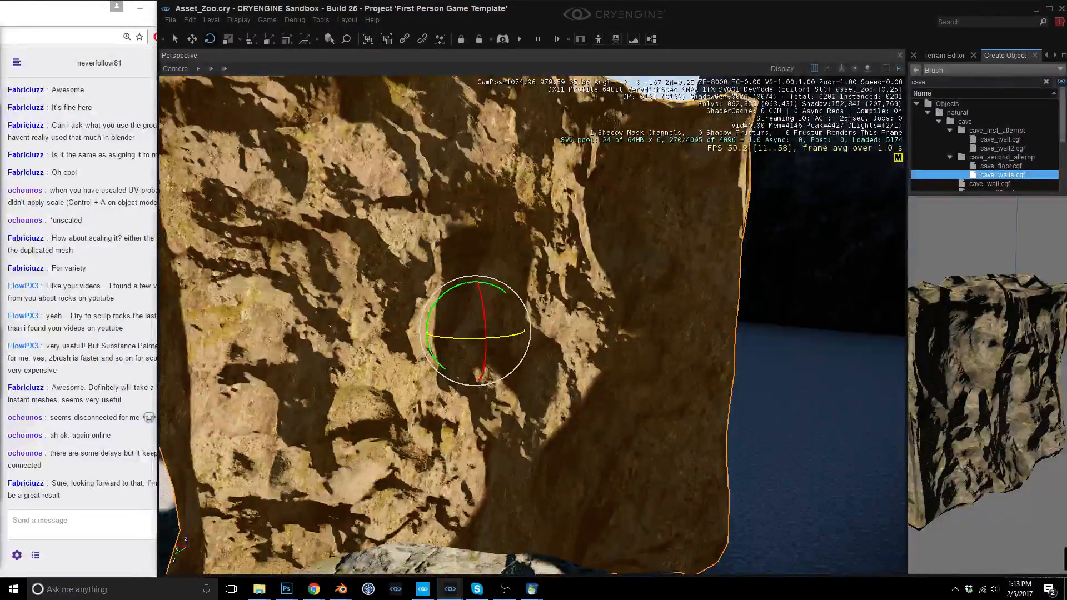
key("m")
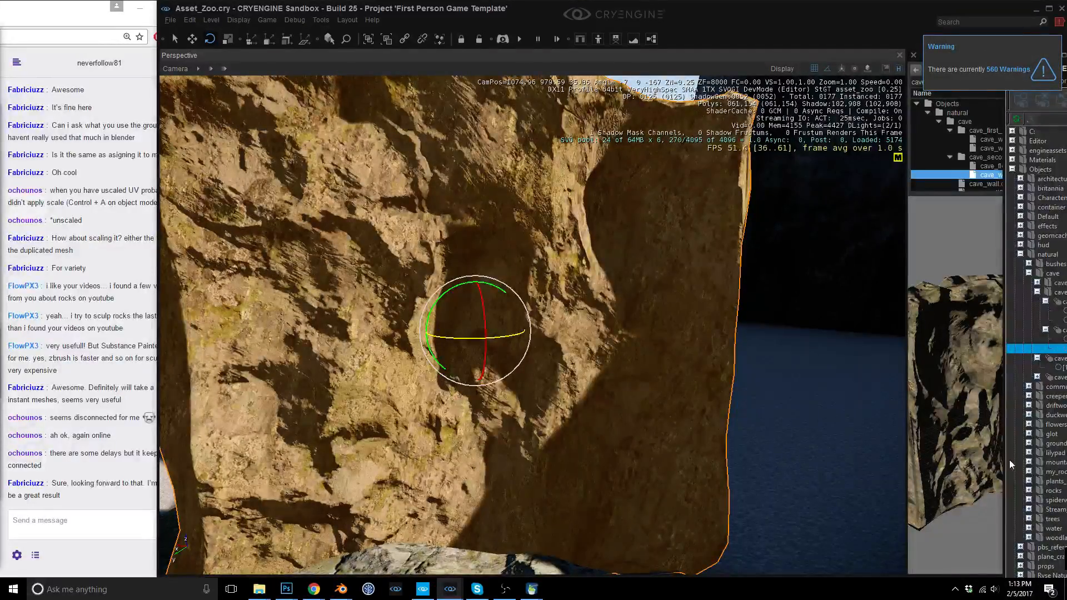
right_click_drag(500, 294, 485, 314)
left_click_drag(485, 313, 447, 350)
key("a")
right_click_drag(447, 350, 410, 361)
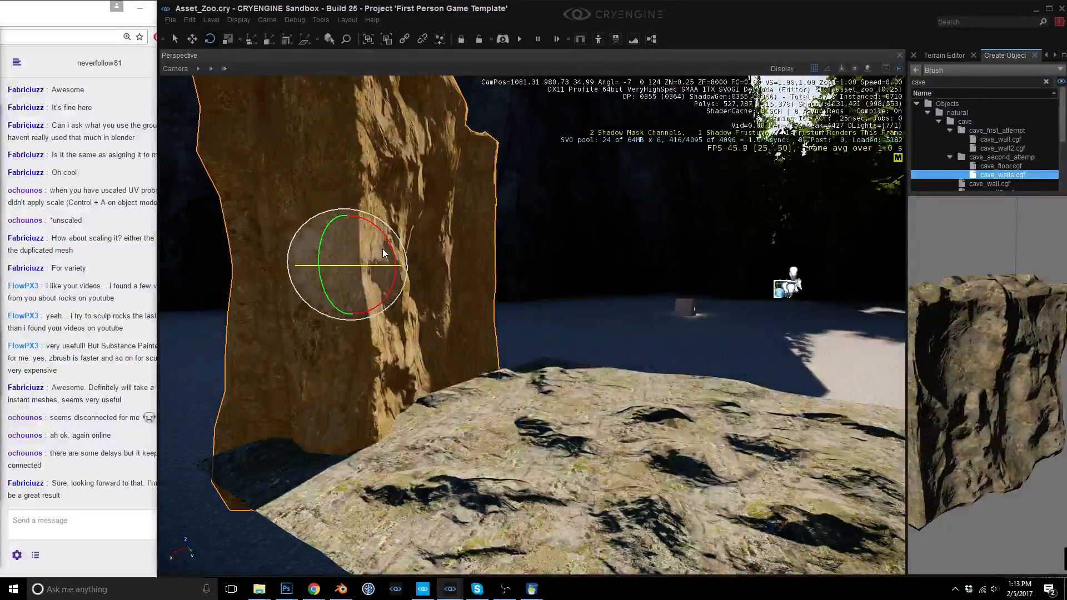
Turn the wall back to run along the cave floor's side and move it into place.
right_click_drag(377, 315, 395, 337)
left_click_drag(418, 337, 433, 314)
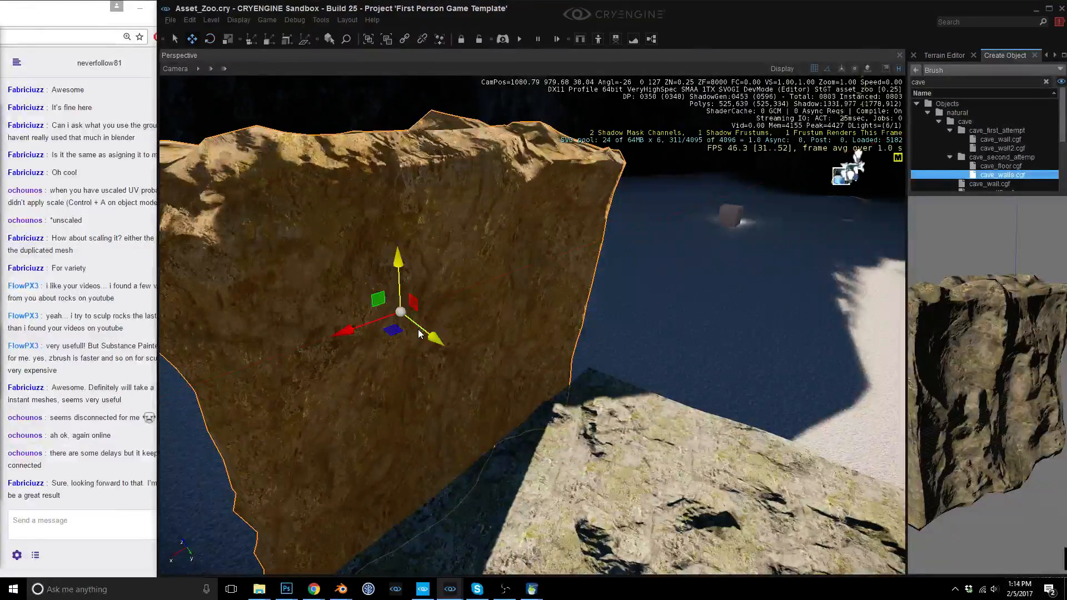
right_click_drag(415, 309, 447, 305)
left_click(447, 305)
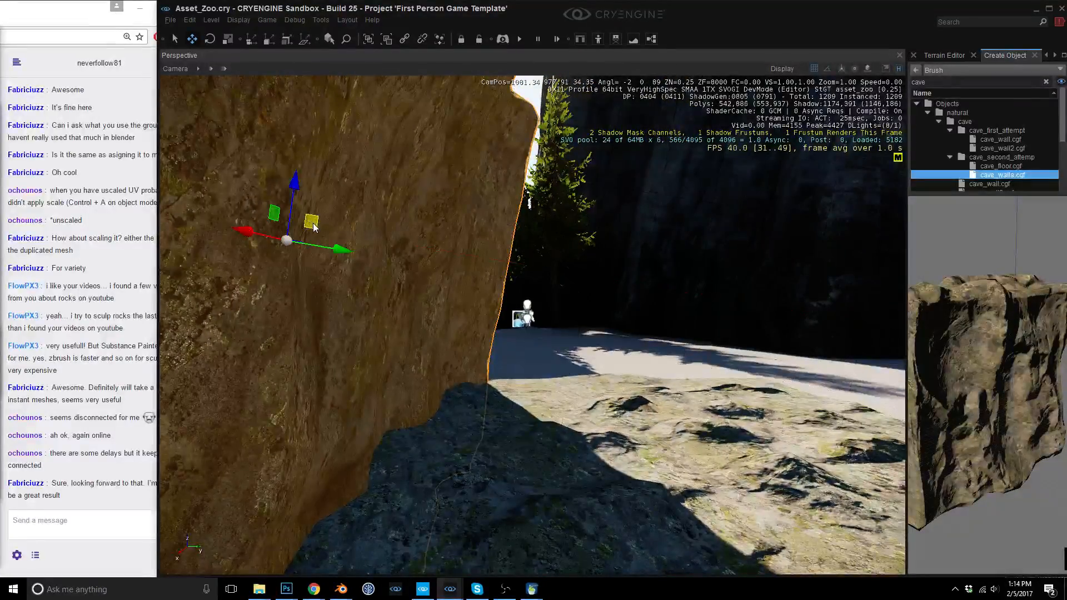
Duplicate the cave wall, rotate the copy to face the original, and position it along the opposite side of the floor.
key("ctrl+d")
right_click_drag(316, 223, 316, 223)
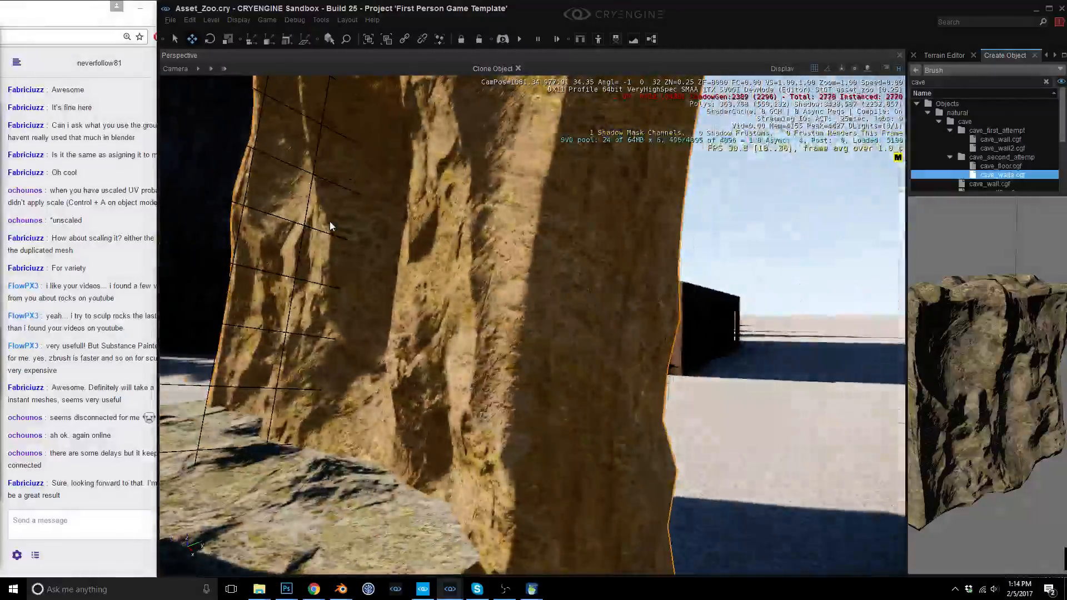
left_click(342, 216)
key("2")
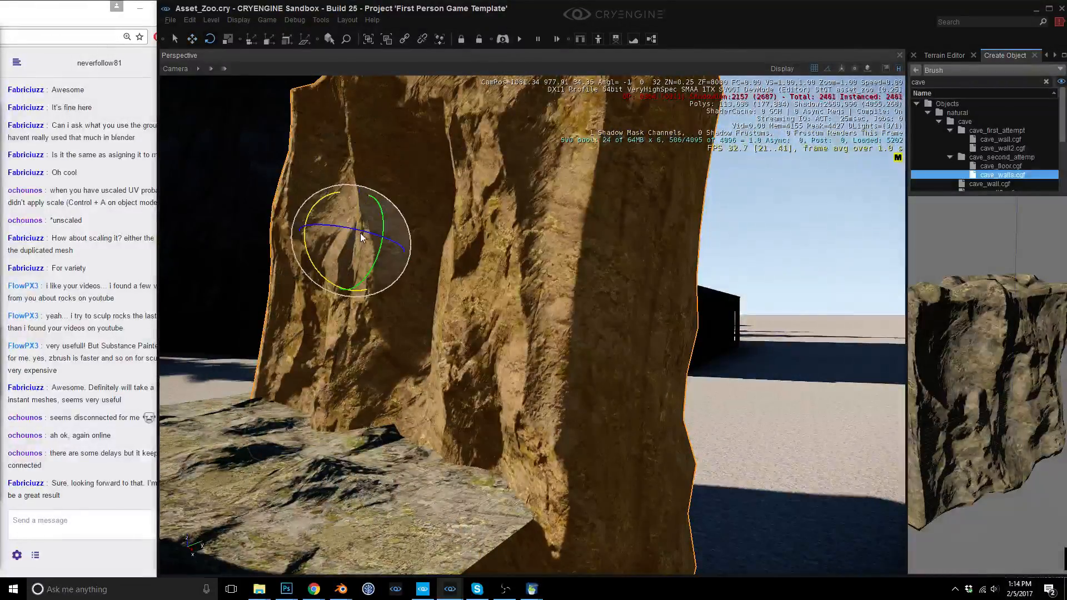
left_click_drag(315, 220, 299, 232)
key("1")
right_click_drag(299, 232, 272, 232)
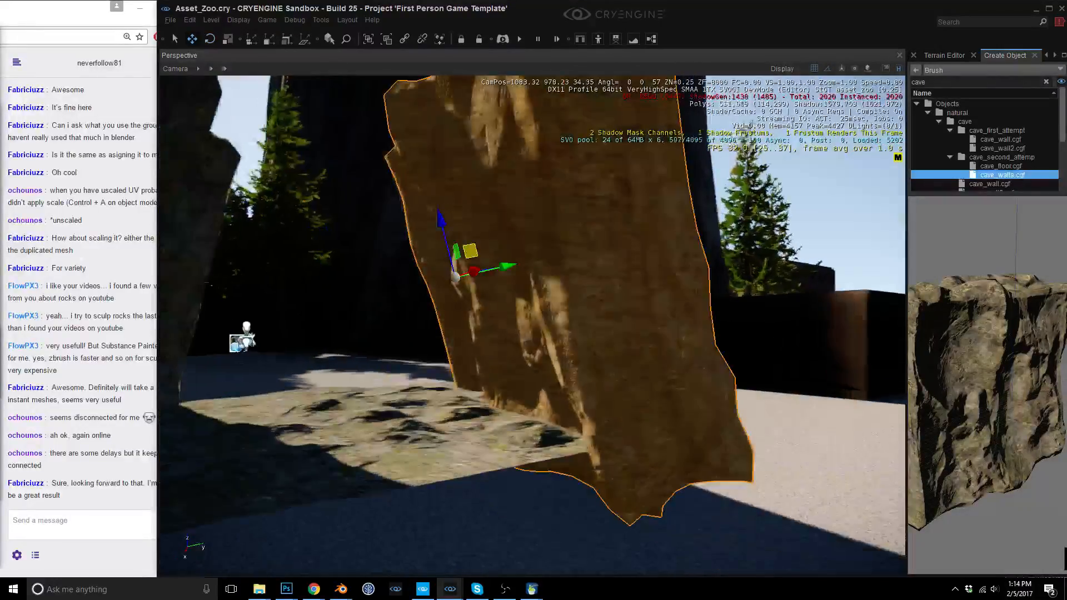
left_click_drag(458, 252, 422, 243)
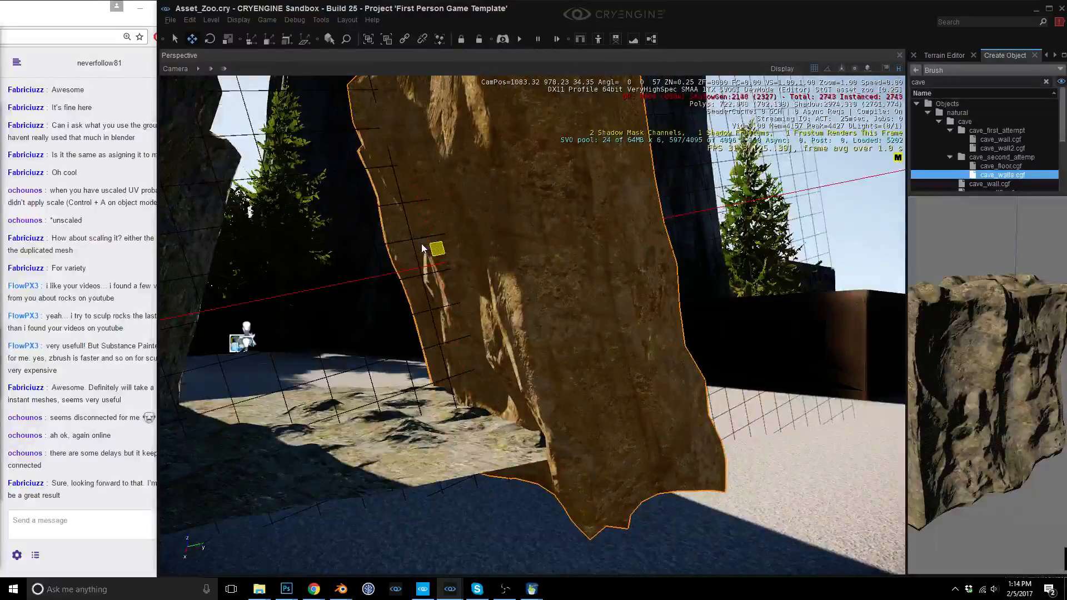
right_click_drag(421, 244, 389, 244)
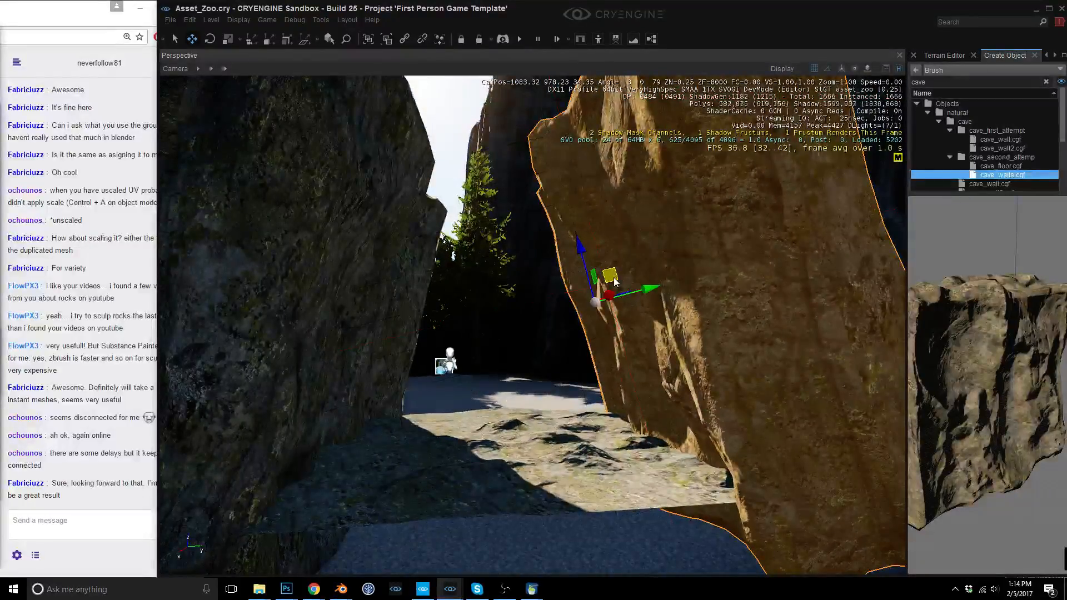
Duplicate the second wall, rotate the copy 90 degrees, and place it across both side walls as a ceiling.
left_click_drag(615, 283, 471, 183)
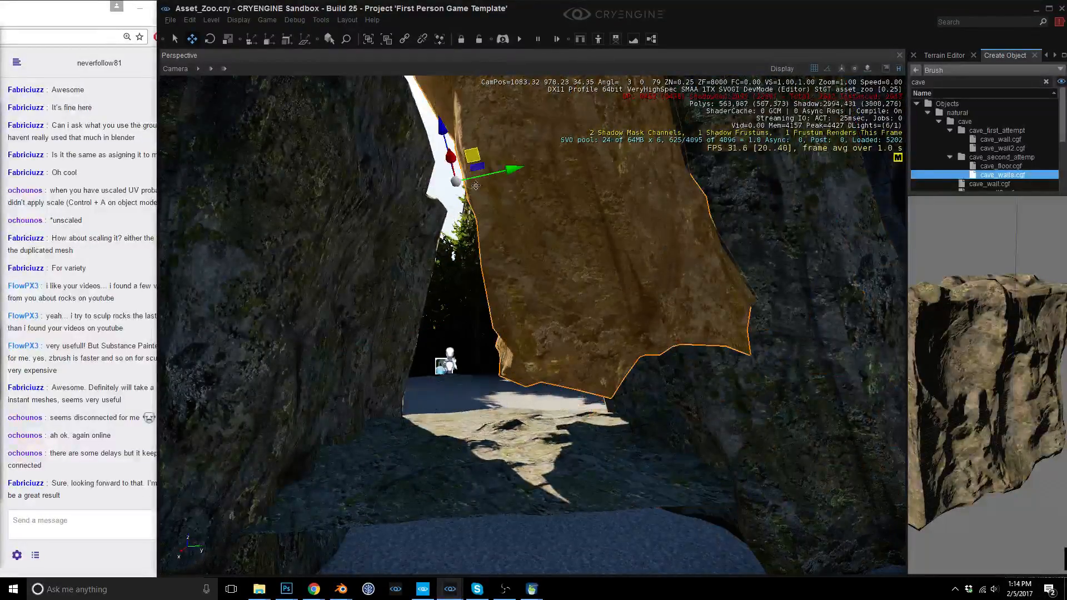
right_click_drag(472, 182, 490, 167)
key("2")
left_click_drag(402, 269, 446, 247)
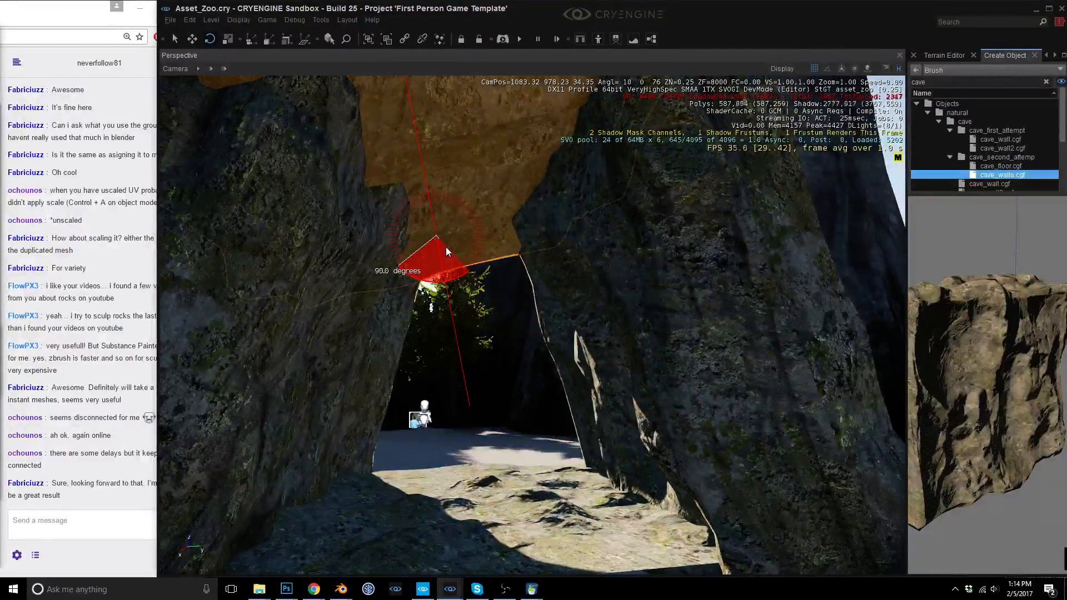
key("1")
left_click_drag(425, 186, 435, 244)
right_click_drag(434, 243, 436, 333)
Adjust the placement of the rock pieces enclosing the cave passage.
left_click(528, 272)
mouse_move(528, 272)
right_mouse_down()
mouse_move(501, 240)
mouse_move(418, 293)
right_mouse_up()
key("w")
key("s")
left_click(550, 289)
key("w")
right_click_drag(550, 289, 561, 264)
left_click_drag(599, 248, 587, 300)
Select the floor, both side walls and the ceiling together, and duplicate them as another cave section.
left_click(551, 262)
mouse_move(550, 261)
right_mouse_down()
mouse_move(625, 302)
mouse_move(534, 319)
mouse_move(492, 305)
mouse_move(699, 307)
right_mouse_up()
left_click(625, 302, "ctrl")
key("d")
key("w")
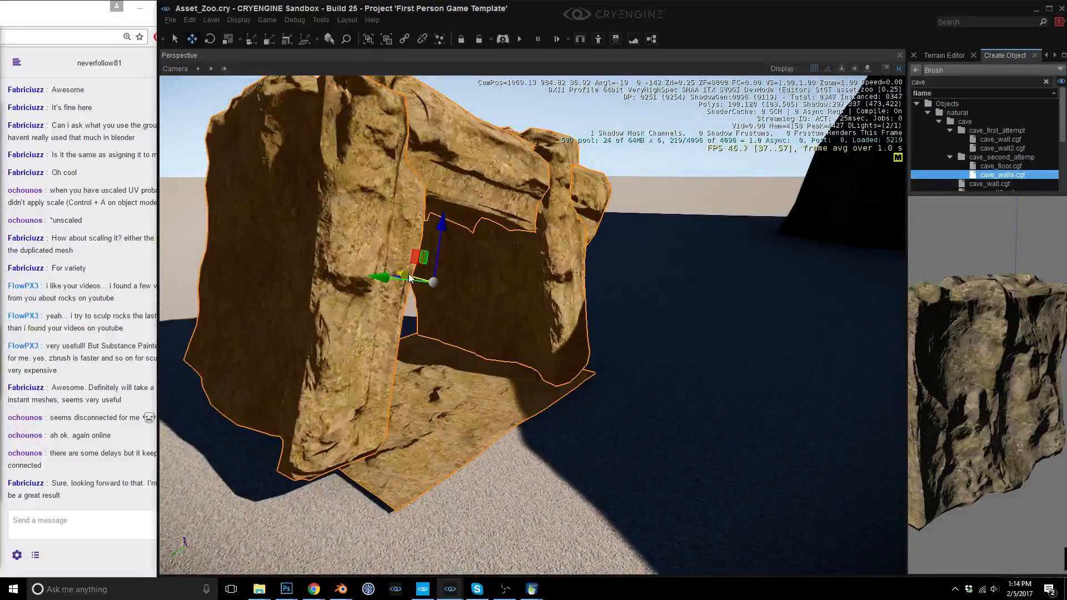
key("ctrl+d")
key("a")
mouse_move(389, 273)
right_mouse_down()
mouse_move(496, 281)
mouse_move(470, 274)
mouse_move(506, 370)
mouse_move(487, 249)
right_mouse_up()
Shift one of the side wall segments inward toward the cave passage and deselect it.
left_click(470, 278)
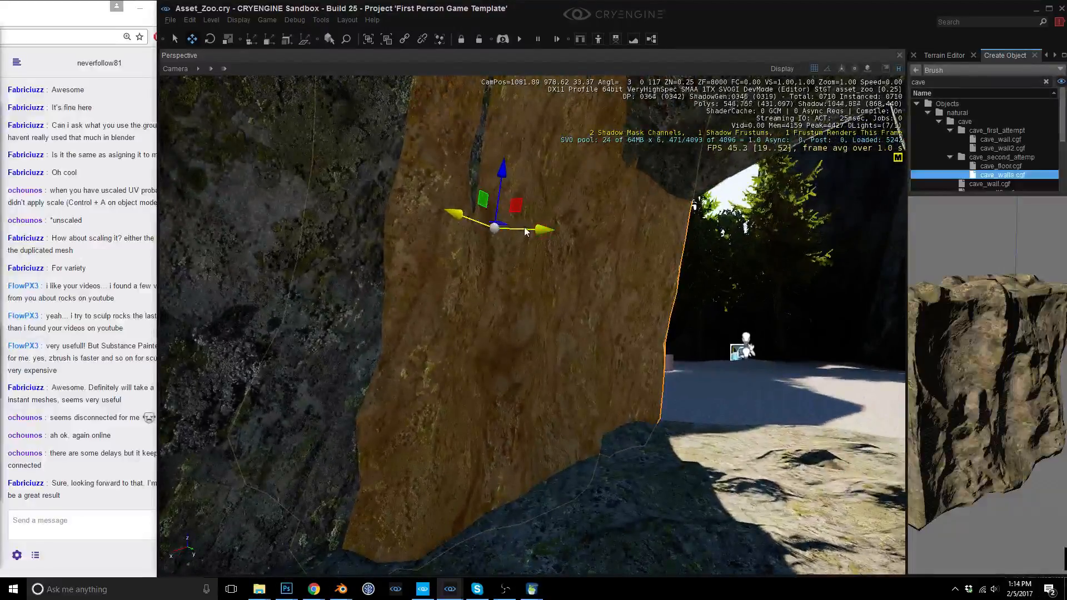
left_click_drag(559, 237, 582, 248)
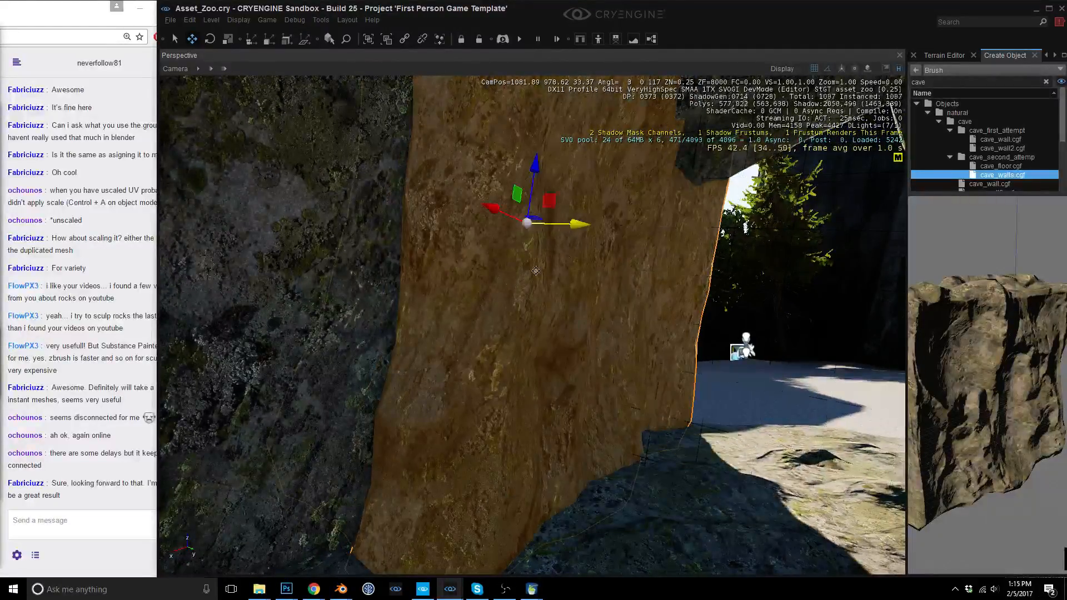
right_click_drag(549, 262, 557, 215)
key("Escape")
Select the two wall segments along one side of the cave passage and shift them together.
right_click_drag(484, 248, 427, 314)
right_click_drag(412, 360, 449, 391)
key("w")
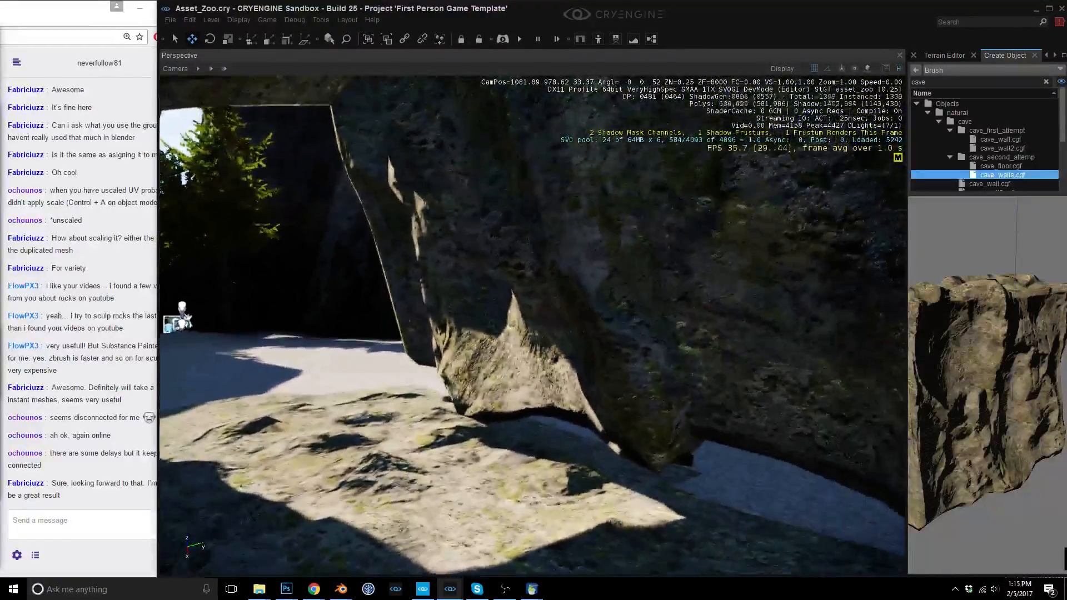
key("s")
left_click(484, 272)
left_click(693, 337, "ctrl")
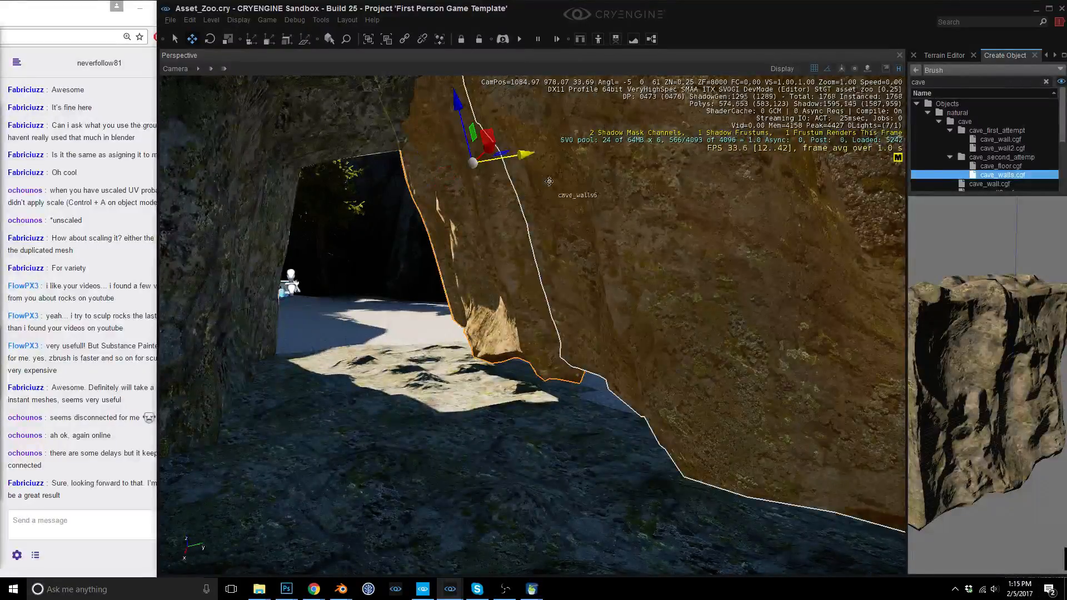
left_click_drag(489, 139, 455, 158)
right_click_drag(454, 157, 476, 160)
Rotate one wall segment on that side slightly to refine its fit with its neighbour.
left_click(507, 249)
right_click_drag(540, 226, 500, 203)
key("2")
left_click_drag(498, 203, 498, 202)
right_click_drag(498, 202, 559, 253)
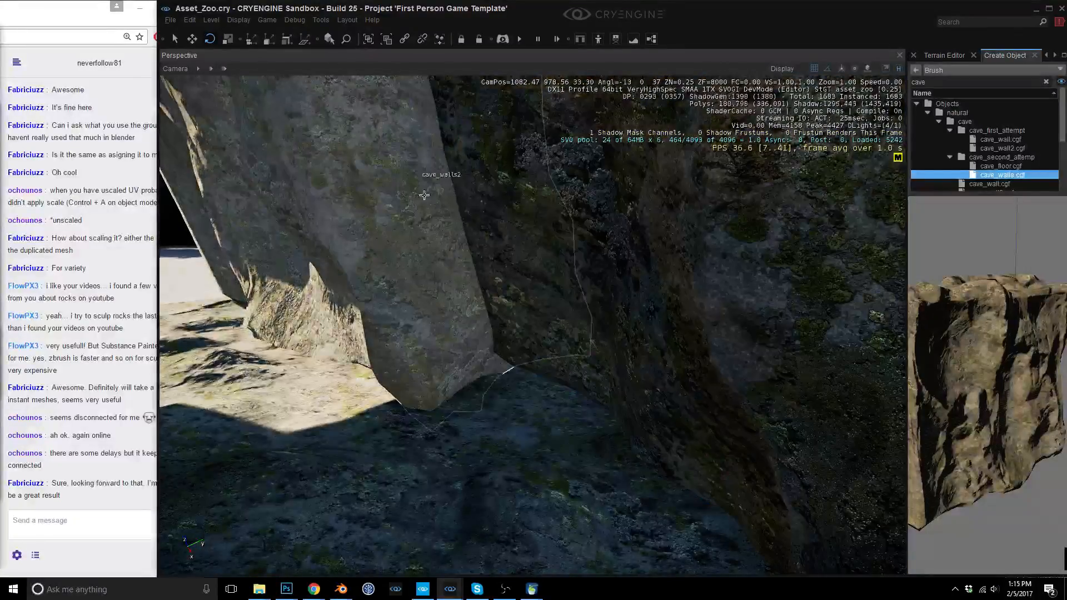
Examine the cave passage from inside, checking the side walls, the floor and the joints between segments.
right_click_drag(424, 195, 338, 176)
key("s")
key("s")
key("a")
right_click_drag(451, 280, 504, 266)
key("s")
right_click_drag(636, 368, 533, 384)
key("w")
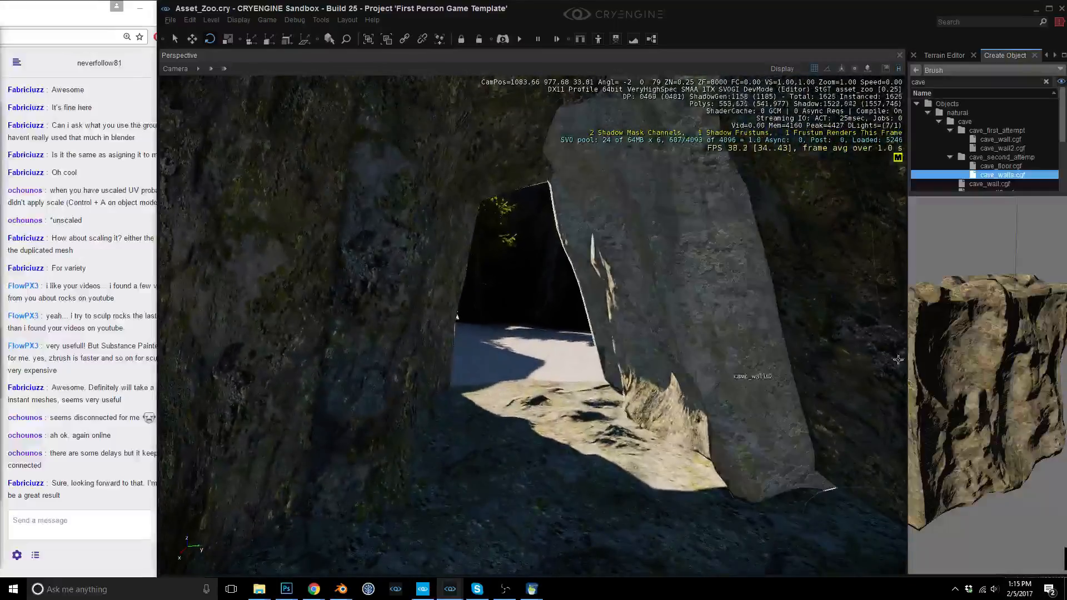
left_click(1003, 174)
left_click(530, 184)
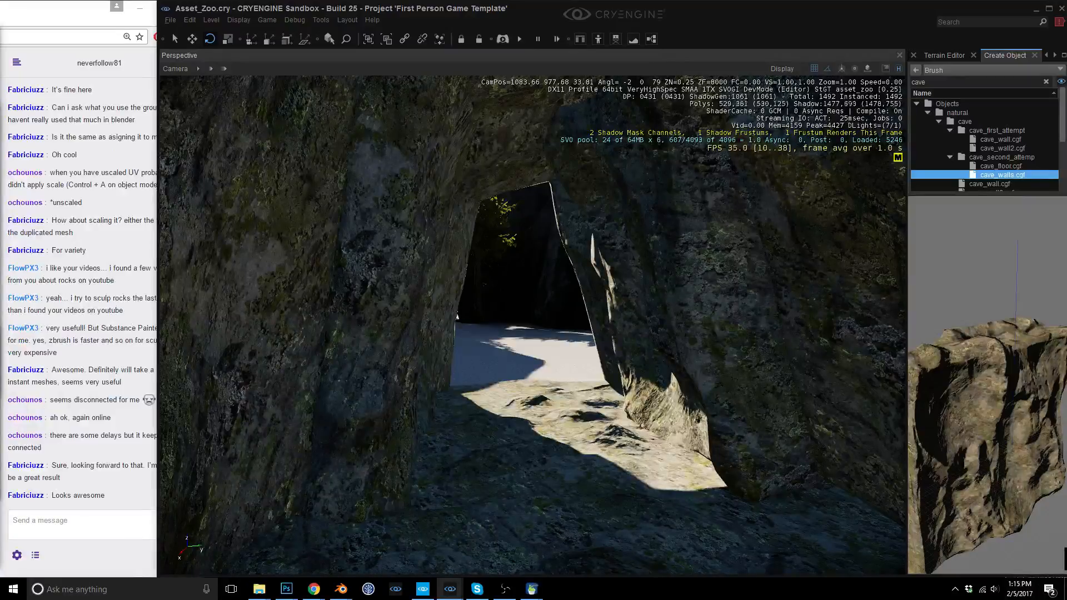
Select all wall, floor and ceiling pieces of both cave sections and duplicate them lengthwise to extend the tunnel.
key("s")
right_click_drag(457, 316, 321, 359)
left_click(536, 369)
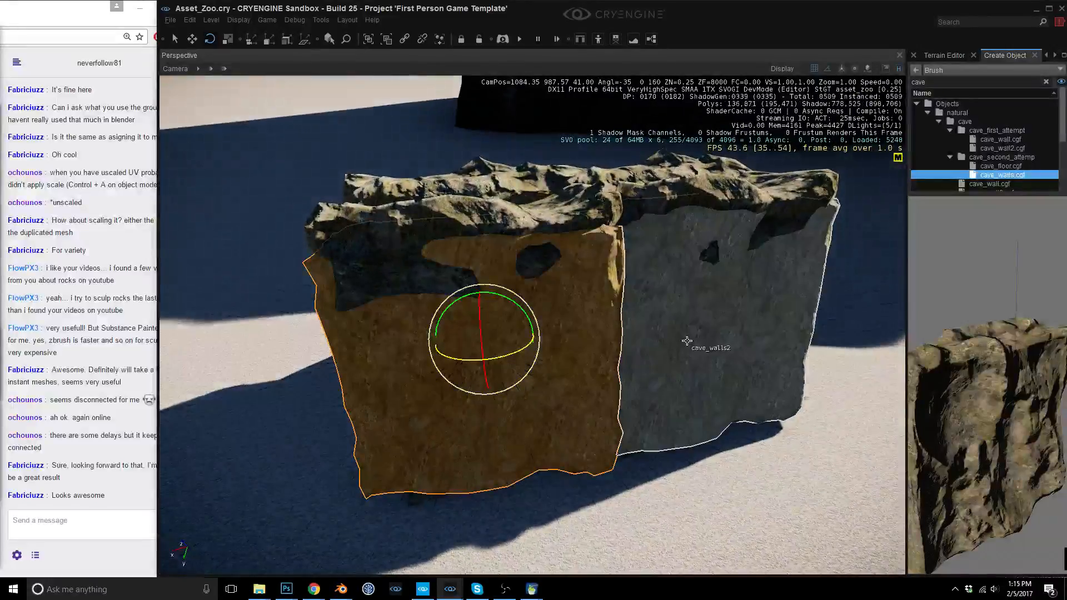
left_click(545, 216, "ctrl")
left_click(656, 205, "ctrl")
key("a")
right_click_drag(656, 204, 856, 211)
right_click_drag(423, 239, 366, 245)
key("d")
key("w")
right_click_drag(362, 186, 429, 196)
key("a")
key("s")
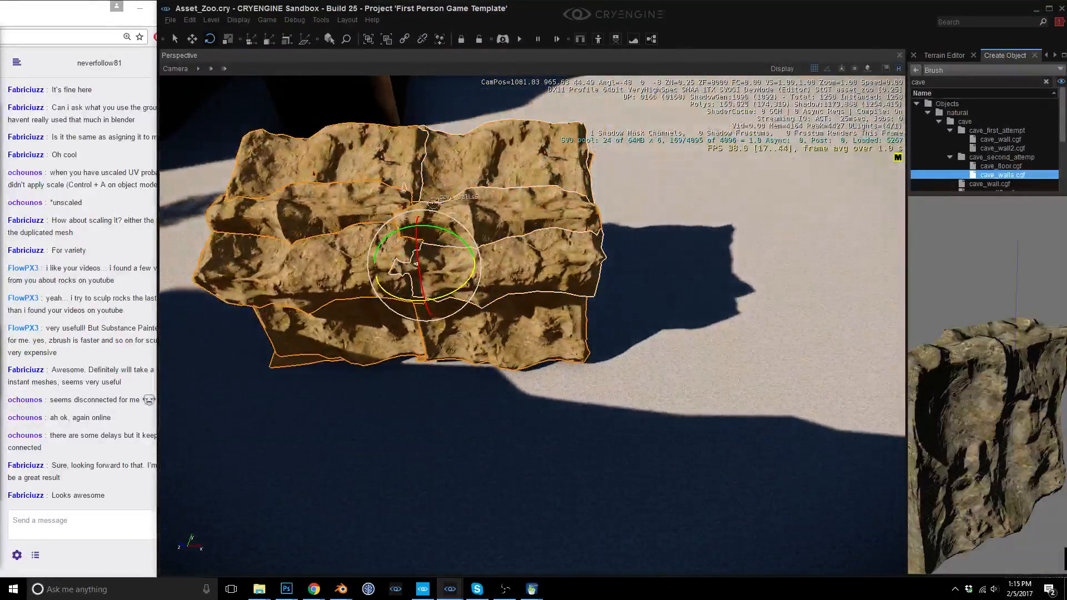
key("1")
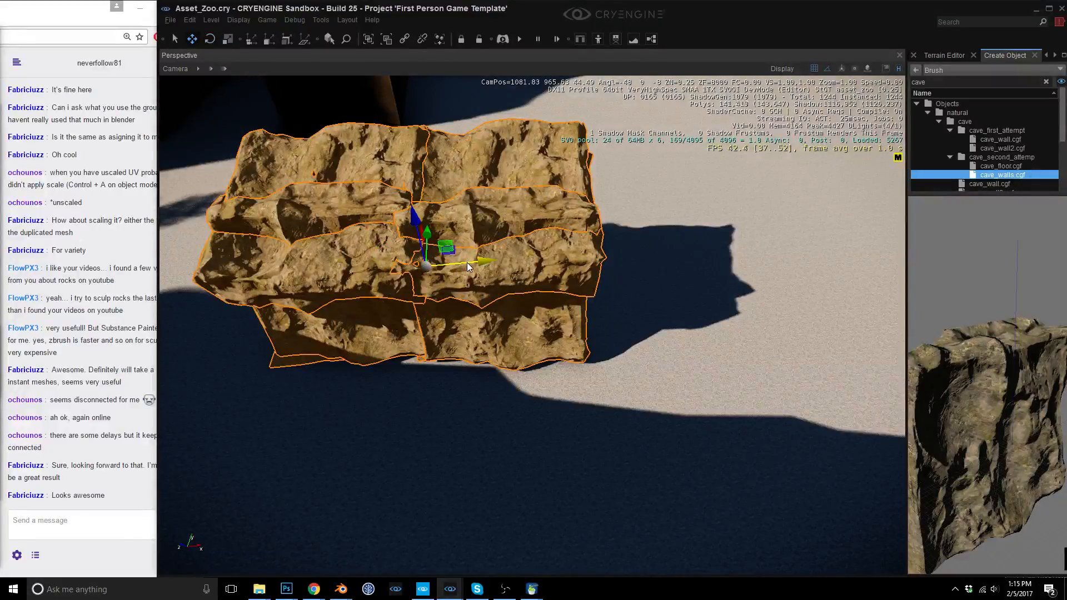
left_click_drag(467, 263, 699, 265, "shift")
left_click(699, 264)
mouse_move(699, 264)
right_mouse_down()
mouse_move(722, 267)
mouse_move(833, 206)
mouse_move(828, 167)
right_mouse_up()
key("w")
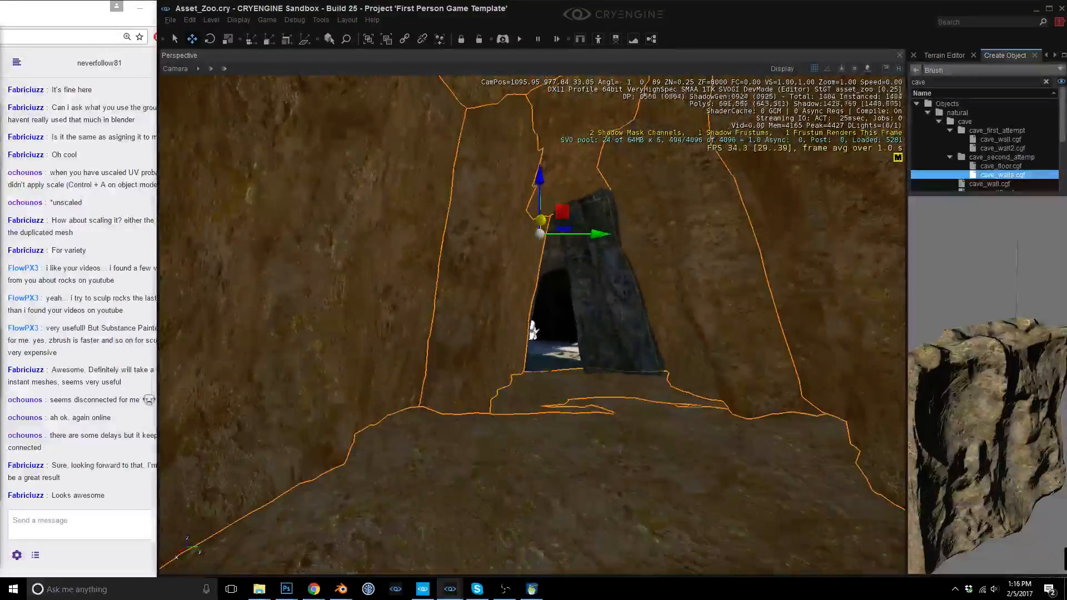
Shift the duplicated cave sections sideways to line up with the original passage, and slightly rotate one piece.
left_click_drag(586, 235, 489, 257)
key("w")
key("a")
right_click_drag(489, 257, 511, 233)
left_click(515, 223)
key("s")
key("w")
left_click(503, 245)
left_click_drag(531, 311, 523, 331)
left_click(523, 153)
Place a large limestone cliff rock across the tunnel's far end to block the daylight.
right_click_drag(541, 256, 542, 278)
key("s")
key("s")
key("s")
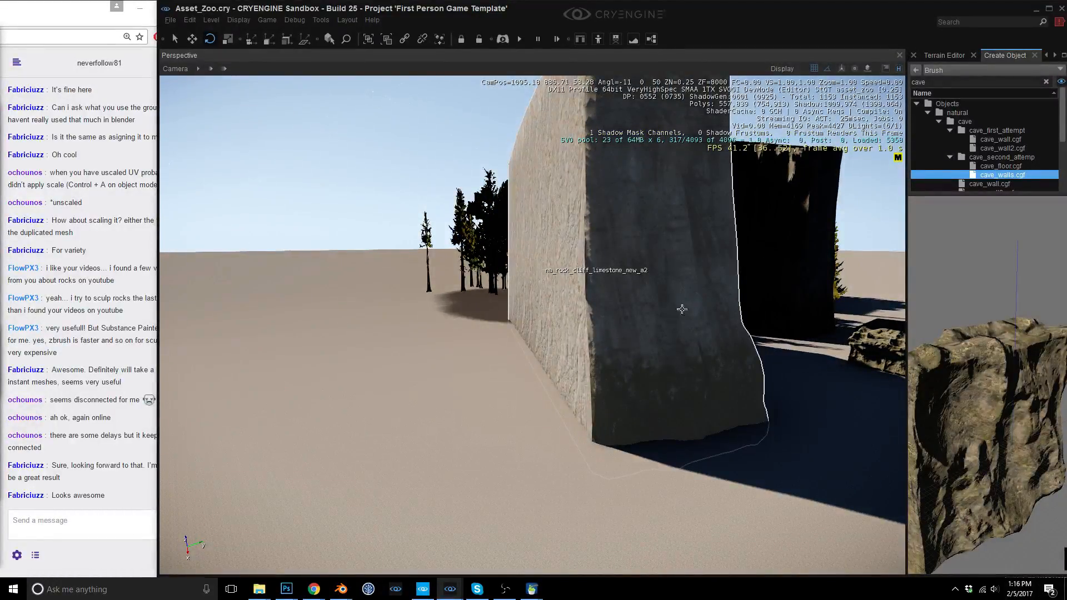
left_click(651, 318)
right_click_drag(652, 318, 740, 328)
key("1")
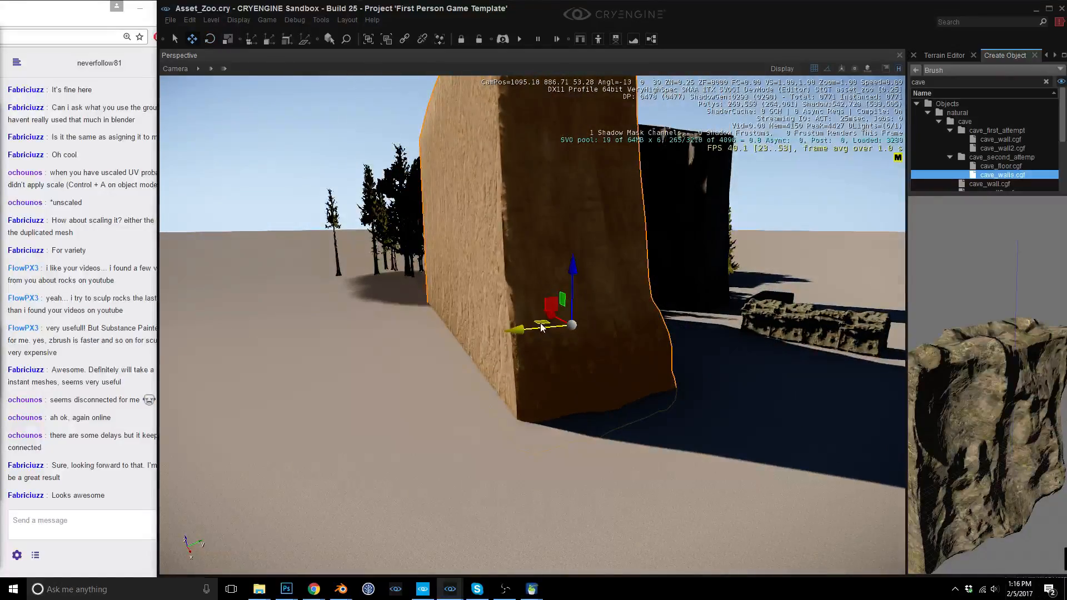
right_click_drag(541, 324, 834, 300)
key("ctrl+d")
left_click(603, 345)
key("w")
mouse_move(602, 345)
right_mouse_down()
mouse_move(478, 345)
mouse_move(425, 367)
mouse_move(269, 328)
right_mouse_up()
key("w")
key("w")
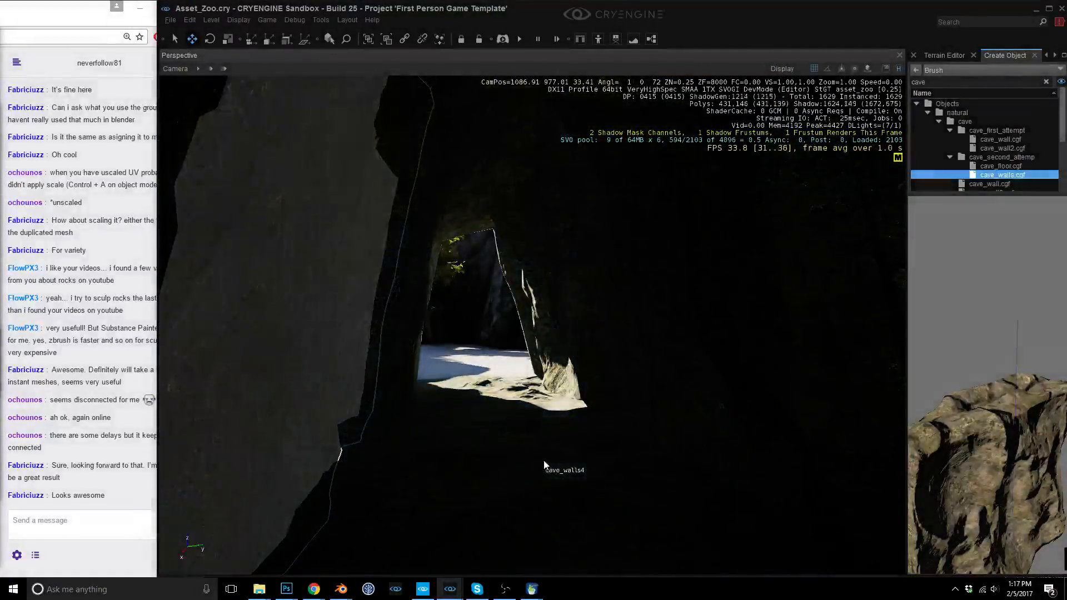
Examine the darkened cave interior and its entrance opening from both directions.
right_click_drag(544, 464, 536, 462)
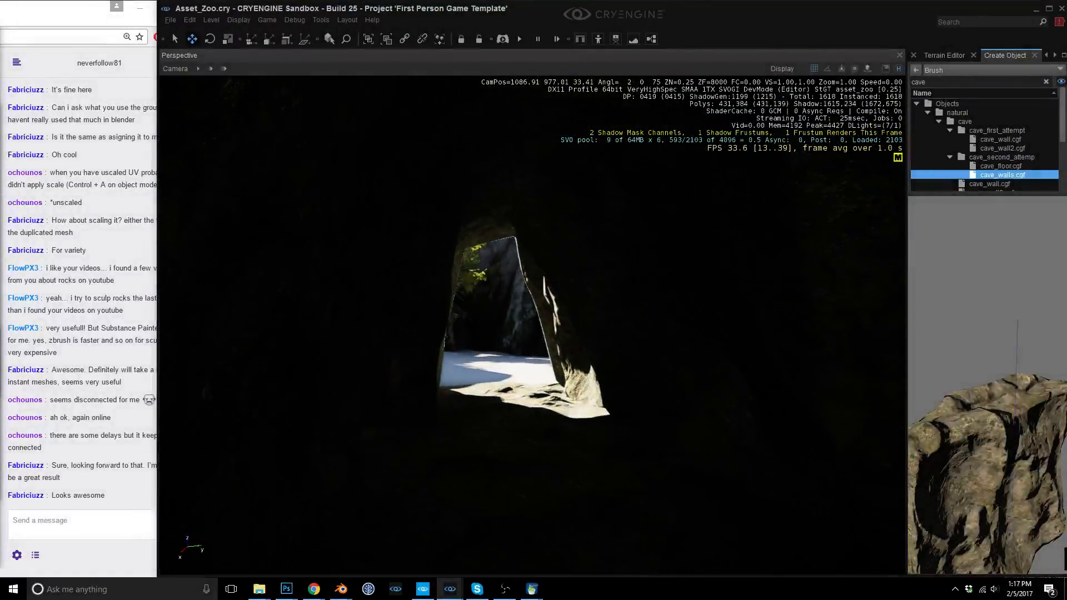
key("w")
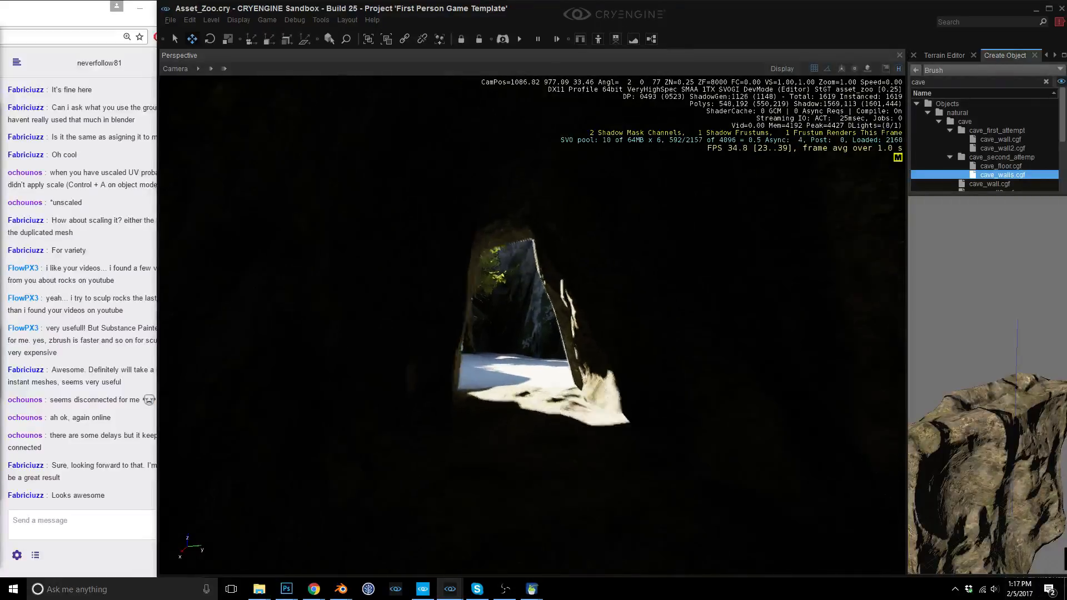
key("w")
right_click_drag(536, 463, 501, 470)
key("s")
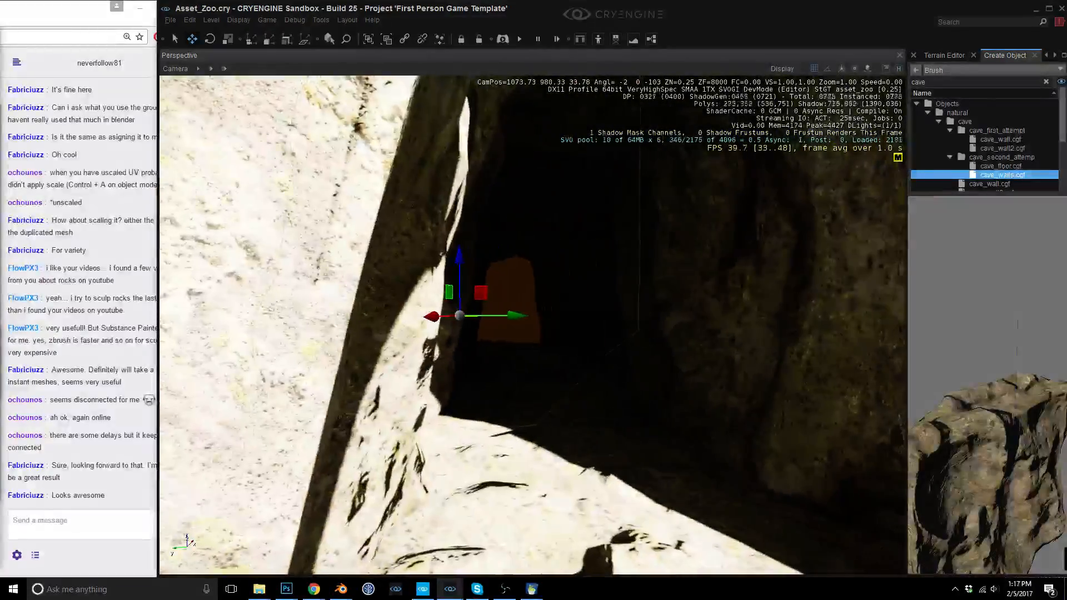
key("w")
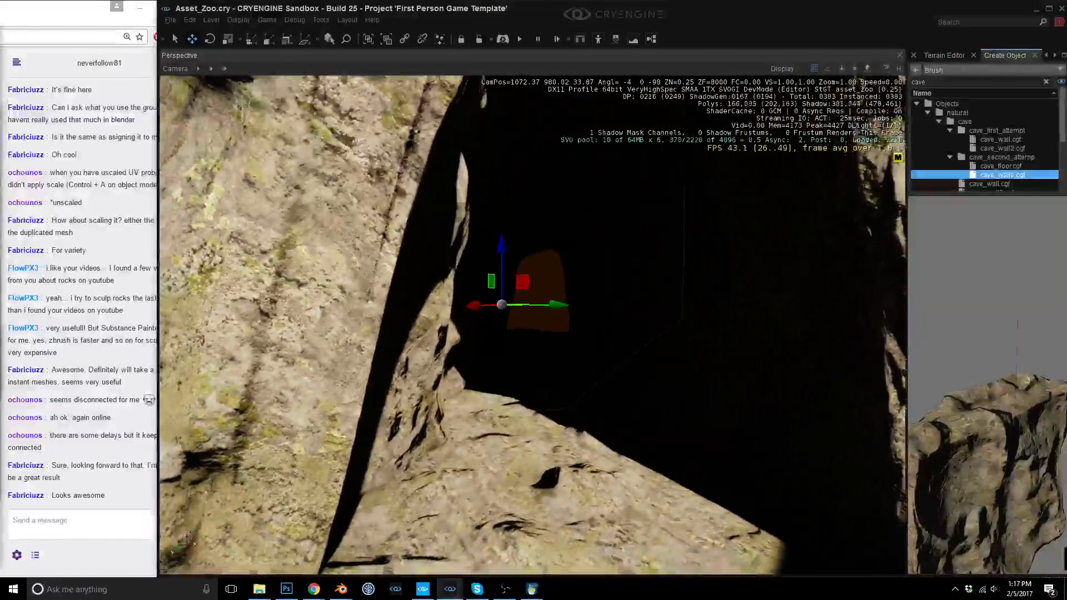
key("w")
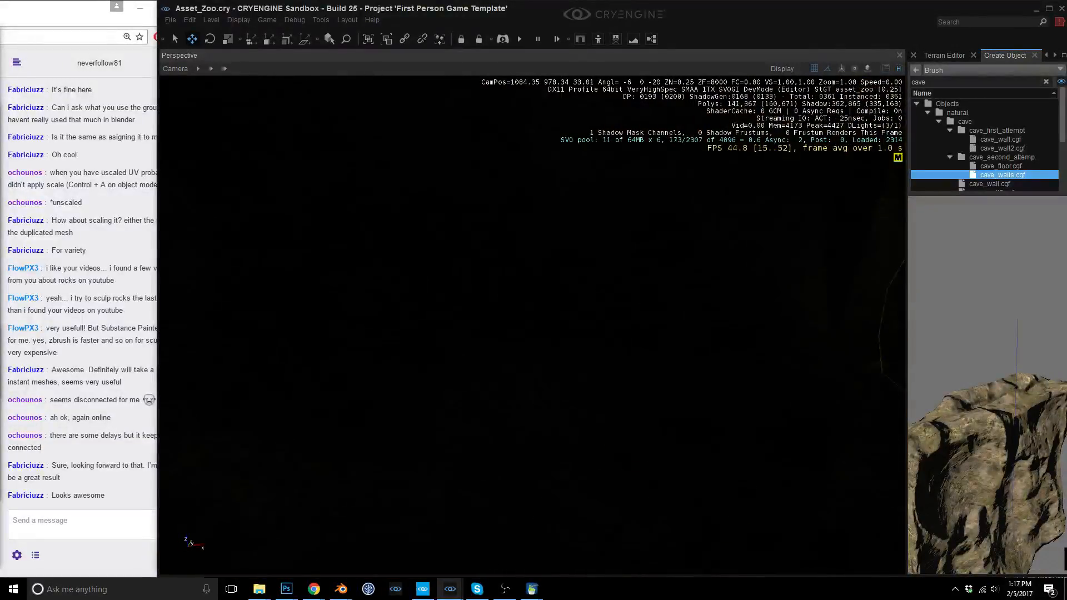
key("w")
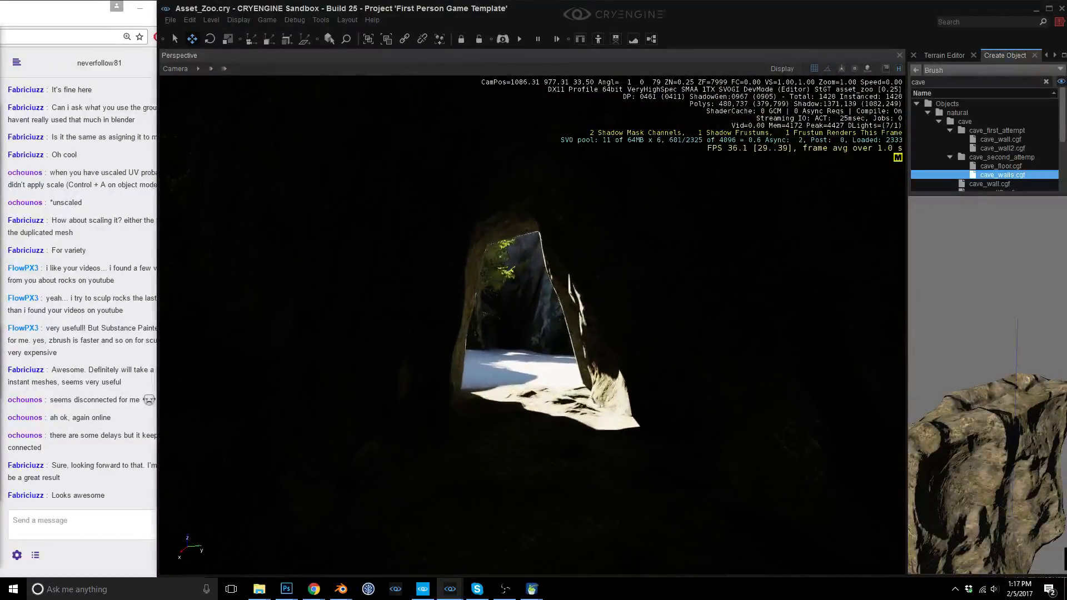
right_click_drag(532, 325, 532, 346)
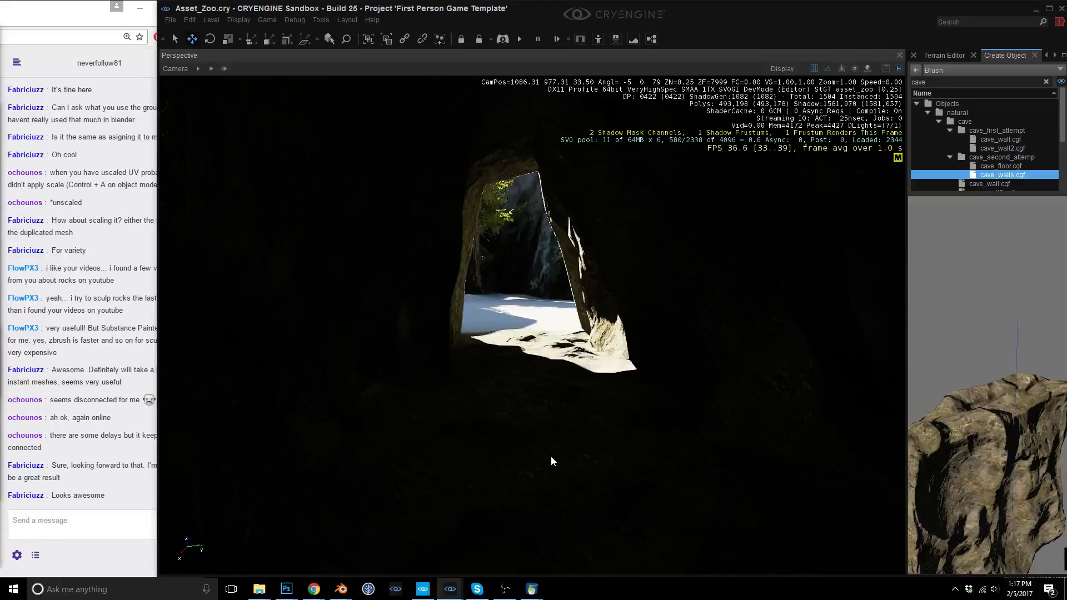
Switch to the caves_wall.blend file in Blender and bring up the flat grid plane in place of the sculpted wall.
mouse_move(350, 592)
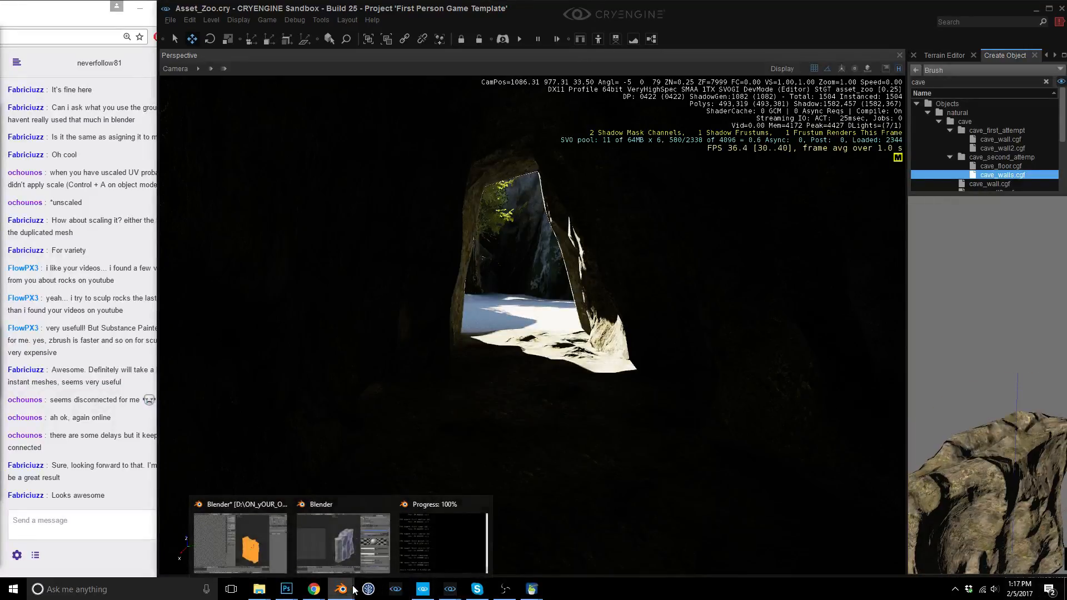
left_click(251, 539)
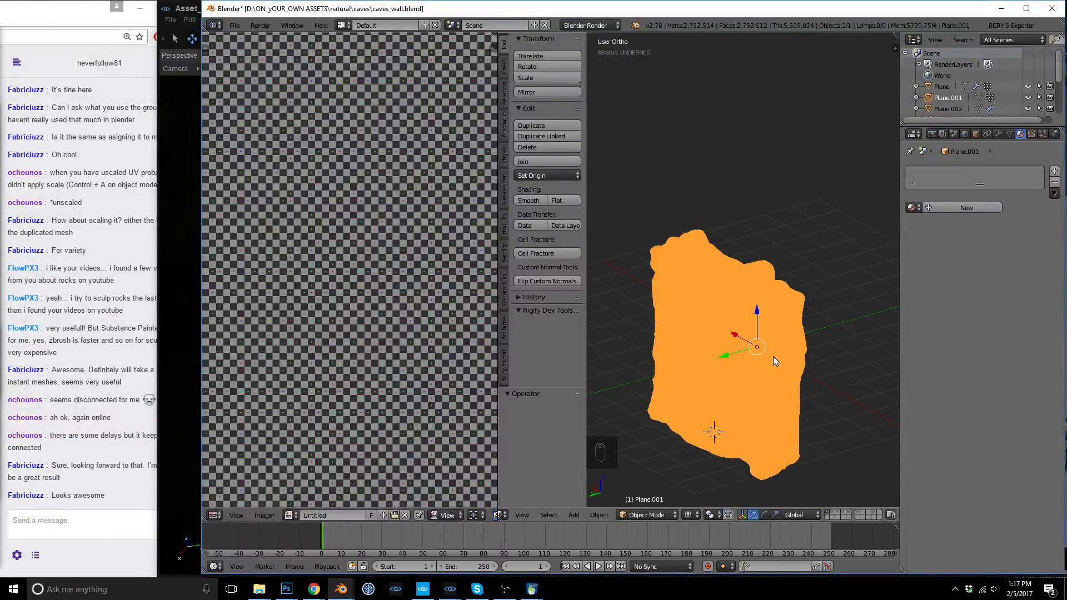
scroll(770, 359, "down", 2)
scroll(781, 385, "up", 2)
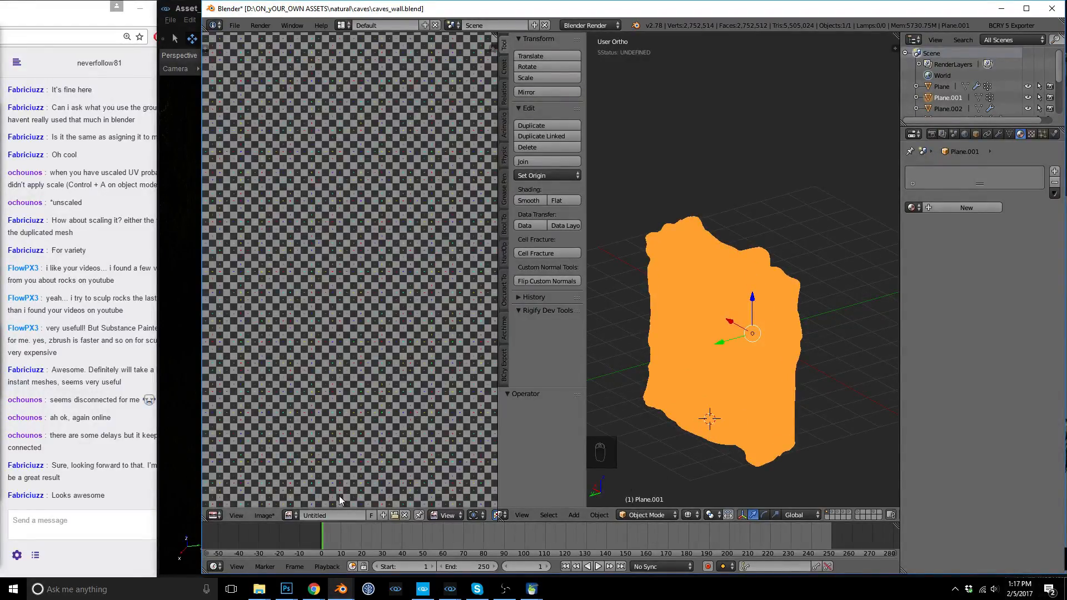
left_click(293, 515)
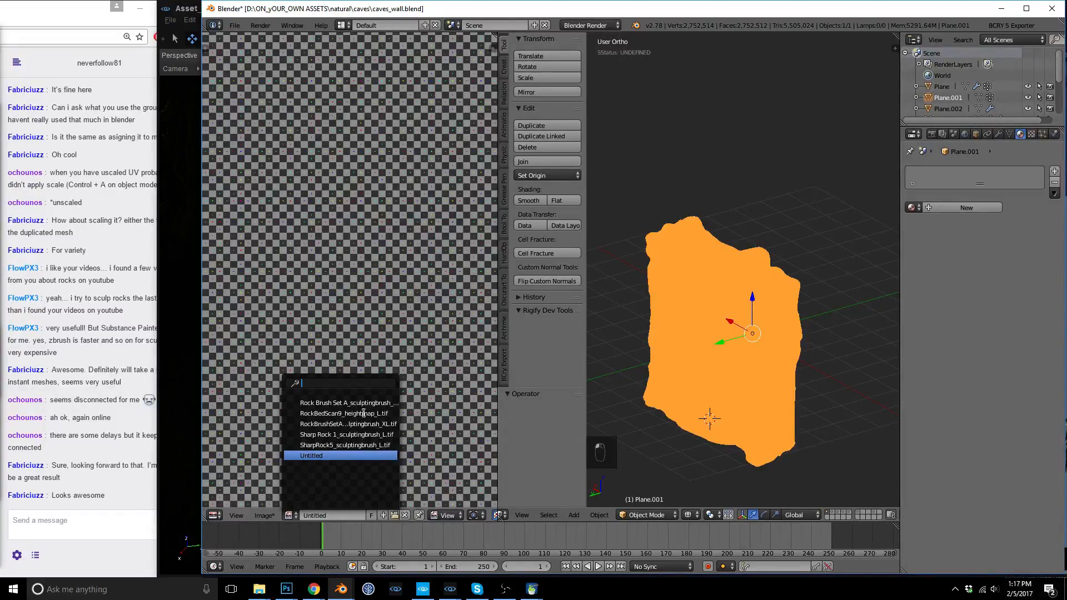
key("Up")
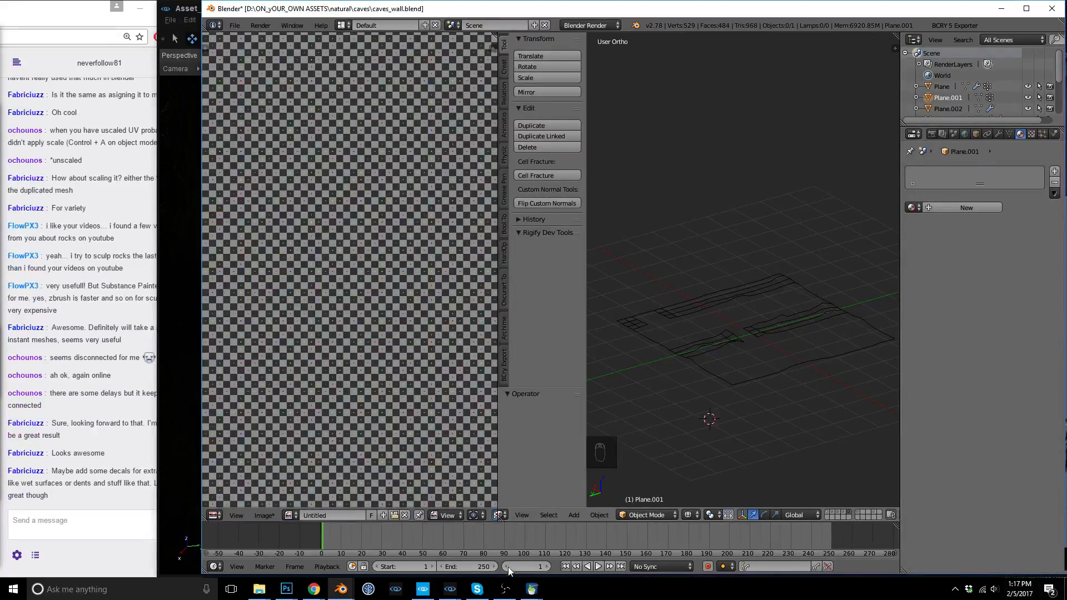
Read the latest viewer comments in the browser's stream chat.
left_click(503, 590)
left_click(503, 590)
left_click(97, 392)
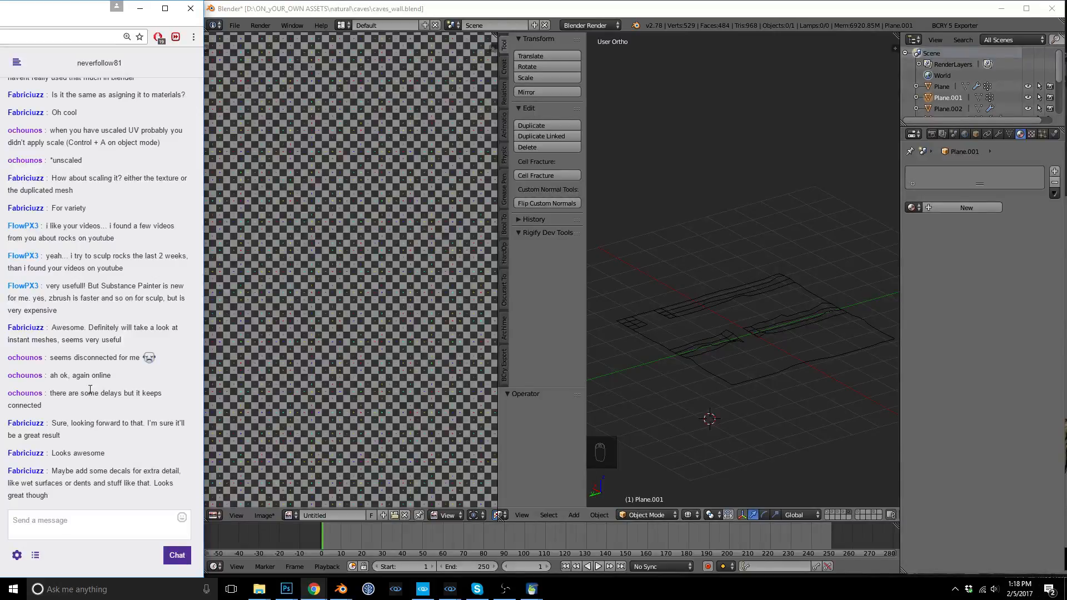
Return to Blender, select the flat grid plane and enter Edit Mode to show its UV layout.
left_click(751, 328)
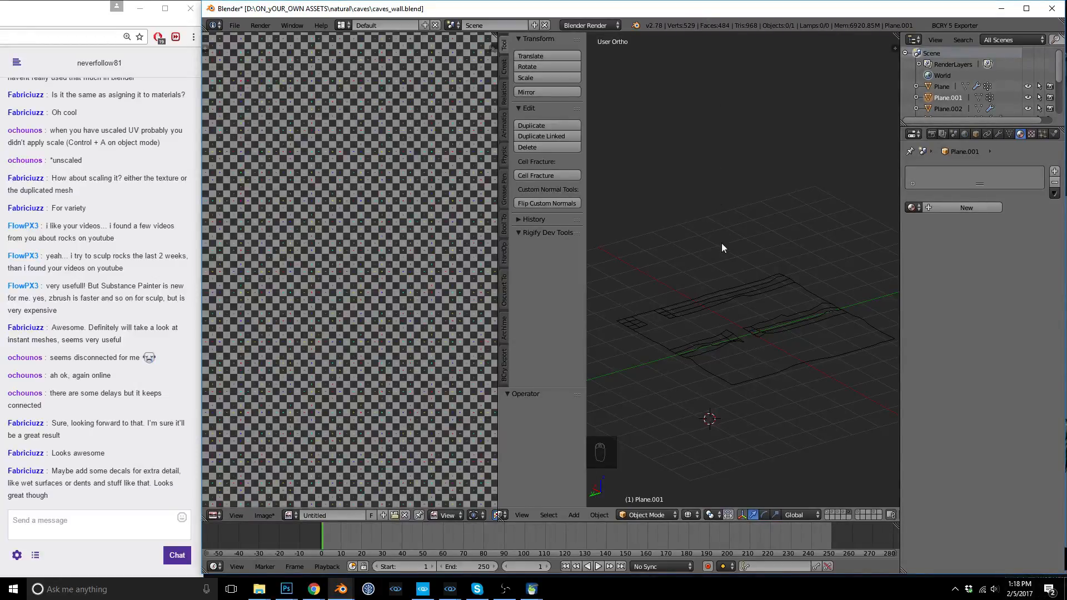
right_click(731, 350)
scroll(711, 347, "up", 2)
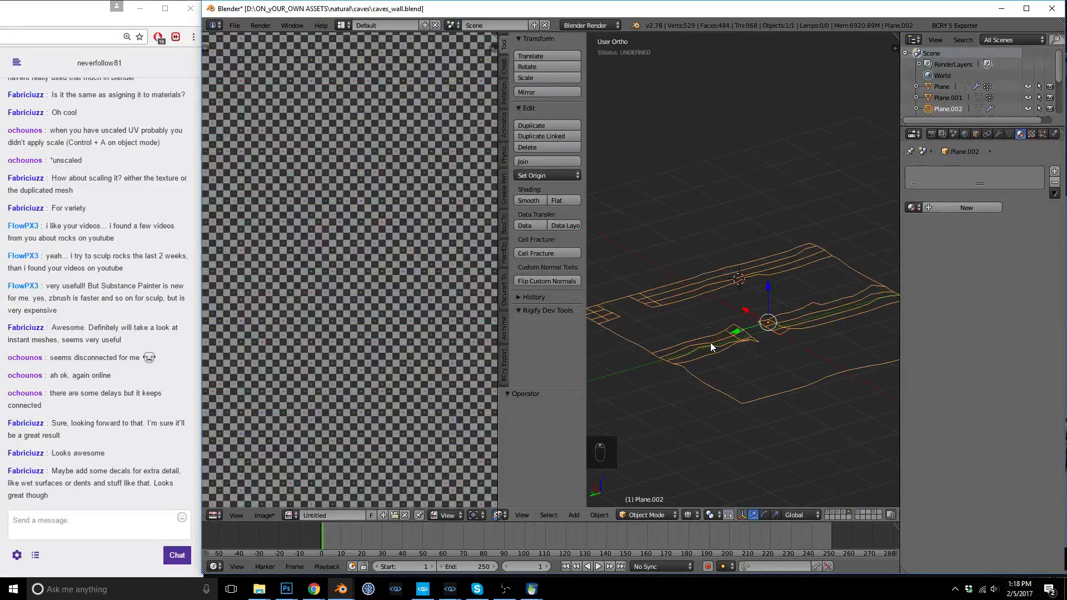
key("Tab")
scroll(389, 322, "down", 3)
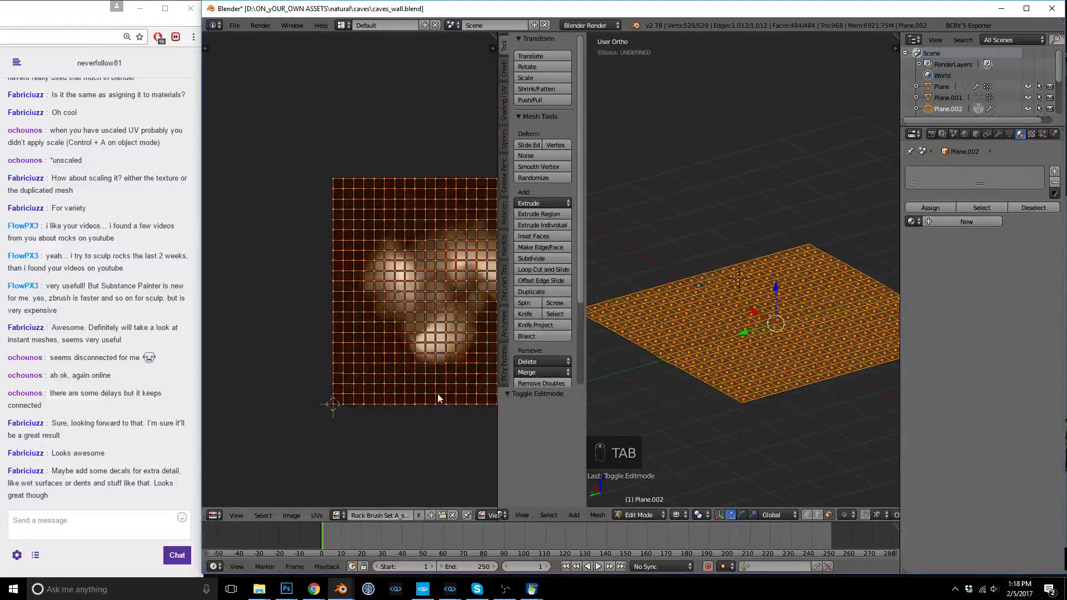
Unlink the Rock Brush Set A image from the plane's UV layout.
left_click(336, 515)
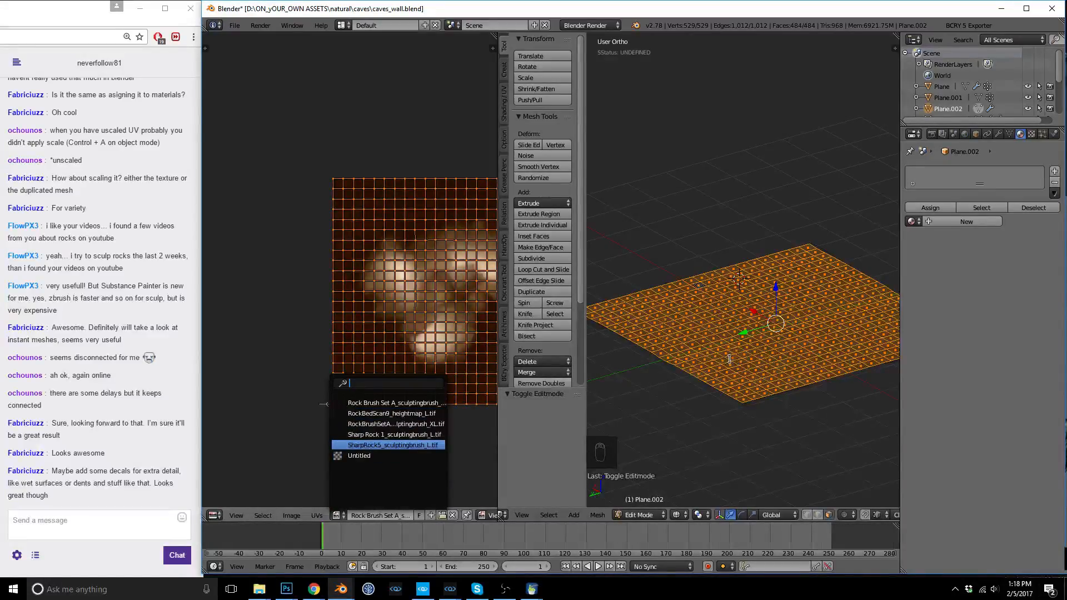
middle_click_drag(730, 359, 778, 384)
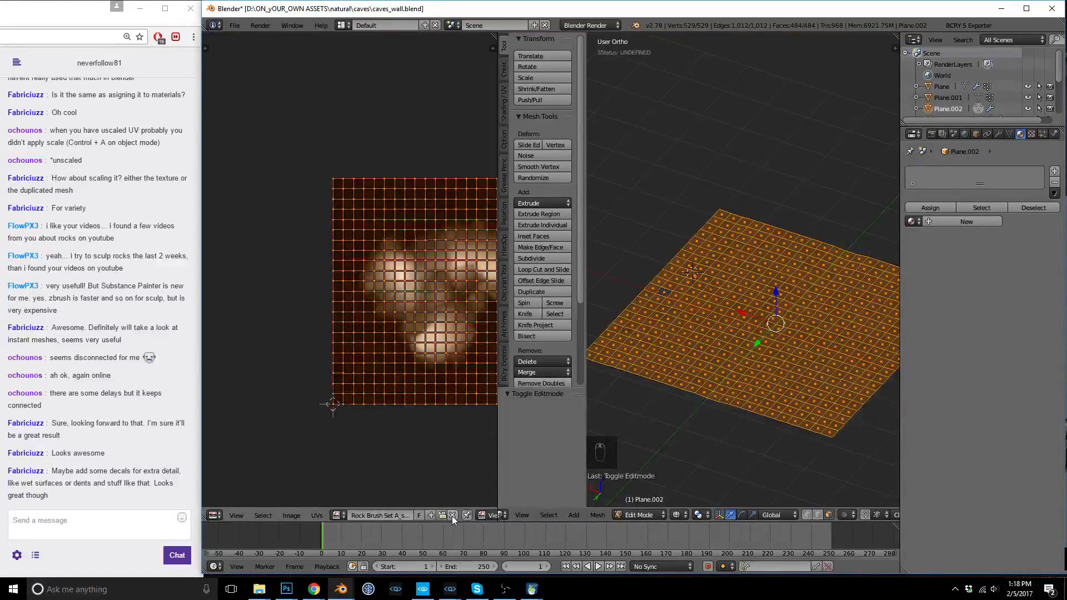
left_click(452, 516)
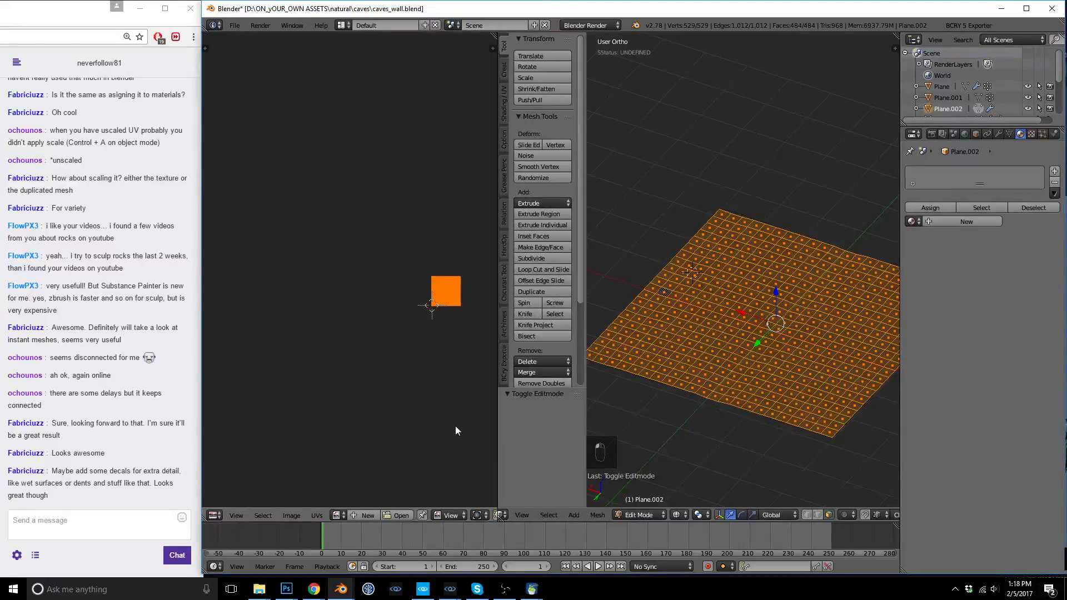
scroll(455, 426, "up", 10)
scroll(394, 453, "down", 3)
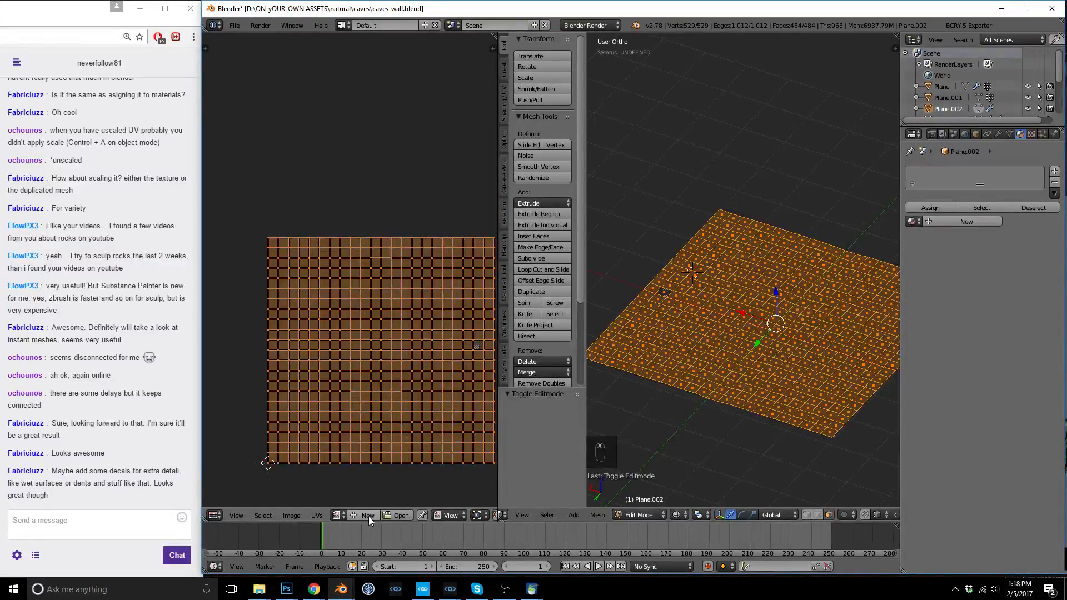
Try a new 4096 × 4096 px UV Grid image on the plane's UV layout and unlink it.
left_click(366, 516)
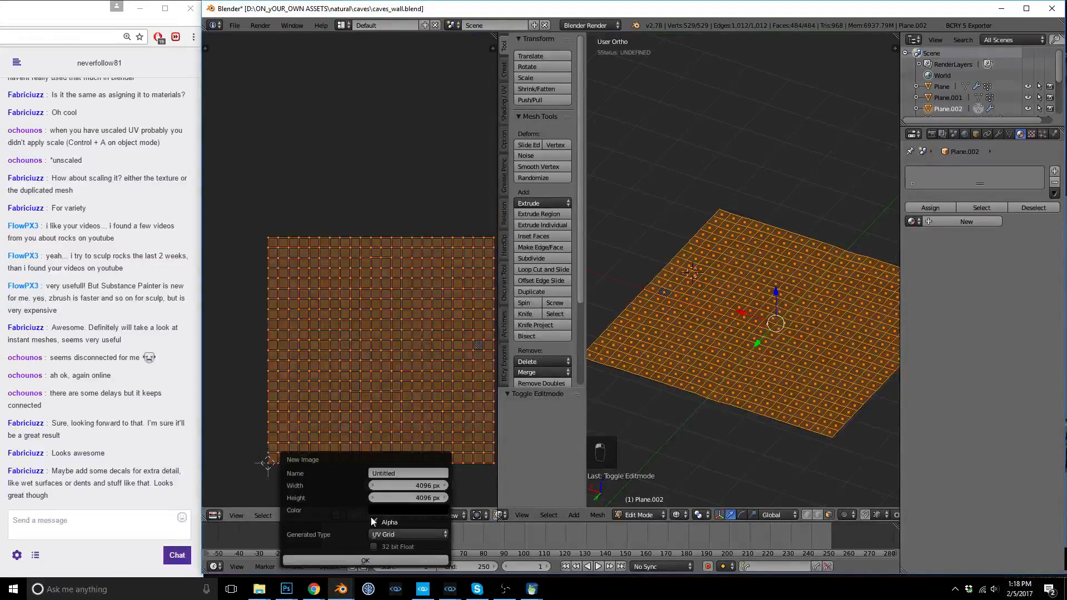
left_click(392, 558)
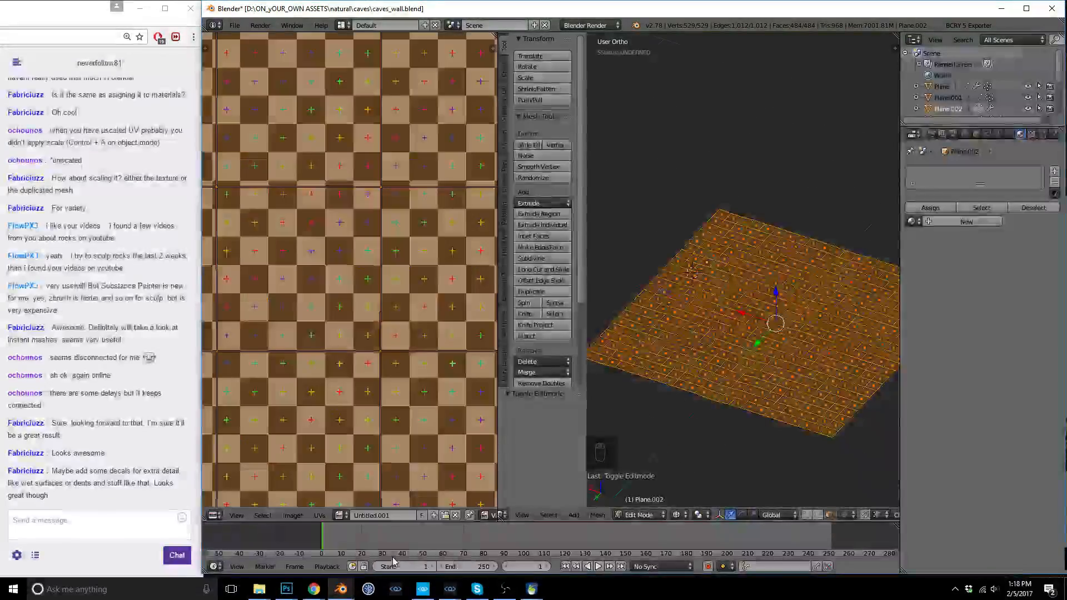
left_click(455, 515)
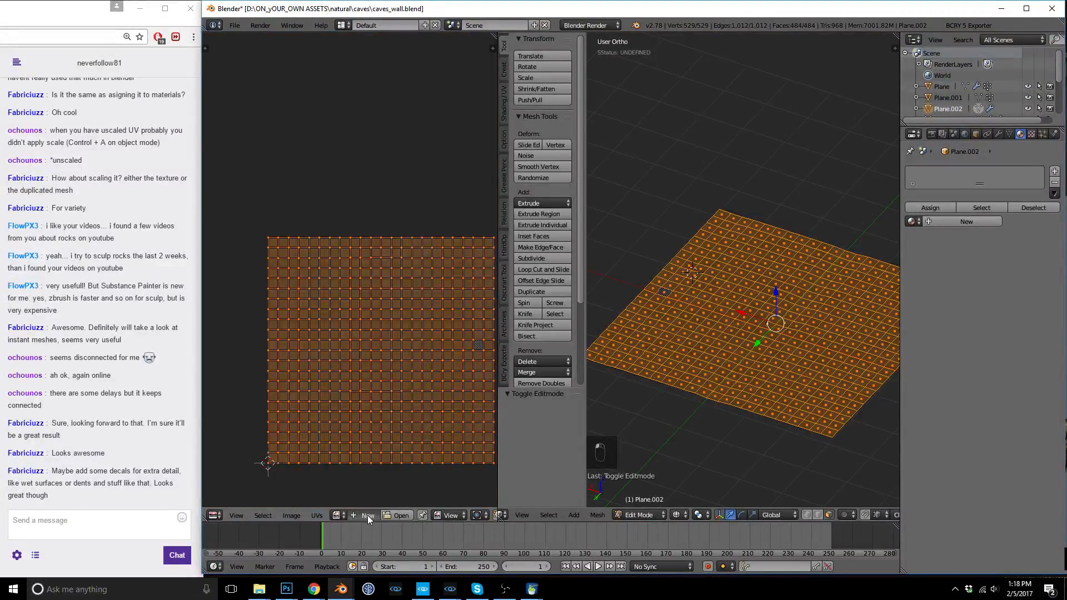
Create a blank 4096 × 4096 px image on the plane's UV layout and return to Object Mode.
left_click(368, 515)
left_click(407, 533)
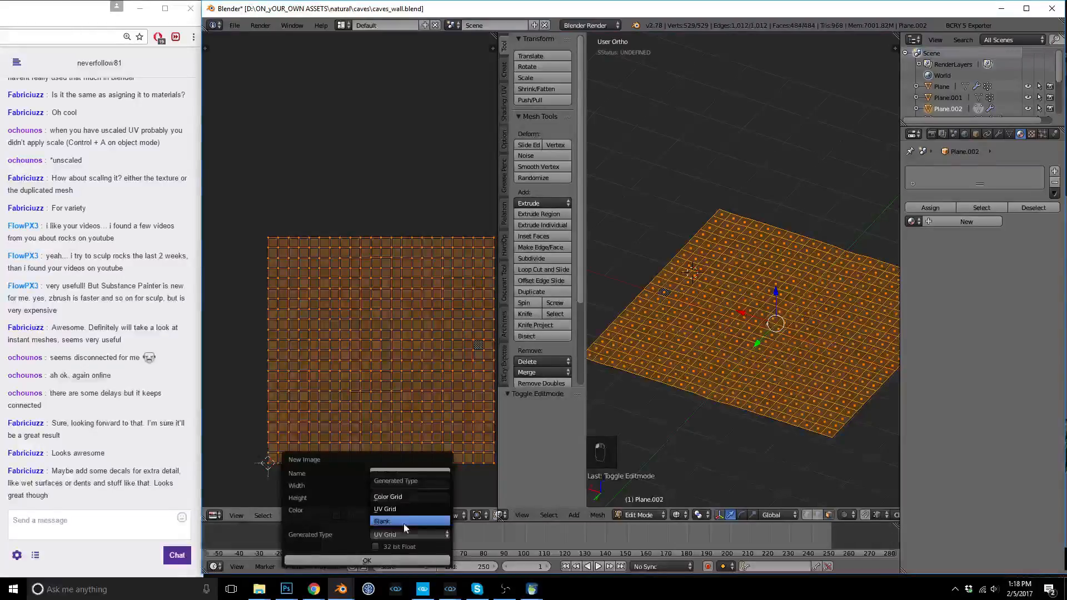
left_click(403, 524)
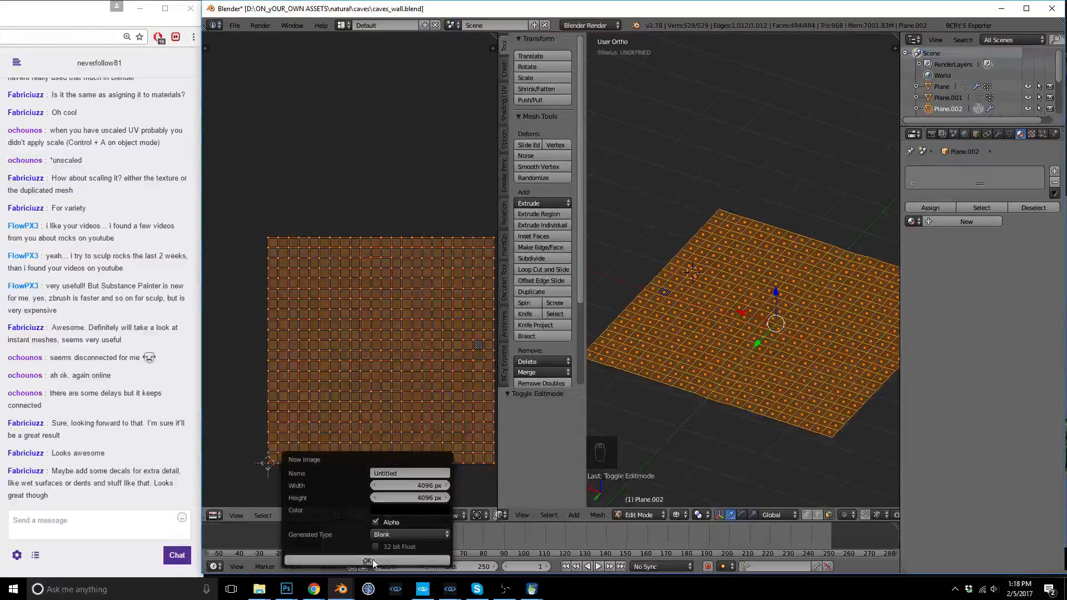
left_click(368, 560)
scroll(780, 341, "down", 2)
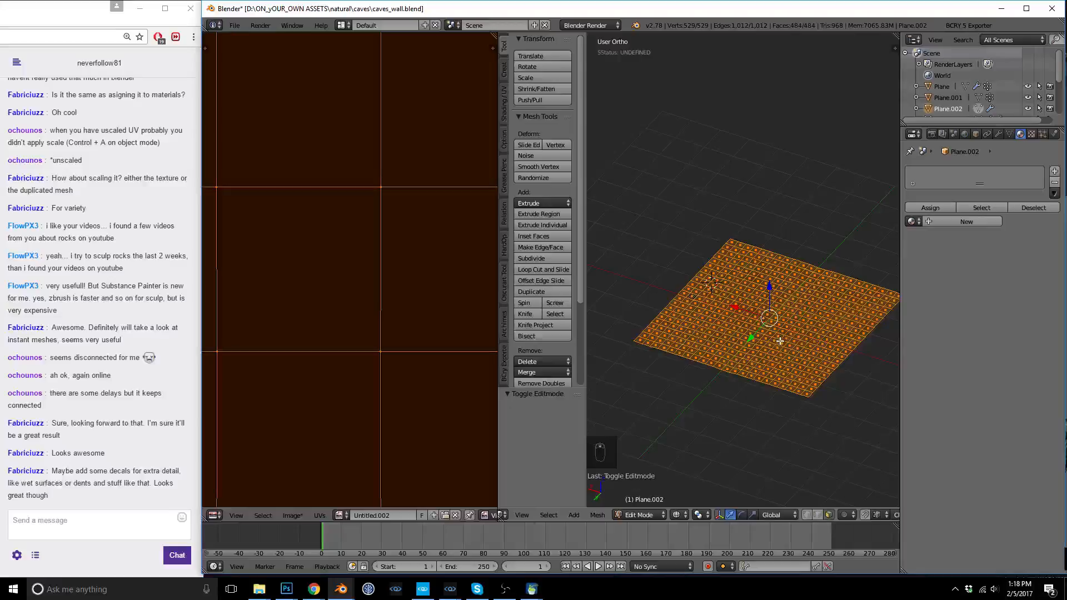
key("Tab")
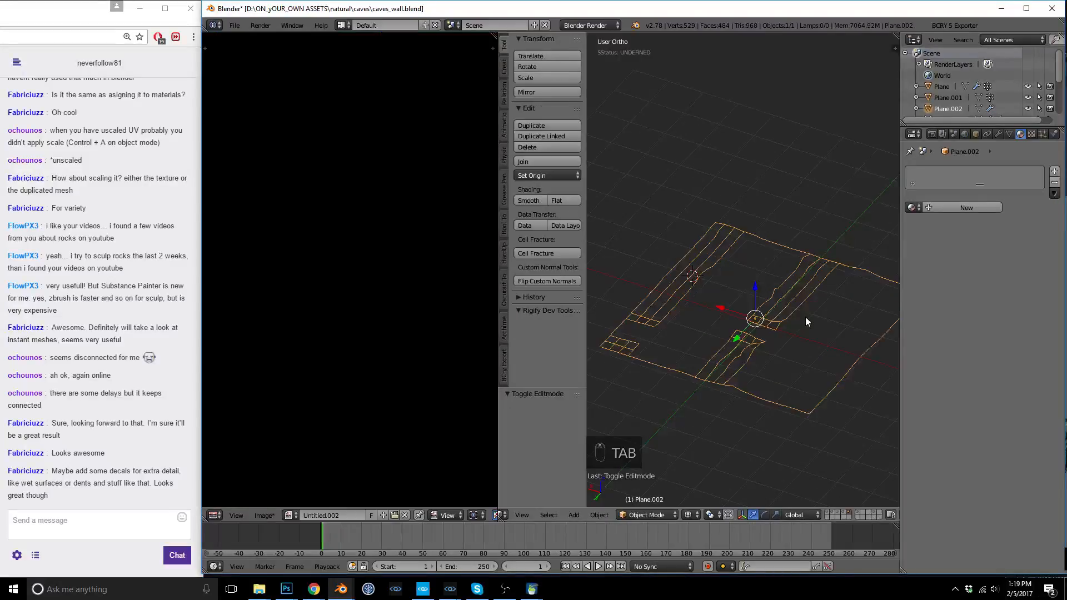
left_click(823, 515, "shift")
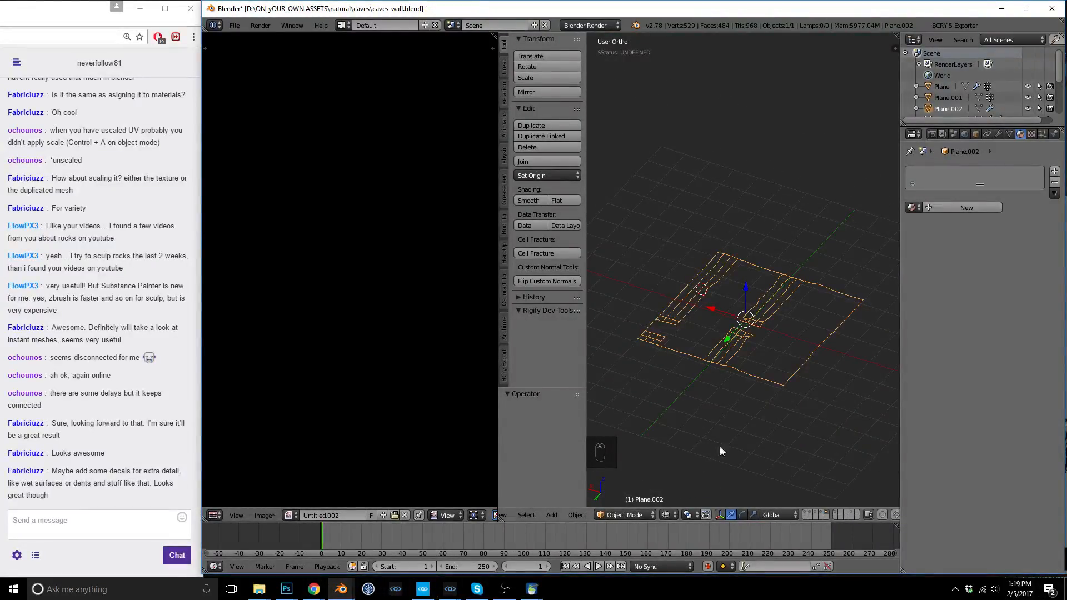
Switch to the second Blender window with the exported cave pieces, show the floor's layer and select the floor mesh.
mouse_move(358, 588)
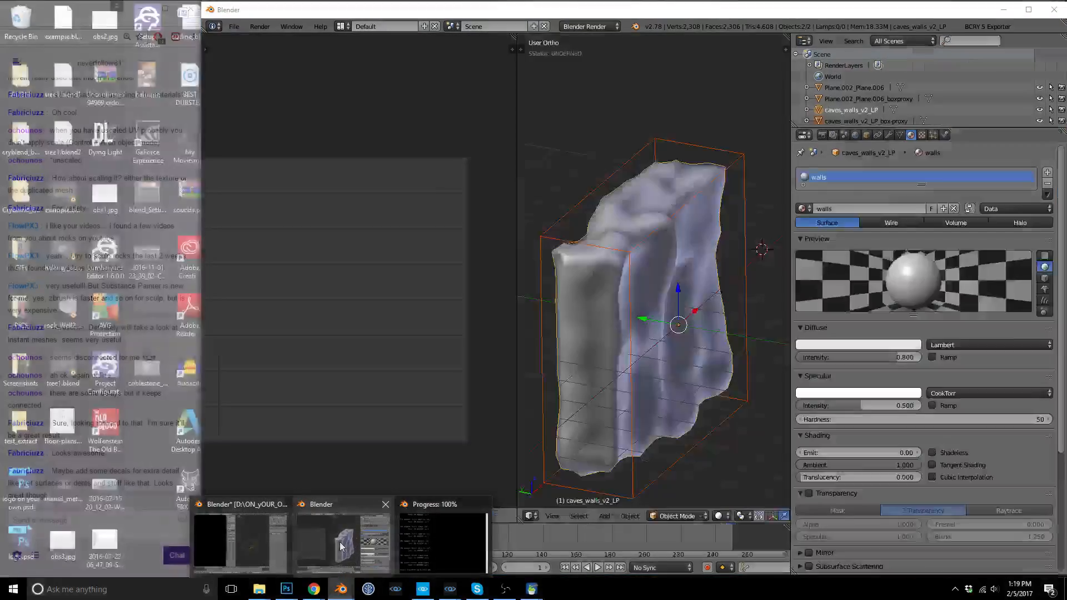
left_click(318, 542)
scroll(651, 431, "down", 4)
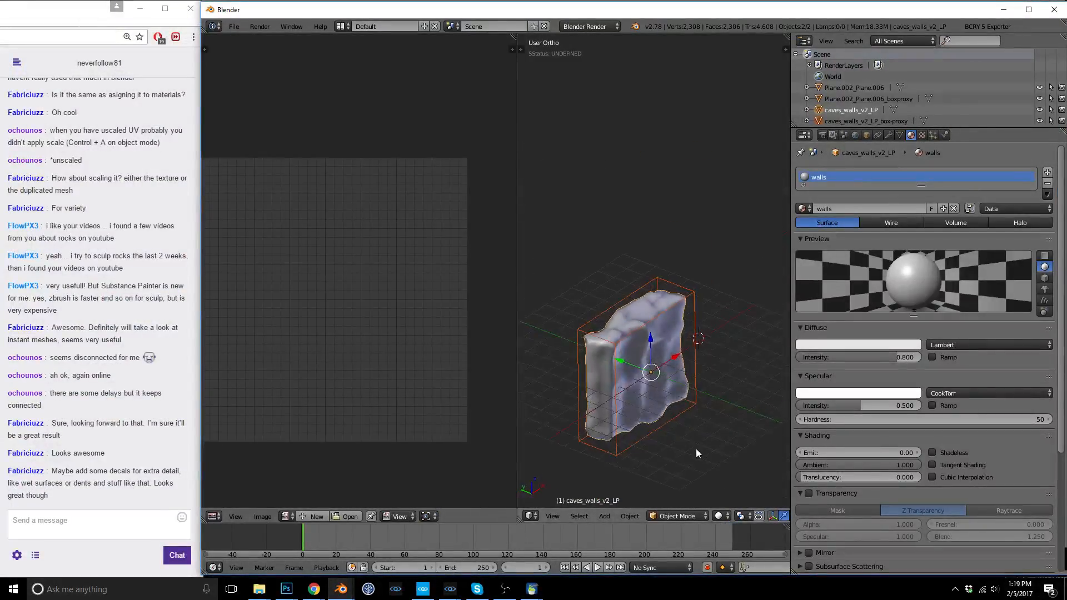
key("1")
right_click(673, 398)
scroll(674, 384, "up", 3)
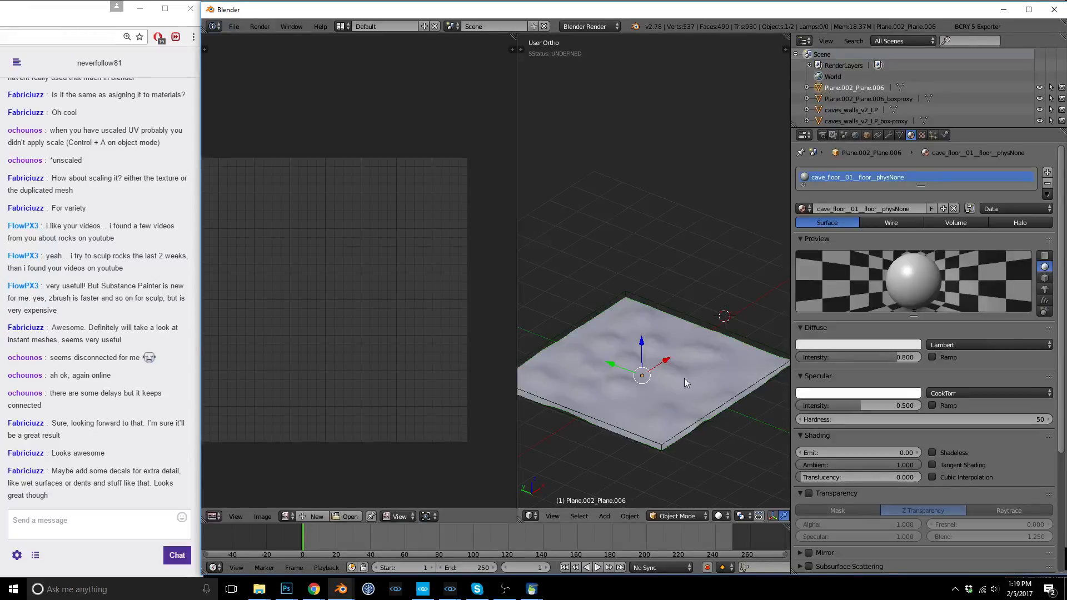
Import caves_floor_HP.obj from the caves folder as a Wavefront OBJ.
left_click(234, 26)
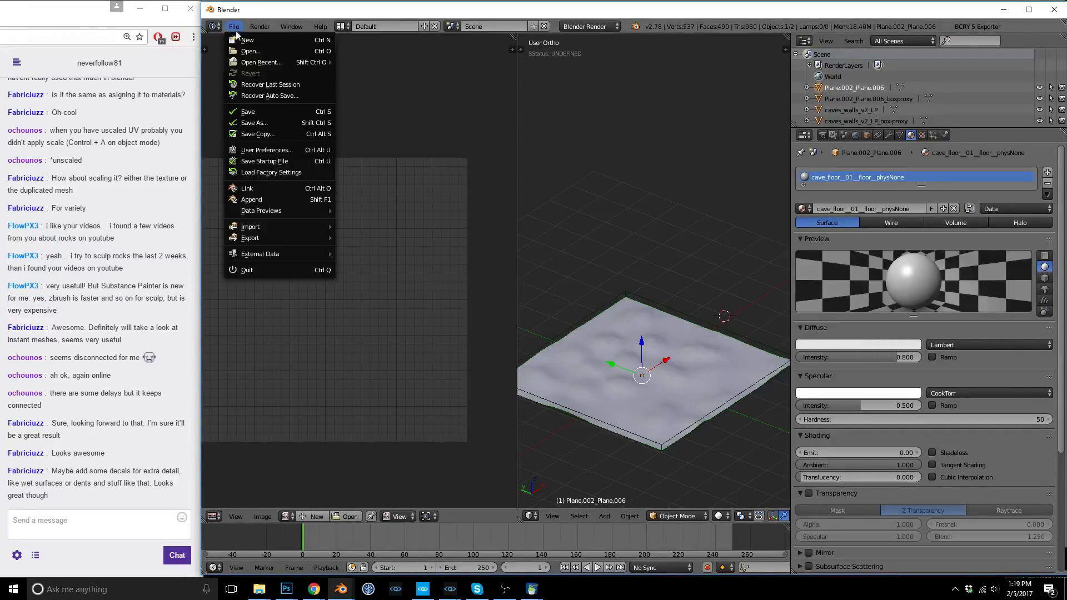
mouse_move(298, 227)
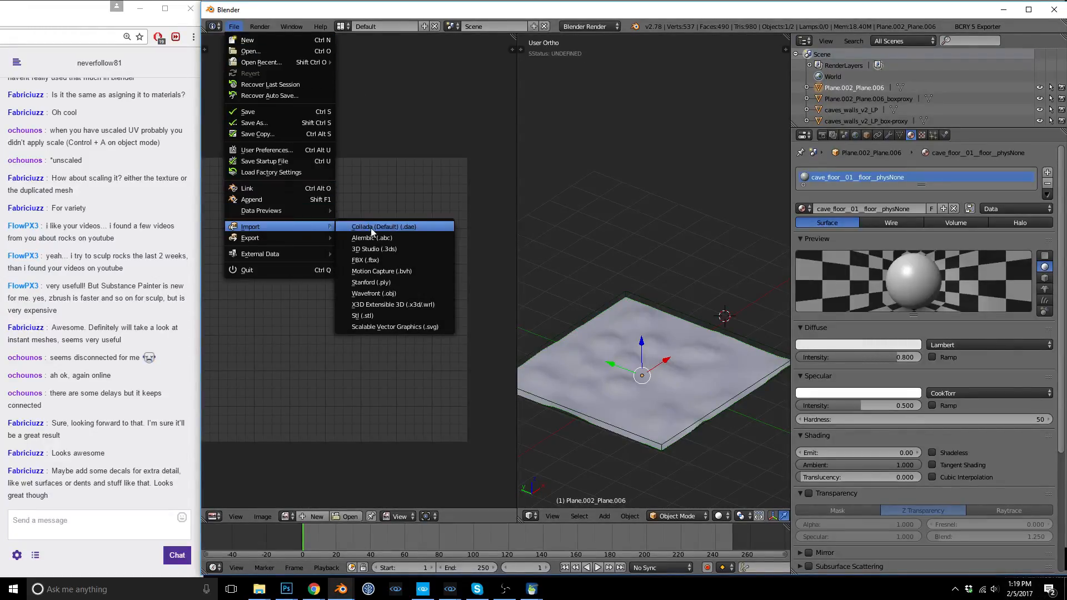
left_click(384, 293)
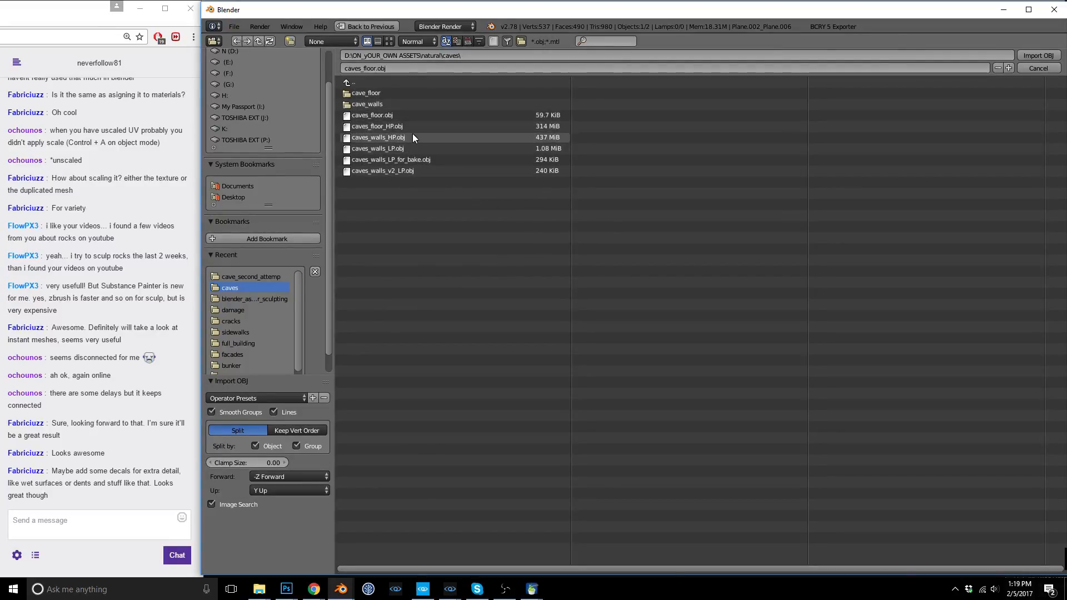
double_click(394, 126)
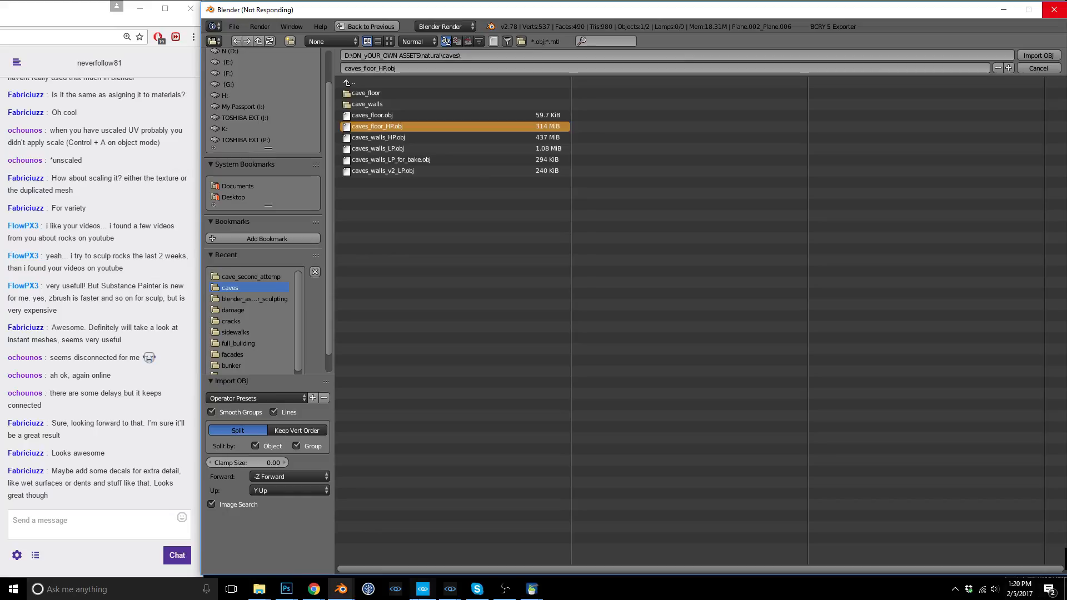
Switch to CRYENGINE, turn off grid snapping and place a Misc decal on the cave tunnel's floor.
mouse_move(452, 590)
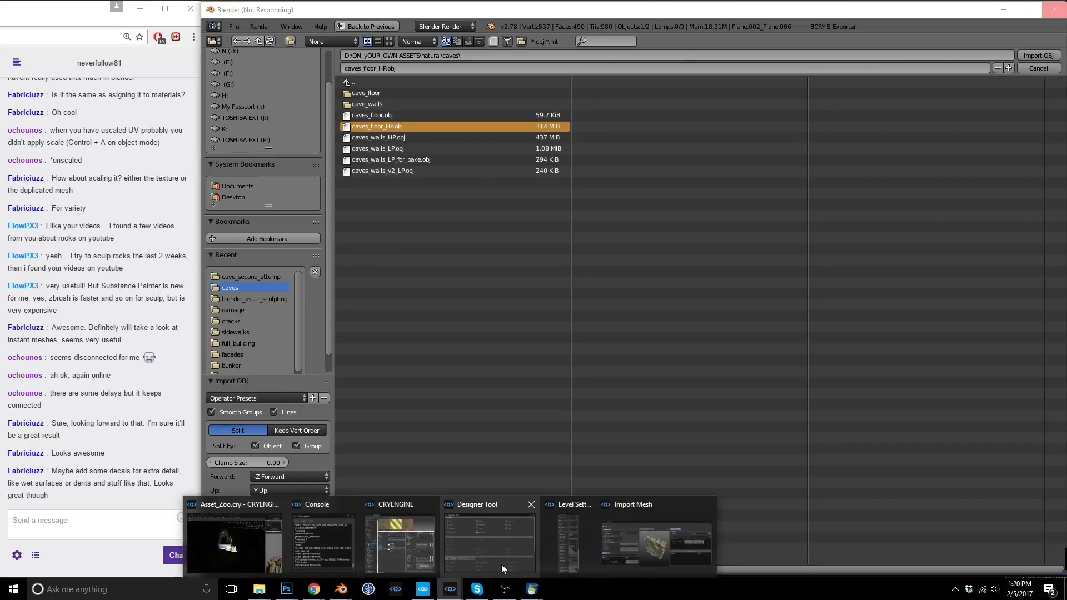
left_click(253, 538)
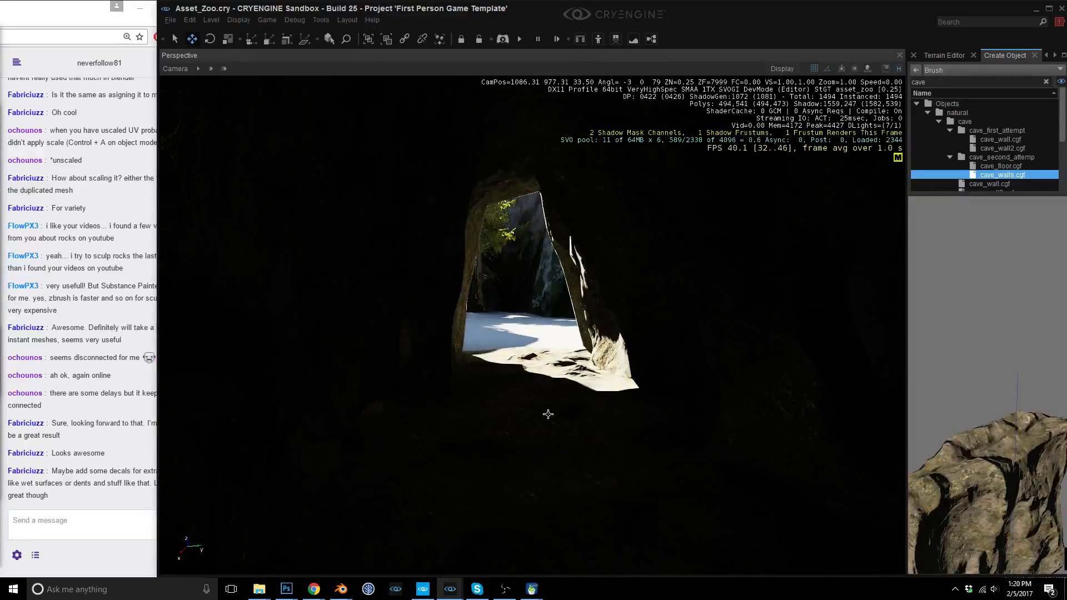
left_click(958, 71)
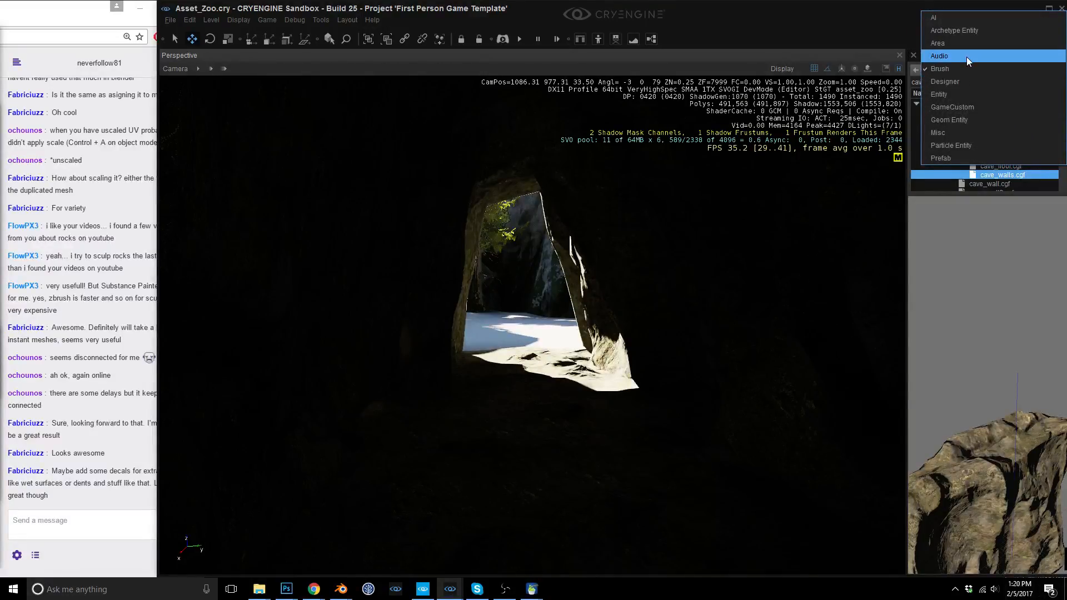
left_click(959, 131)
left_click(1009, 143)
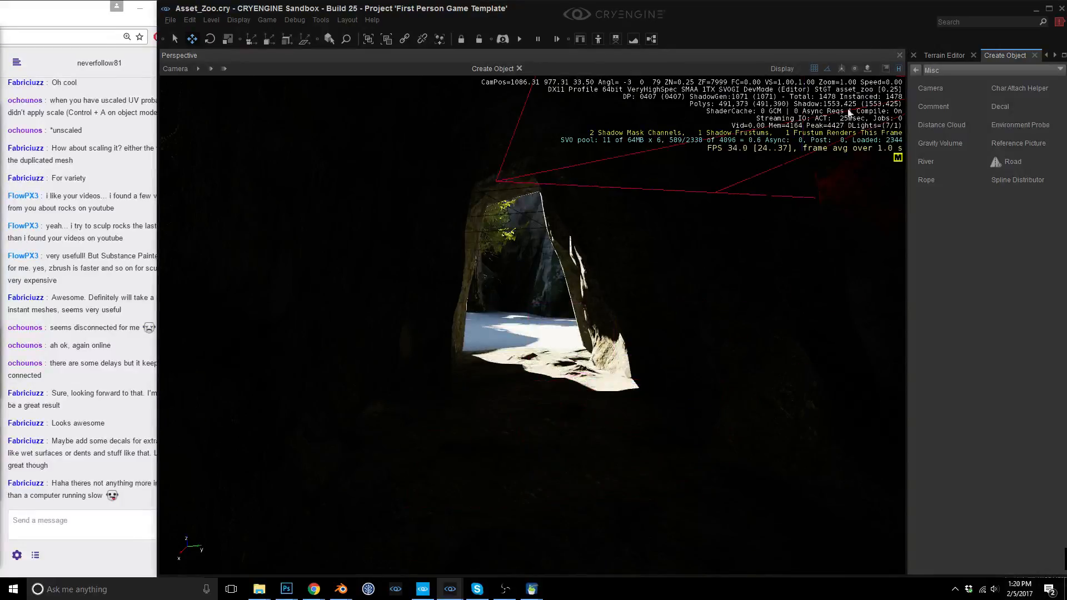
left_click(814, 69)
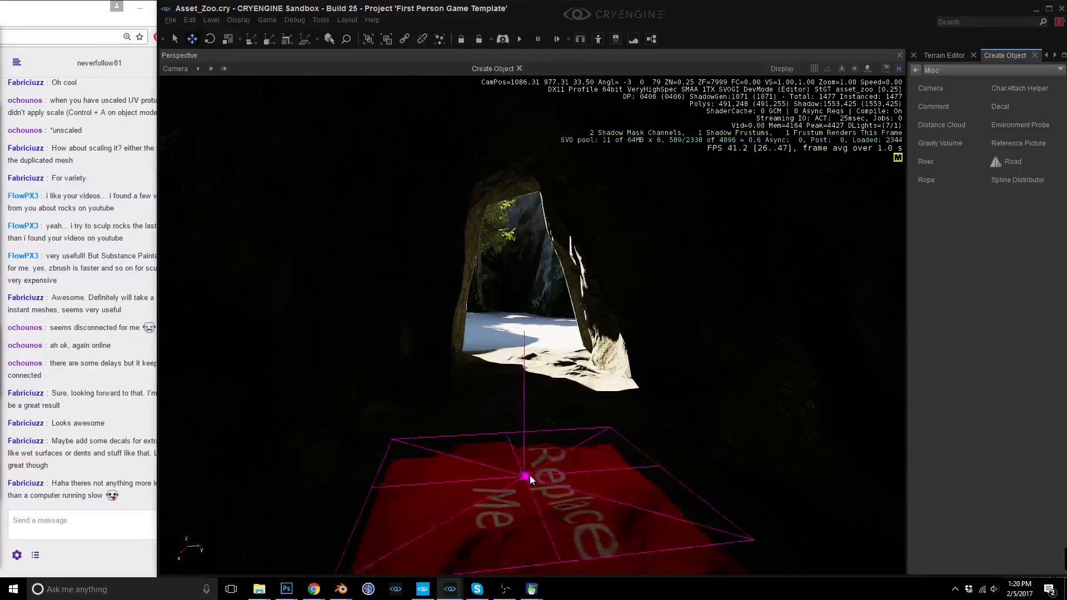
left_click(534, 428)
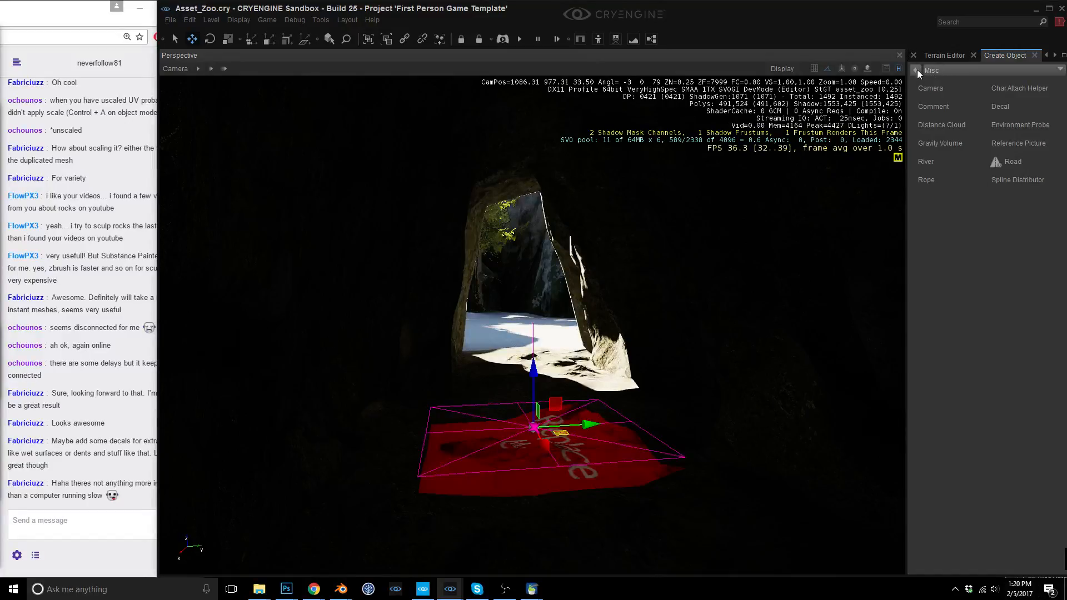
Reorient the decal from the tunnel floor onto the rock wall beside the cave opening.
left_click(1047, 56)
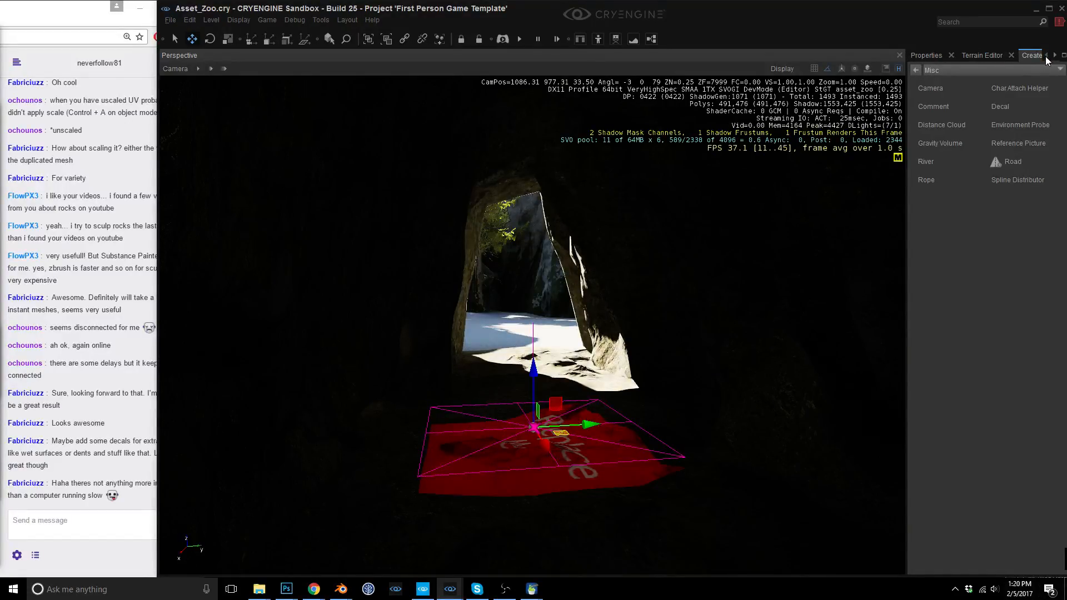
left_click(926, 56)
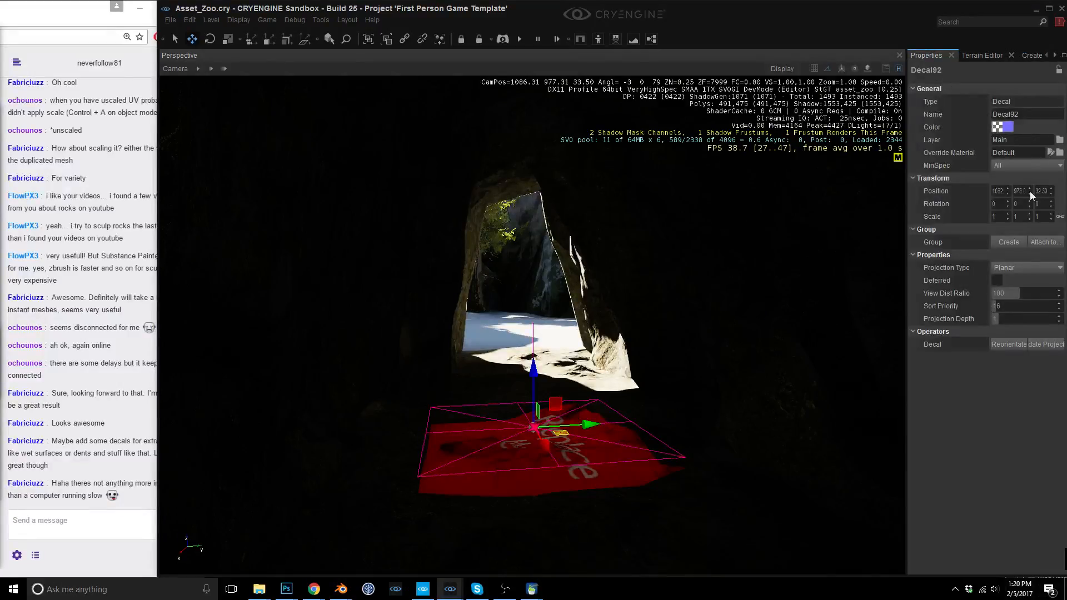
left_click(1018, 345)
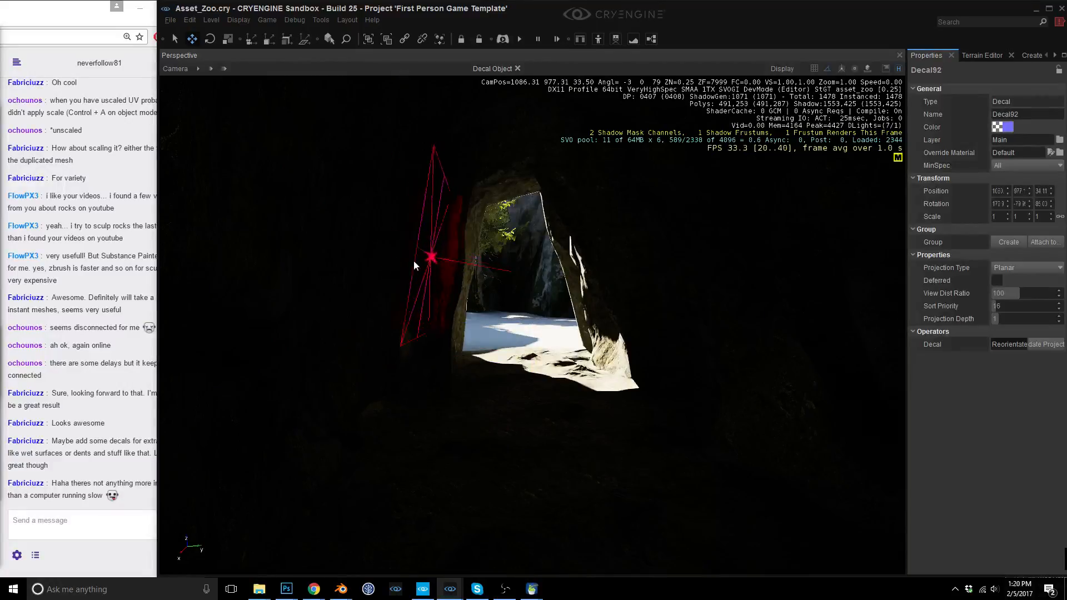
right_click_drag(416, 265, 351, 266)
key("w")
left_click(516, 269)
left_click_drag(559, 272, 487, 268)
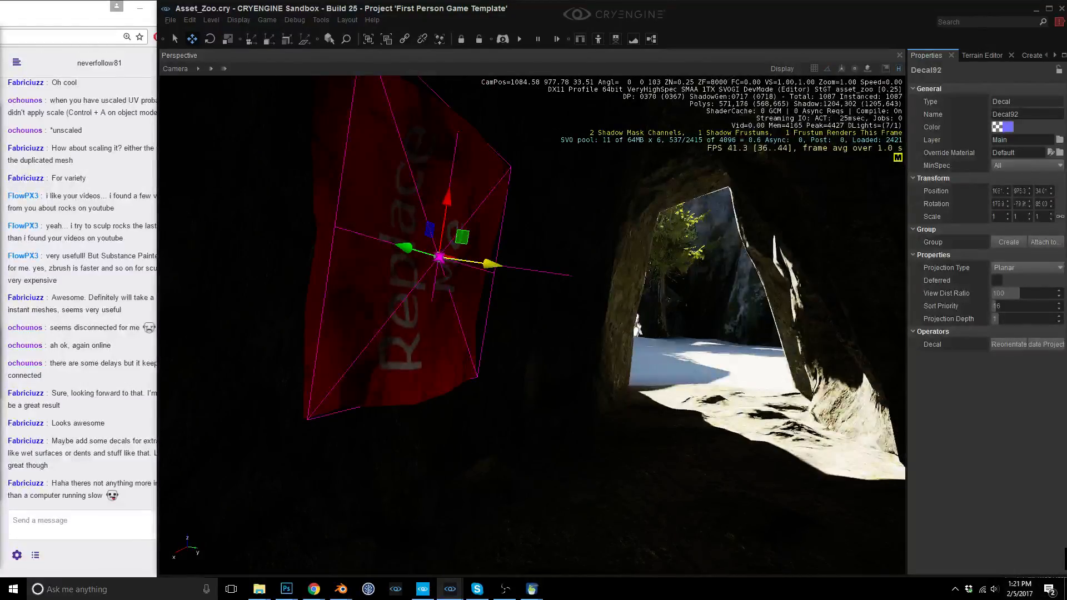
Search the Material Editor for "leakin" and assign the leaking_top_3 material to the wall decal.
key("m")
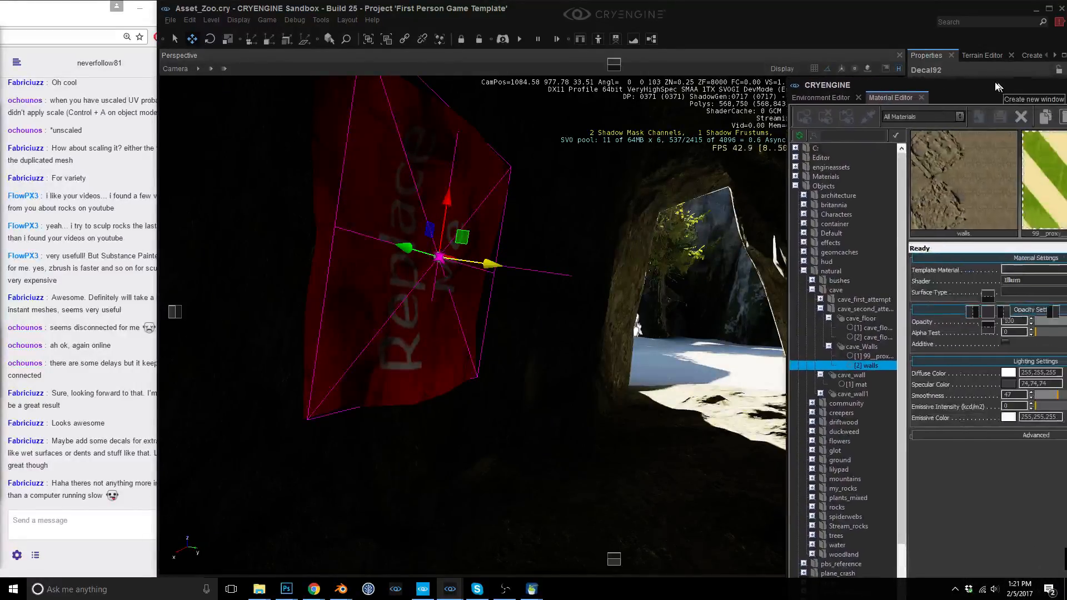
left_click(798, 128)
type("leakin")
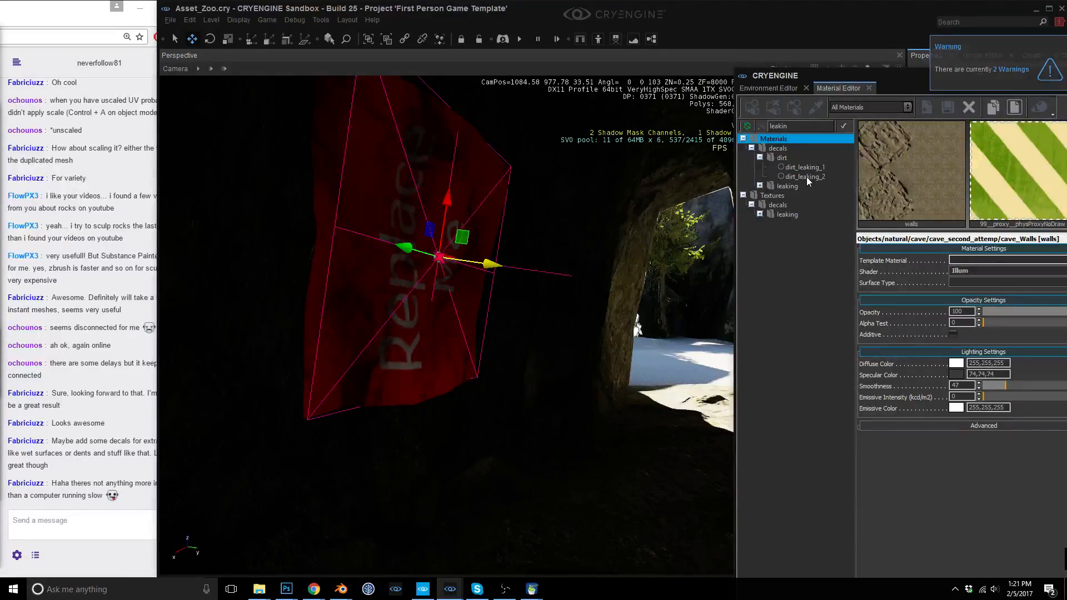
left_click(760, 186)
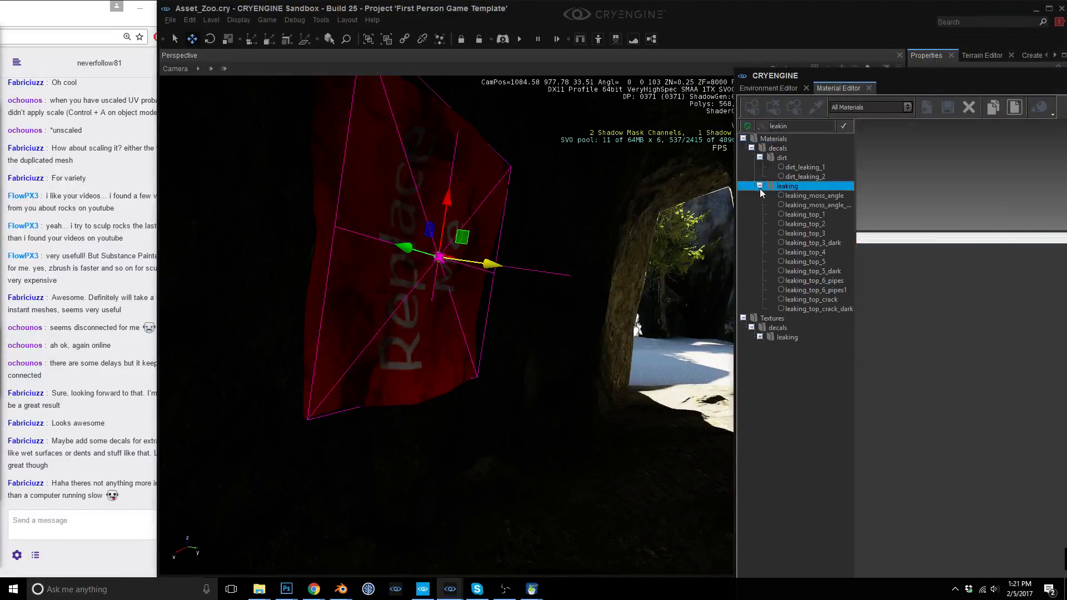
left_click(792, 197)
left_click(802, 233)
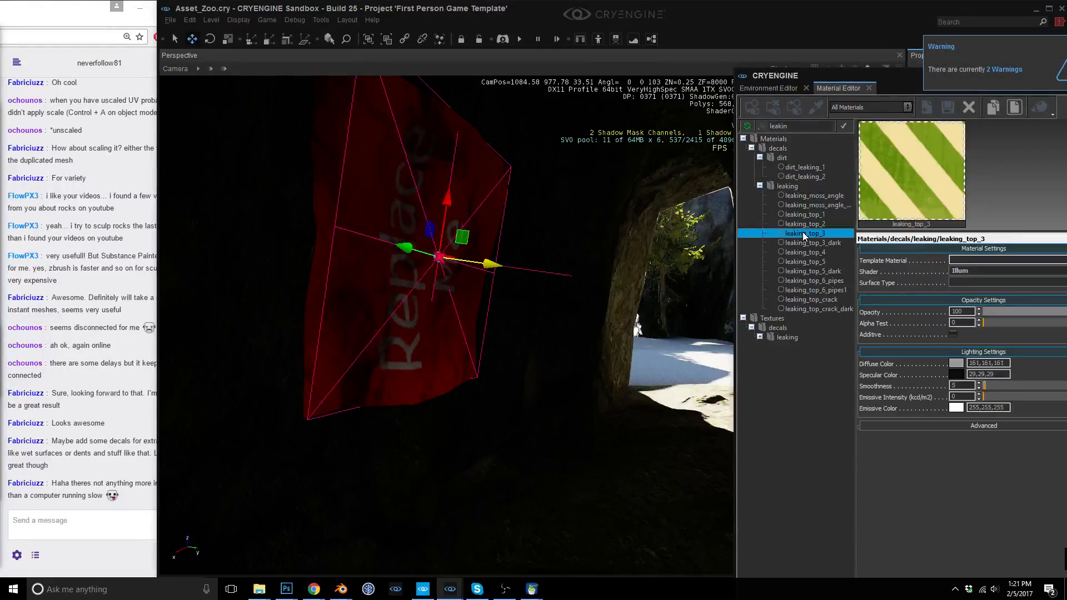
left_click(753, 108)
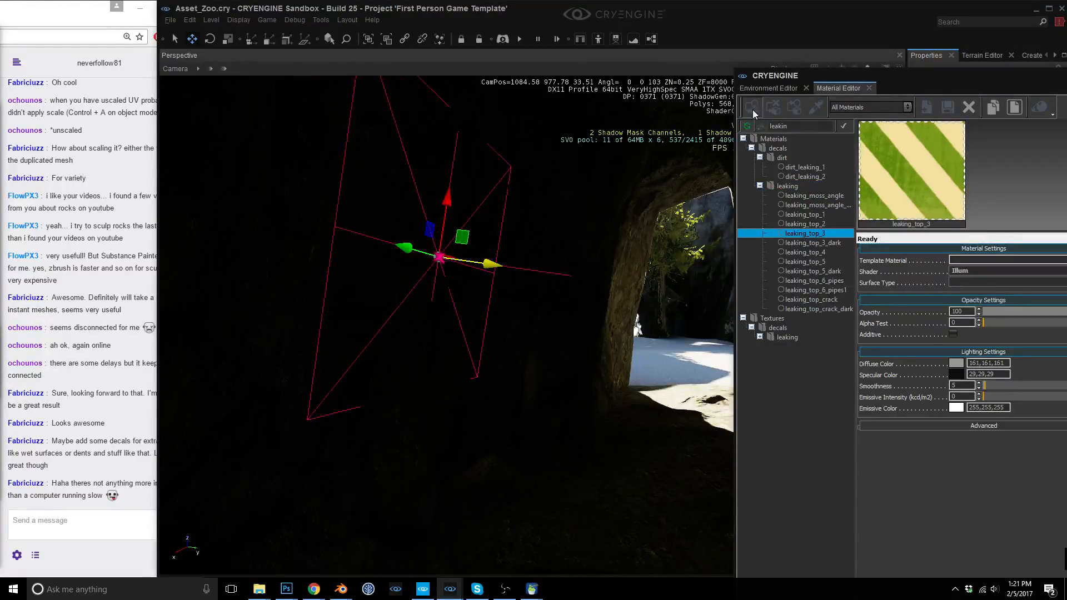
Reorient the leaking decal to another spot on the cave wall, inspect it up close and deselect it.
right_click_drag(505, 255, 499, 277)
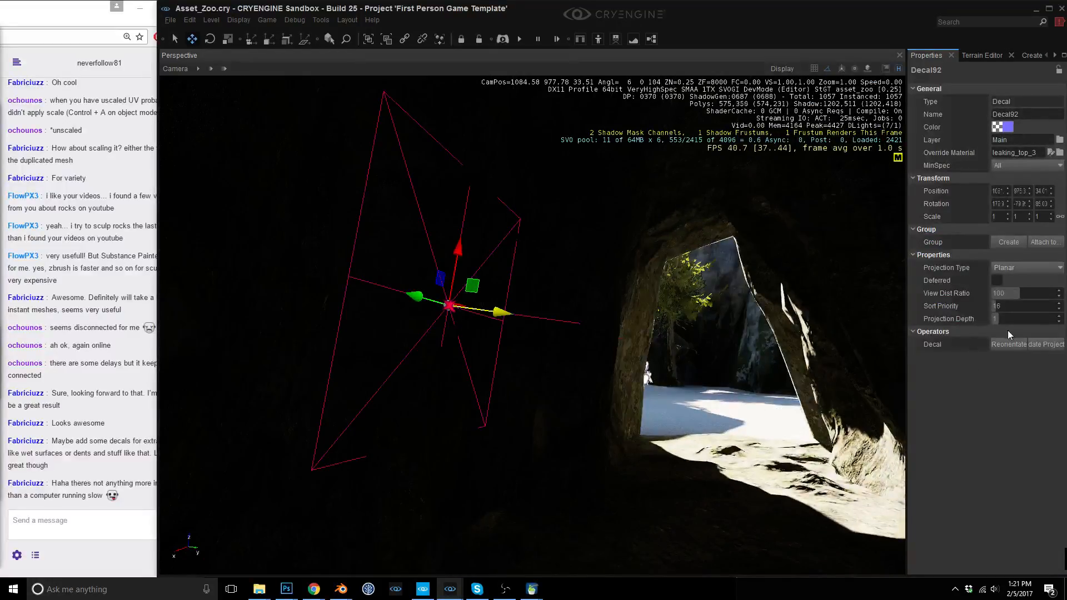
left_click(1009, 344)
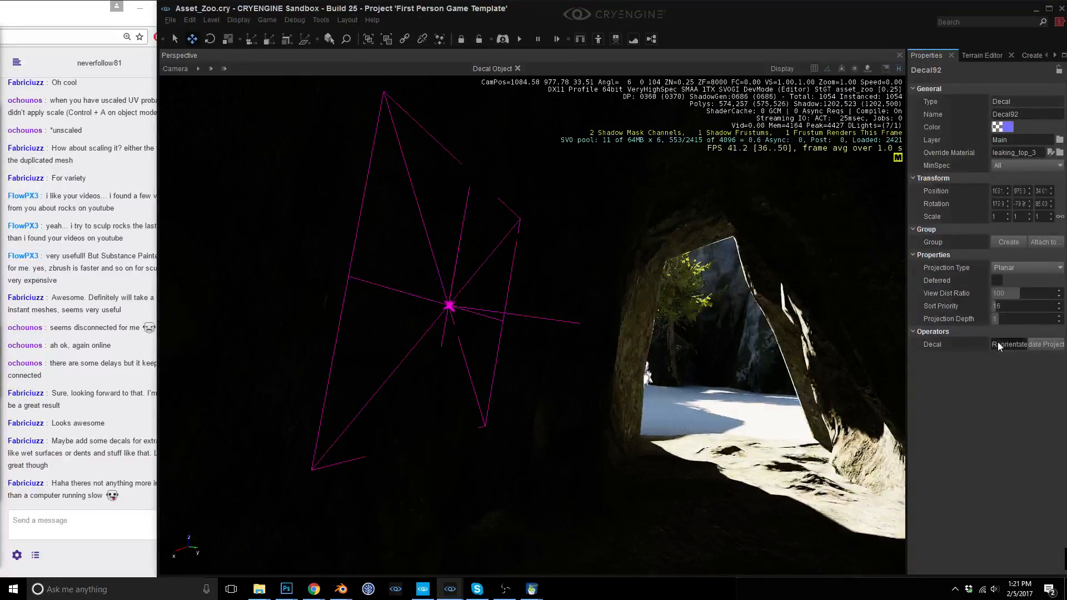
left_click_drag(621, 254, 648, 222)
left_click_drag(586, 284, 529, 274)
key("w")
right_click_drag(528, 273, 397, 246)
key("a")
key("s")
left_click(483, 558)
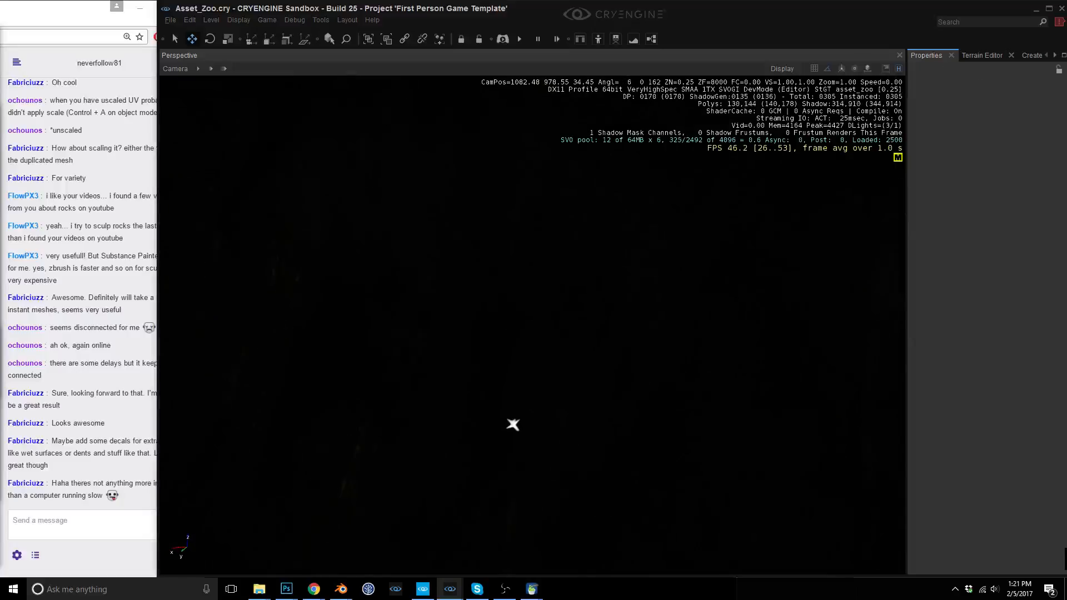
Place a Light entity on the floor inside the dark cave tunnel.
right_click_drag(561, 284, 603, 280)
key("s")
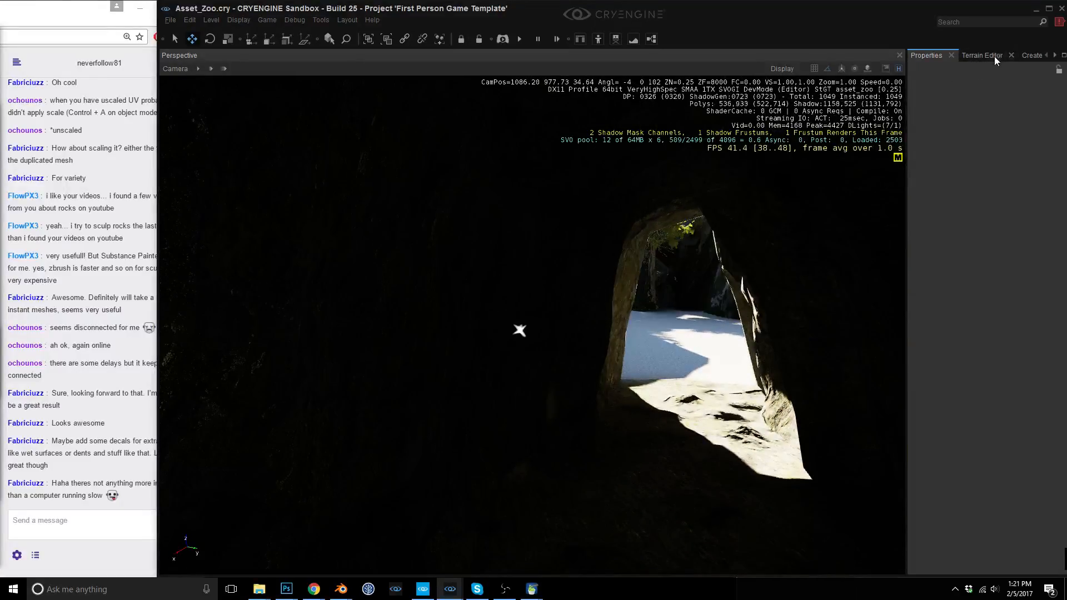
left_click(1026, 56)
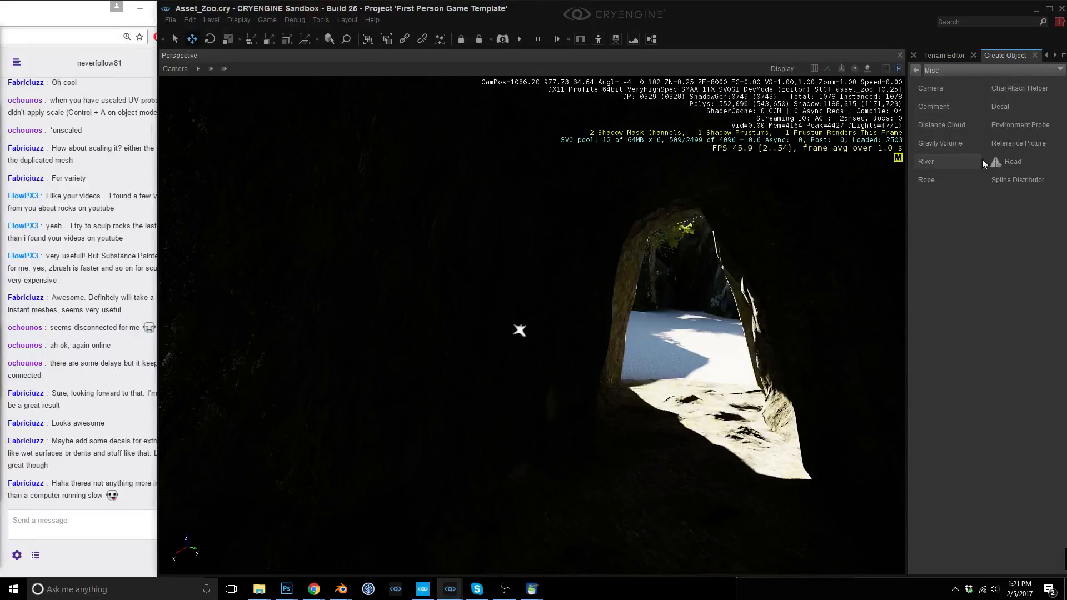
left_click(952, 70)
left_click(943, 85)
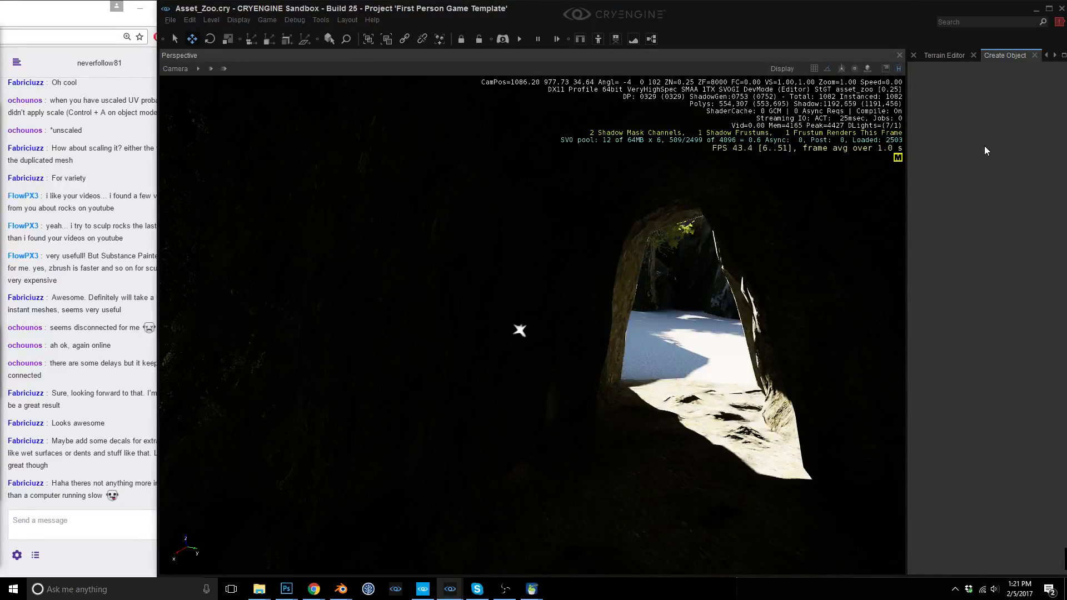
left_click(916, 142)
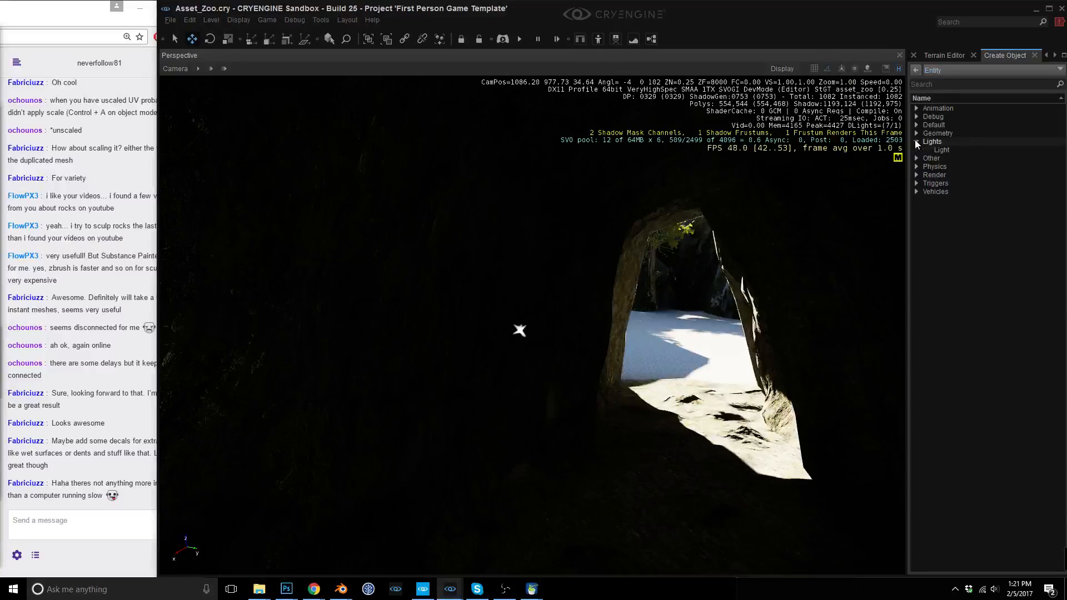
left_click(946, 149)
right_click_drag(593, 491, 611, 540)
left_click(651, 486)
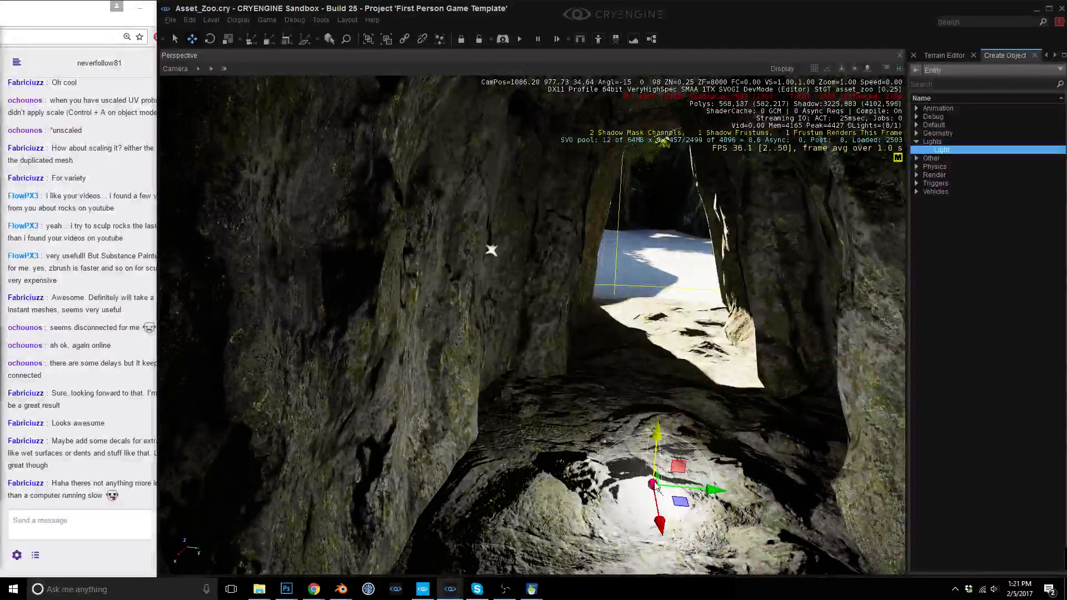
Raise the new light off the cave floor to about mid-height in the tunnel opening.
left_click_drag(660, 422, 698, 191)
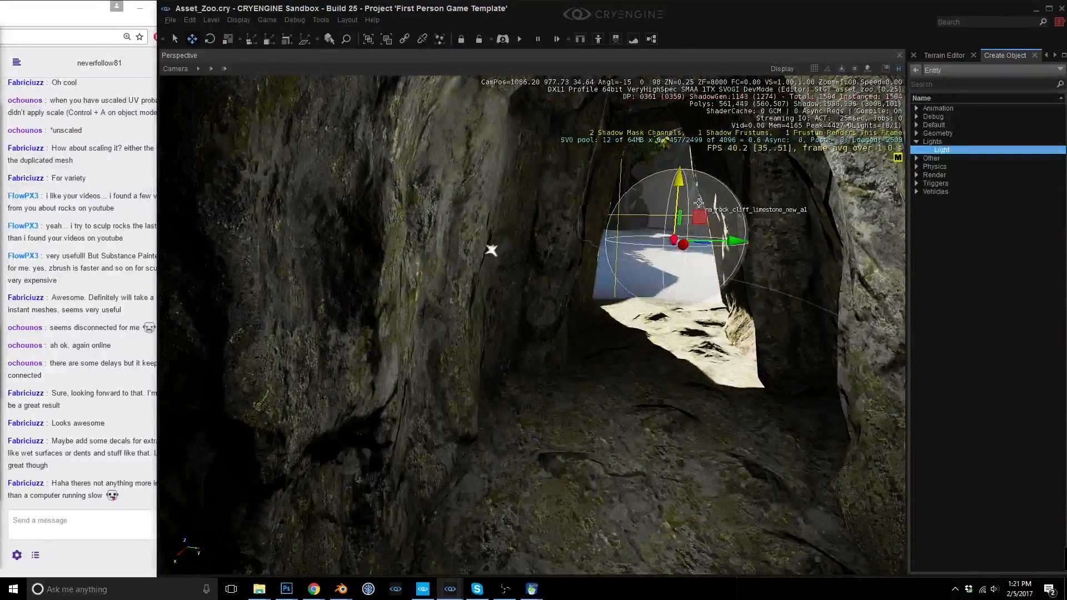
right_click_drag(698, 204, 606, 178)
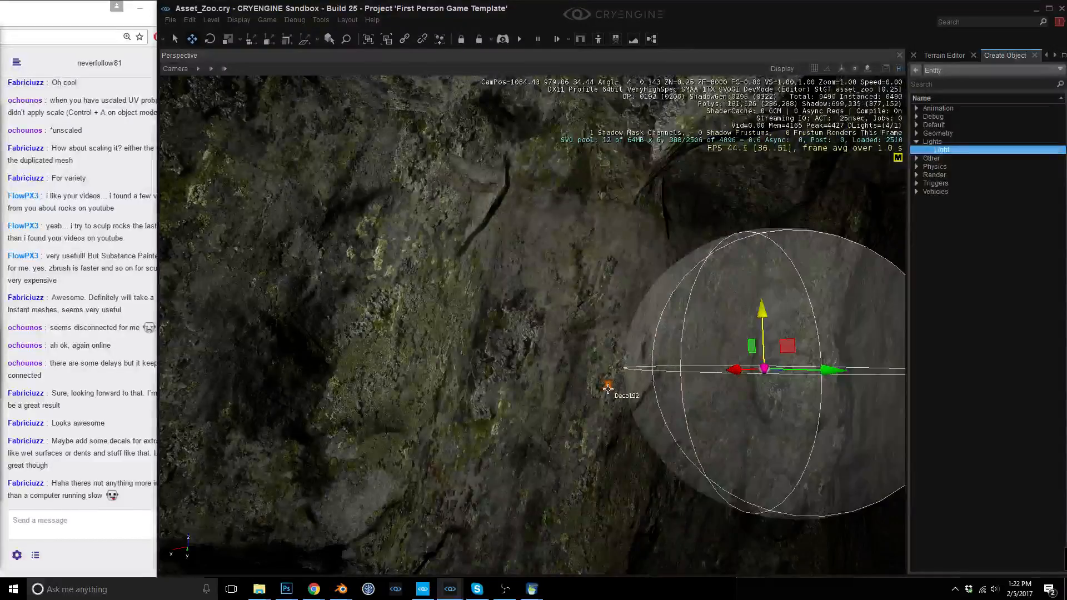
Shift the leaking decal sideways on the cave wall and assign it the leaking_top_3_dark material.
left_click(608, 371)
left_click_drag(608, 369, 620, 310)
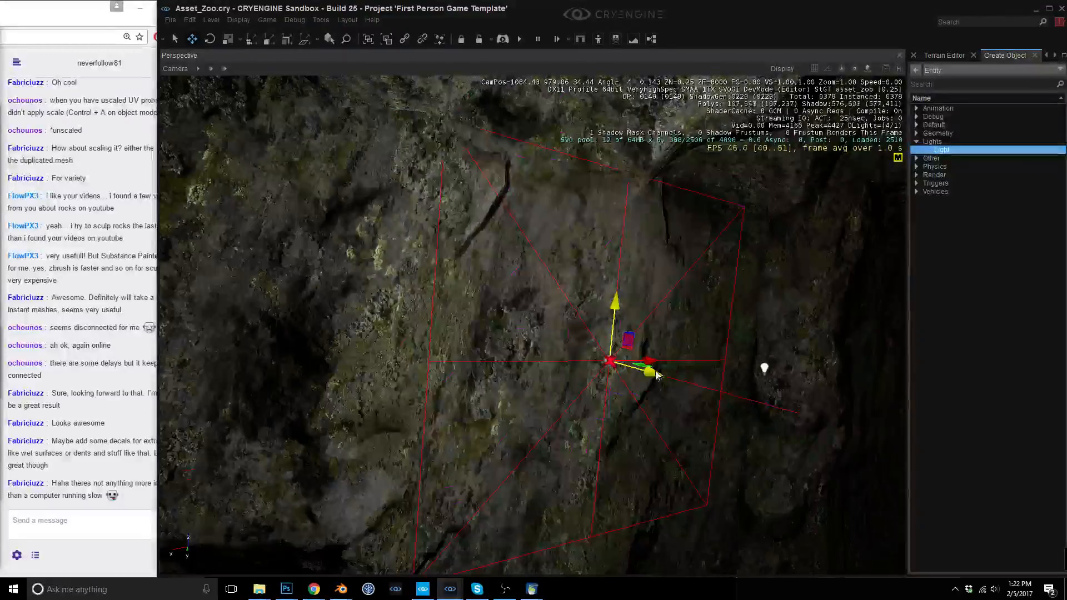
left_click_drag(648, 369, 624, 383)
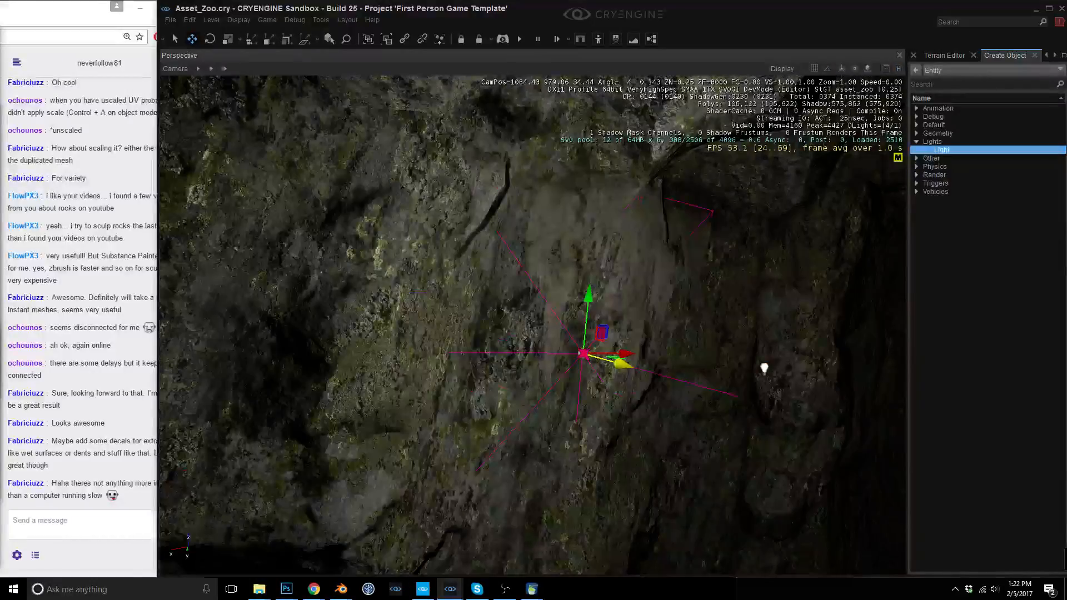
key("m")
left_click(819, 244)
left_click(753, 109)
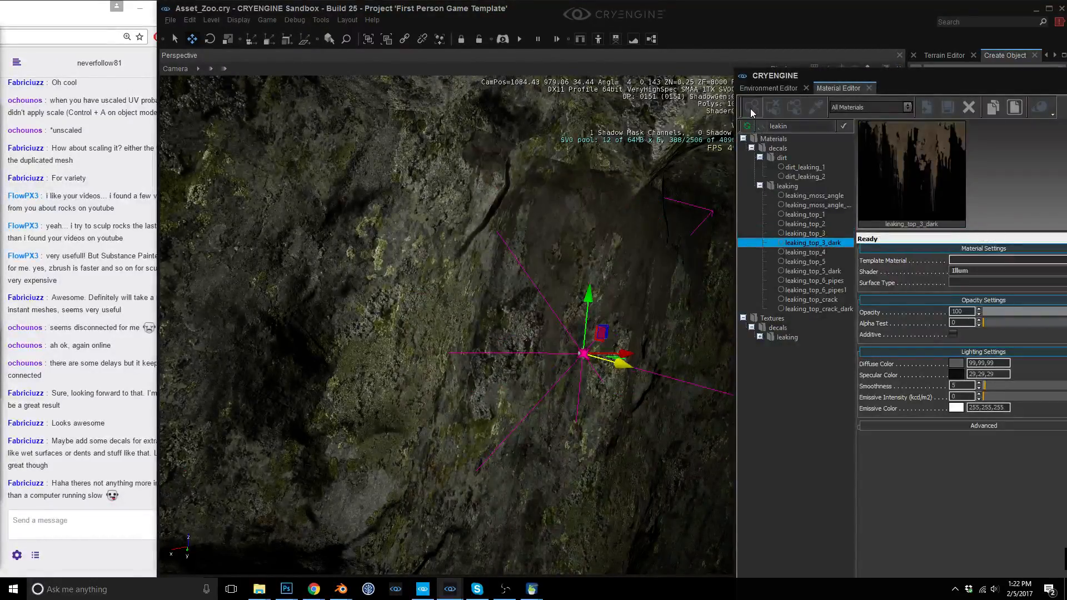
Scale the wall decal deeper along its projection direction and lower it on the cave wall.
right_click_drag(531, 321, 557, 303)
left_click_drag(538, 325, 545, 284)
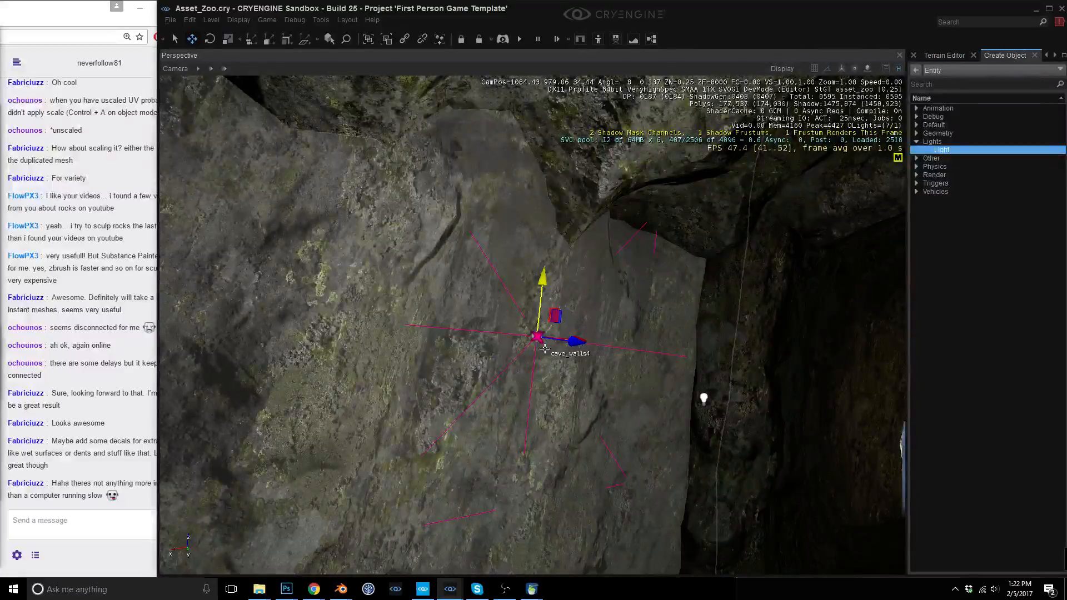
key("4")
left_click_drag(537, 337, 681, 321)
key("2")
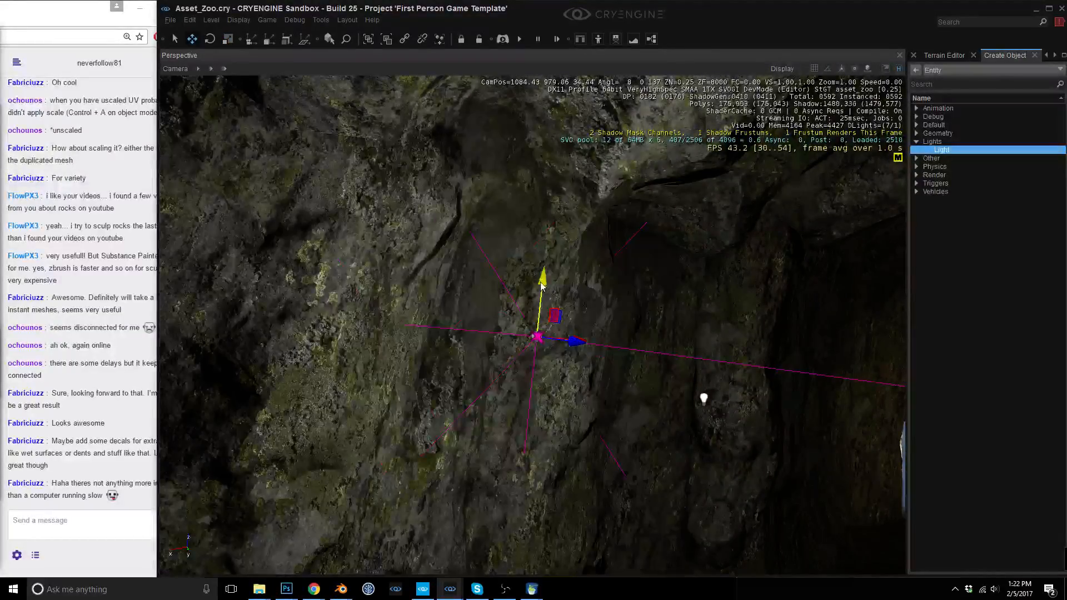
left_click_drag(543, 285, 507, 402)
right_click_drag(507, 401, 555, 378)
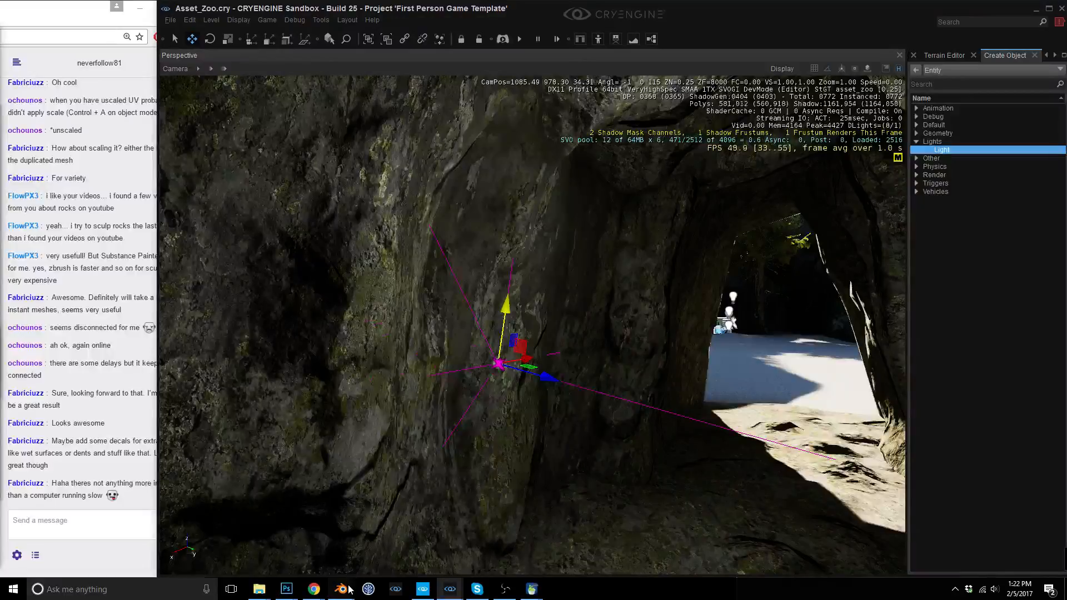
Switch to Blender, select high-poly Plane.004, add low-poly Plane.002_Plane.006 as the active object and enter Edit Mode.
mouse_move(341, 589)
left_click(362, 542)
middle_click_drag(657, 340, 671, 368)
key("z")
scroll(644, 321, "up", 5)
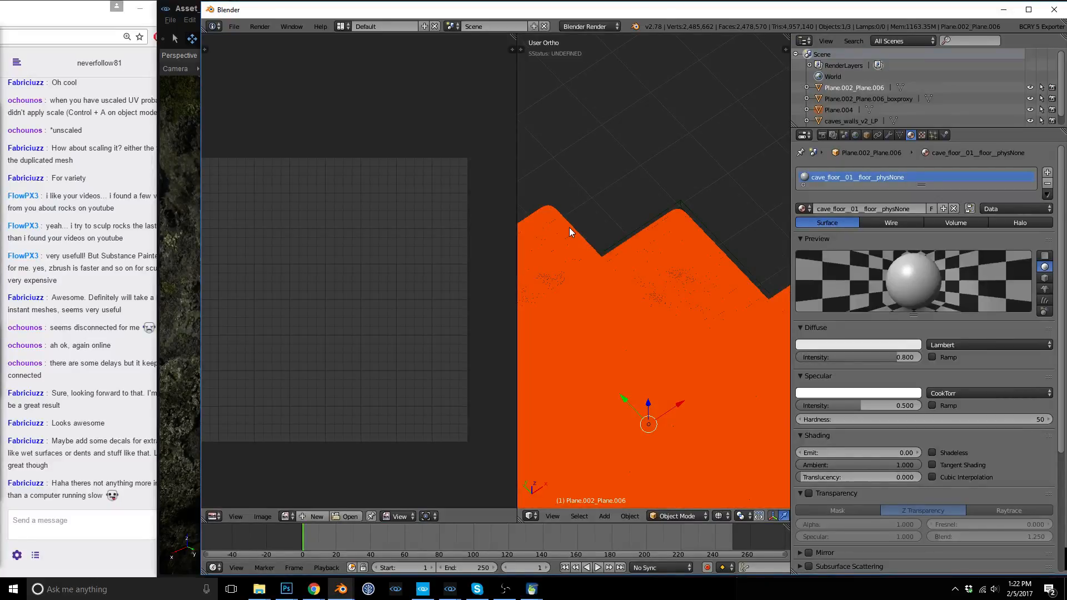
right_click(590, 217)
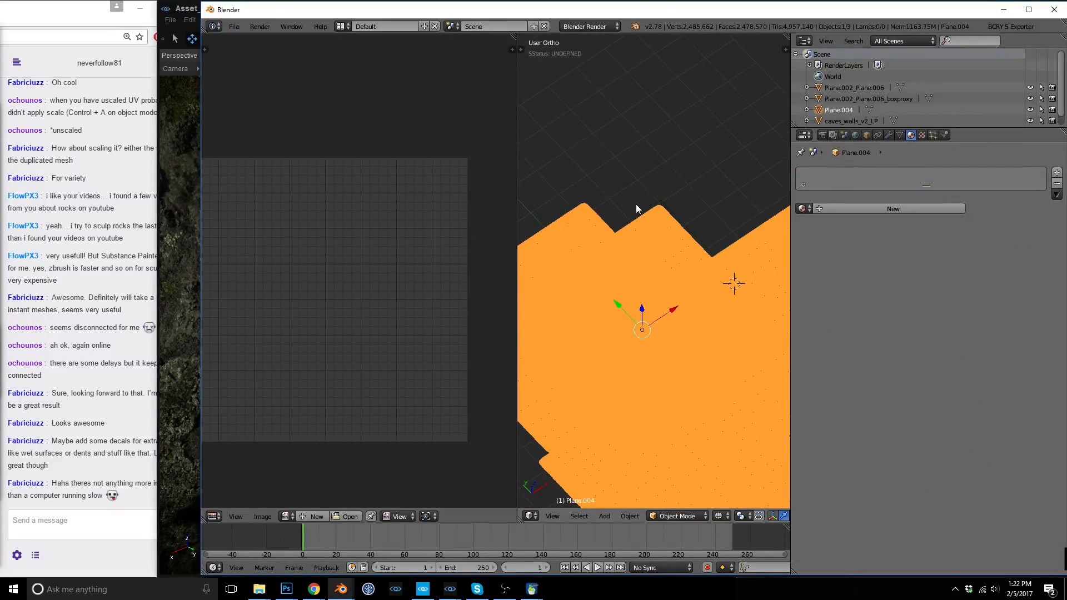
scroll(632, 202, "up", 10)
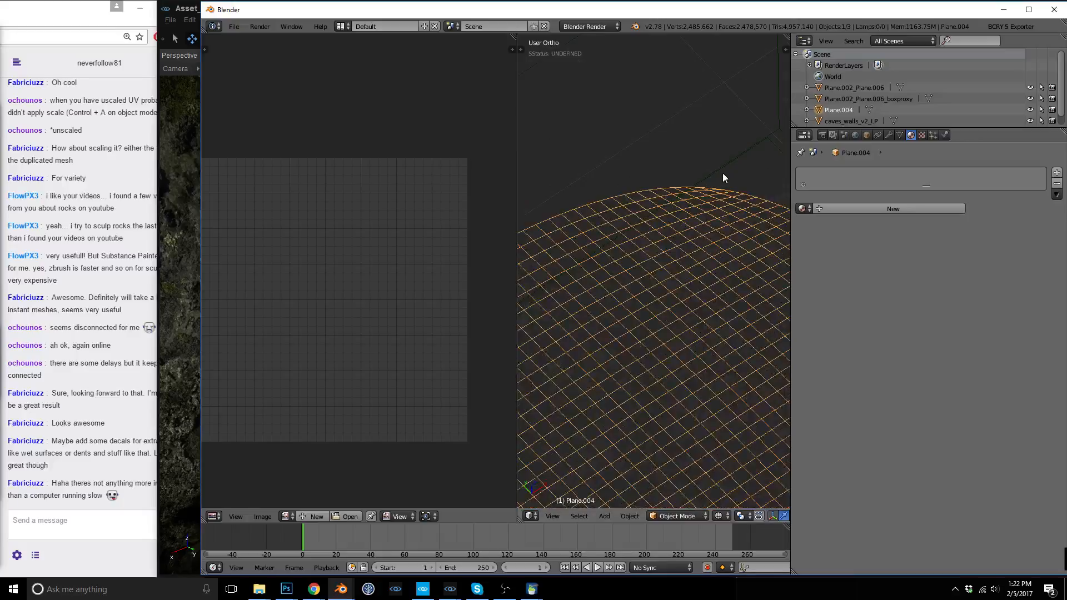
key("z")
middle_click_drag(717, 171, 732, 164)
key("z")
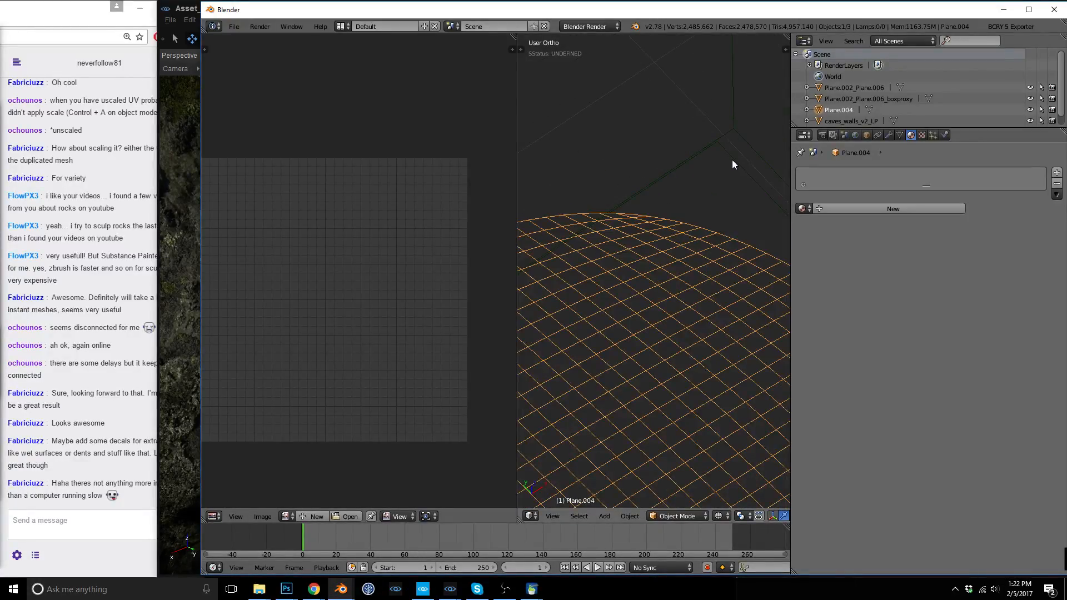
right_click(732, 164)
key("Tab")
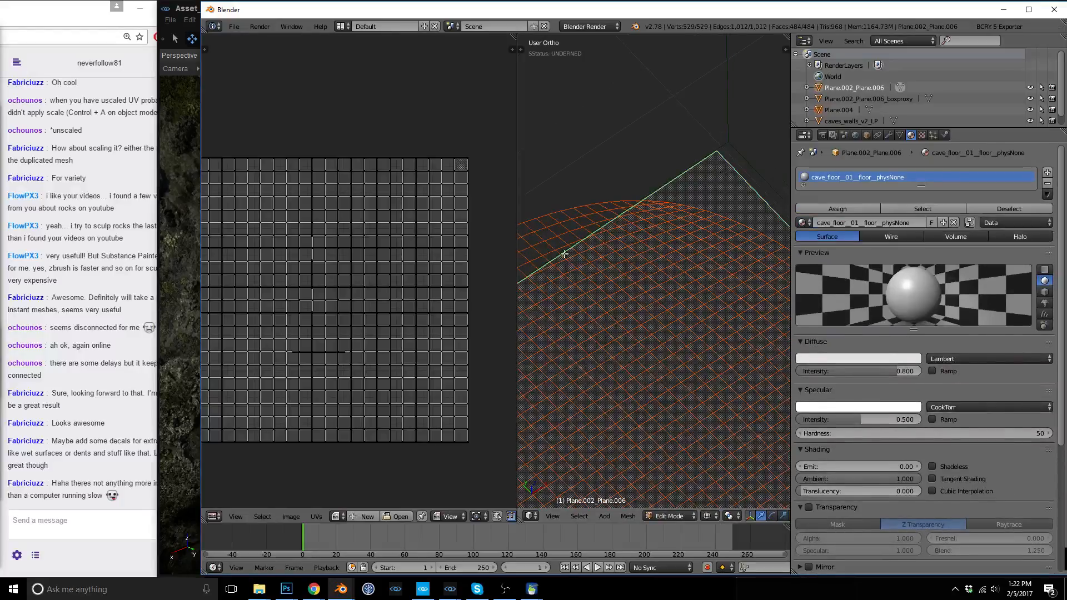
Create a new blank 4096 × 4096 px image for the low-poly floor's UV layout.
left_click(362, 517)
left_click(404, 487)
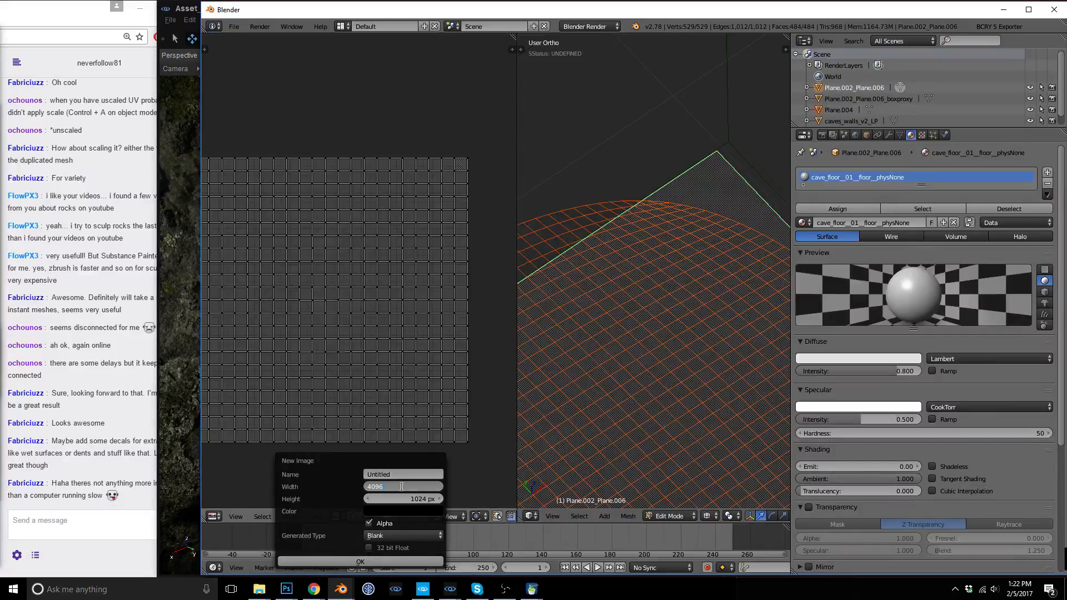
type("4096")
key("Tab")
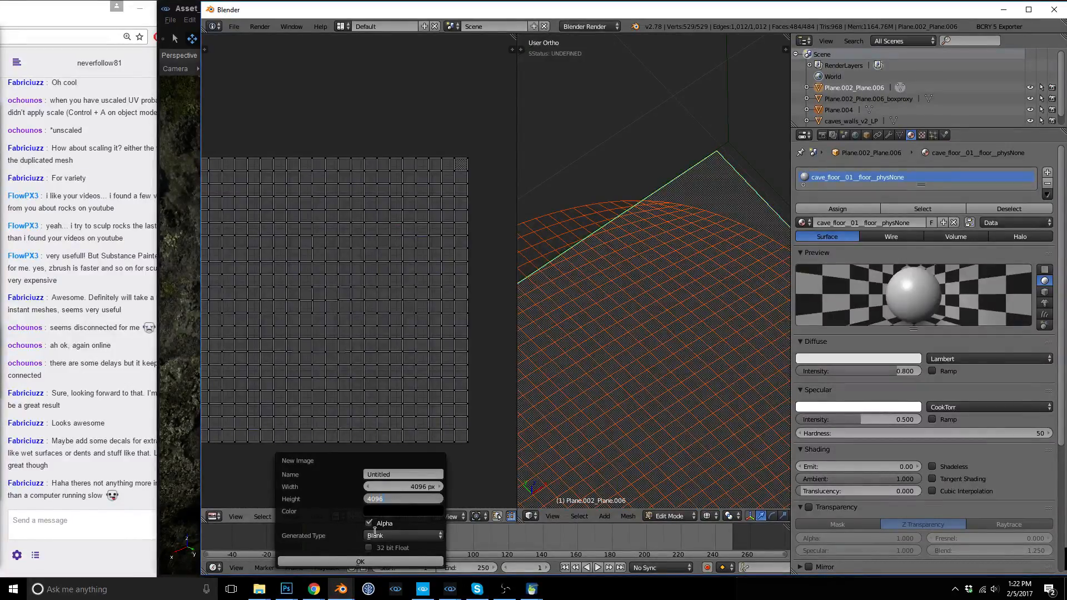
left_click(362, 562)
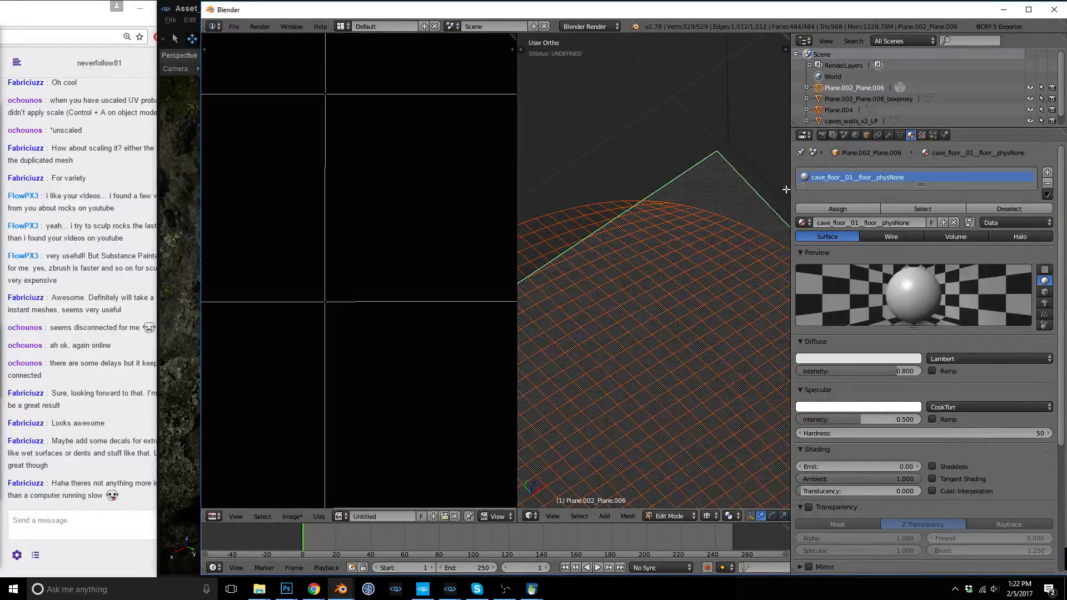
Bake a Displacement map onto the low-poly cave floor with Selected to Active enabled.
left_click(823, 134)
scroll(929, 461, "down", 5)
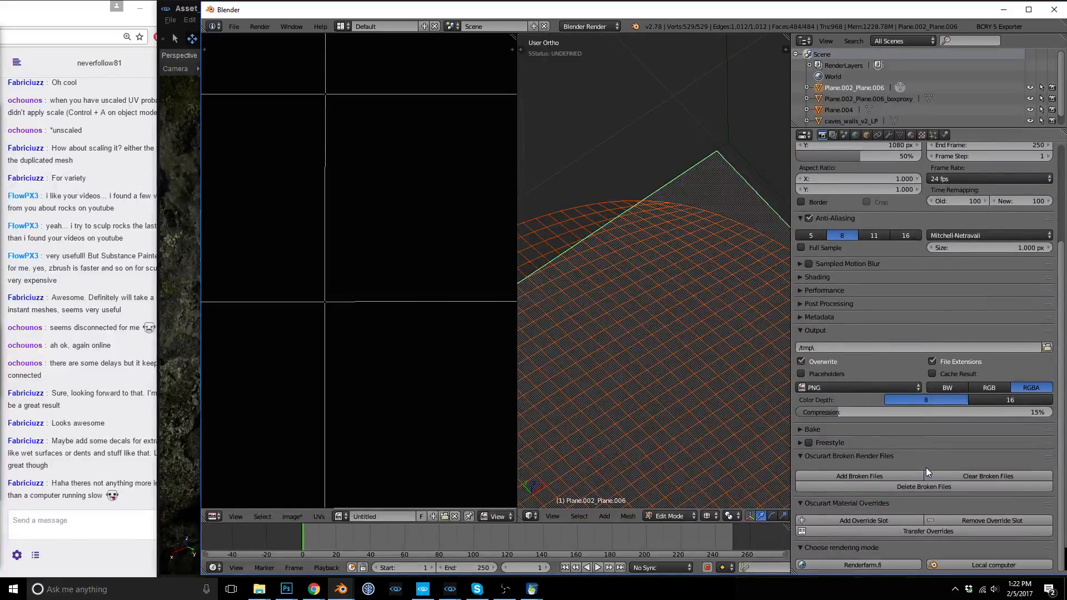
left_click(800, 429)
scroll(909, 441, "down", 4)
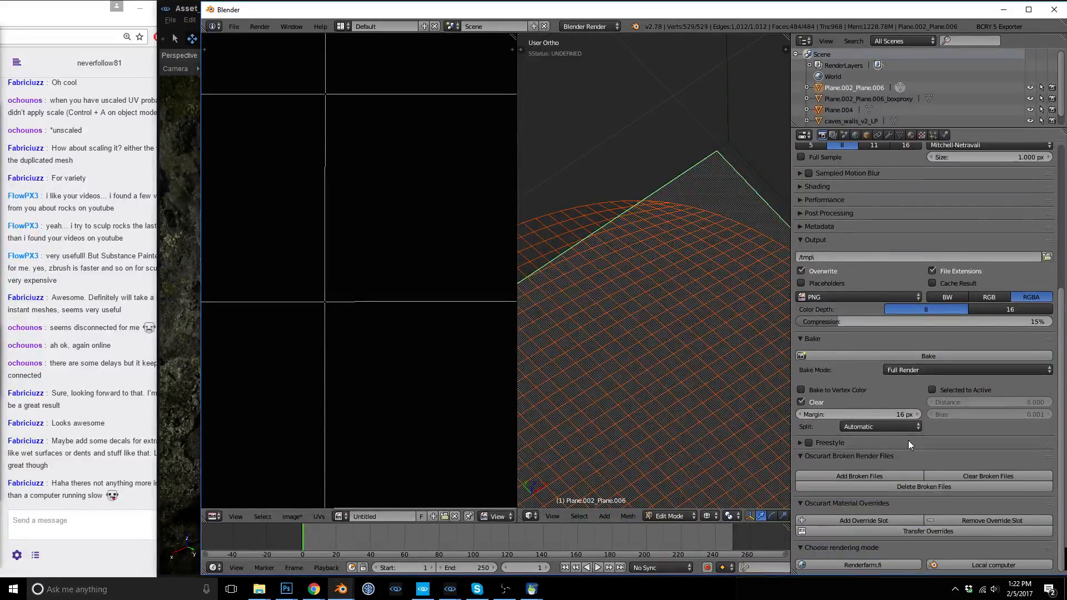
left_click(932, 388)
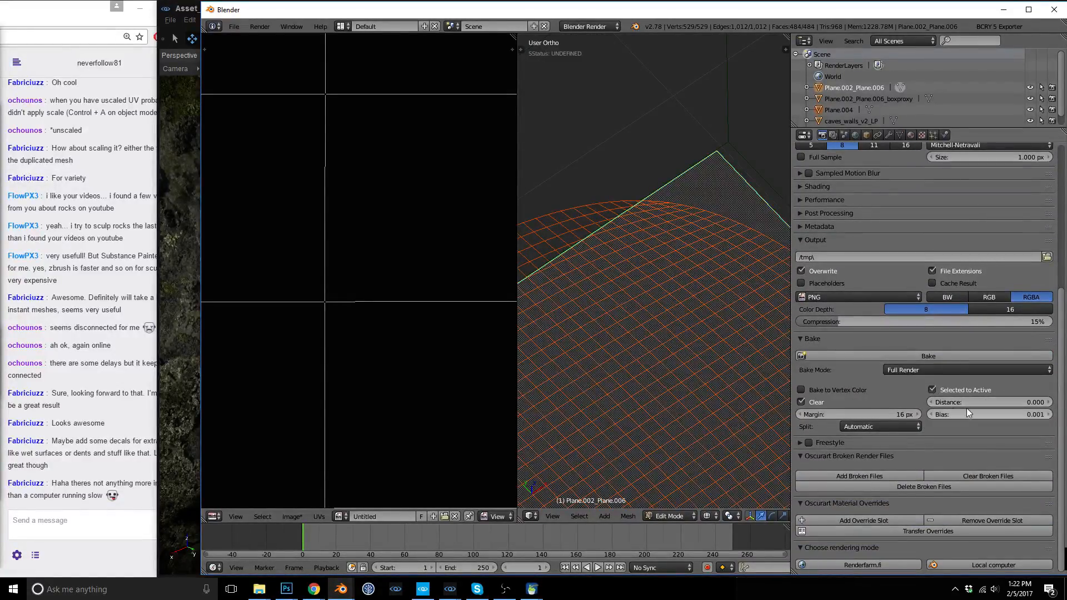
left_click(901, 371)
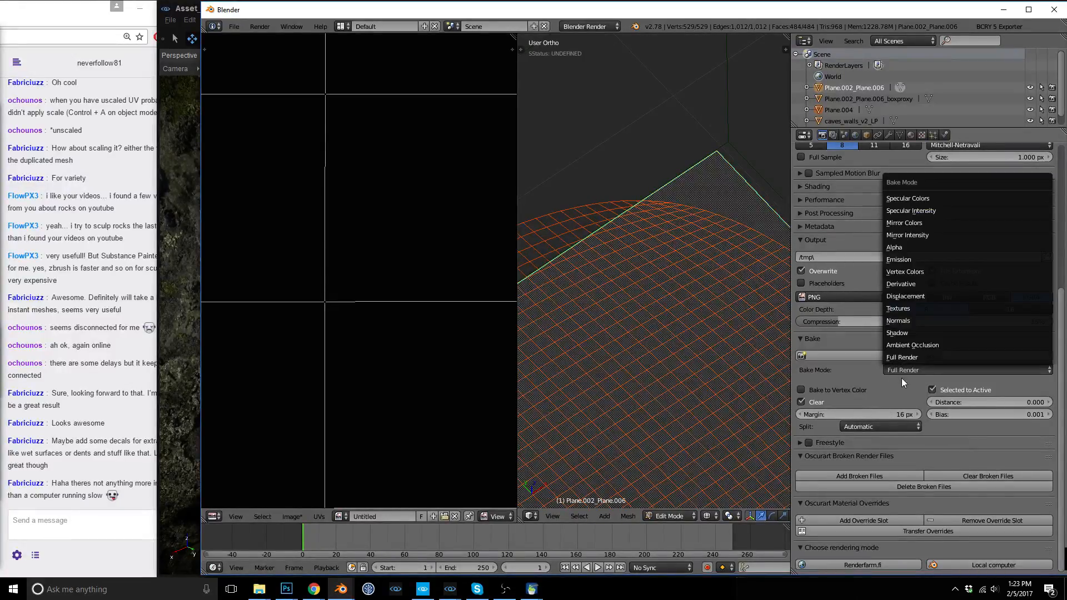
left_click(926, 295)
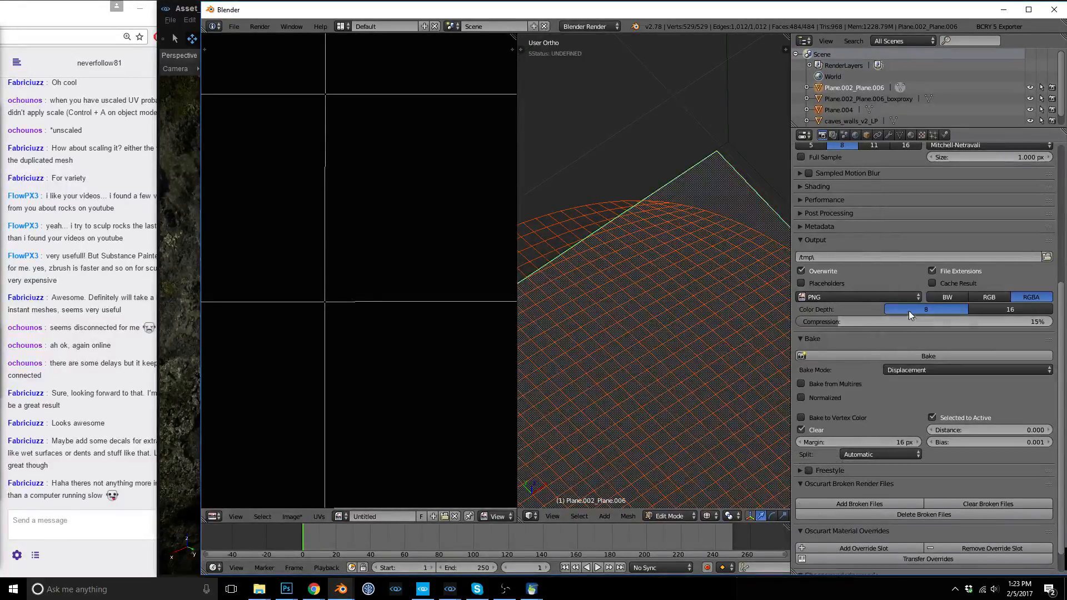
left_click(909, 355)
Save the baked displacement image as floor_blend in the caves folder, as a PNG with 16-bit color depth.
scroll(433, 307, "down", 5)
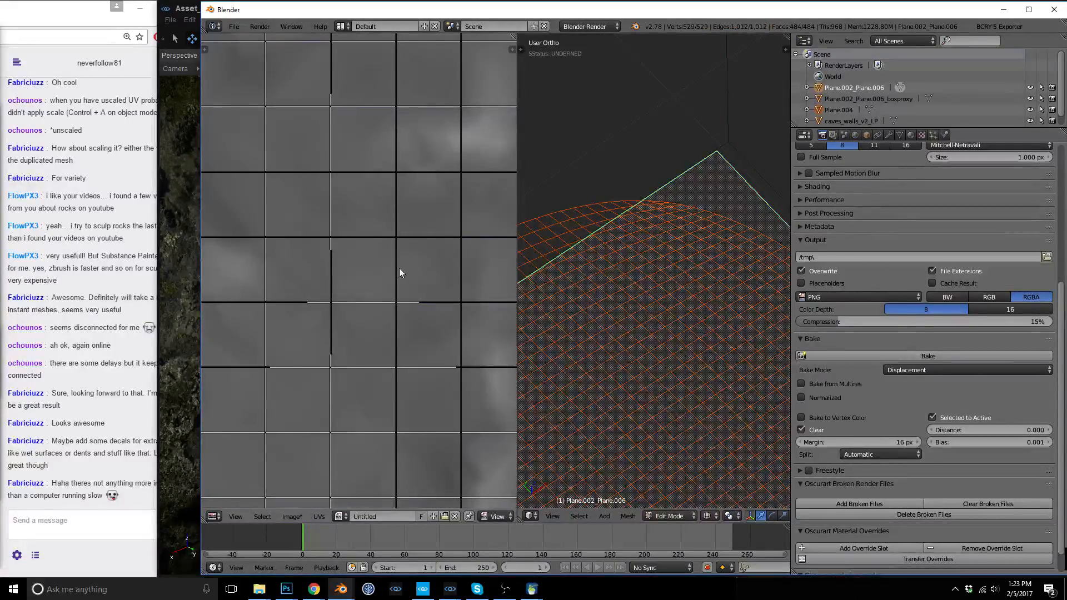
scroll(400, 273, "down", 4)
left_click(292, 516)
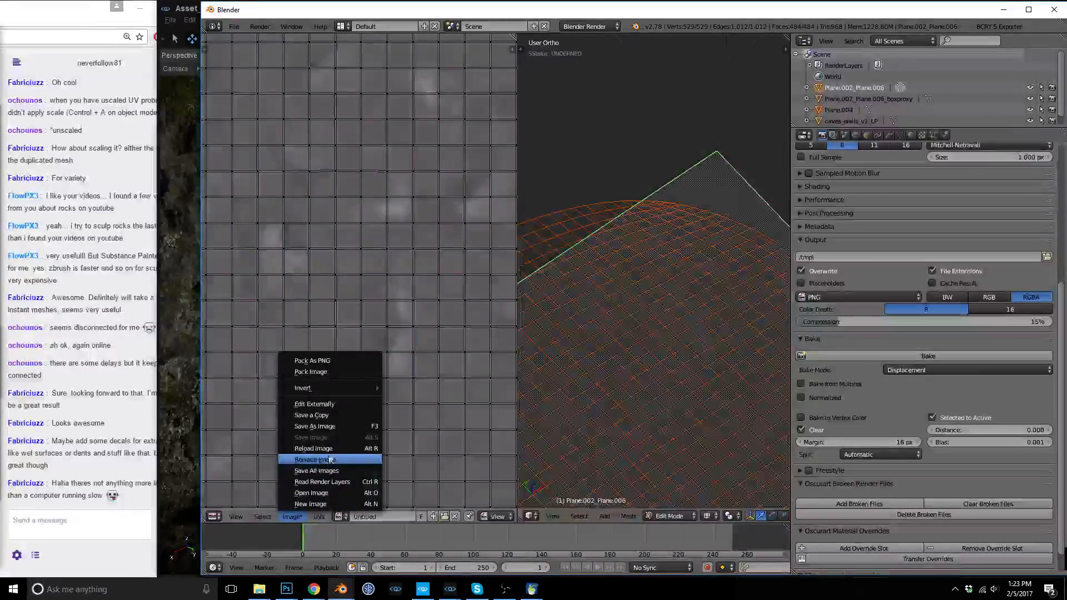
left_click(314, 427)
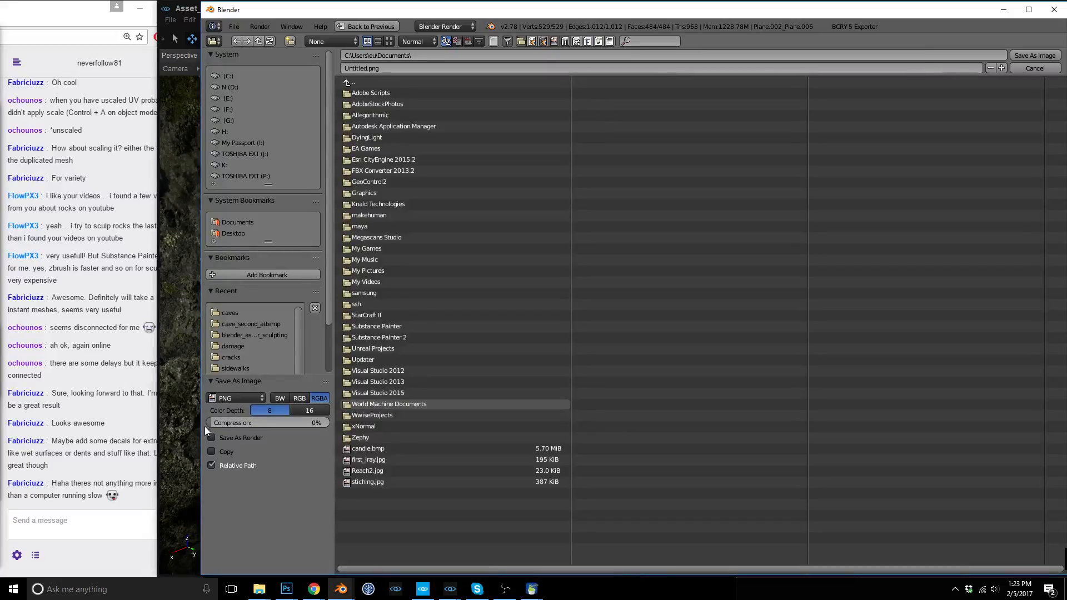
left_click(312, 409)
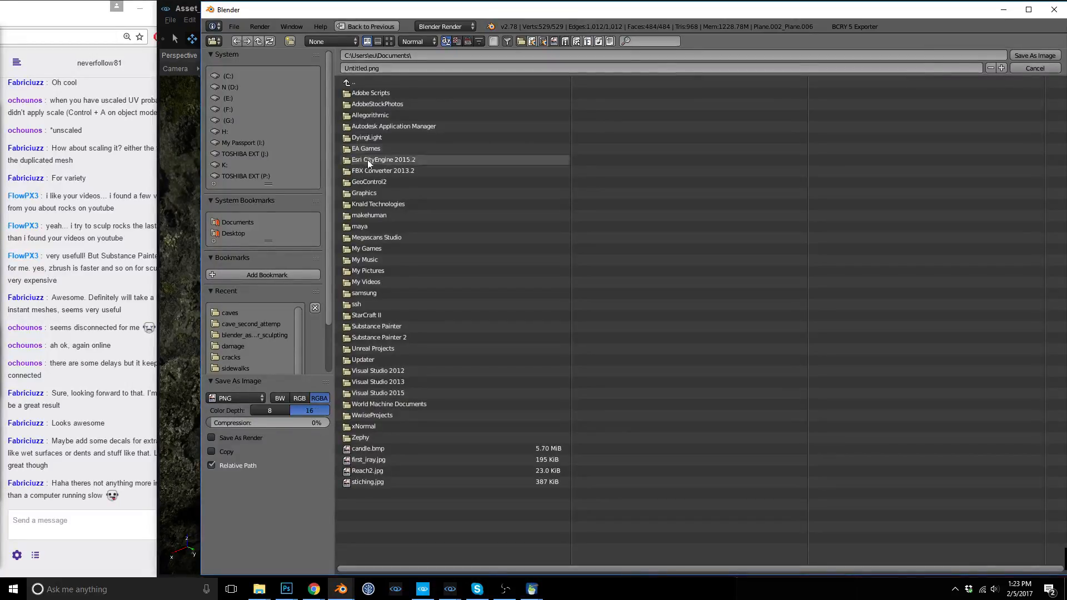
left_click(229, 313)
left_click(392, 68)
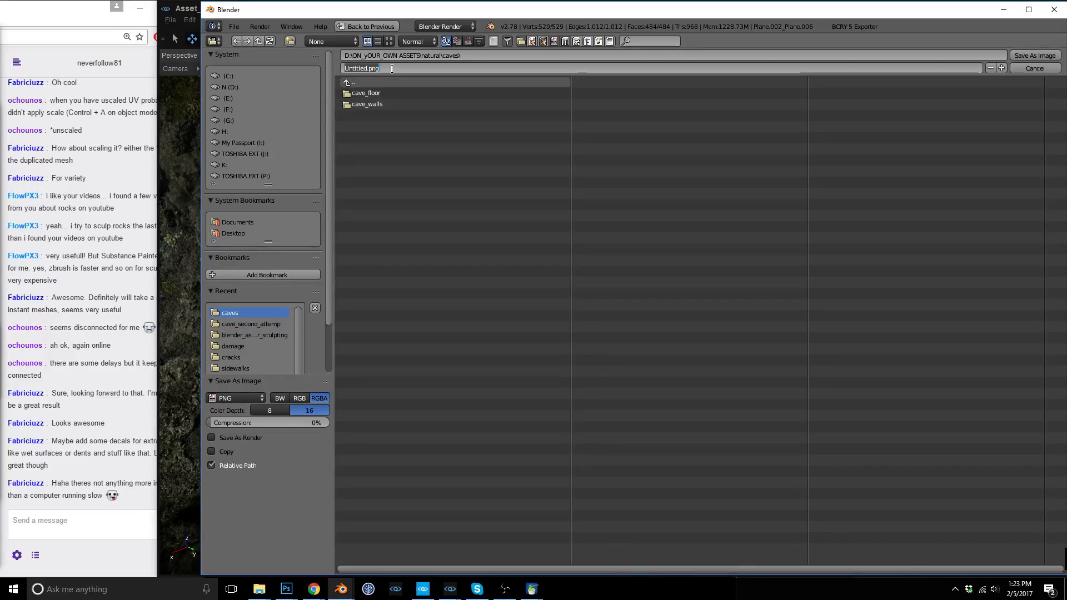
type("floor_blend")
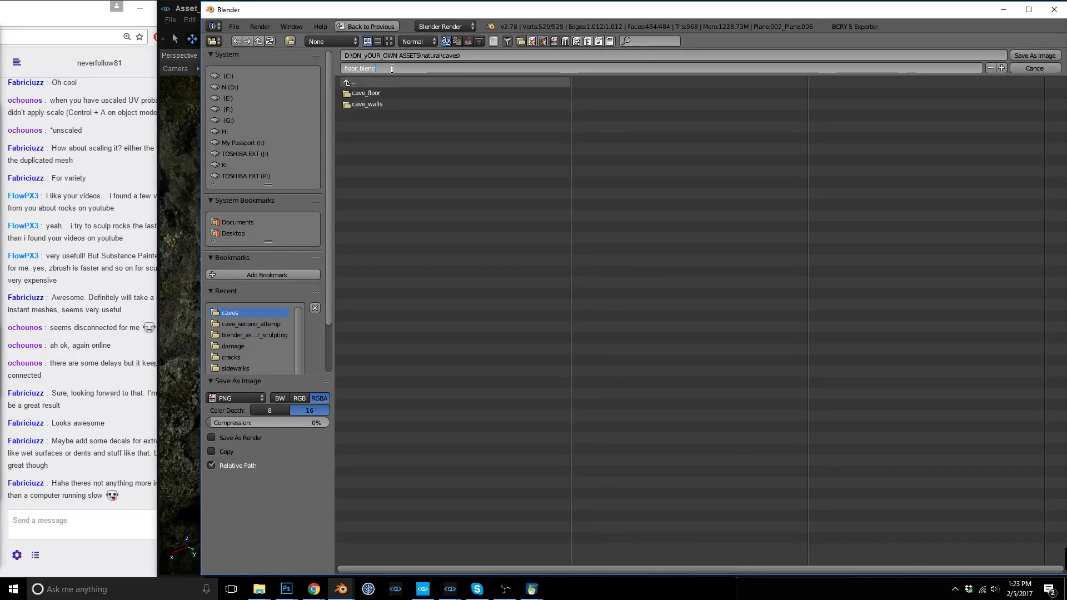
left_click(1025, 56)
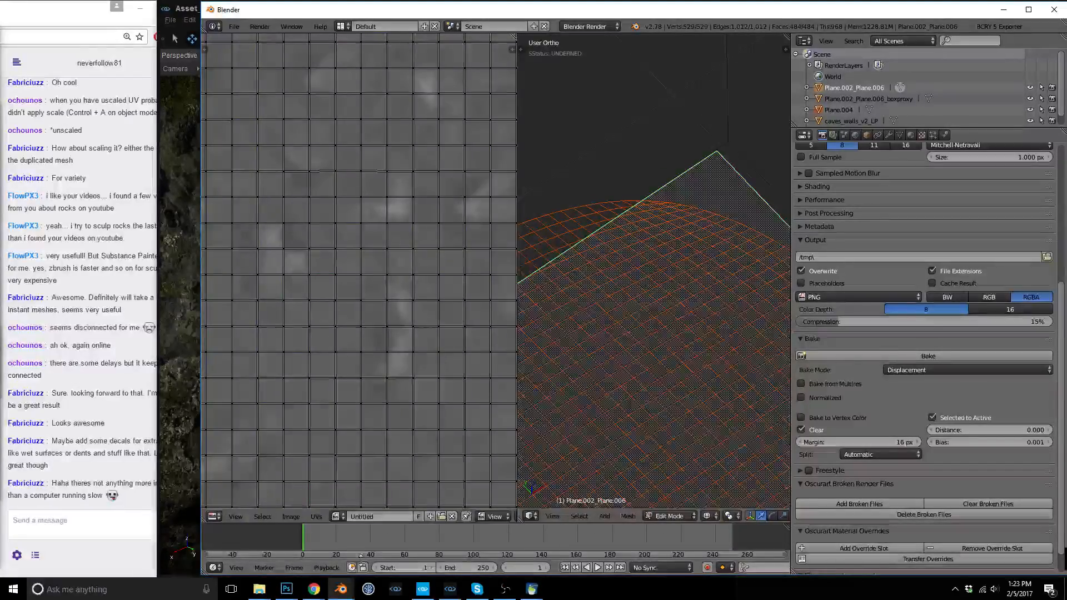
Switch to File Explorer and open the caves folder containing floor_blend.png.
mouse_move(269, 590)
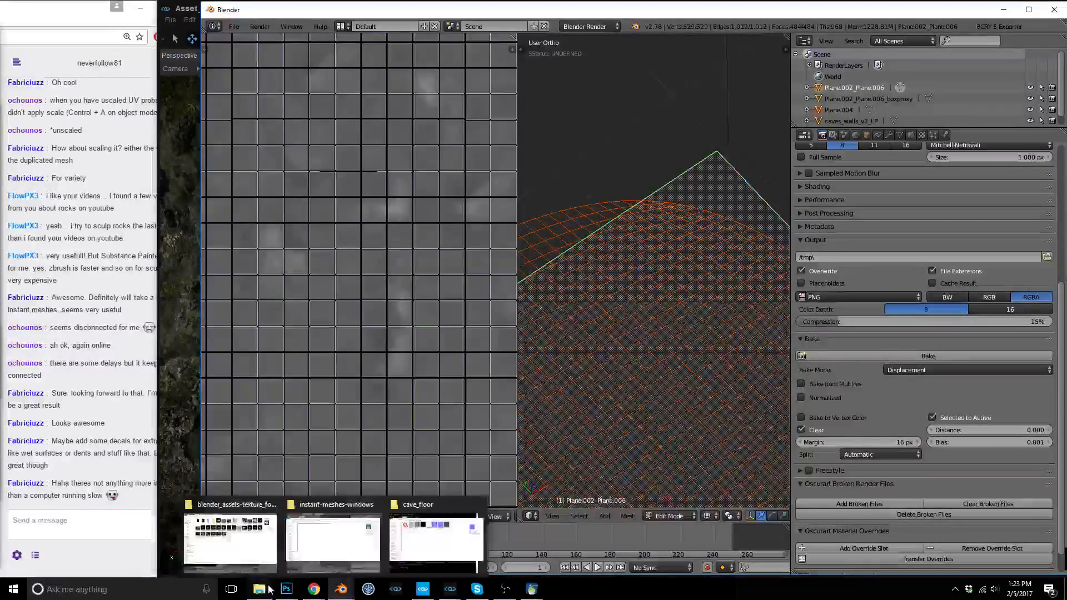
left_click(269, 589)
mouse_move(259, 589)
mouse_move(249, 535)
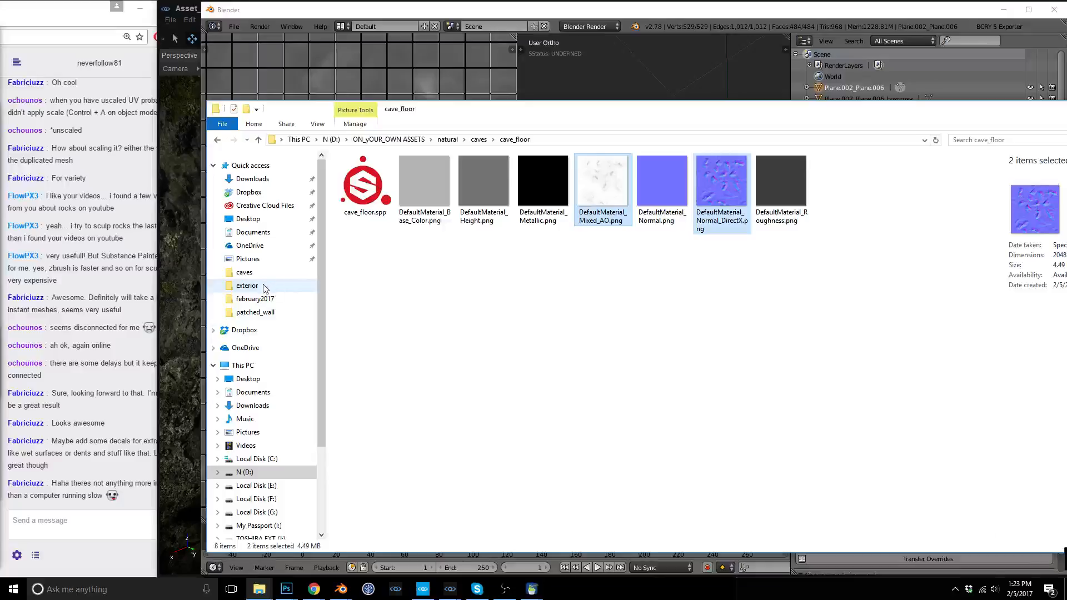
left_click(257, 278)
Browse to the project's cave folder under Asset_Zoo\Assets\Objects\natural.
left_click(249, 286)
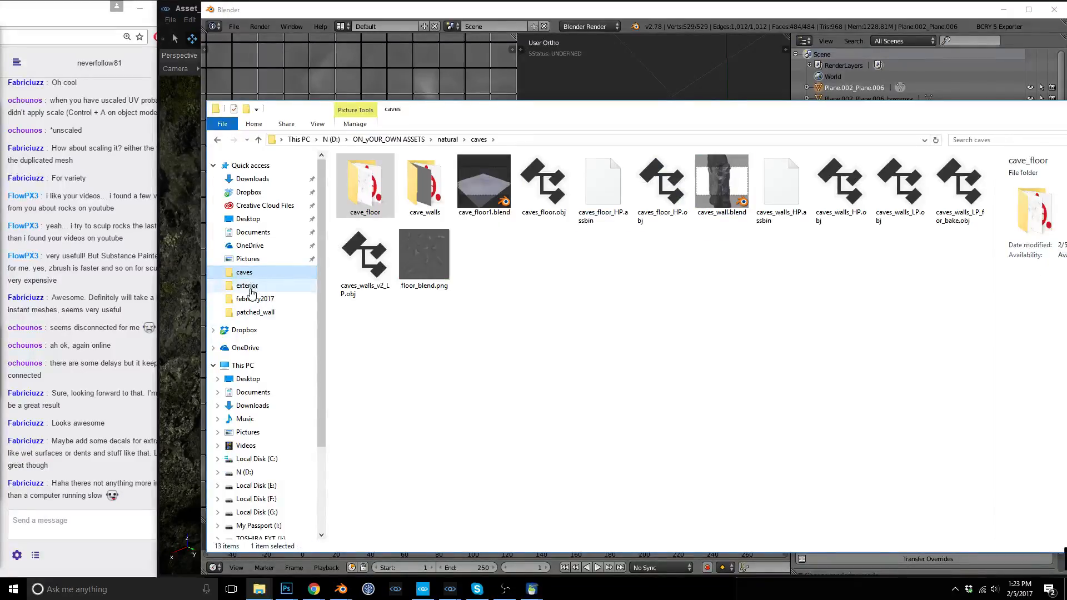
left_click(607, 137)
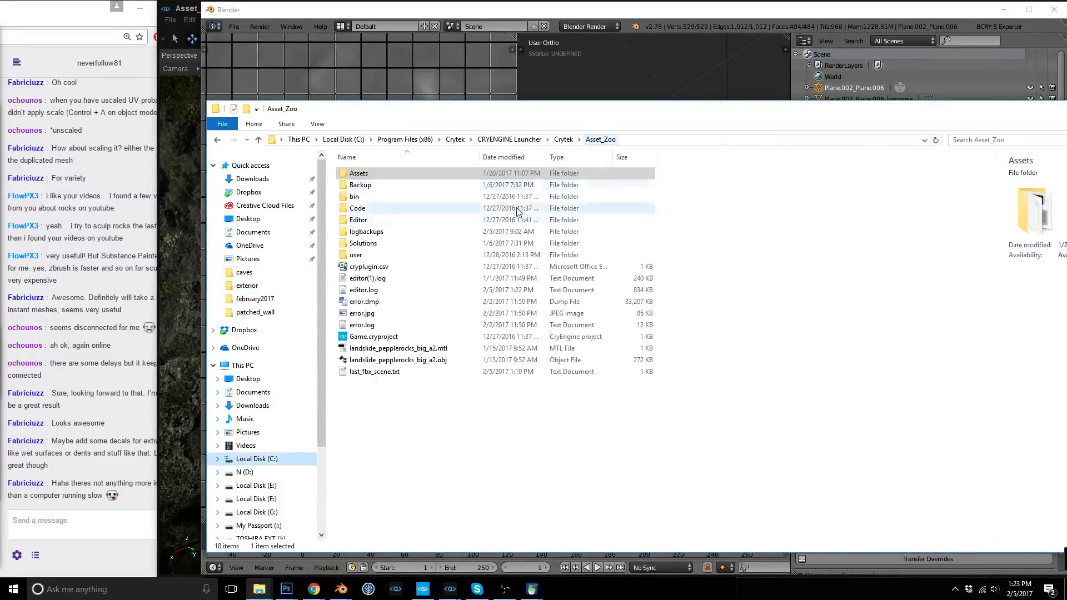
double_click(372, 174)
double_click(378, 257)
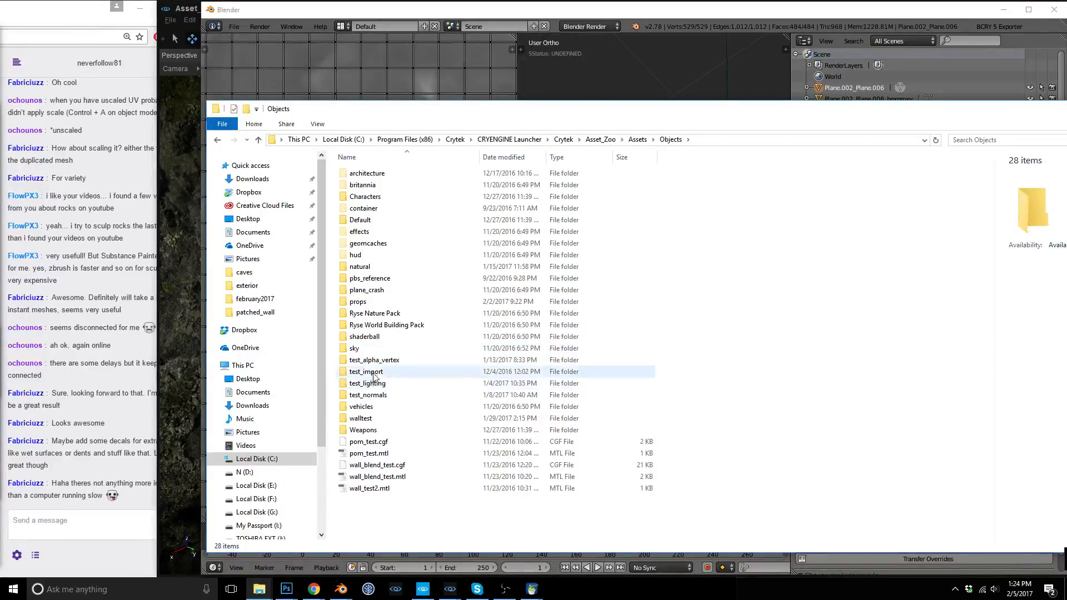
double_click(372, 272)
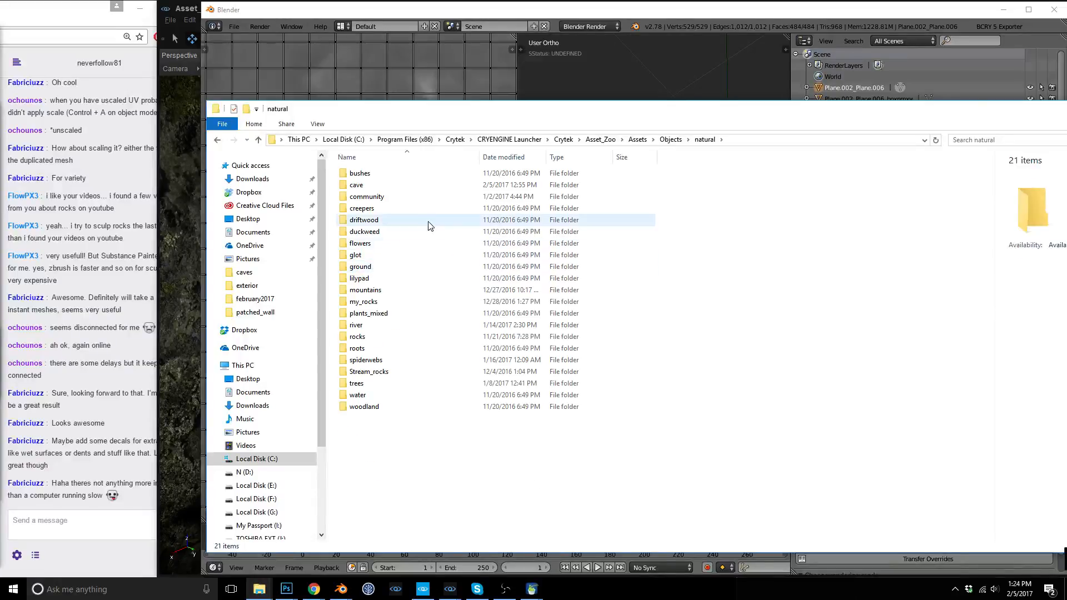
double_click(369, 187)
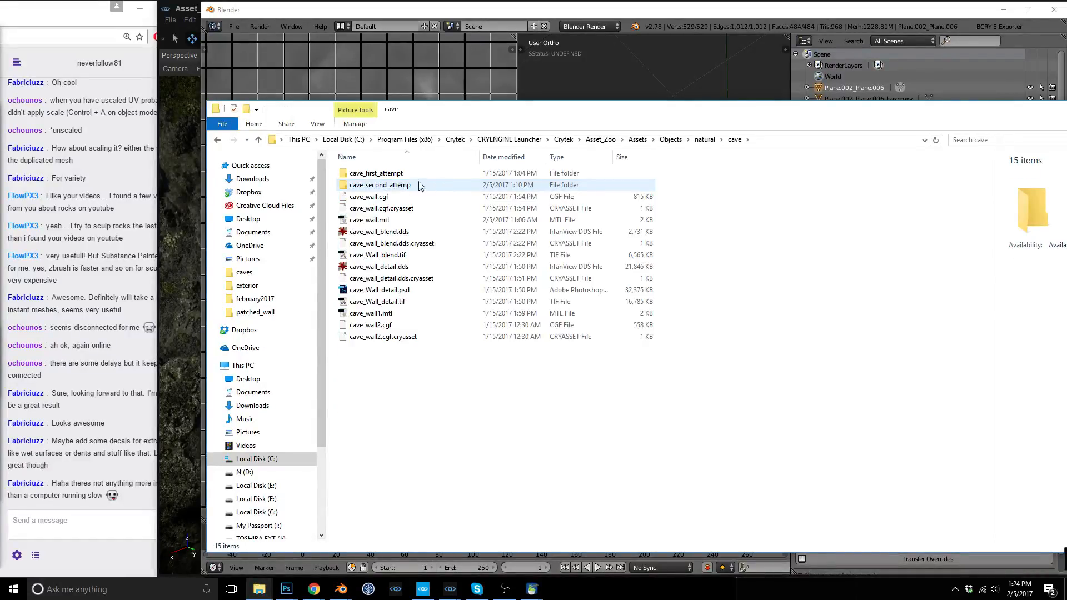
Save the baked displacement image from Blender as floor_blend.png in the project's cave_second_attemp folder, as an 8-bit RGBA PNG.
double_click(390, 186)
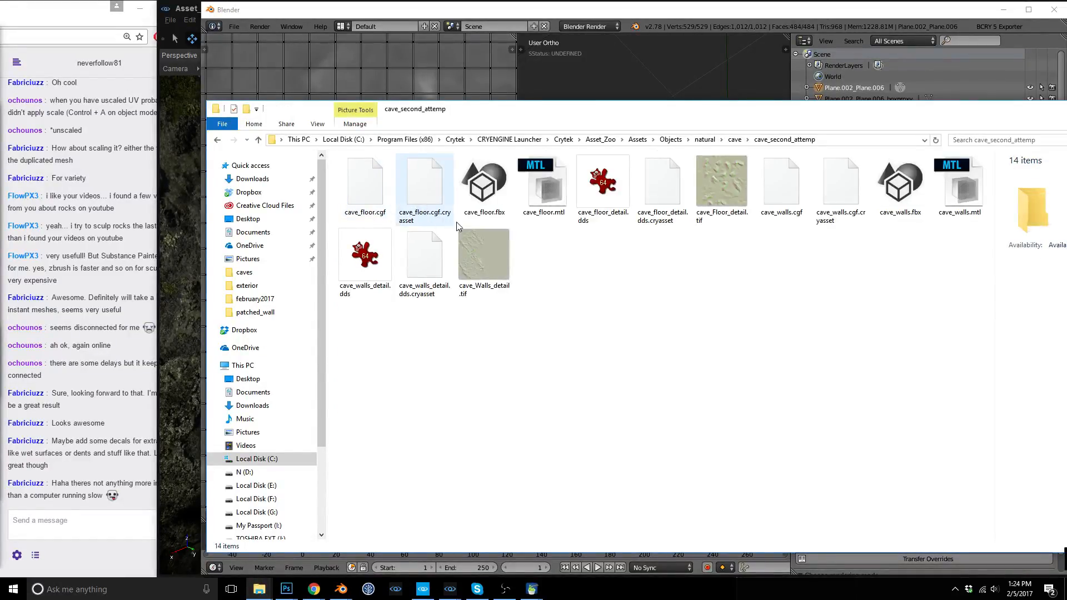
left_click(735, 140)
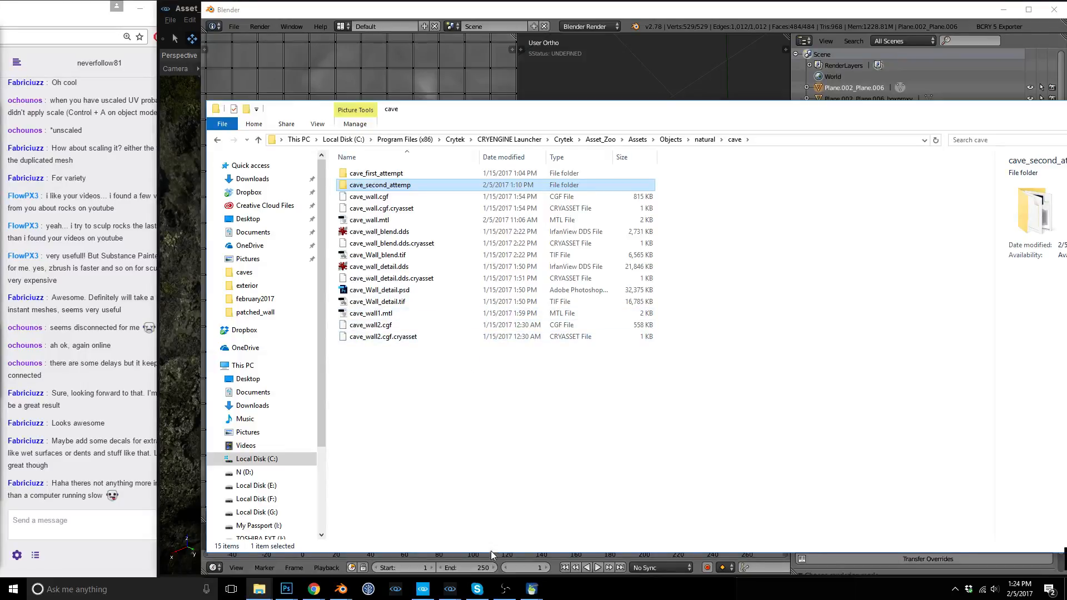
left_click(429, 11)
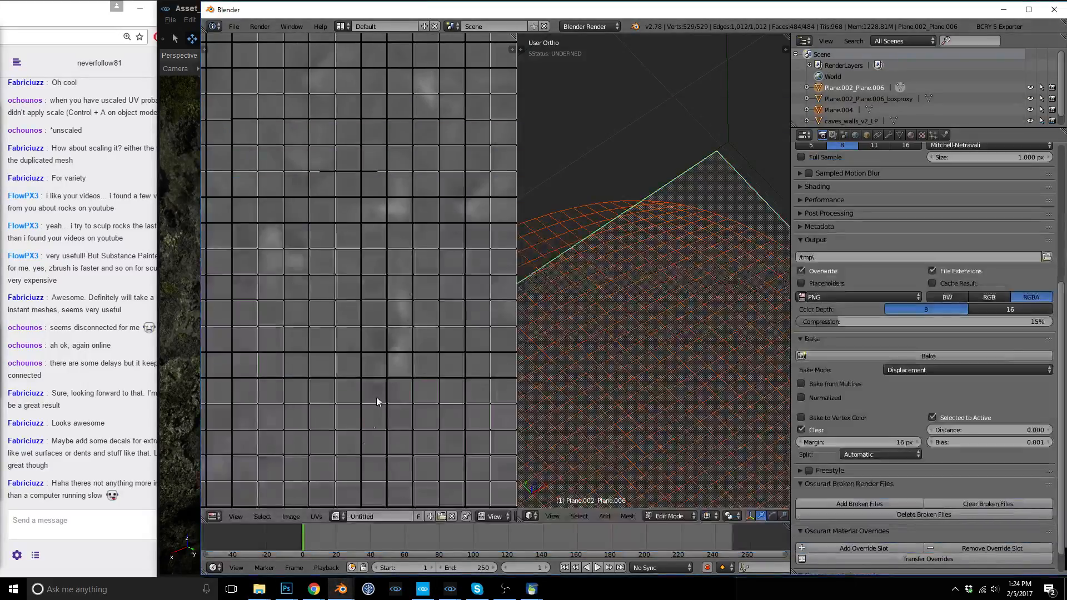
left_click(289, 517)
left_click(333, 427)
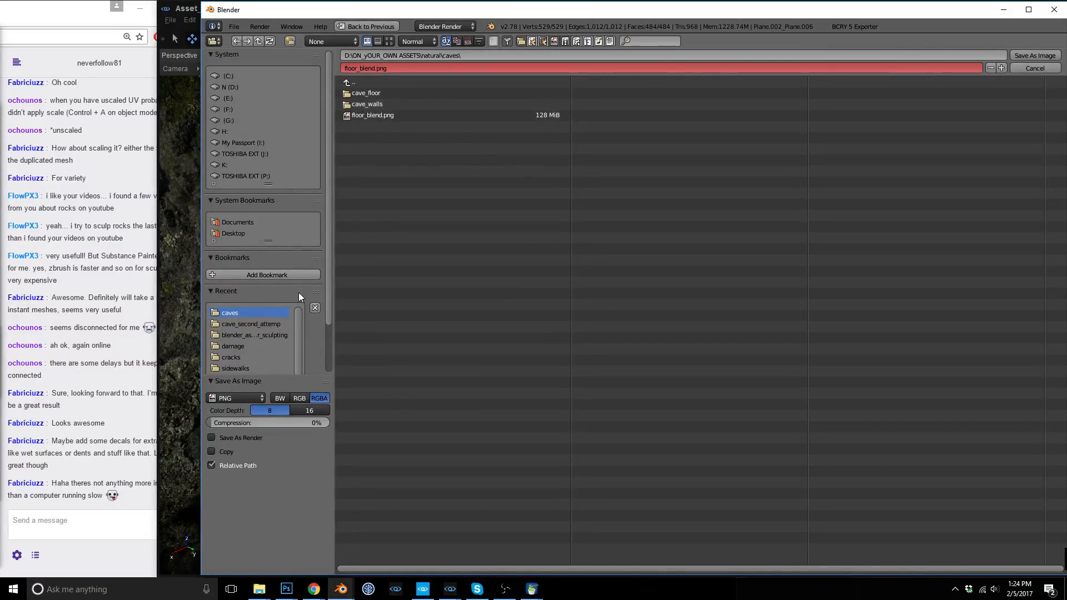
left_click(259, 324)
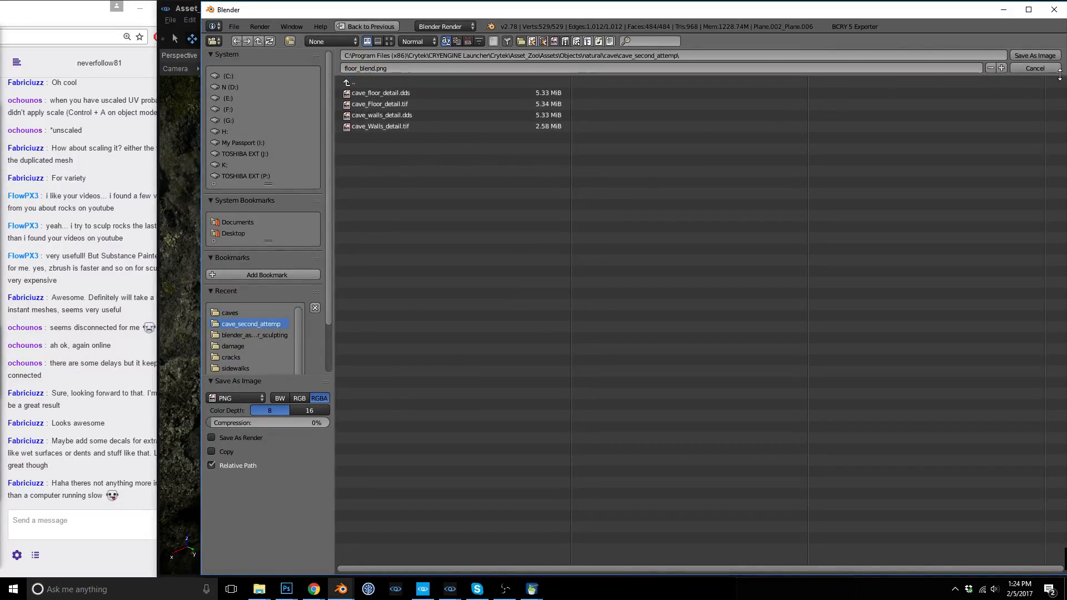
left_click(1038, 57)
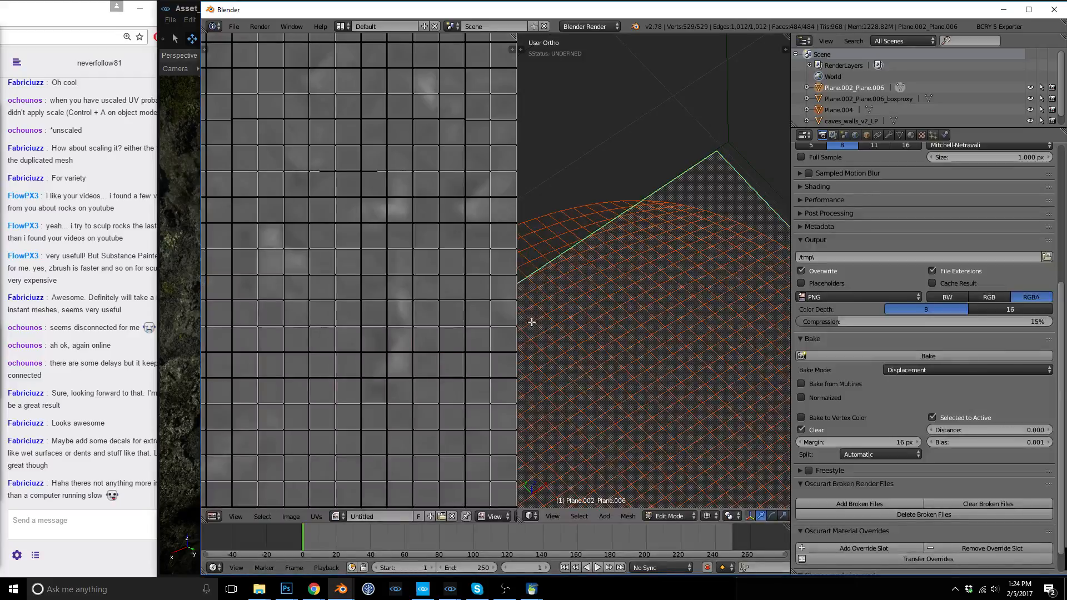
Switch to File Explorer, open the cave_second_attemp folder and select floor_blend.png.
left_click(259, 589)
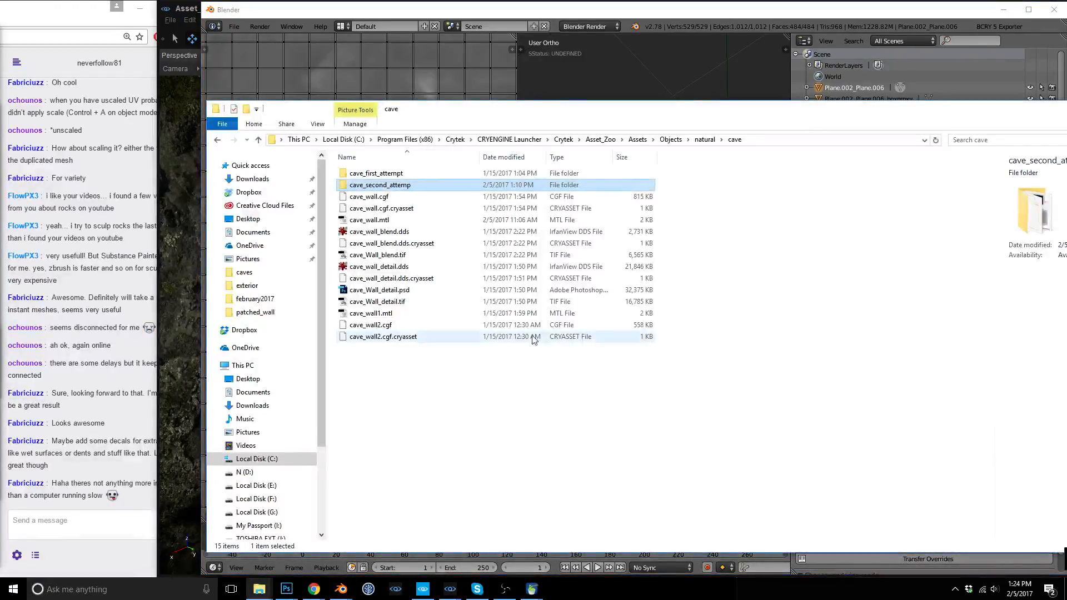
double_click(413, 186)
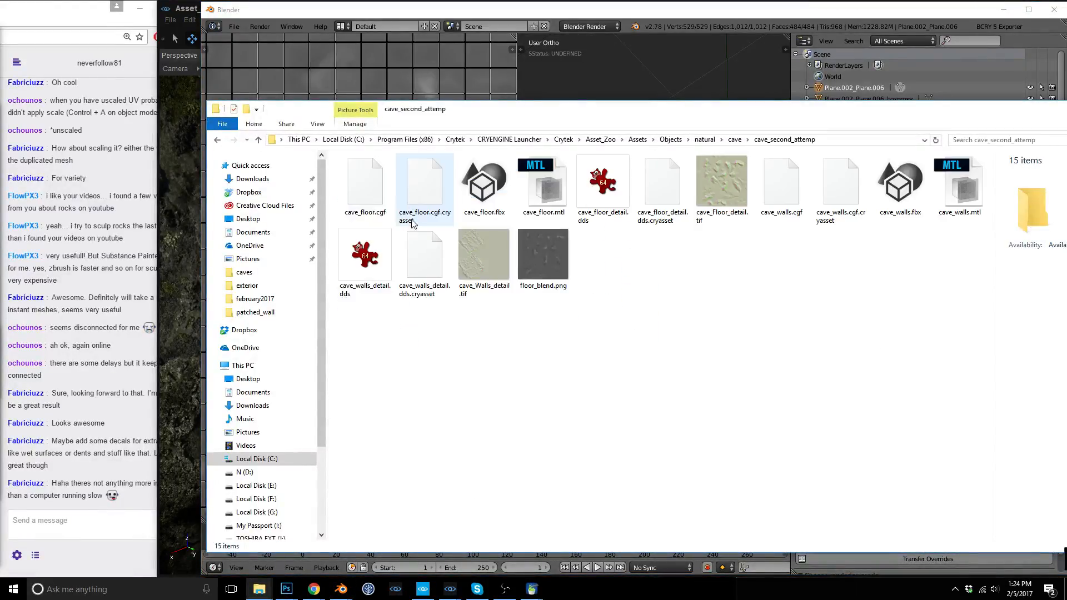
left_click(550, 255)
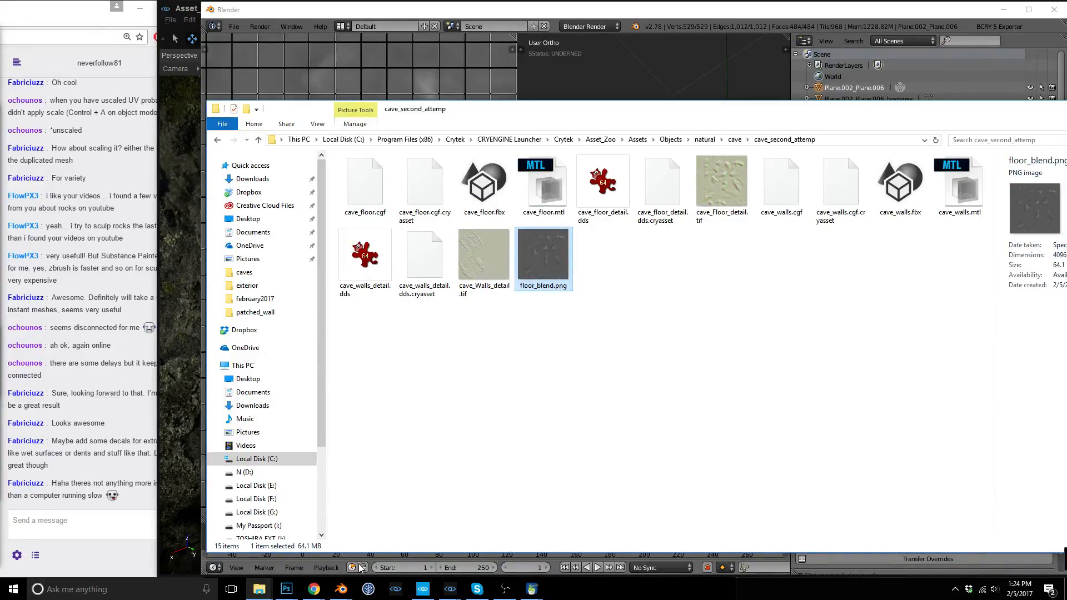
Switch to Photoshop, move its window clear of the folder and close the cave_Floor_detail.tif document.
mouse_move(284, 589)
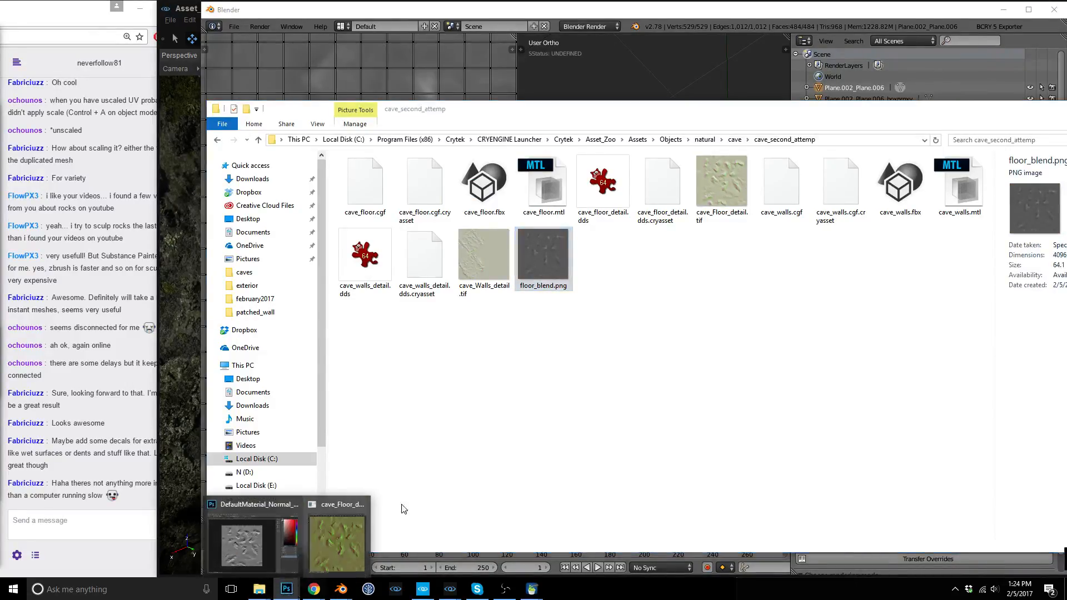
left_click(259, 536)
left_click_drag(592, 18, 936, 49)
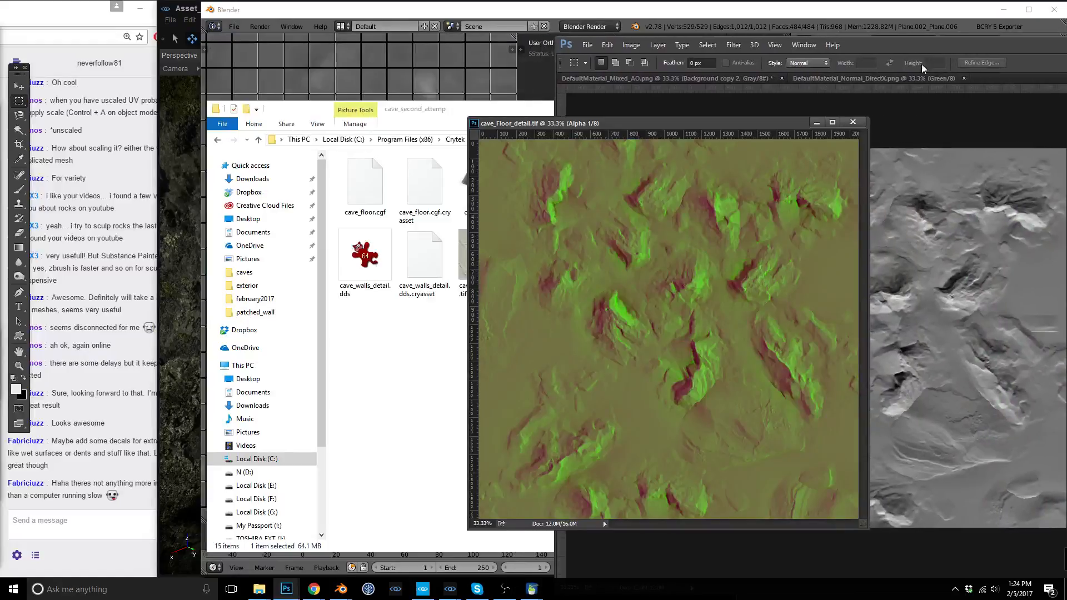
left_click_drag(678, 127, 692, 132)
key("ctrl+w")
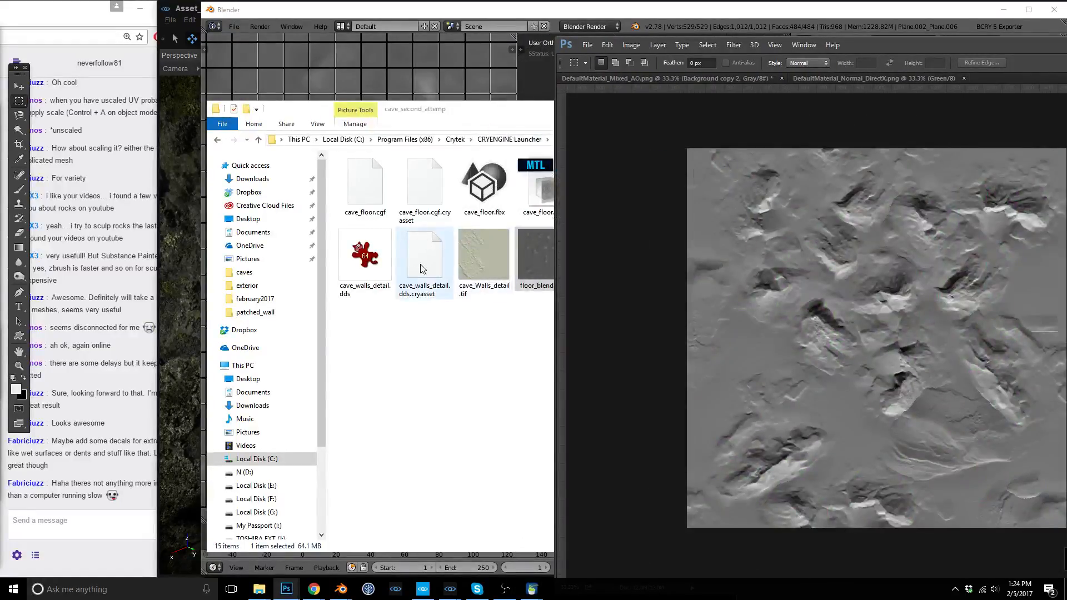
Open floor_blend.png from the folder in Photoshop and duplicate its layer.
left_click_drag(535, 259, 537, 14)
left_click(904, 312)
left_click(1005, 557)
key("ctrl+z")
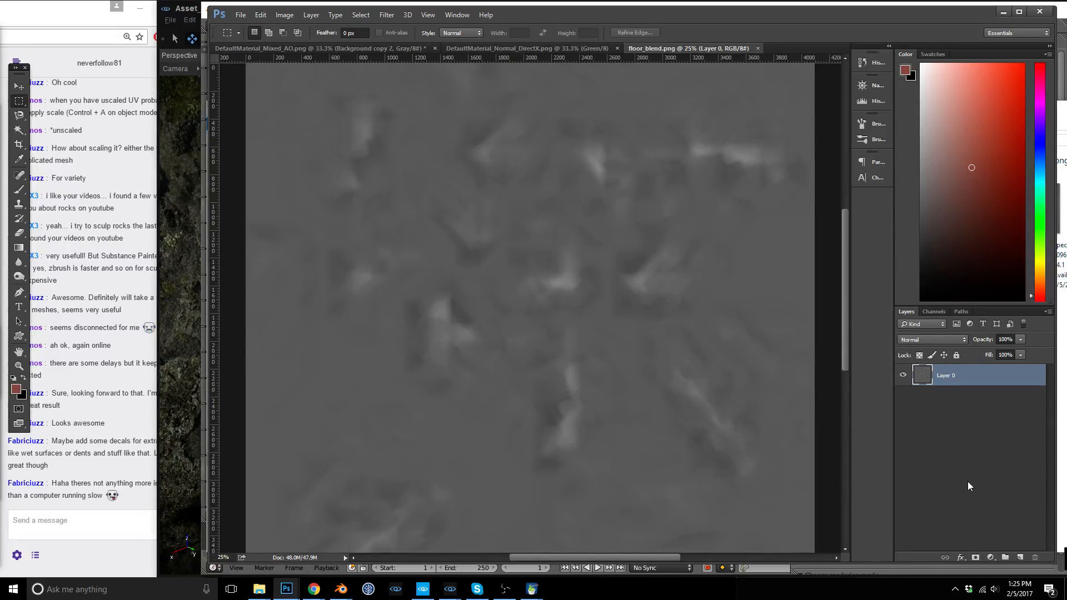
key("ctrl+j")
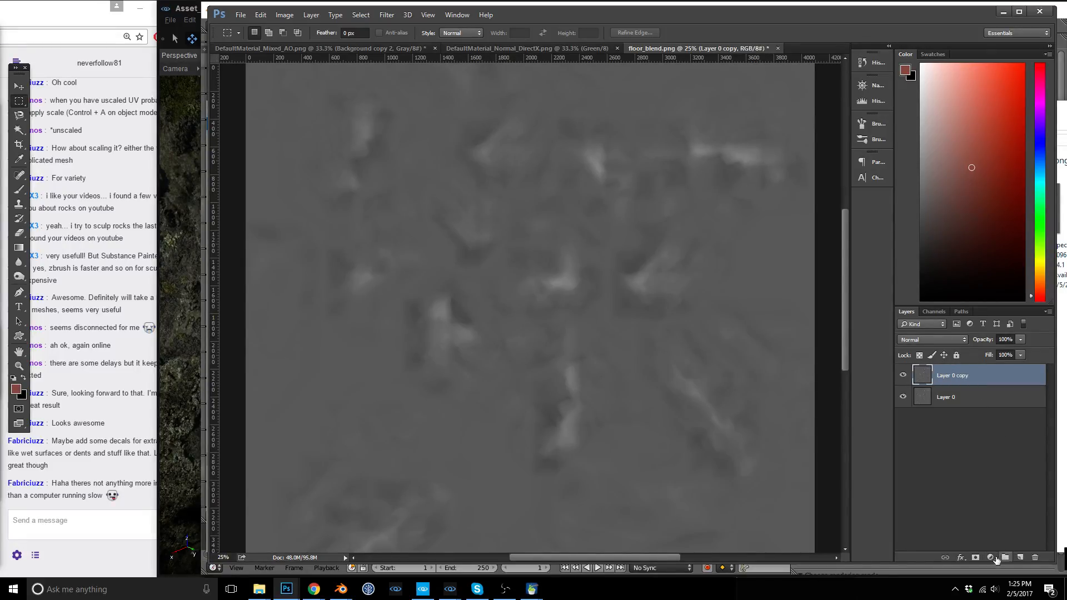
Try a Levels adjustment layer that increases the displacement map's contrast, check it close up, and hide it.
left_click(992, 557)
left_click(996, 372)
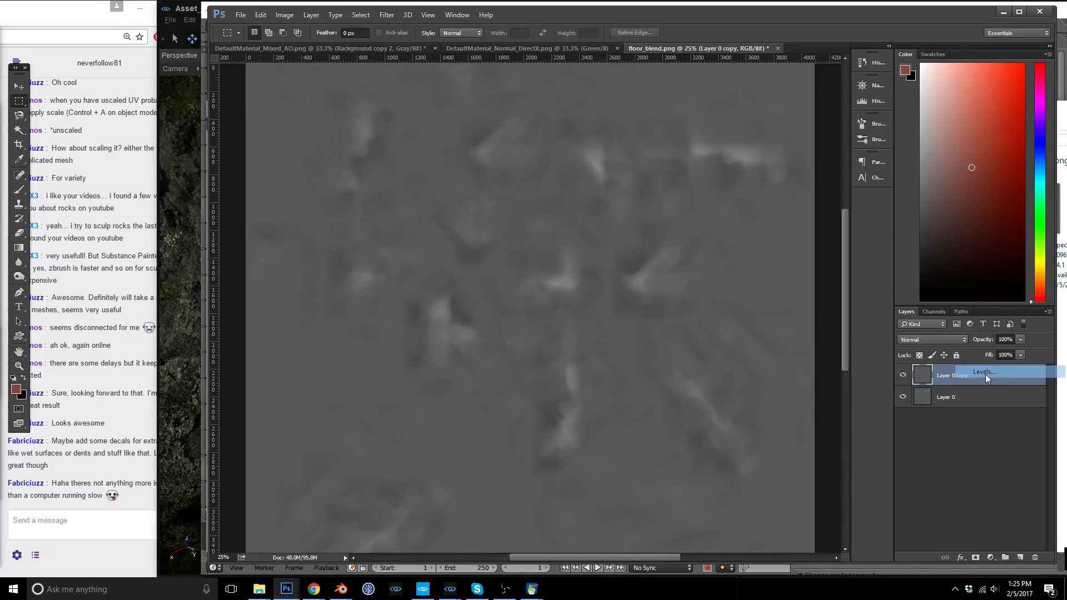
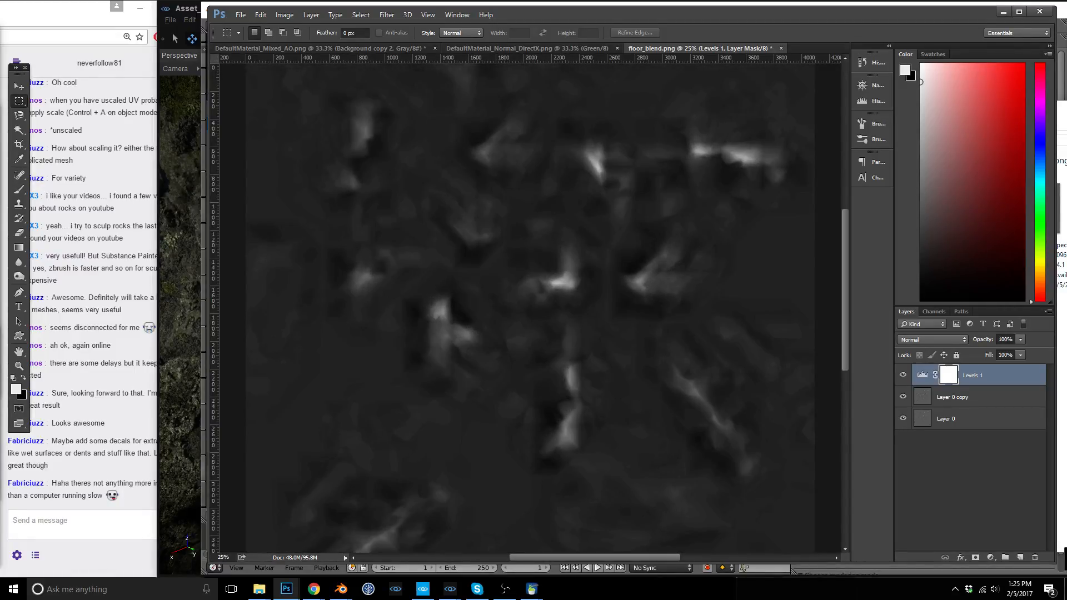
key("ctrl+plus")
key("ctrl+plus")
key("ctrl+plus")
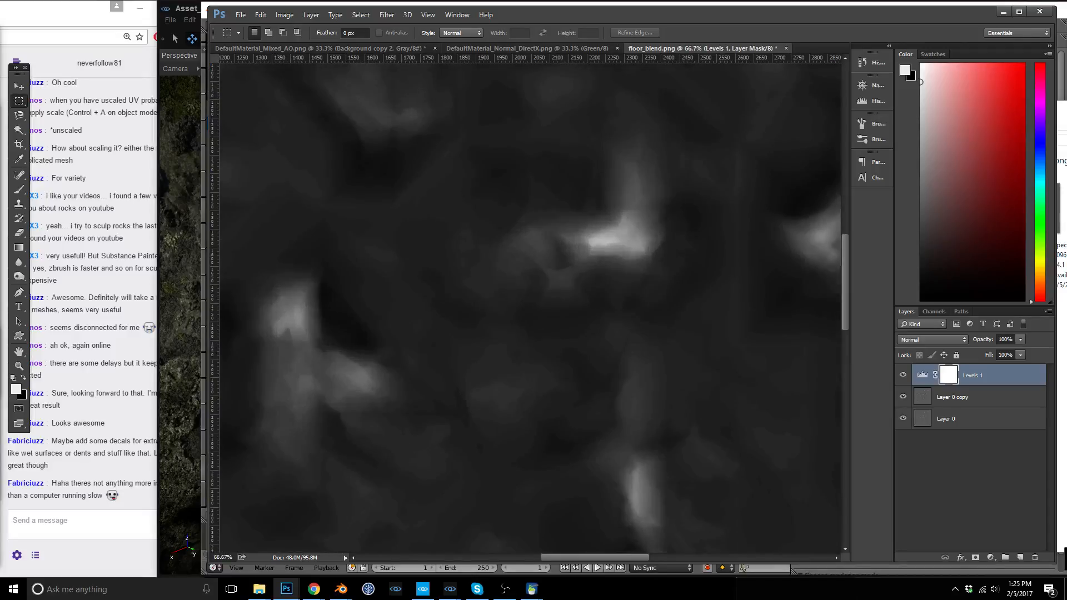
key("ctrl+plus")
key("ctrl+plus")
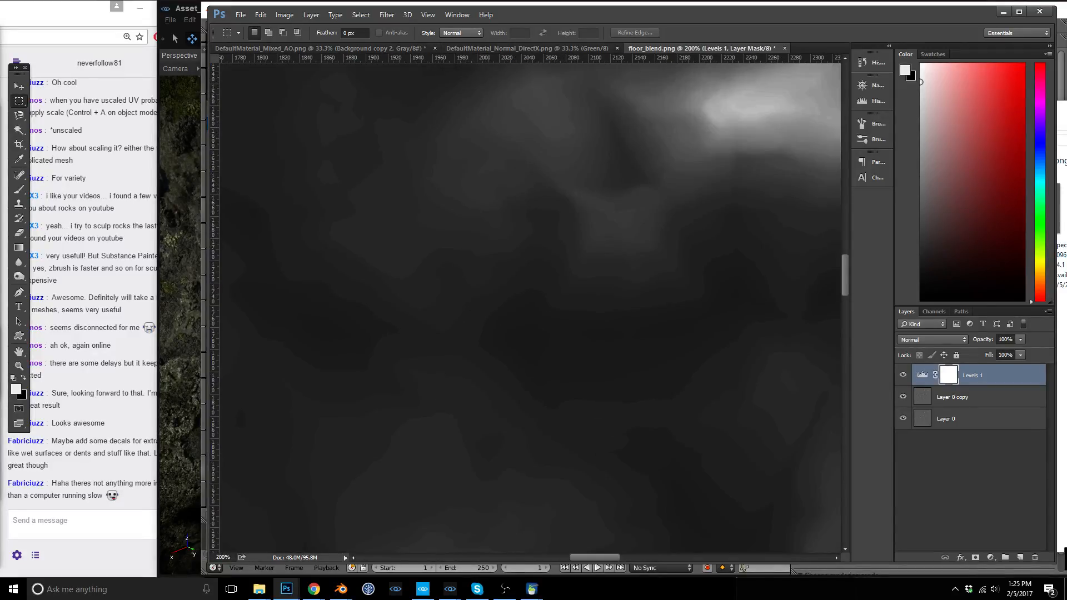
key("ctrl+minus")
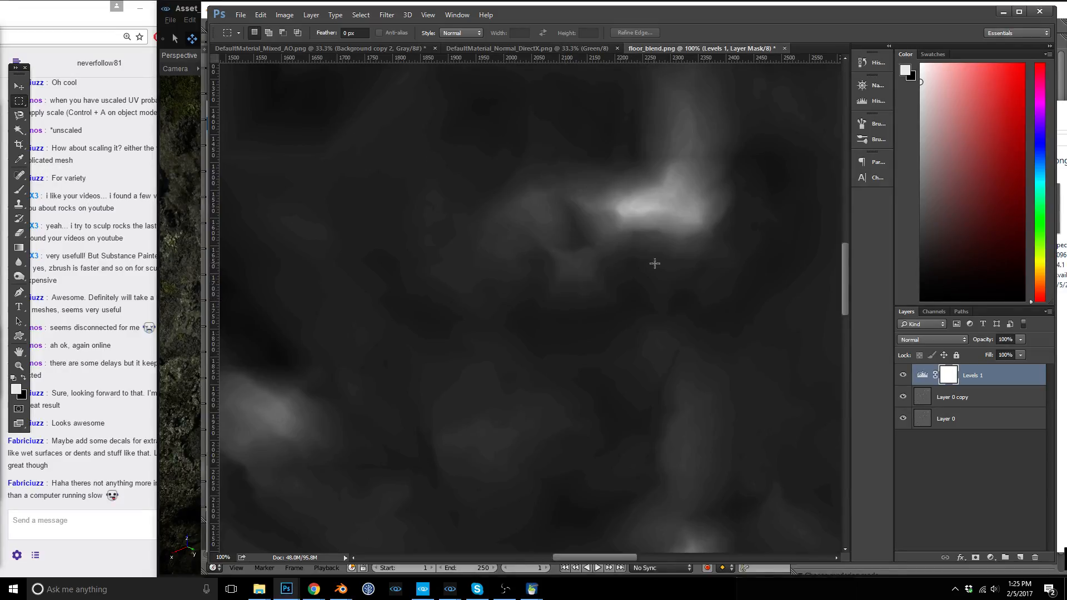
left_click(904, 376)
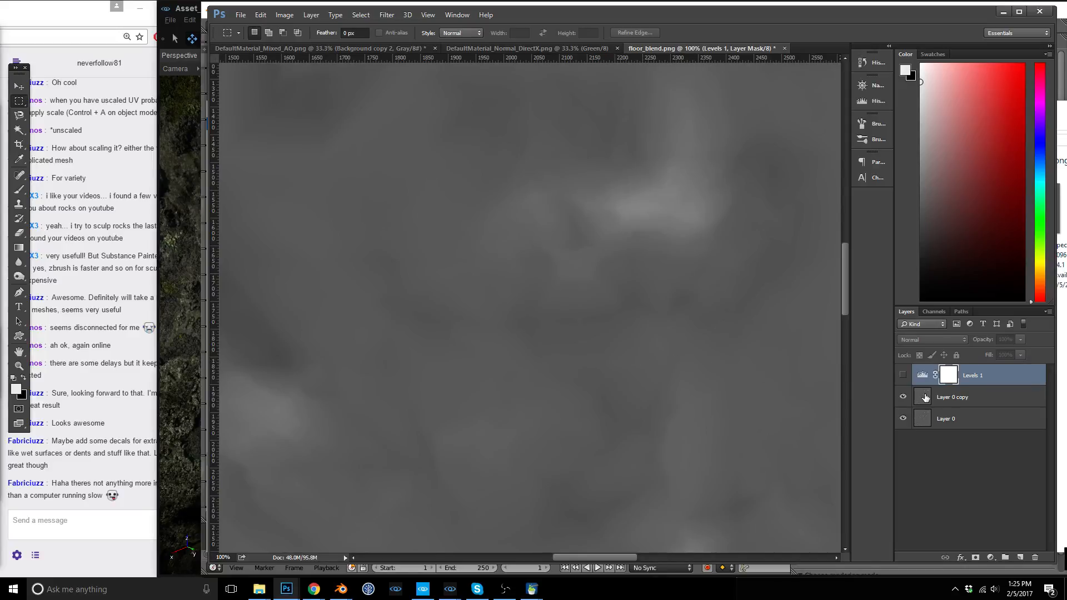
Apply Levels directly to Layer 0 copy with input levels of 91, 1.00 and 178.
left_click(925, 397)
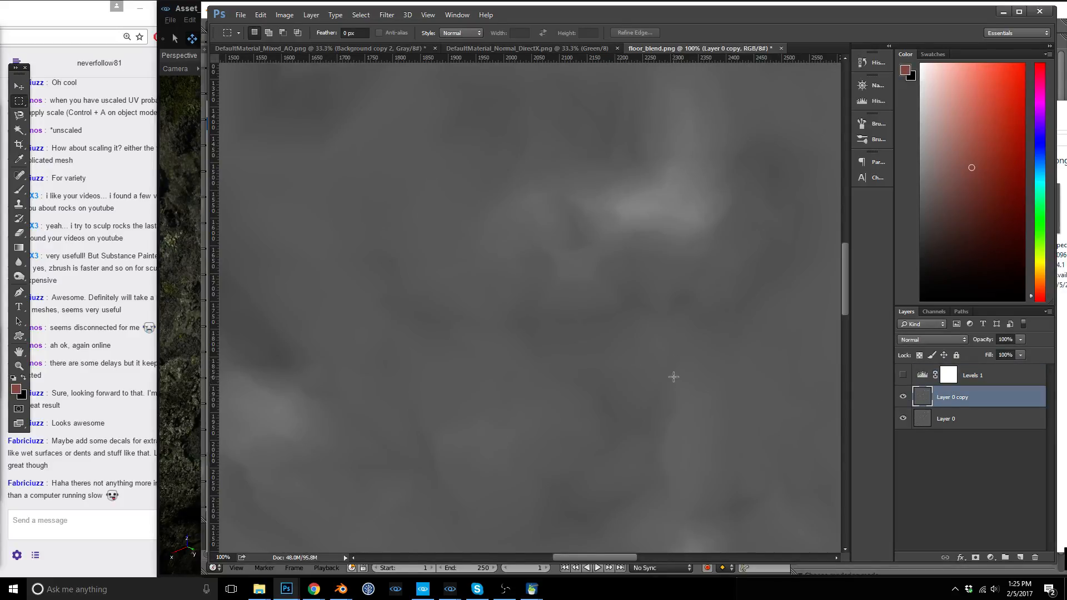
scroll(671, 376, "down", 4, "alt")
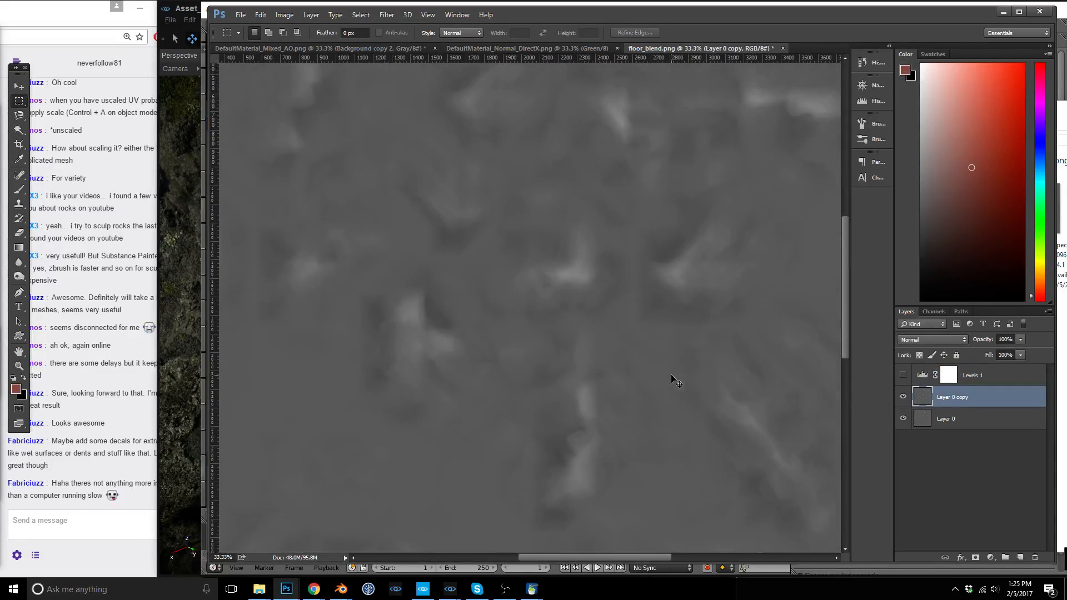
scroll(674, 378, "up", 2, "alt")
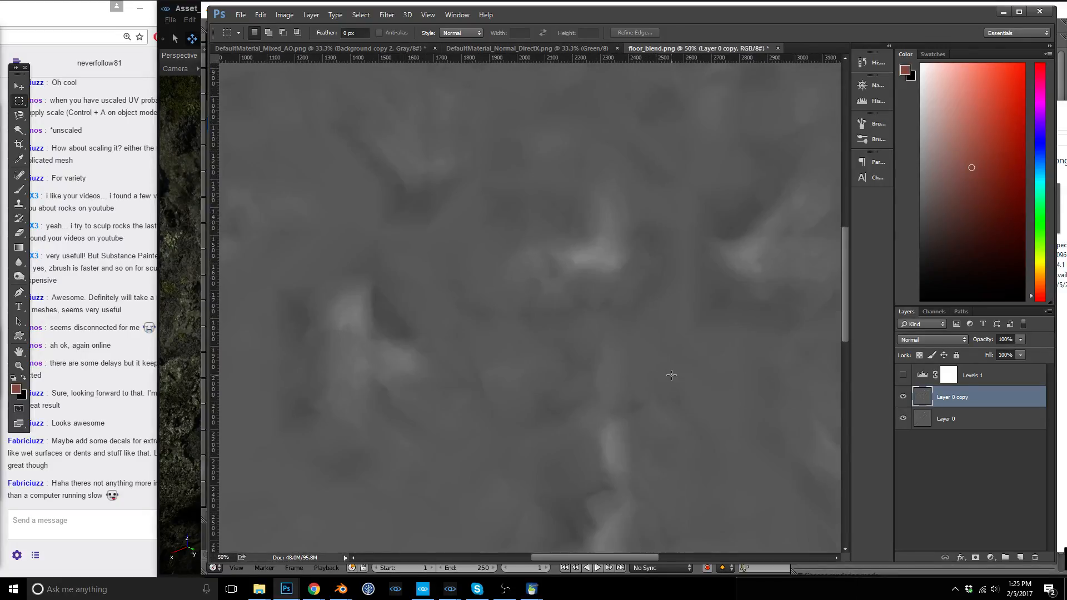
key("ctrl+l")
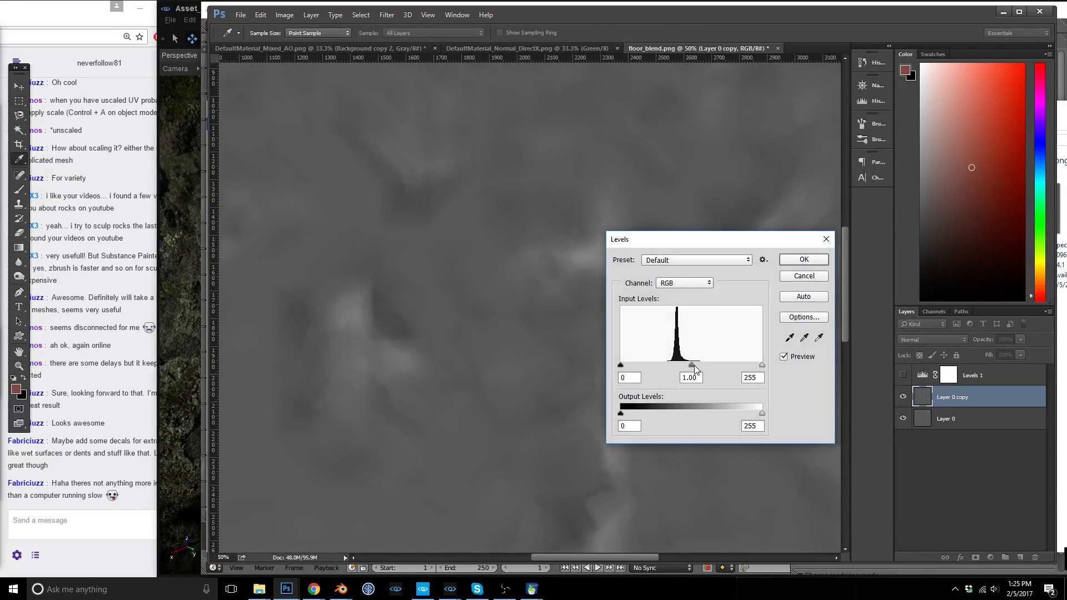
left_click_drag(694, 369, 728, 369)
left_click_drag(623, 368, 696, 368)
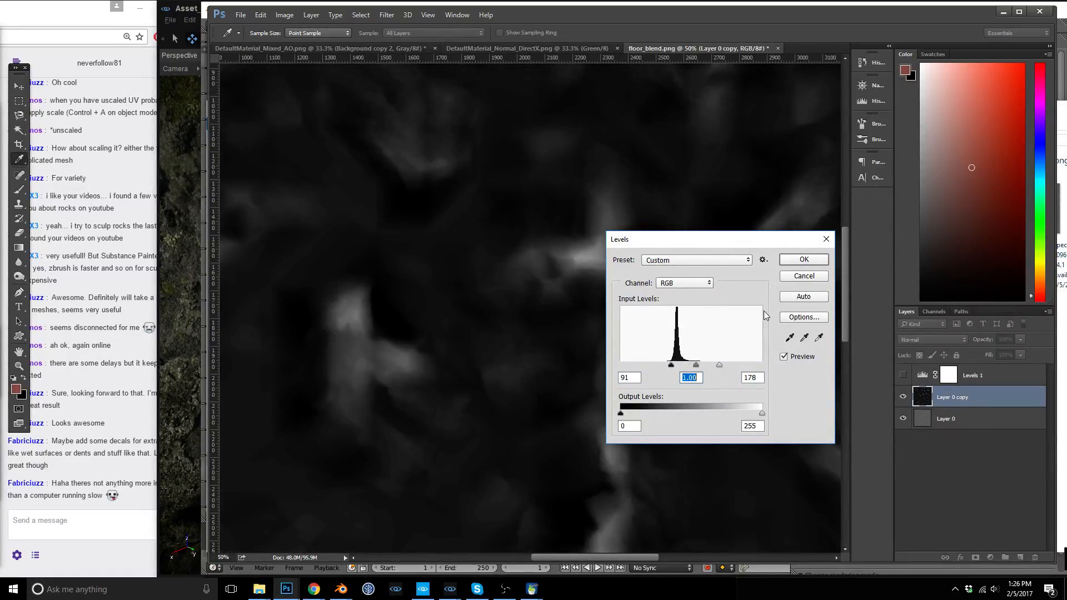
left_click(804, 260)
key("m")
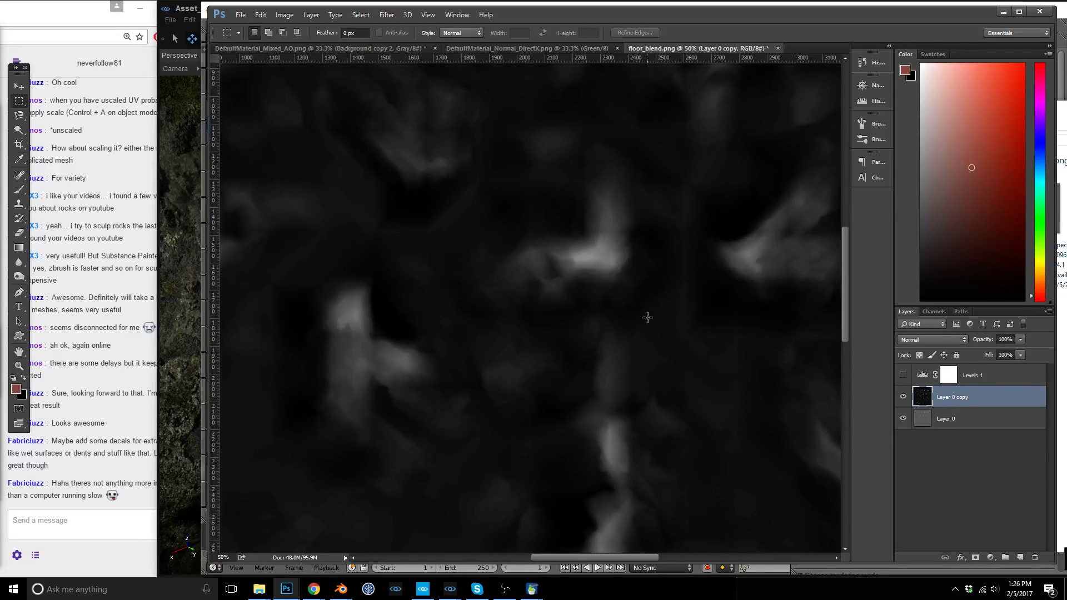
Soften Layer 0 copy with the Blur More filter, followed by a Gaussian Blur.
left_click(387, 15)
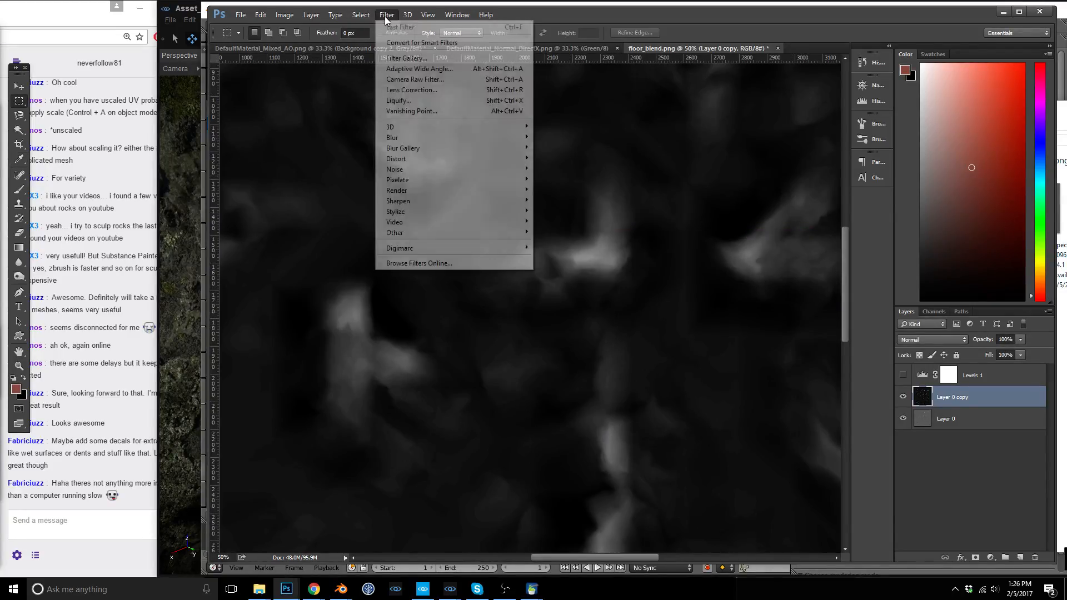
mouse_move(433, 139)
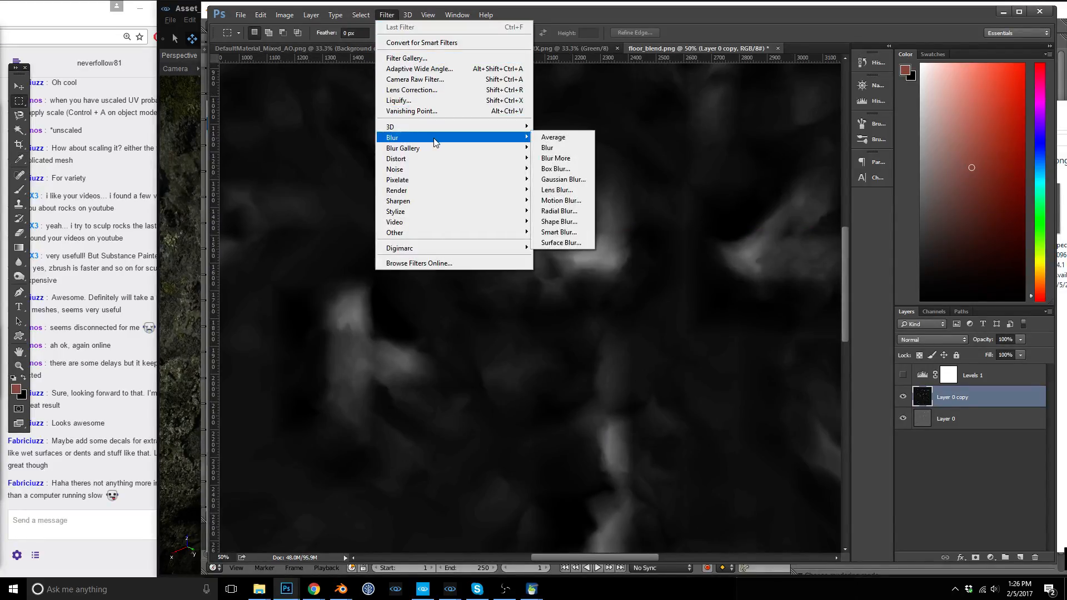
left_click(549, 156)
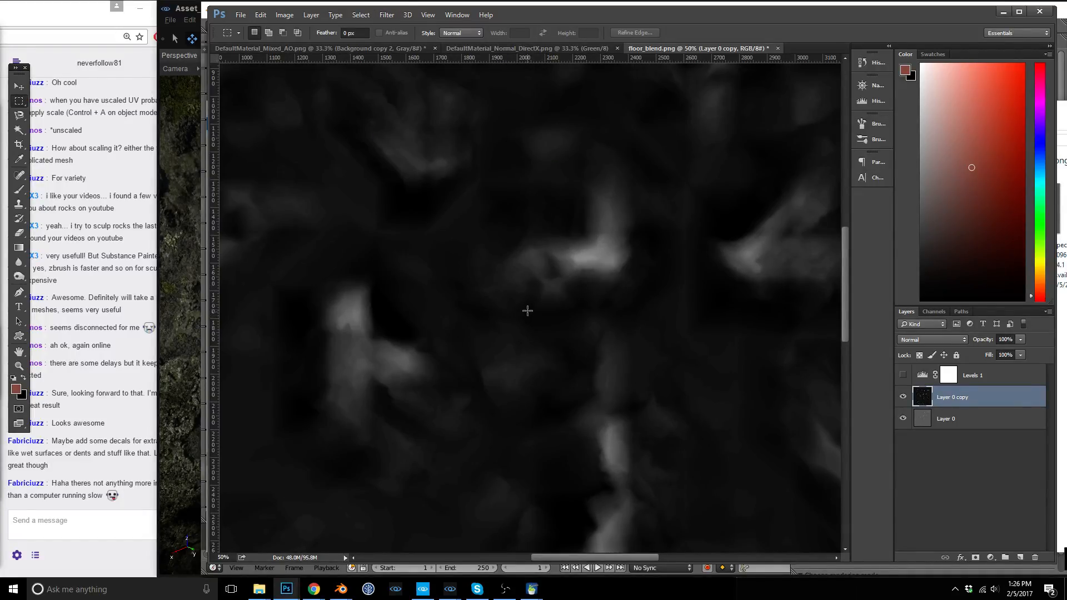
left_click(378, 16)
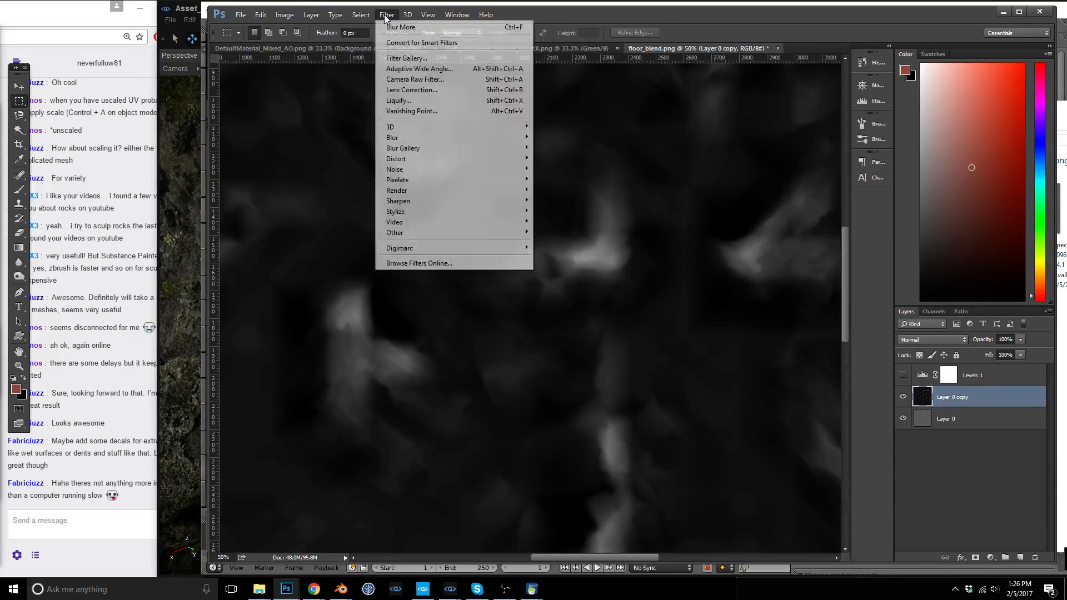
mouse_move(478, 152)
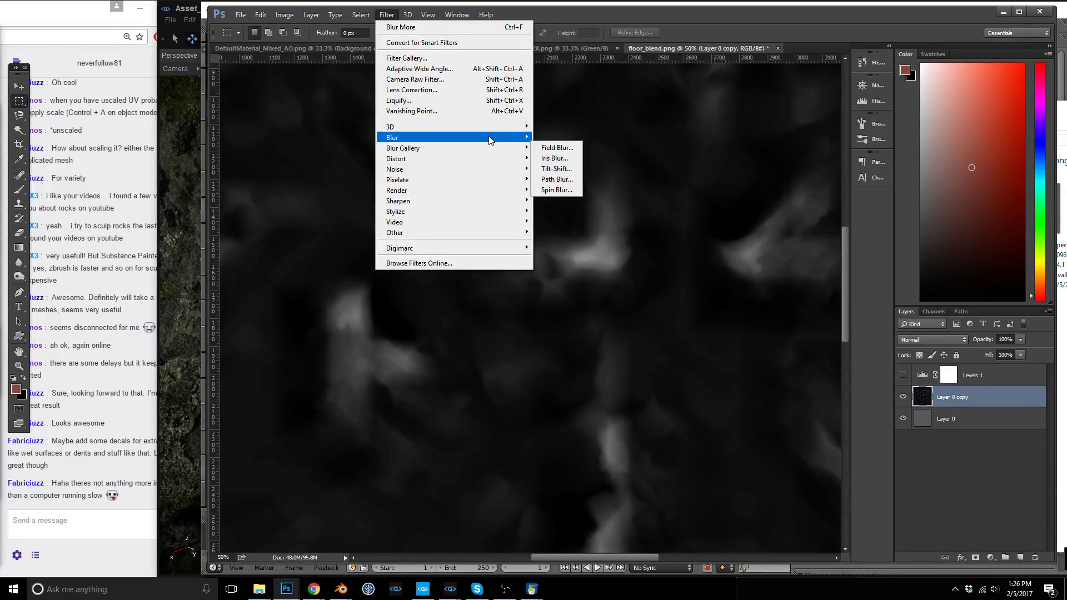
mouse_move(500, 137)
left_click(561, 179)
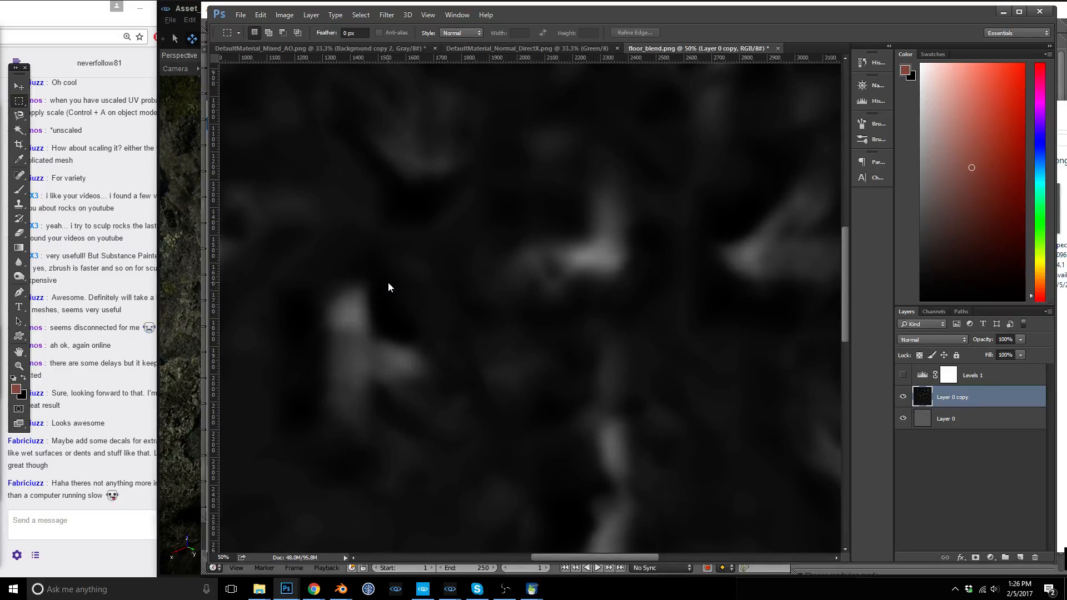
Save the image as floor_blend.tif in CryTIFPlugin format, lowering the pc output resolution to 2048 with the Albedo preset.
key("ctrl+shift+s")
left_click(287, 462)
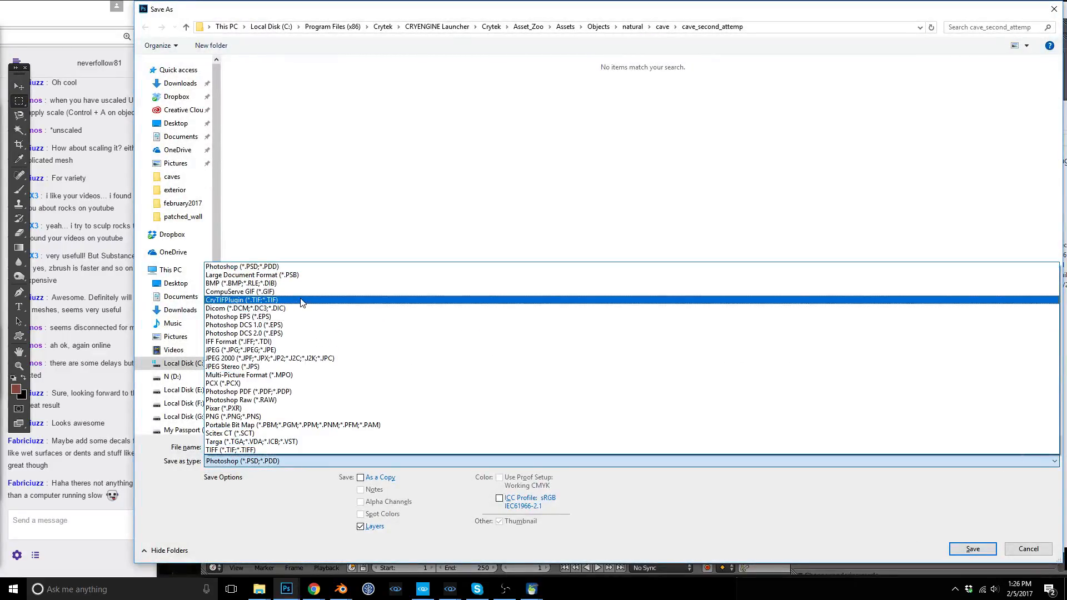
left_click(278, 300)
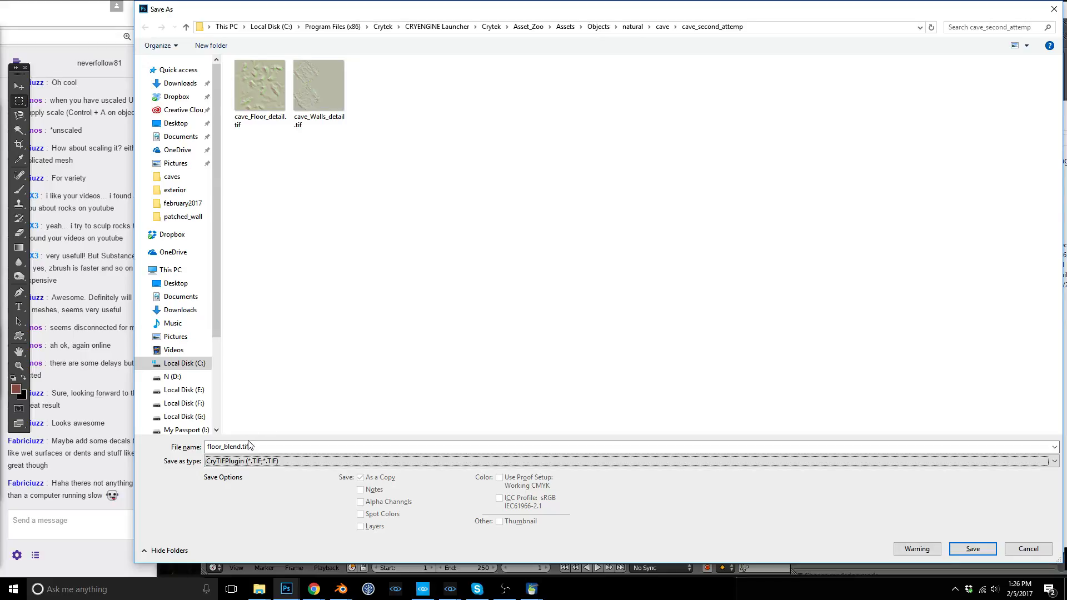
left_click(971, 549)
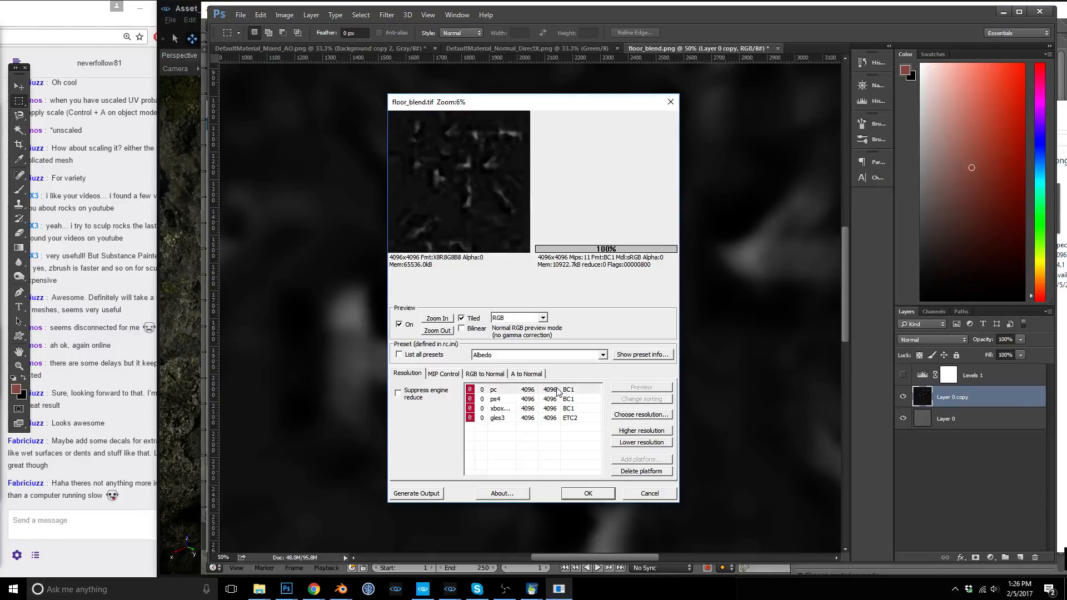
left_click(632, 443)
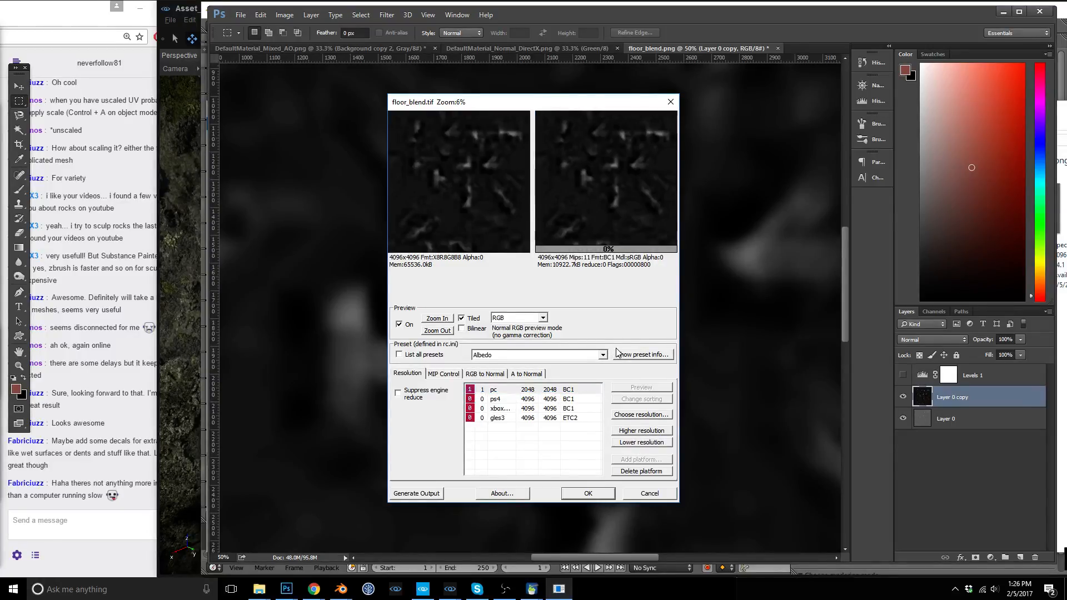
left_click(588, 492)
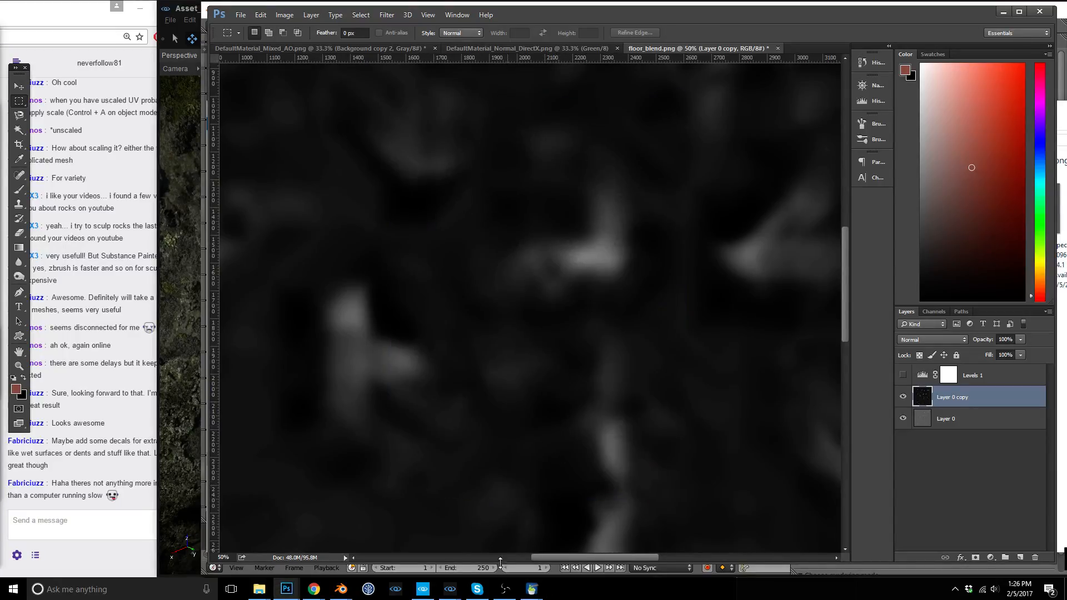
Switch to CRYENGINE Sandbox, select the cave floor mesh, clear the material search filter, and load the cave_floor material in the Material Editor.
mouse_move(450, 589)
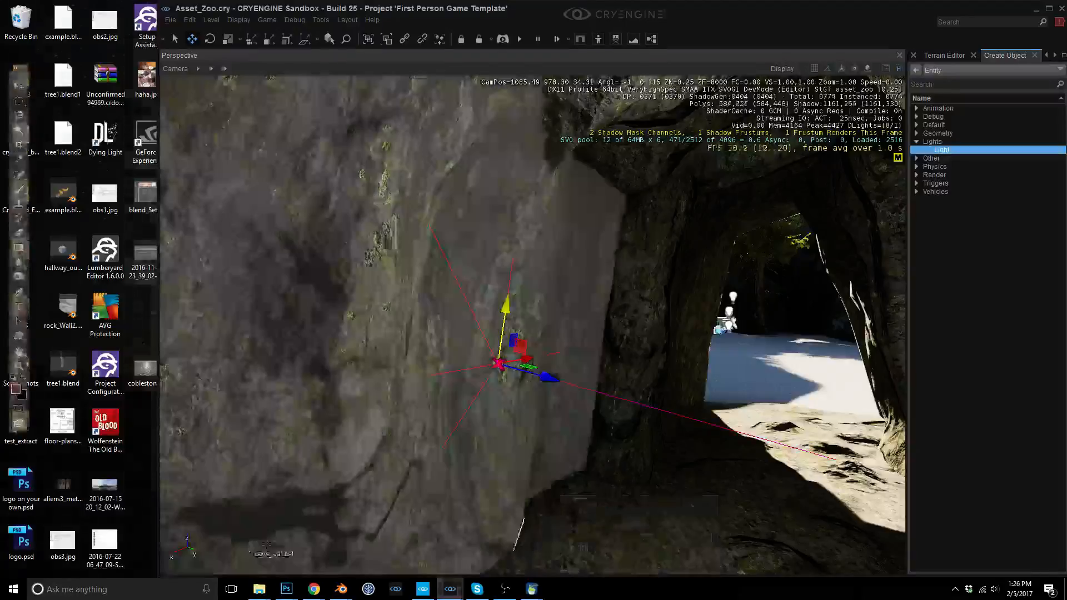
left_click(249, 552)
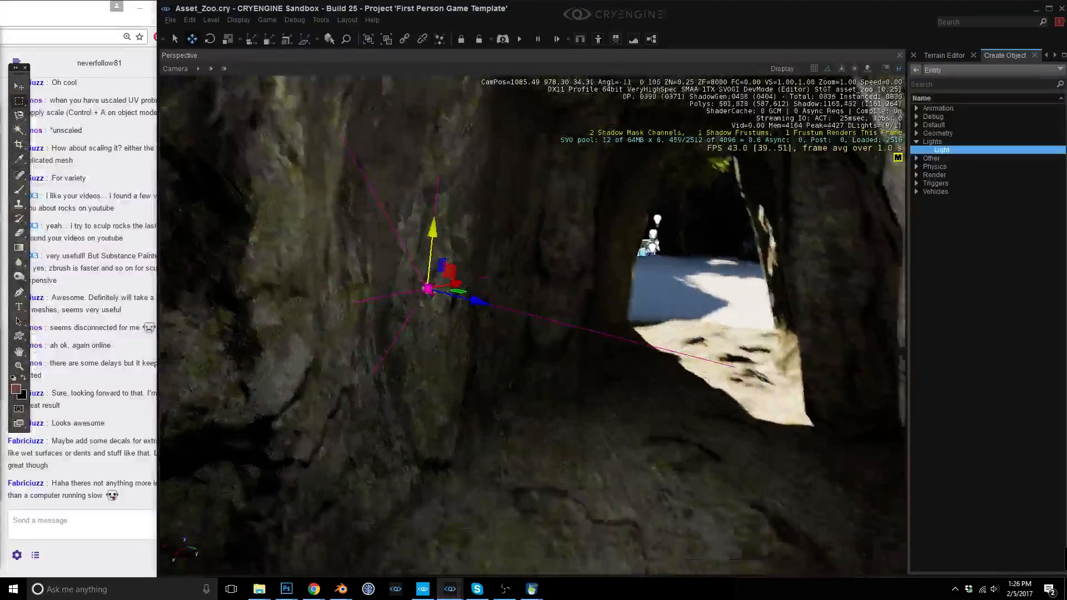
right_click_drag(578, 400, 623, 428)
left_click(629, 433)
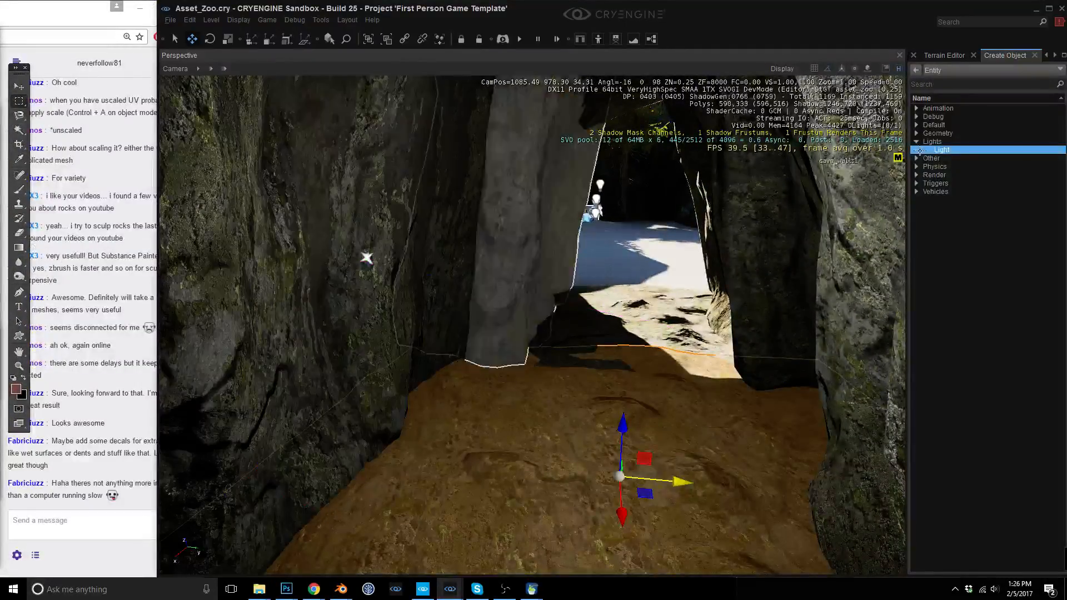
key("m")
left_click(817, 111)
double_click(778, 127)
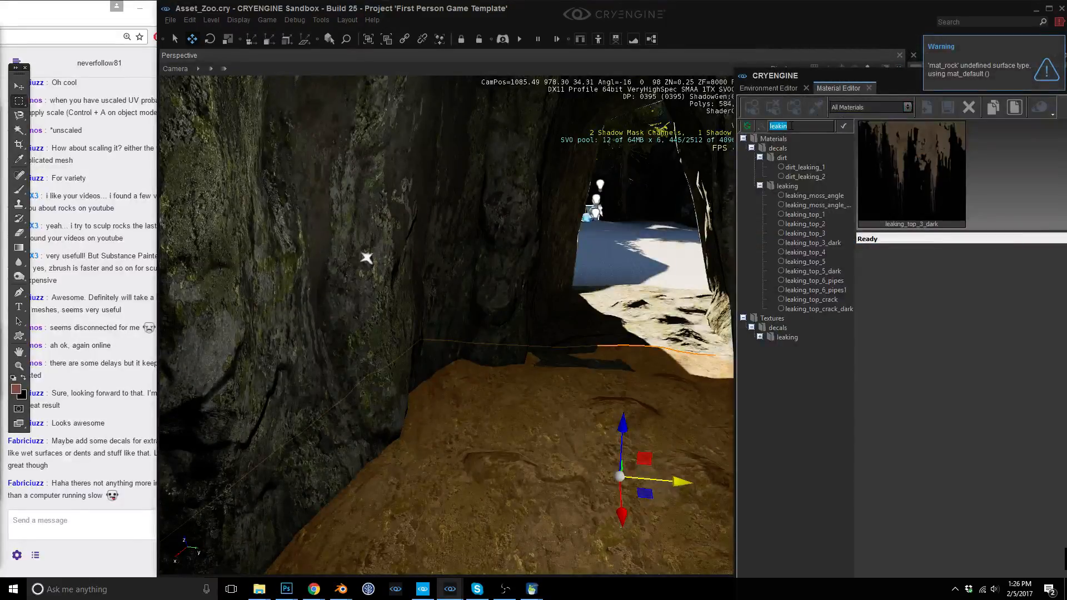
key("BackSpace")
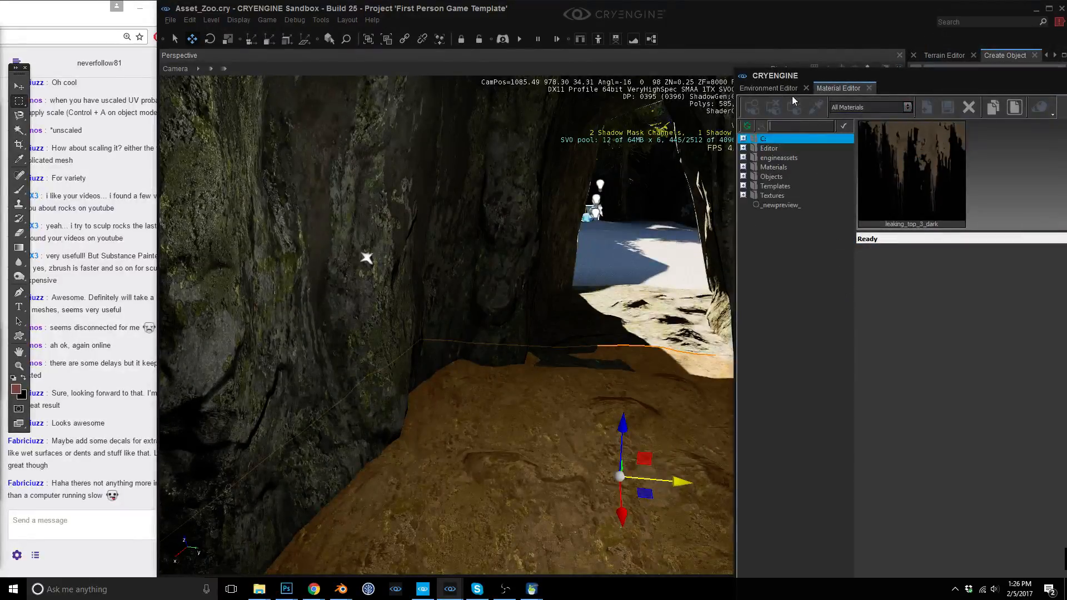
left_click(796, 111)
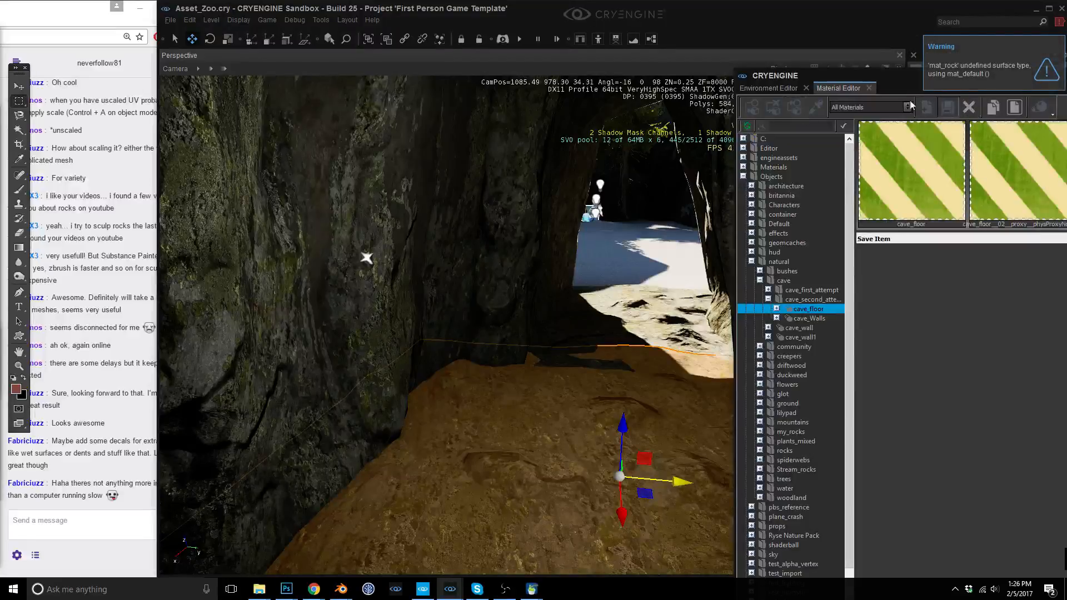
Enable Blendlayer and disable Detail Mapping on cave_floor's second sub-material, cave_floor__01__floor__physNone.
left_click_drag(868, 89, 717, 73)
scroll(932, 410, "down", 2)
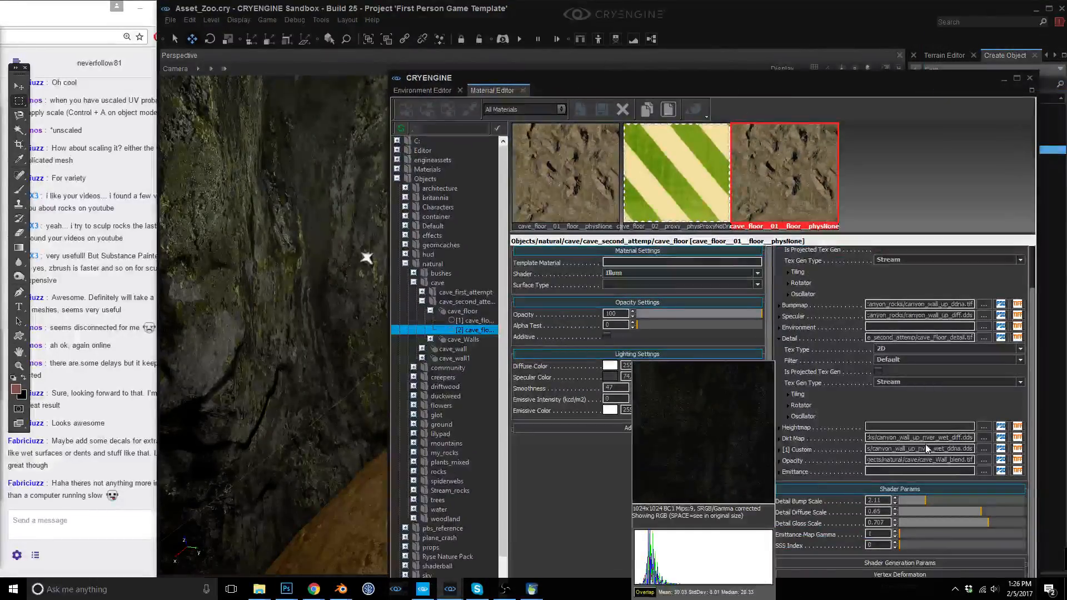
scroll(912, 550, "down", 2)
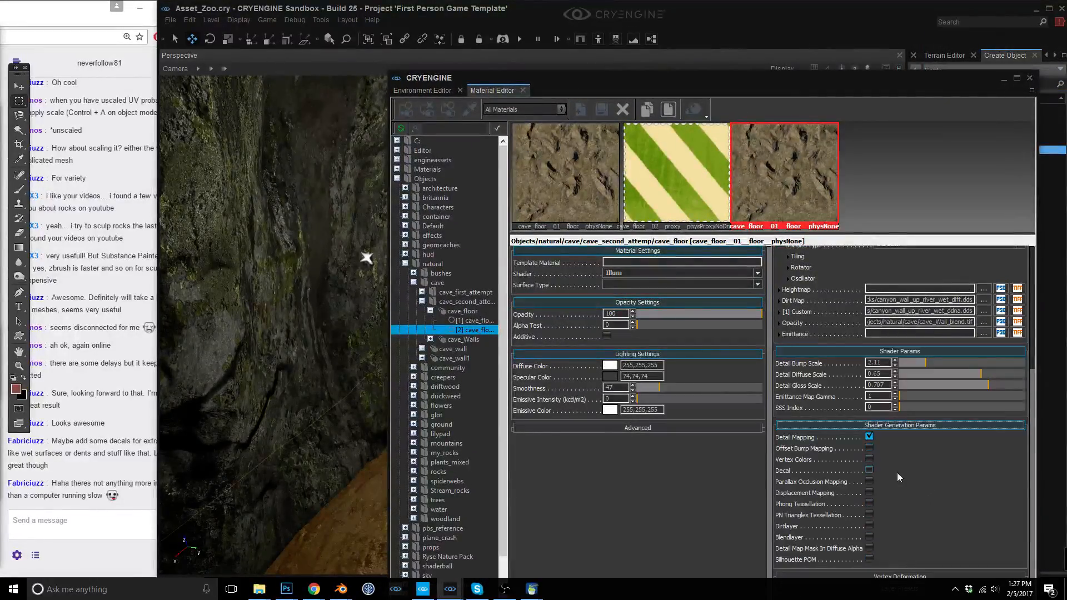
left_click(870, 537)
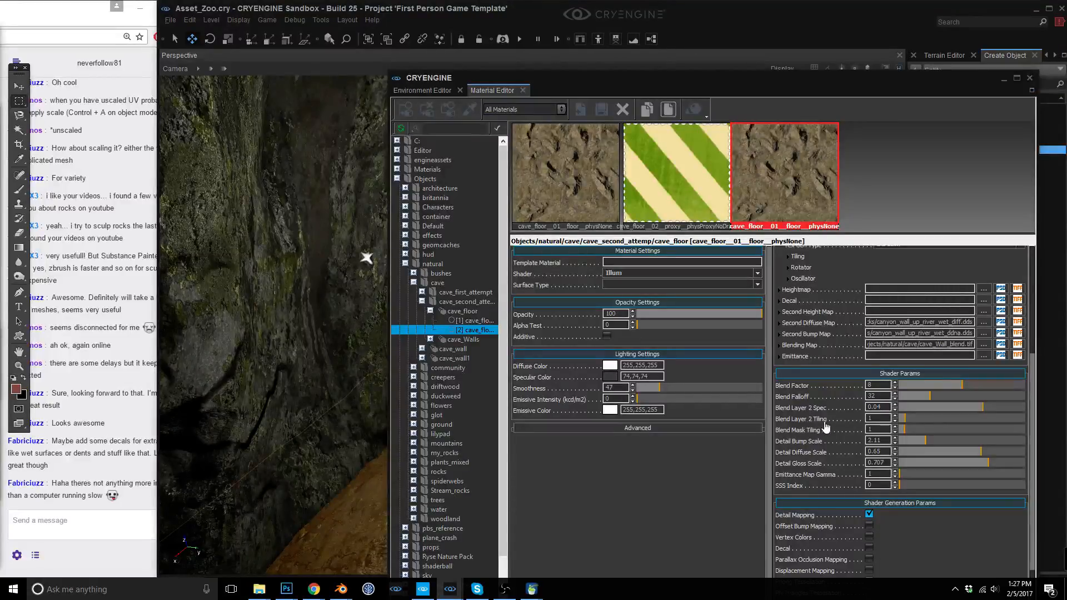
Assign floor_blend.tif from the cave_second_attemp folder as the floor sub-material's Blending Map.
mouse_move(965, 349)
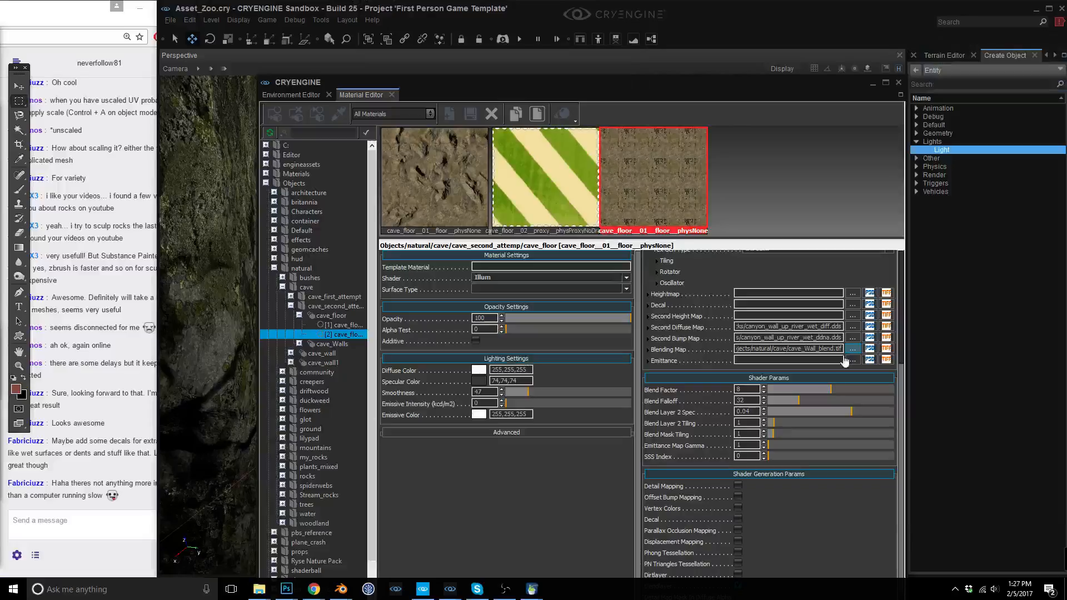
left_click_drag(614, 81, 824, 94)
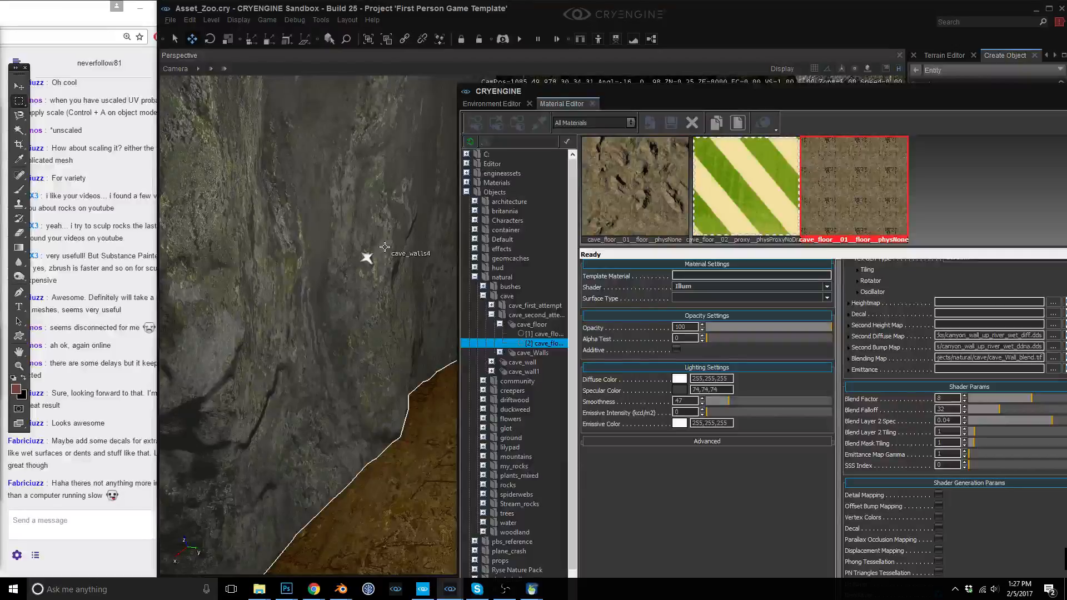
left_click_drag(715, 90, 575, 28)
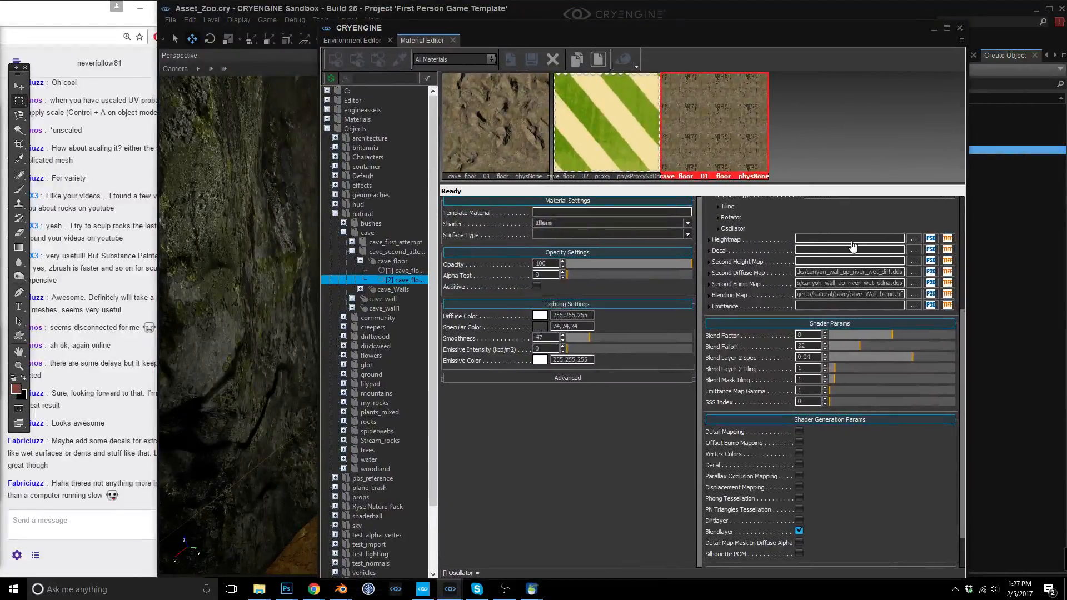
mouse_move(910, 299)
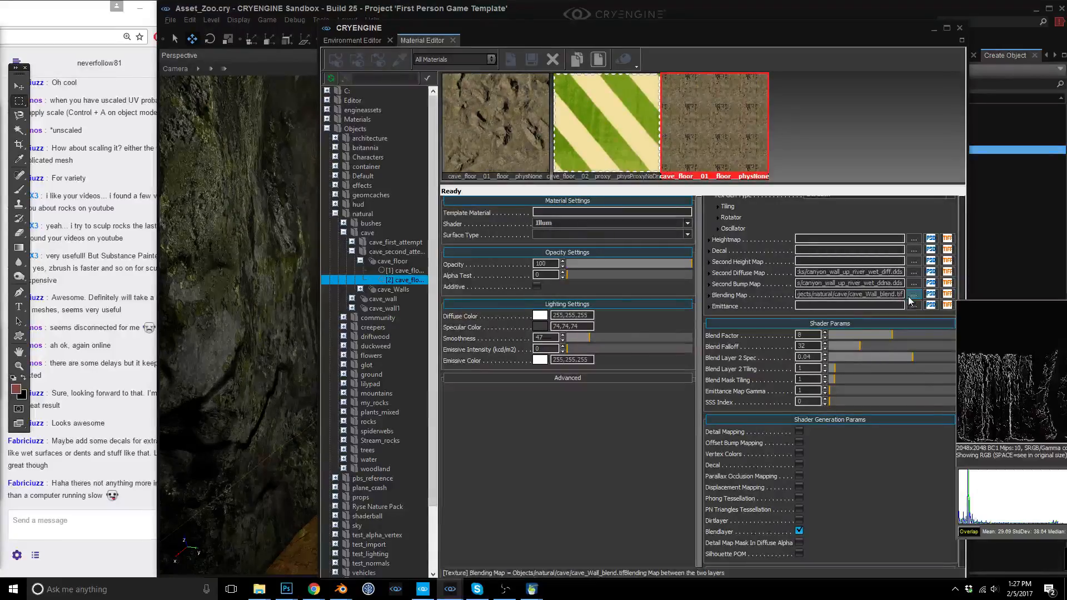
left_click(912, 296)
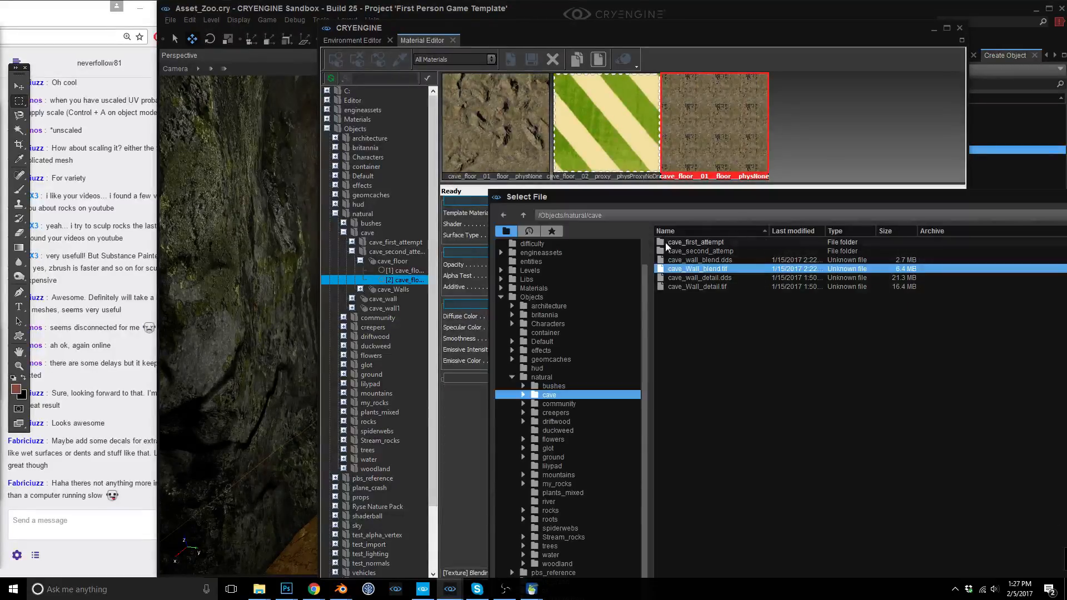
double_click(719, 252)
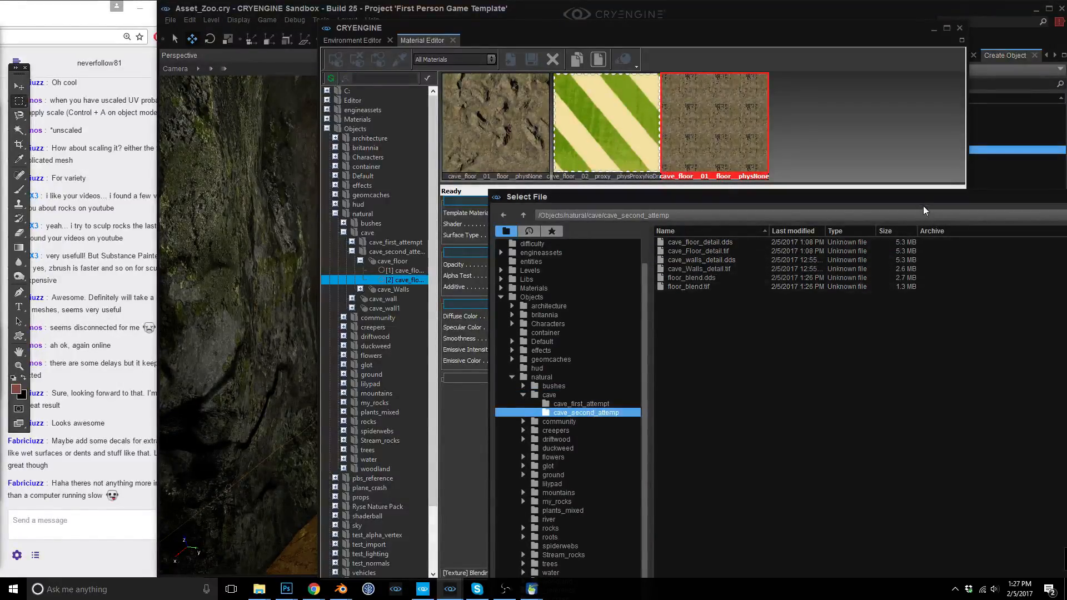
left_click_drag(869, 202, 709, 207)
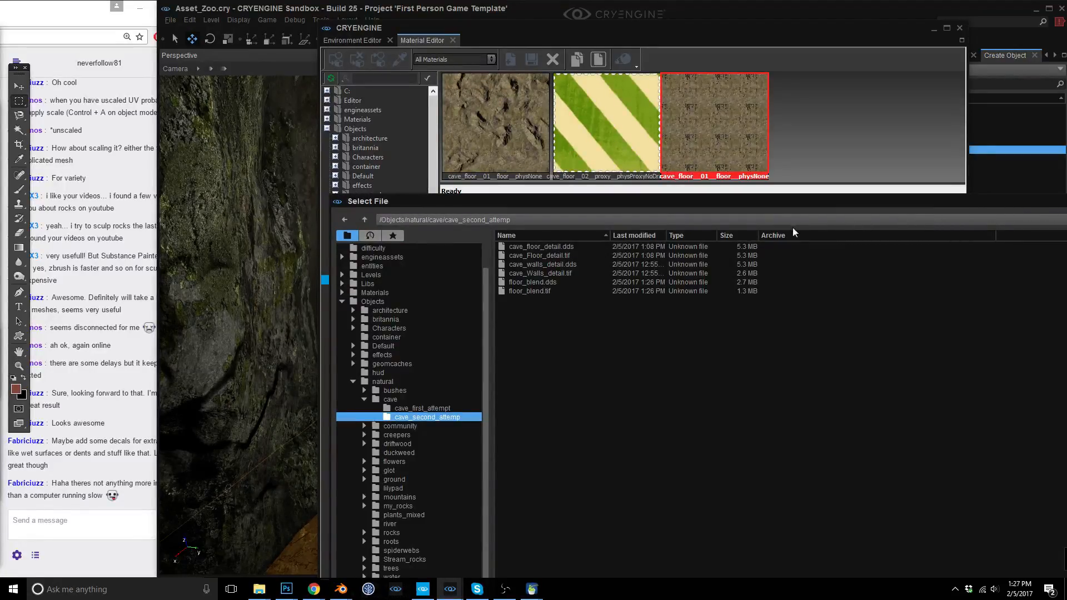
left_click(537, 291)
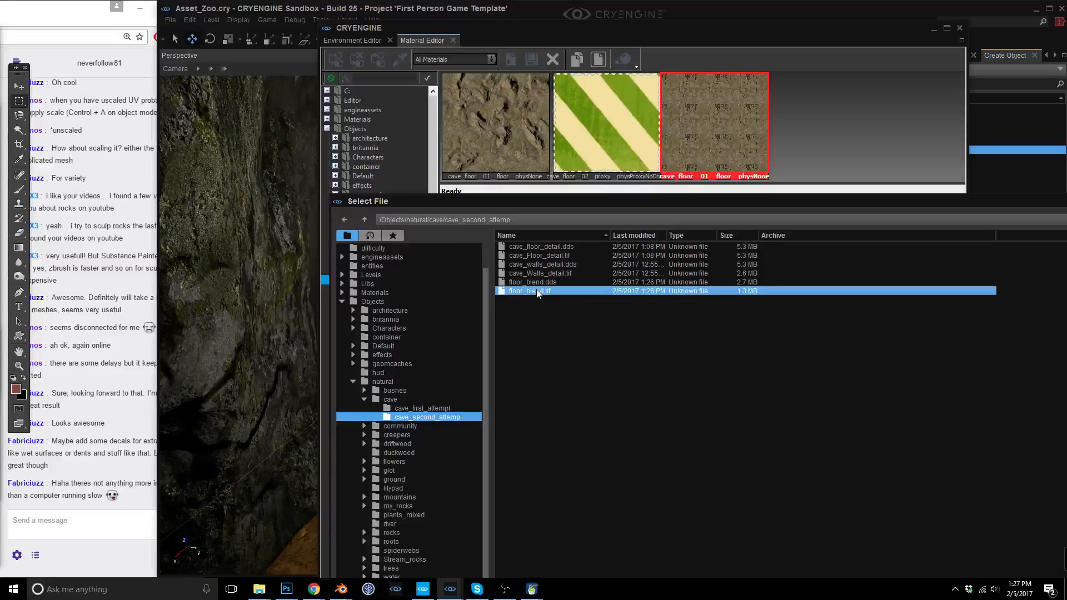
double_click(536, 291)
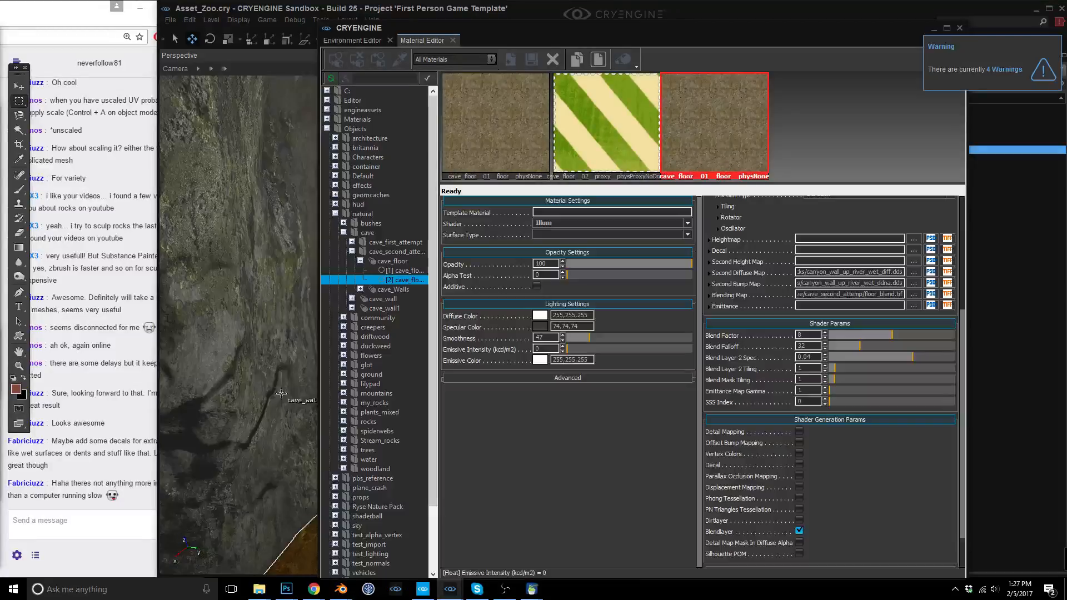
Check the floor in the viewport and set the sub-material's Blend Mask Tiling to 0.125.
left_click(281, 393)
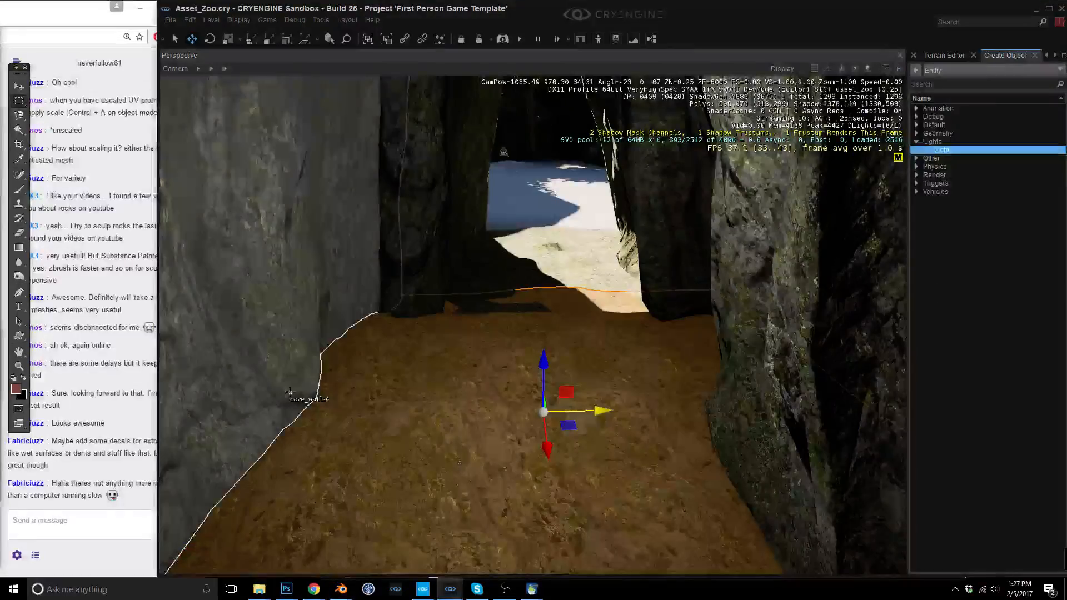
key("m")
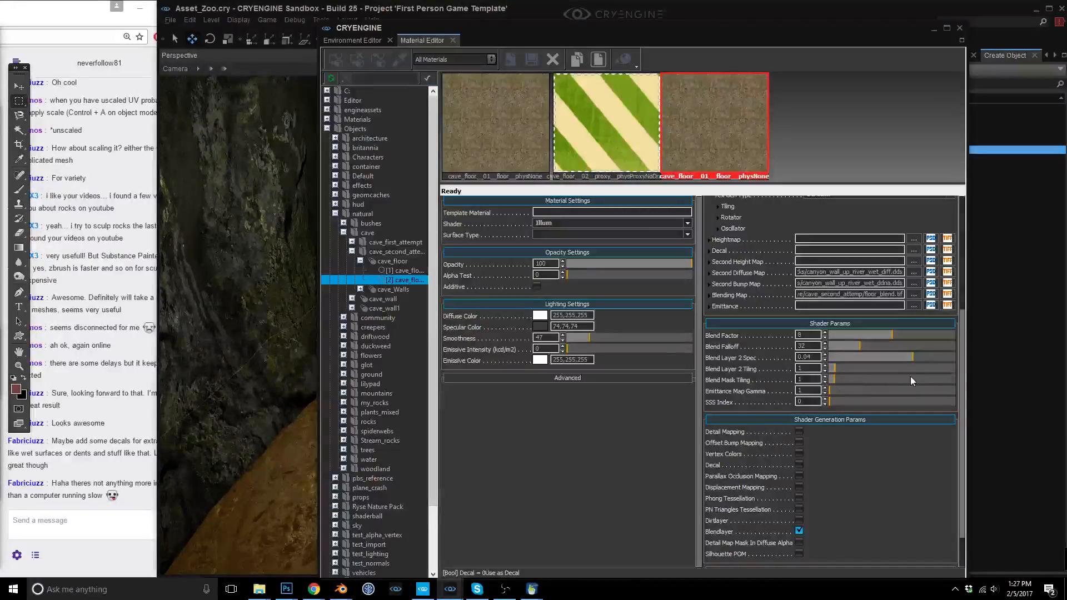
mouse_move(758, 282)
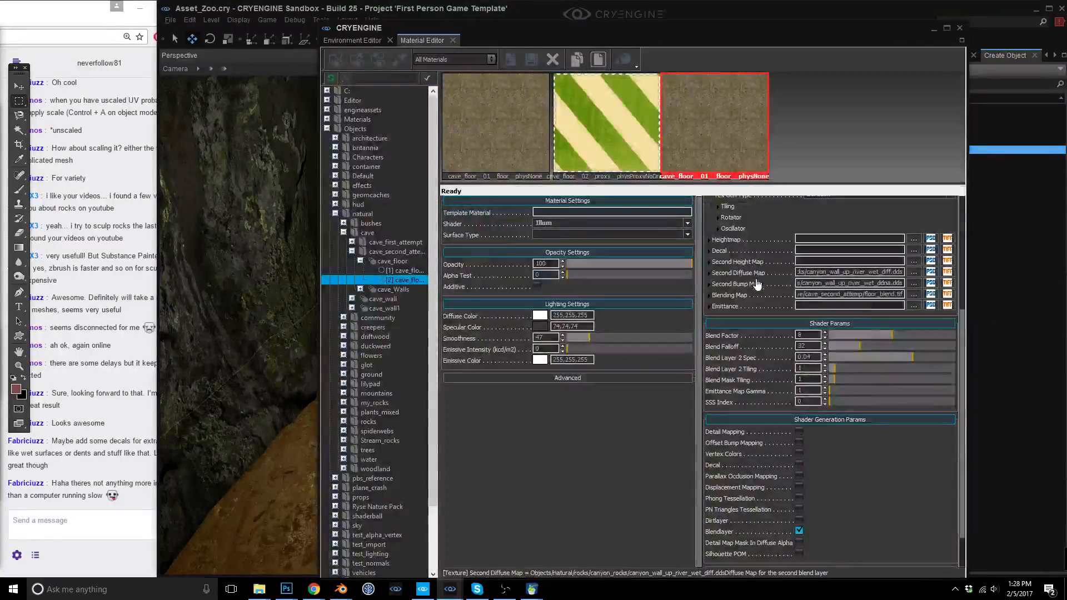
double_click(799, 379)
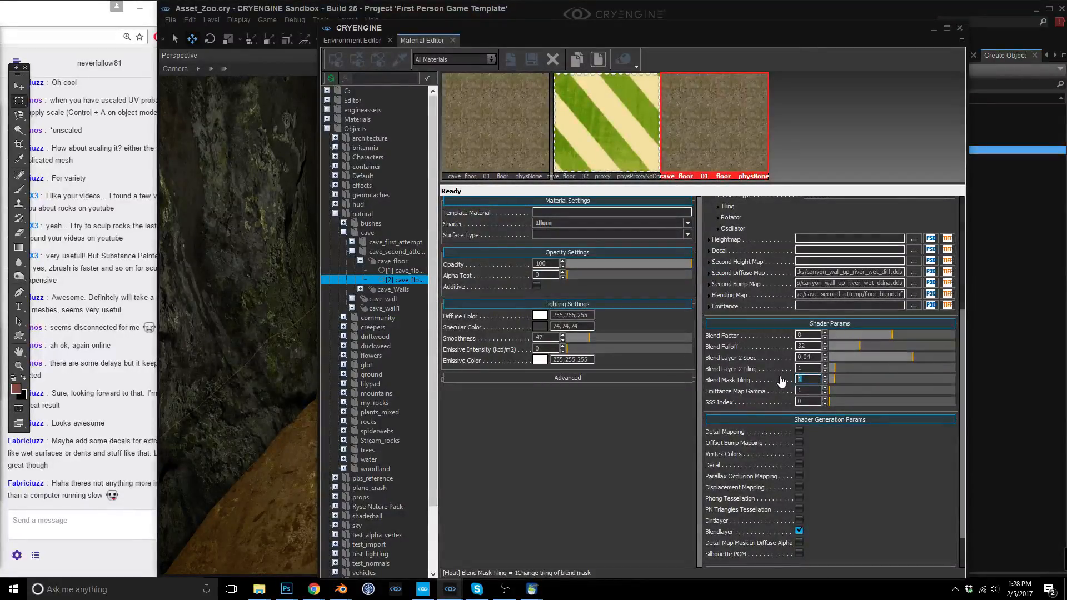
type("0.125")
key("Return")
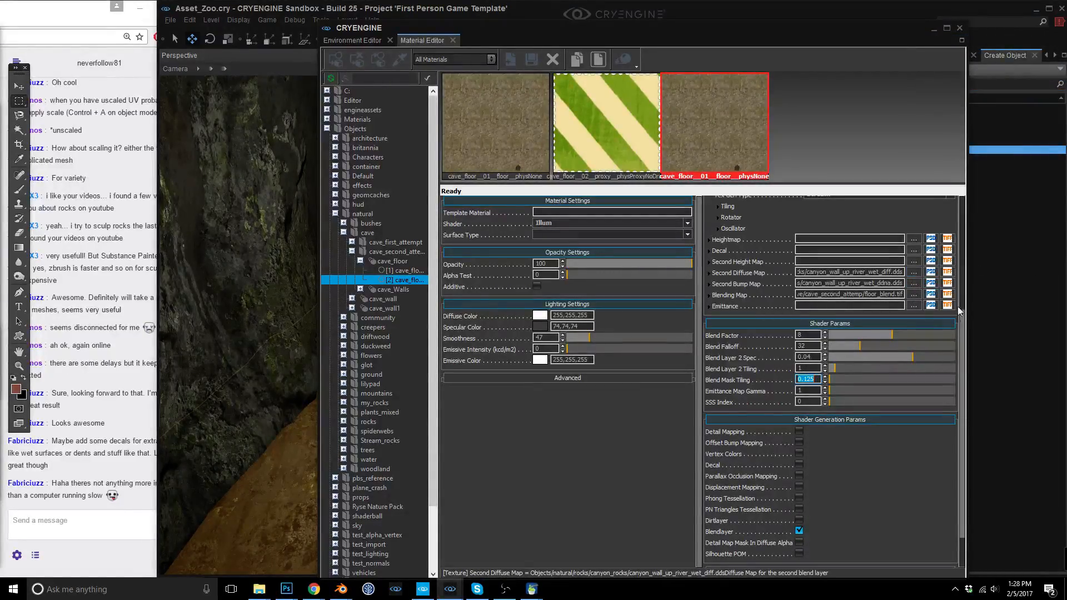
Assign moss_diff.dds from the Objects/natural/glot folder as the floor sub-material's Second Diffuse Map.
left_click_drag(961, 337, 965, 236)
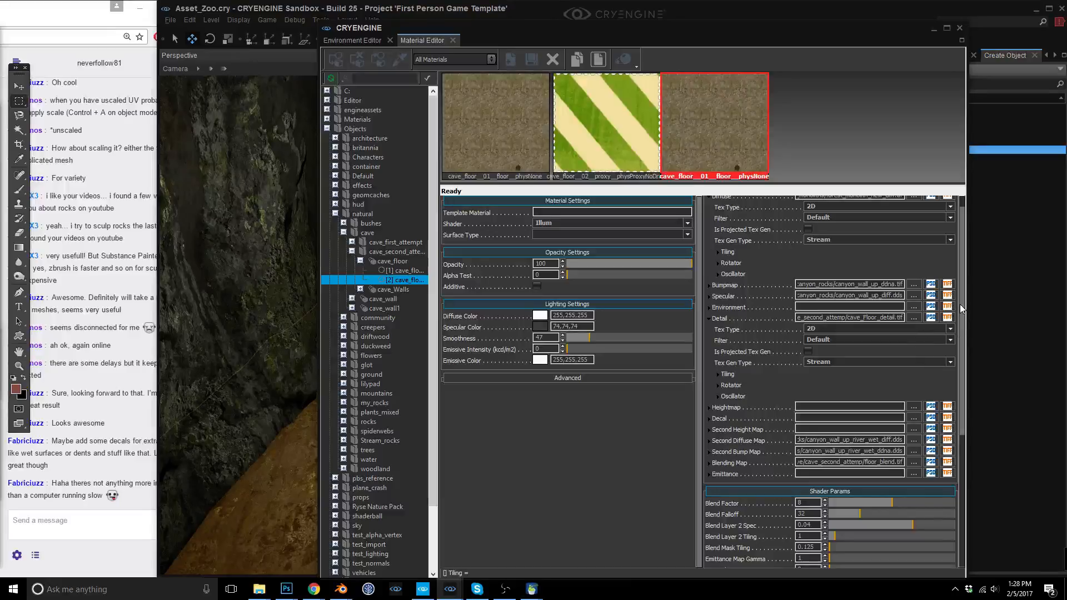
scroll(962, 309, "up", 1)
mouse_move(919, 216)
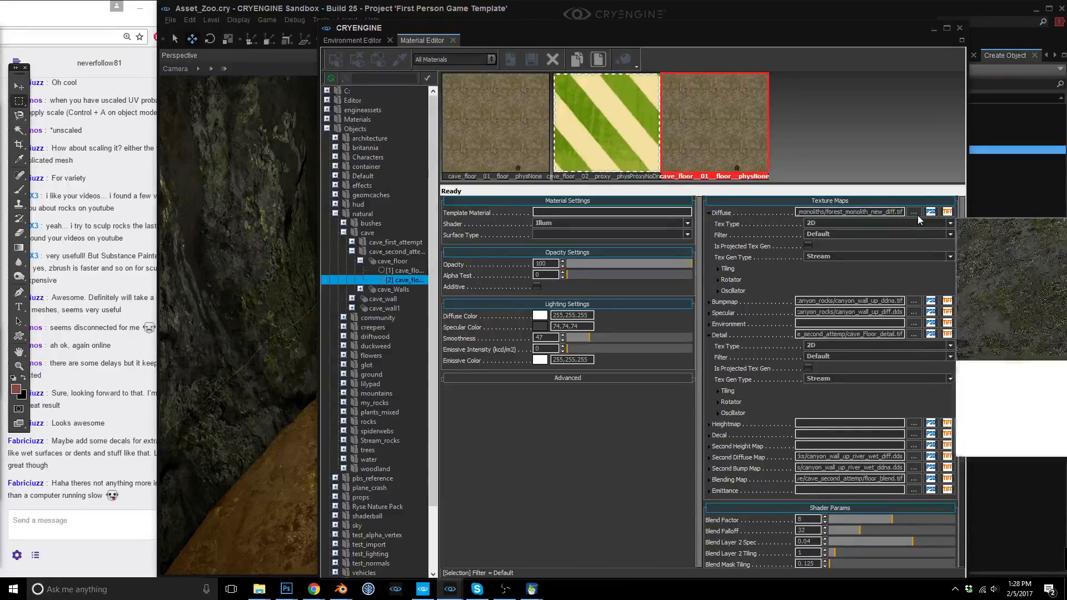
mouse_move(921, 459)
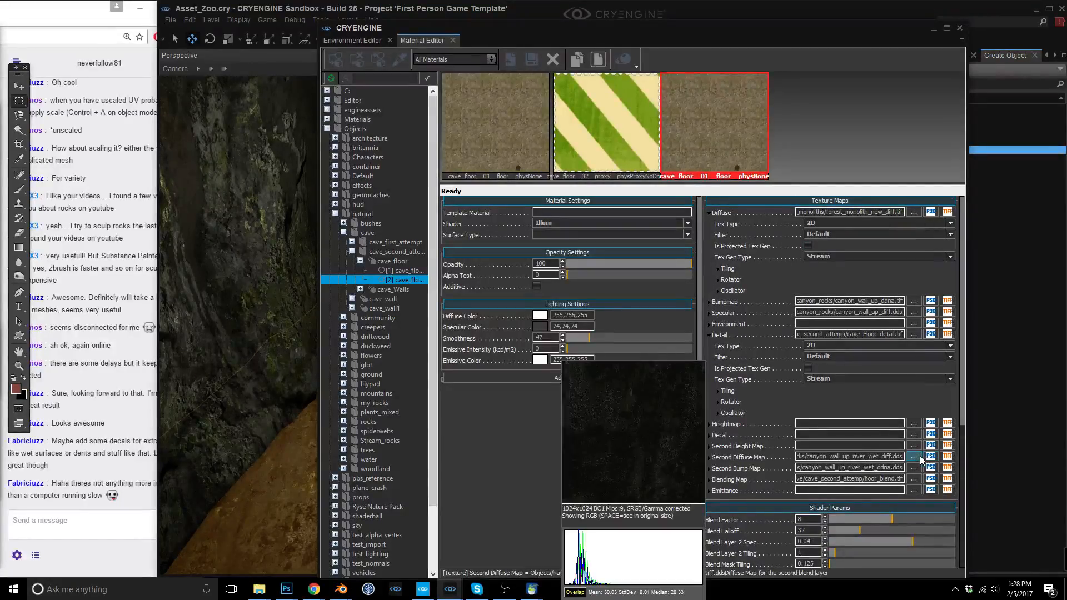
left_click(916, 458)
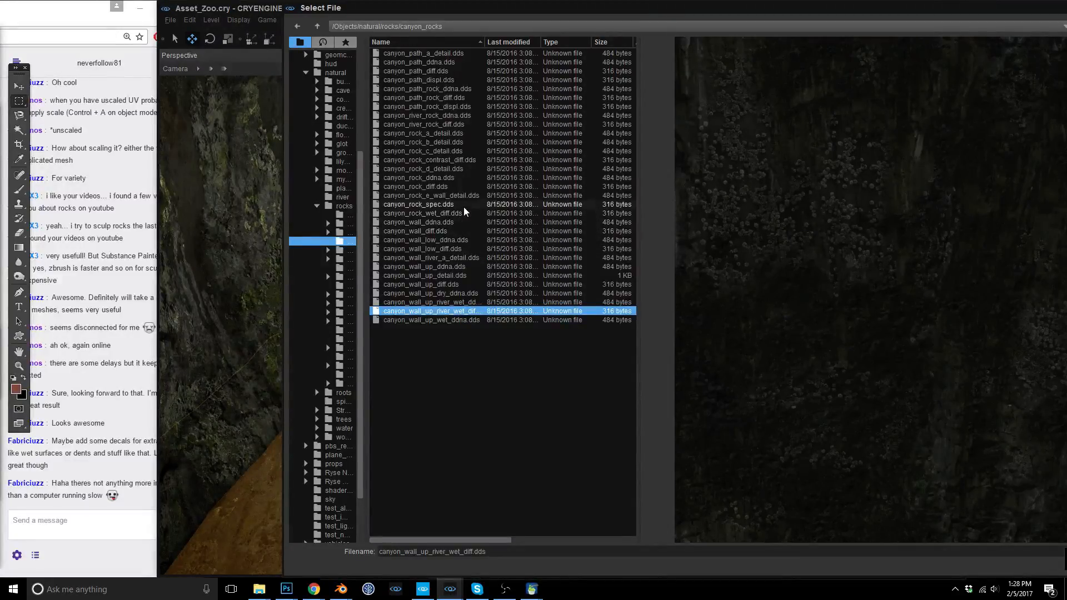
left_click_drag(367, 232, 407, 233)
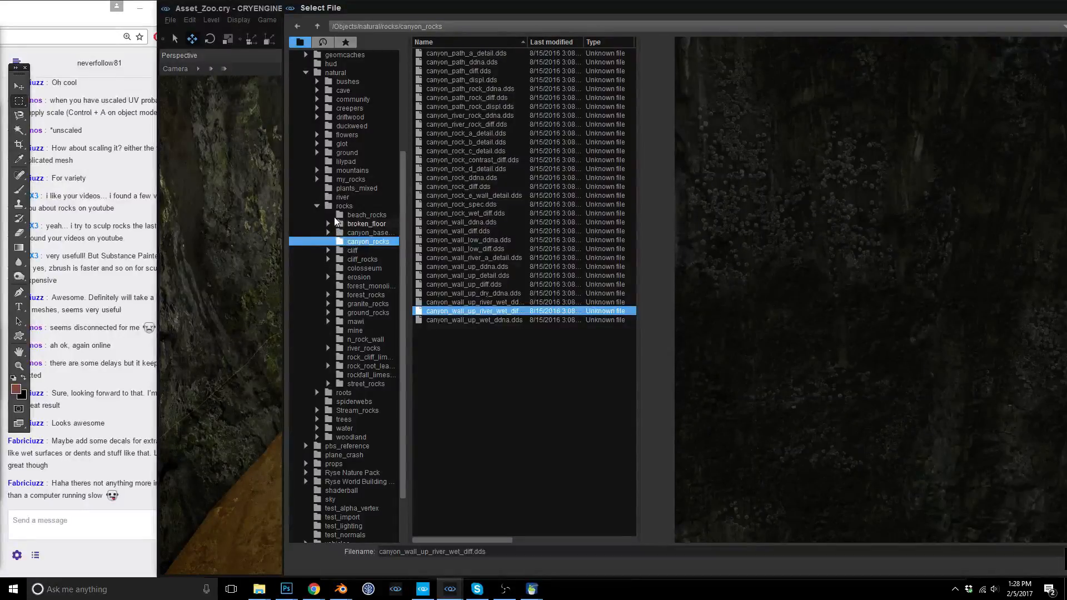
left_click(356, 143)
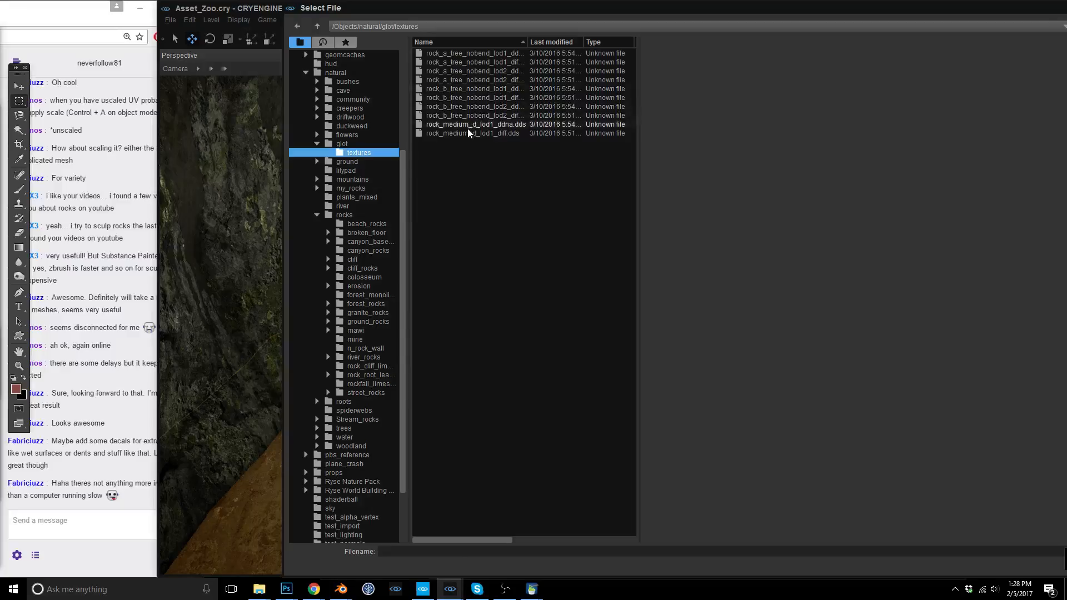
left_click(344, 144)
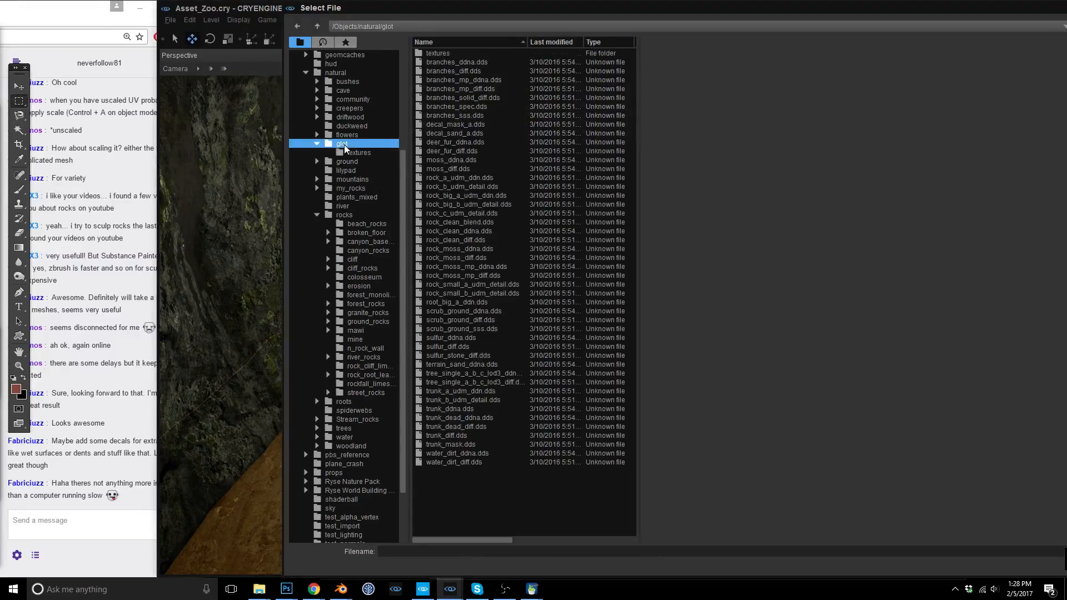
left_click(448, 170)
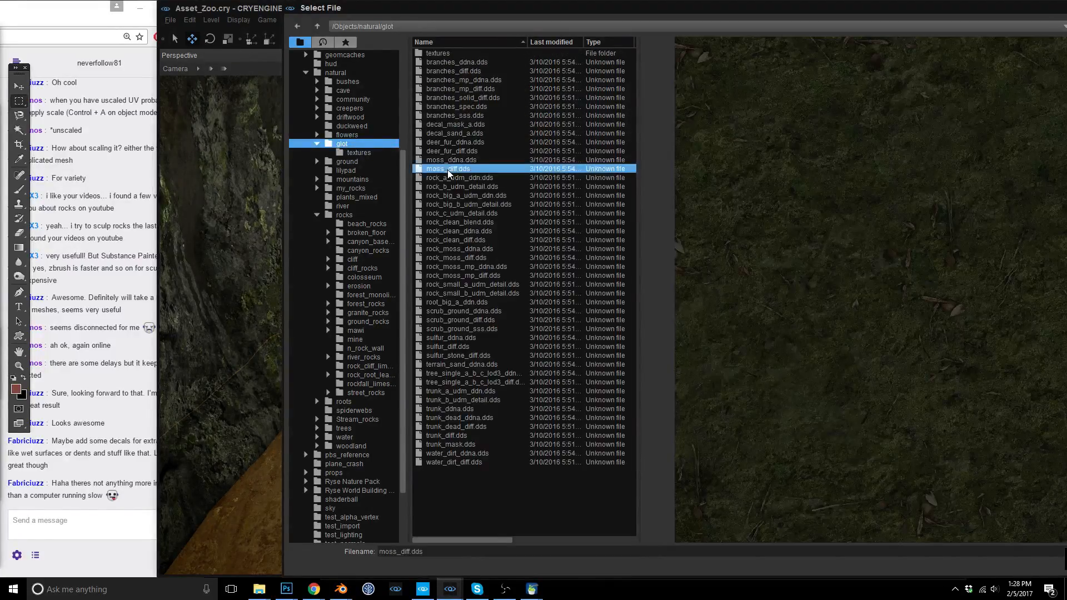
double_click(447, 168)
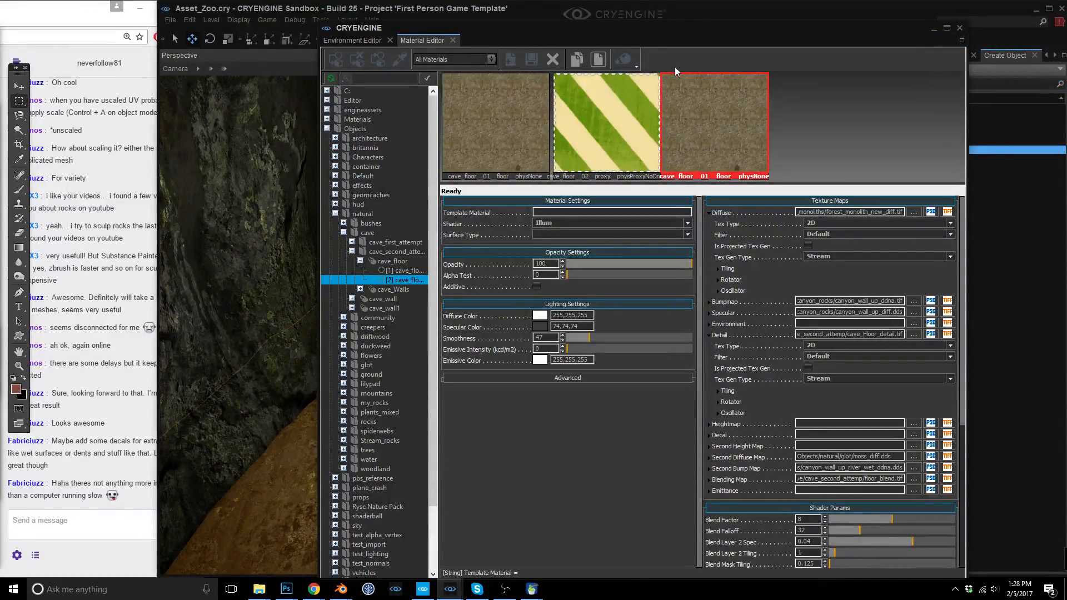
Move the Material Editor aside to uncover the viewport and reload cave_floor's second sub-material.
left_click_drag(635, 26, 1066, 81)
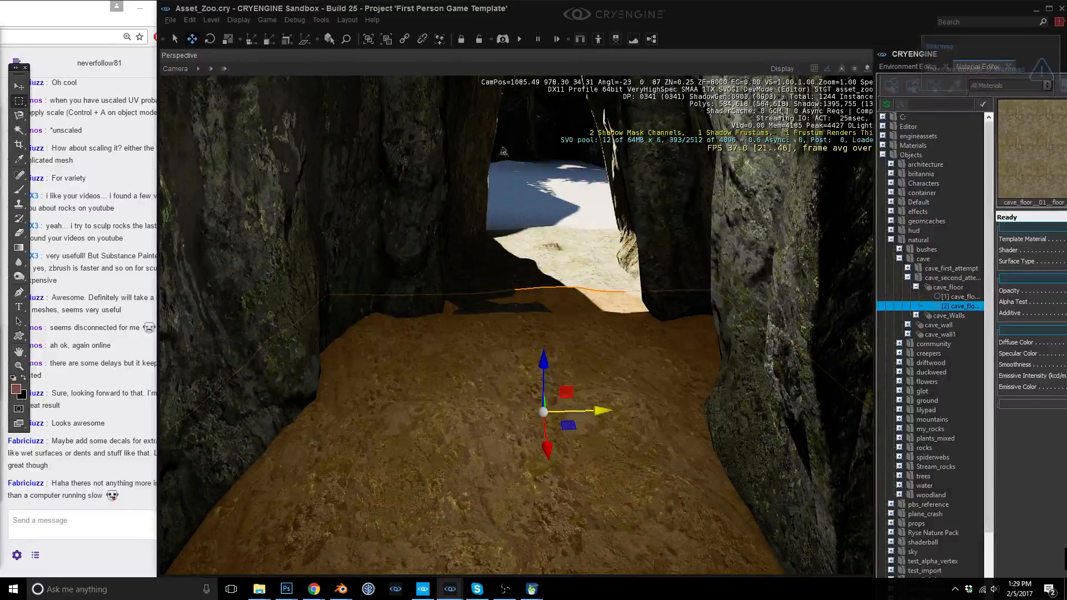
left_click(949, 287)
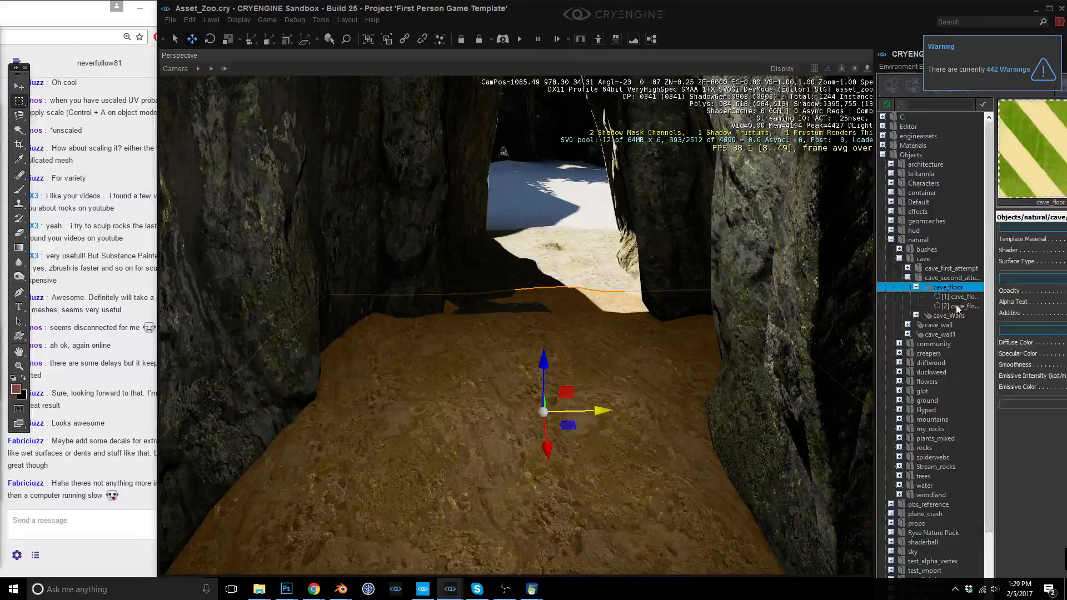
left_click(956, 305)
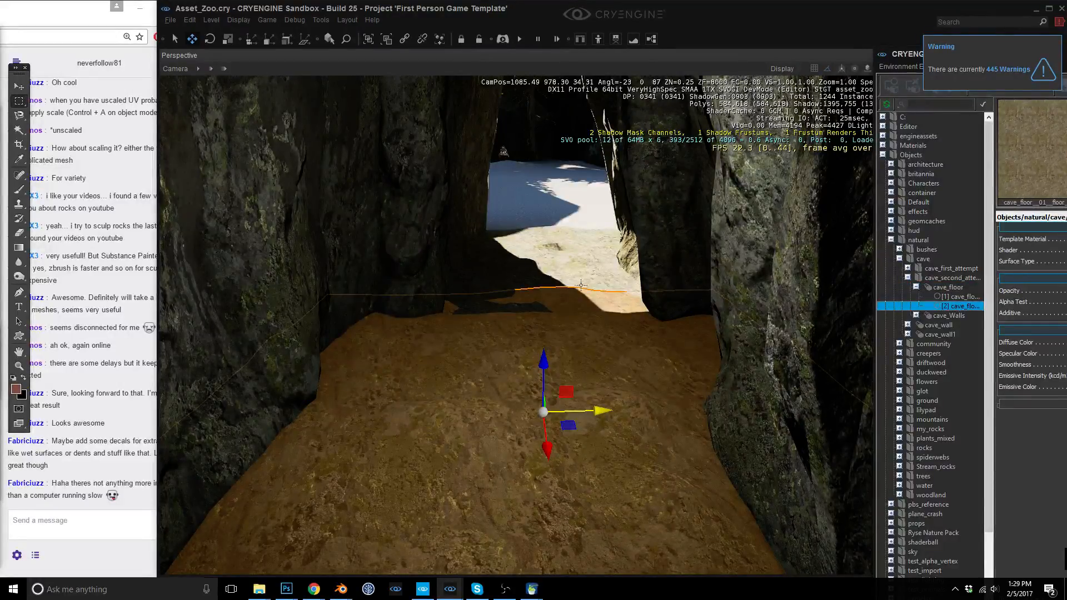
Check the floor unselected in the viewport, reselect the cave floor mesh, and bring up the Material Editor.
right_click_drag(389, 327, 398, 334)
left_click(405, 334)
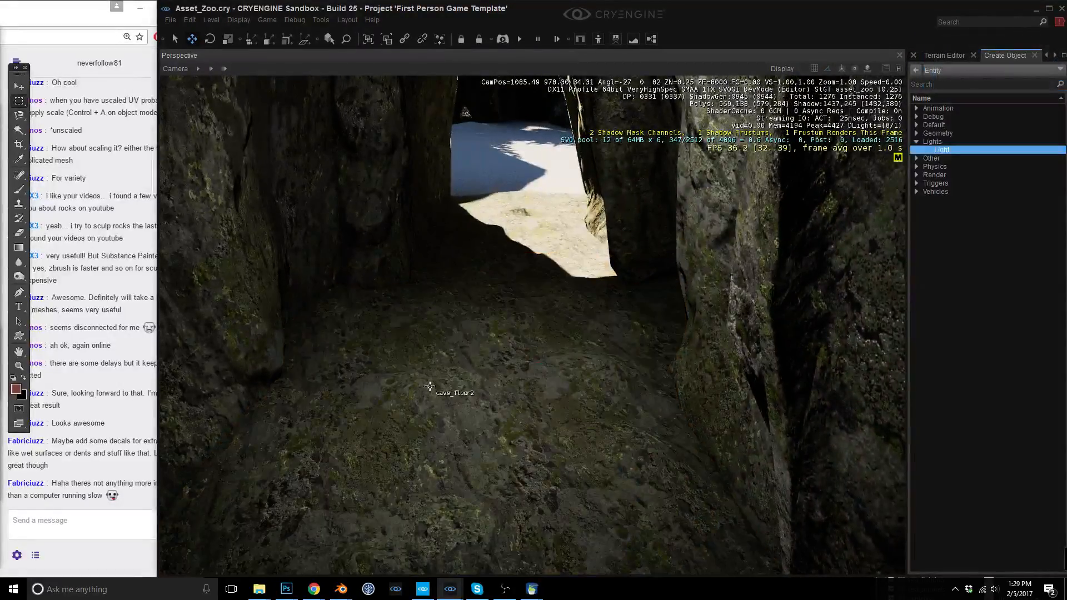
left_click(430, 386)
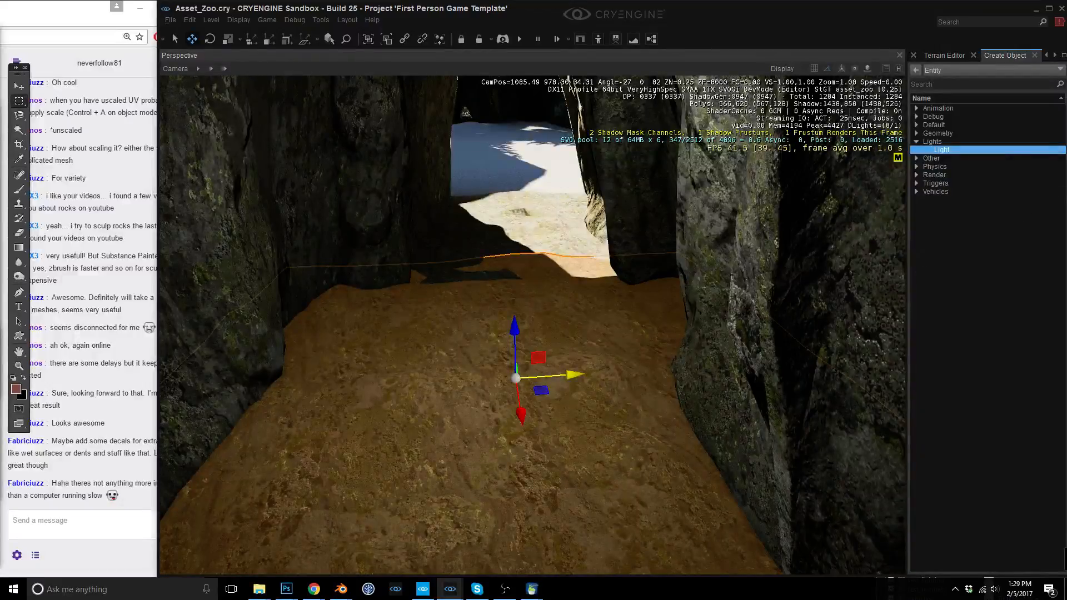
key("m")
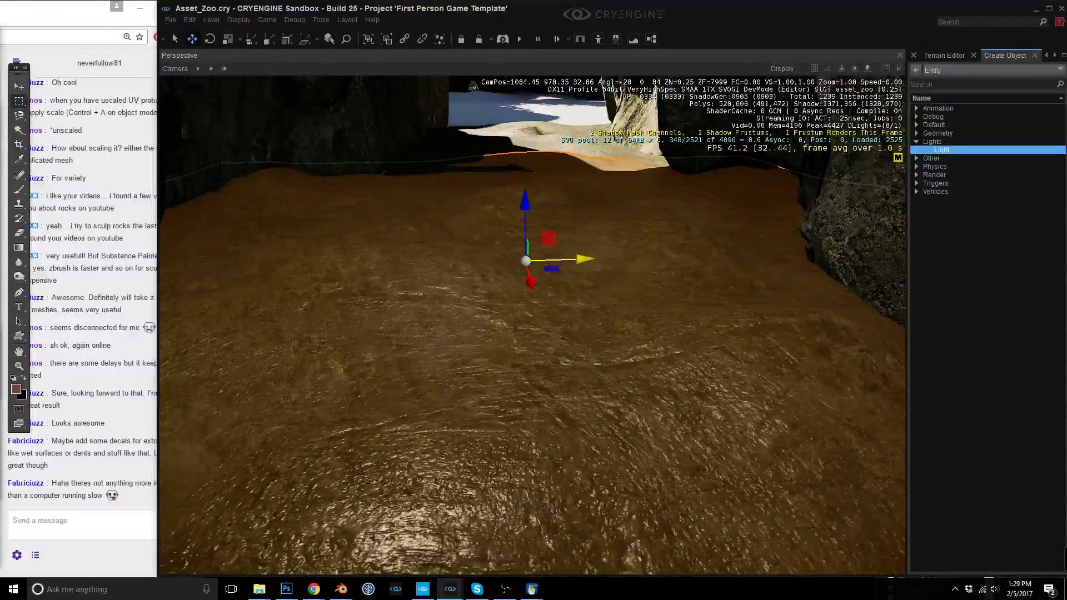
Examine the floor's blended texture up close and along the tunnel, glance at the stream chat, and bring up the Material Editor.
key("m")
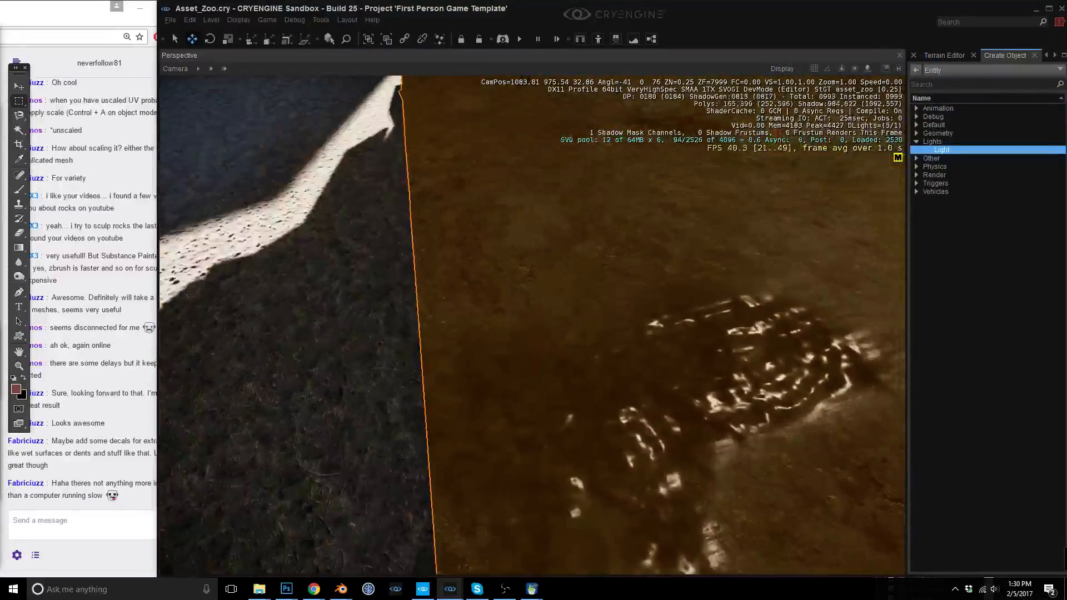
right_click_drag(533, 325, 536, 275)
key("s")
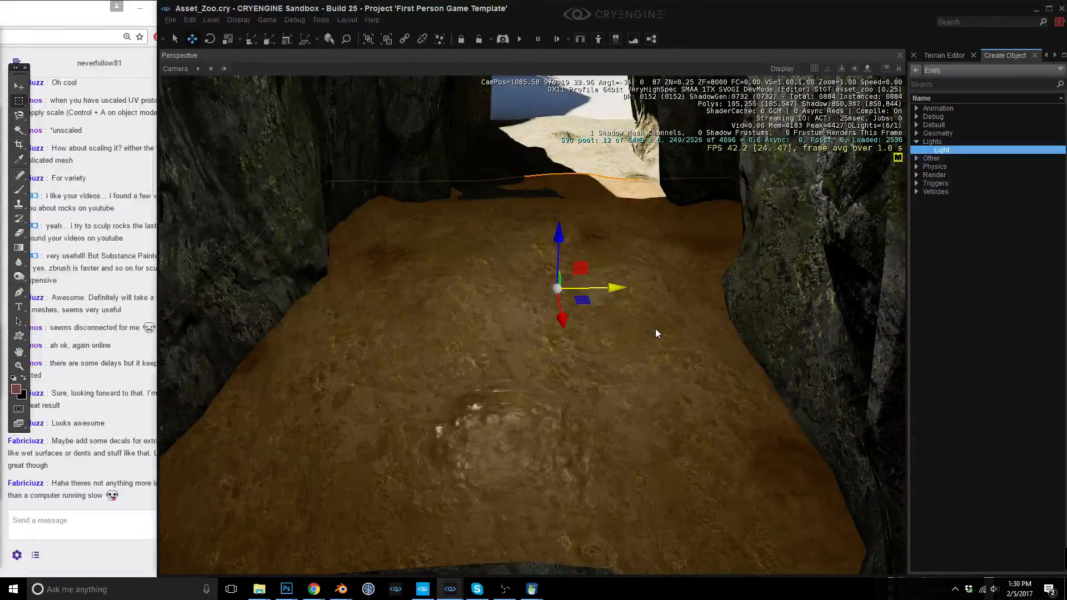
left_click(91, 28)
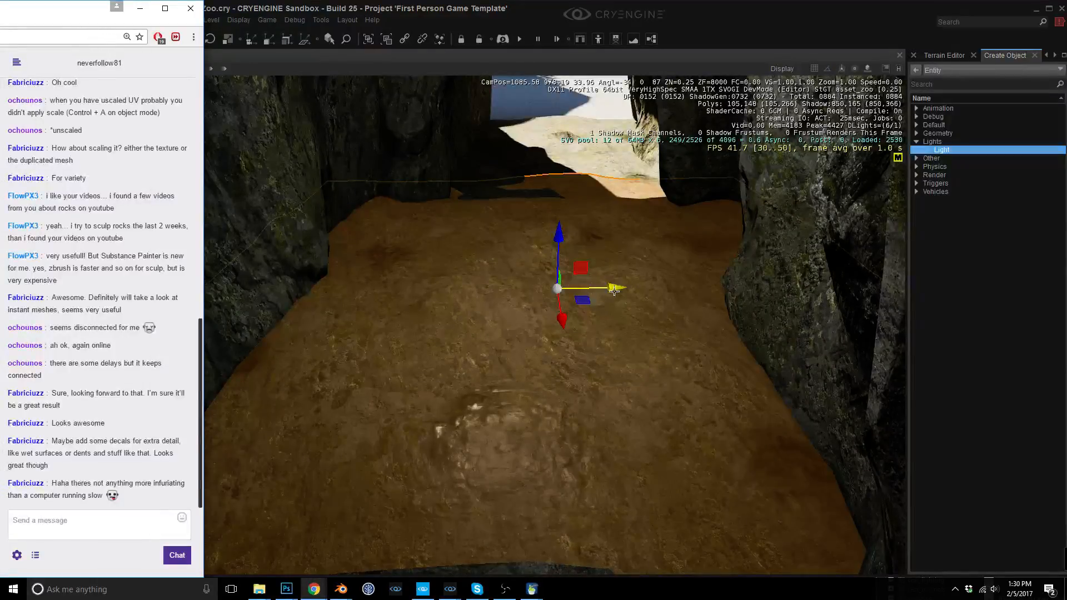
left_click(645, 320)
right_click_drag(645, 320, 646, 324)
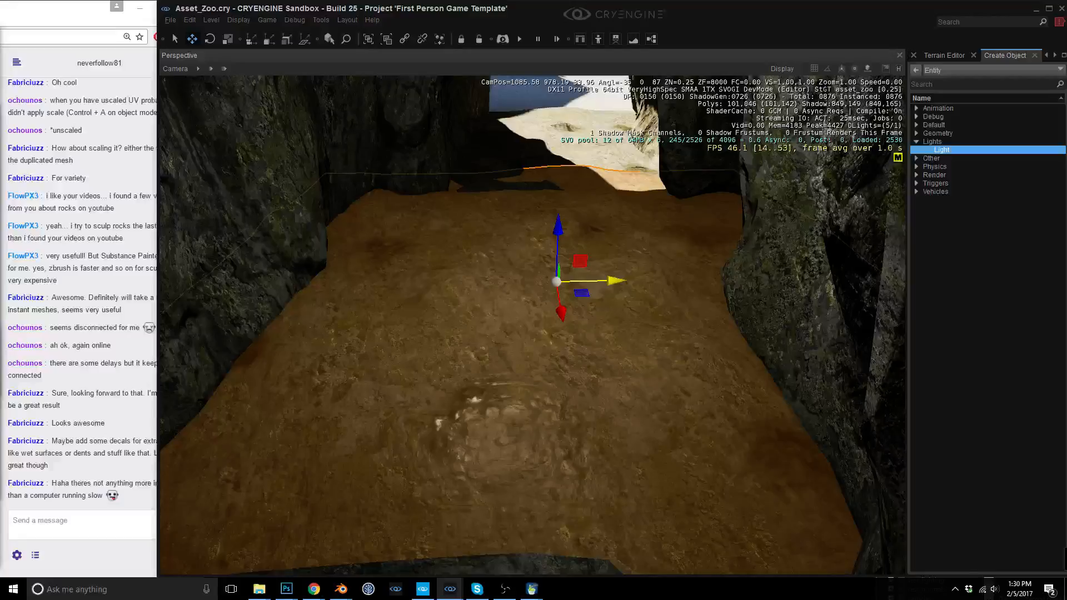
key("m")
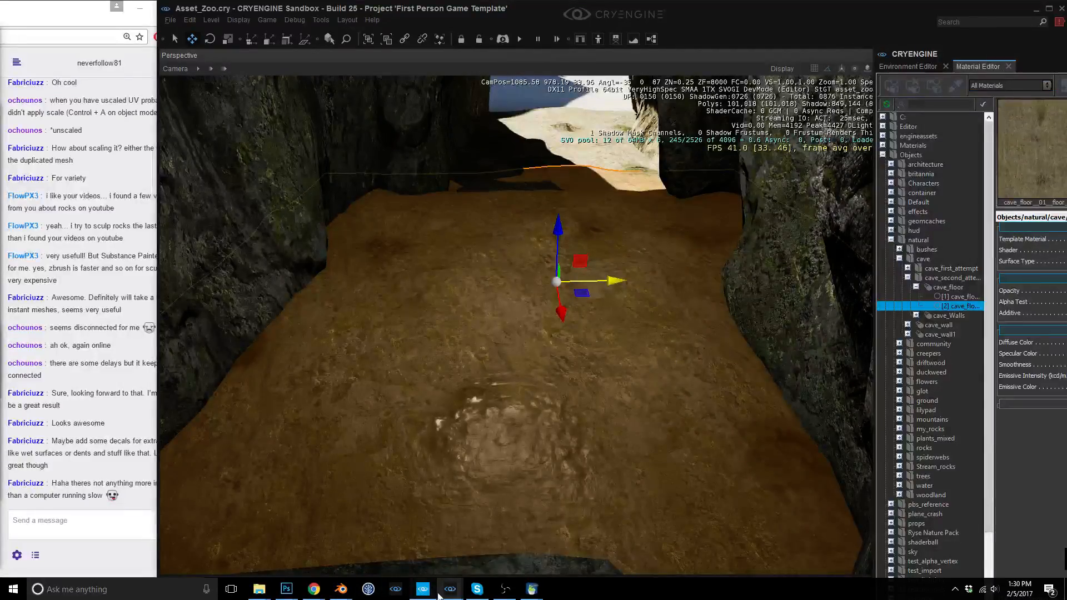
Switch to Photoshop and apply a Levels adjustment to floor_blend's Layer 0 copy for deeper blacks and brighter patches.
mouse_move(286, 590)
left_click(253, 541)
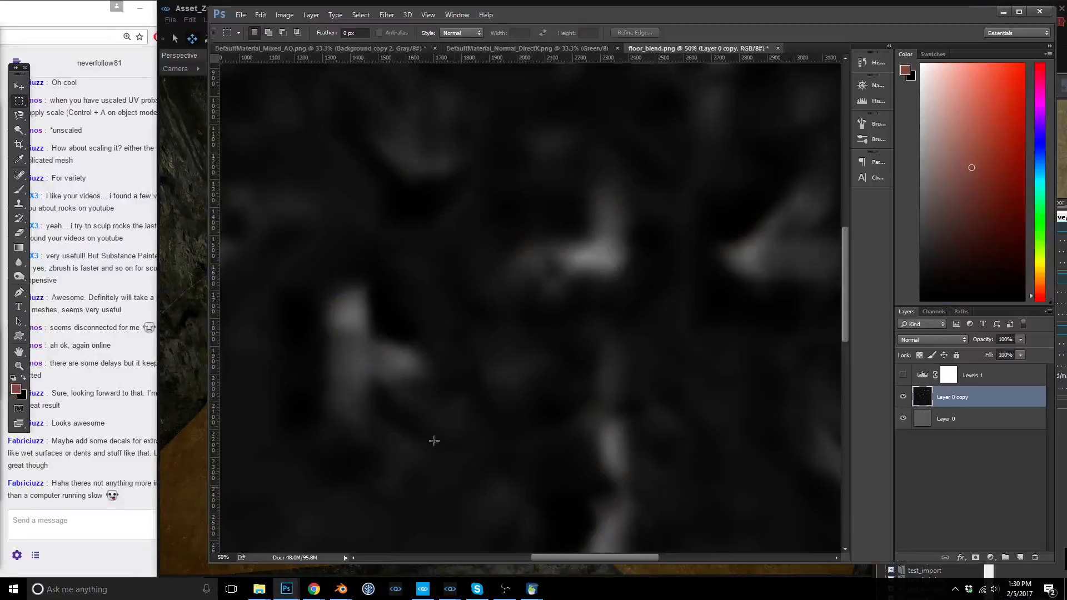
key("ctrl+minus")
key("ctrl+minus")
key("ctrl+minus")
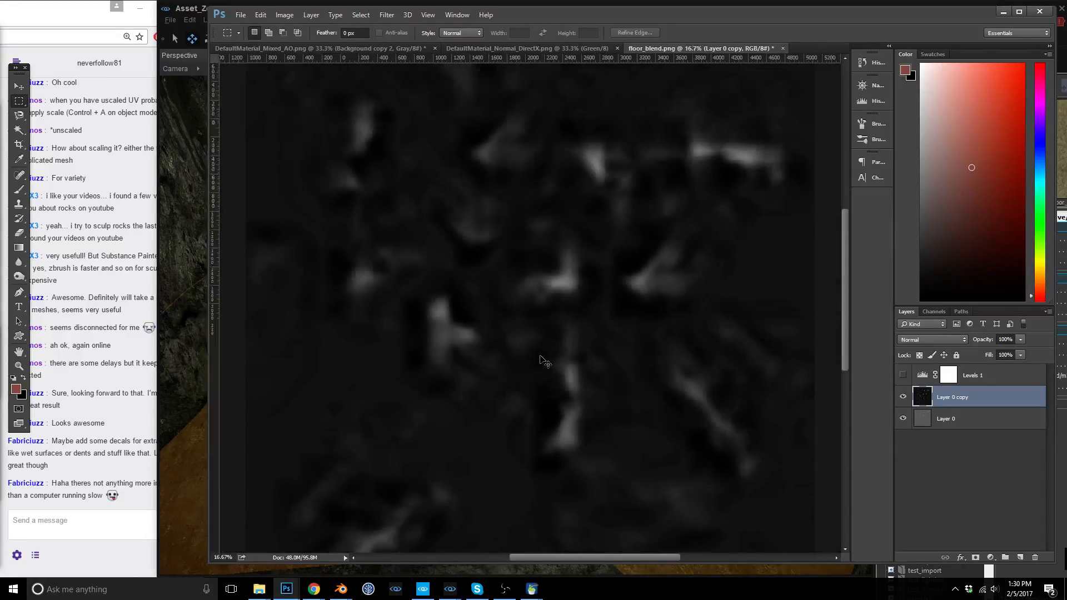
key("ctrl+l")
left_click_drag(692, 365, 719, 368)
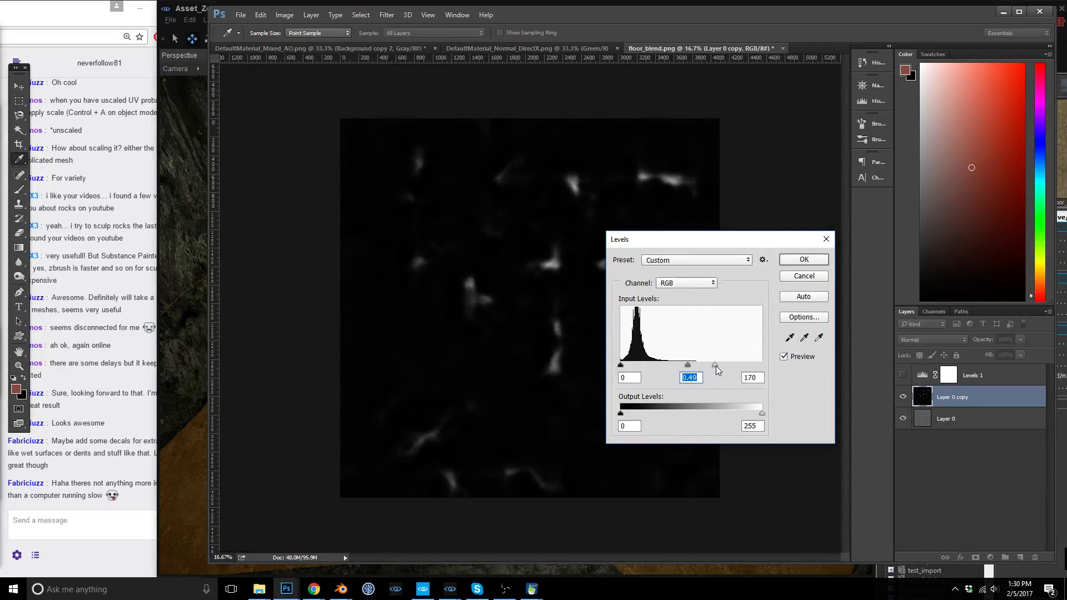
left_click_drag(621, 366, 661, 366)
left_click(661, 366)
left_click(799, 260)
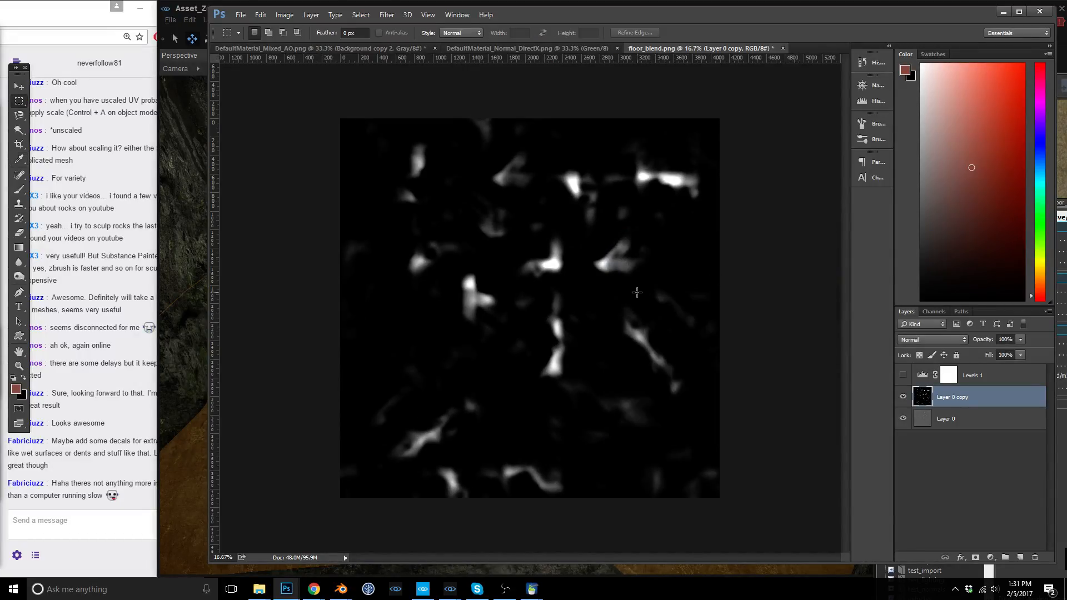
Save the blend map in CryTIFPlugin format over floor_blend.tif in cave_second_attemp, accepting the Albedo preset.
key("ctrl+shift+s")
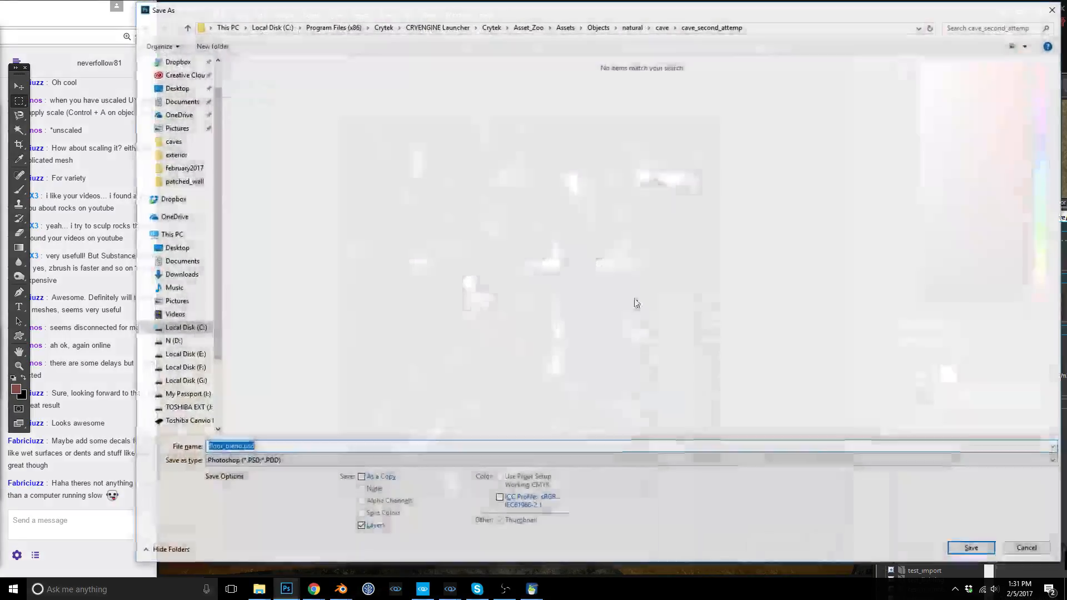
left_click(325, 465)
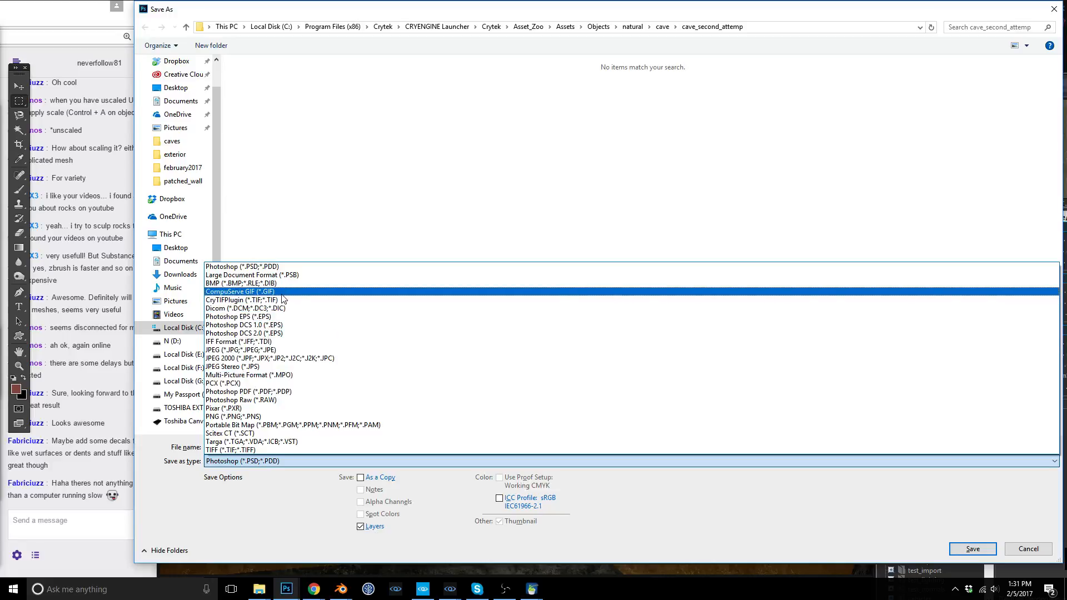
left_click(344, 299)
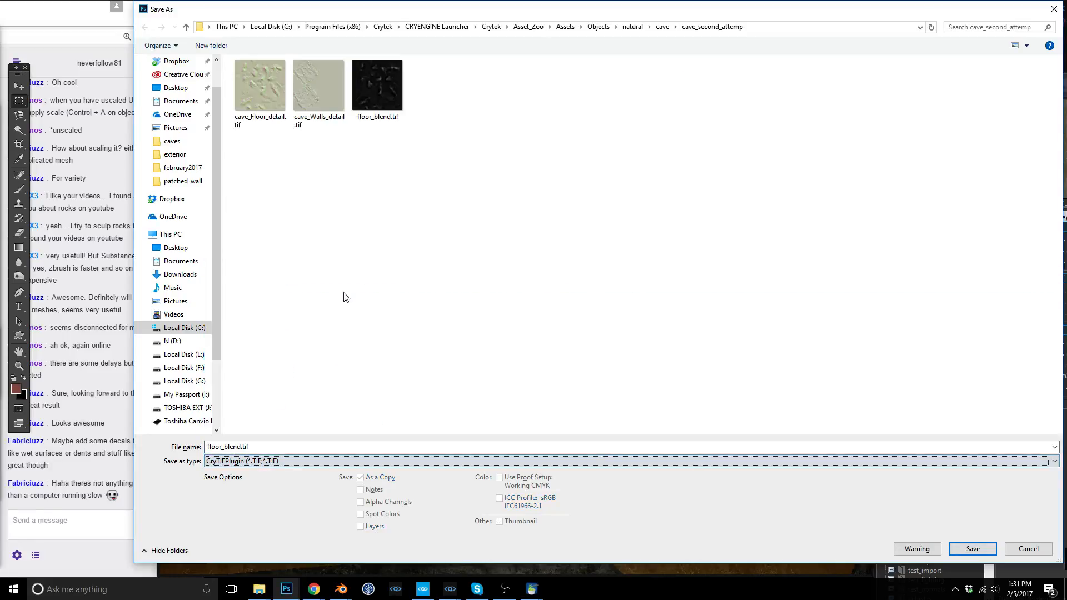
double_click(373, 84)
left_click(568, 299)
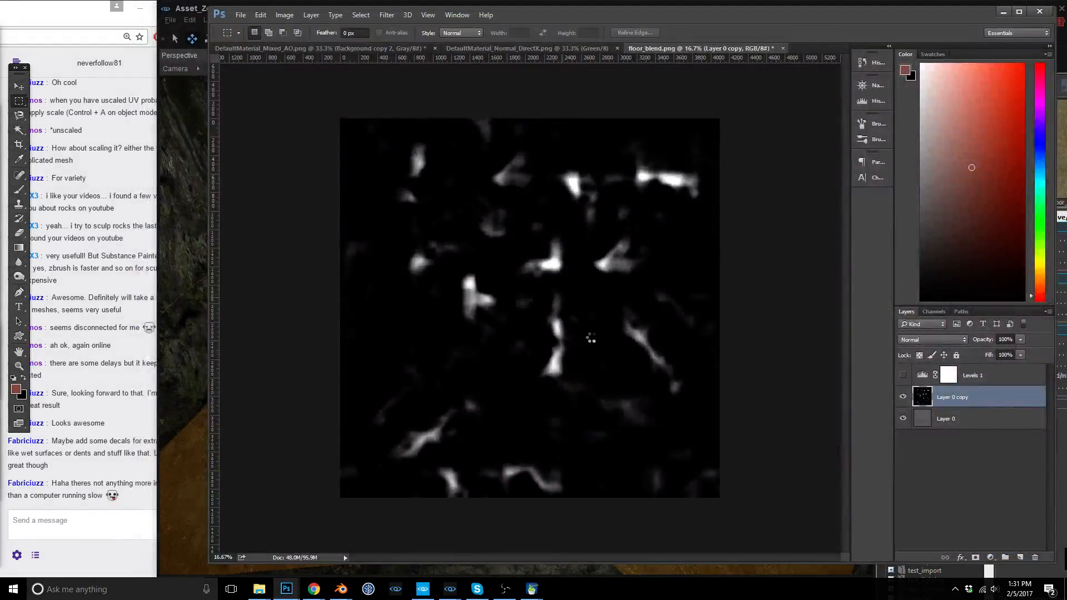
left_click(592, 495)
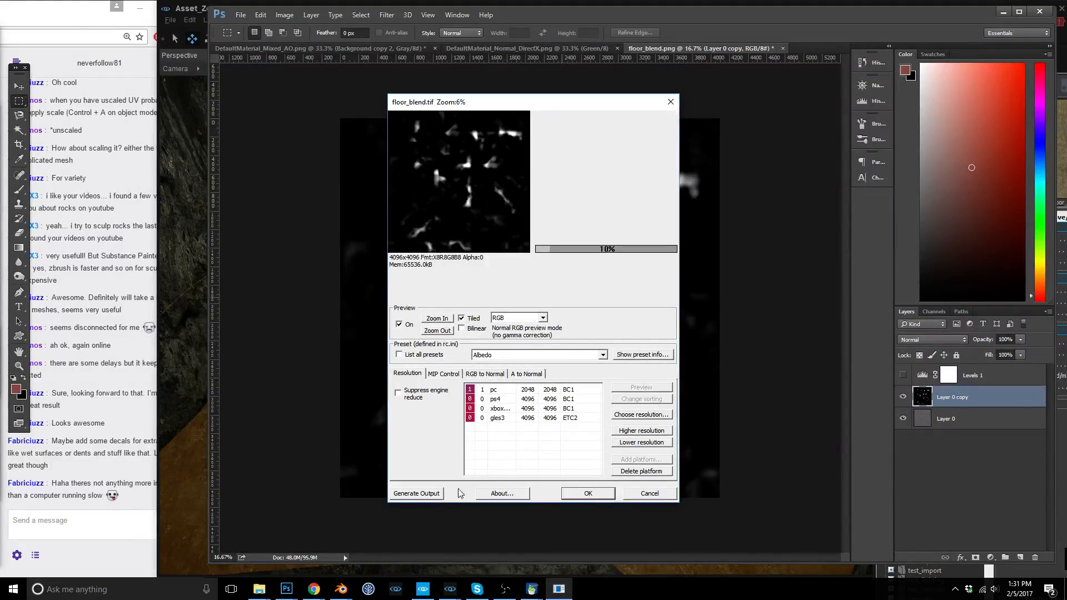
Switch back to CRYENGINE Sandbox, check the floor with the updated blend map, and bring up the Material Editor.
left_click(191, 534)
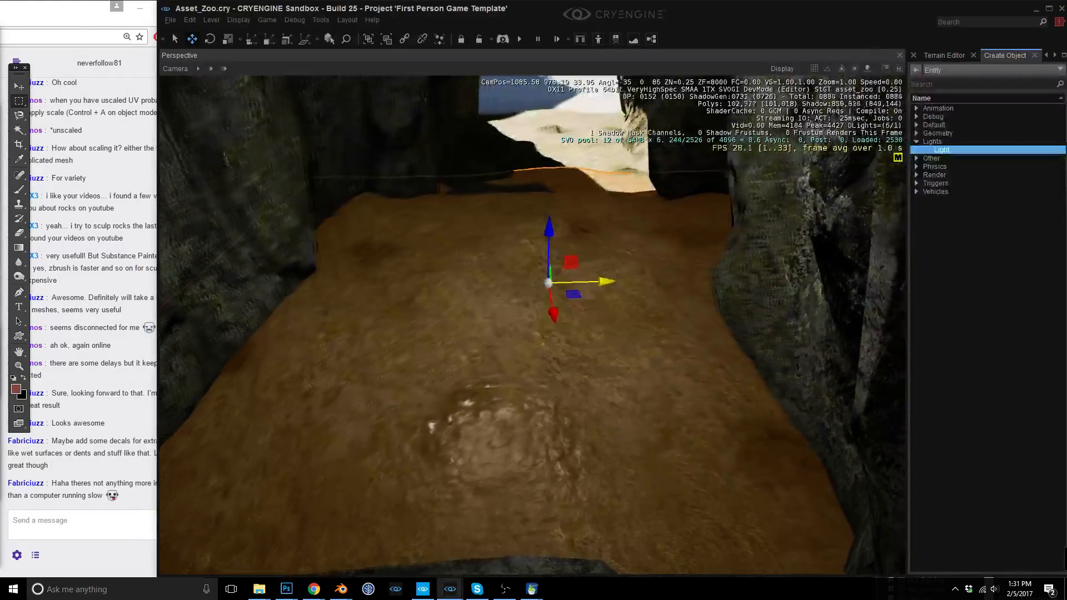
right_click_drag(602, 362, 596, 369)
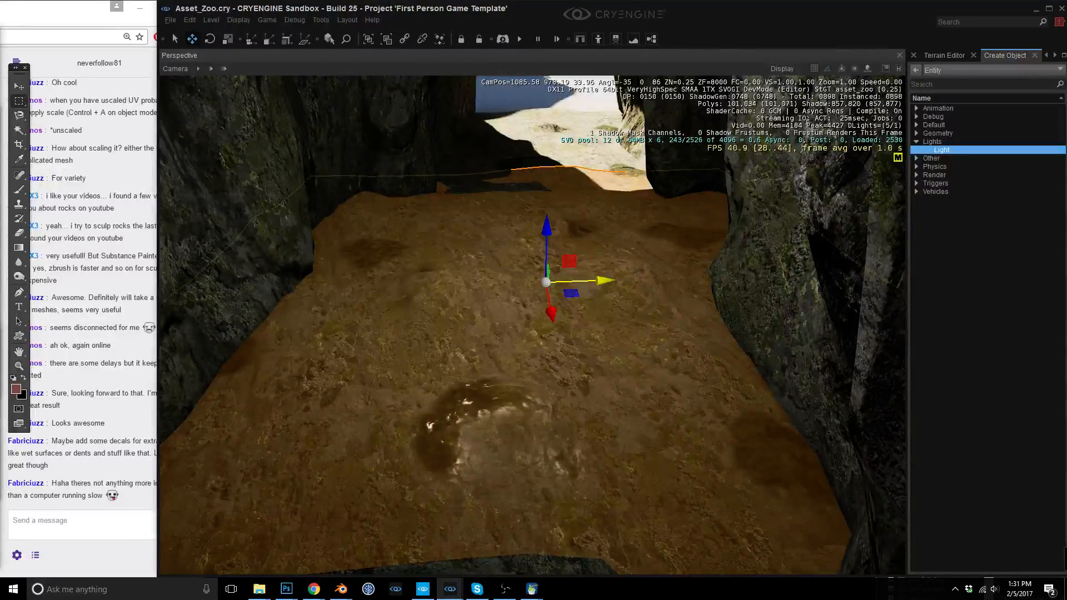
key("m")
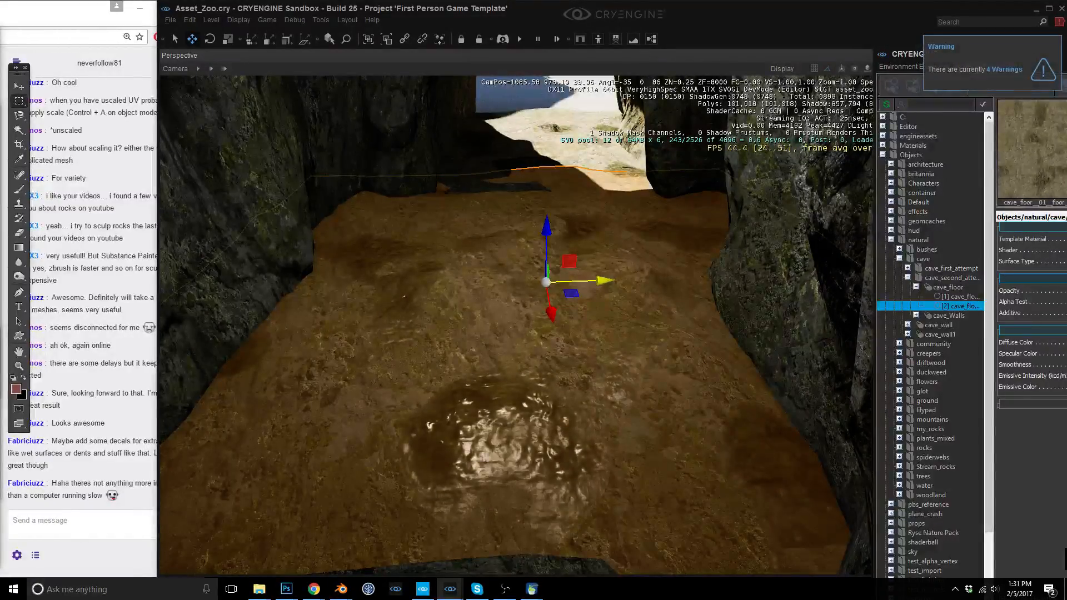
Inspect the blended cave floor from both directions of the tunnel and clear the mesh selection.
right_click_drag(716, 399, 334, 370)
key("d")
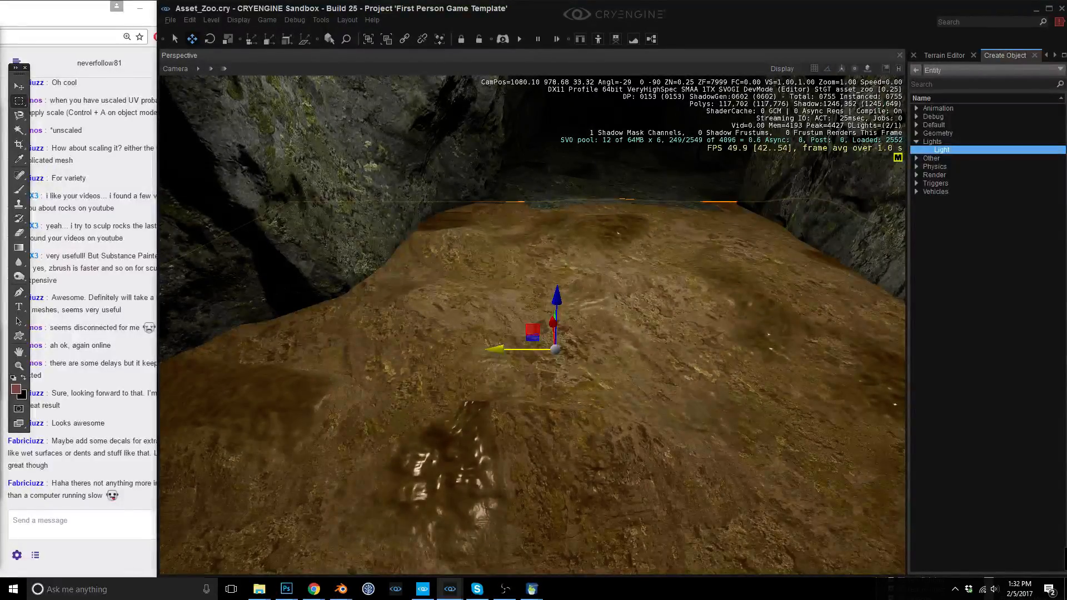
key("m")
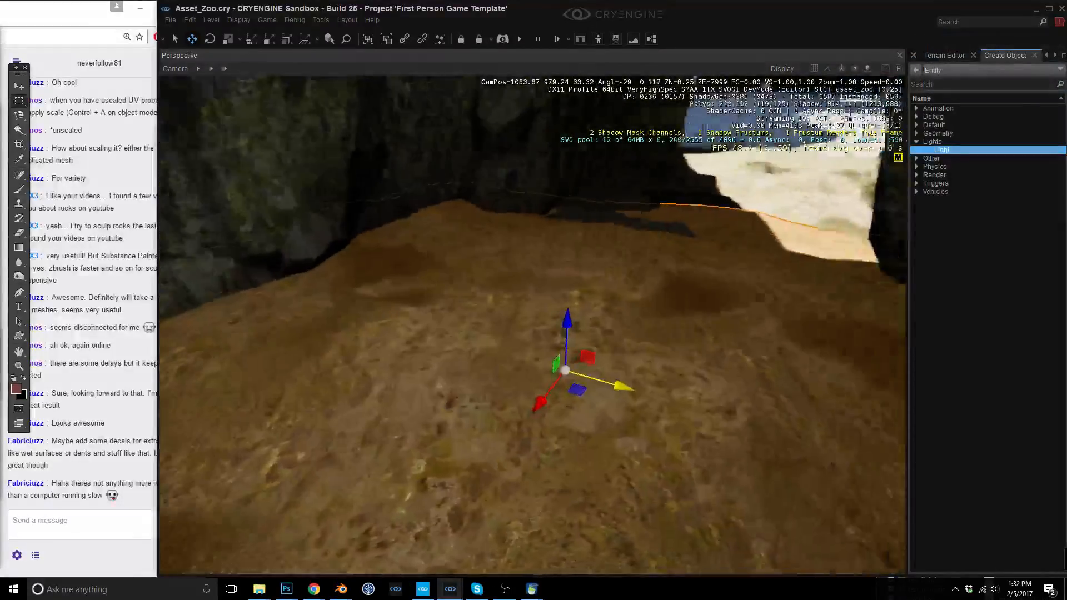
right_click_drag(533, 325, 590, 333)
key("ctrl+d")
middle_click_drag(631, 407, 692, 427)
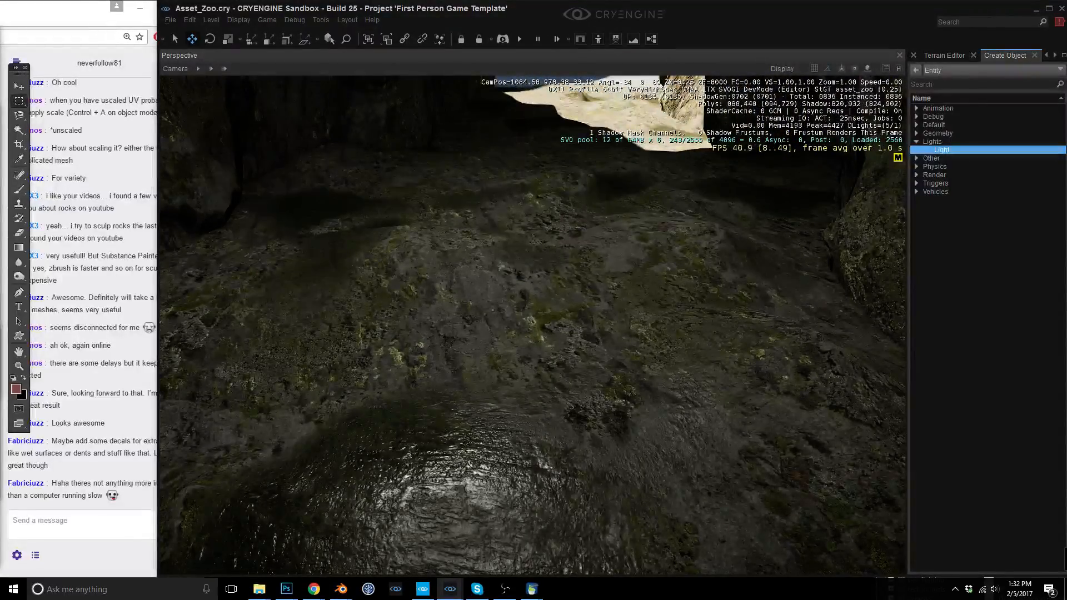
Examine the blended cave floor up close alongside its cave_floor material settings in the Material Editor, keeping the editor clear of the view.
key("s")
right_click_drag(556, 436, 577, 413)
key("w")
key("w")
key("w")
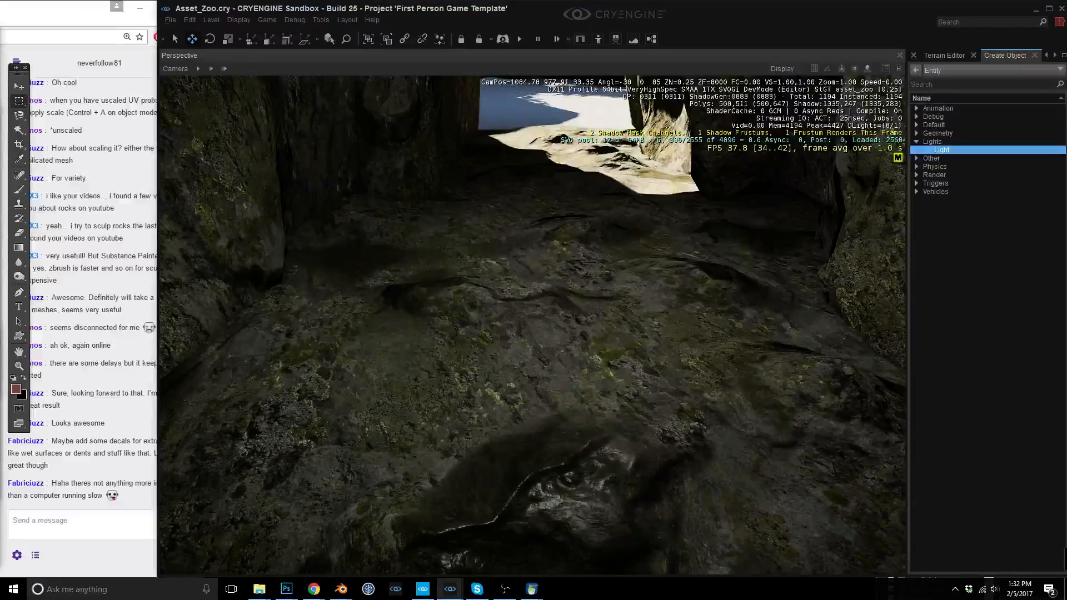
key("m")
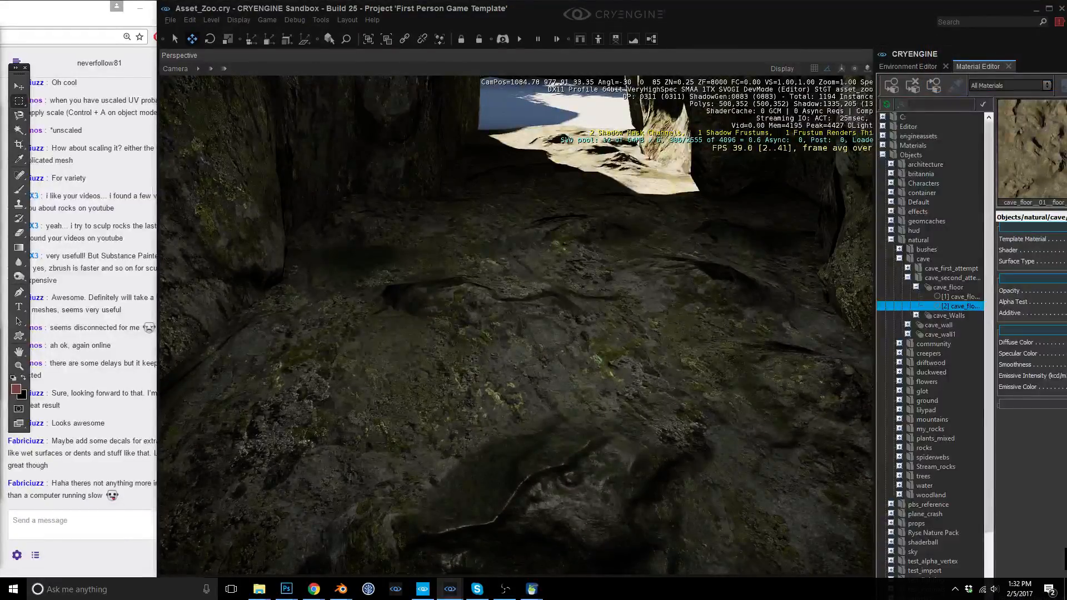
right_click_drag(579, 401, 574, 392)
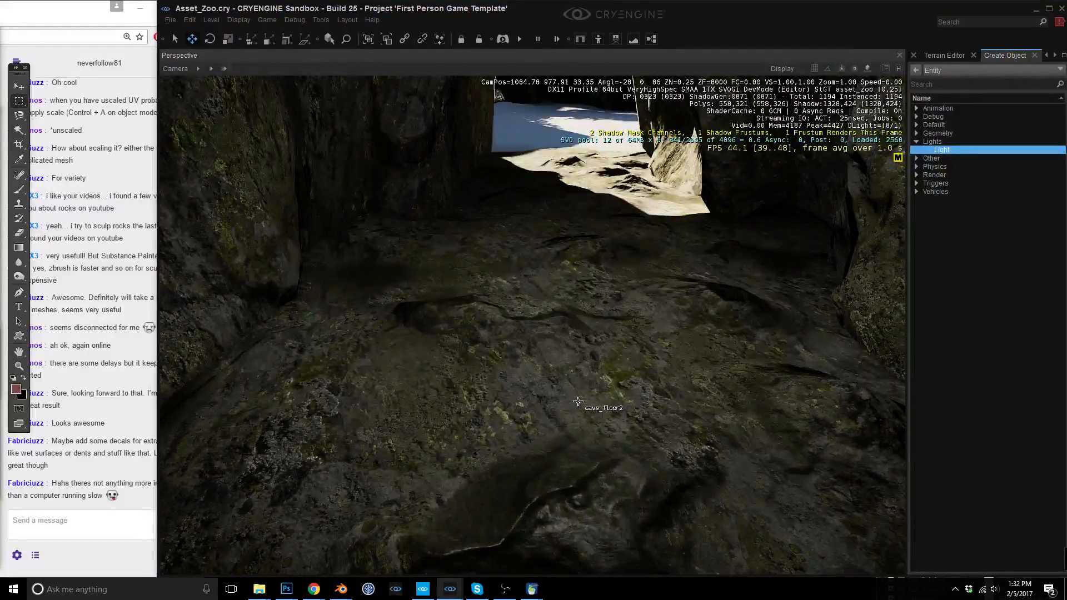
right_click_drag(637, 386, 617, 392)
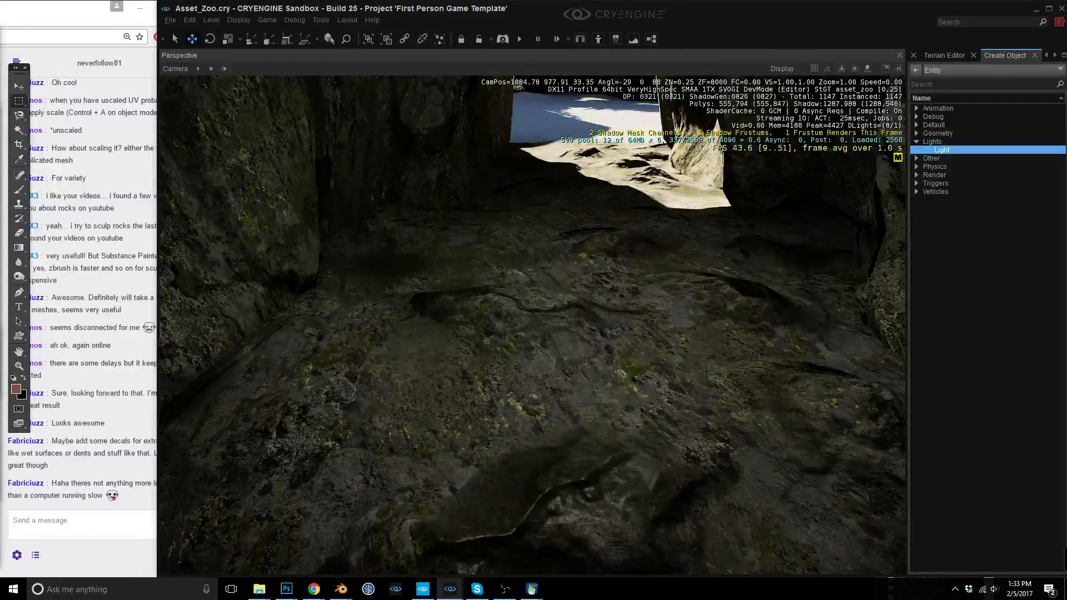
key("m")
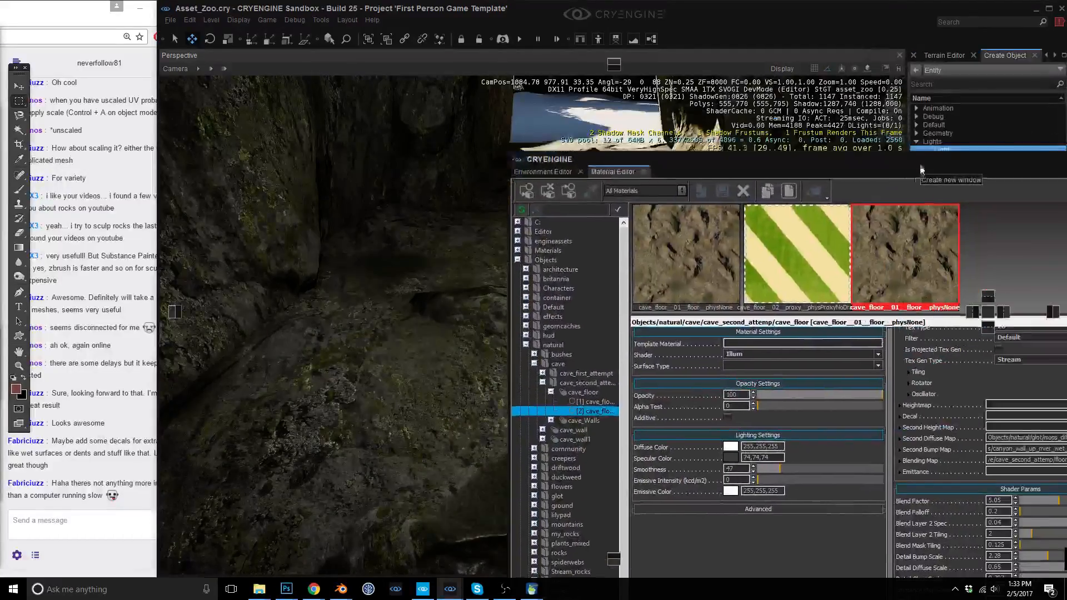
left_click_drag(921, 169, 1066, 311)
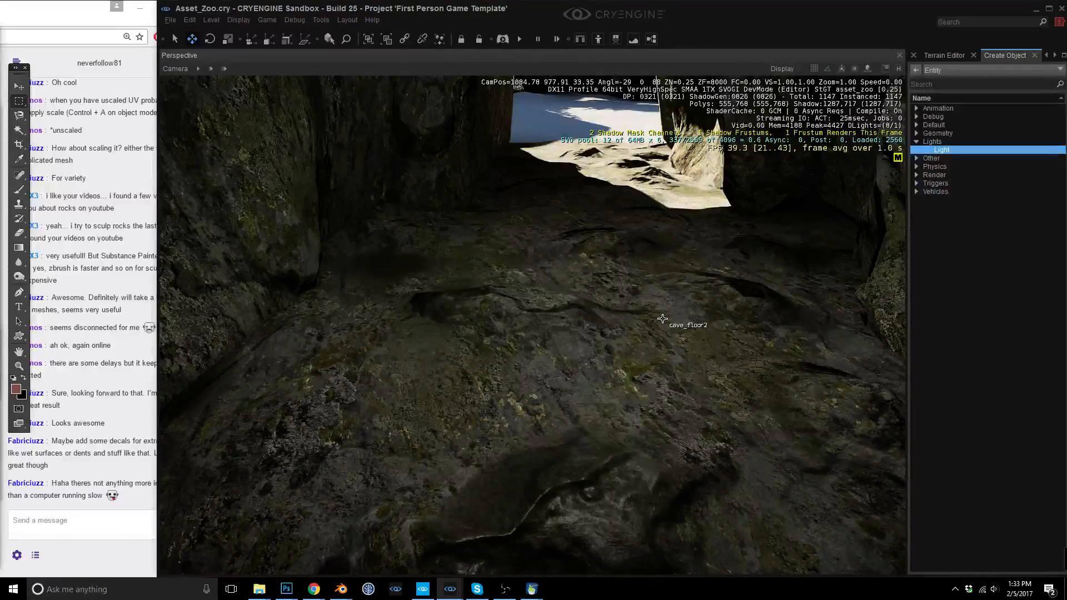
Rotate and shift the leaning rock wall beside the tunnel passage slightly to refine the opening, and clear the selection.
right_click_drag(644, 356, 647, 294)
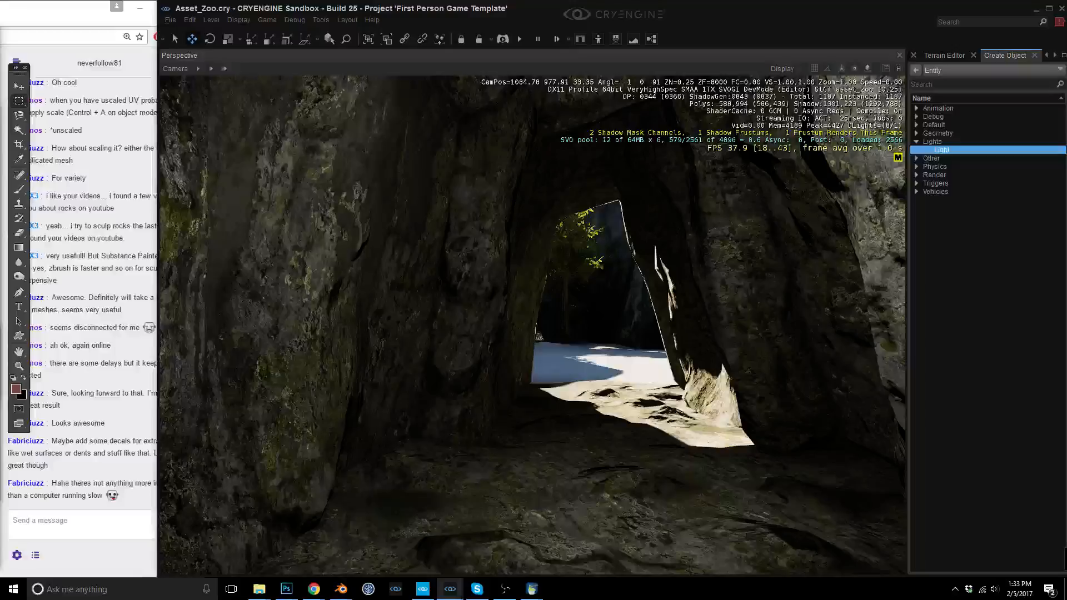
key("w")
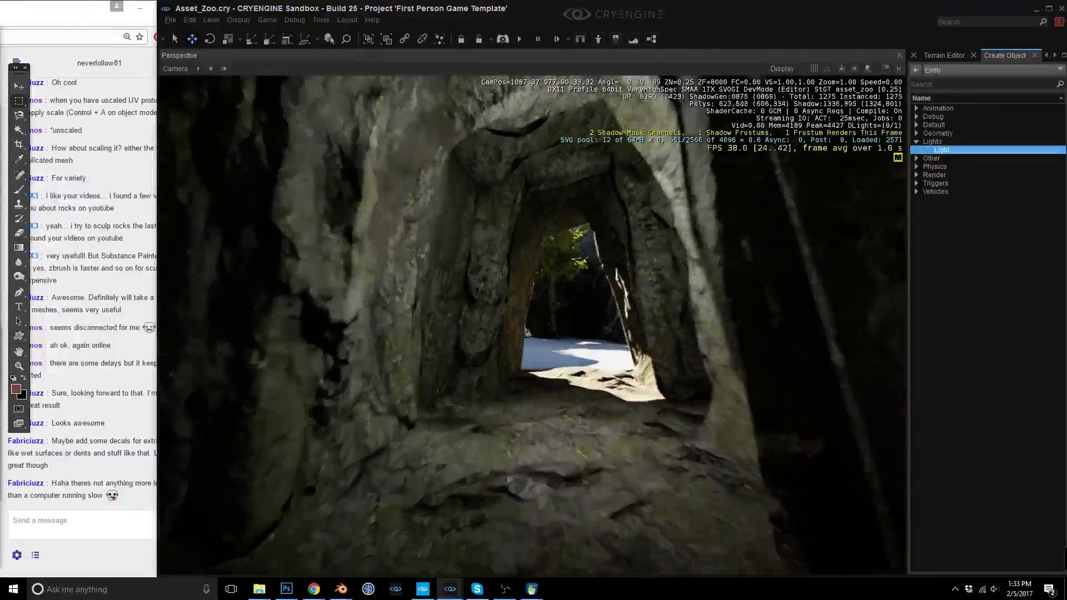
right_click_drag(613, 398, 706, 415)
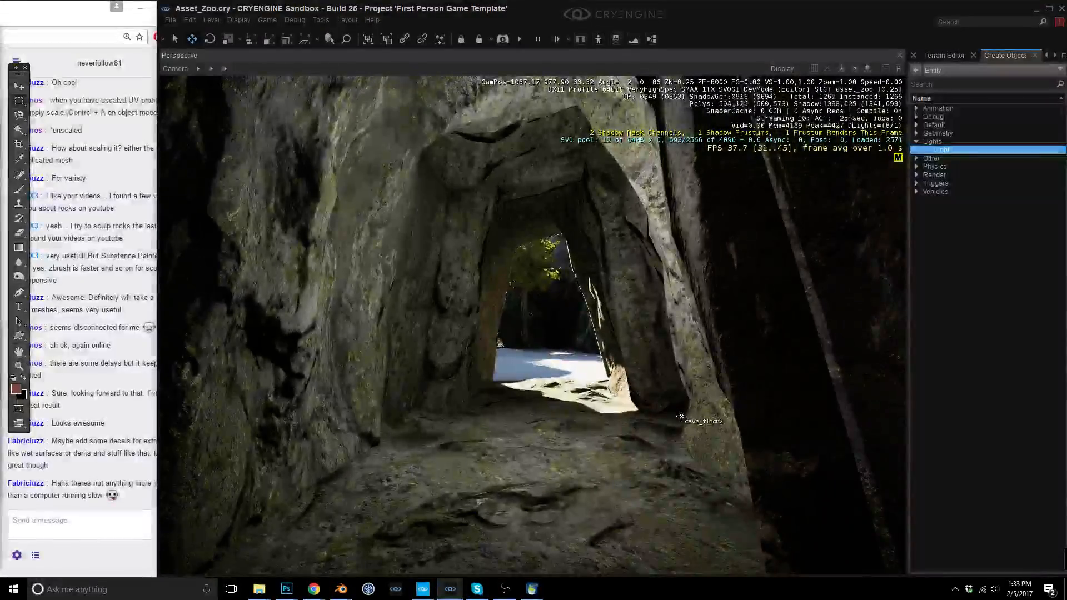
left_click(705, 416)
key("2")
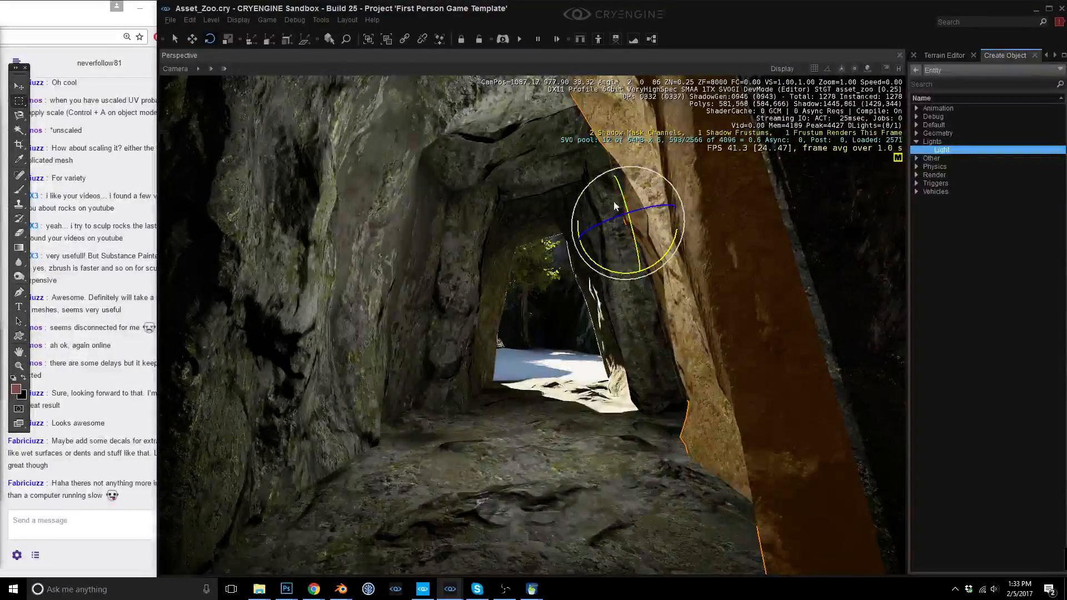
left_click_drag(594, 261, 607, 265)
key("1")
left_click_drag(675, 201, 640, 221)
mouse_move(641, 221)
right_mouse_down()
mouse_move(668, 225)
mouse_move(628, 228)
right_mouse_up()
key("shift+space")
Examine the adjusted rock wall and the cave floor from several viewpoints, ending on a view down the tunnel.
key("a")
key("s")
key("d")
key("a")
key("w")
key("s")
right_click_drag(599, 340, 593, 340)
key("s")
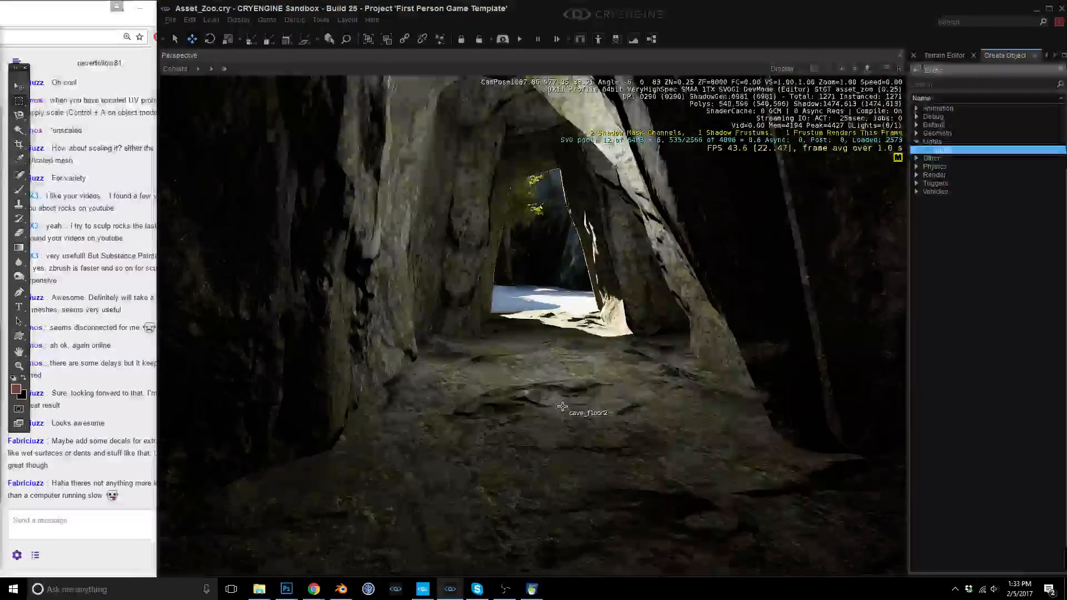
Switch to the browser to check the stream chat, and return to CRYENGINE Sandbox for a last look at the tunnel.
left_click(21, 19)
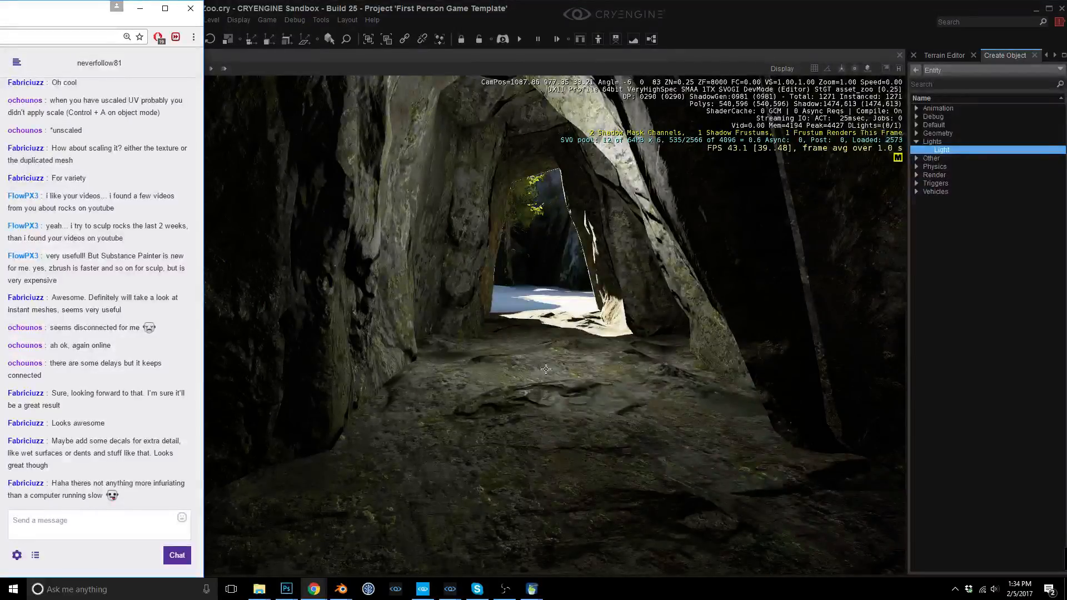
left_click(596, 392)
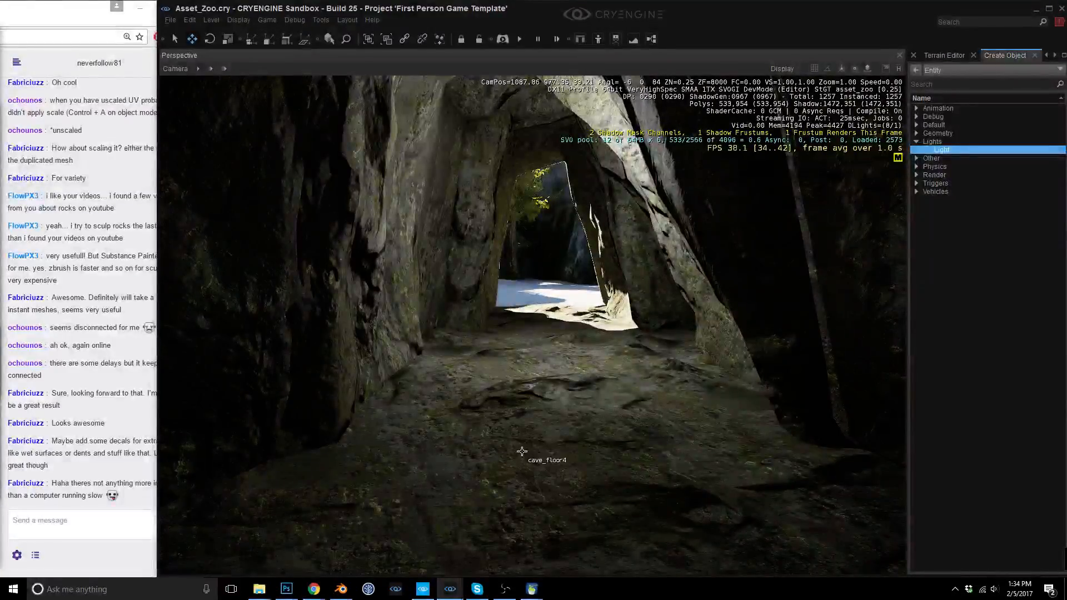
left_click(508, 594)
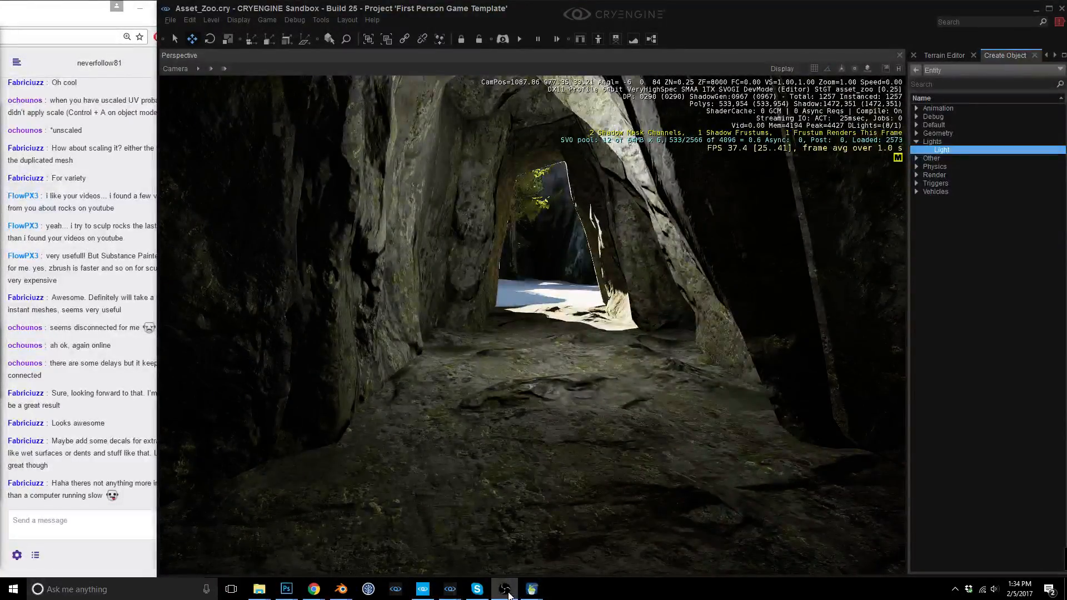